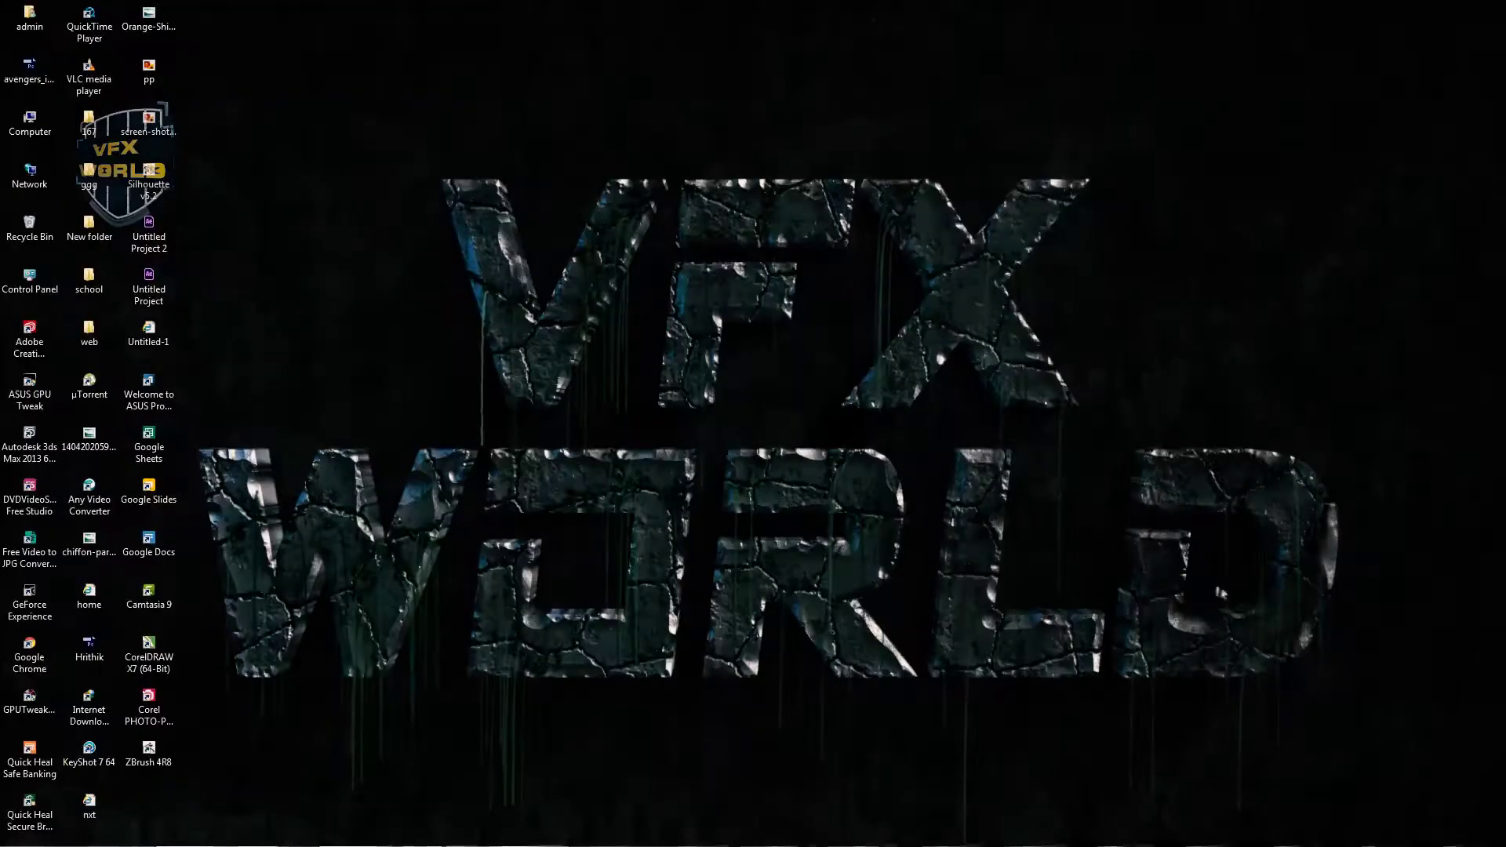
- Restore the 3ds Max window with the finished hammer scene and reframe the view
right_click(1218, 586)
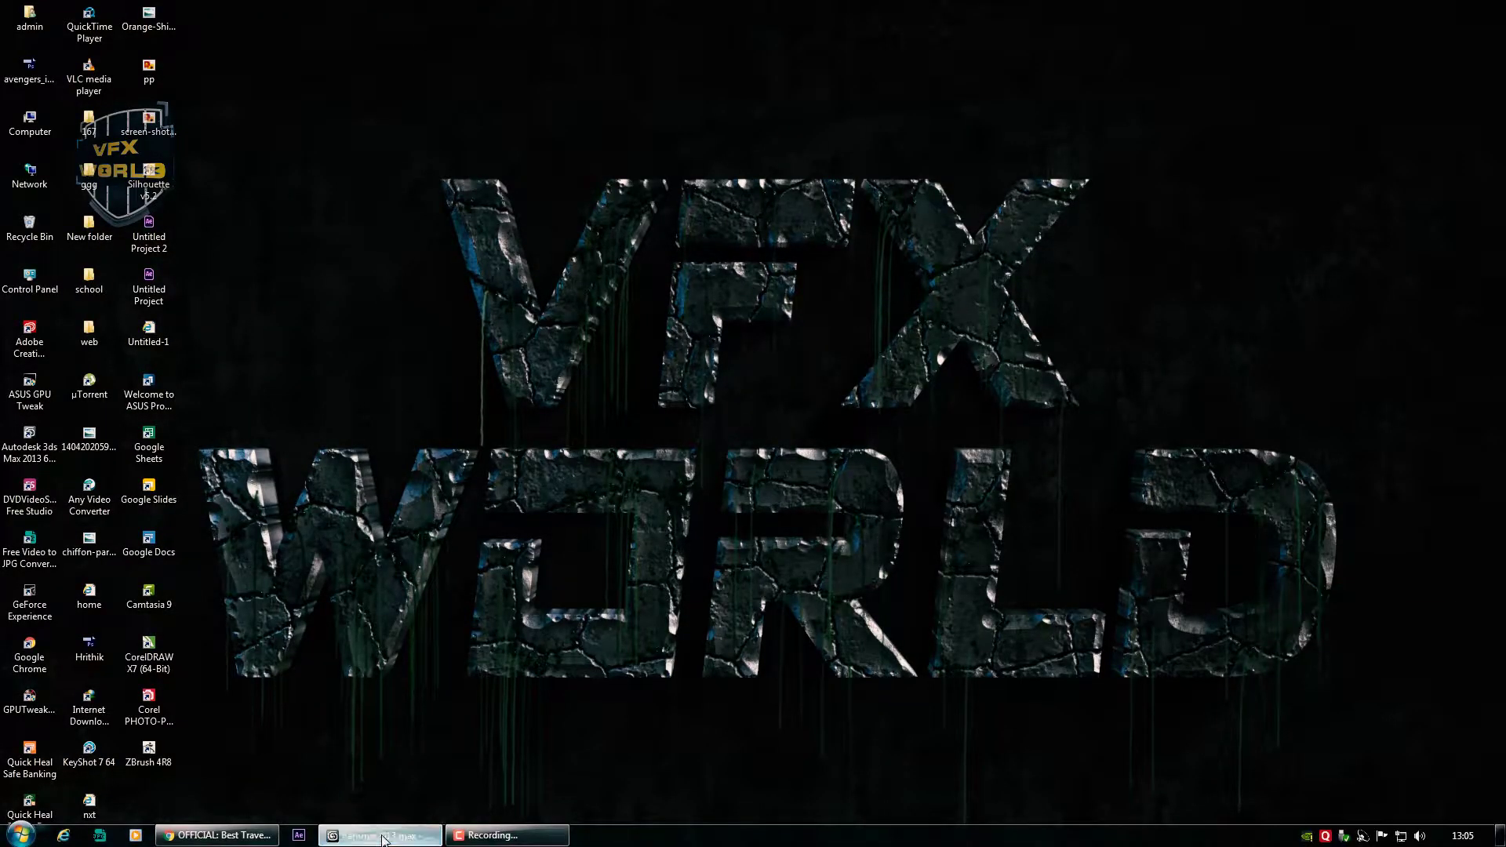
left_click(377, 834)
mouse_move(787, 491)
middle_mouse_down()
mouse_move(786, 504)
mouse_move(826, 511)
mouse_move(1093, 506)
mouse_move(855, 519)
mouse_move(671, 487)
middle_mouse_up()
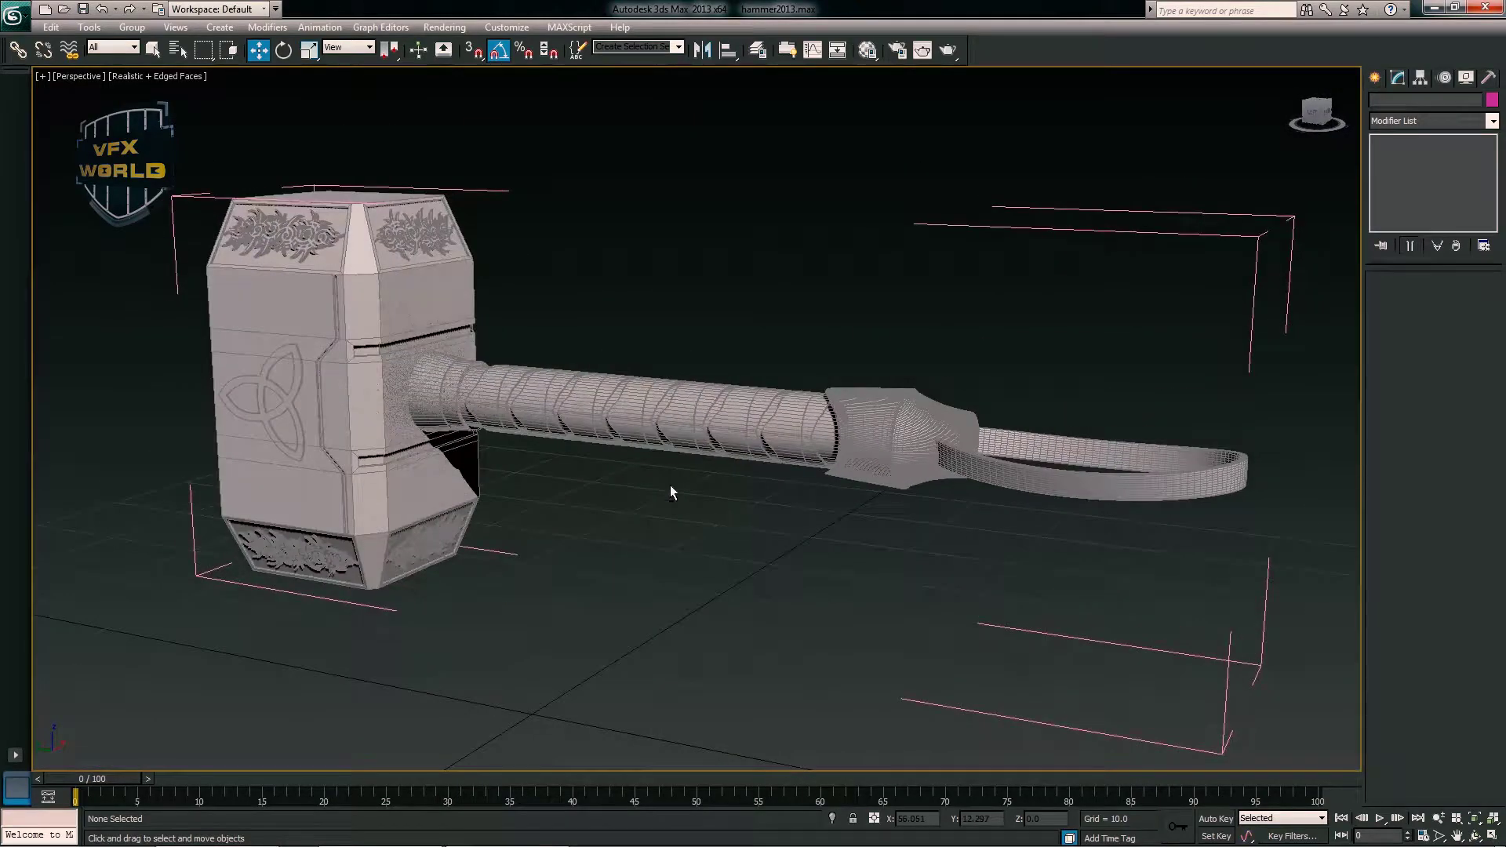
- Select the hammer head box (Box001) and isolate it in the viewport
left_click(413, 321)
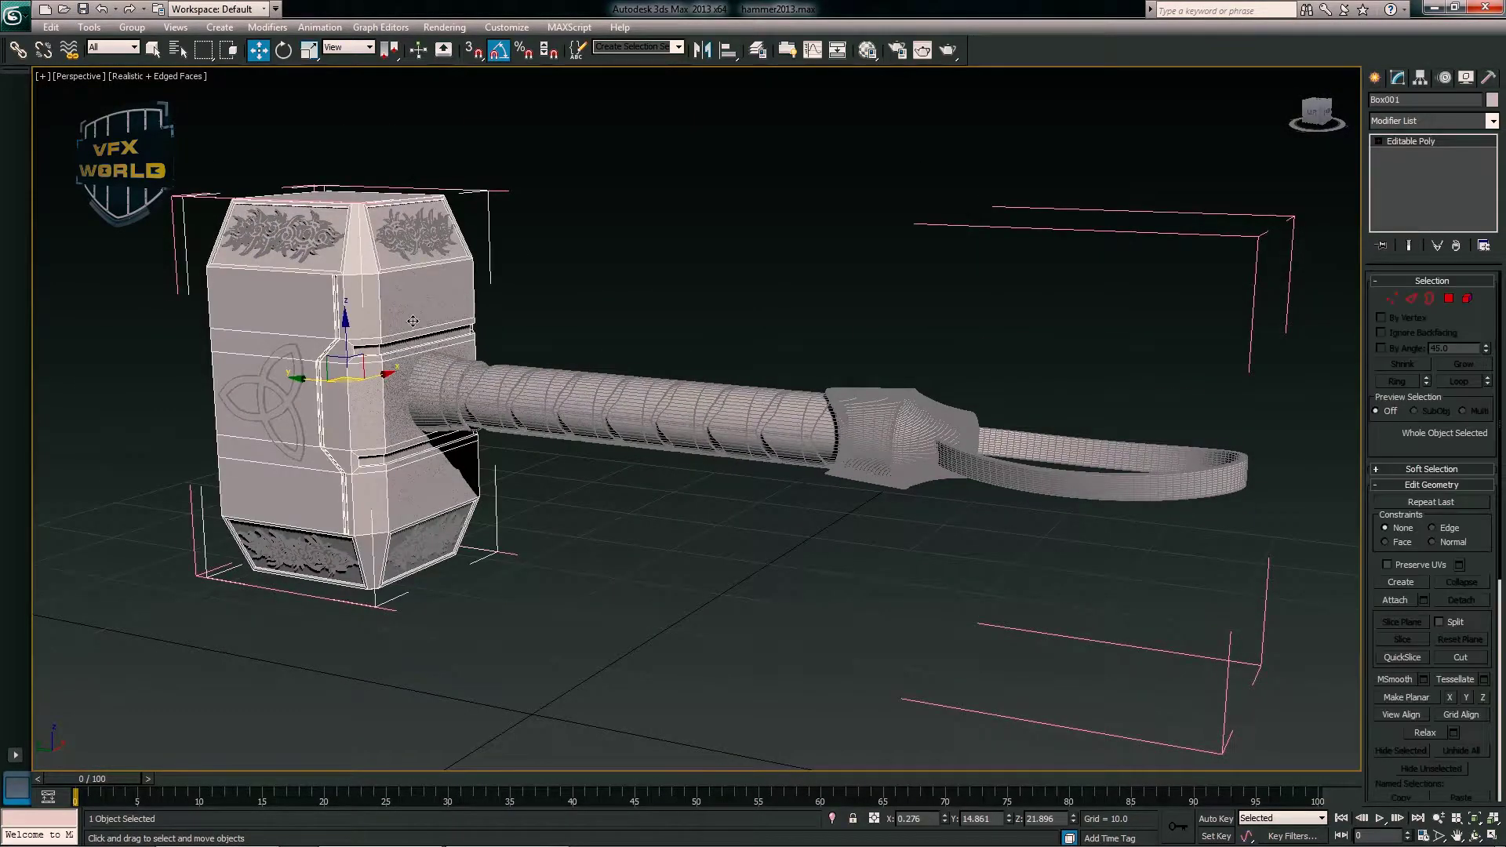
left_click(833, 819)
middle_click_drag(773, 600, 767, 593, "alt")
mouse_move(1218, 339)
middle_mouse_down("alt")
mouse_move(1188, 335)
mouse_move(1095, 392)
middle_mouse_up("alt")
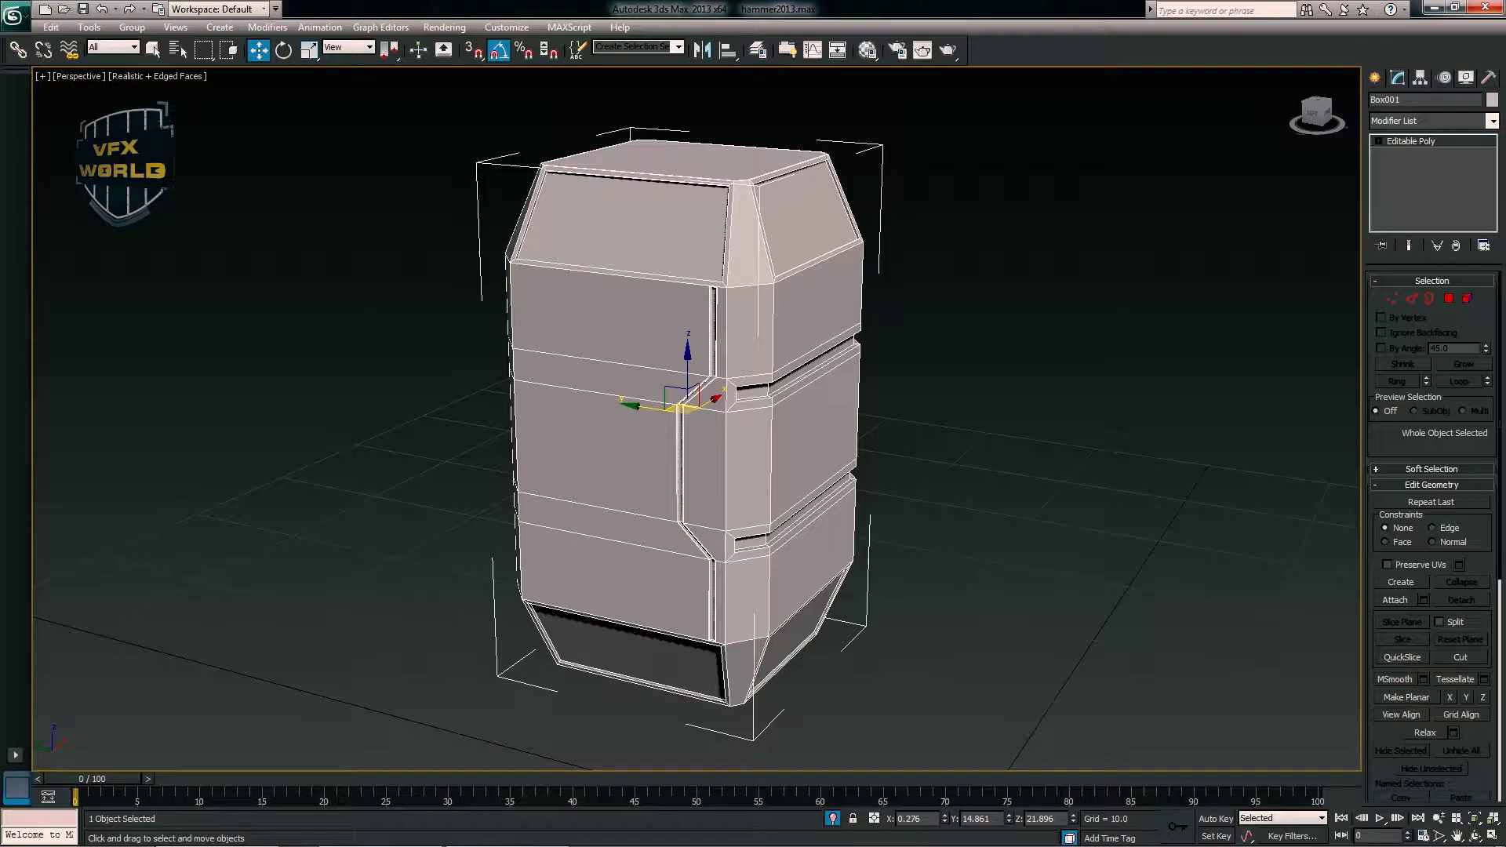
- Add an Unwrap UVW modifier to the head and enter Polygon selection mode
left_click(1454, 120)
key("u")
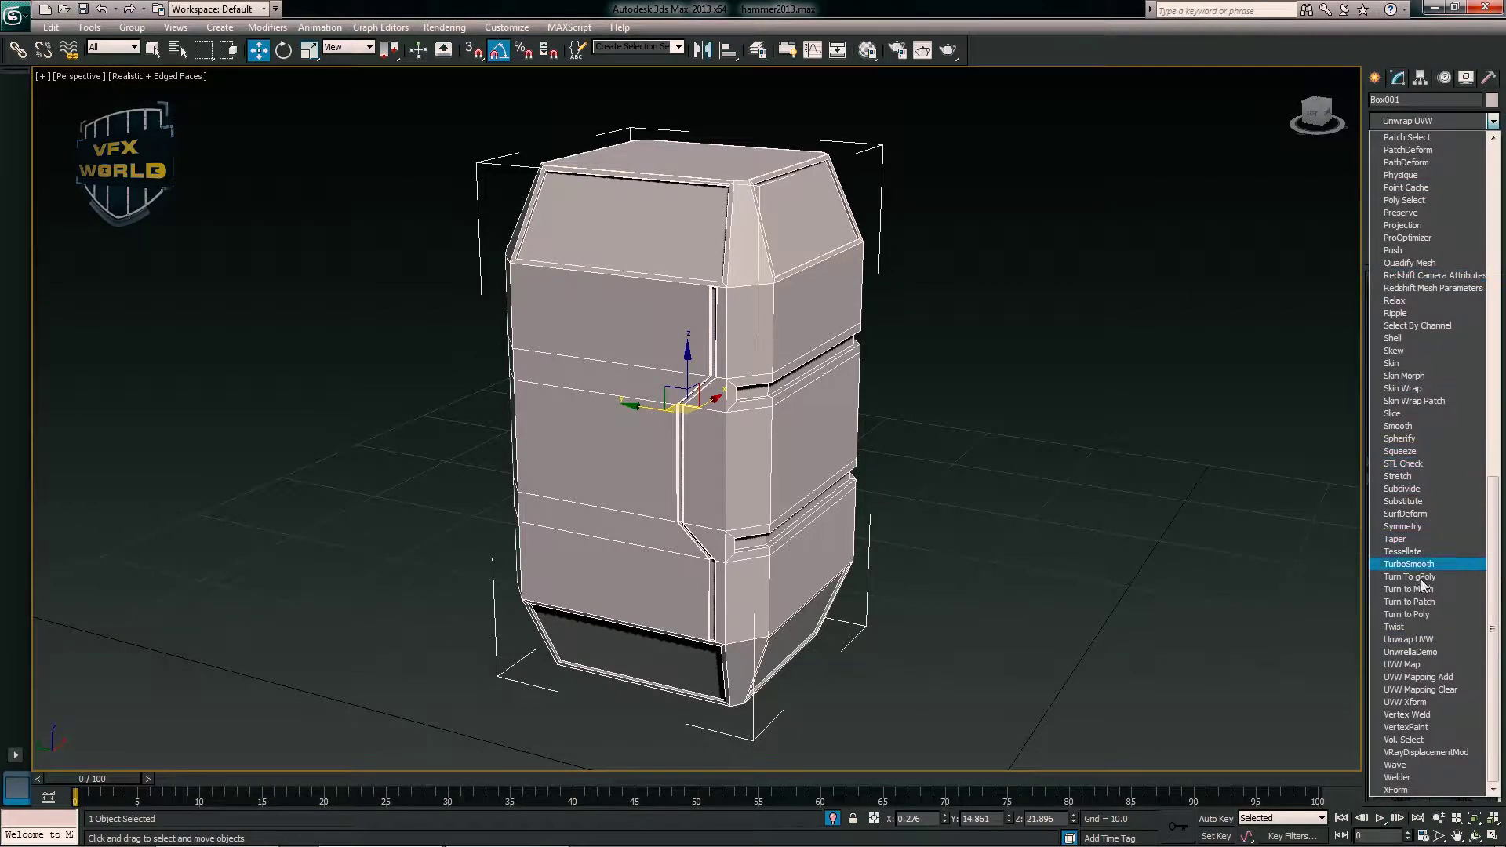
left_click(1412, 640)
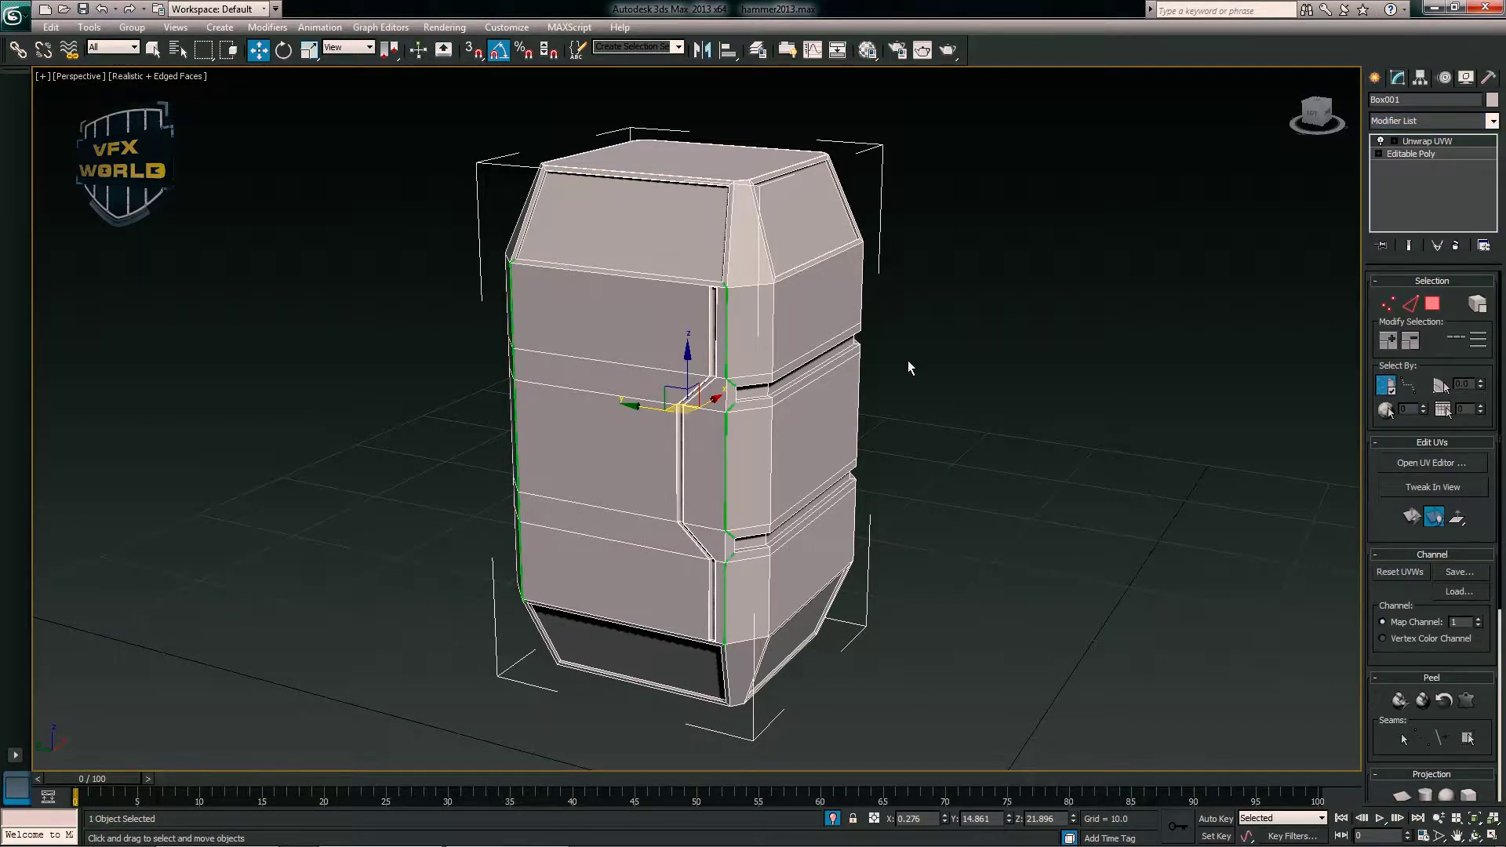
mouse_move(909, 362)
middle_mouse_down("alt")
mouse_move(384, 367)
mouse_move(902, 347)
middle_mouse_up("alt")
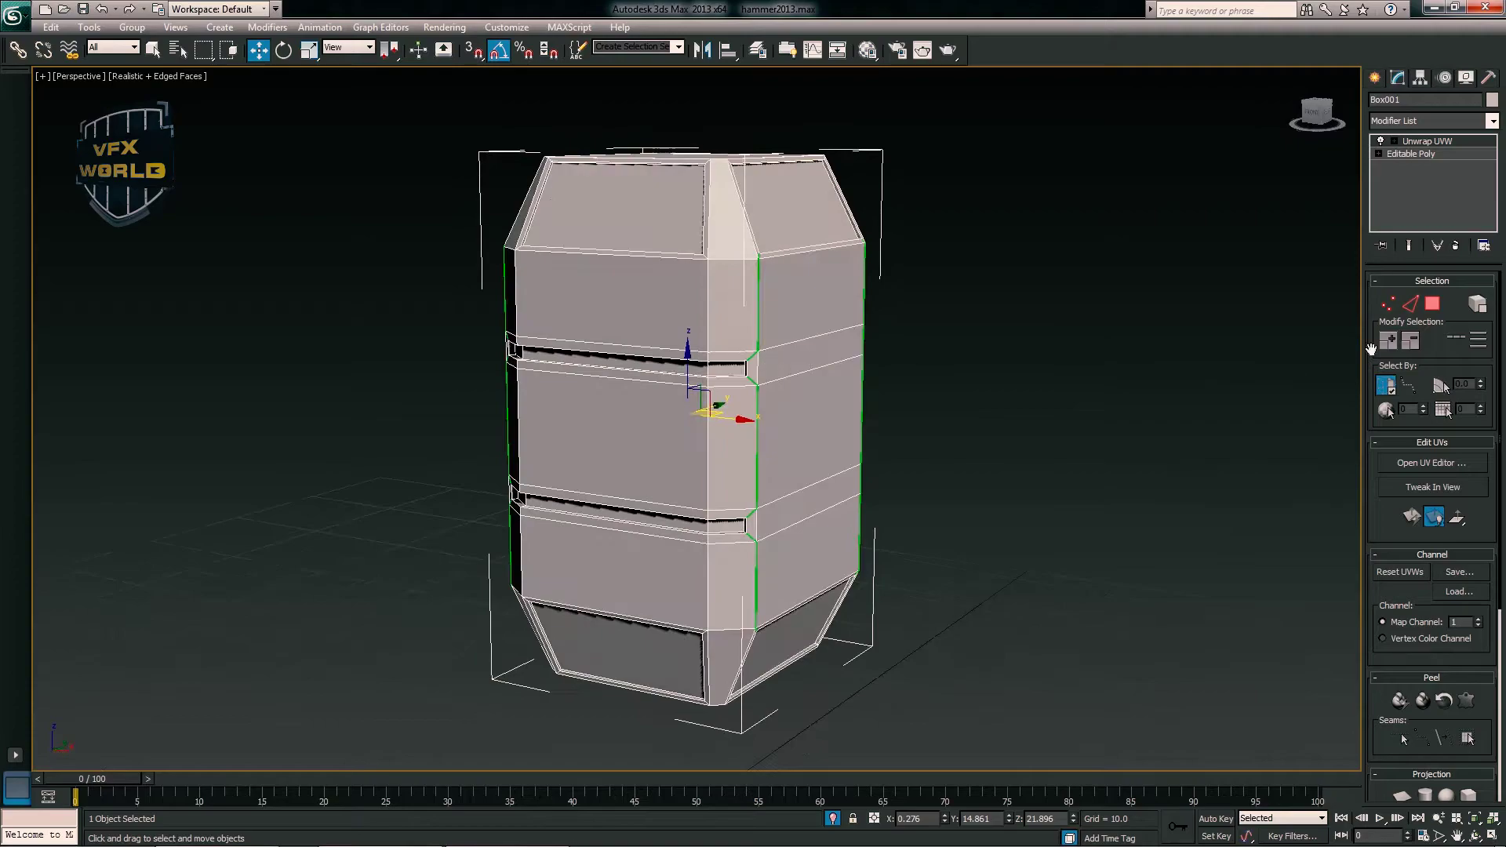
left_click(1434, 306)
- Select all head faces, maximise Edit UVWs, apply Flatten Mapping, then deselect all
key("ctrl+a")
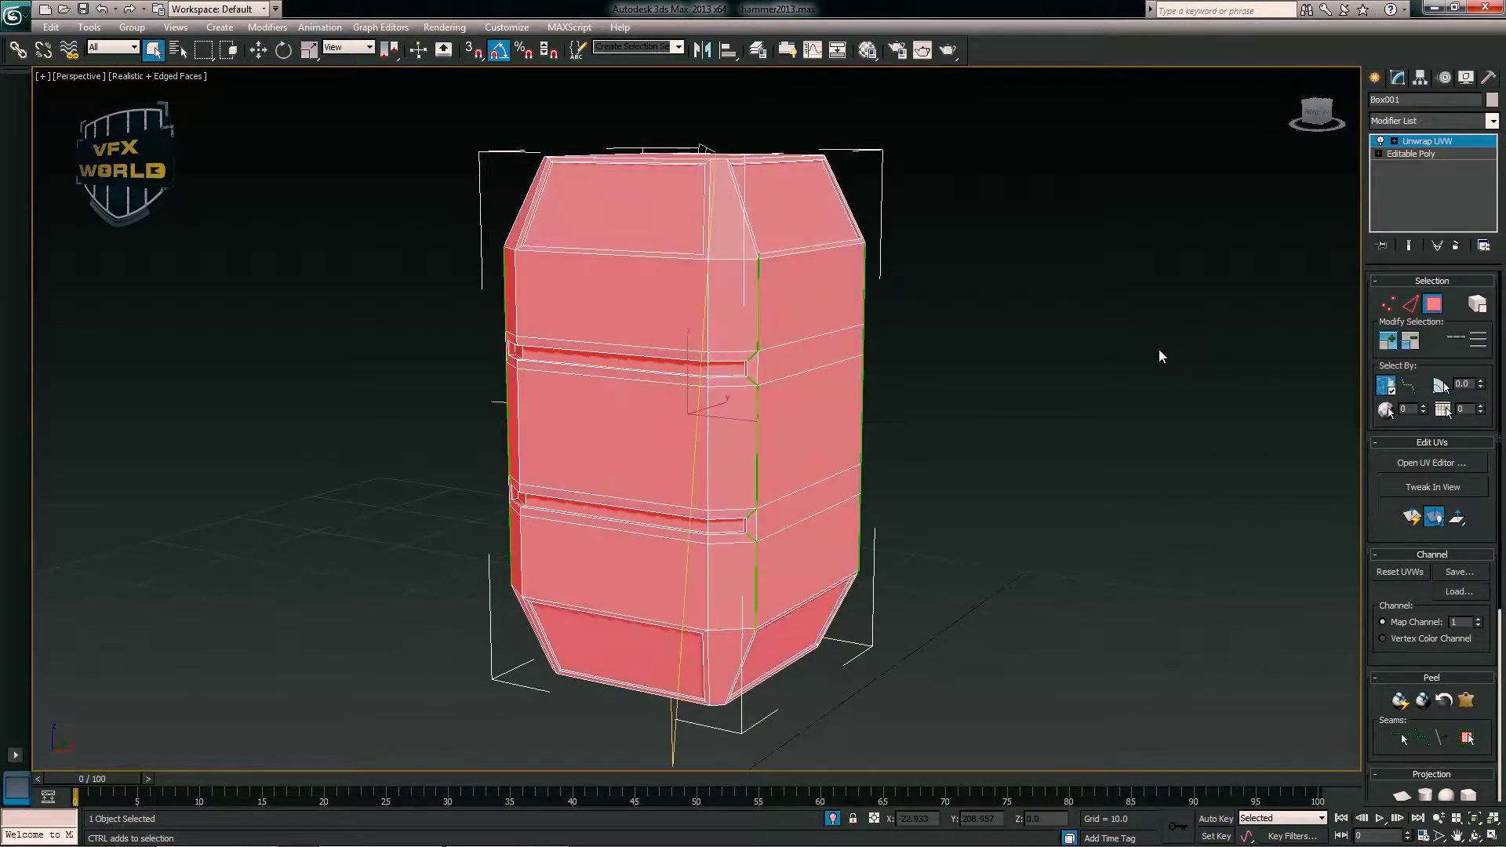
left_click(1434, 464)
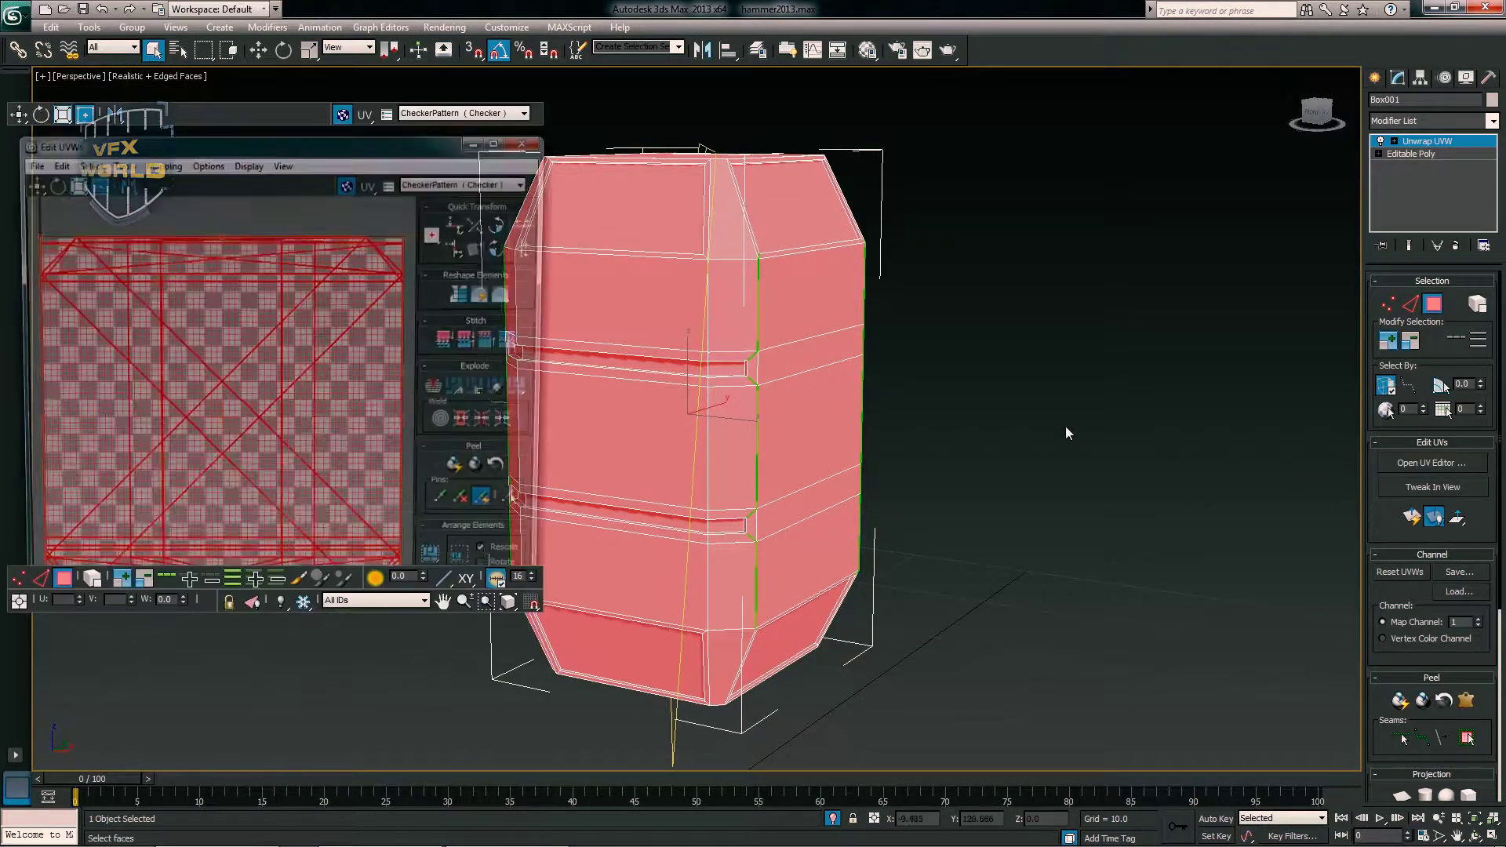
left_click(496, 72)
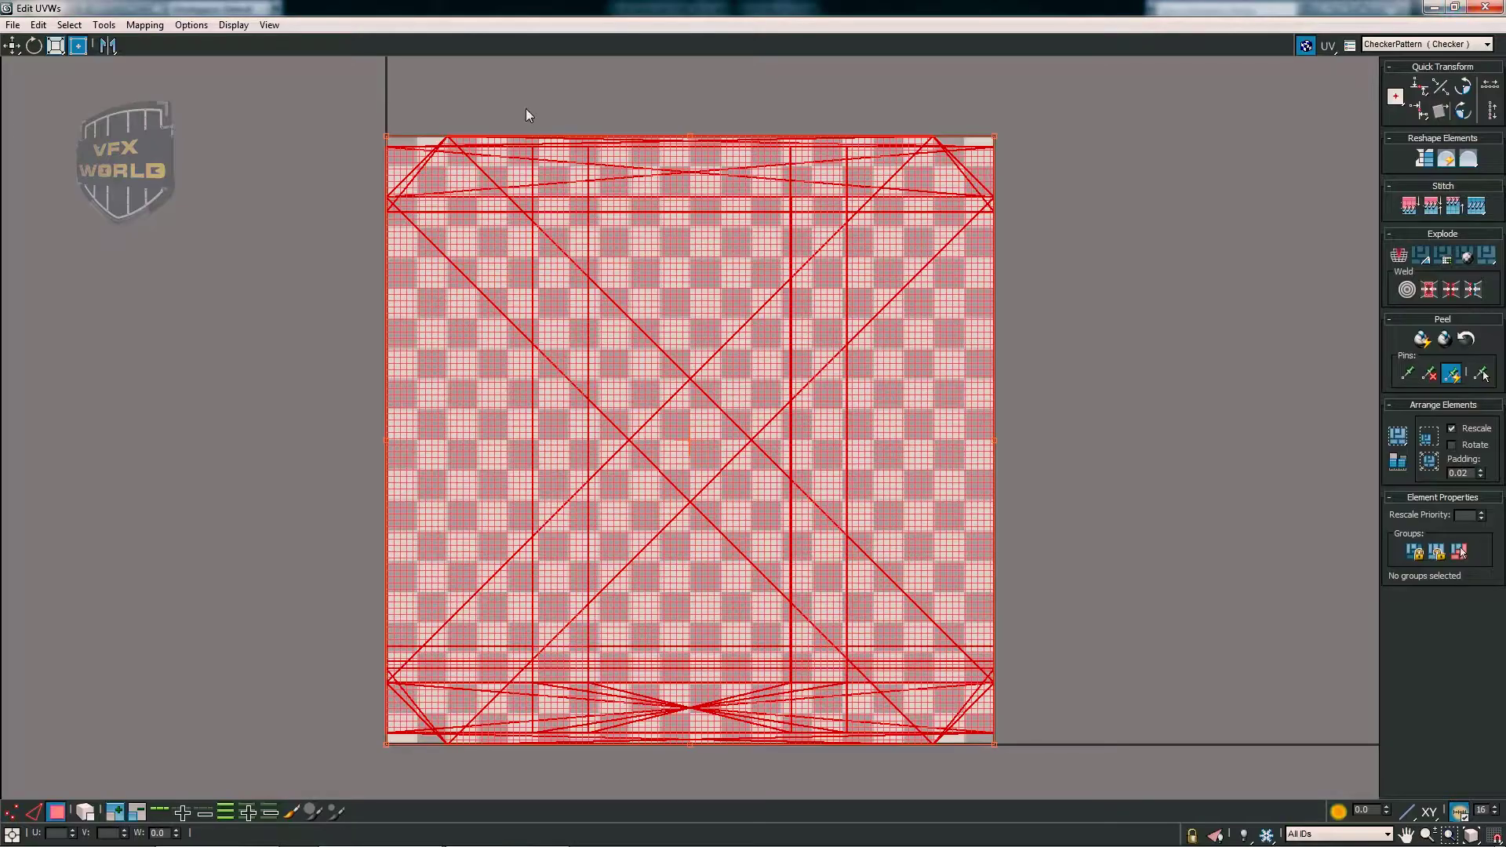
left_click(146, 25)
left_click(167, 44)
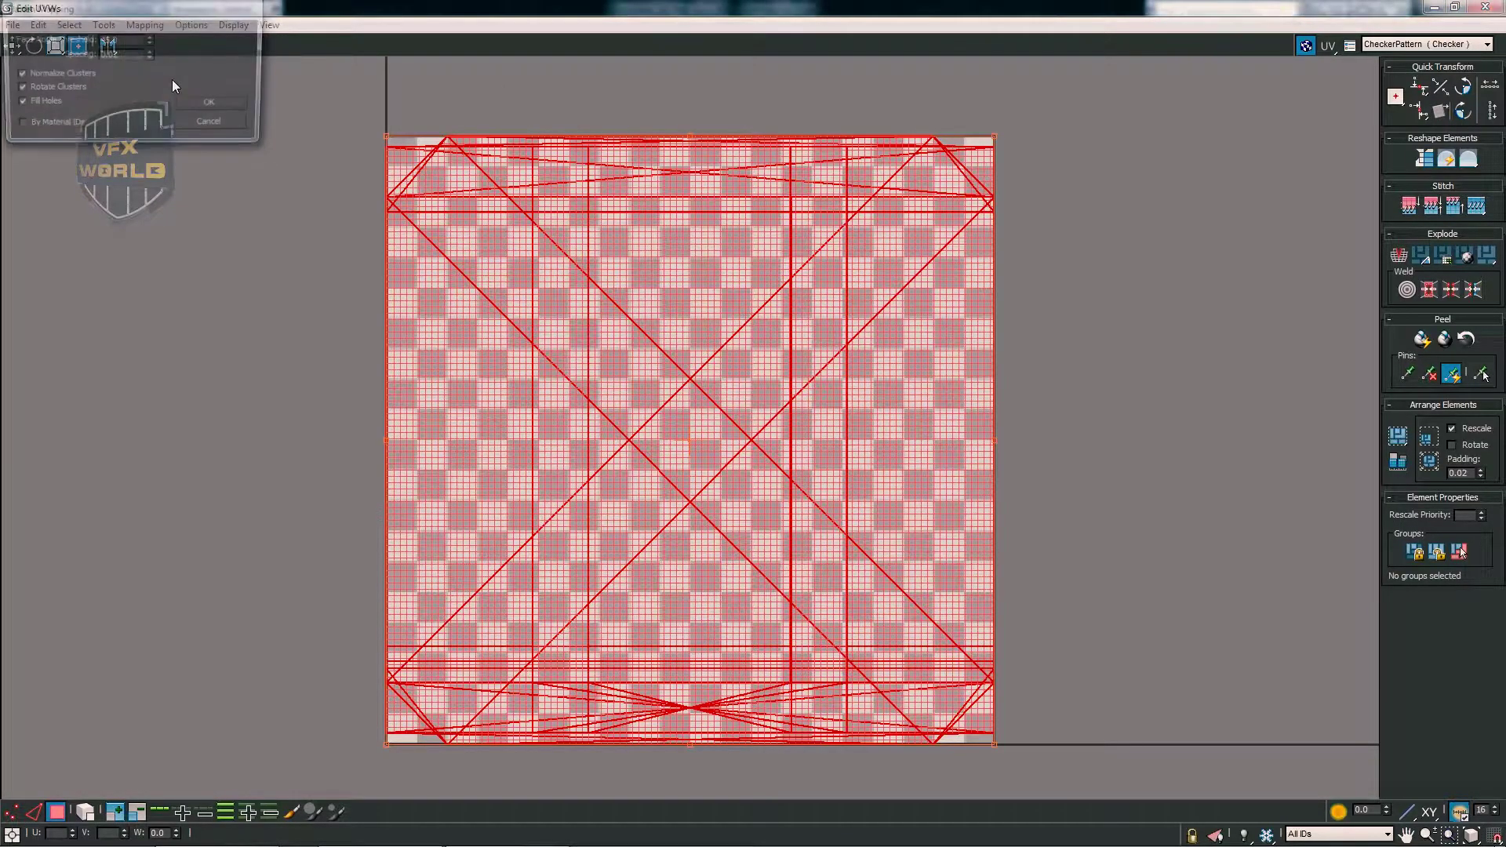
left_click(205, 102)
left_click(229, 228)
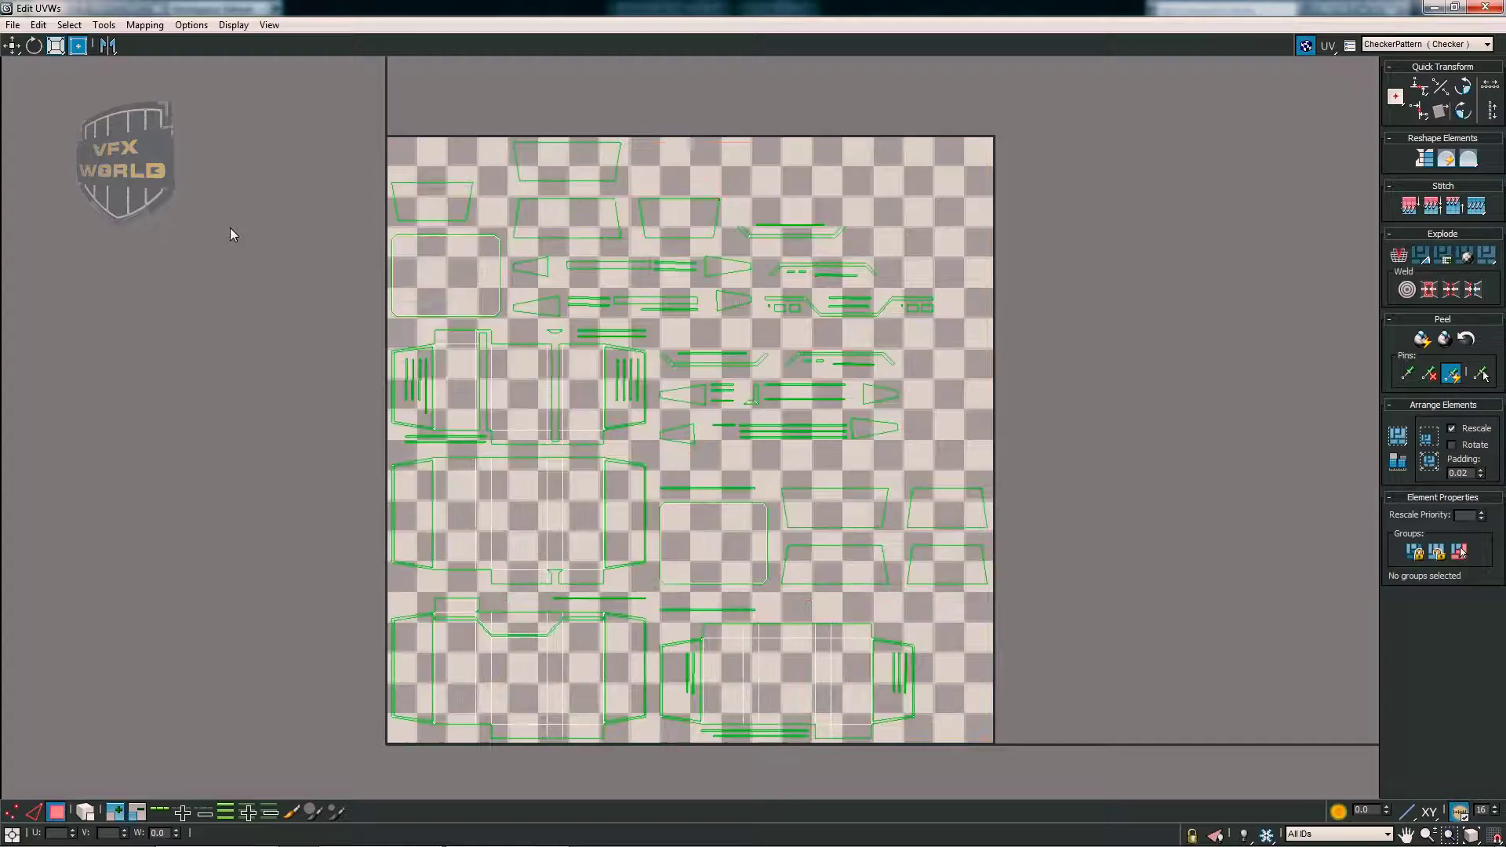
- Turn off the checker map display in the UV editor and make room on the left
left_click(1305, 45)
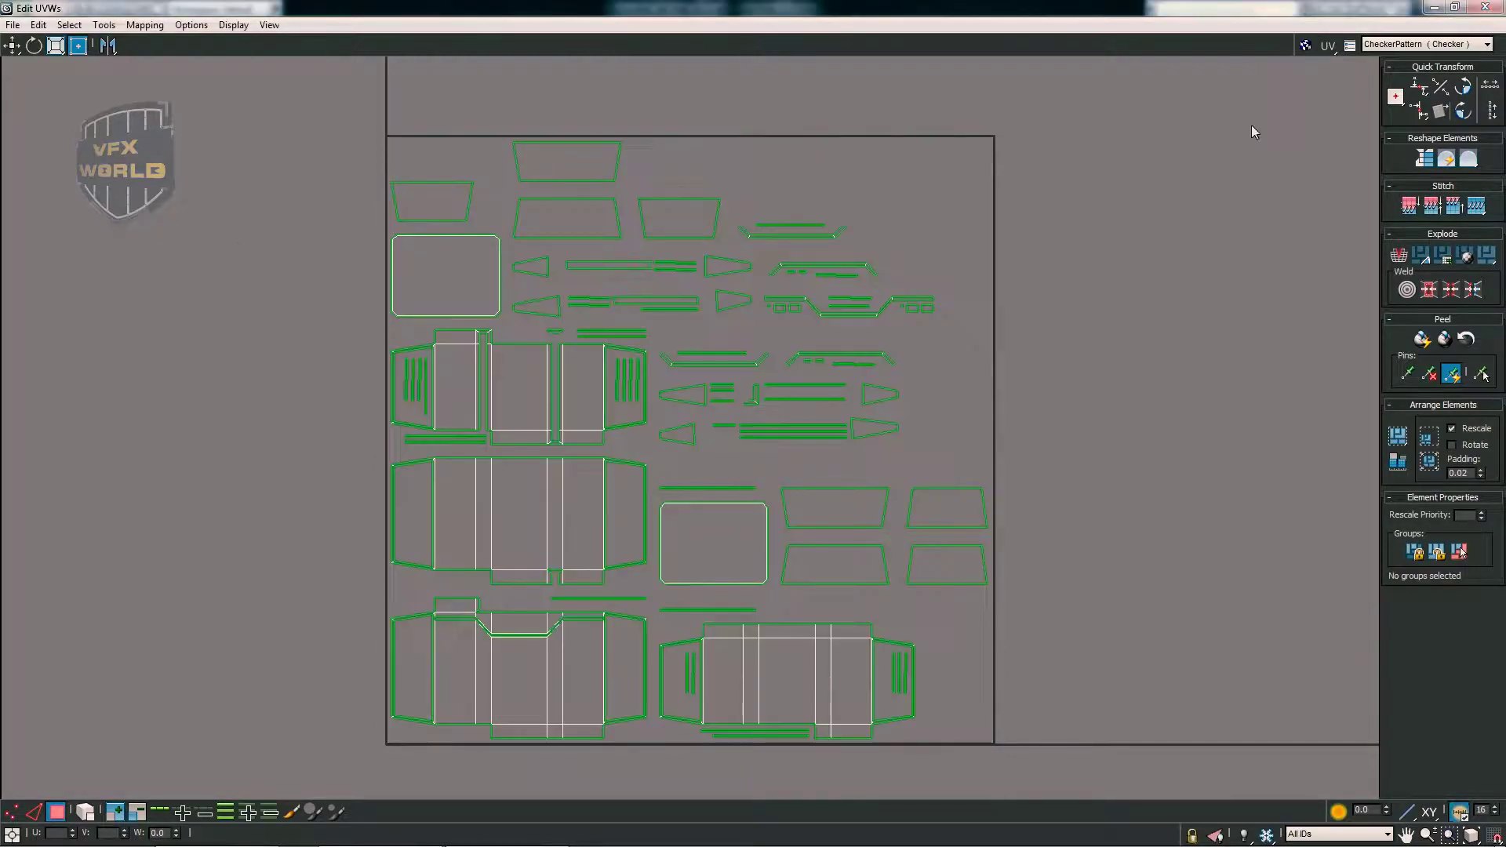
middle_click_drag(959, 407, 1018, 384)
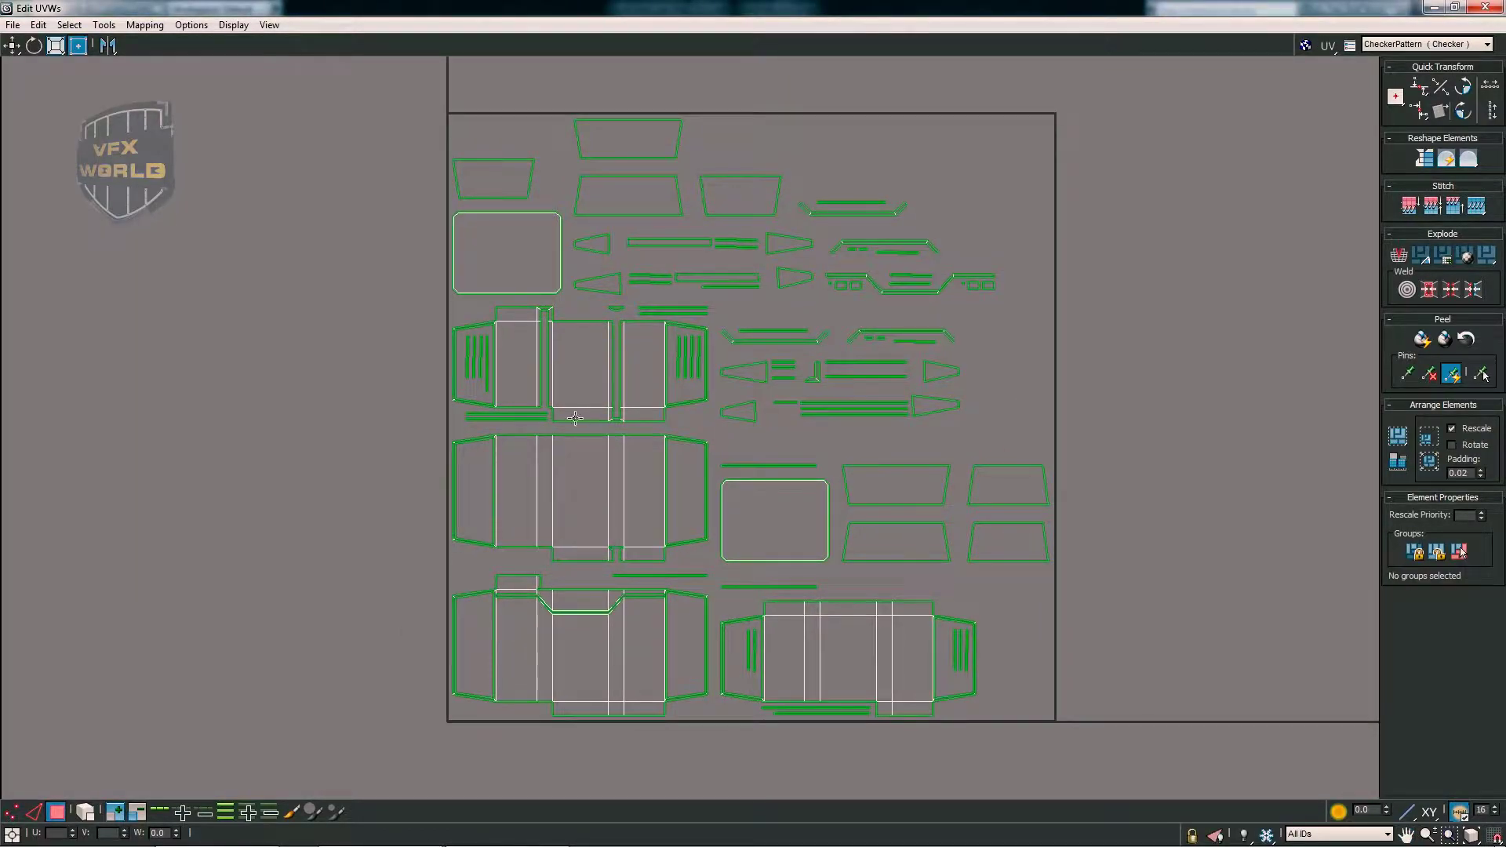
scroll(575, 417, "down", 2)
middle_click_drag(575, 417, 628, 391)
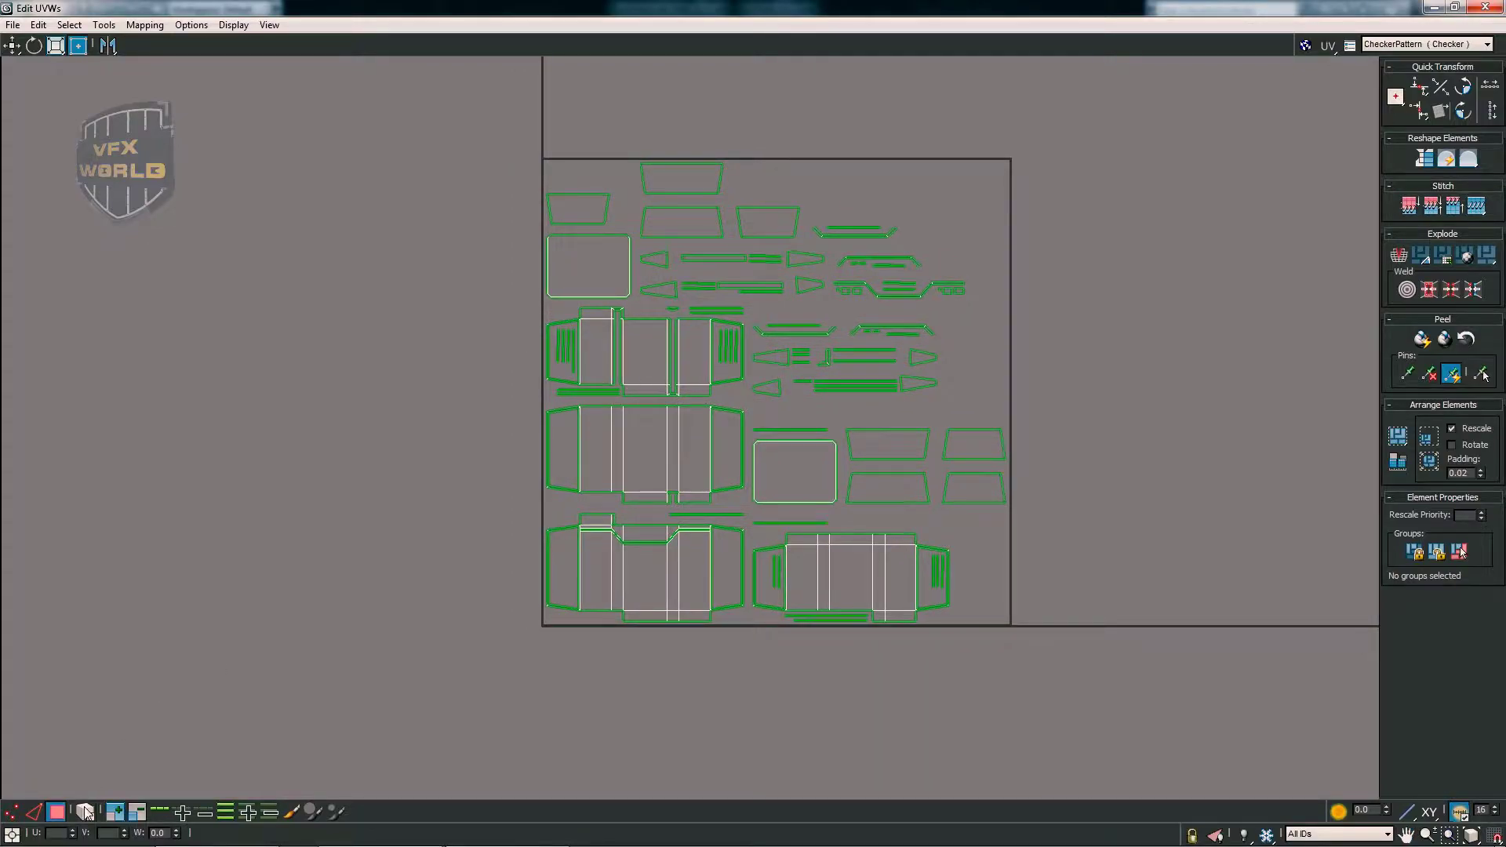
- Move the four large band-shaped UV islands out of the square onto the left canvas
left_click(629, 371)
left_click_drag(629, 371, 370, 277)
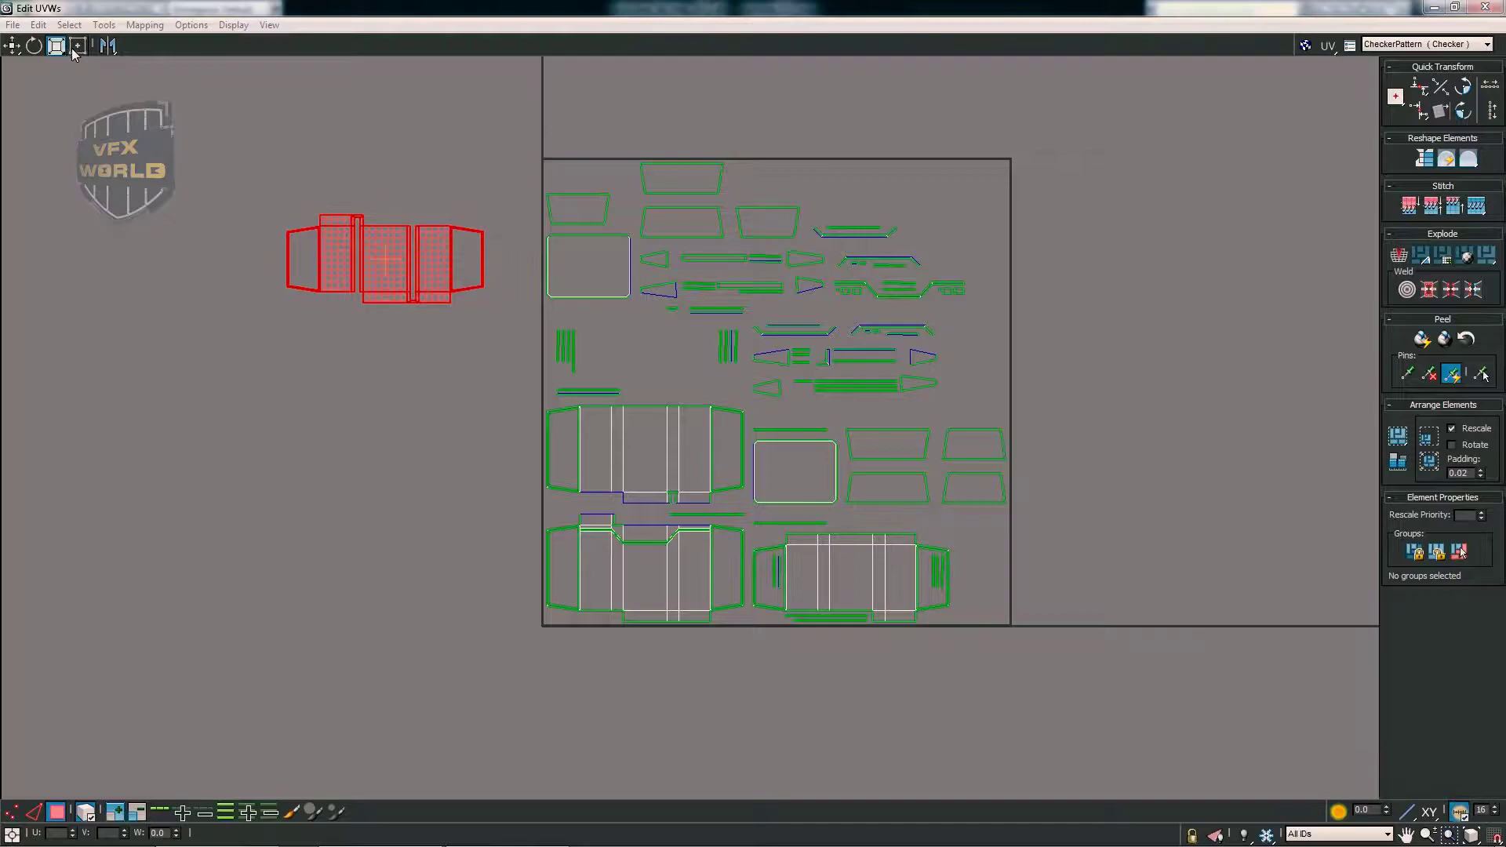
left_click(628, 411)
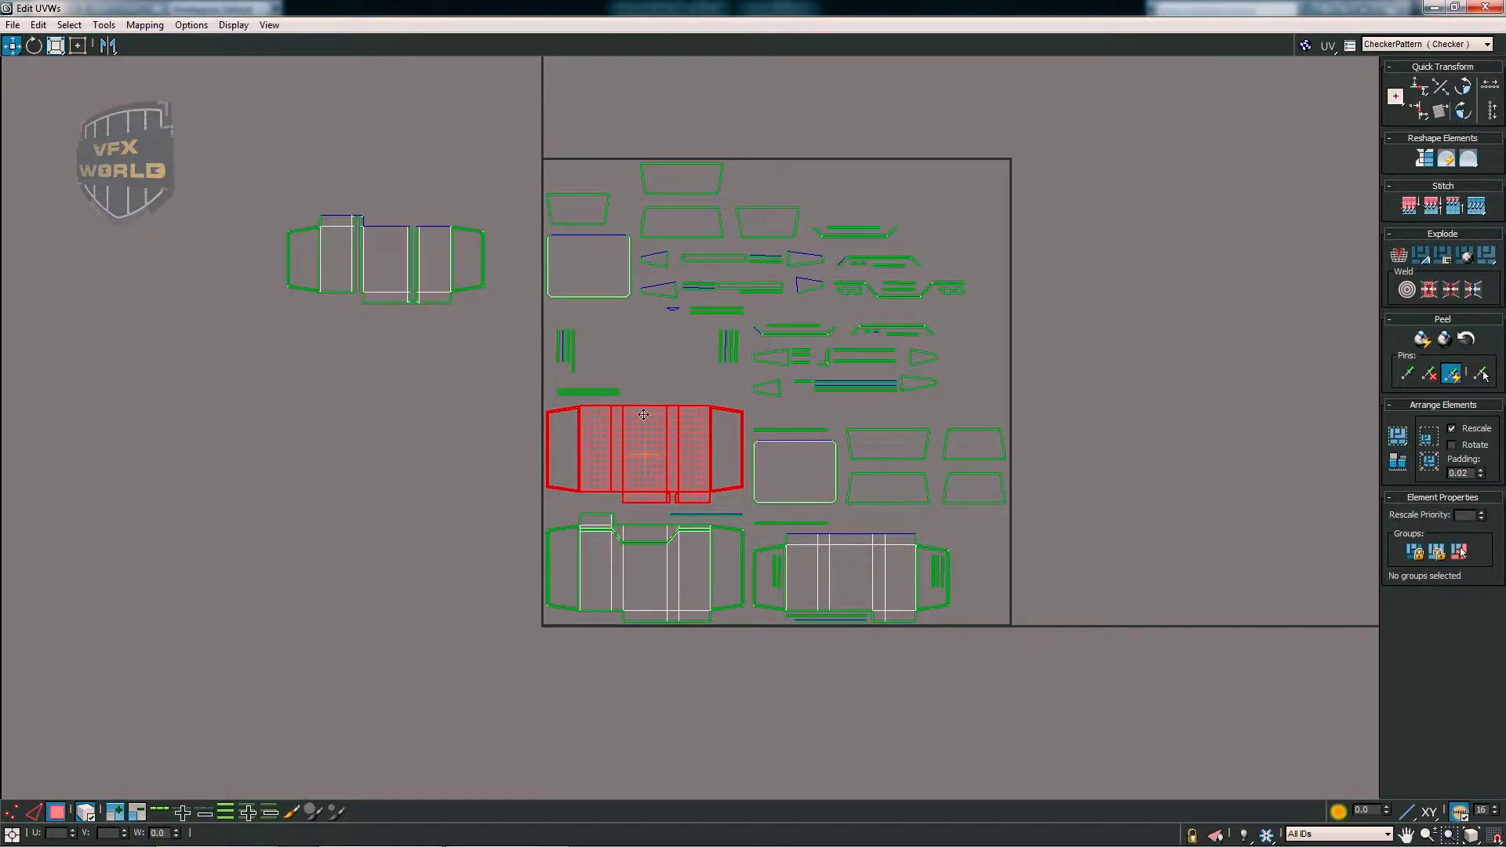
left_click_drag(643, 414, 374, 350)
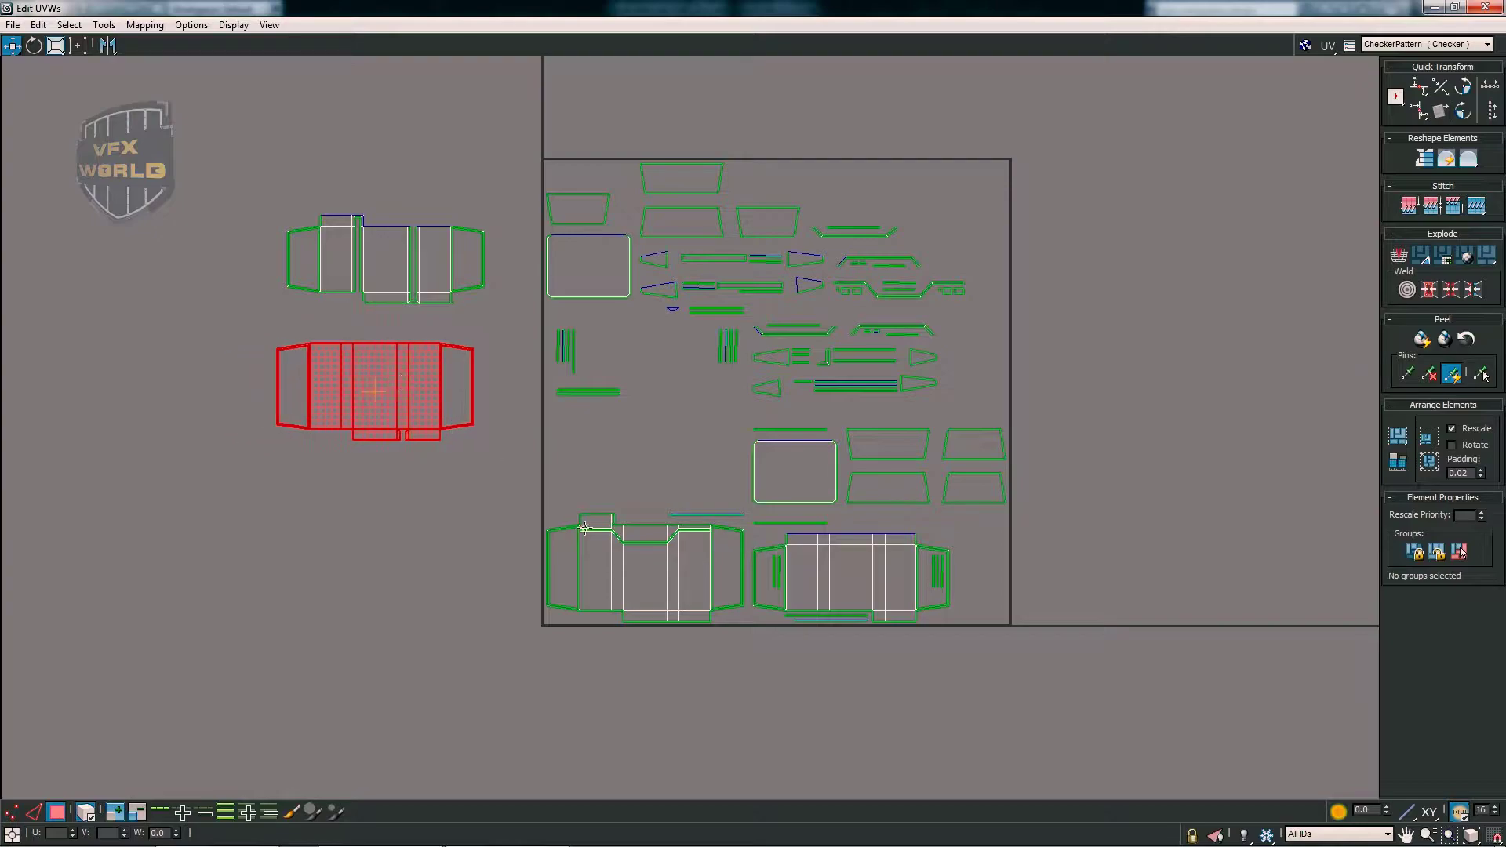
left_click_drag(425, 539, 421, 535)
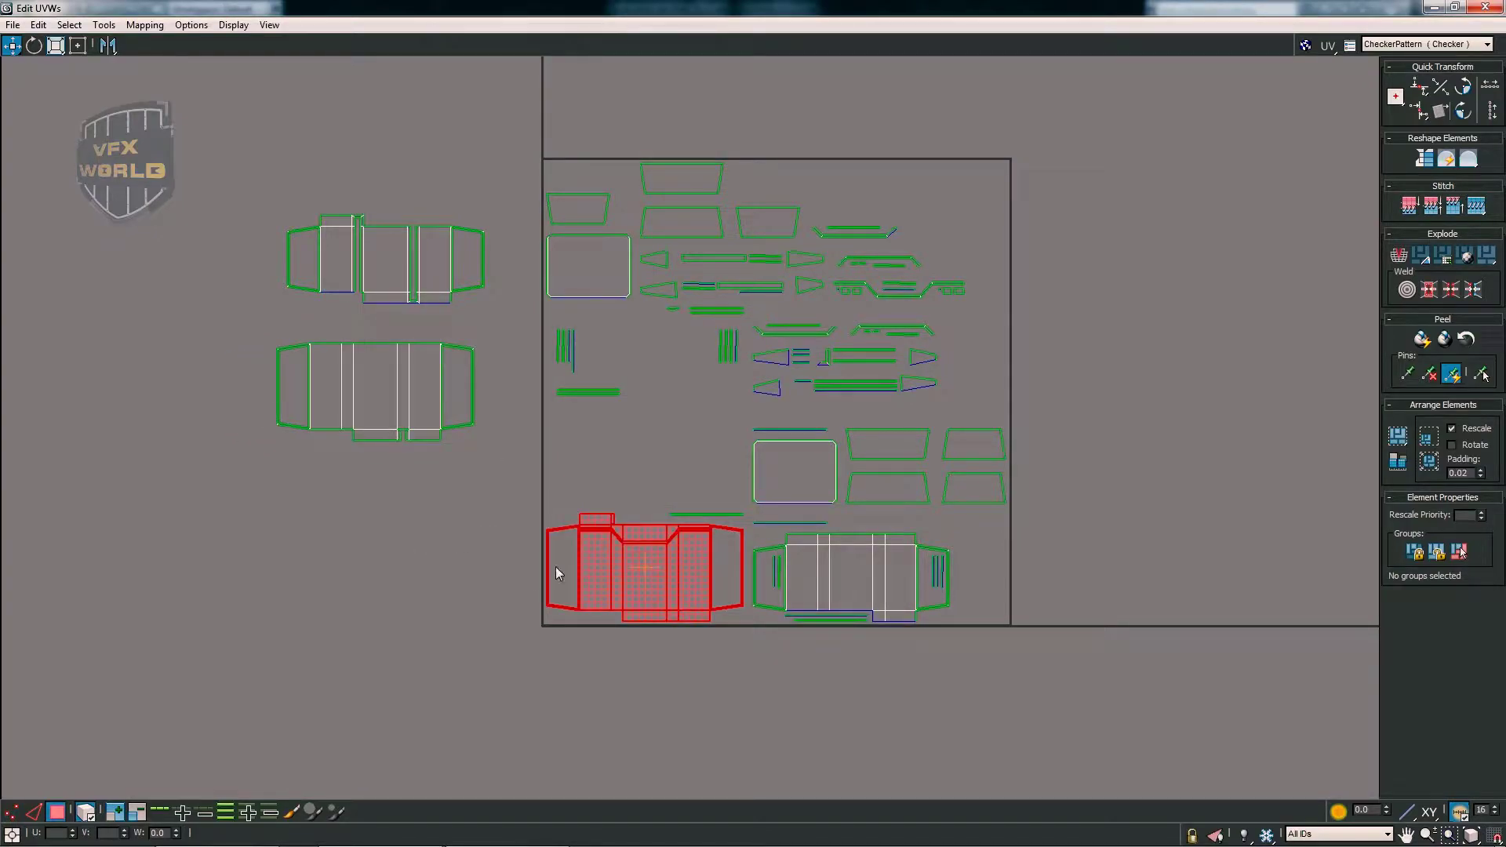
left_click_drag(651, 572, 380, 563)
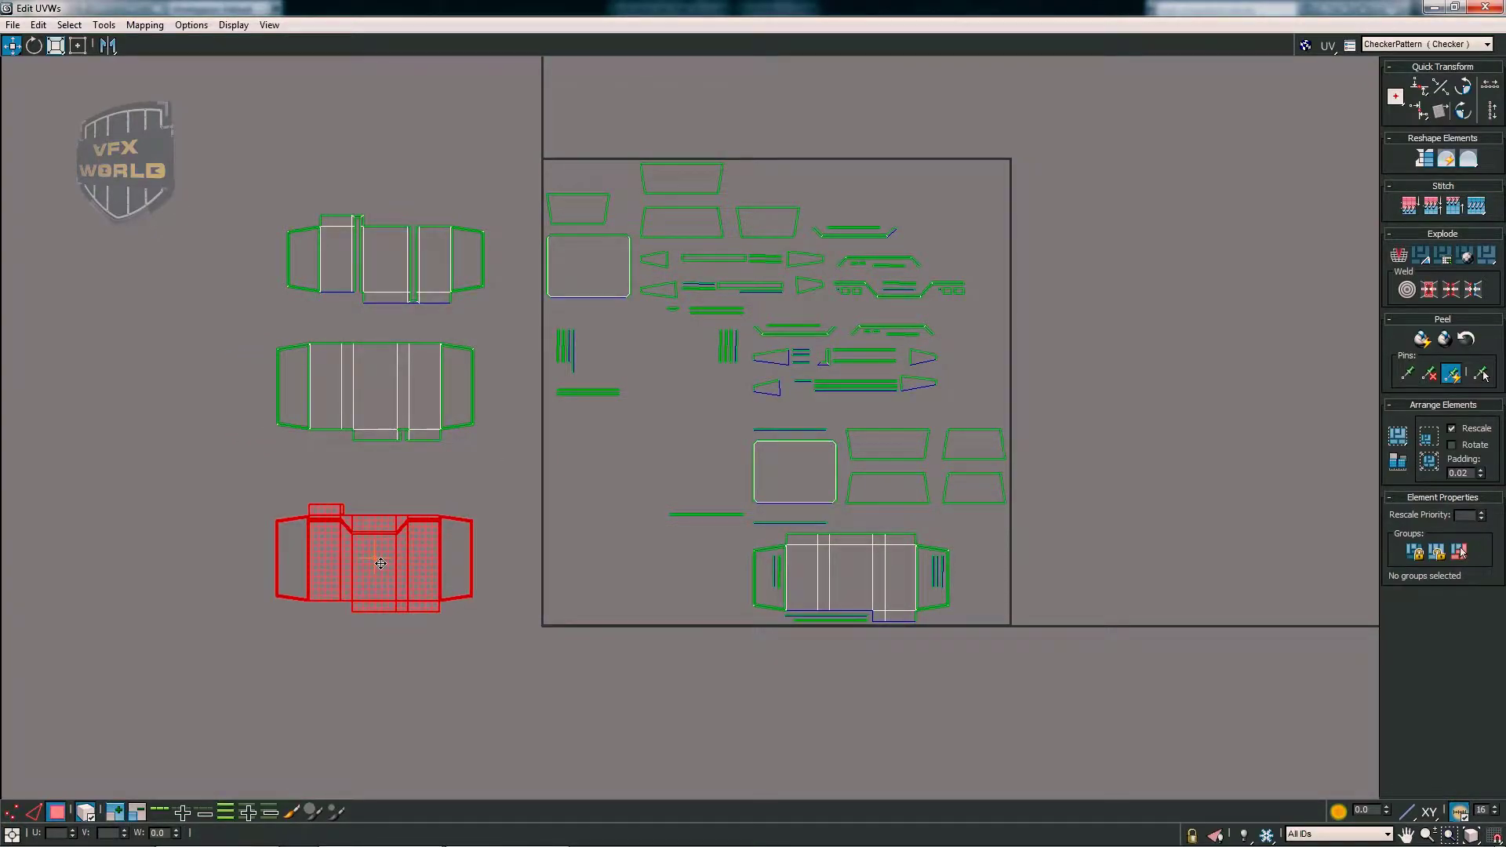
left_click(818, 596)
left_click_drag(819, 596, 349, 700)
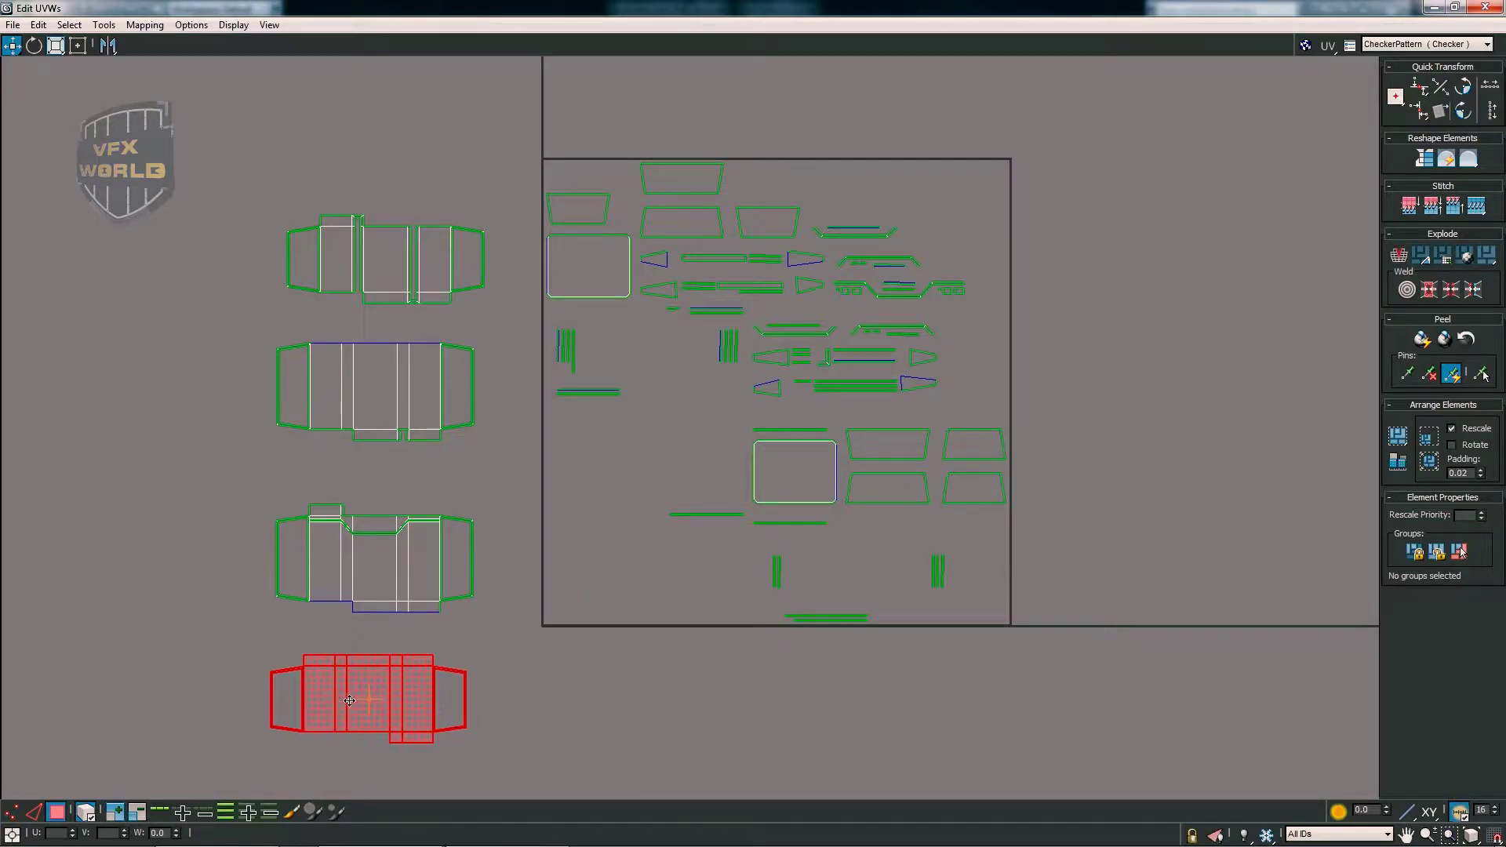
middle_click_drag(467, 562, 577, 484)
left_click(526, 412)
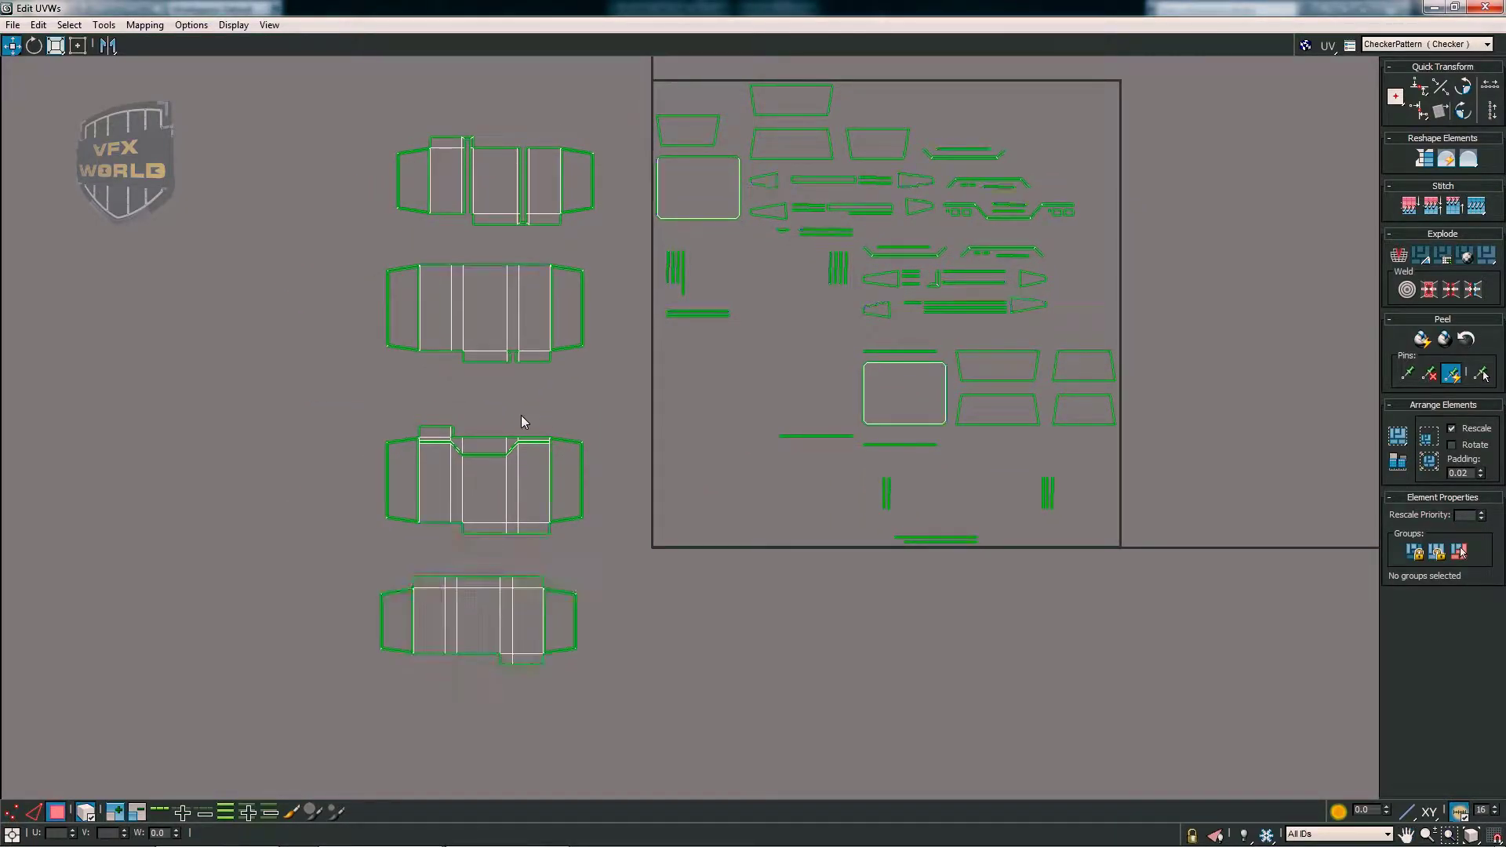
- Move the middle band-shaped island up against the top island
scroll(521, 416, "up", 1)
scroll(520, 416, "up", 1)
scroll(540, 417, "up", 1)
scroll(542, 416, "up", 1)
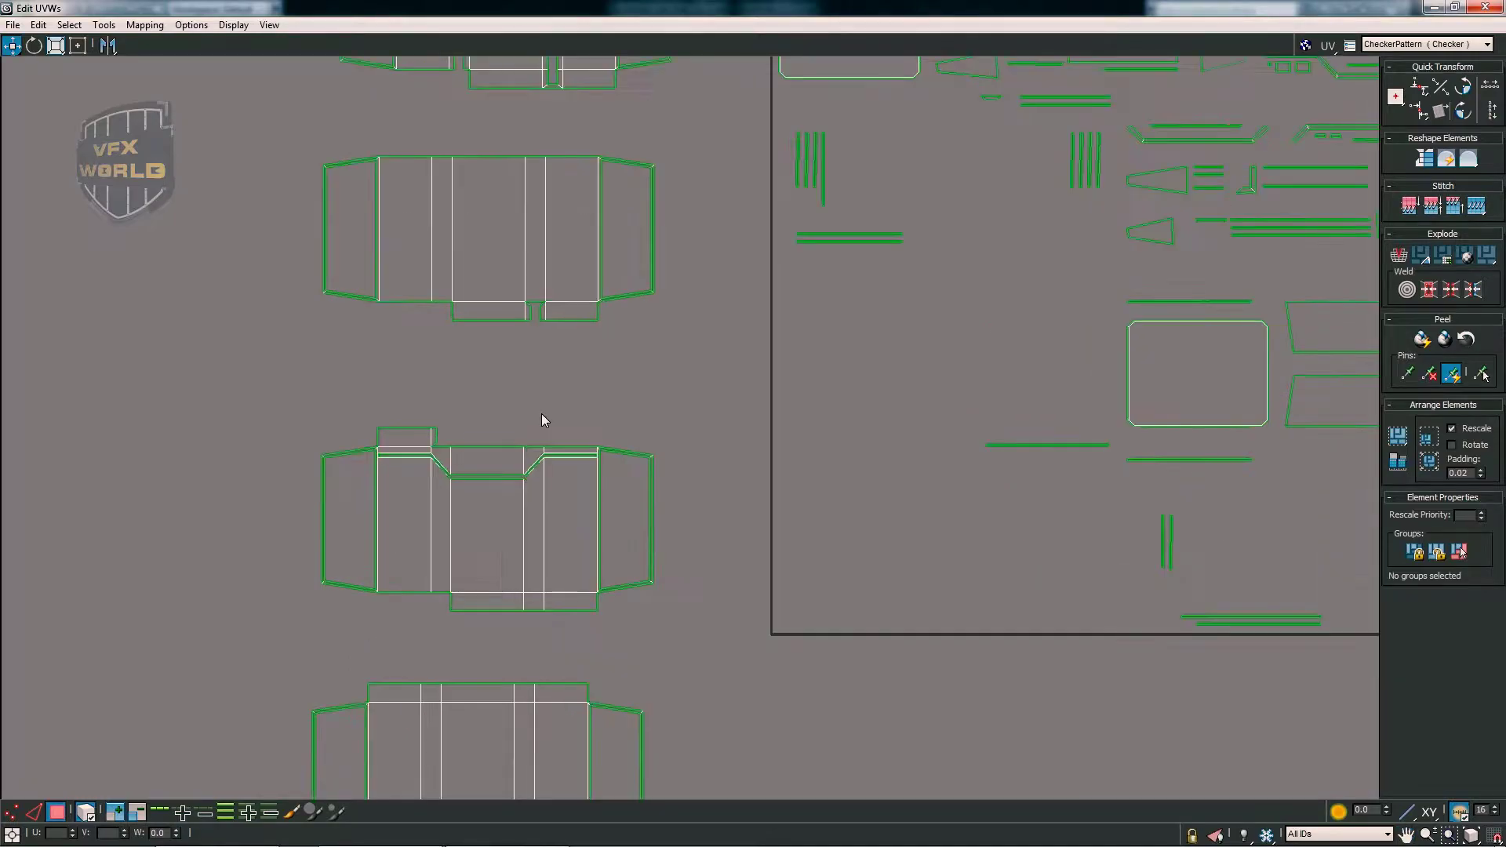
scroll(542, 415, "up", 1)
scroll(535, 415, "up", 1)
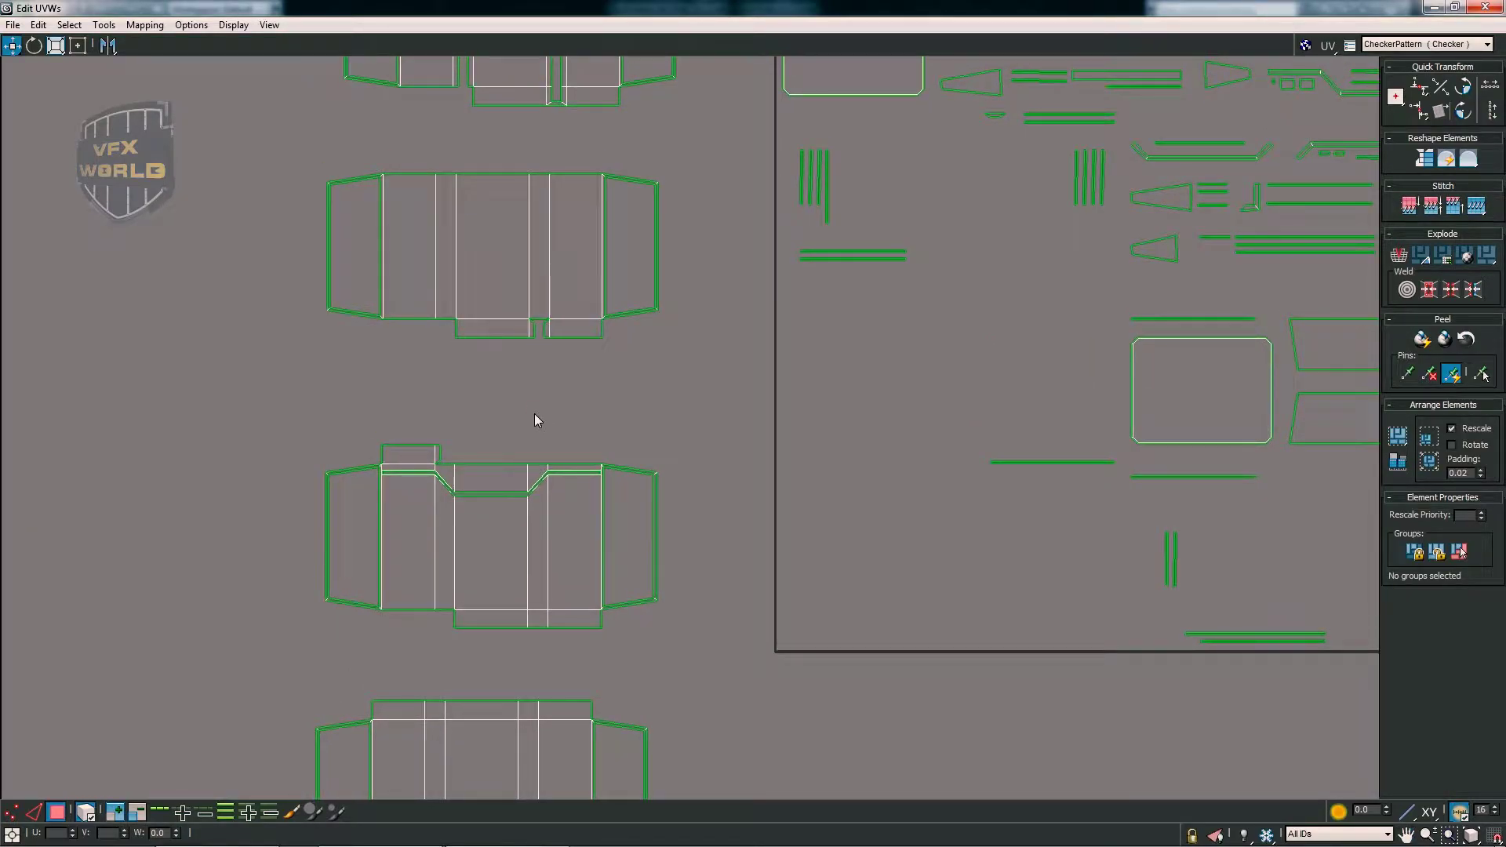
mouse_move(528, 367)
middle_mouse_down()
mouse_move(521, 566)
mouse_move(483, 534)
mouse_move(487, 515)
middle_mouse_up()
left_click(600, 447)
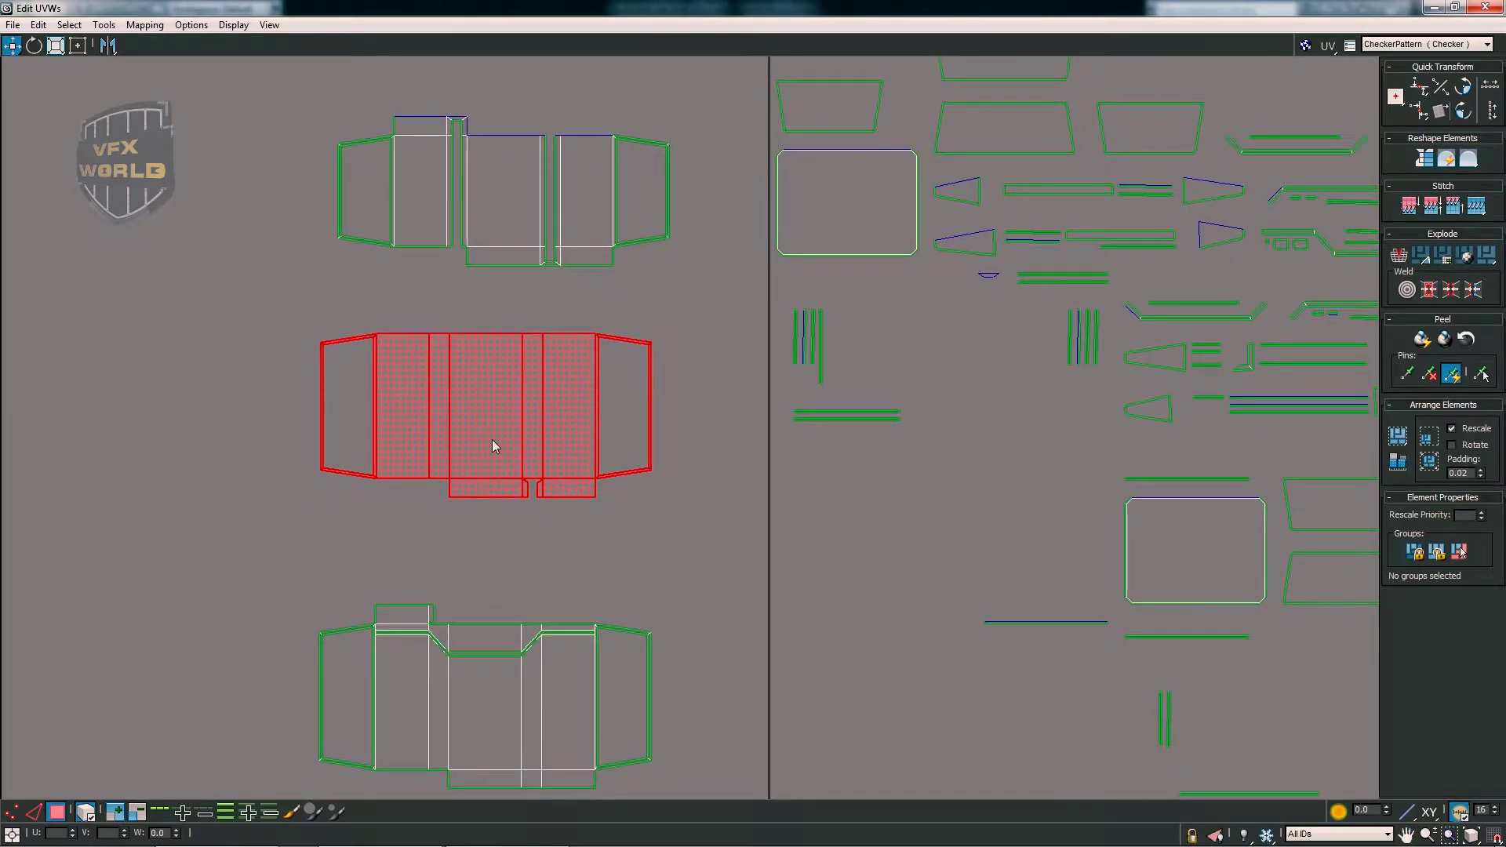
middle_click_drag(492, 441, 491, 510)
mouse_move(491, 511)
left_mouse_down()
mouse_move(519, 293)
mouse_move(514, 142)
left_mouse_up()
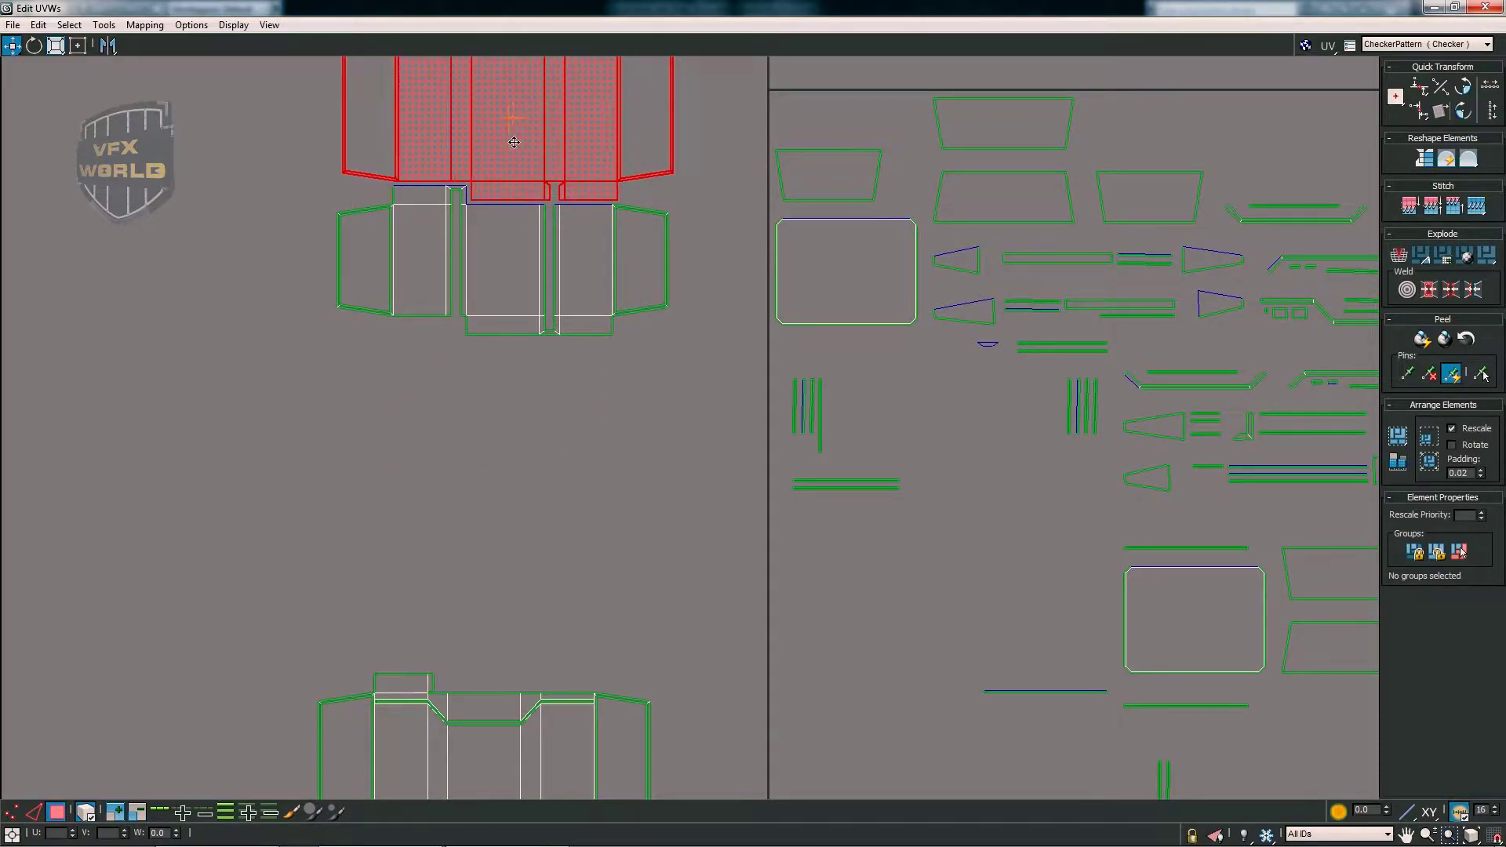
left_click(529, 342)
scroll(522, 387, "down", 3)
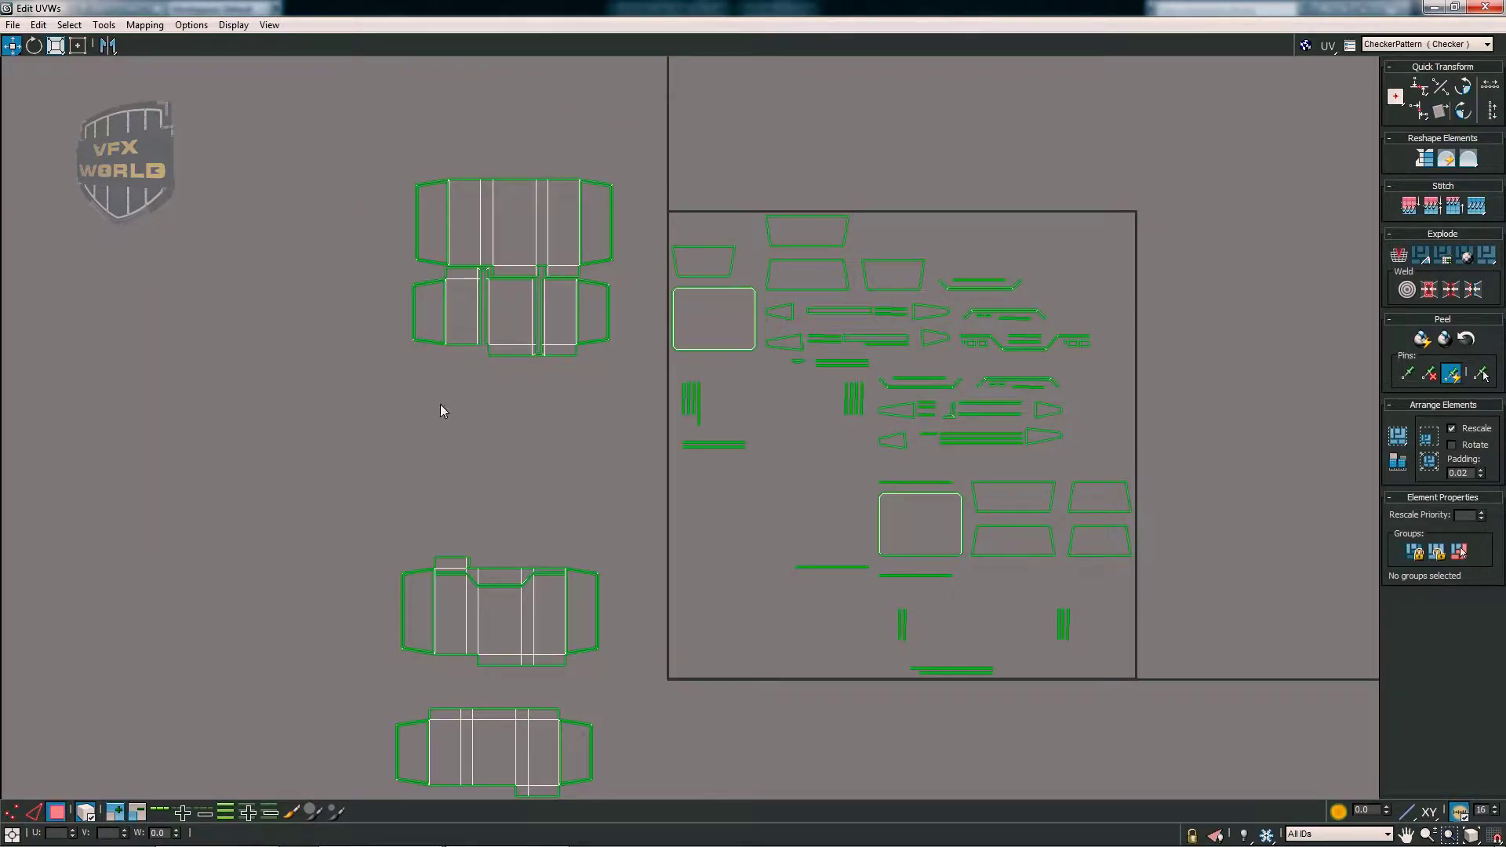
- Move the loose UV shell up directly beneath the stacked shells
middle_click_drag(493, 350, 507, 288)
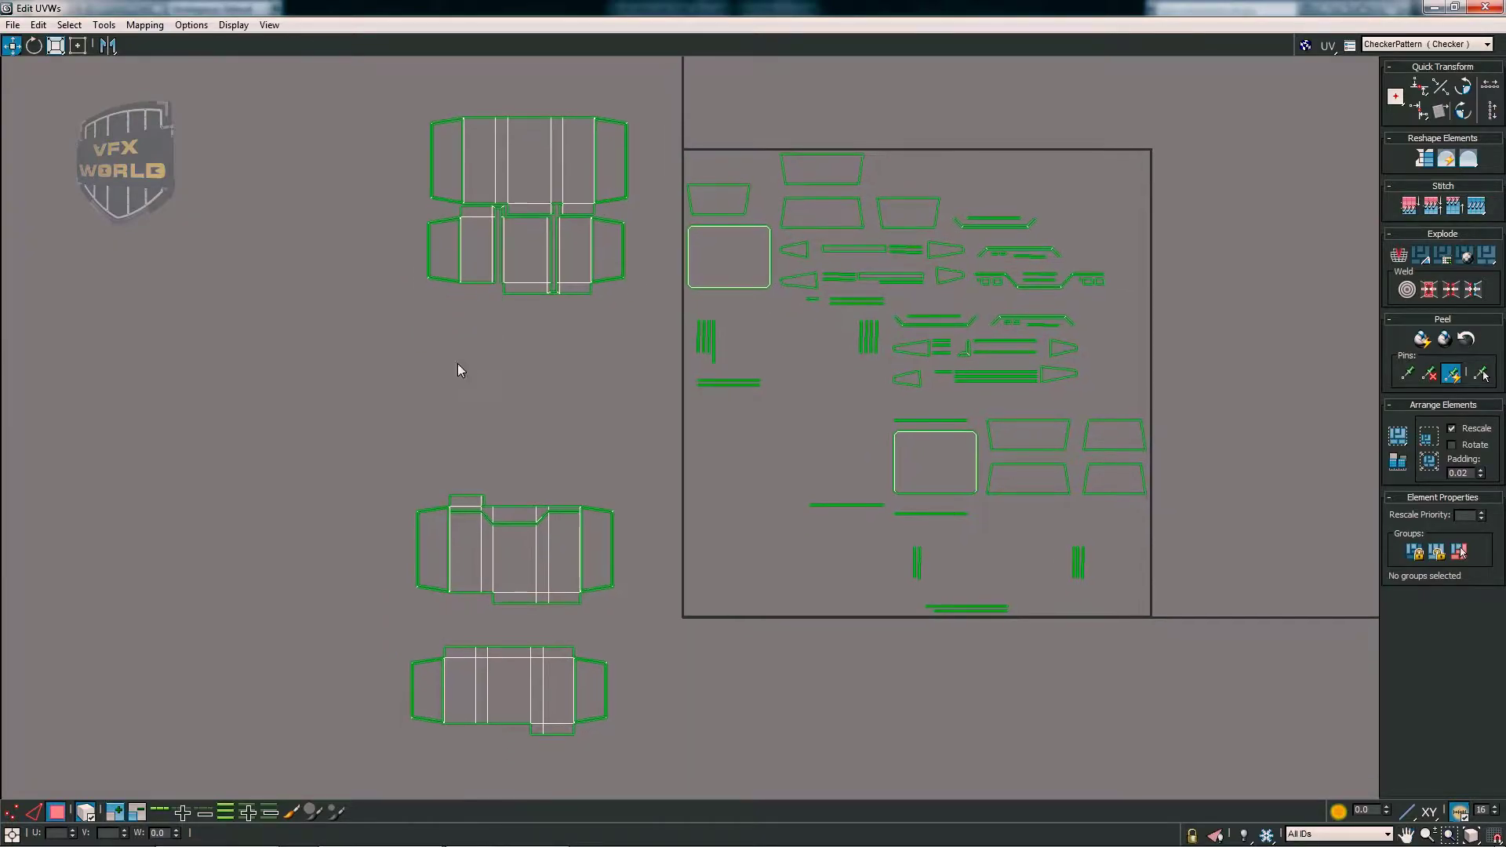
mouse_move(581, 590)
left_mouse_down()
mouse_move(537, 549)
mouse_move(543, 342)
mouse_move(538, 412)
left_mouse_up()
left_click(488, 572)
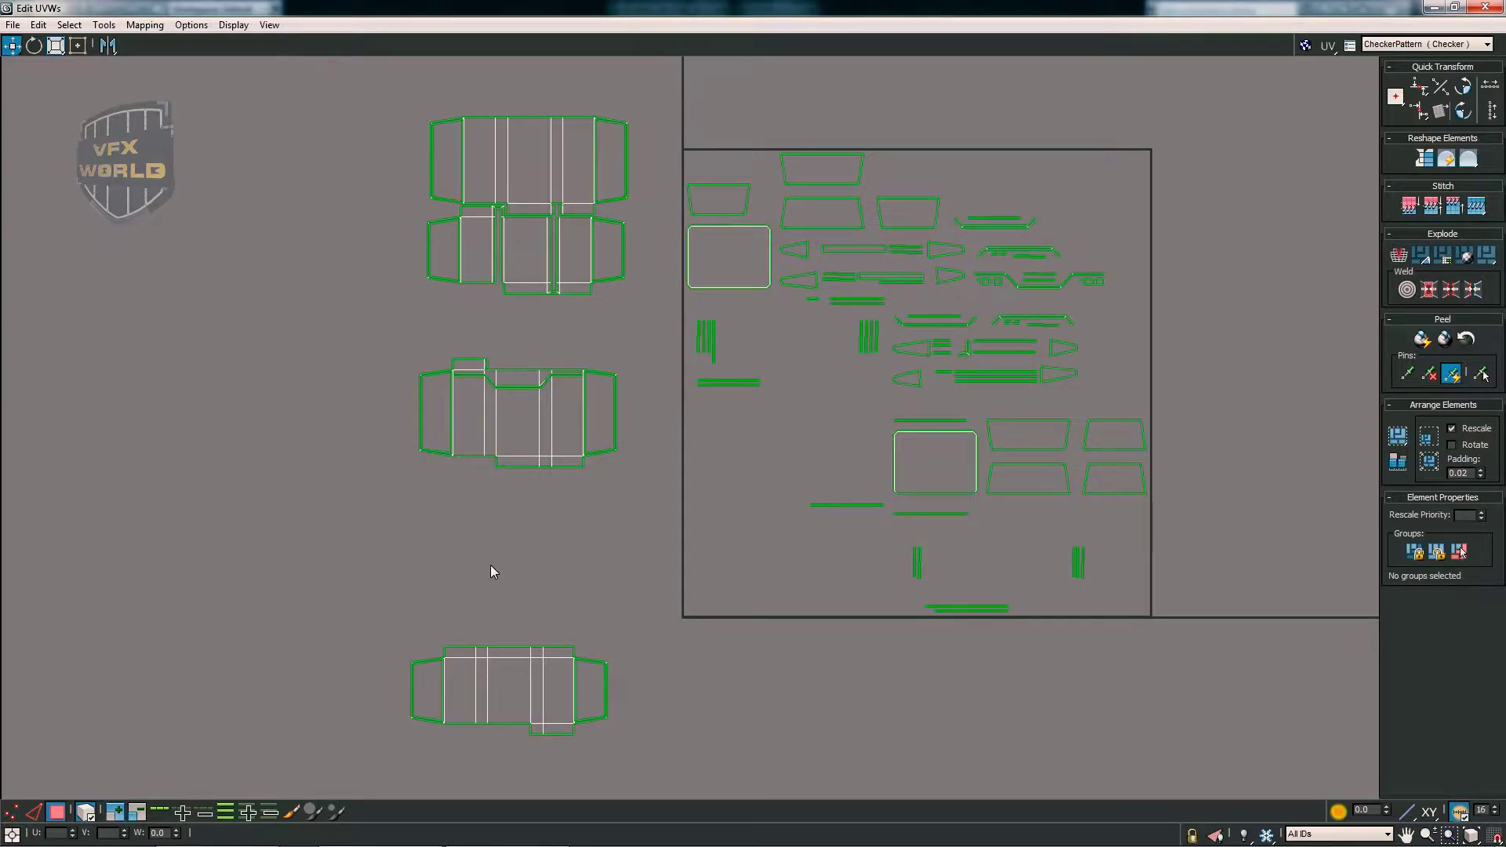
middle_click_drag(510, 535, 500, 535)
left_click_drag(407, 595, 573, 718)
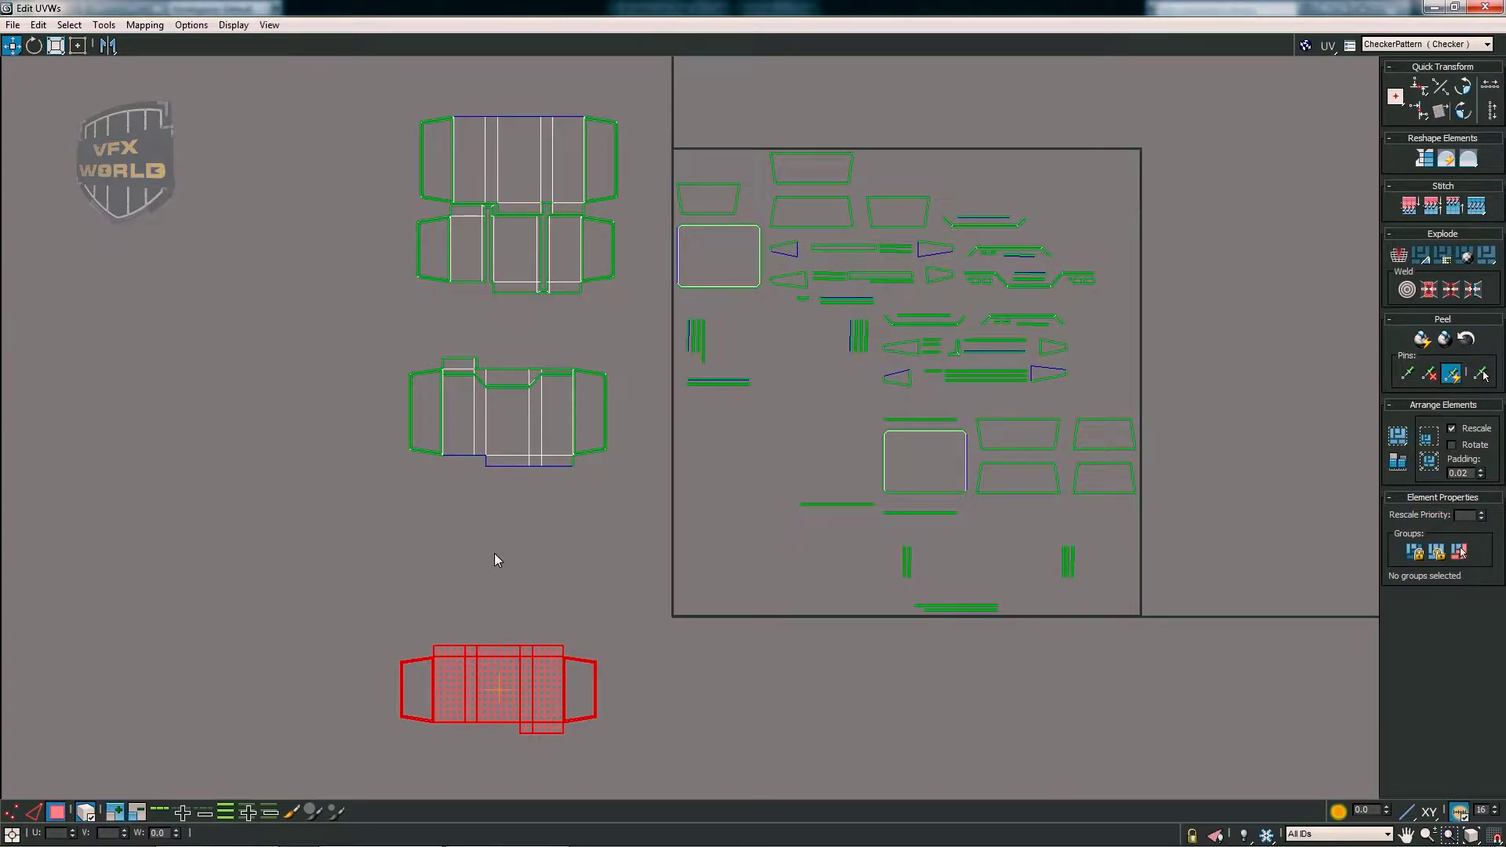
mouse_move(572, 469)
left_mouse_down()
mouse_move(511, 415)
mouse_move(521, 343)
left_mouse_up()
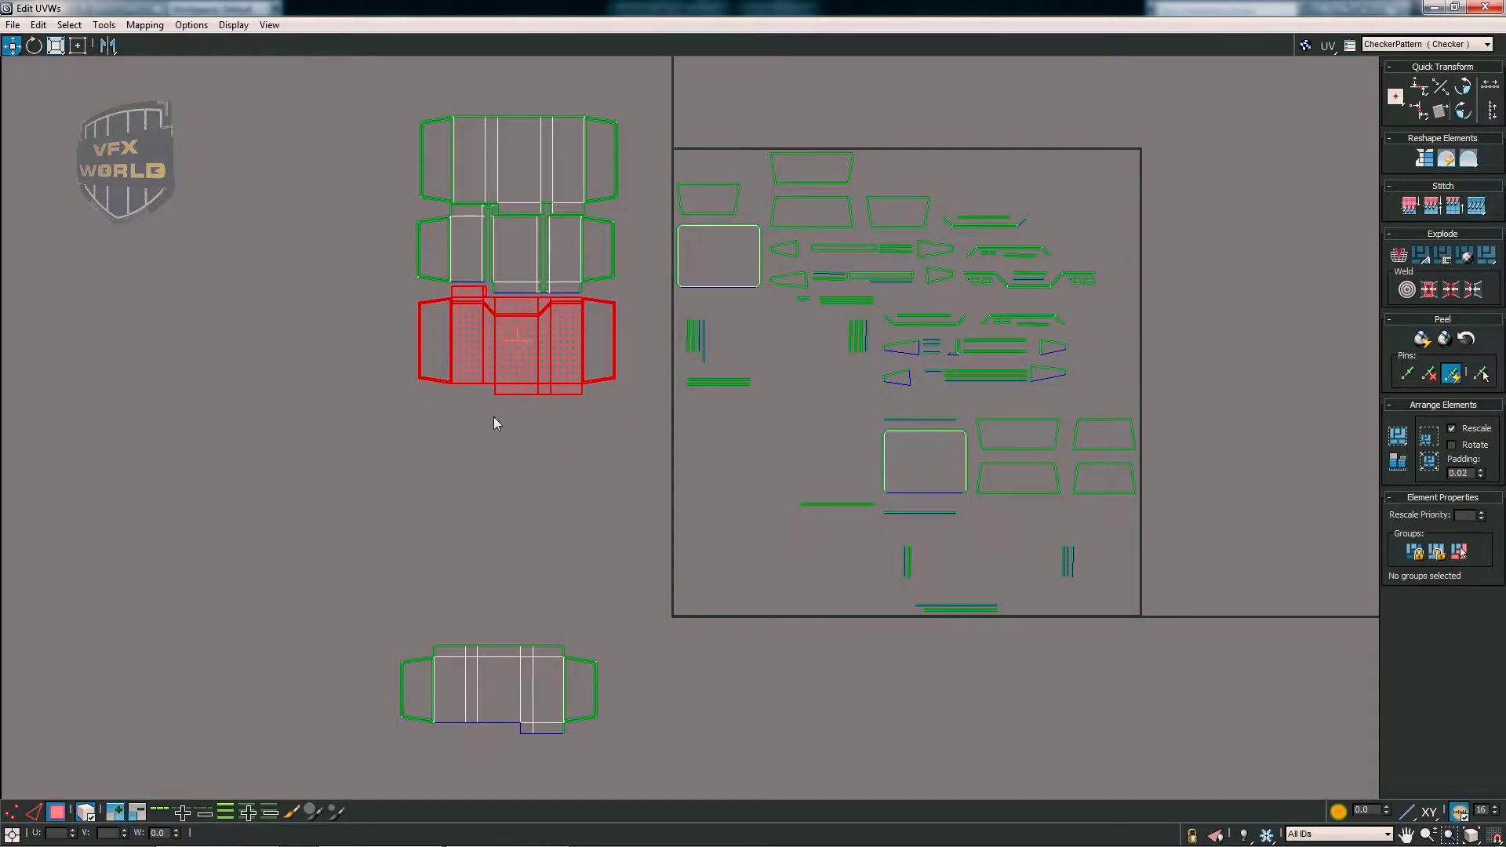
left_click(494, 424)
- Bring the bottom UV shell up close to the stack and zoom in
left_click(545, 711)
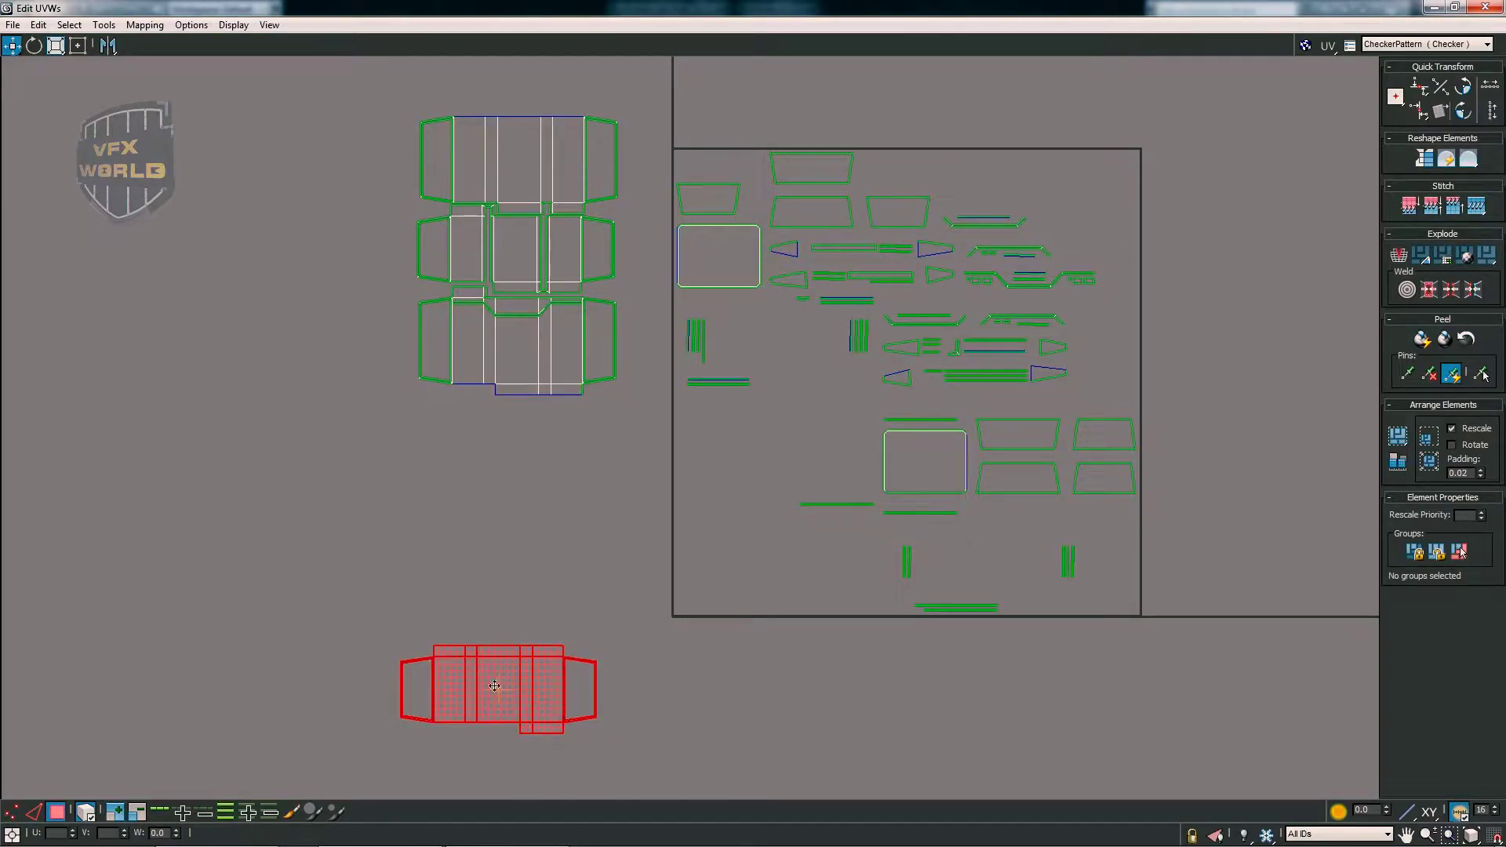
left_click_drag(494, 687, 503, 502)
scroll(491, 507, "up", 3)
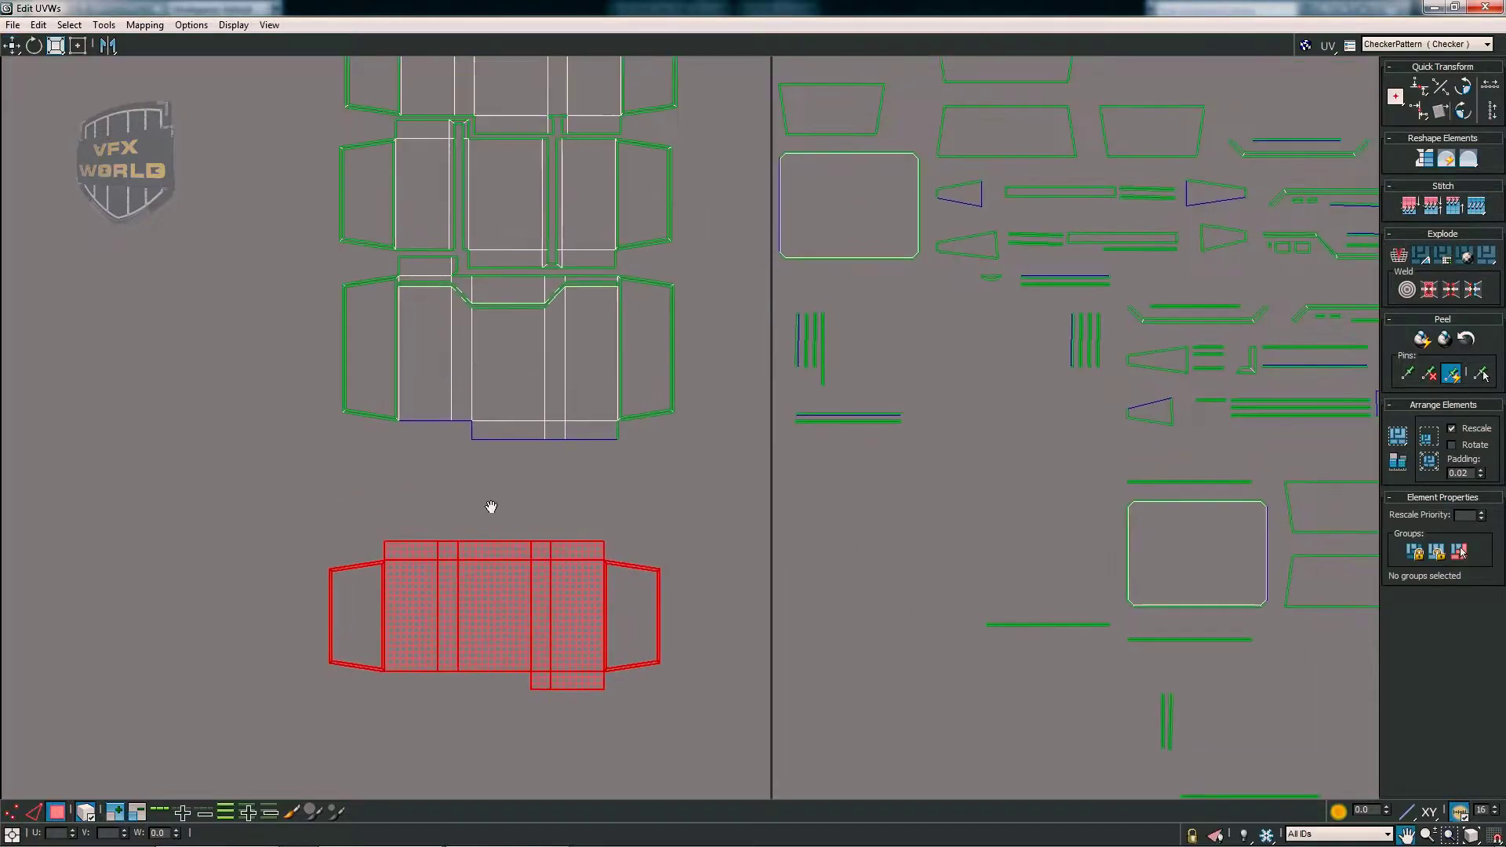
middle_click_drag(491, 507, 528, 505)
scroll(491, 508, "up", 3)
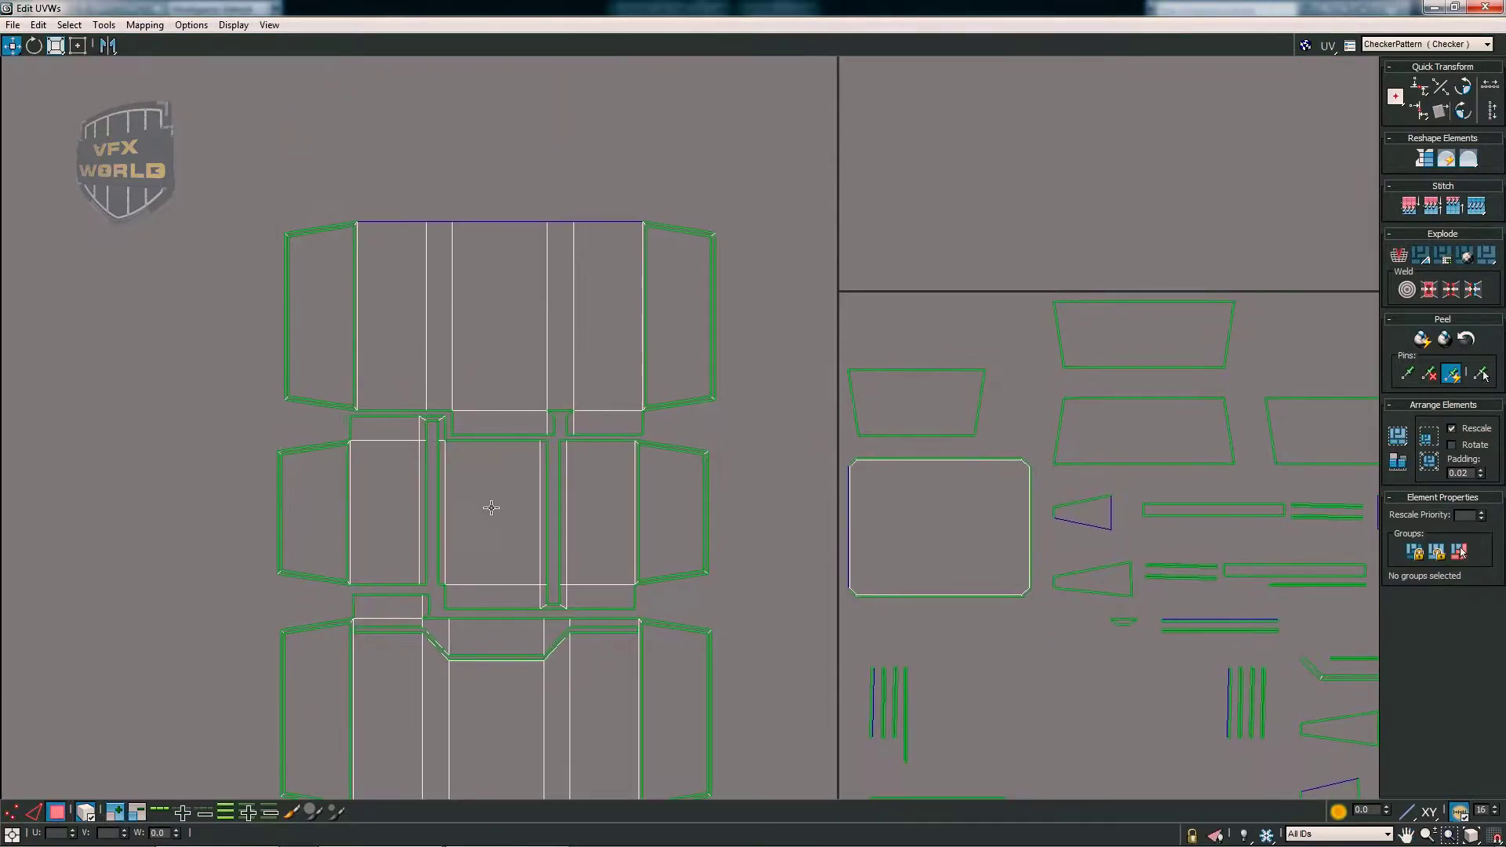
- In UV edge mode, stitch the middle shell onto the top shell
left_click(37, 813)
left_click(518, 431)
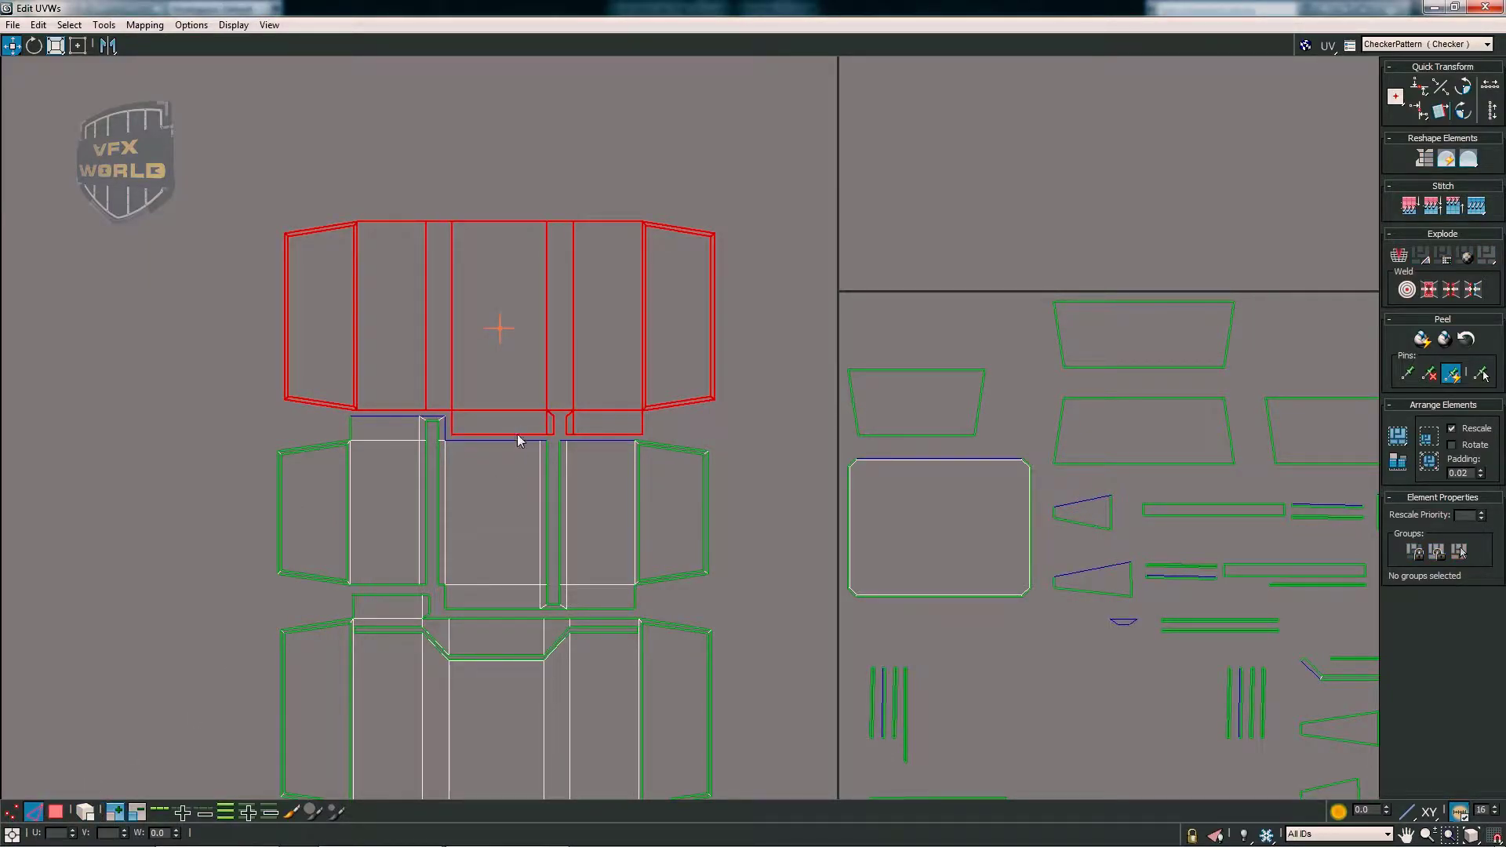
left_click(514, 438)
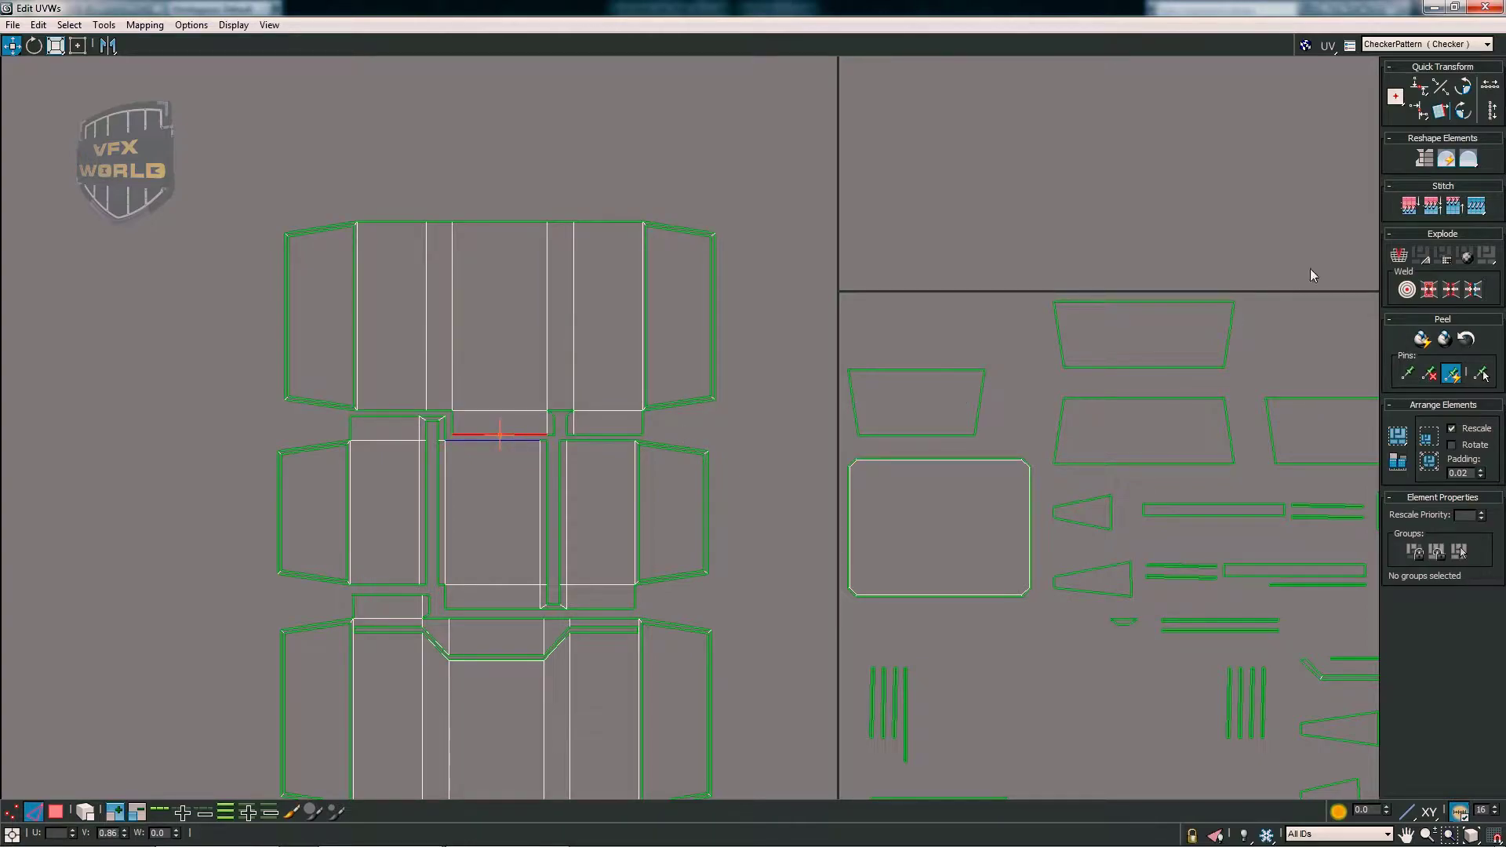
left_click(1478, 207)
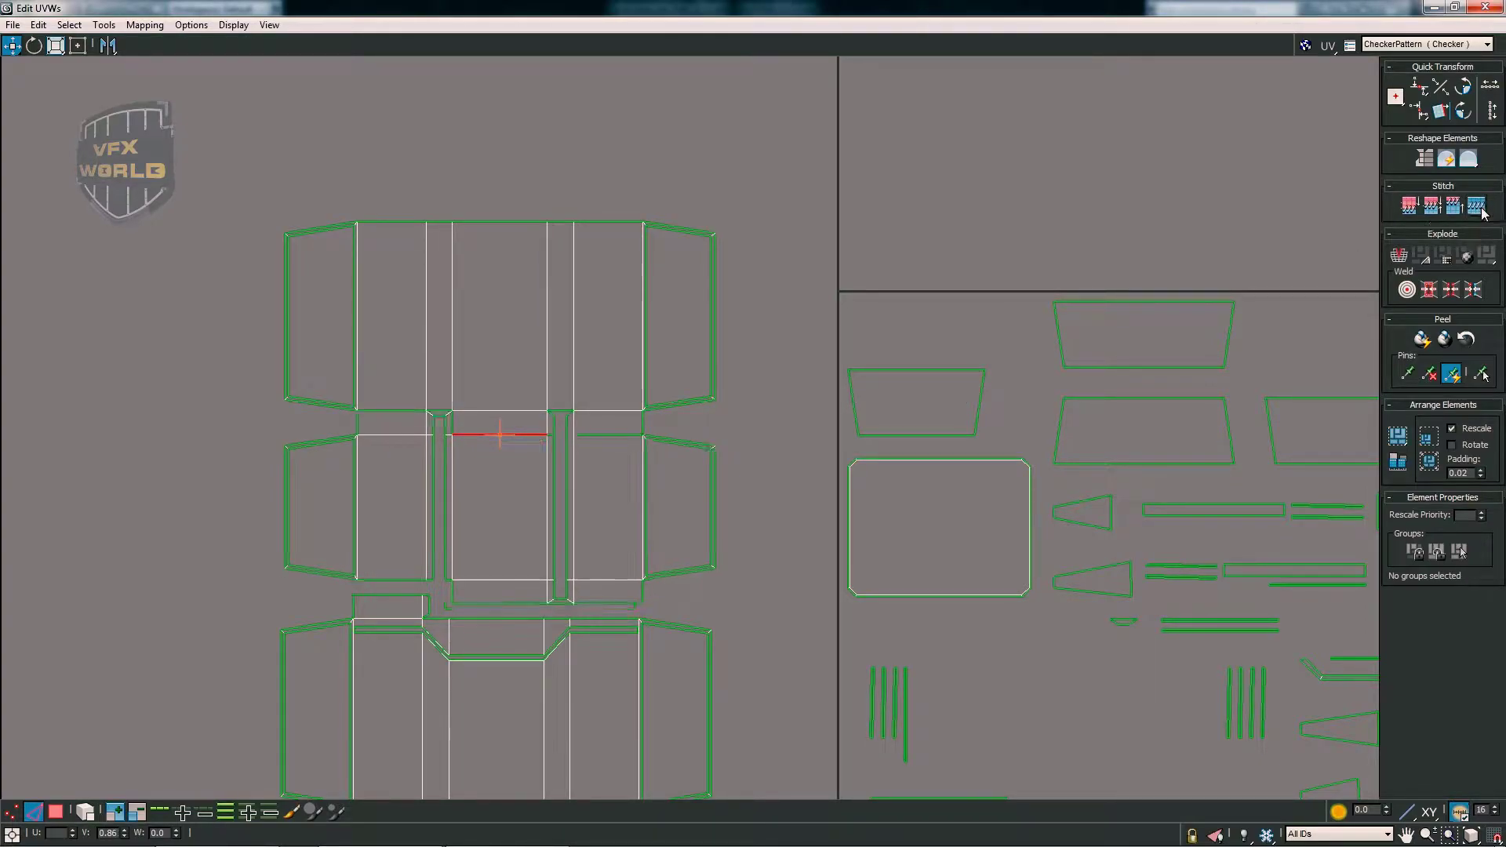
scroll(327, 450, "up", 2)
scroll(337, 439, "up", 2)
- Stitch the lower shells up along the selected horizontal edge
left_click(430, 387)
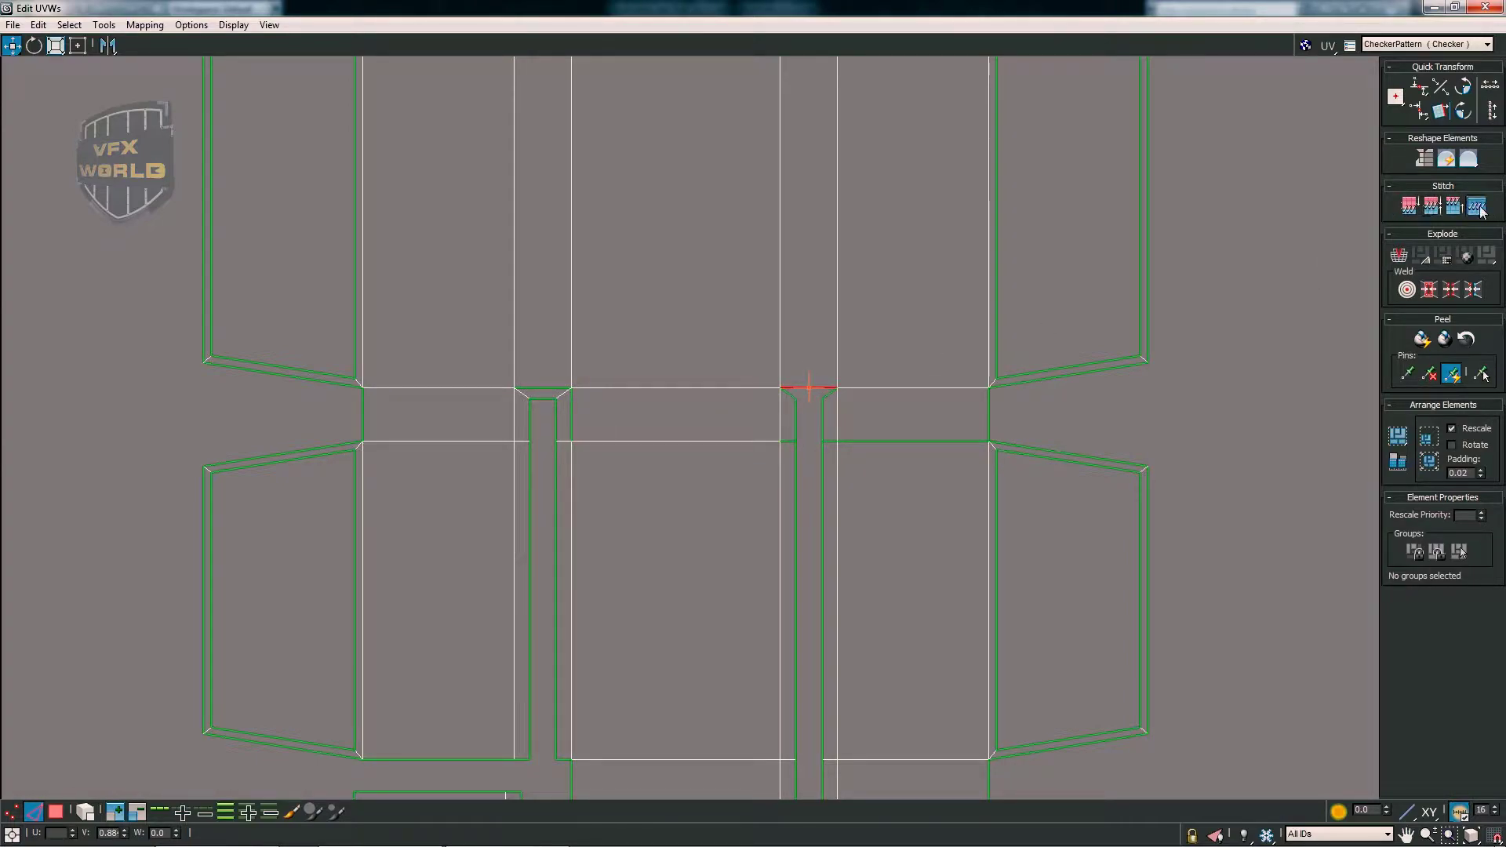
left_click(945, 444)
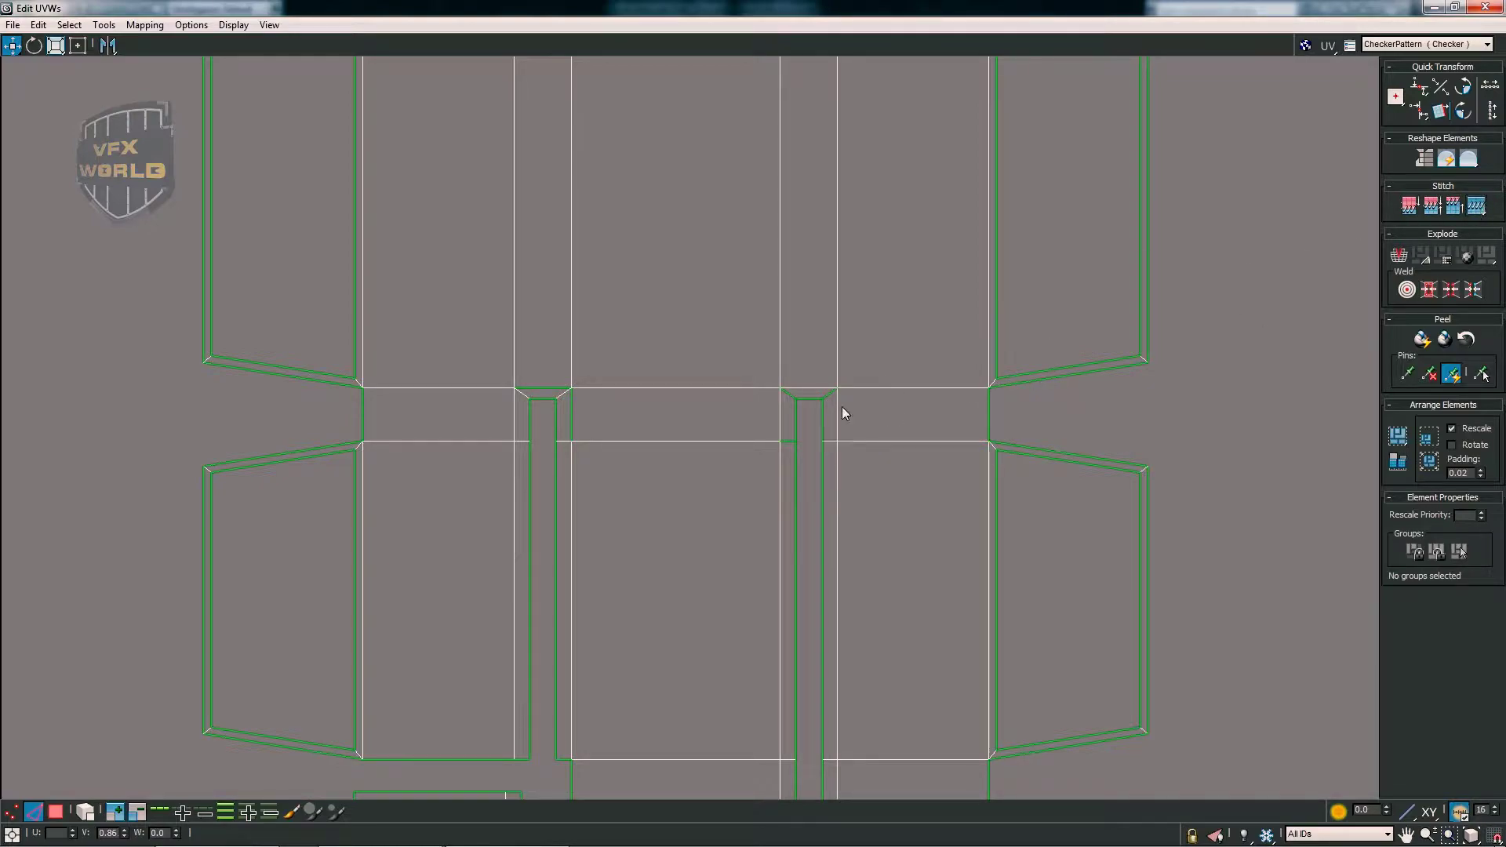
mouse_move(708, 411)
middle_mouse_down()
mouse_move(708, 319)
mouse_move(792, 286)
mouse_move(812, 317)
middle_mouse_up()
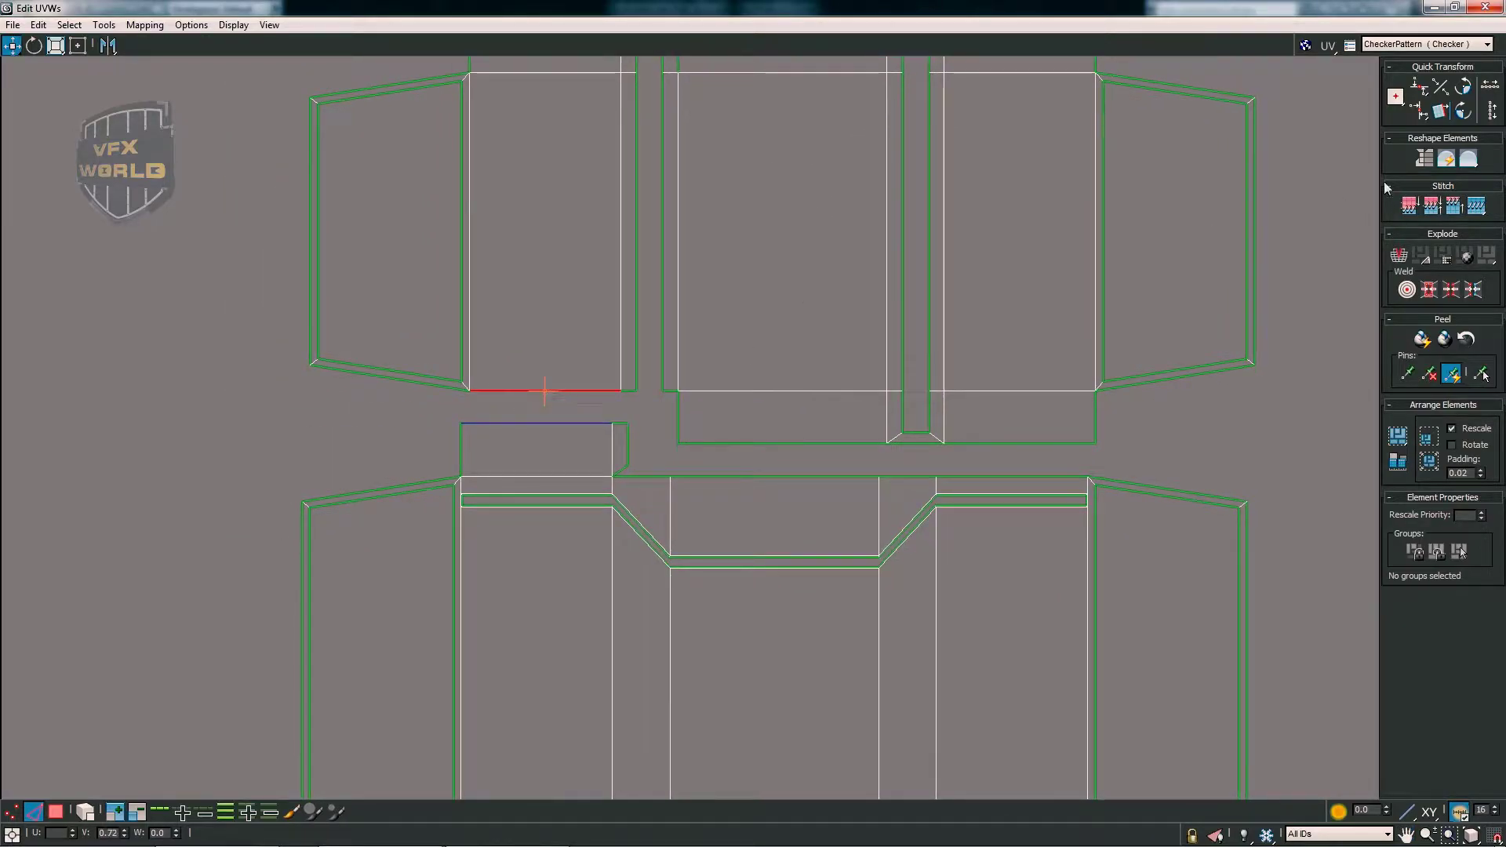
left_click(1475, 206)
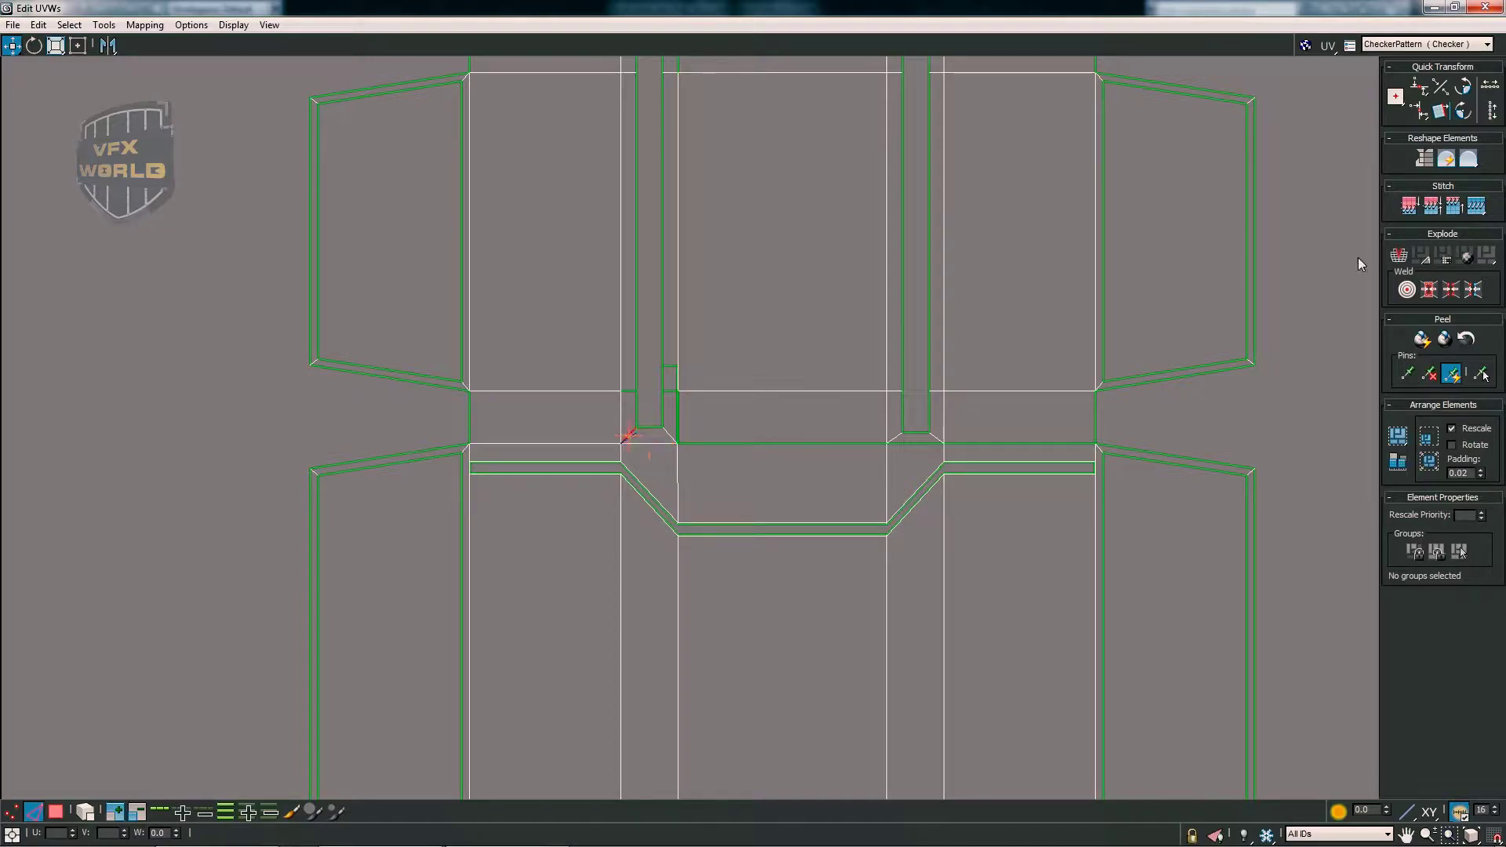
scroll(737, 414, "up", 5)
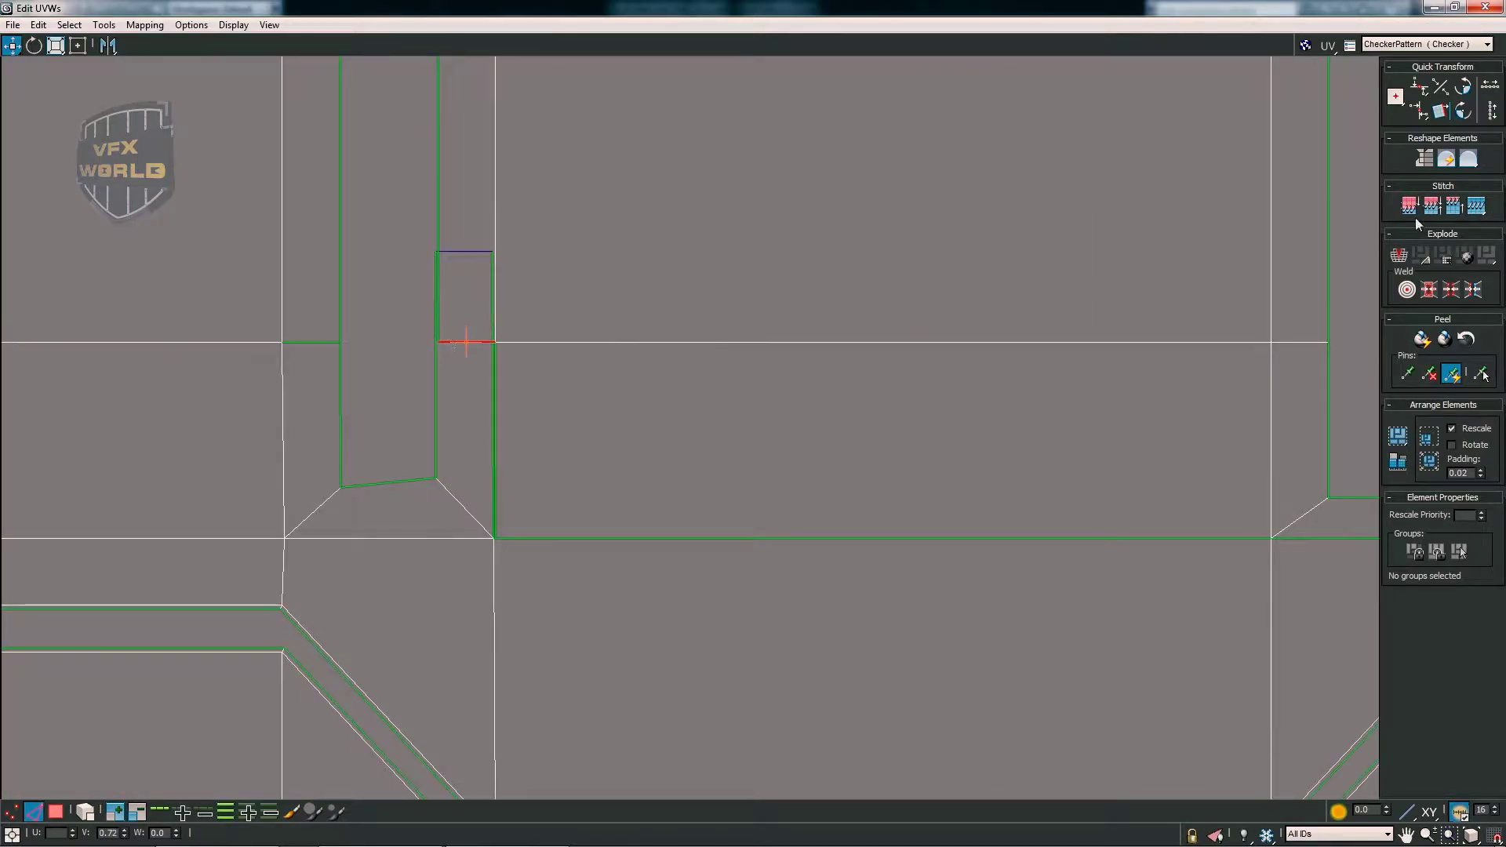
scroll(742, 359, "down", 3)
scroll(742, 360, "down", 2)
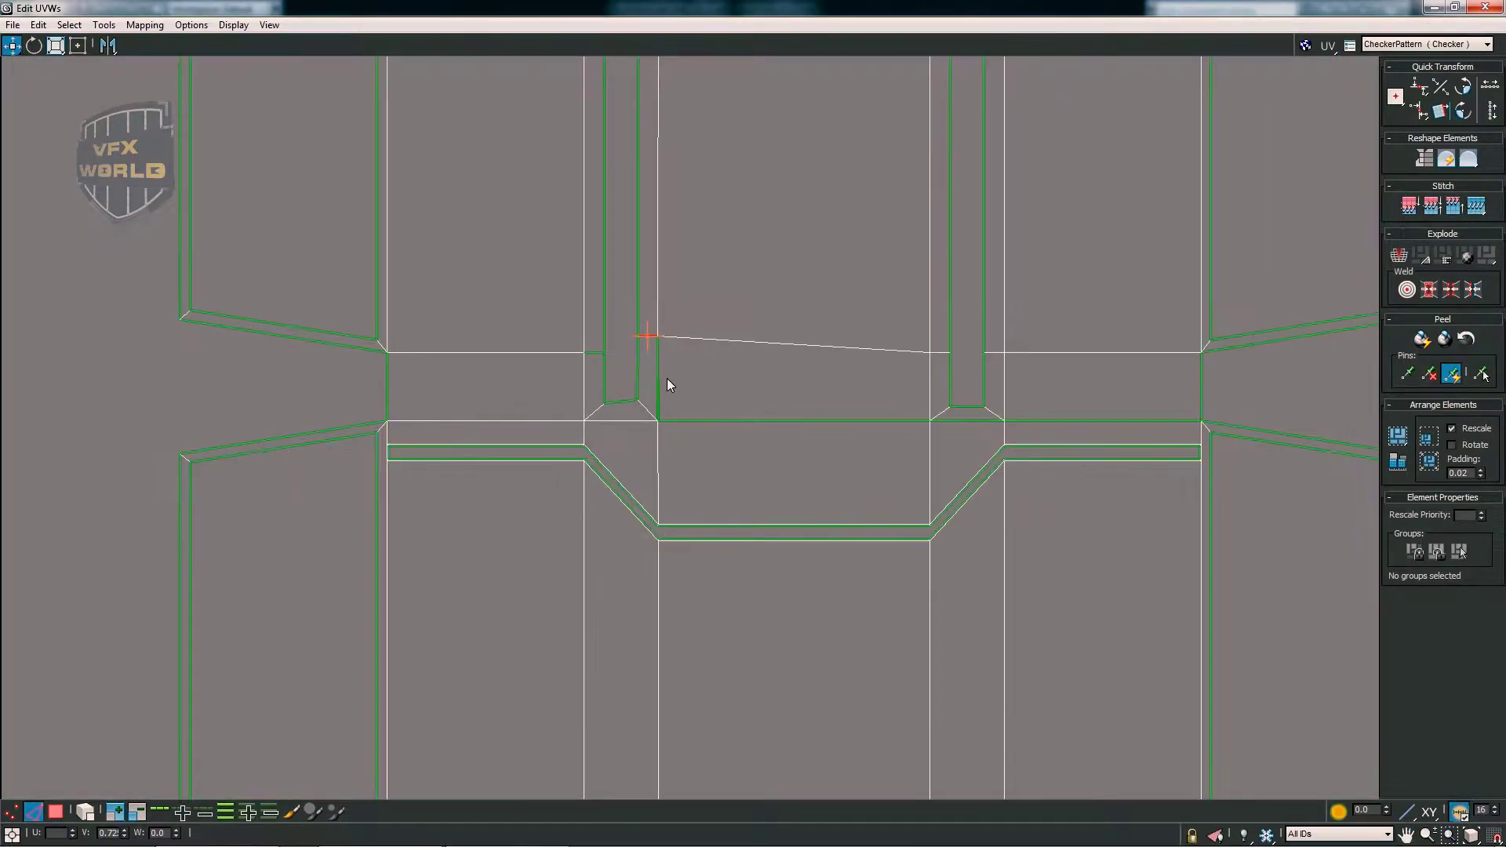
scroll(650, 372, "up", 2)
- Stitch the small square's and small rectangle's top edges to their neighbouring shells
left_click(657, 274)
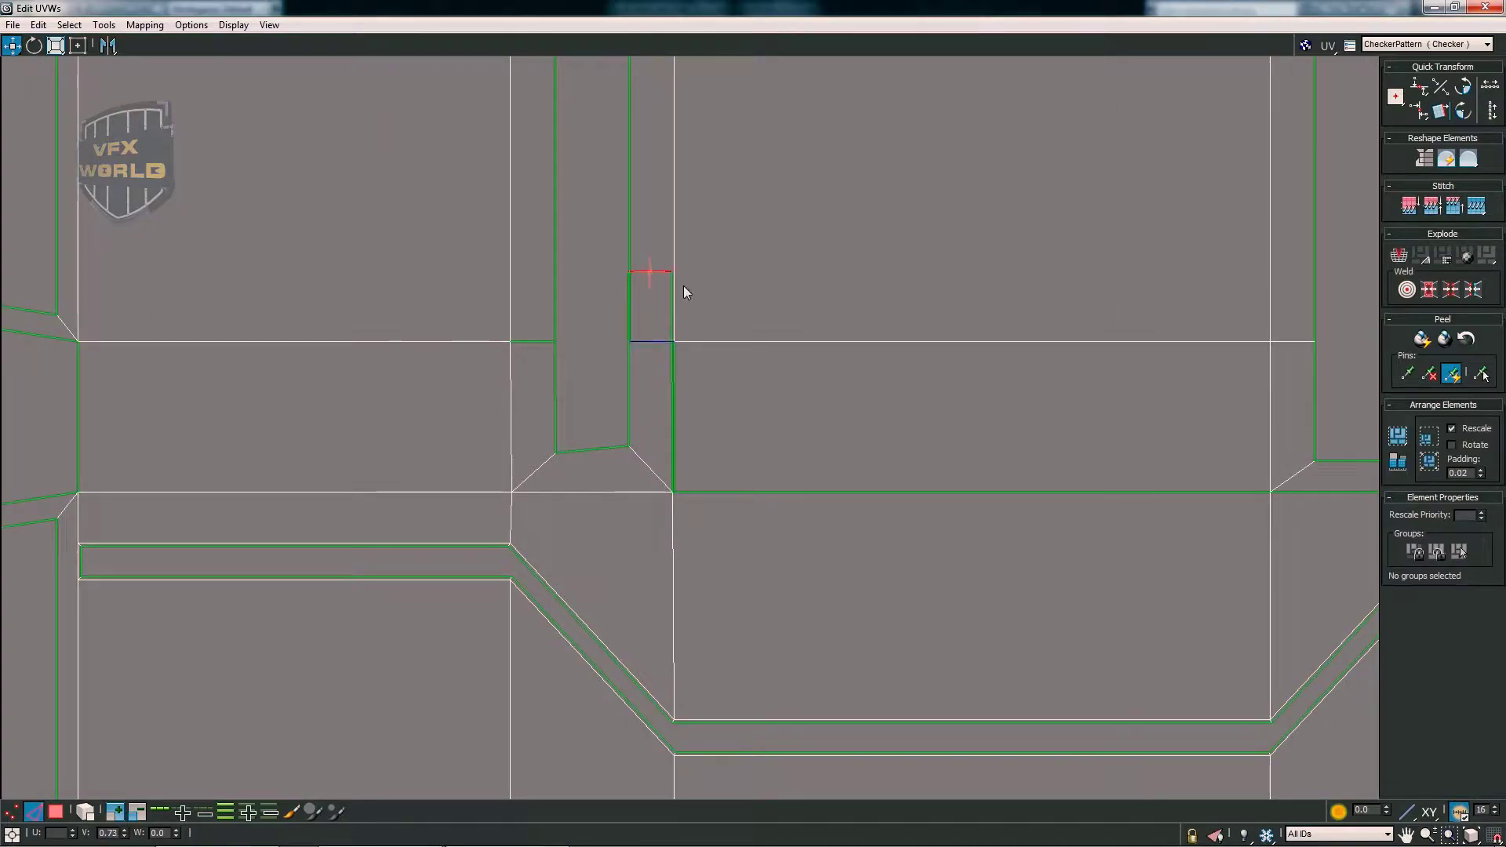
left_click(1475, 206)
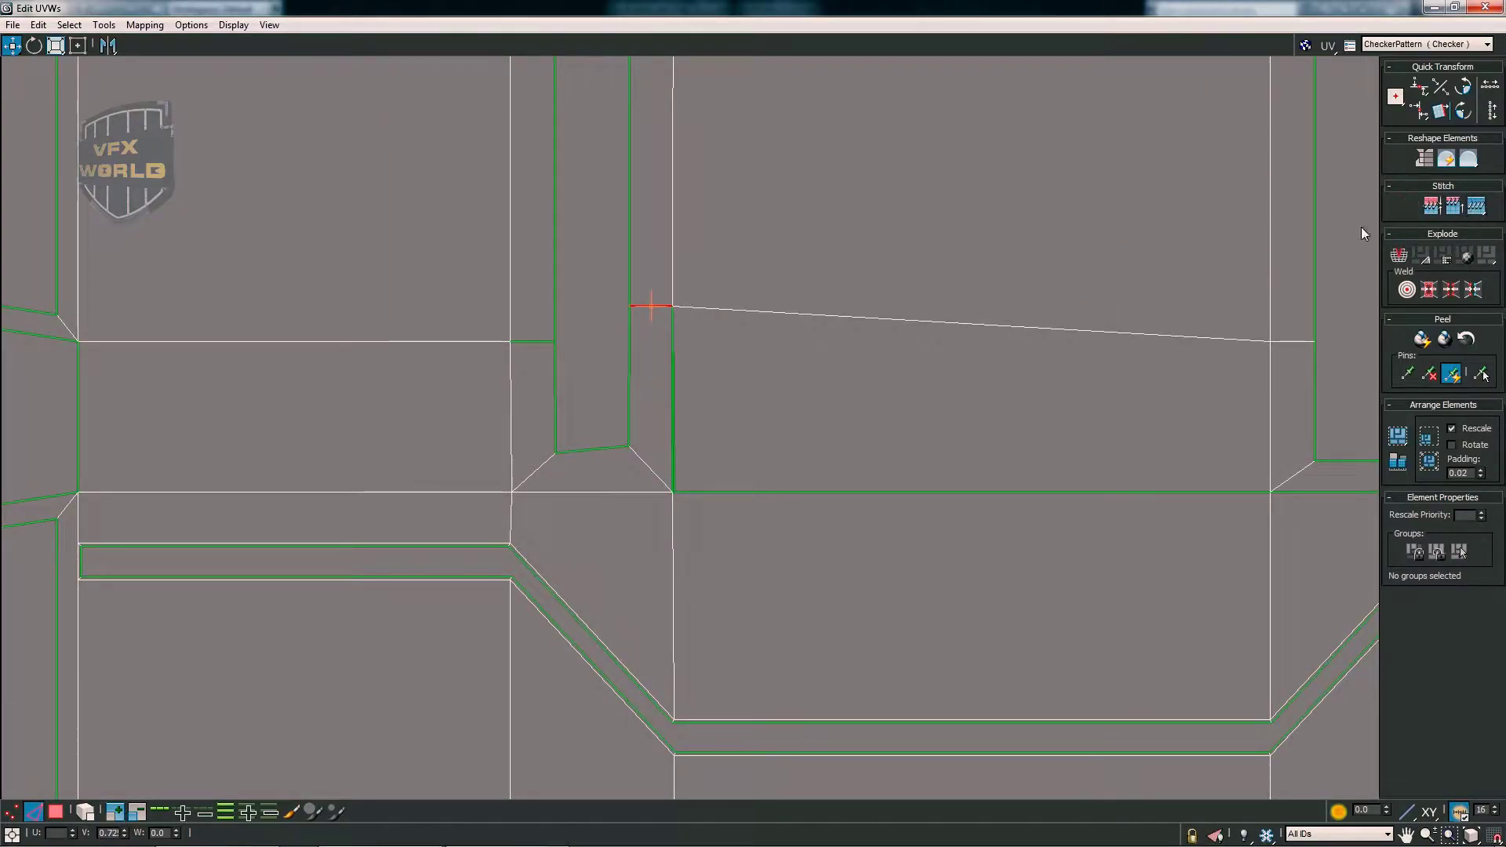
scroll(850, 411, "up", 3)
scroll(308, 375, "down", 3)
scroll(920, 494, "up", 2)
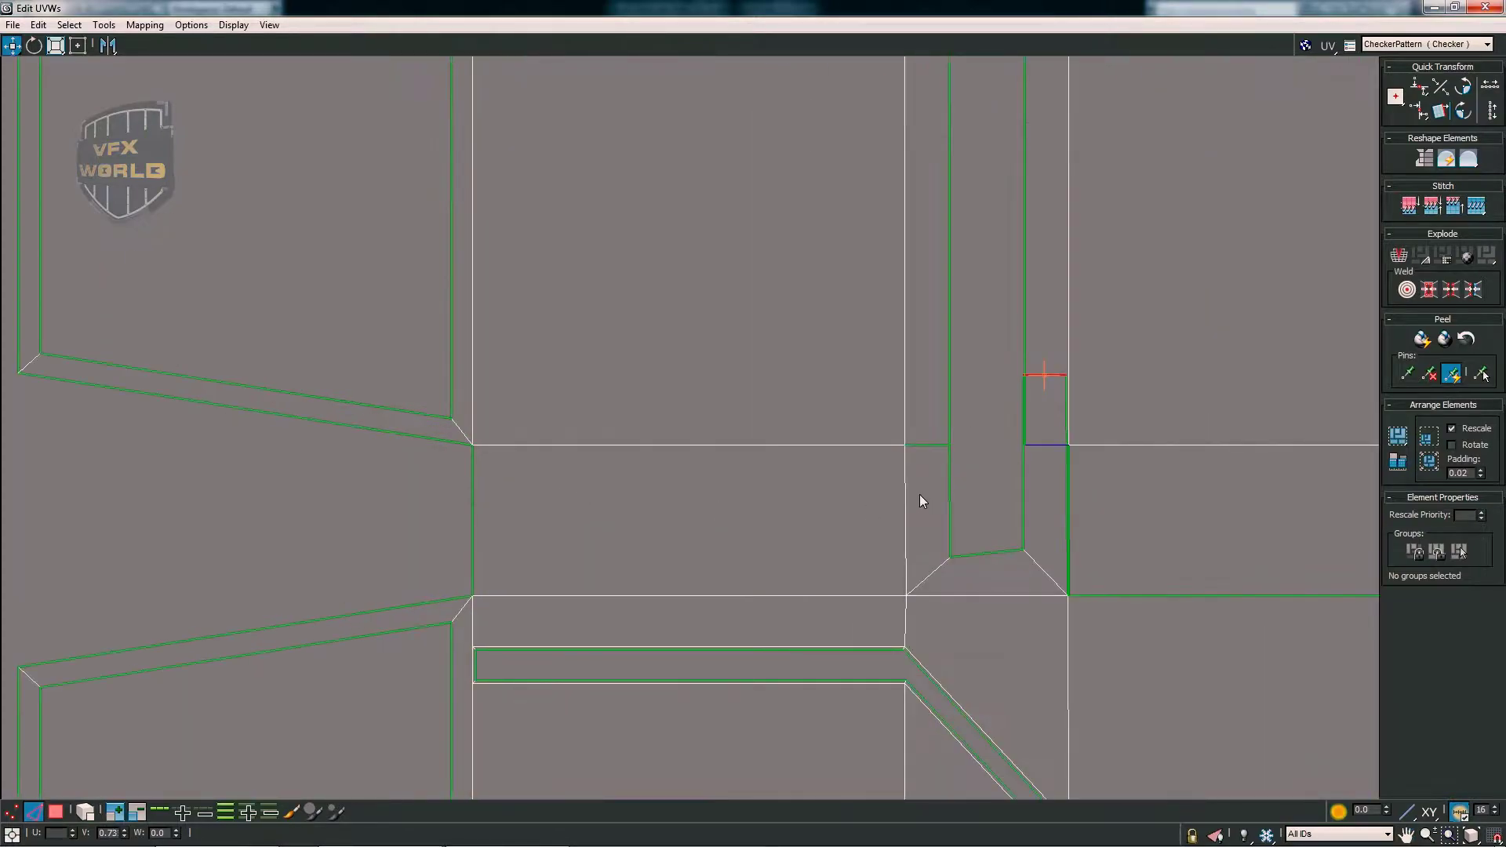
left_click(1421, 213)
key("ctrl+z")
left_click(1423, 206)
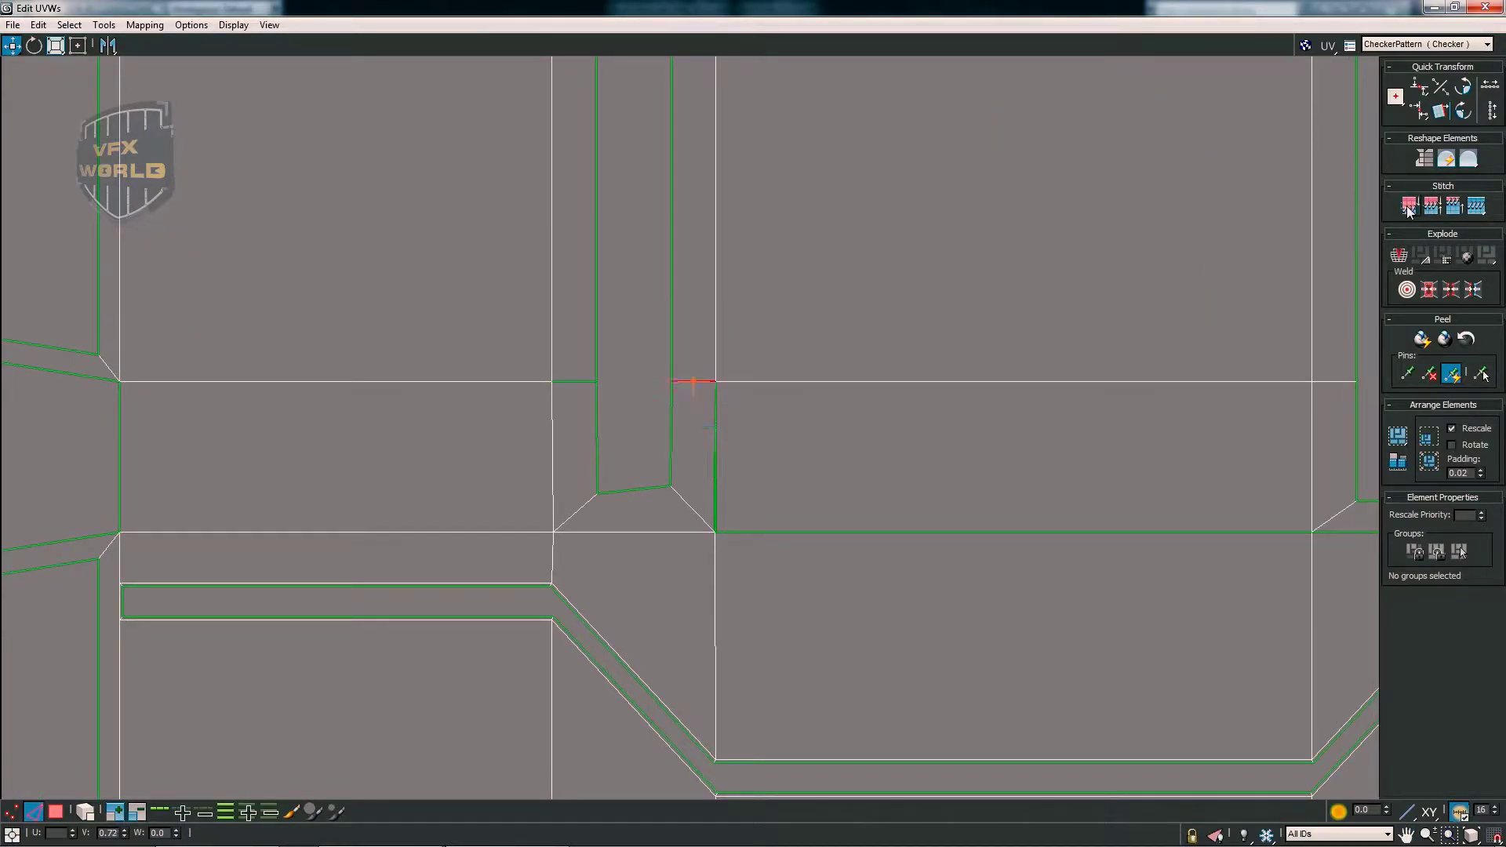
- Select the short end edge of the right narrow strip
middle_click_drag(808, 444, 741, 378)
scroll(741, 384, "down", 2)
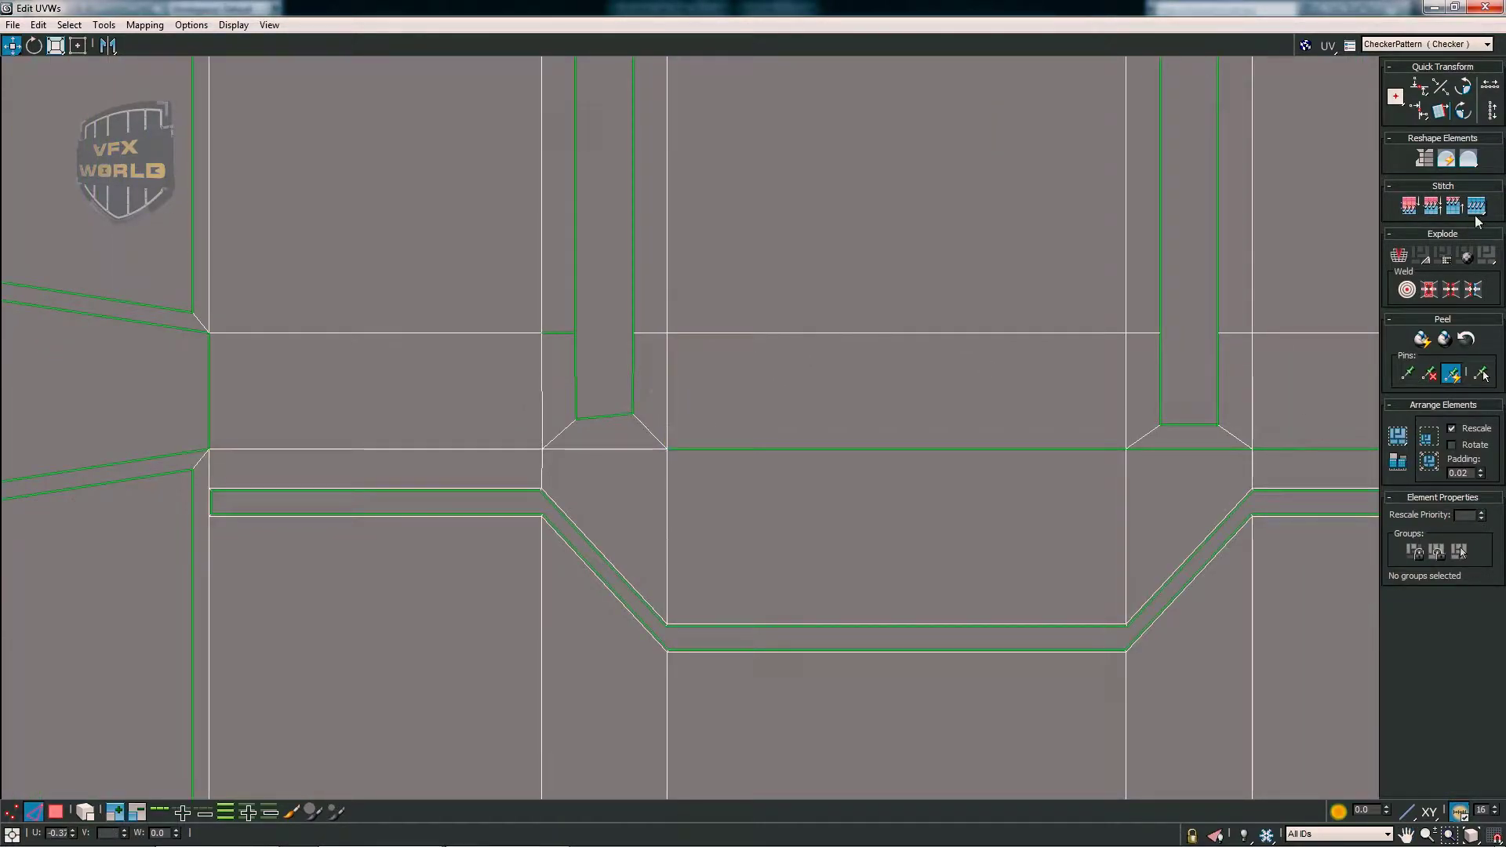
scroll(743, 409, "up", 2)
middle_click_drag(909, 407, 735, 407)
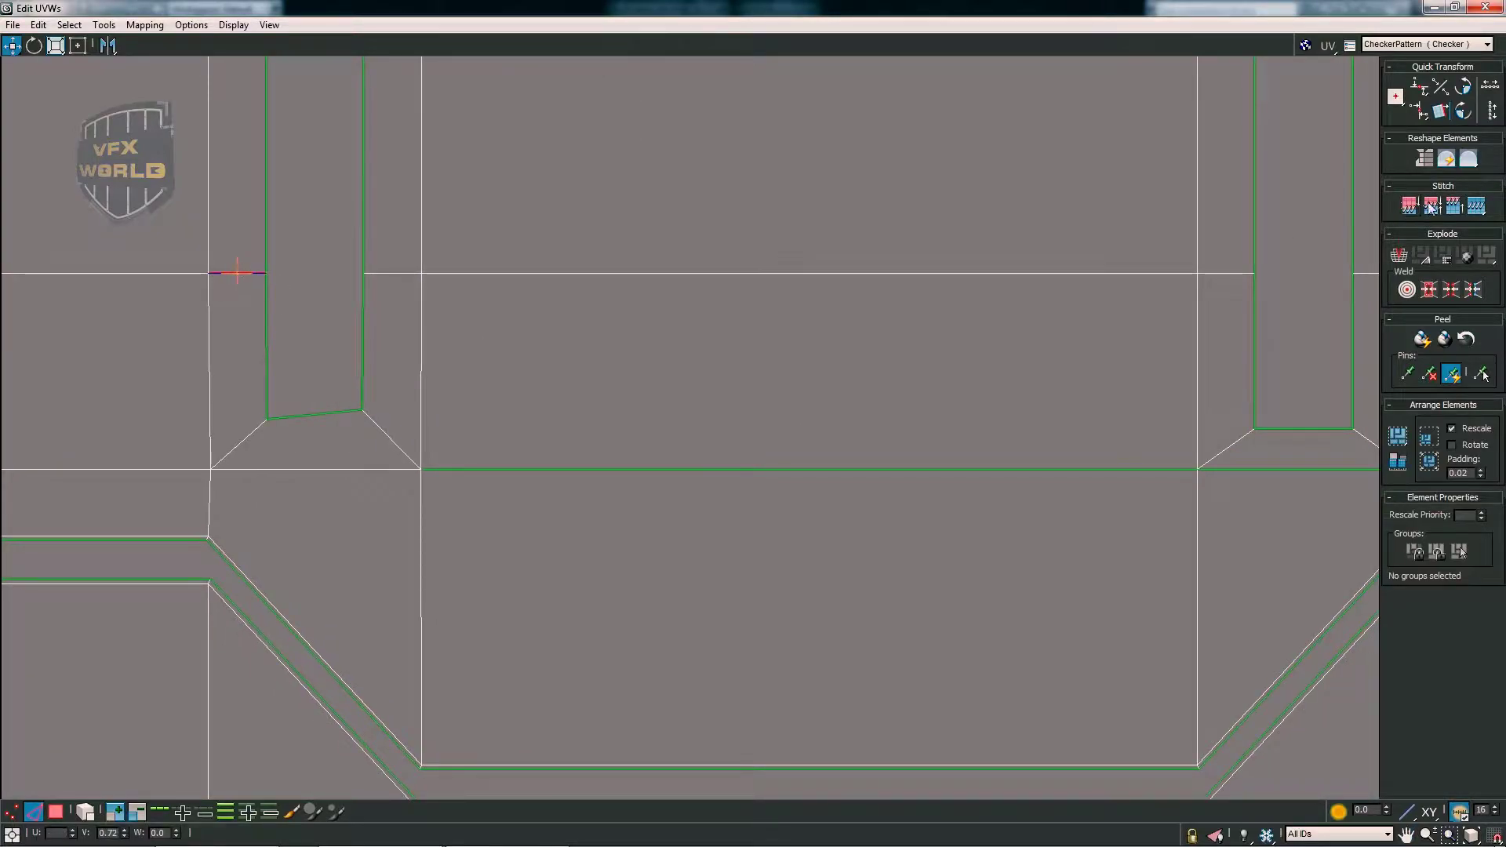
scroll(517, 253, "down", 1)
middle_click_drag(1148, 322, 1061, 364)
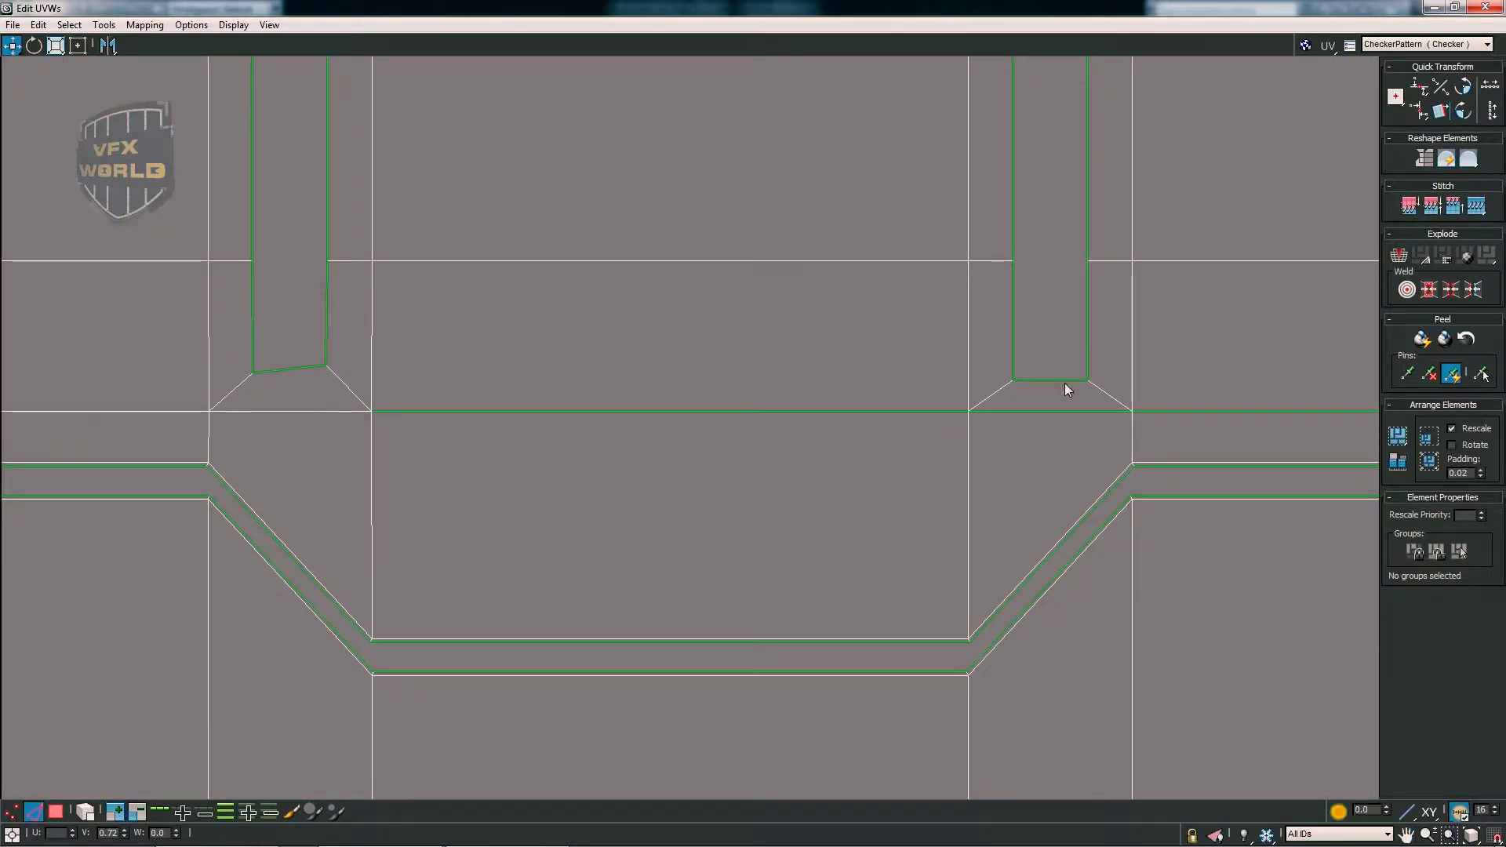
left_click(1052, 381)
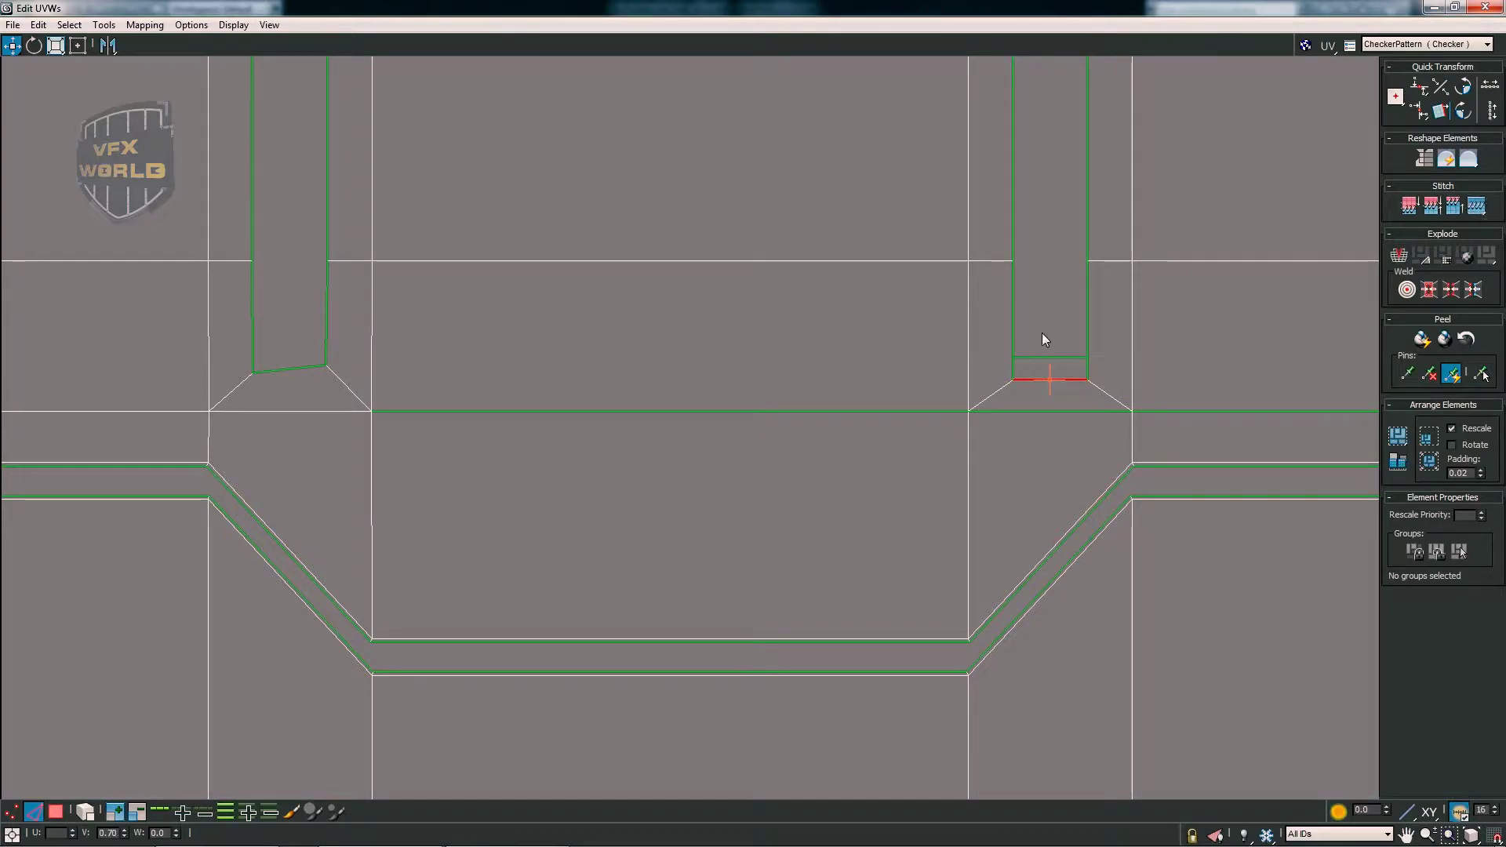
left_click(807, 361)
scroll(863, 369, "down", 1)
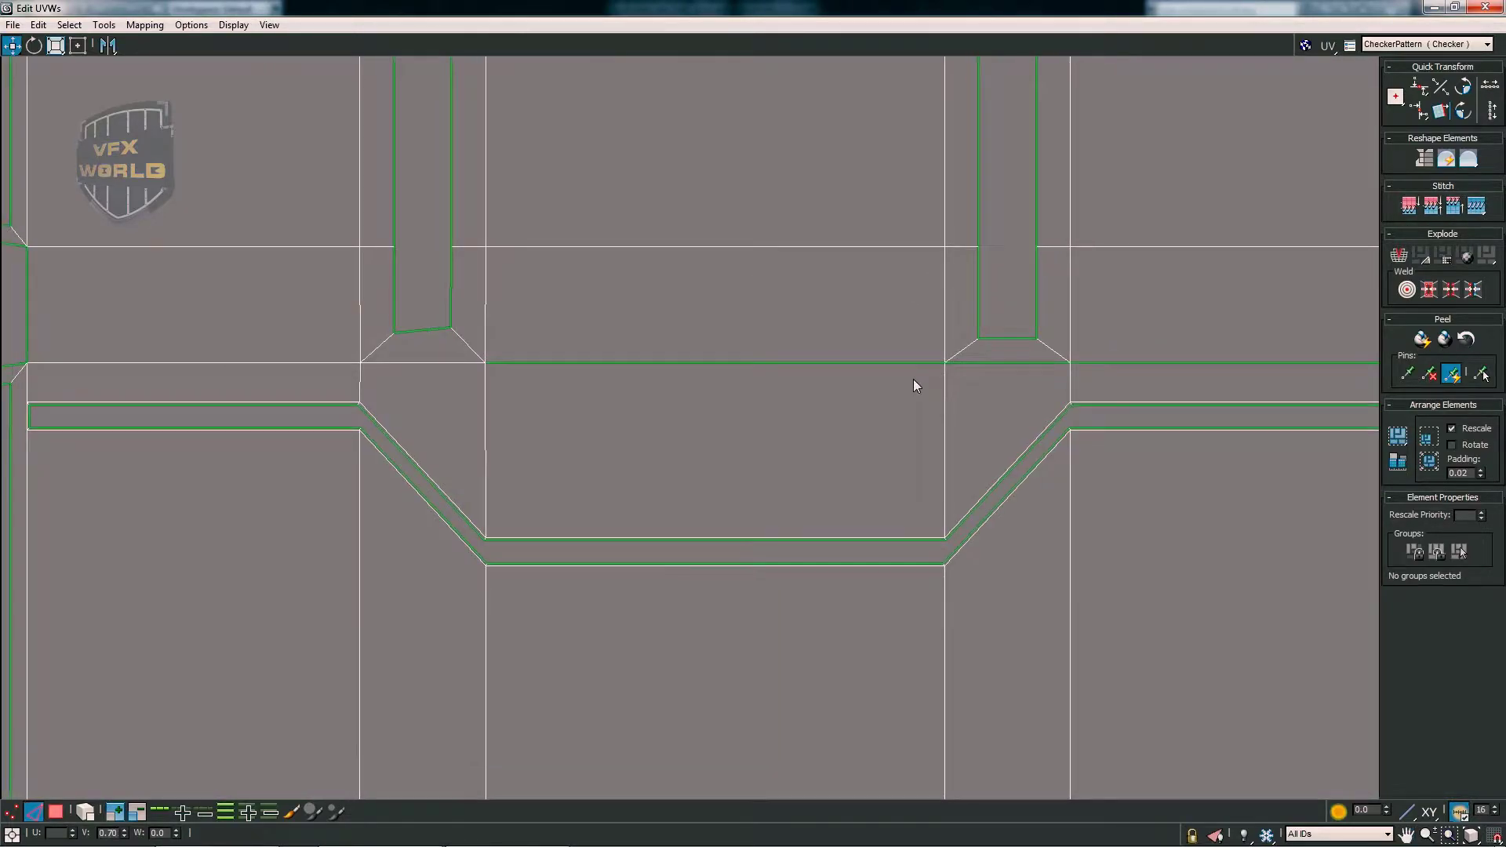
left_click(980, 364)
scroll(776, 407, "up", 2)
scroll(777, 406, "up", 1)
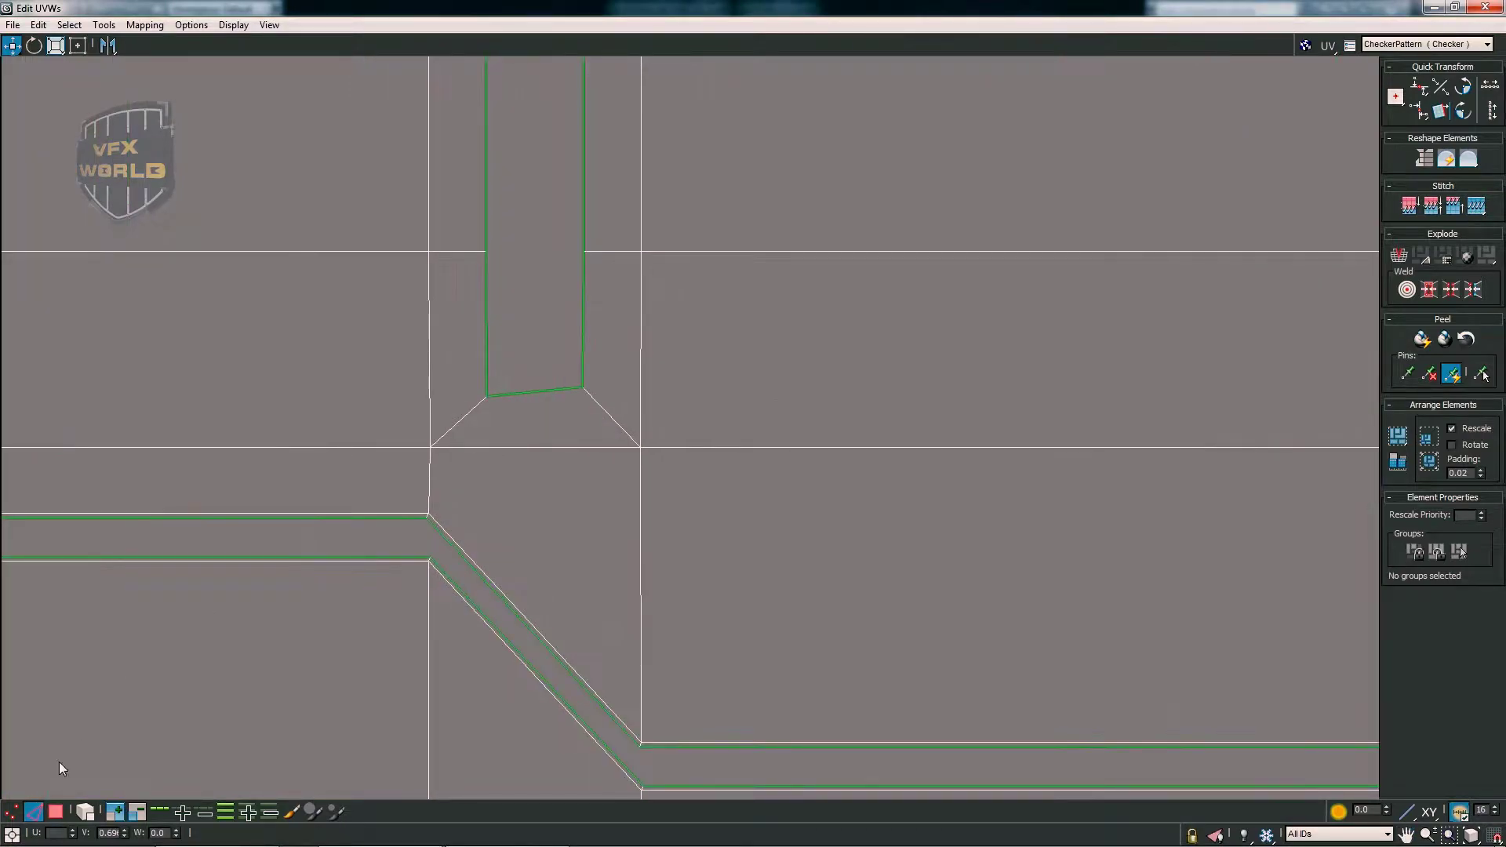
- Switch to vertex mode and select the top of the right narrow strip
key("1")
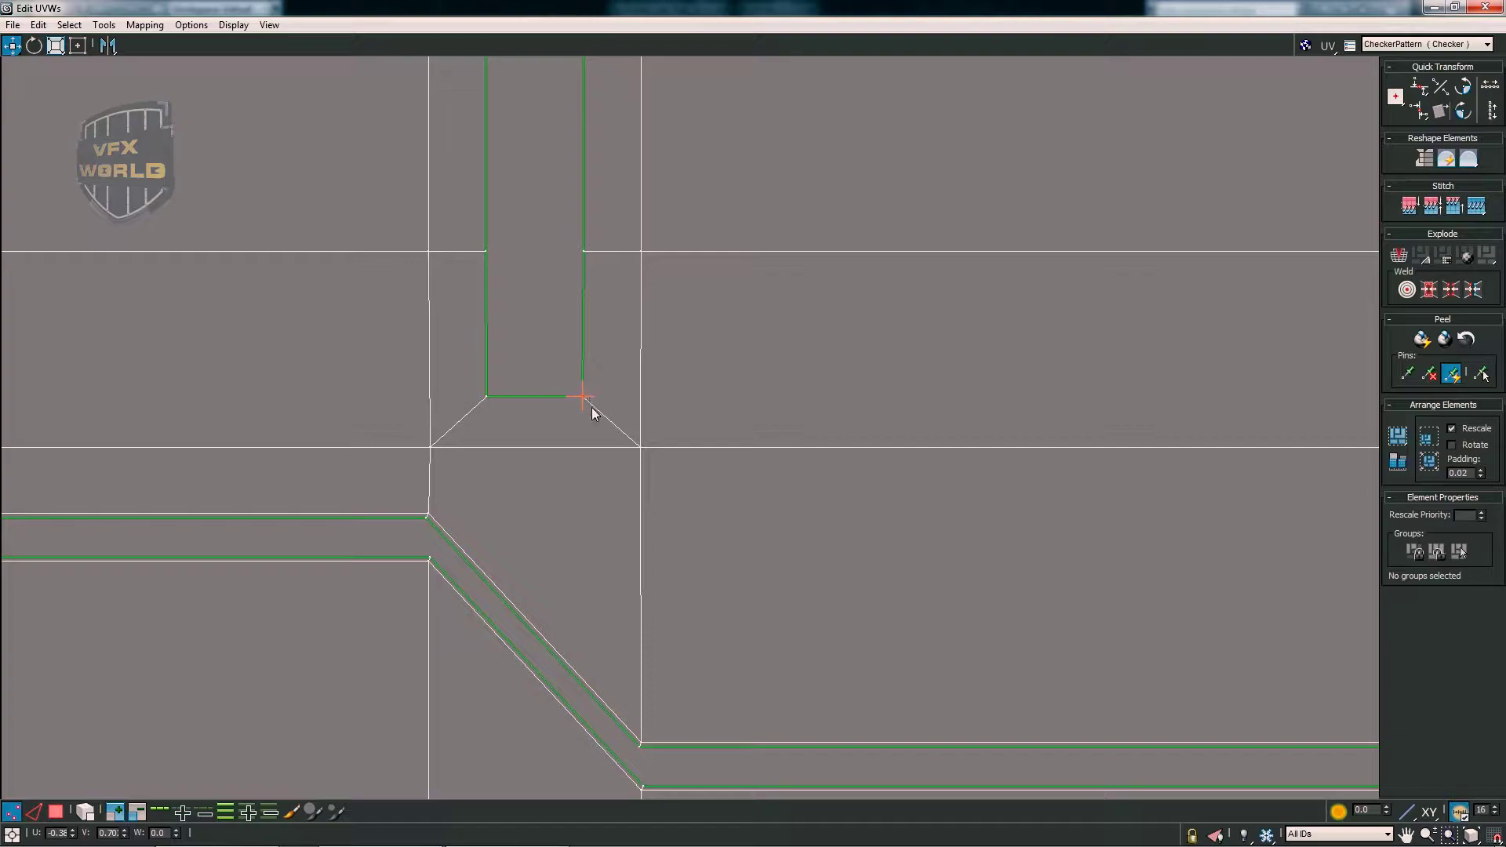
scroll(490, 418, "down", 5)
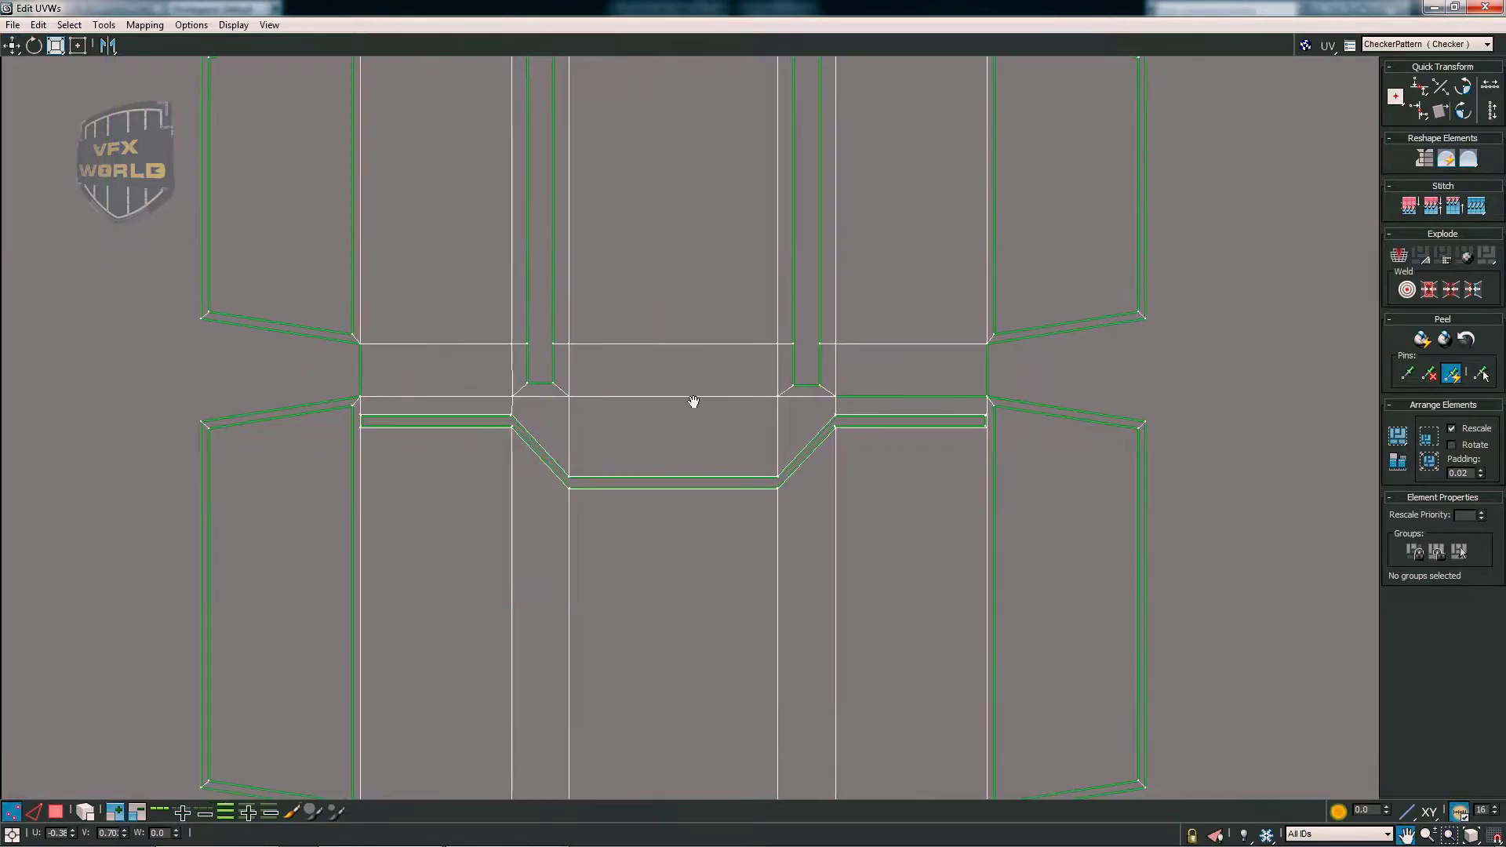
scroll(597, 518, "down", 2)
scroll(663, 309, "down", 1)
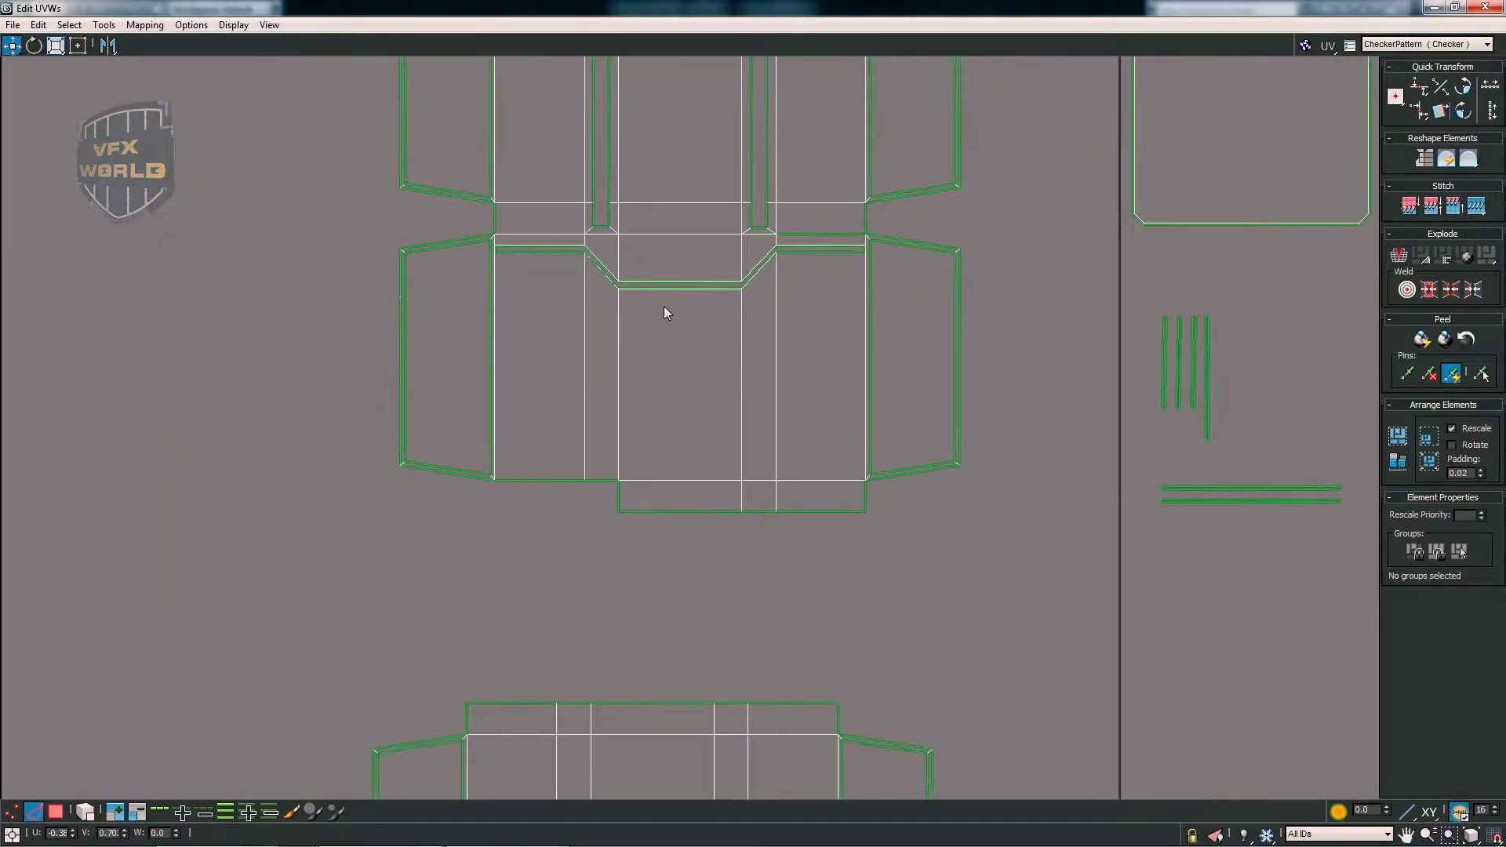
middle_click_drag(687, 380, 673, 322)
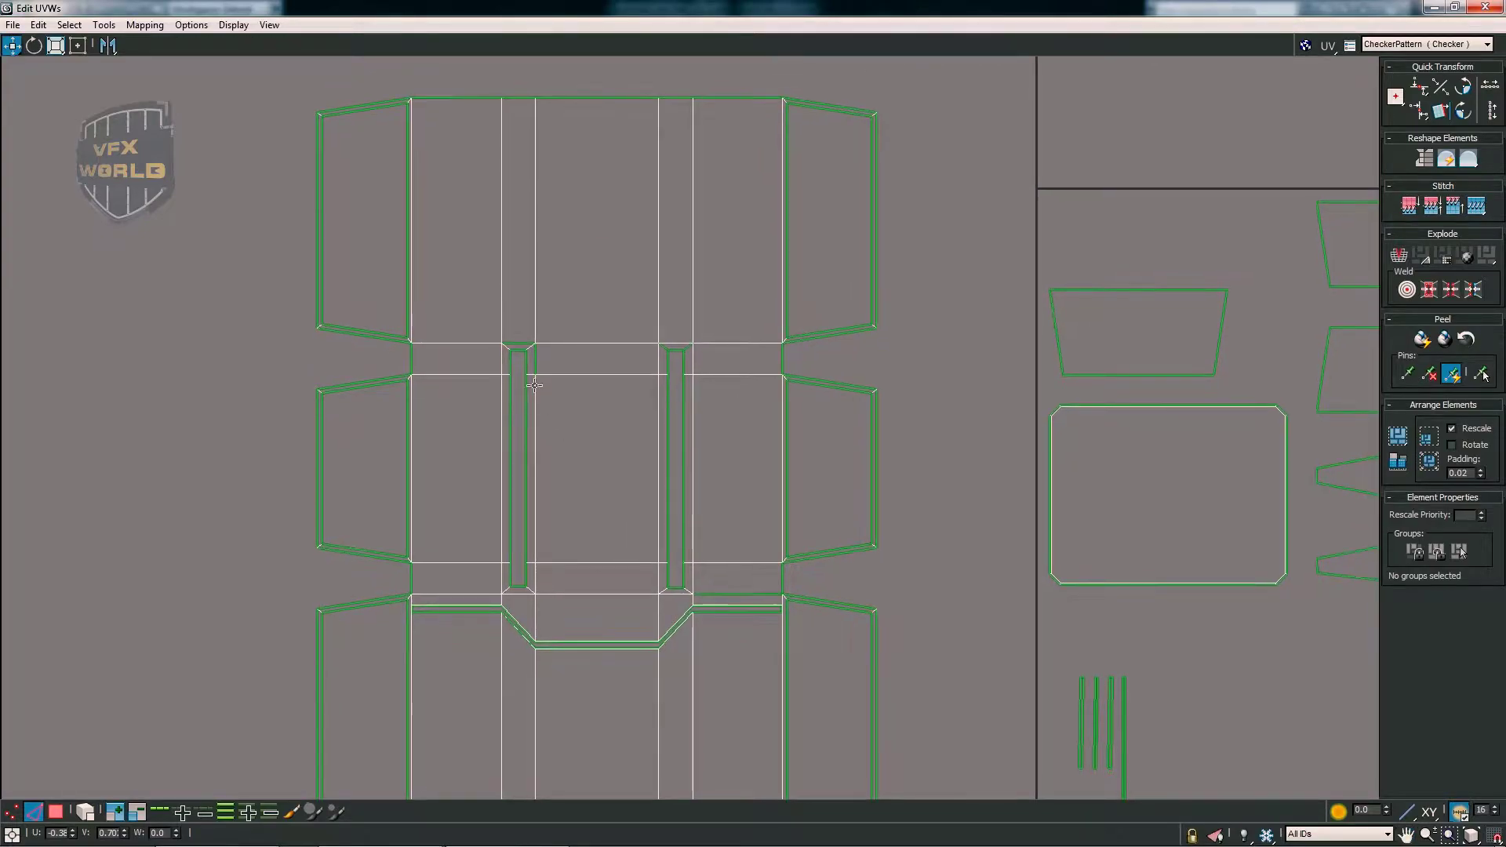
scroll(628, 361, "up", 5)
left_click(633, 359)
scroll(1099, 368, "up", 1)
scroll(1100, 368, "down", 3)
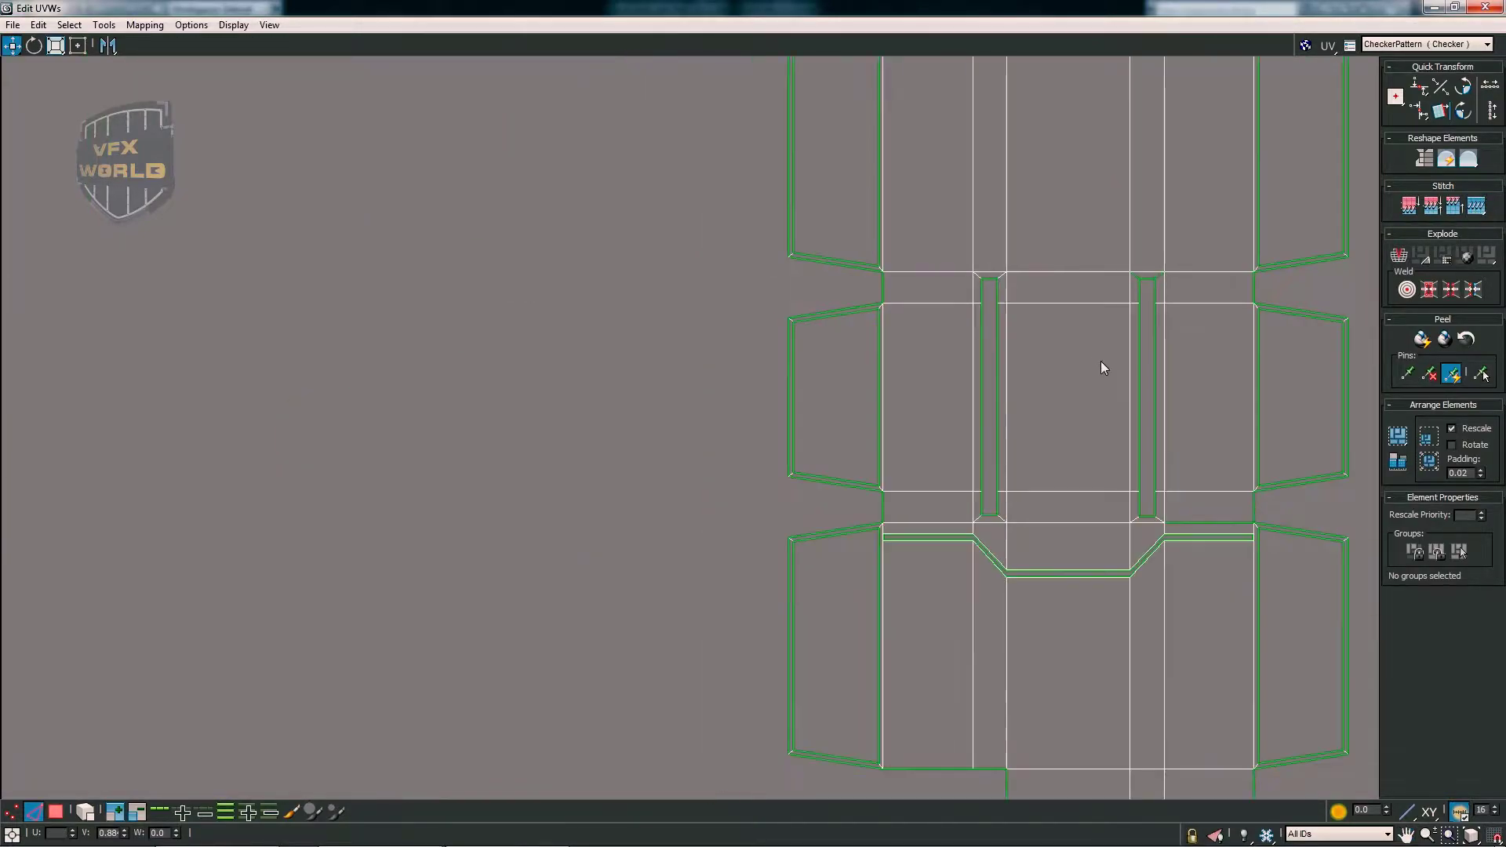
middle_click_drag(1099, 369, 868, 300)
scroll(800, 340, "down", 1)
middle_click_drag(800, 341, 789, 314)
- Stitch the lower island to the upper island's bottom edge and select the next vertical edge
left_click(635, 620)
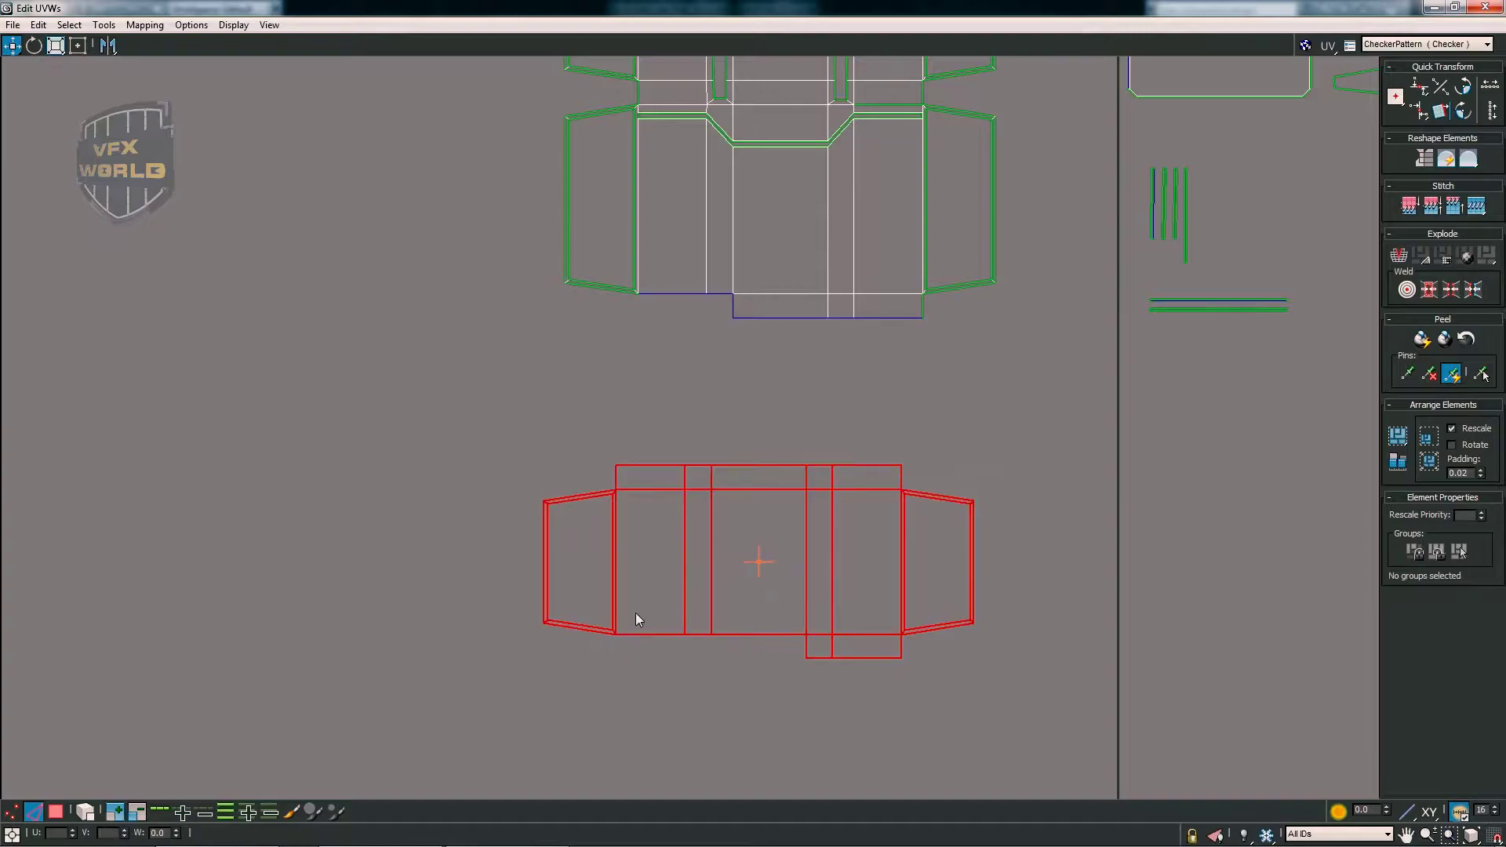
left_click(760, 320)
left_click(1455, 207)
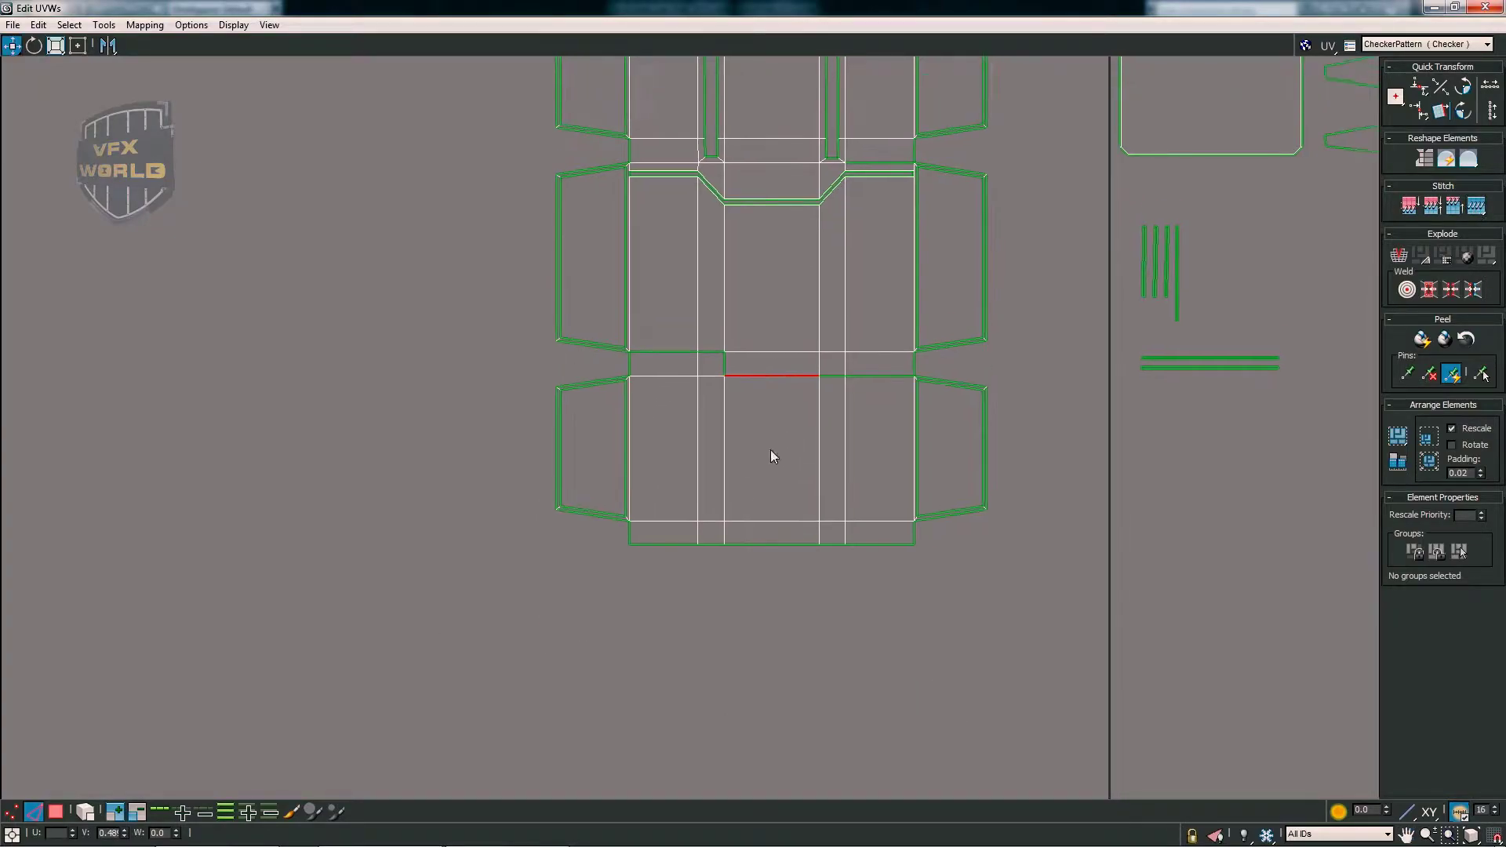
scroll(770, 450, "up", 5)
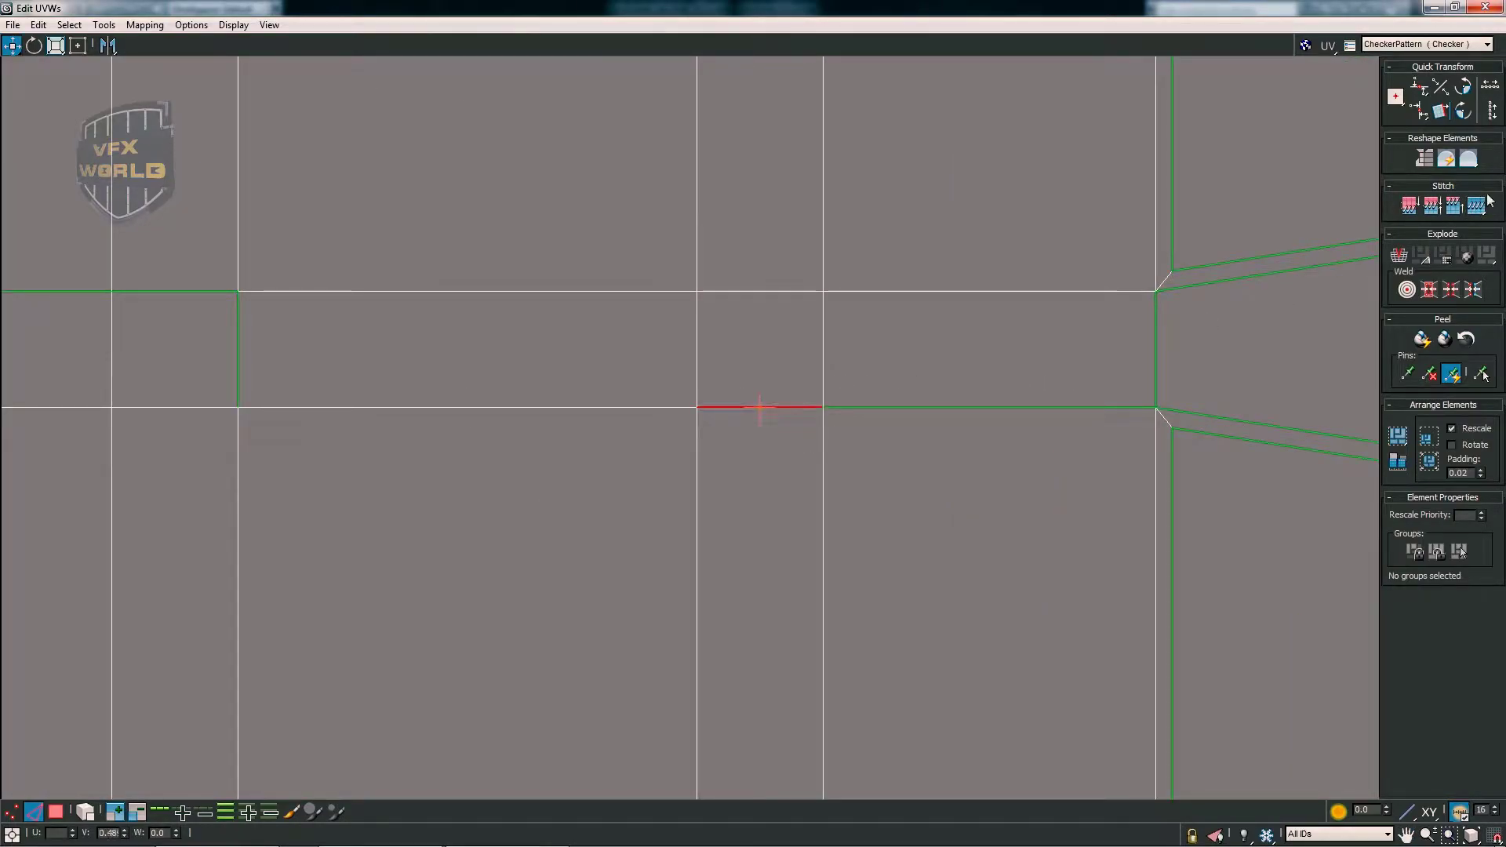
mouse_move(709, 375)
middle_mouse_down()
mouse_move(797, 364)
mouse_move(696, 334)
middle_mouse_up()
left_click(695, 334)
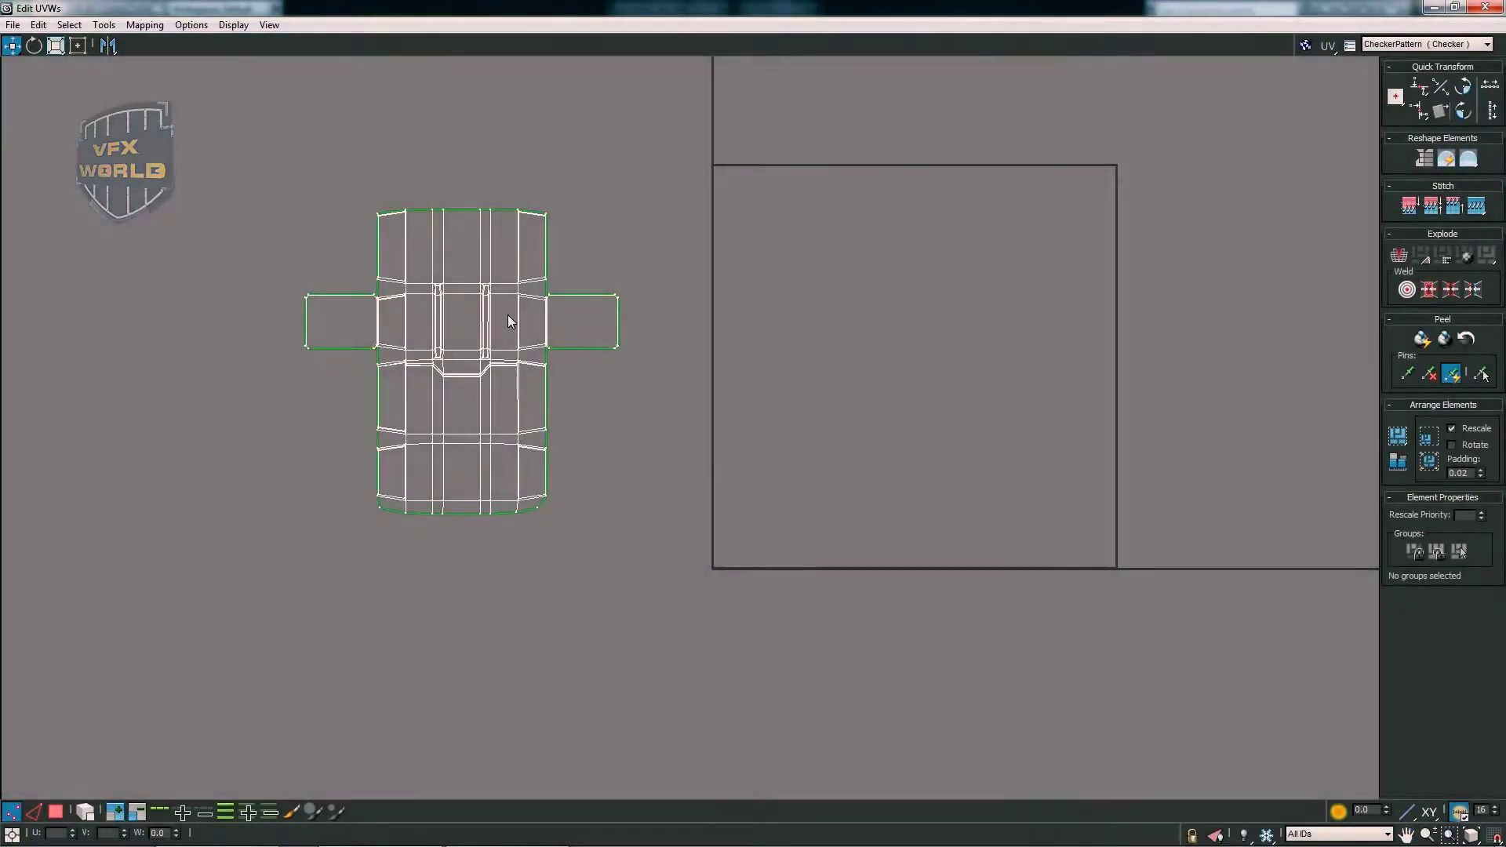
- In face mode, select all UV faces and pack them into the UV square
key("3")
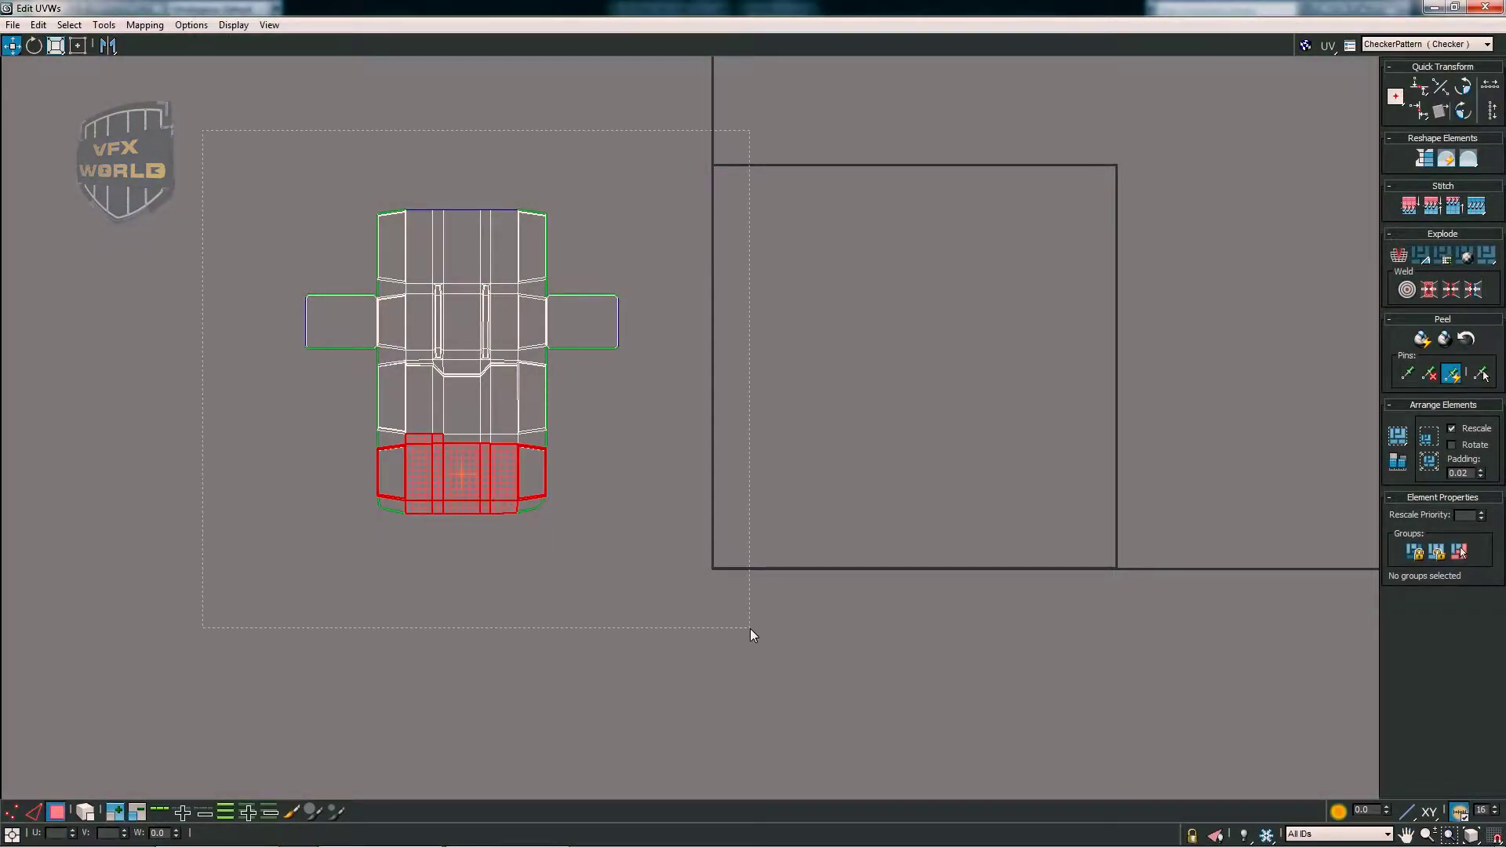
left_click_drag(750, 629, 750, 628)
left_click(1398, 436)
left_click(1226, 306)
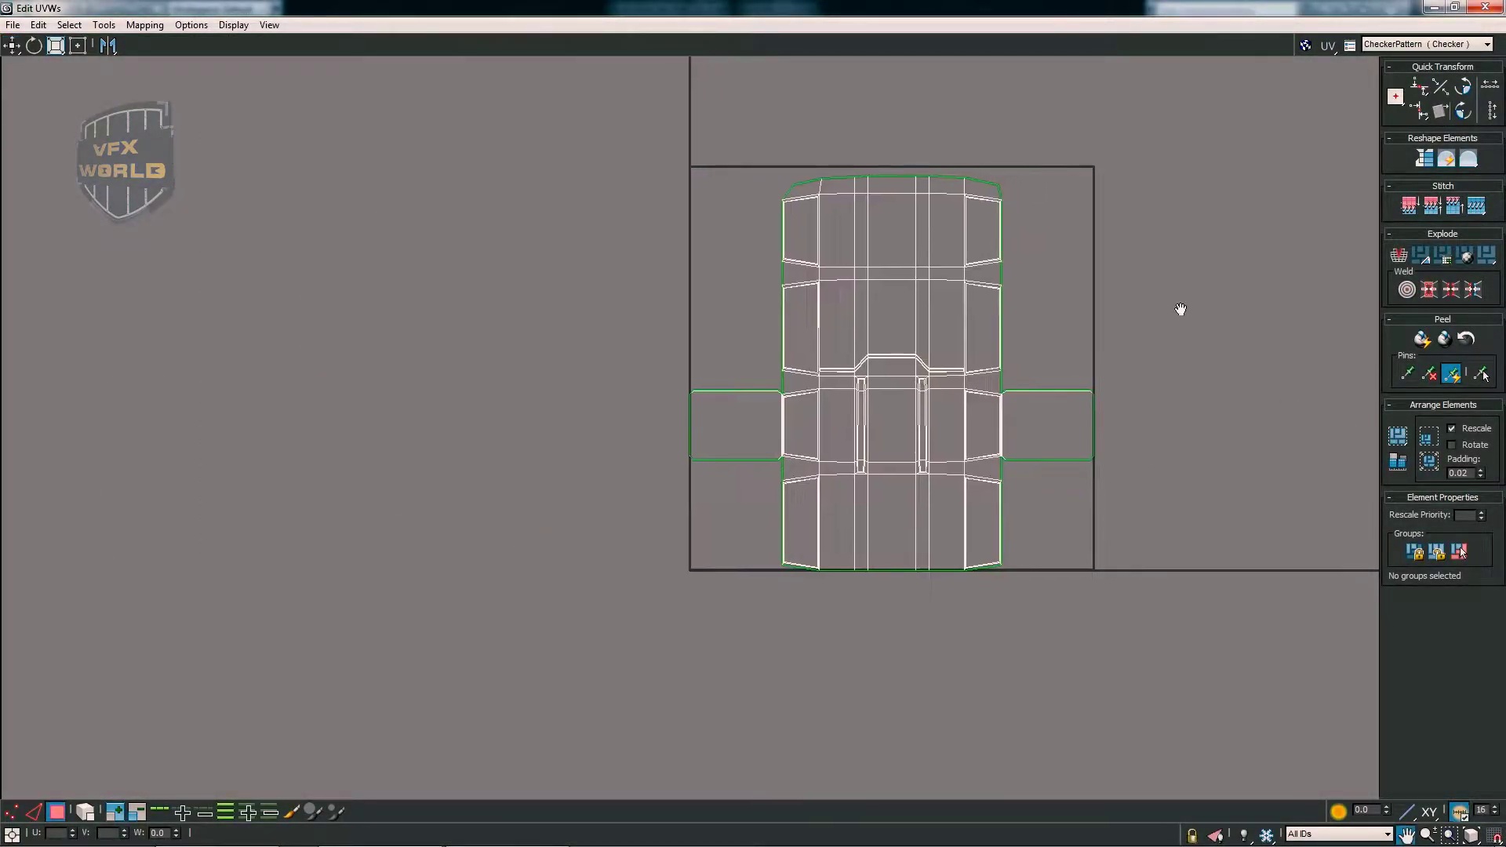
key("ctrl+a")
scroll(1098, 573, "up", 3)
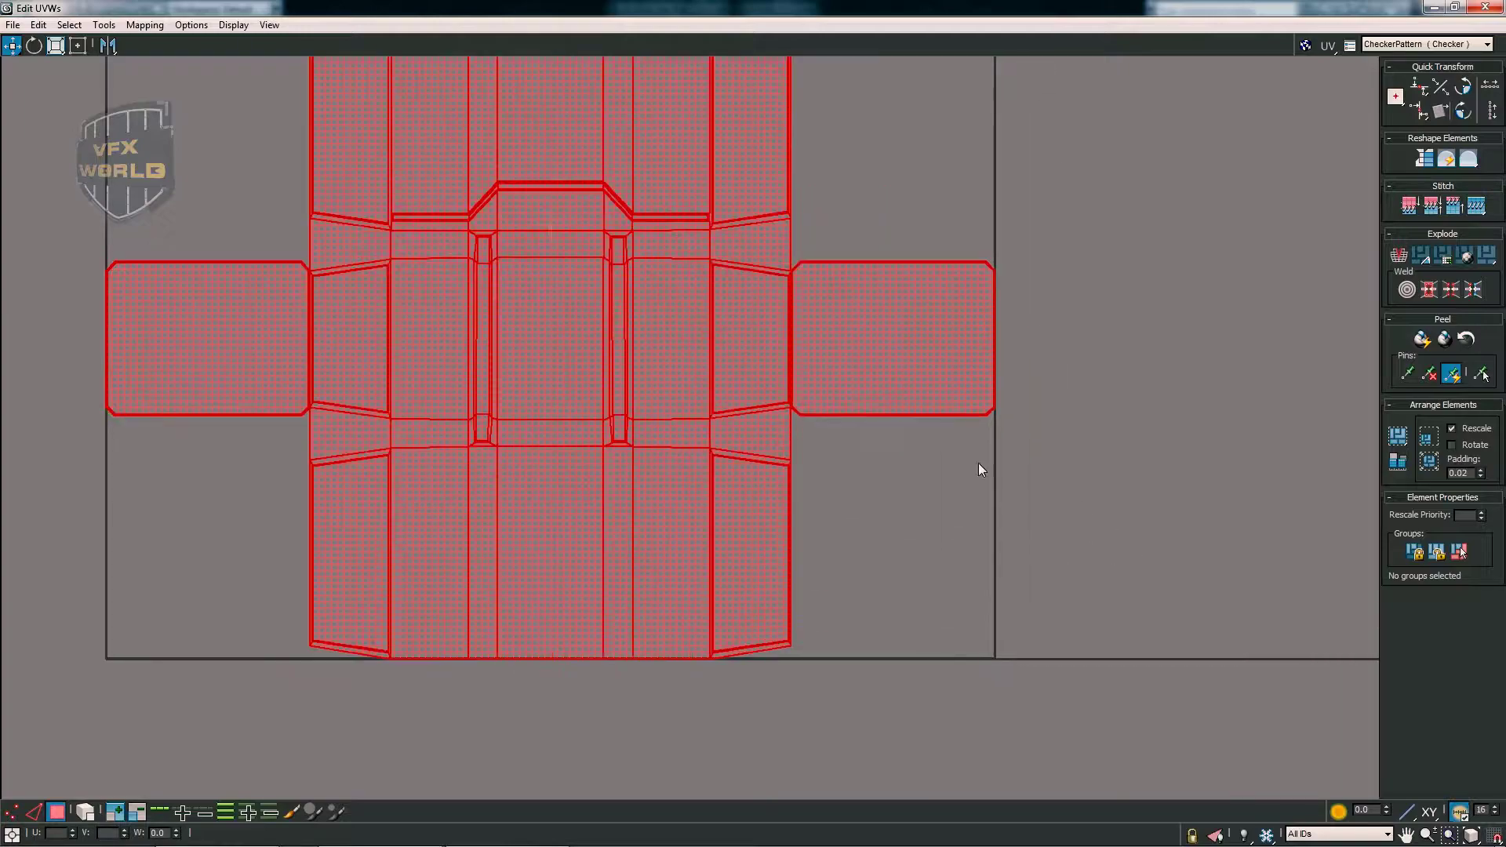
scroll(982, 467, "up", 2)
scroll(726, 359, "down", 1)
scroll(694, 309, "down", 3)
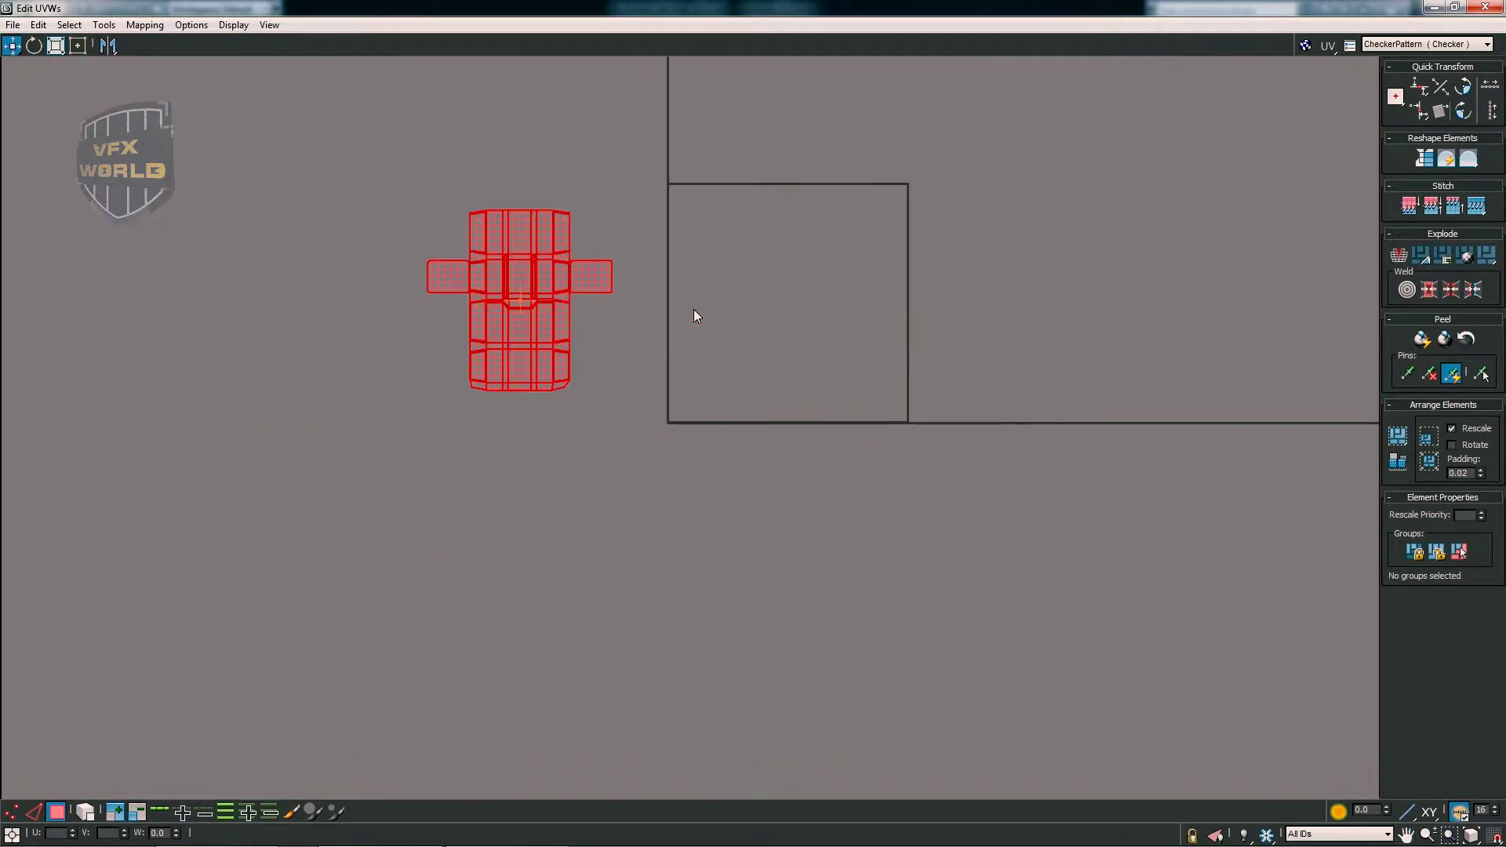
- Reselect every shell and fit the stitched layout into the 0–1 UV square
left_click_drag(471, 344, 565, 393)
scroll(565, 393, "up", 2)
scroll(567, 396, "down", 2)
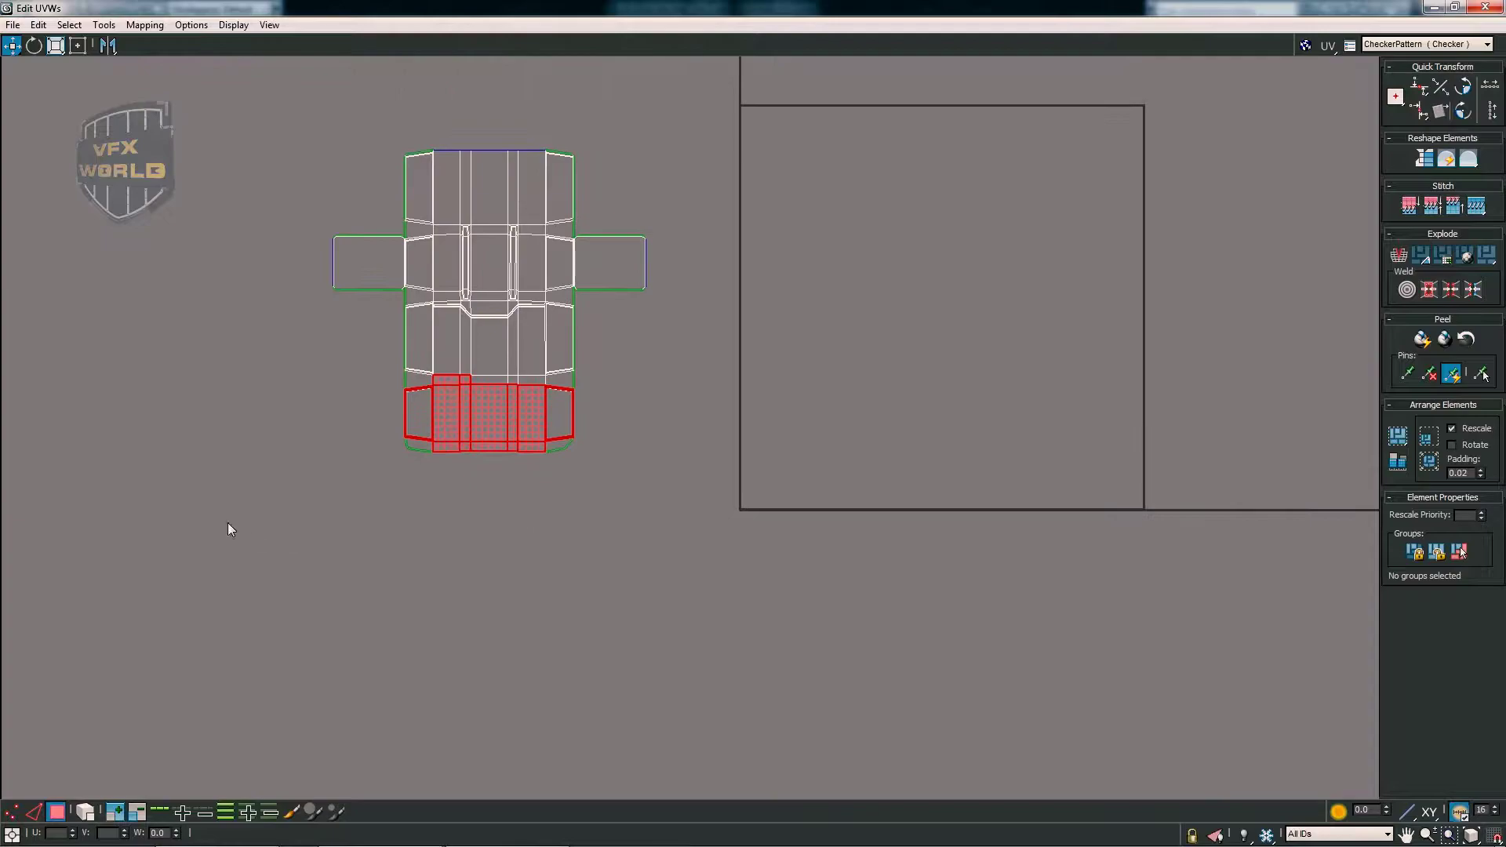
key("ctrl+a")
left_click(1398, 461)
left_click(1245, 298)
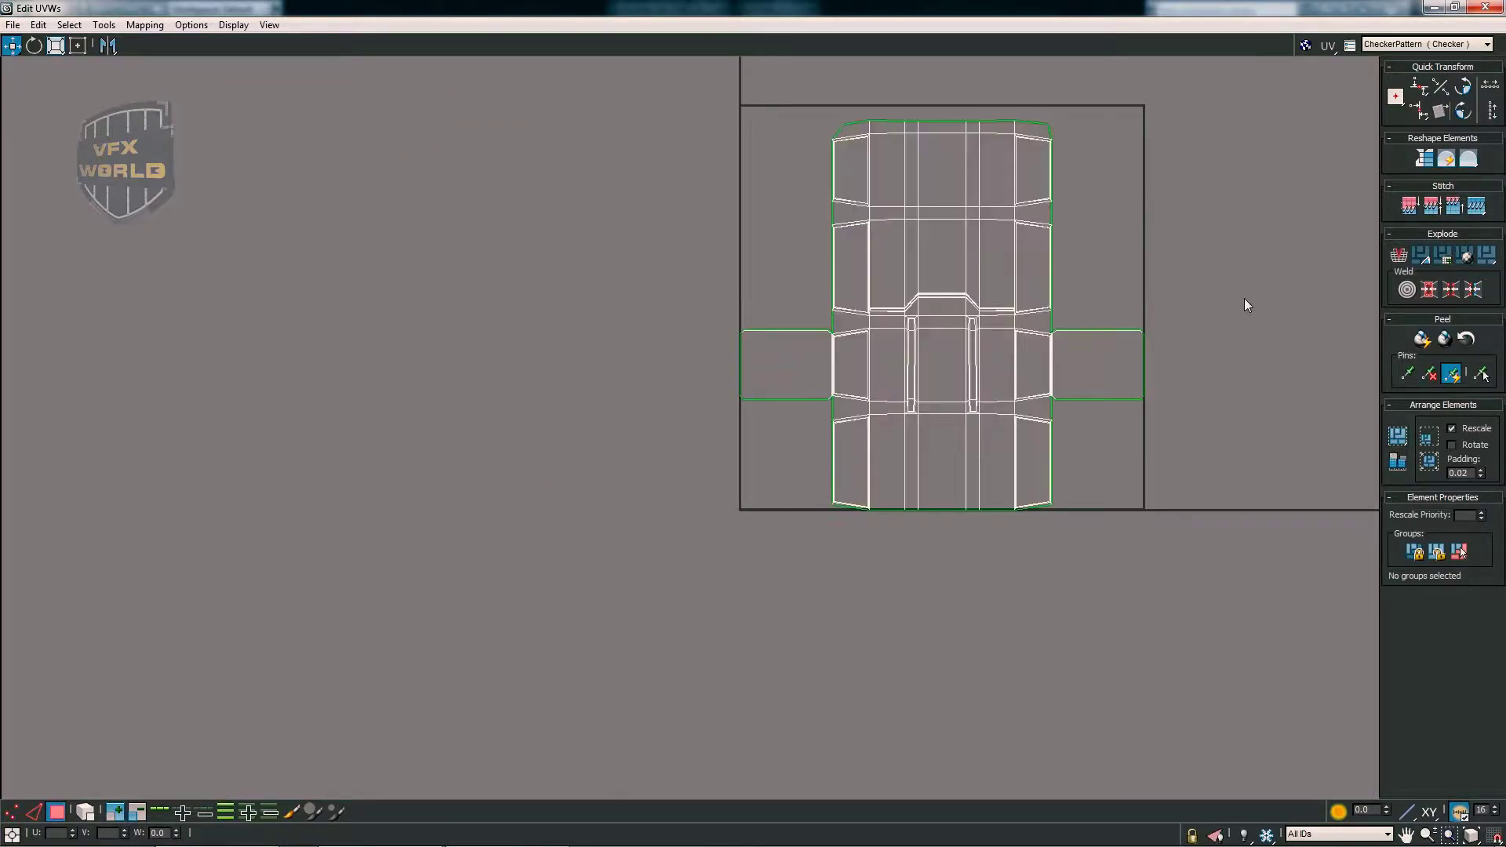
middle_click_drag(1244, 298, 987, 276)
- Zoom and pan to inspect the fitted layout within the UV square
scroll(855, 310, "up", 4)
middle_click_drag(855, 310, 954, 138)
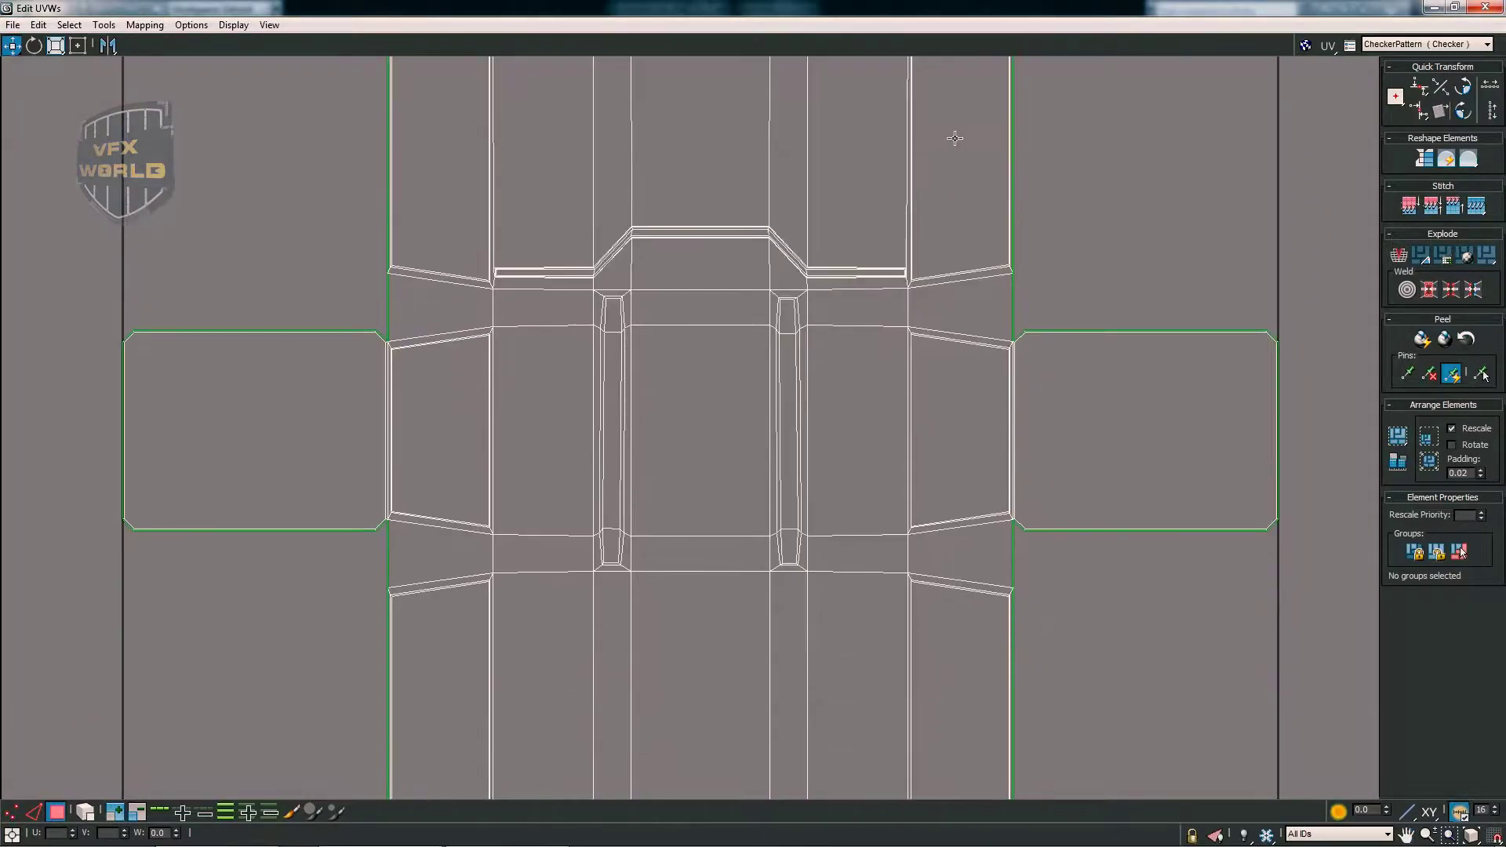
scroll(413, 467, "up", 3)
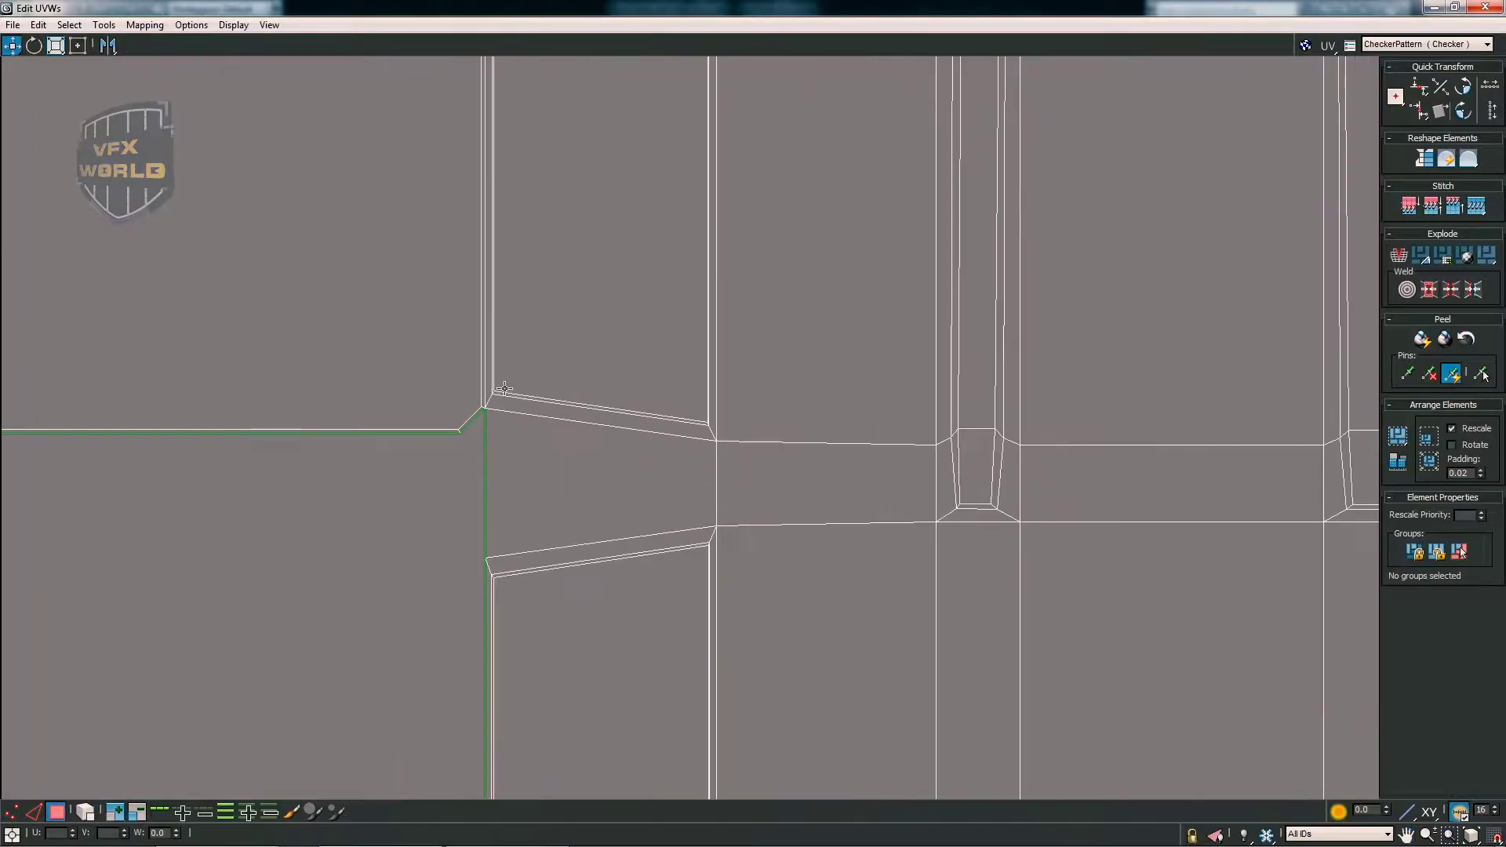
scroll(502, 408, "down", 5)
scroll(597, 351, "up", 6)
scroll(894, 369, "down", 5)
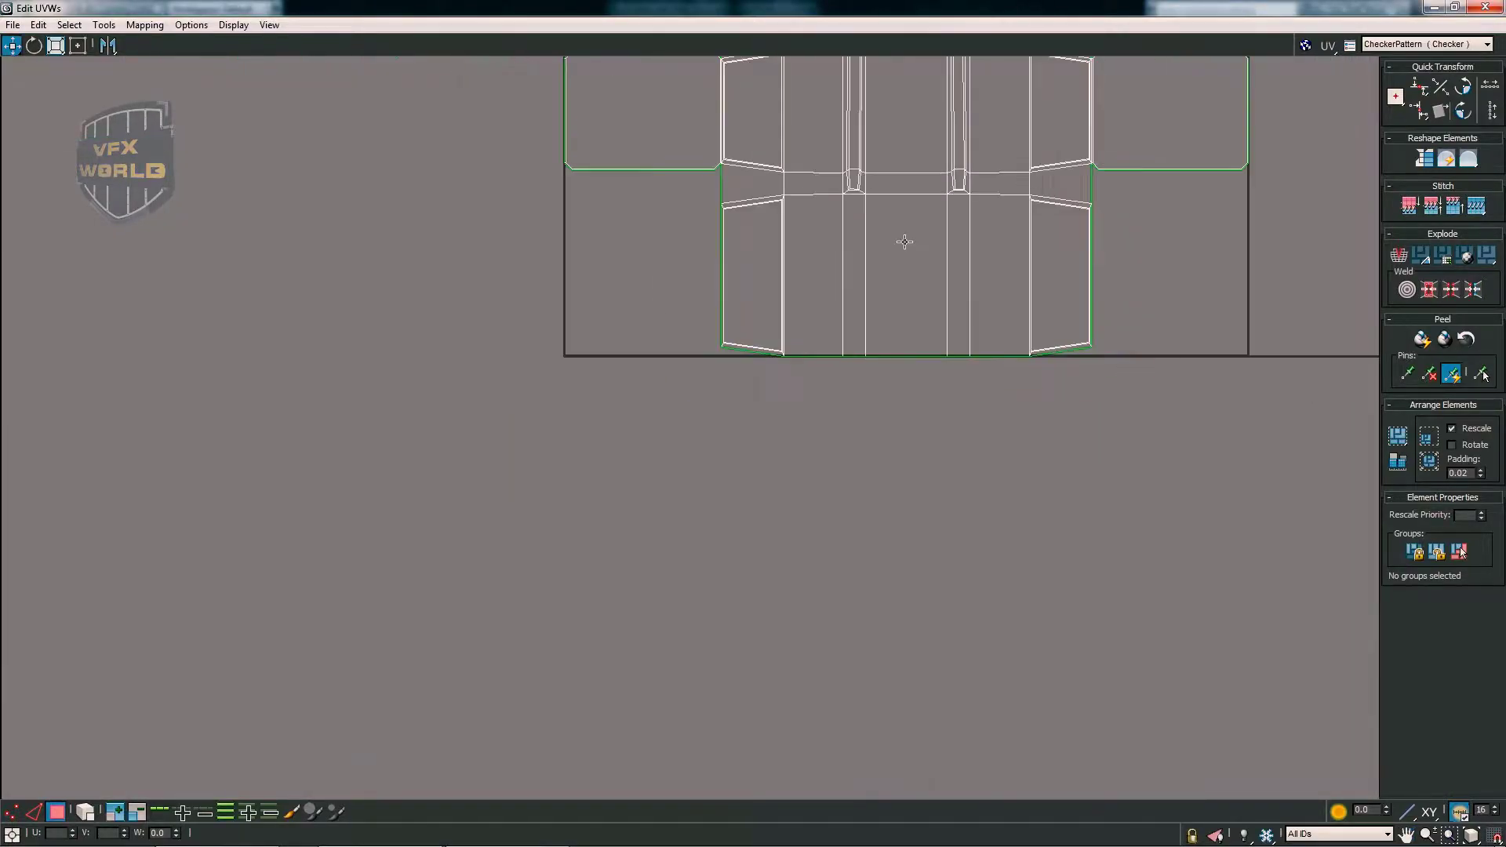
middle_click_drag(902, 242, 781, 474)
mouse_move(847, 298)
middle_mouse_down()
mouse_move(833, 455)
mouse_move(824, 377)
mouse_move(758, 338)
middle_mouse_up()
scroll(813, 336, "up", 3)
scroll(670, 357, "up", 2)
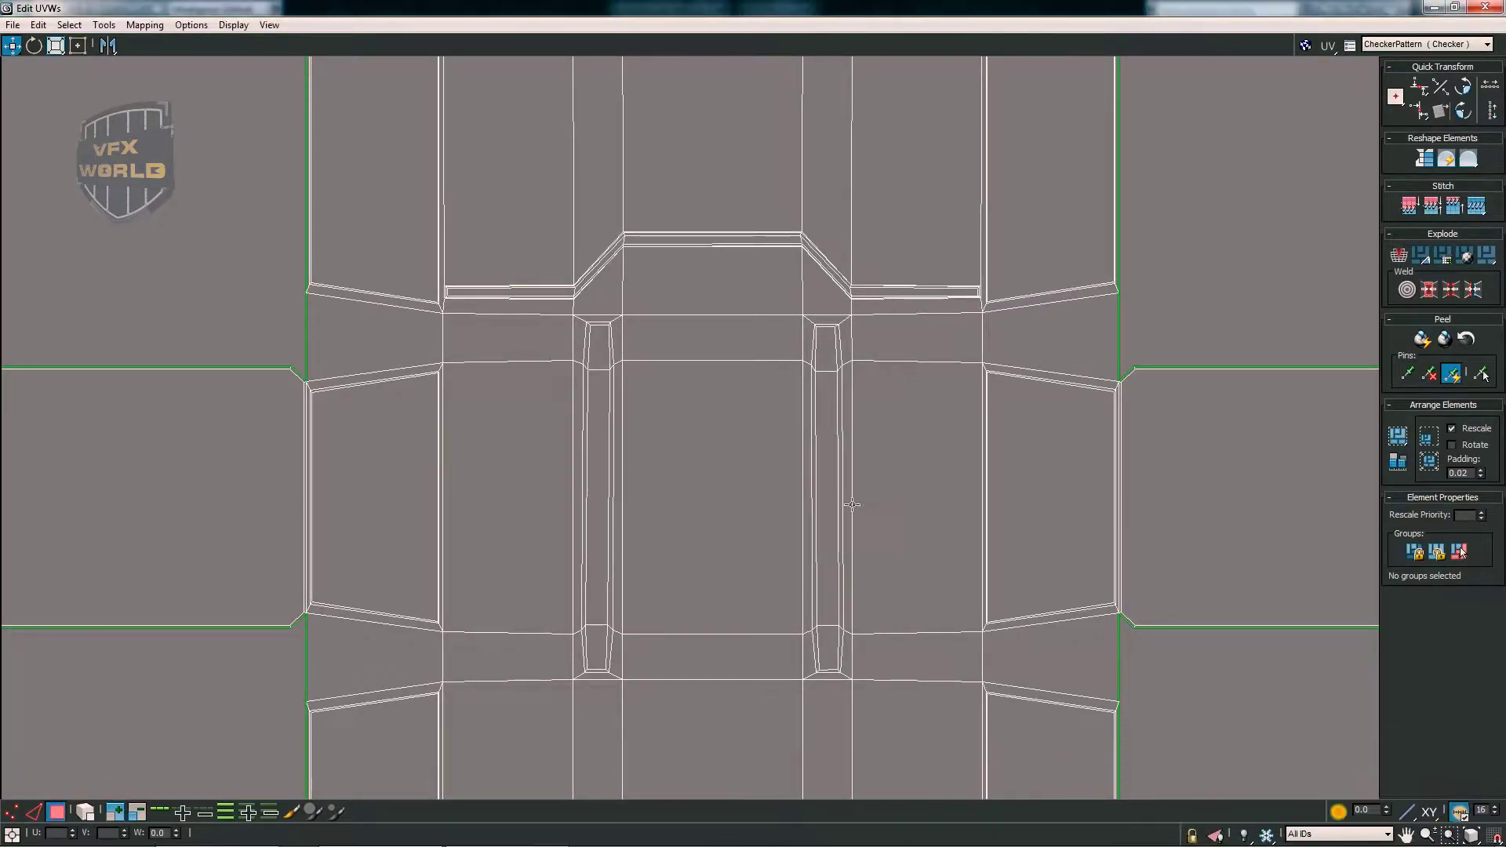
- Show the checker pattern behind the UV layout, then close the Edit UVWs editor
left_click(1305, 45)
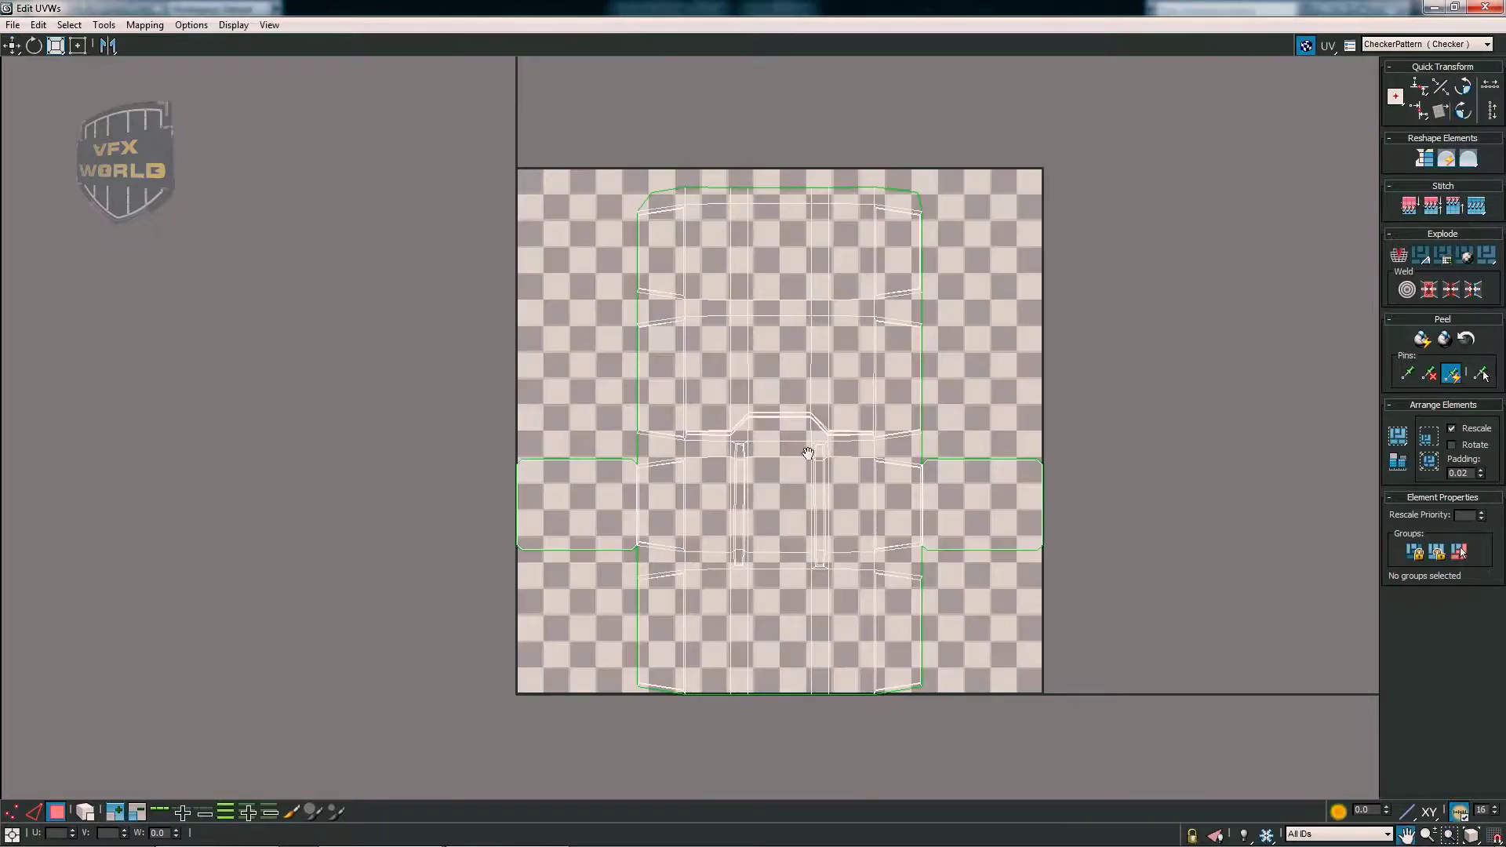
scroll(685, 424, "up", 6)
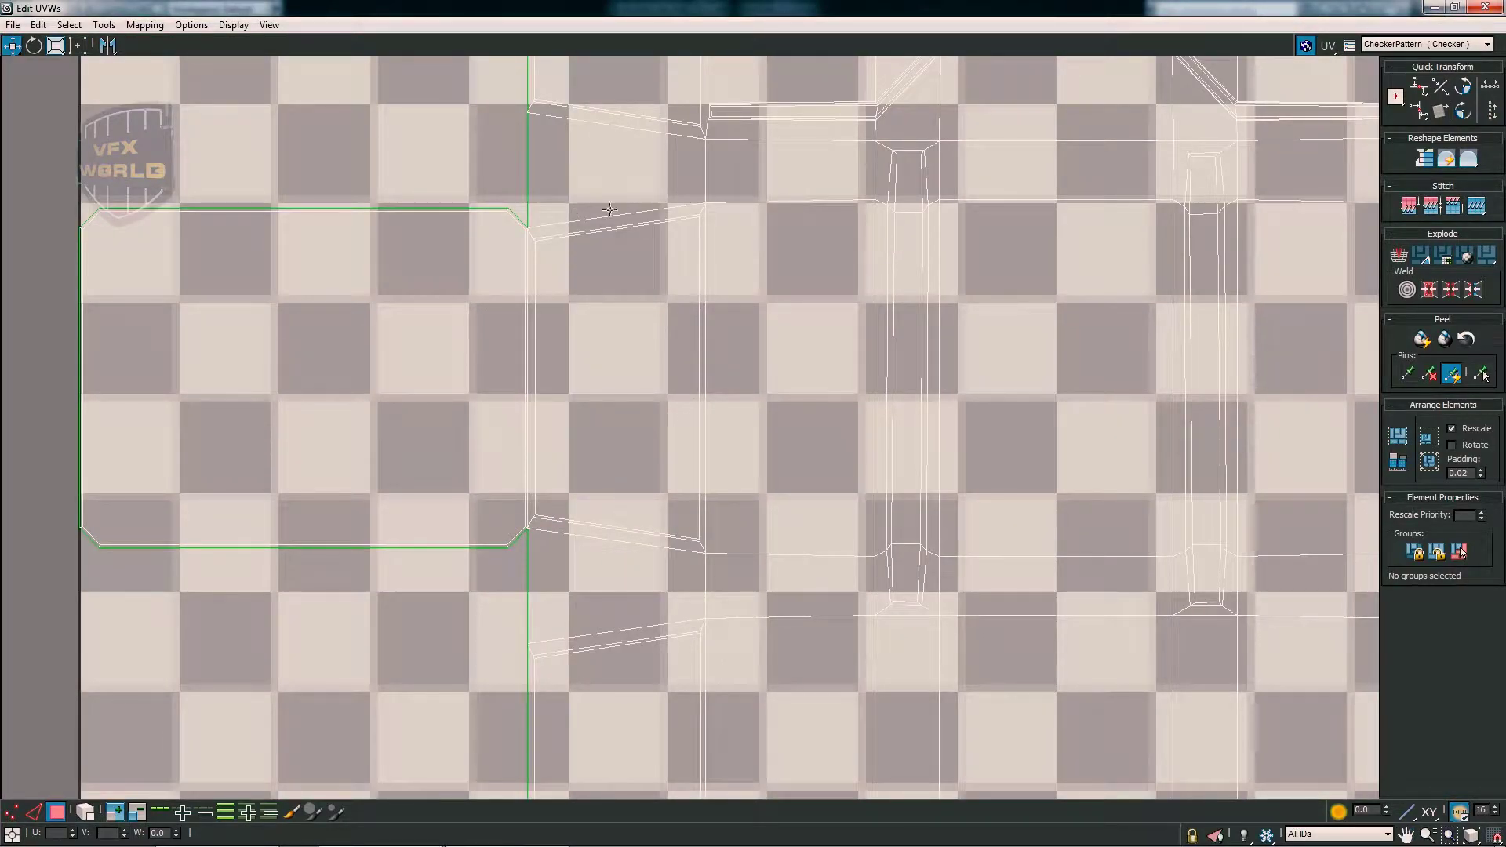
scroll(965, 346, "down", 4)
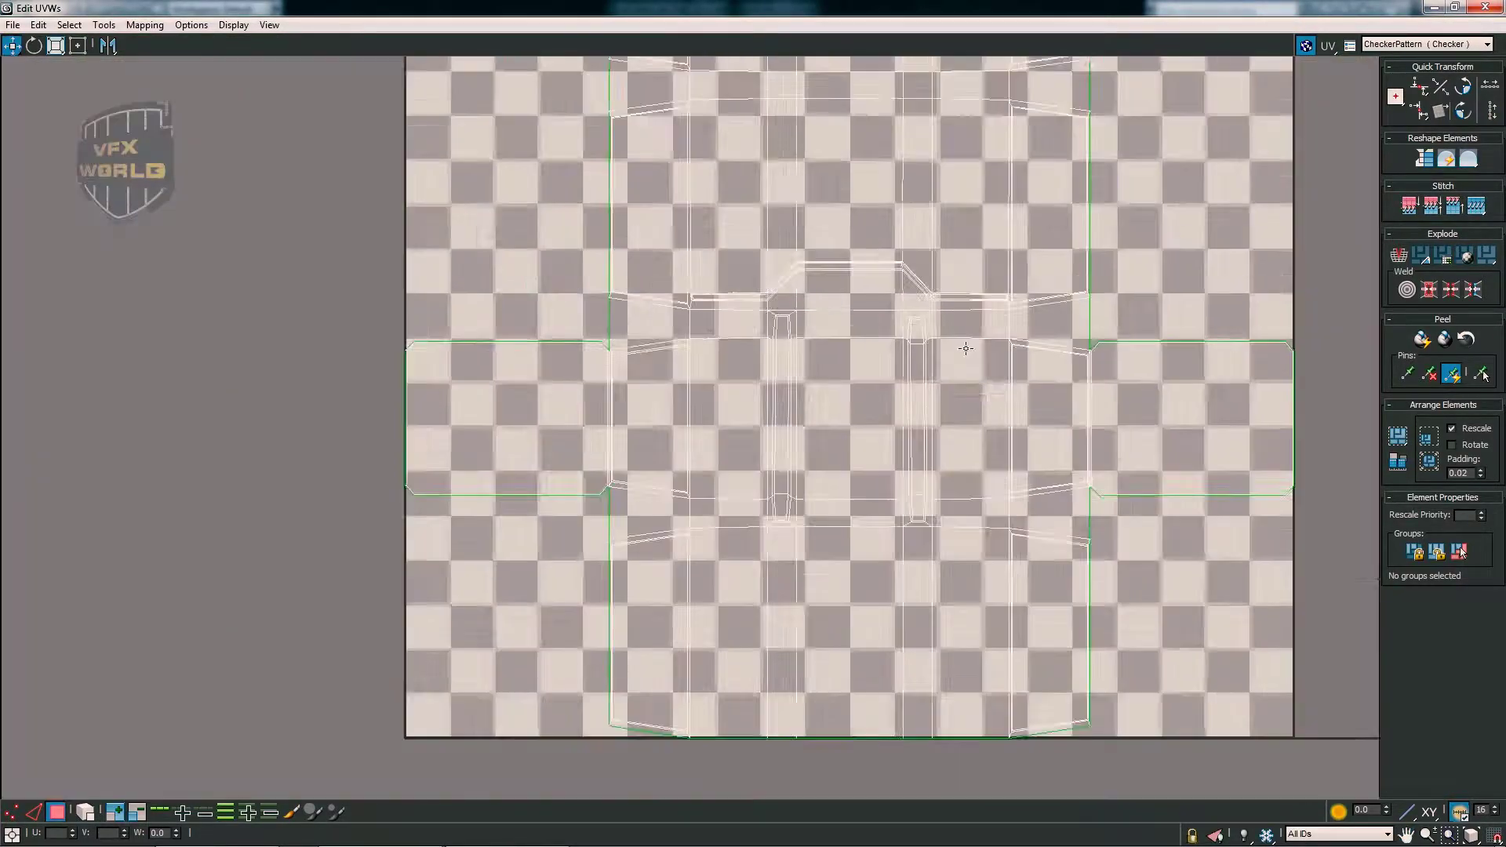
scroll(1030, 325, "down", 2)
left_click(1494, 6)
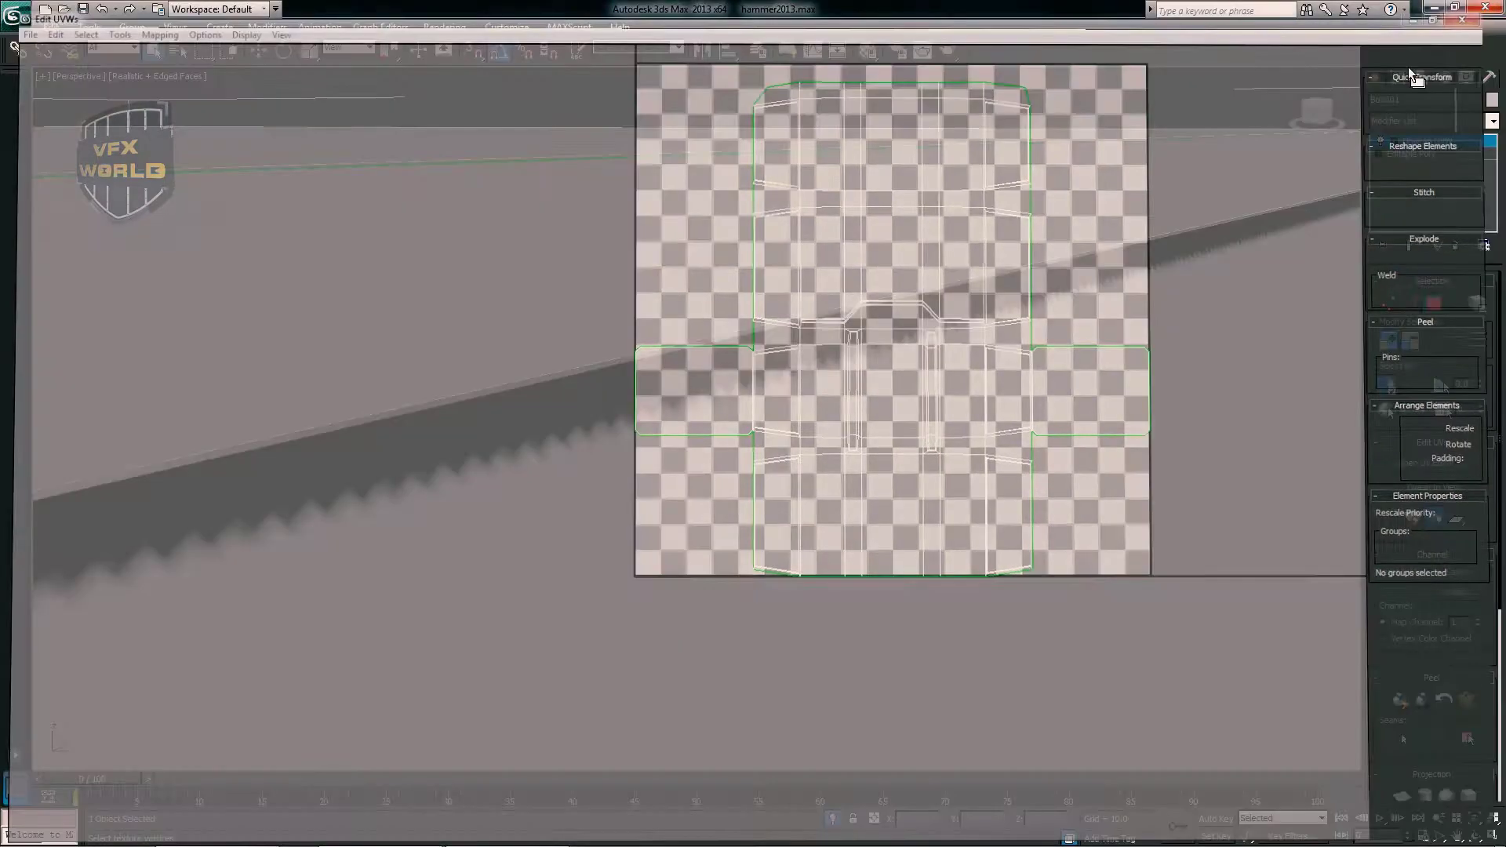
- Orbit the perspective view to see the whole hammer and its head head-on
scroll(784, 290, "down", 5)
mouse_move(793, 296)
middle_mouse_down("alt")
mouse_move(784, 329)
mouse_move(560, 315)
mouse_move(879, 336)
mouse_move(785, 337)
middle_mouse_up("alt")
mouse_move(709, 569)
middle_mouse_down("alt")
mouse_move(837, 562)
mouse_move(662, 565)
mouse_move(1071, 558)
mouse_move(1170, 591)
mouse_move(787, 566)
mouse_move(718, 529)
mouse_move(753, 502)
middle_mouse_up("alt")
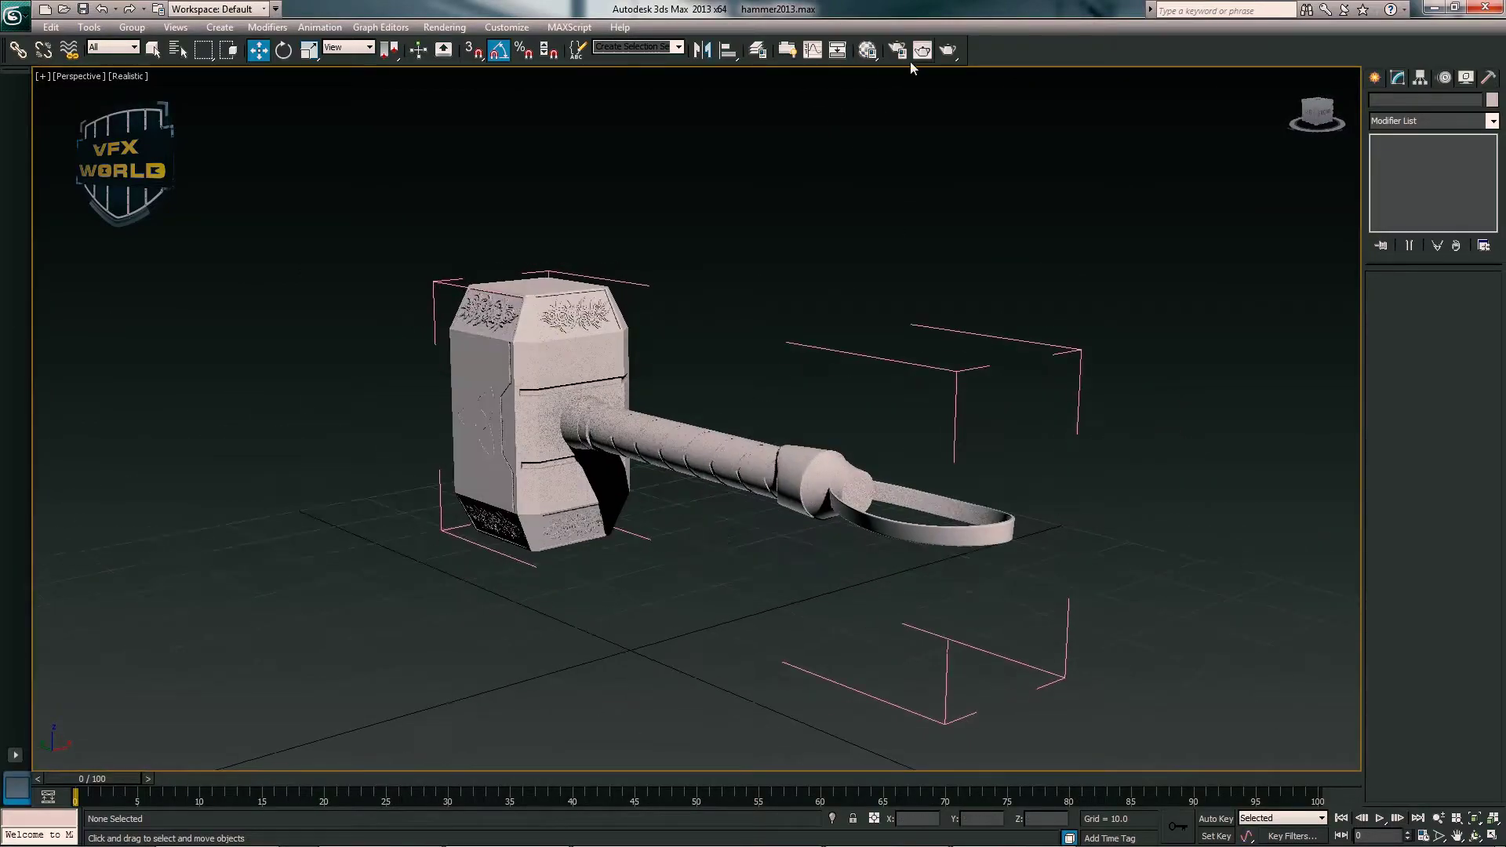
- Assign V-Ray Adv 2.30.01 as production renderer, set the ActiveShade renderer, and close Render Setup
left_click(897, 50)
left_click_drag(300, 25, 410, 25)
left_click_drag(378, 297, 377, 207)
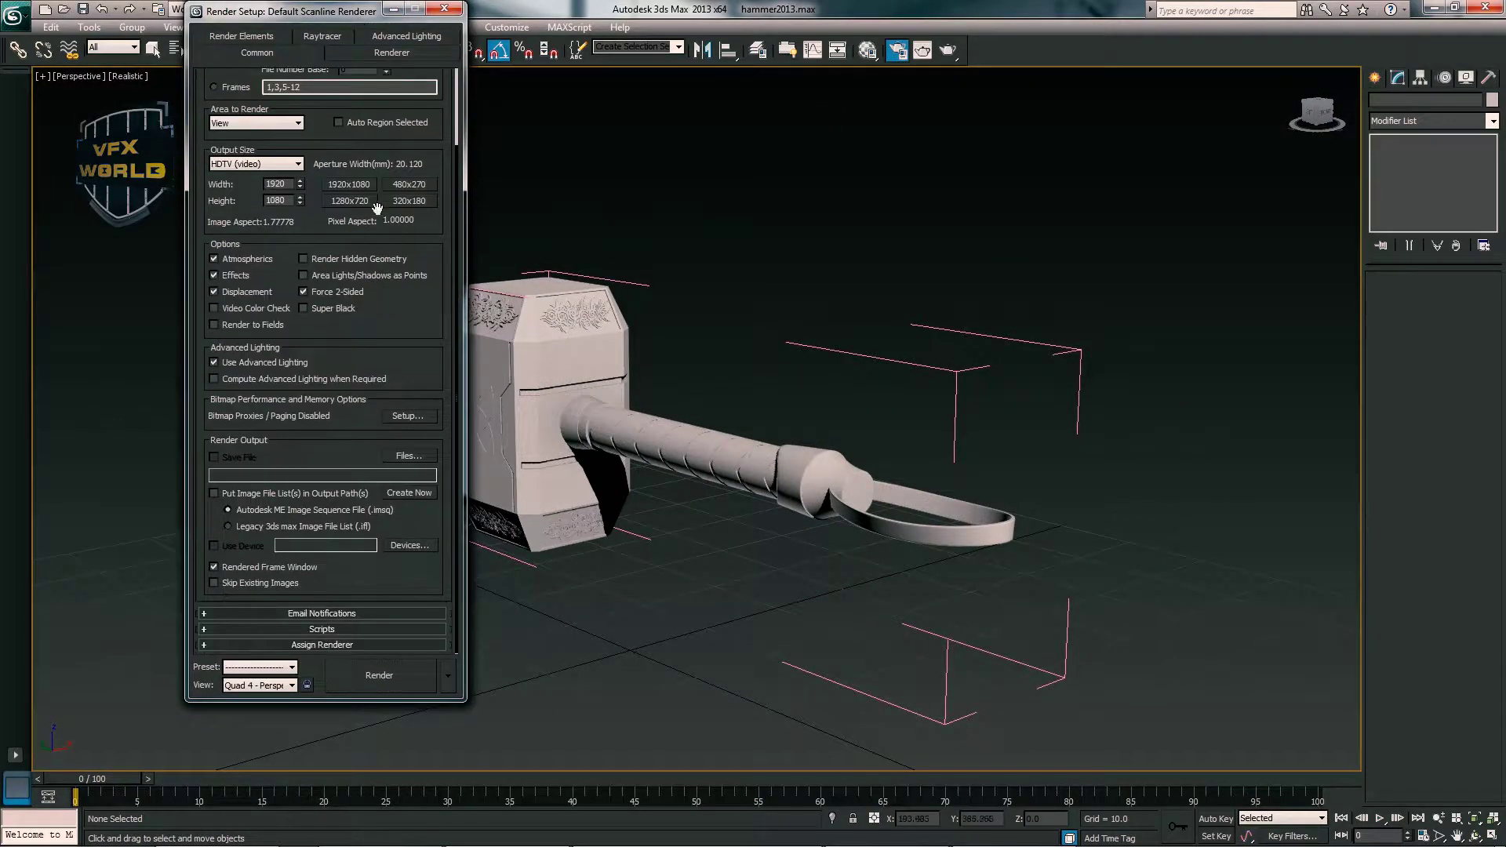
left_click(330, 645)
left_click(406, 582)
double_click(283, 304)
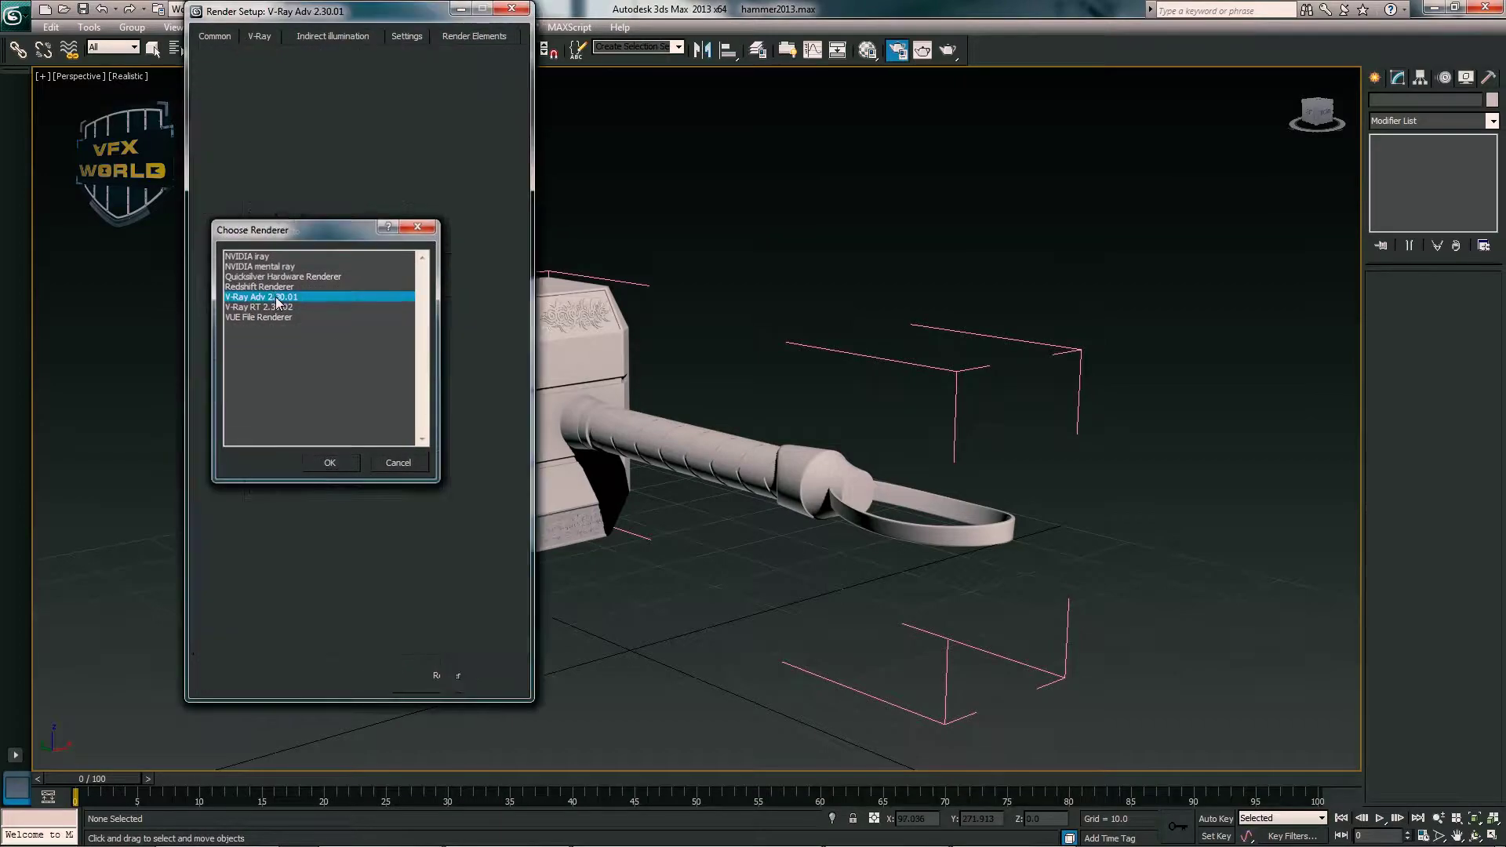
left_click(451, 614)
double_click(317, 279)
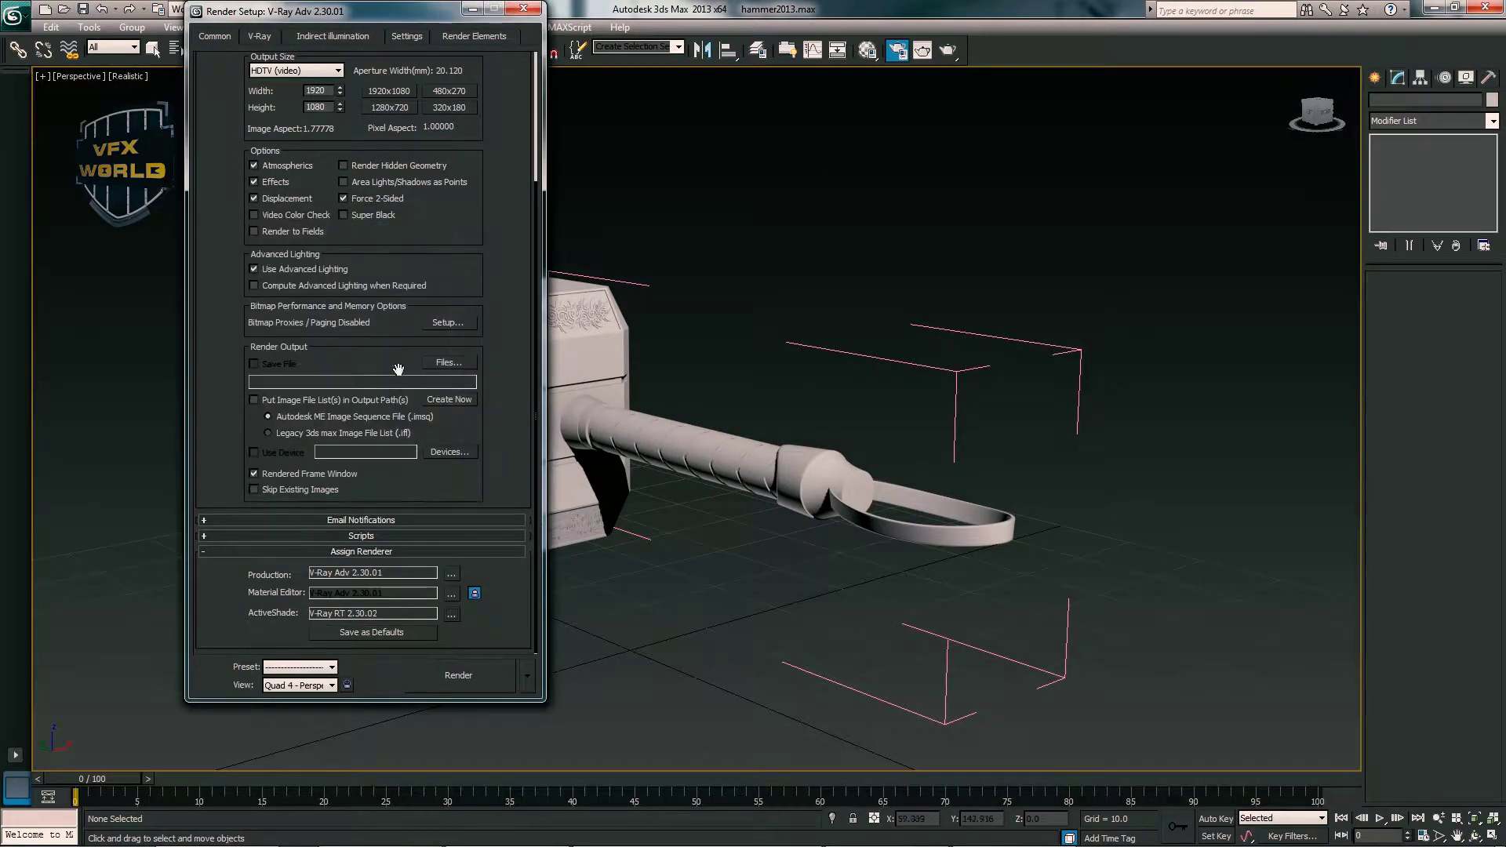
scroll(344, 339, "up", 5)
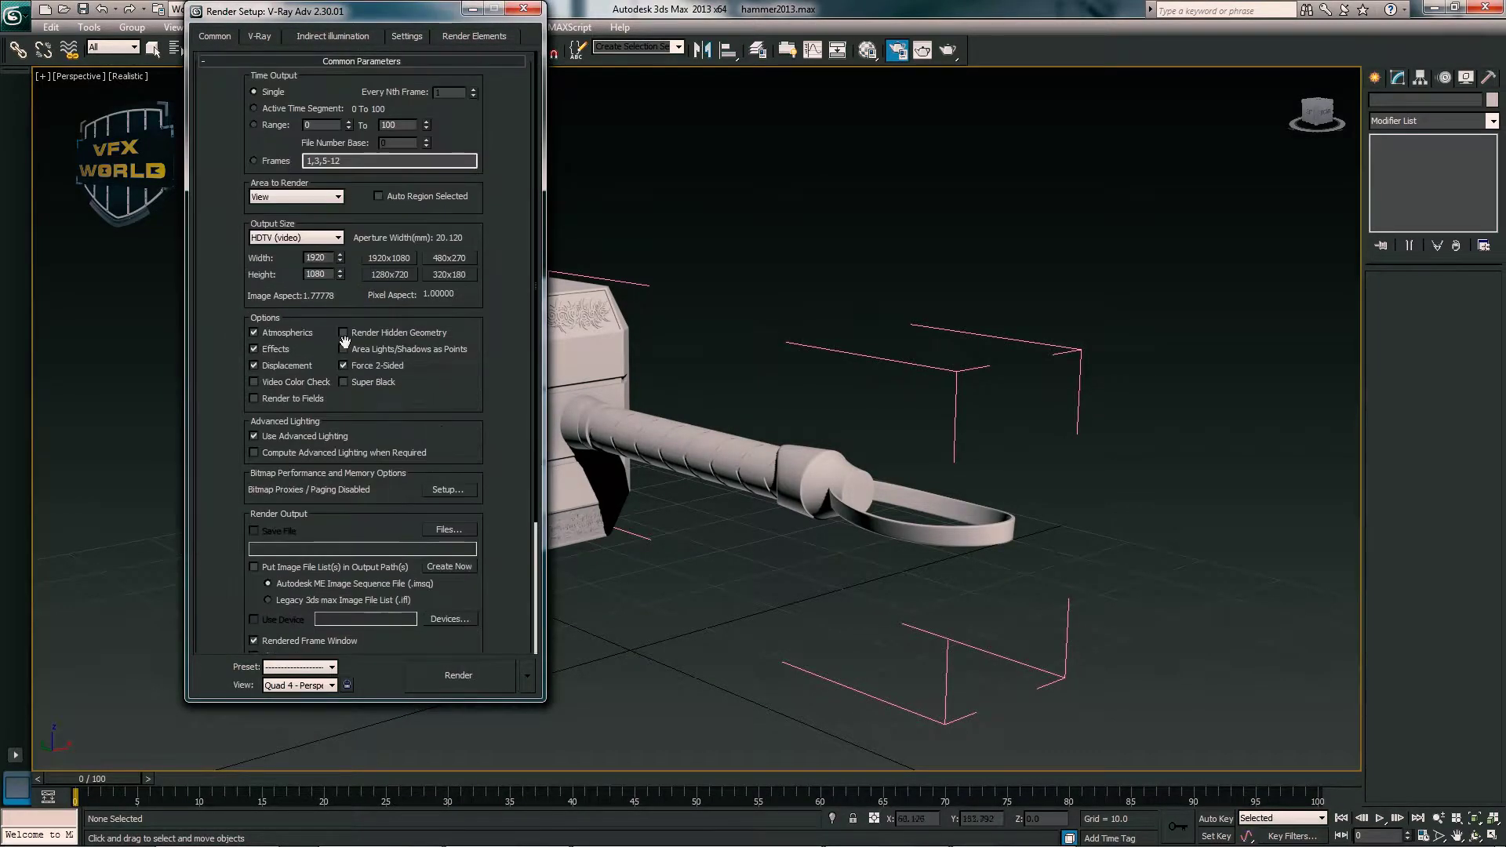
left_click(523, 8)
- Convert the Material Editor's Standard material to a VRayMtl
key("m")
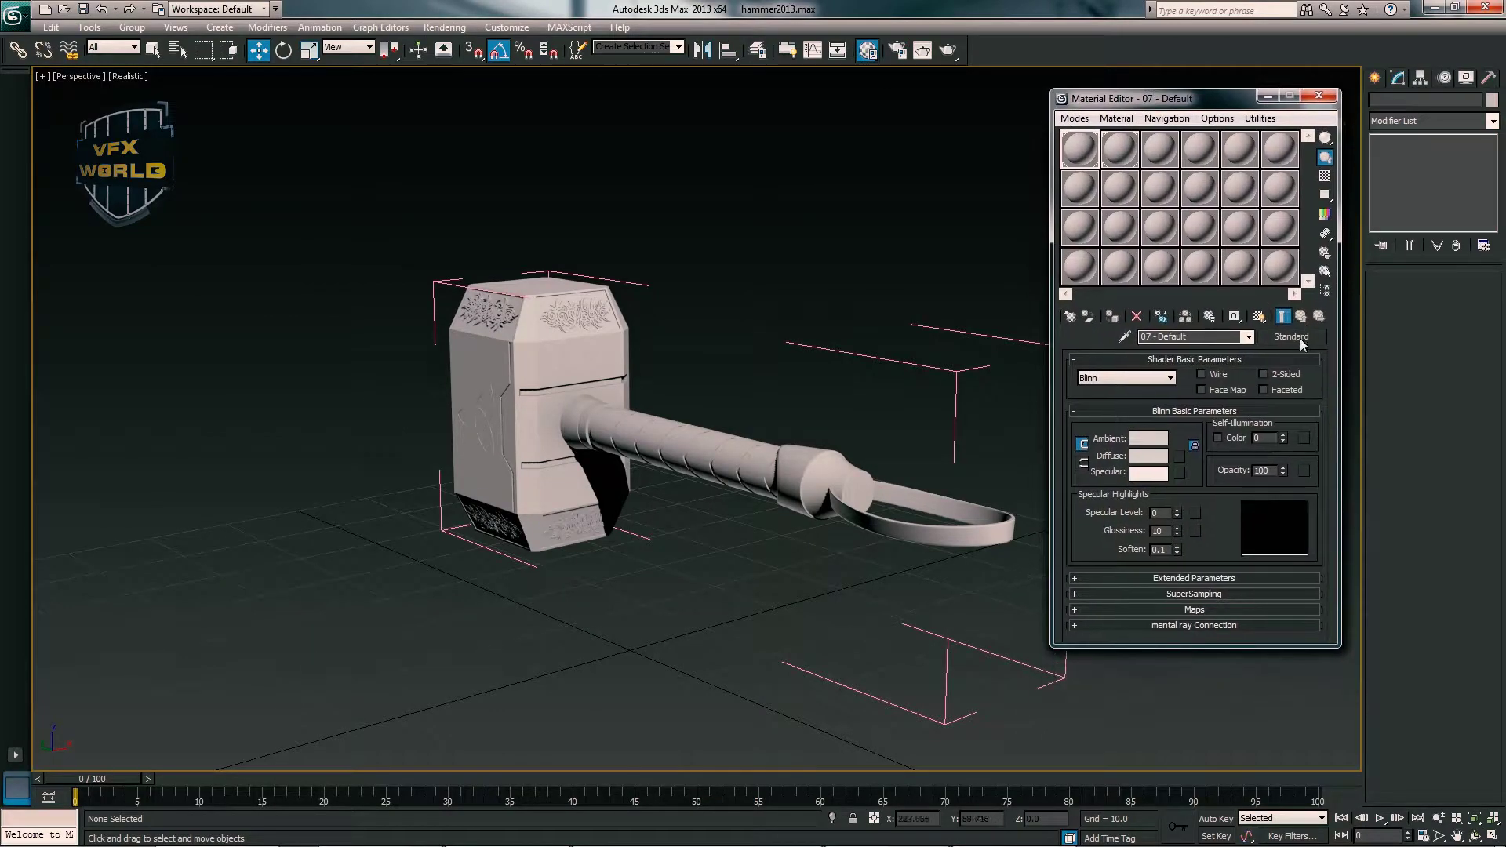
left_click(1299, 336)
left_click(408, 387)
scroll(482, 471, "down", 2)
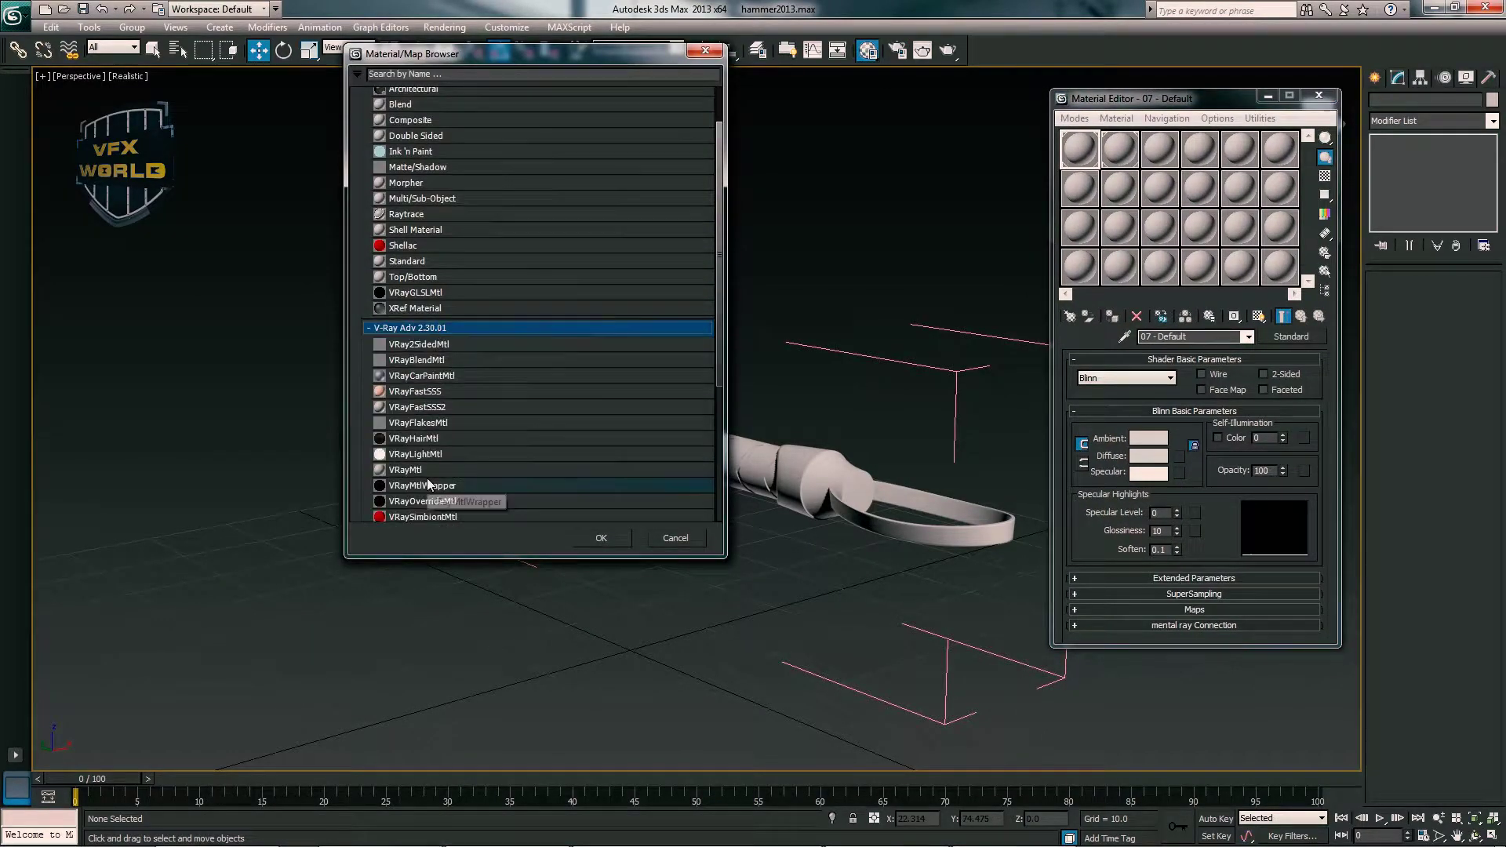
double_click(483, 470)
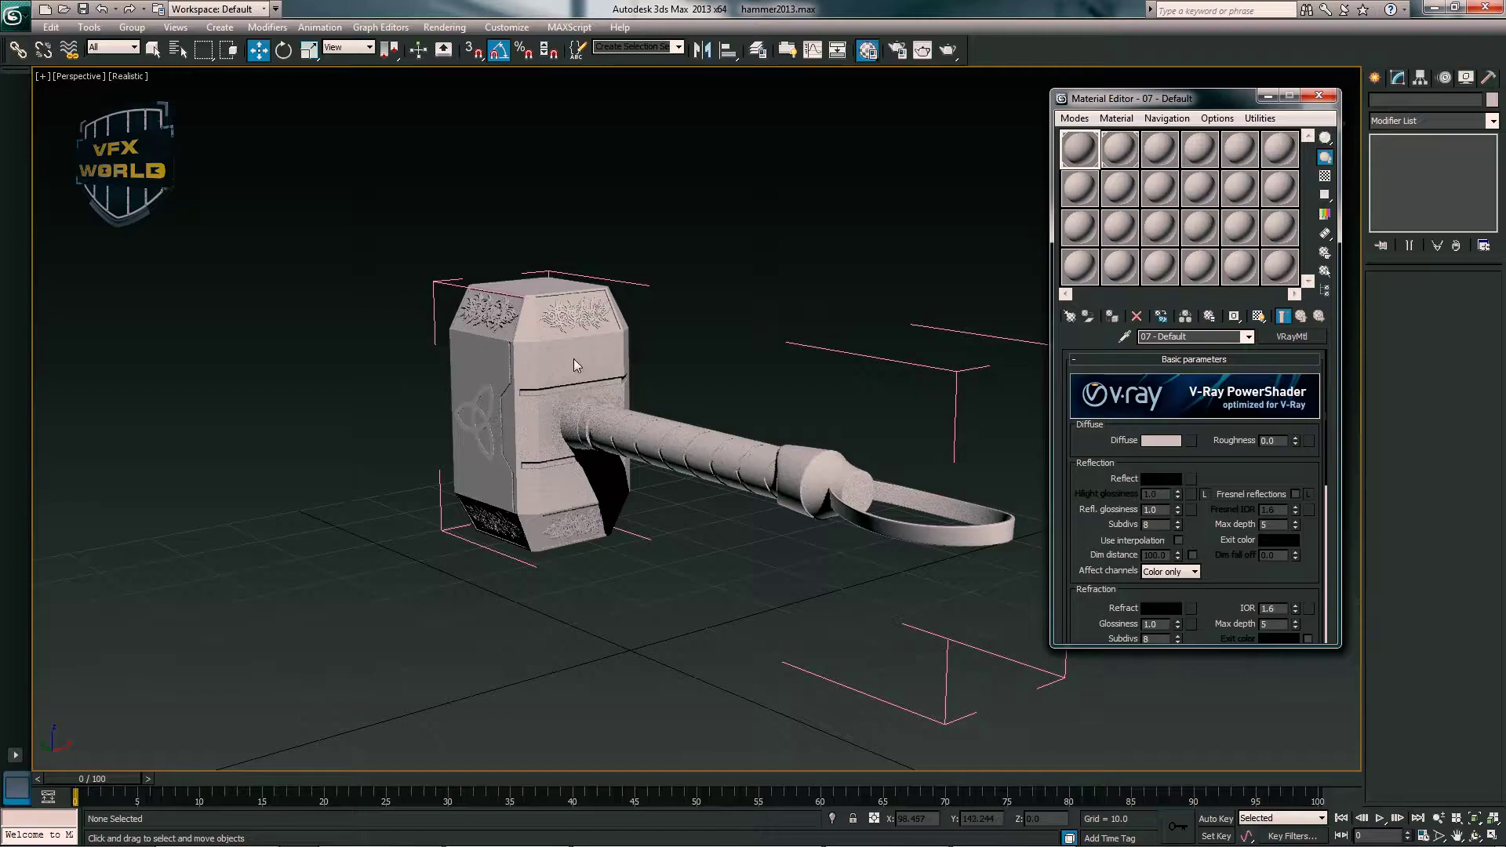
- Select the hammer head, set the VRayMtl diffuse colour to black, and open the diffuse map list
left_click(575, 362)
left_click(1161, 440)
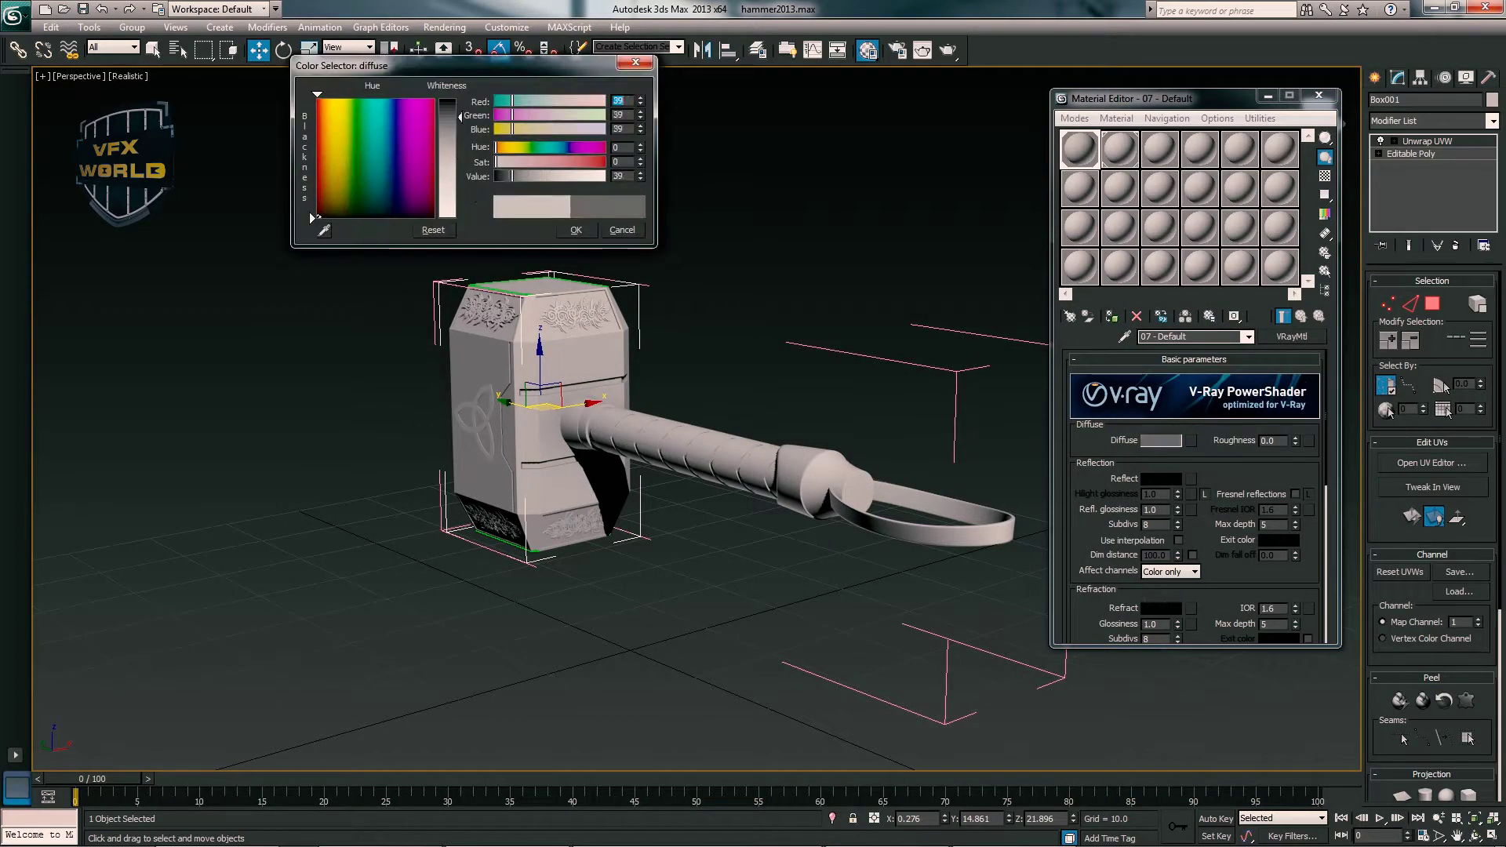
left_click_drag(627, 207, 494, 207)
left_click(577, 238)
middle_click_drag(627, 329, 706, 345, "alt")
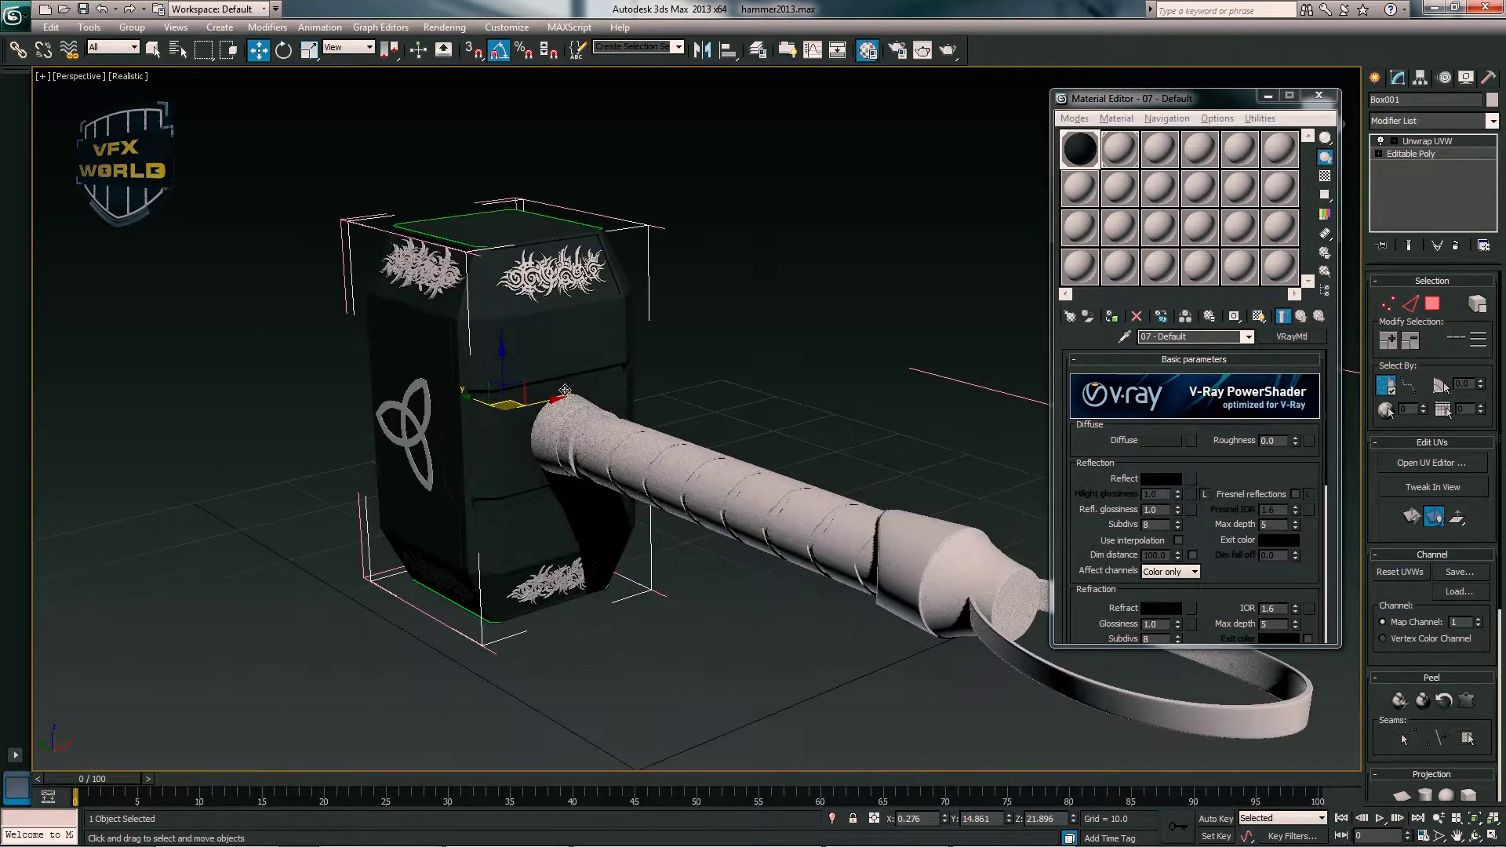
scroll(542, 439, "up", 3)
left_click(1191, 440)
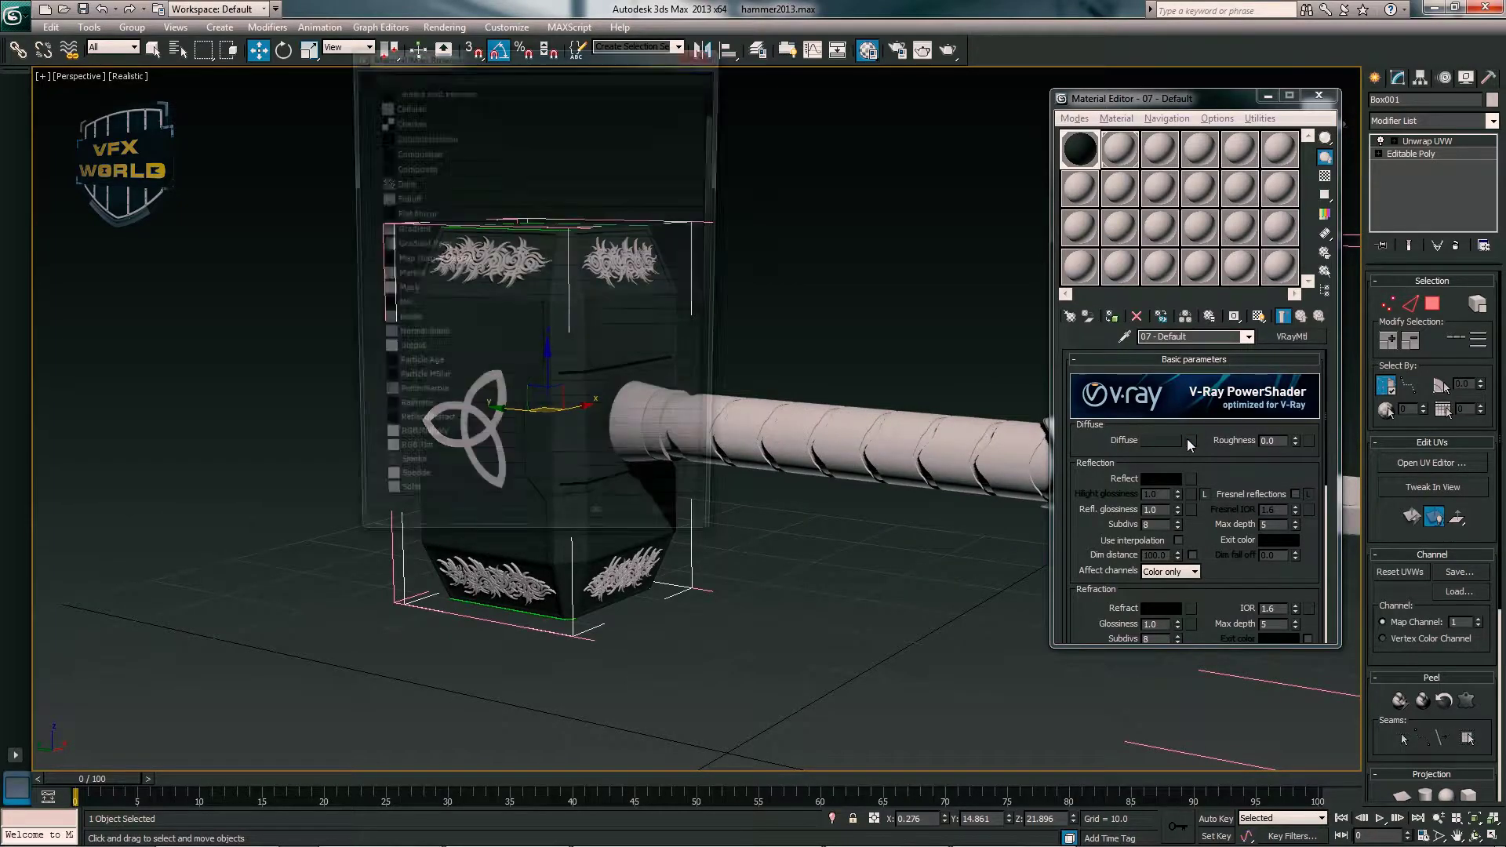
- Use a Bitmap as the diffuse map and preview the 'uv mAP' image file
double_click(417, 132)
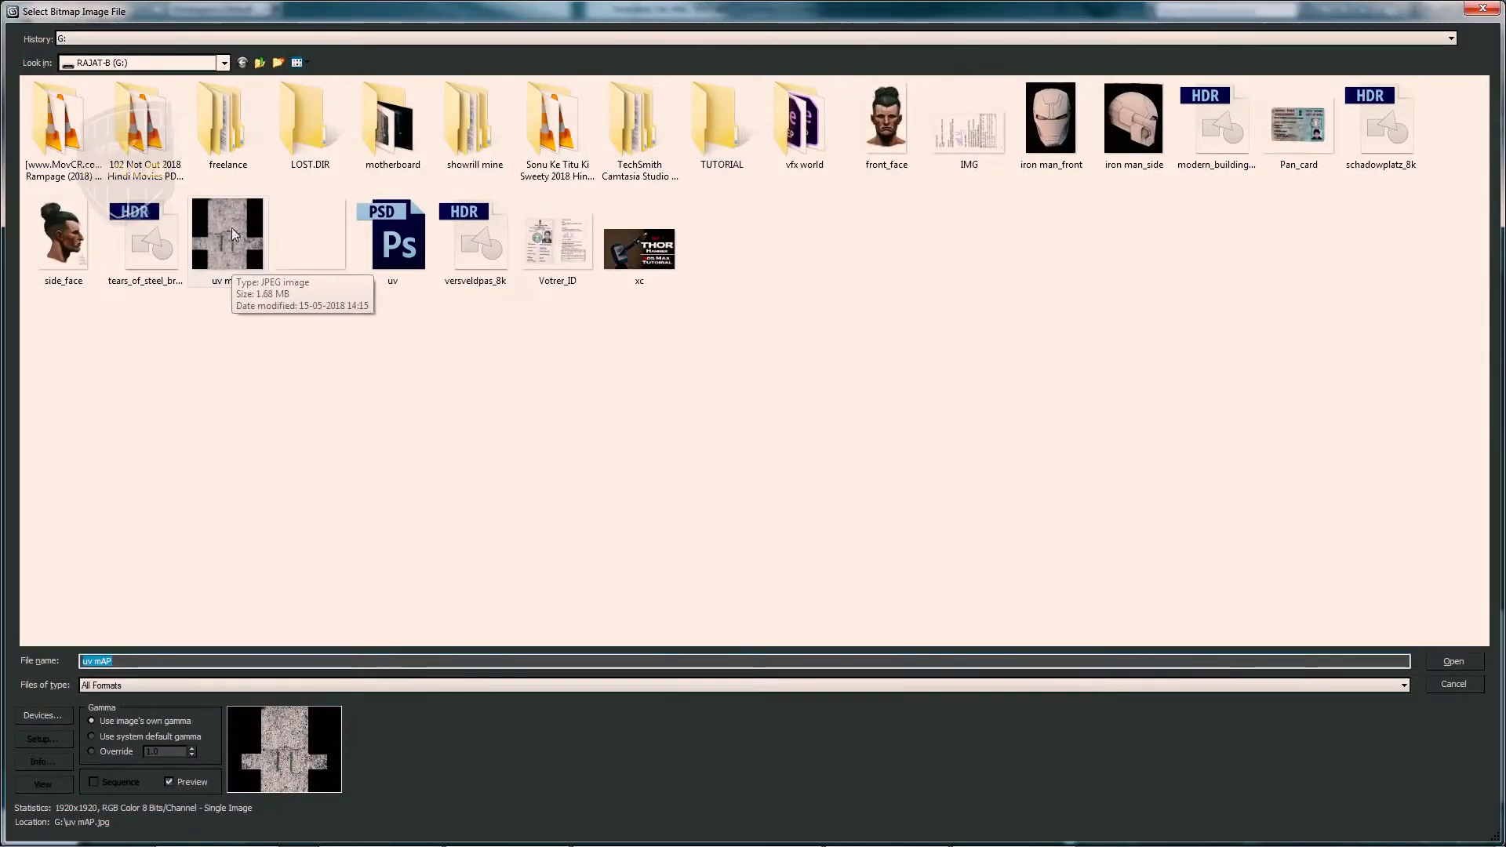
right_click(223, 228)
left_click(250, 265)
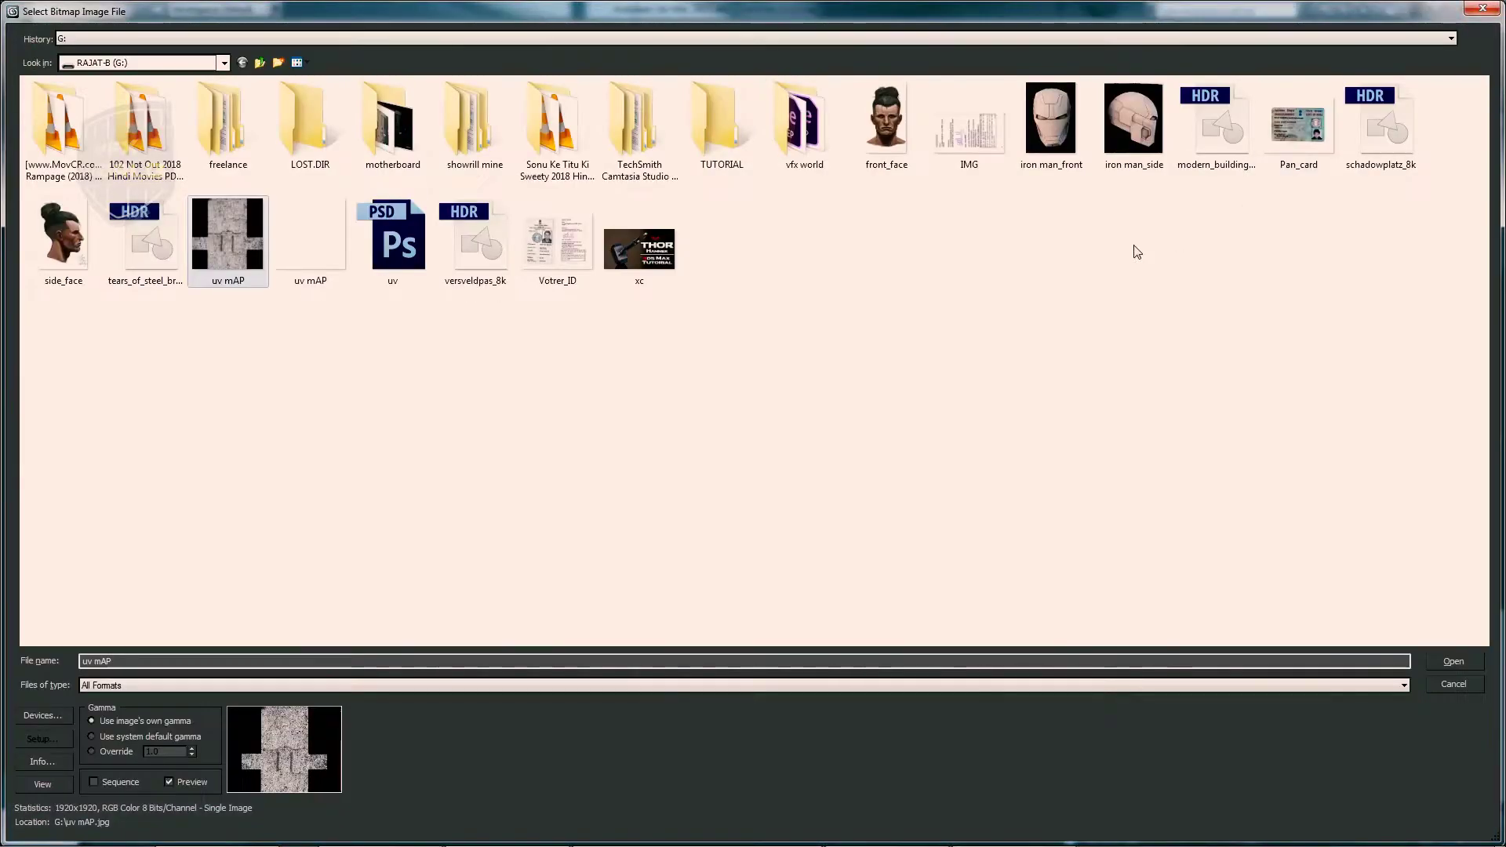
right_click(302, 263)
left_click(353, 313)
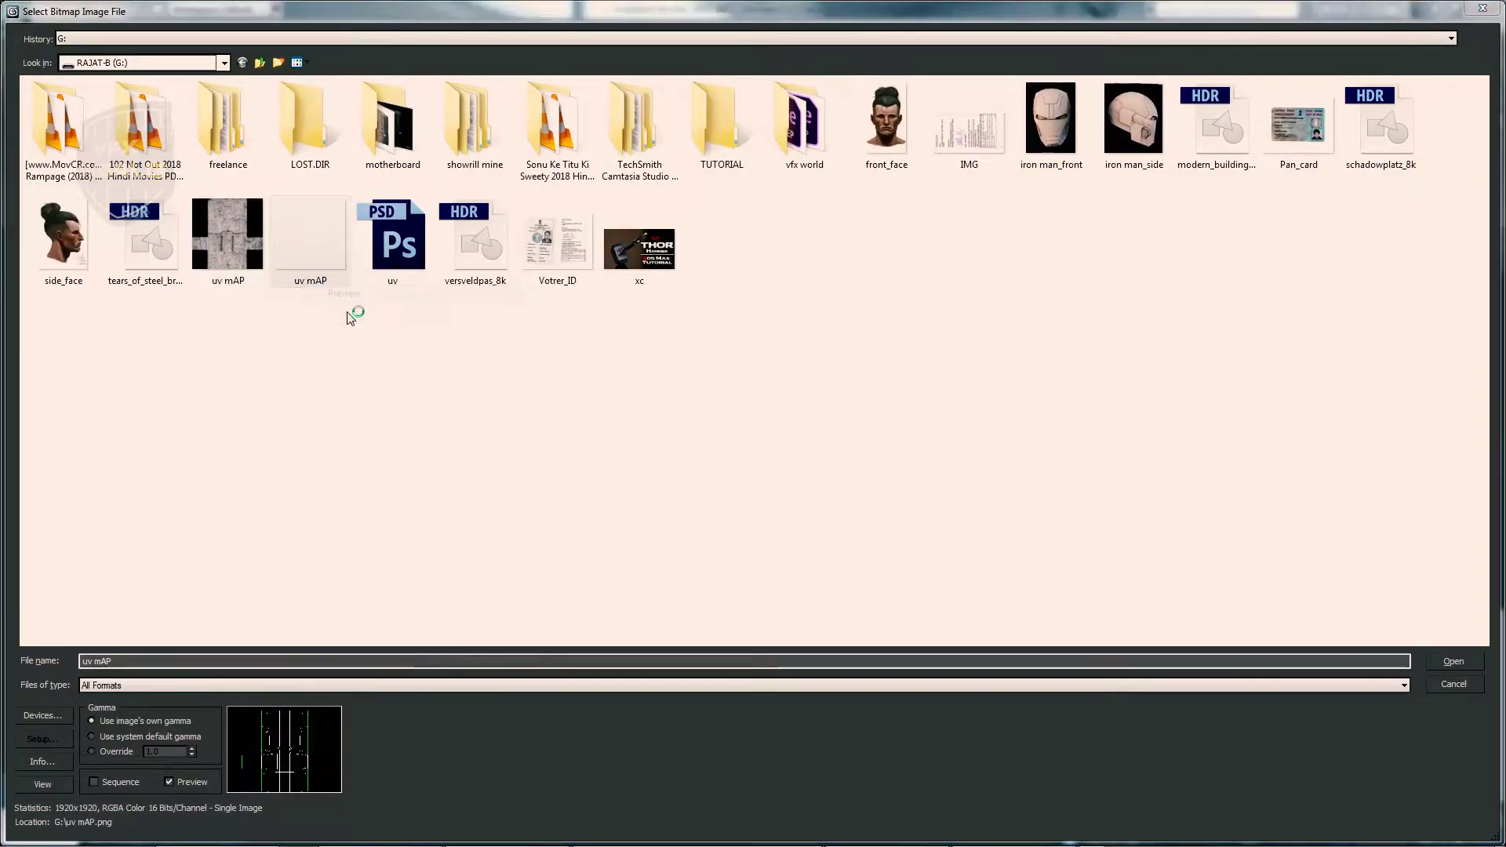
- Return to the parent 07 - Default material and orbit the textured hammer head
scroll(654, 383, "up", 2)
scroll(703, 444, "up", 2)
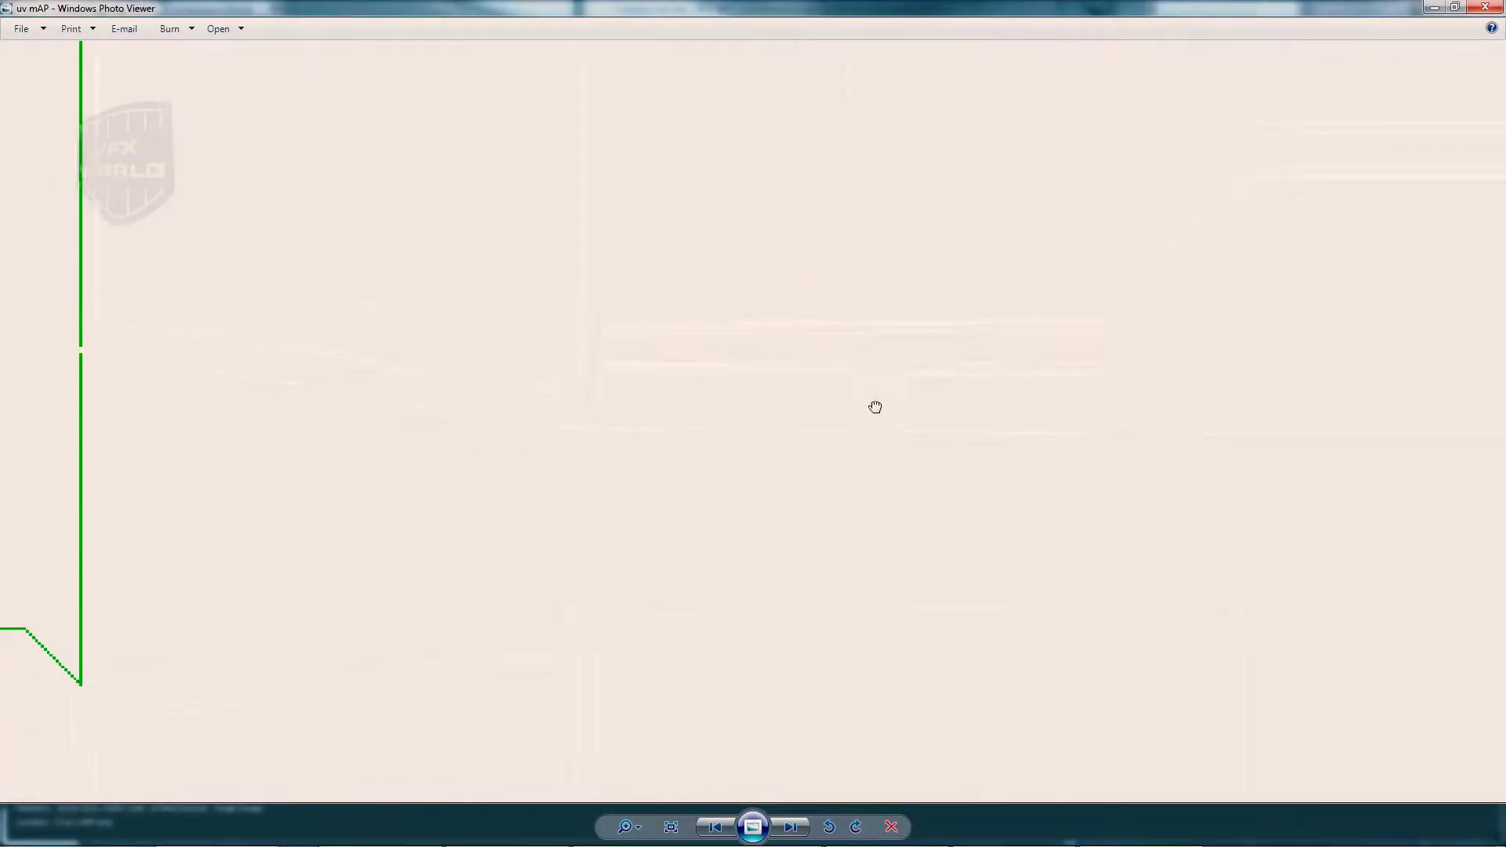
scroll(874, 407, "up", 2)
scroll(765, 517, "up", 2)
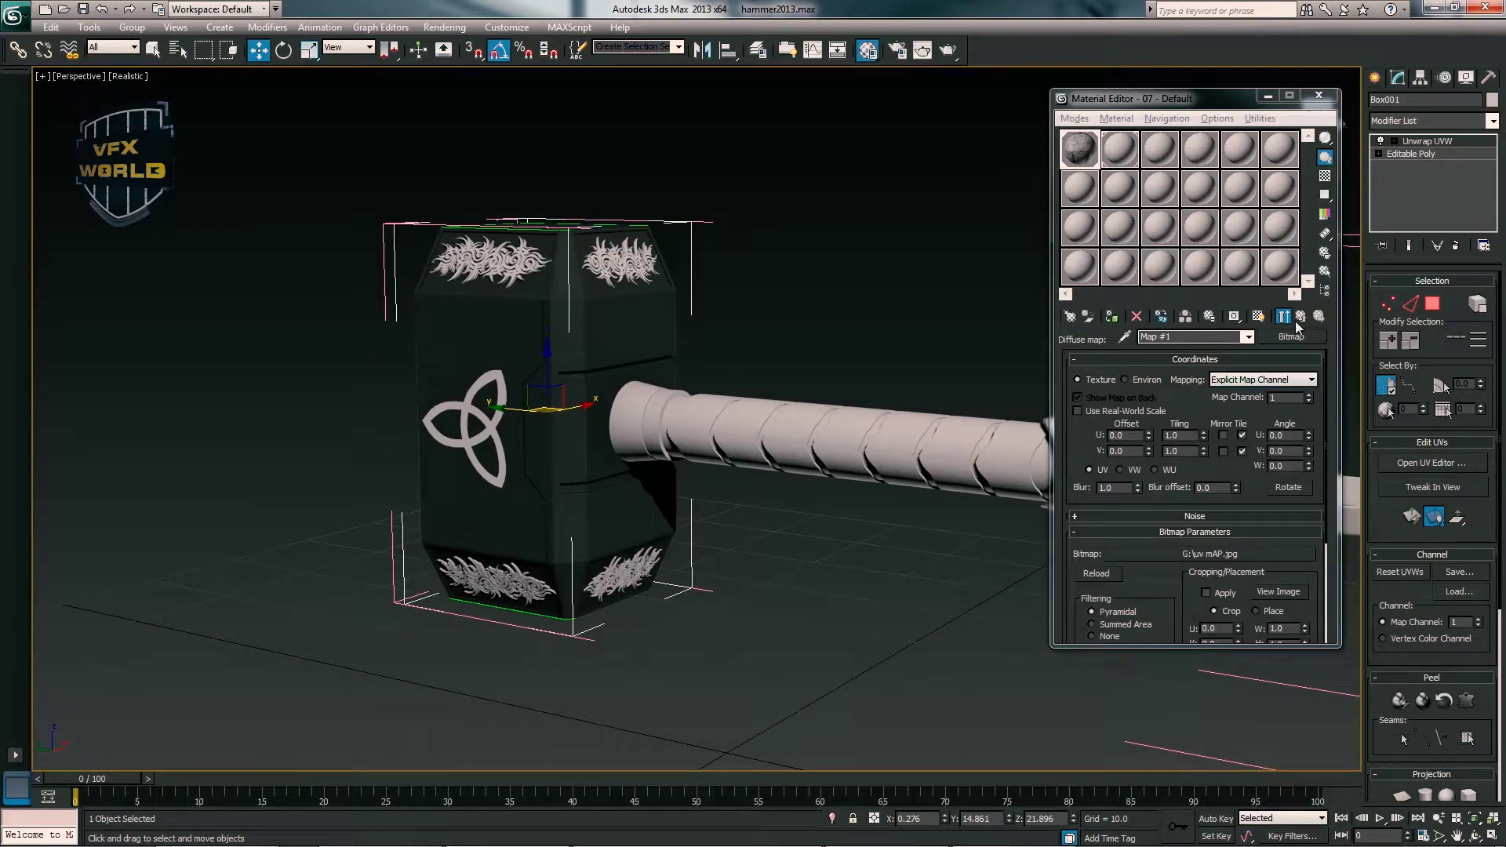
left_click(1300, 316)
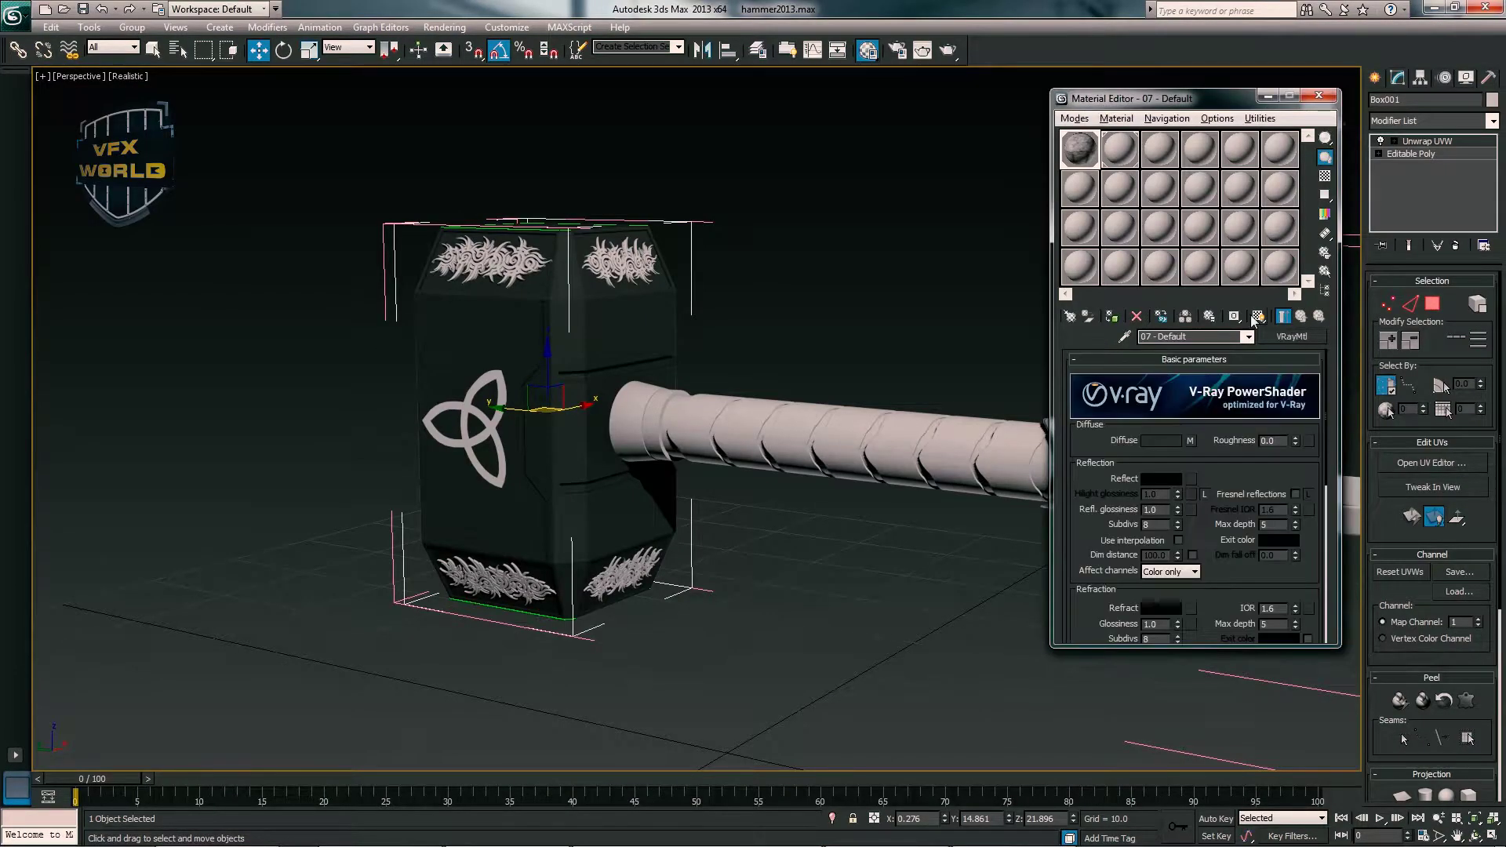
mouse_move(706, 392)
middle_mouse_down("alt")
mouse_move(563, 364)
mouse_move(705, 368)
mouse_move(945, 411)
mouse_move(893, 448)
mouse_move(751, 270)
middle_mouse_up("alt")
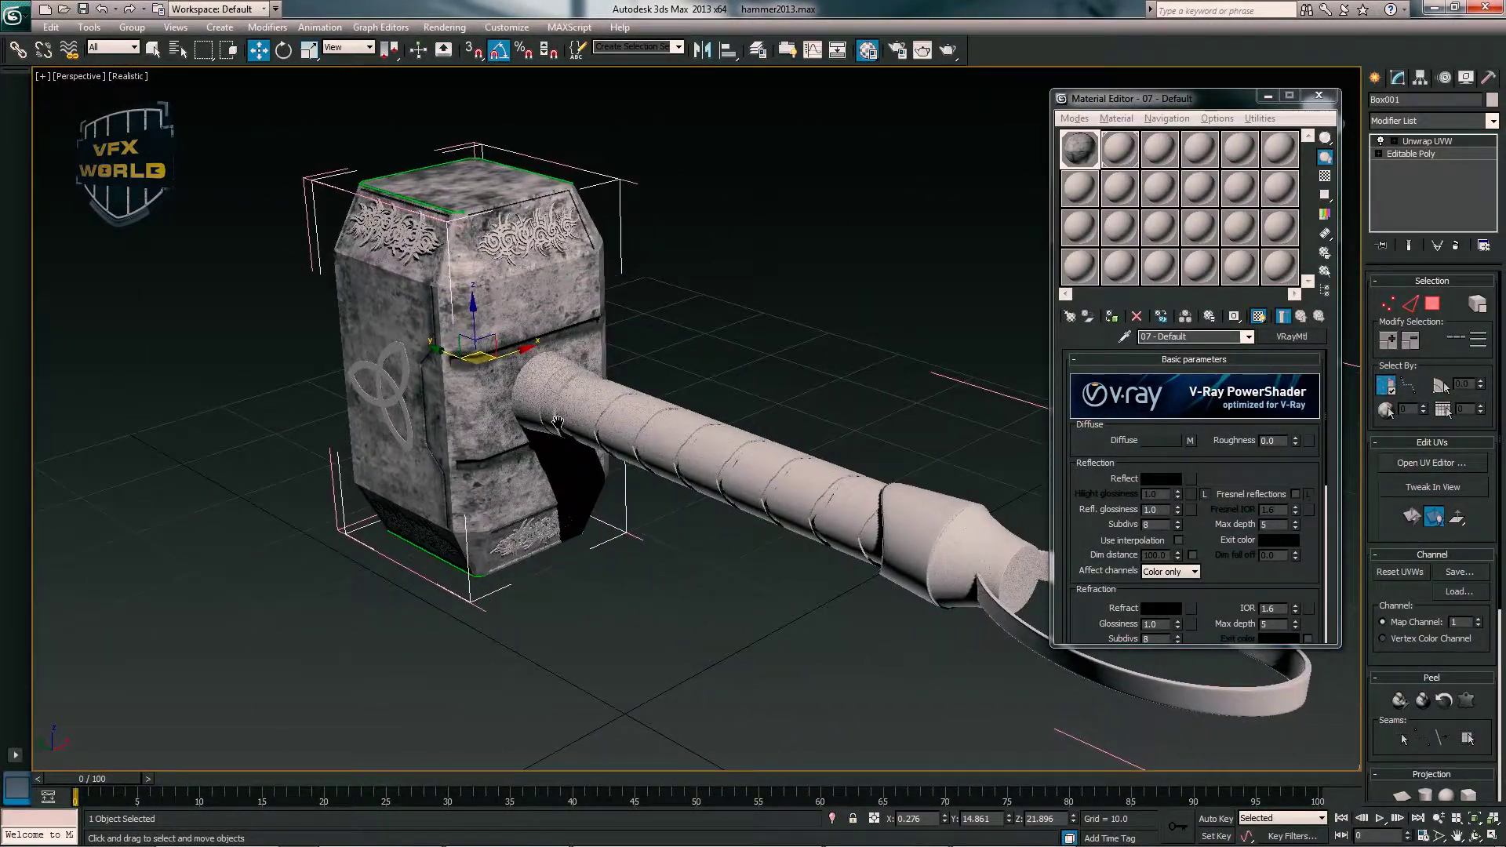
- Assign the 02 - Default material to the handle pieces, then switch to Chrome
left_click(751, 270)
scroll(755, 306, "up", 3)
scroll(742, 341, "down", 4)
scroll(719, 383, "up", 4)
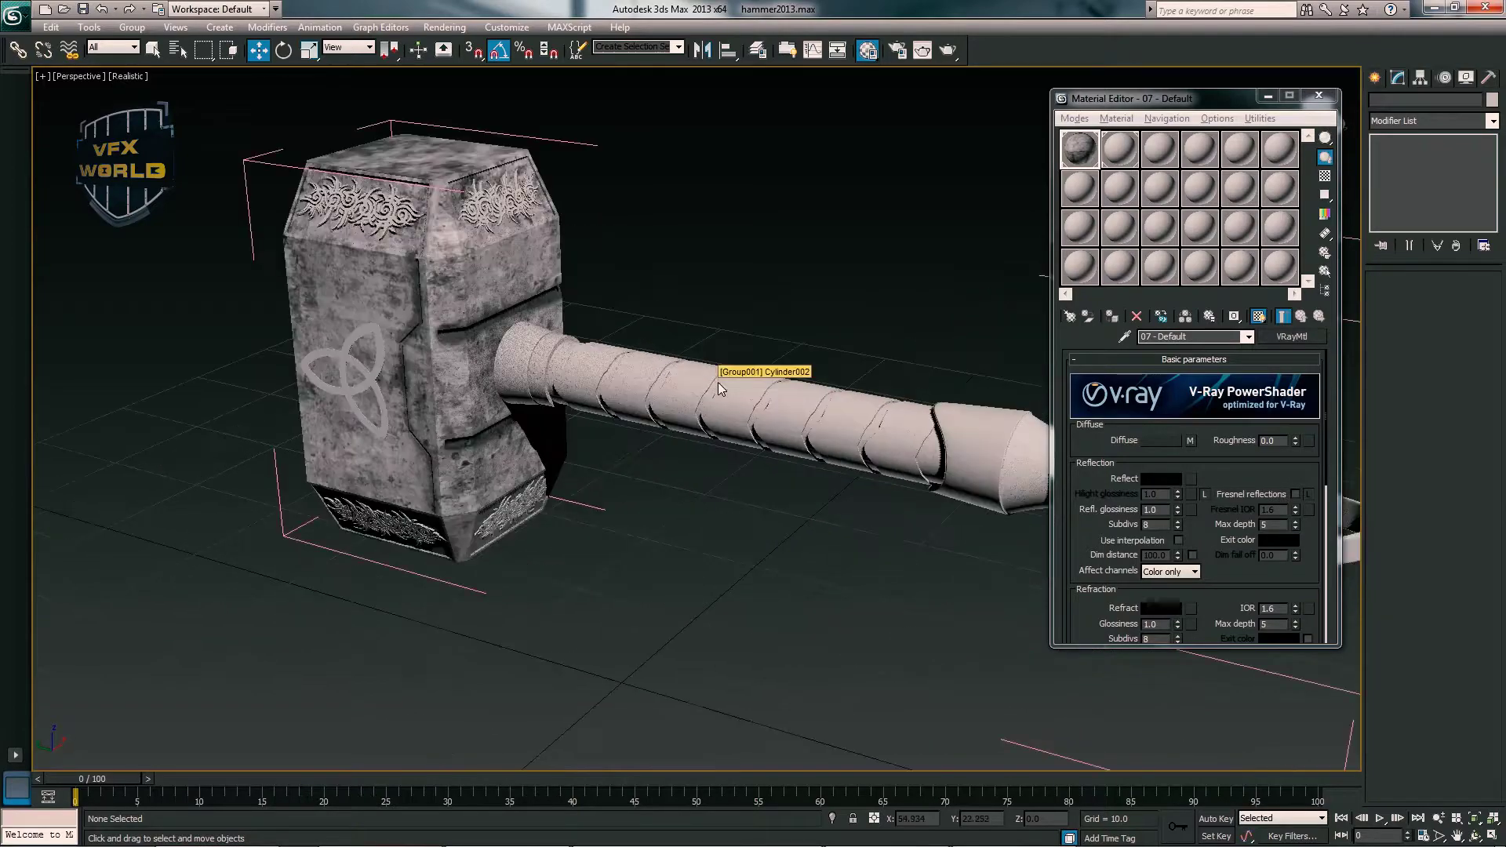
left_click(1117, 200)
left_click(903, 417)
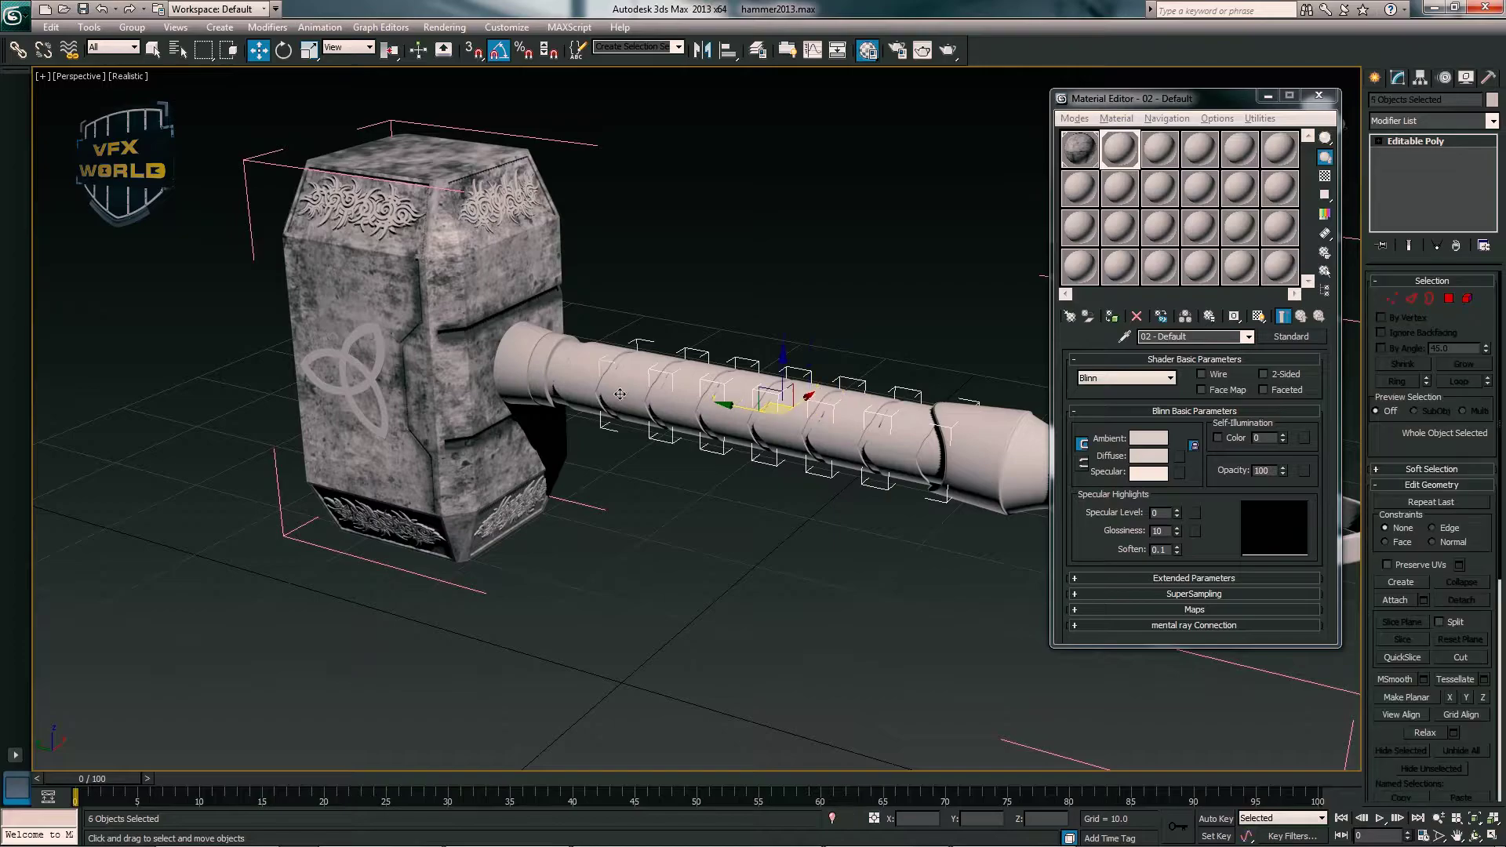
middle_click_drag(684, 431, 792, 369, "alt")
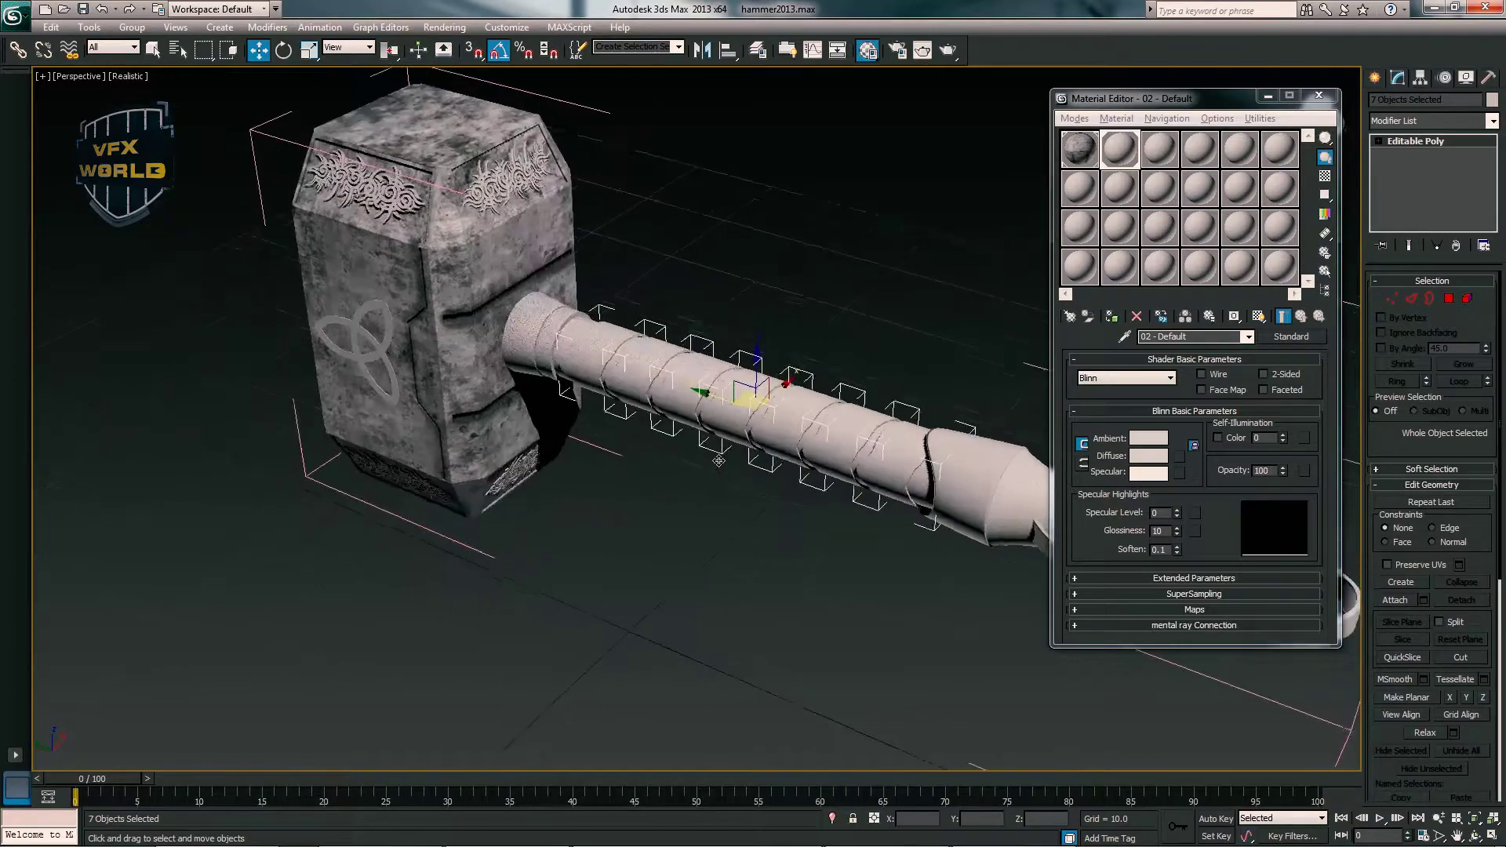
left_click(1112, 317)
middle_click_drag(806, 439, 807, 488, "alt")
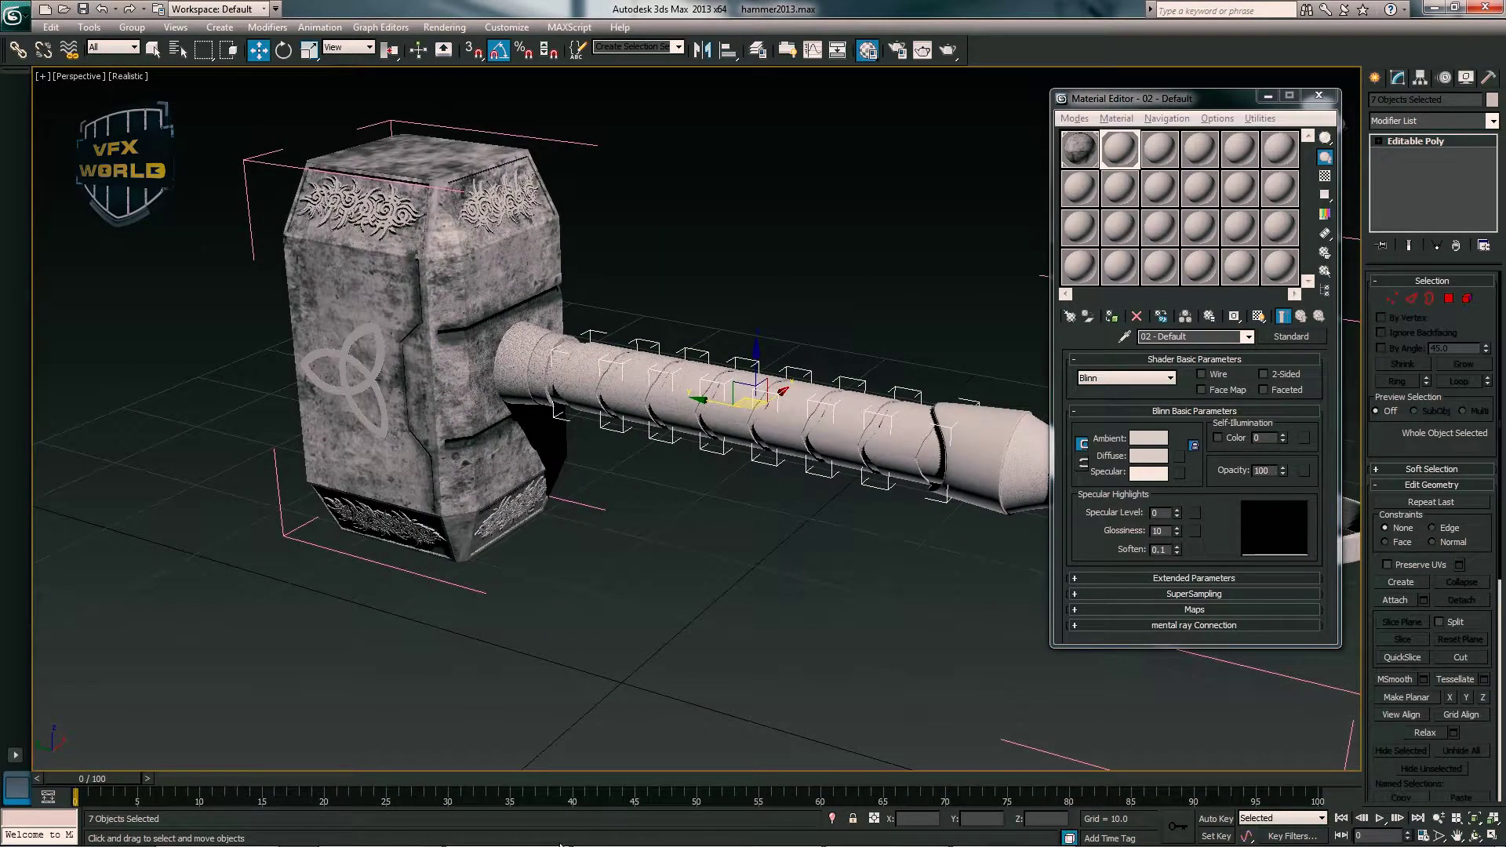
left_click(235, 837)
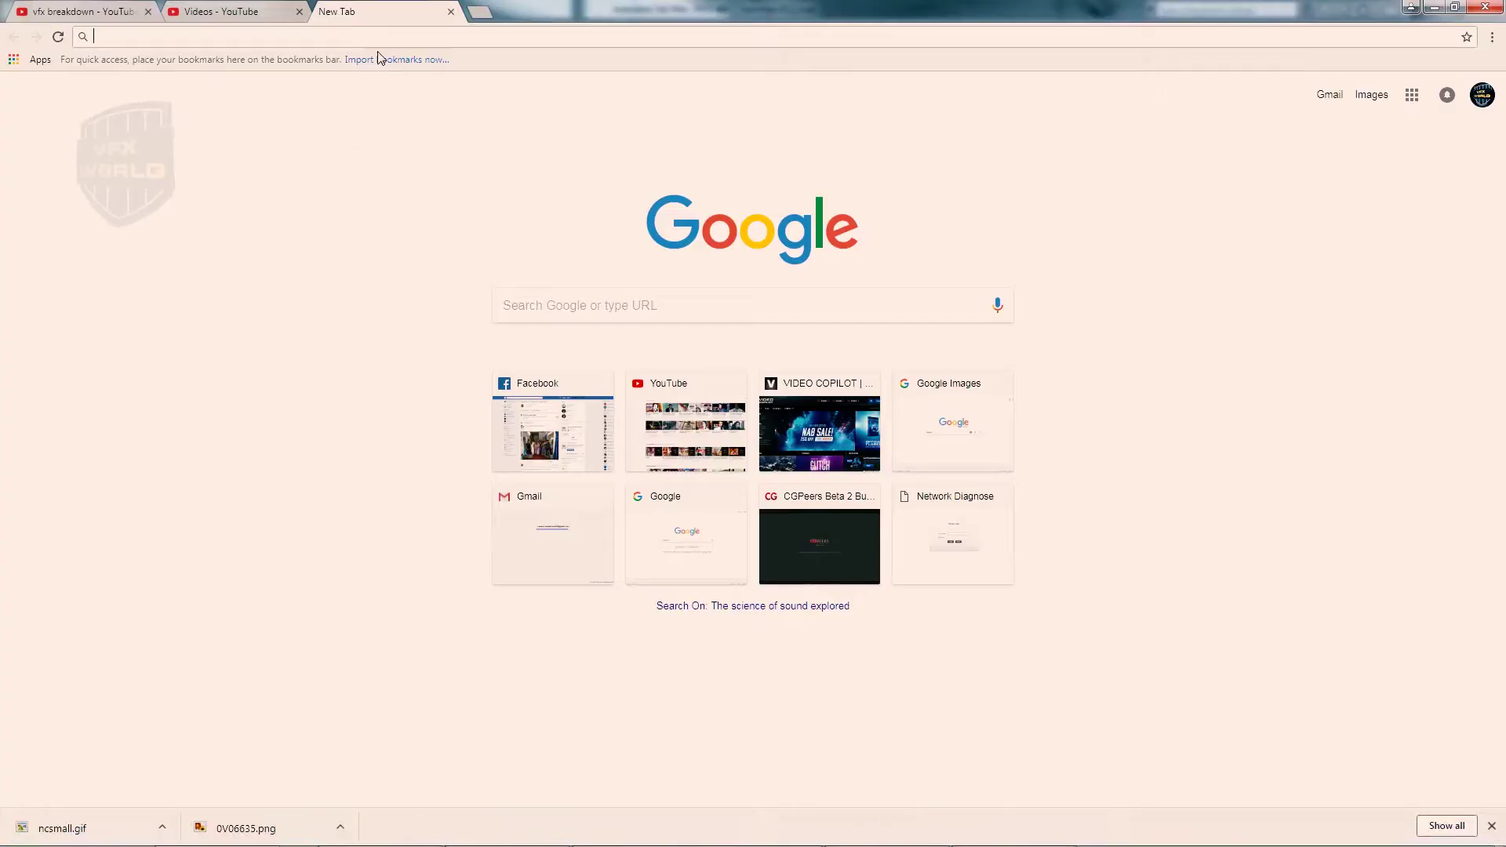
- Search images for 'leather textu' and open a brown leather image in a new tab
type("leather te")
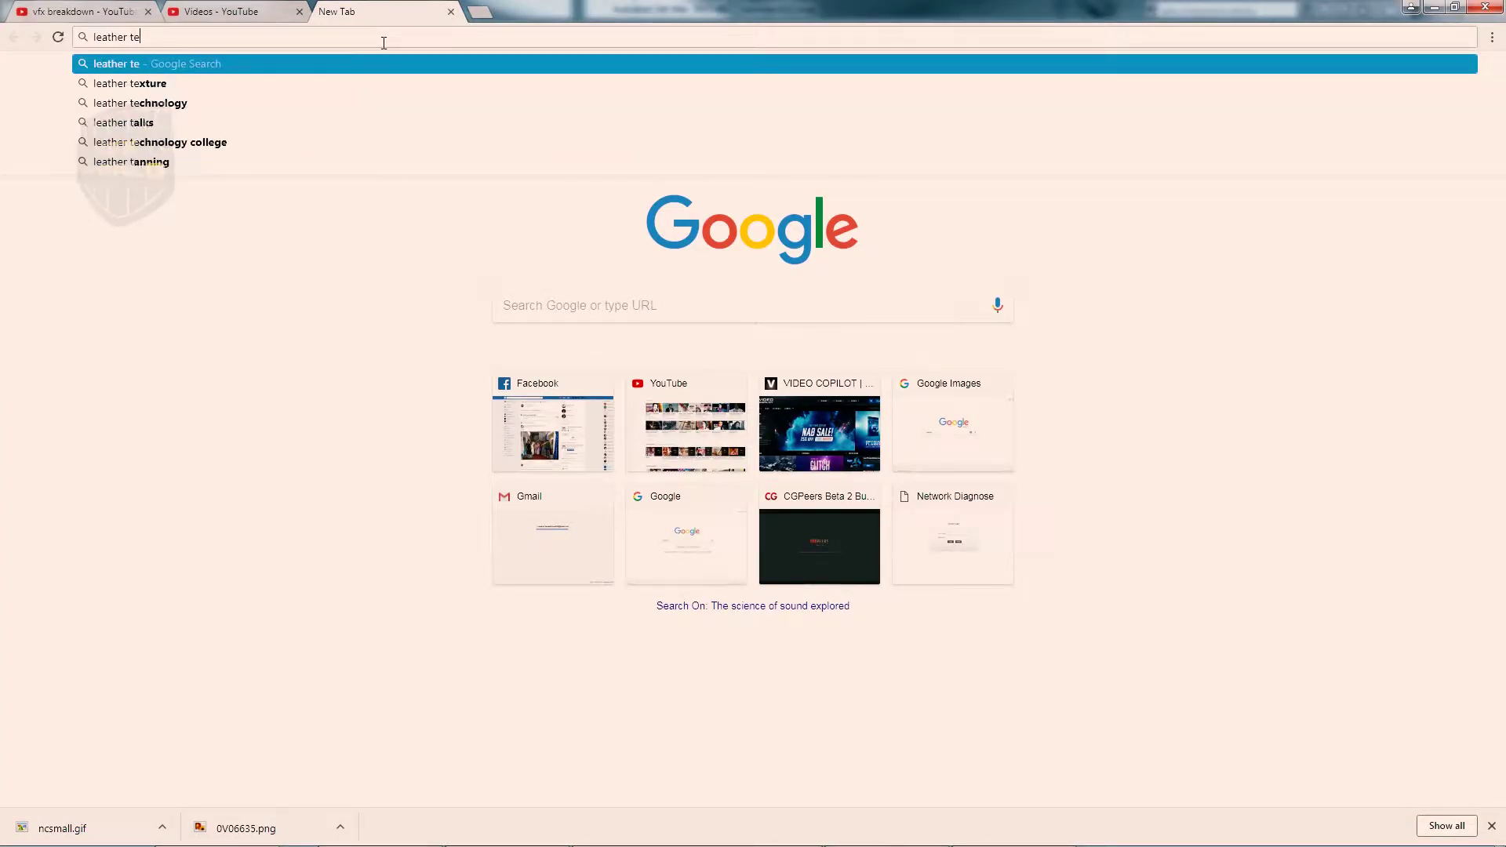
type("xture")
key("Return")
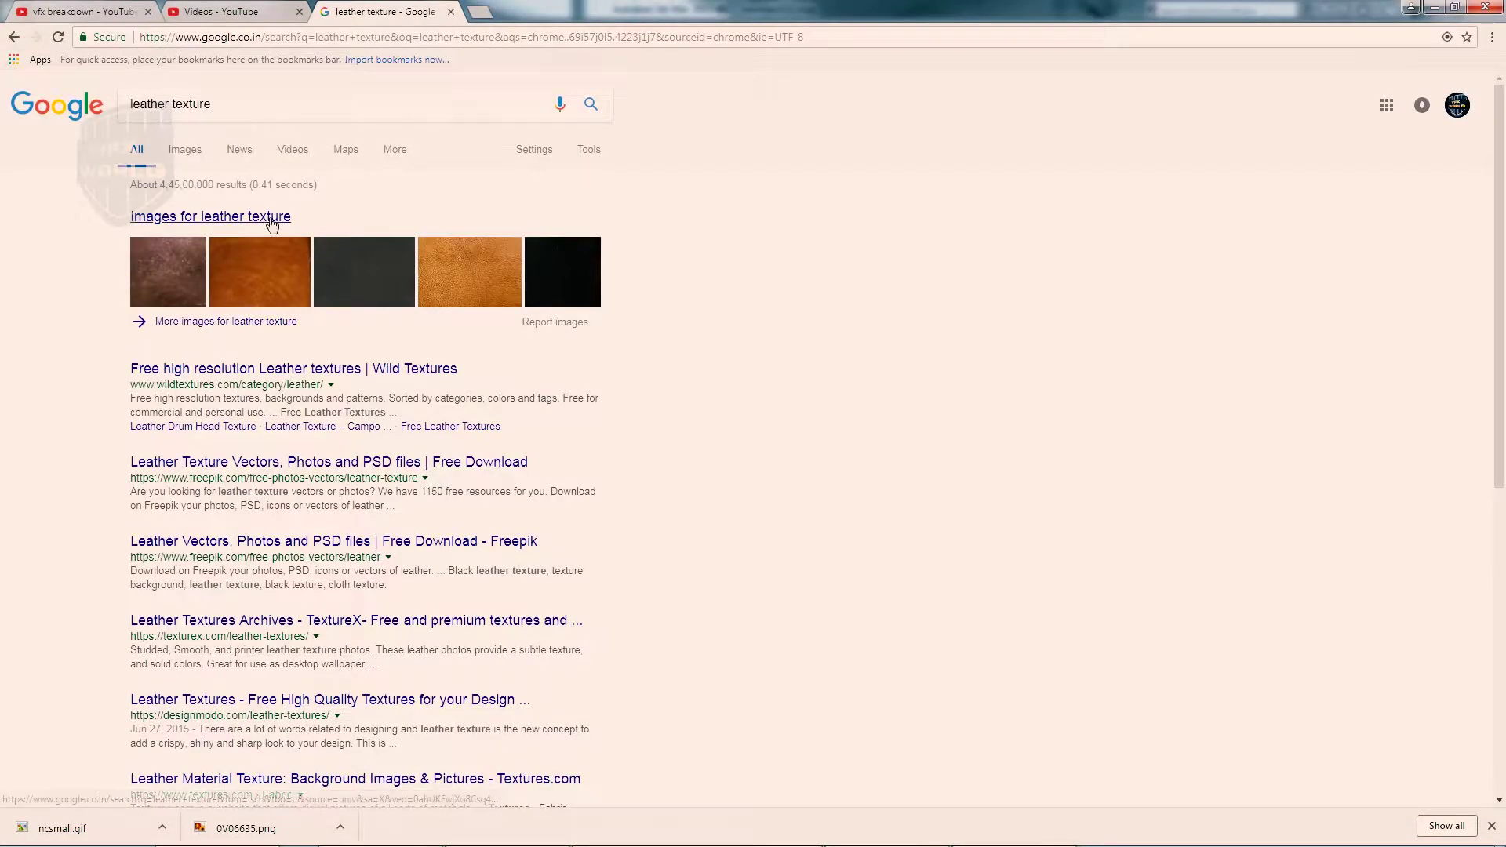
left_click(265, 218)
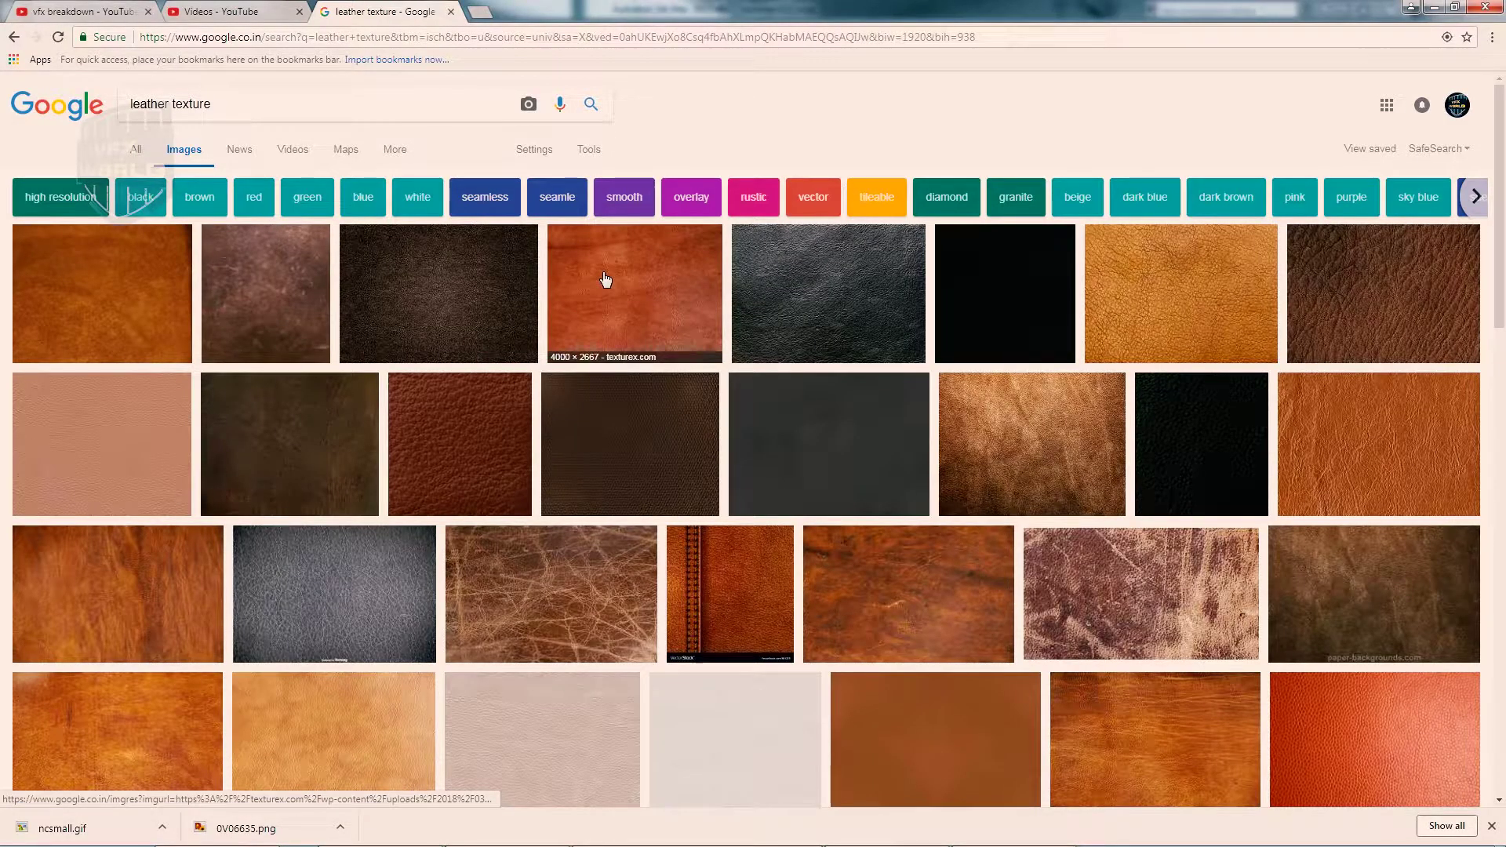
scroll(605, 280, "down", 1)
right_click(608, 228)
left_click(632, 235)
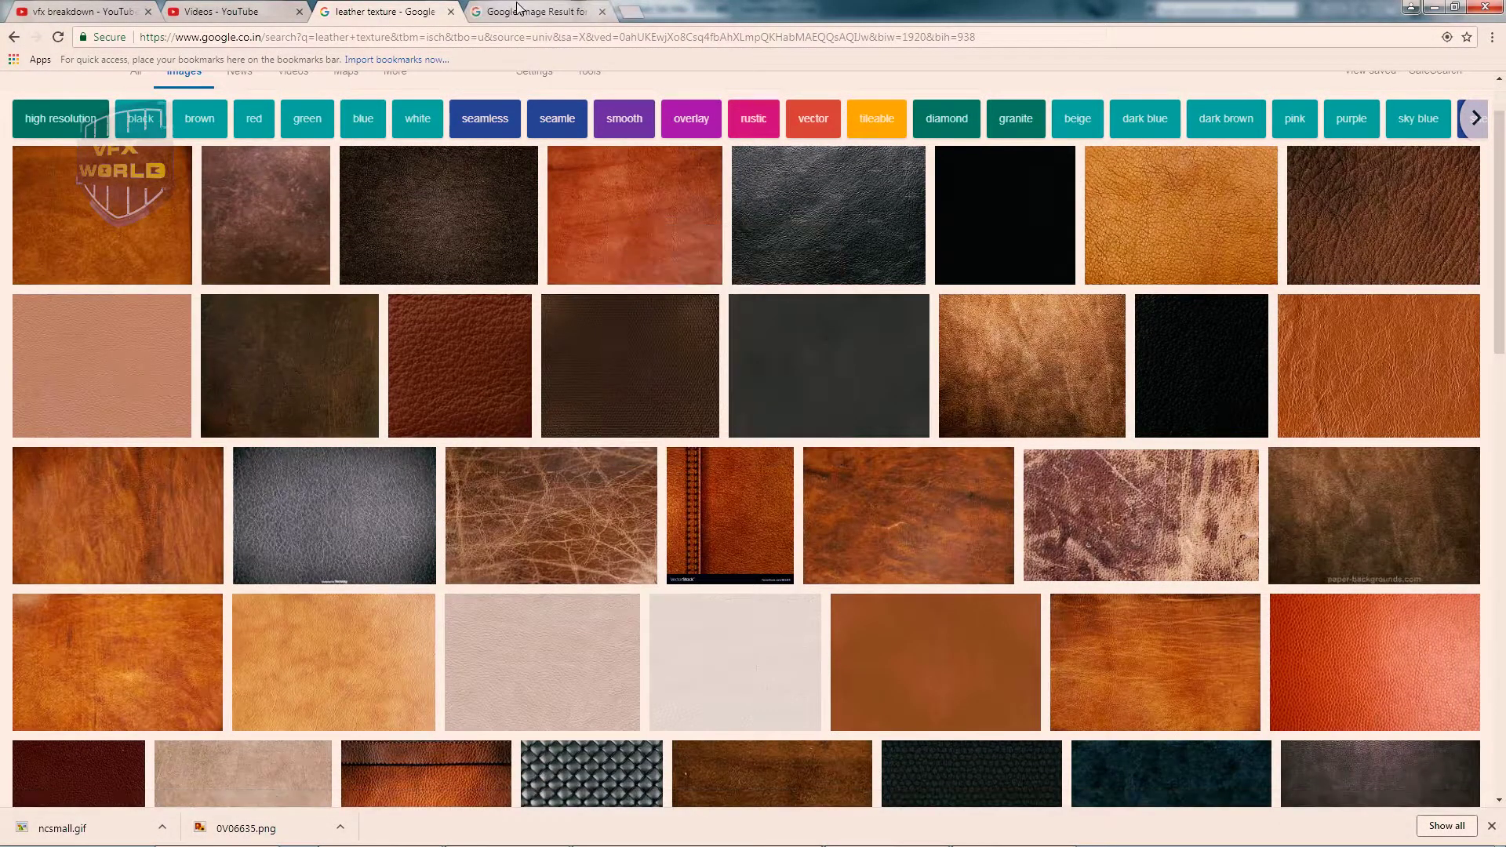
- Browse between the large leather image, its source page and the leather texture results
key("ctrl+Tab")
right_click(514, 330)
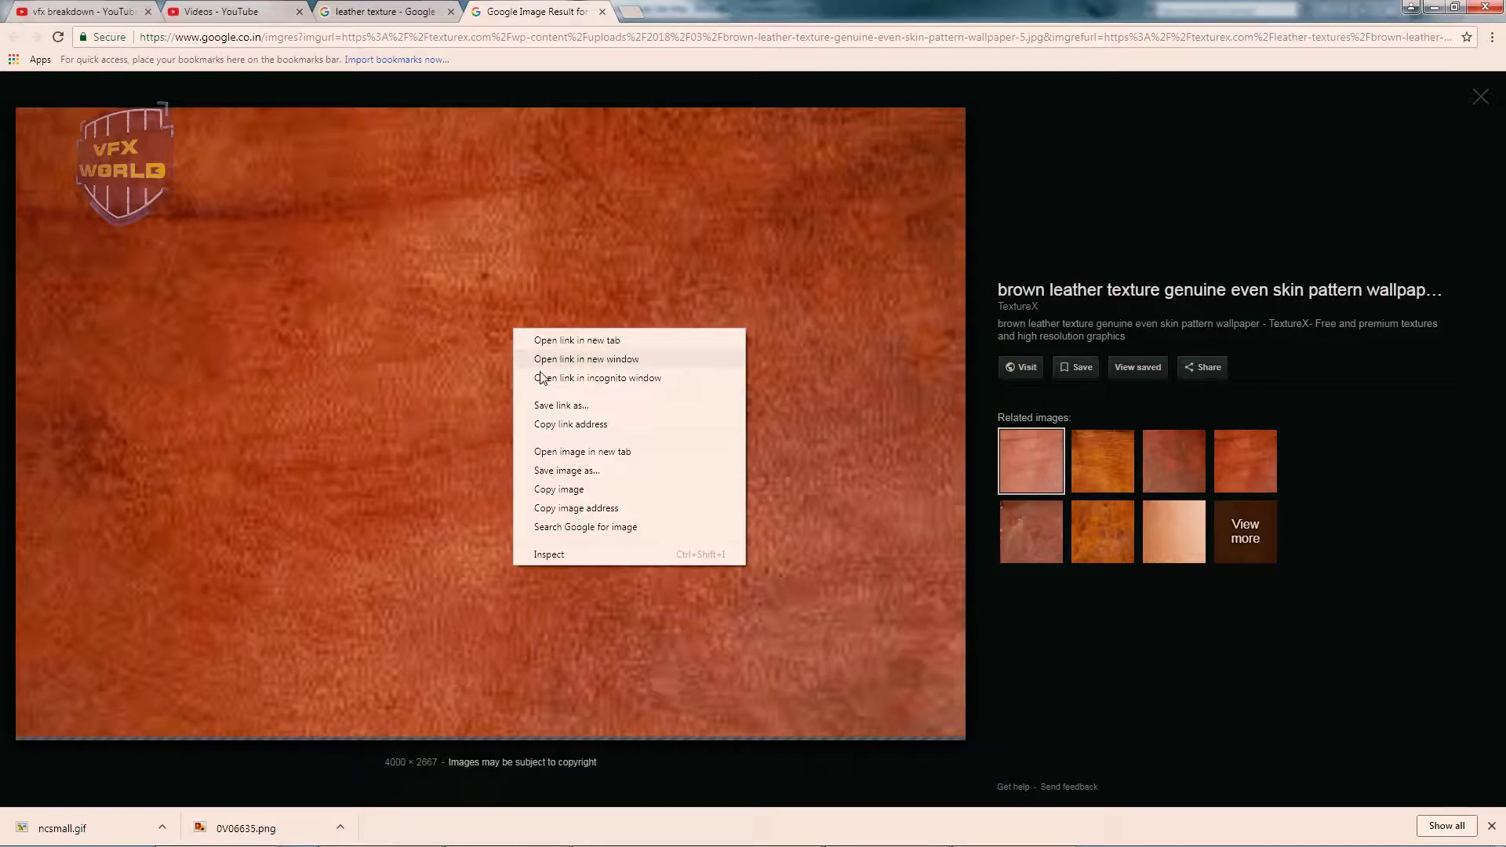
left_click(571, 342)
key("ctrl+shift+Tab")
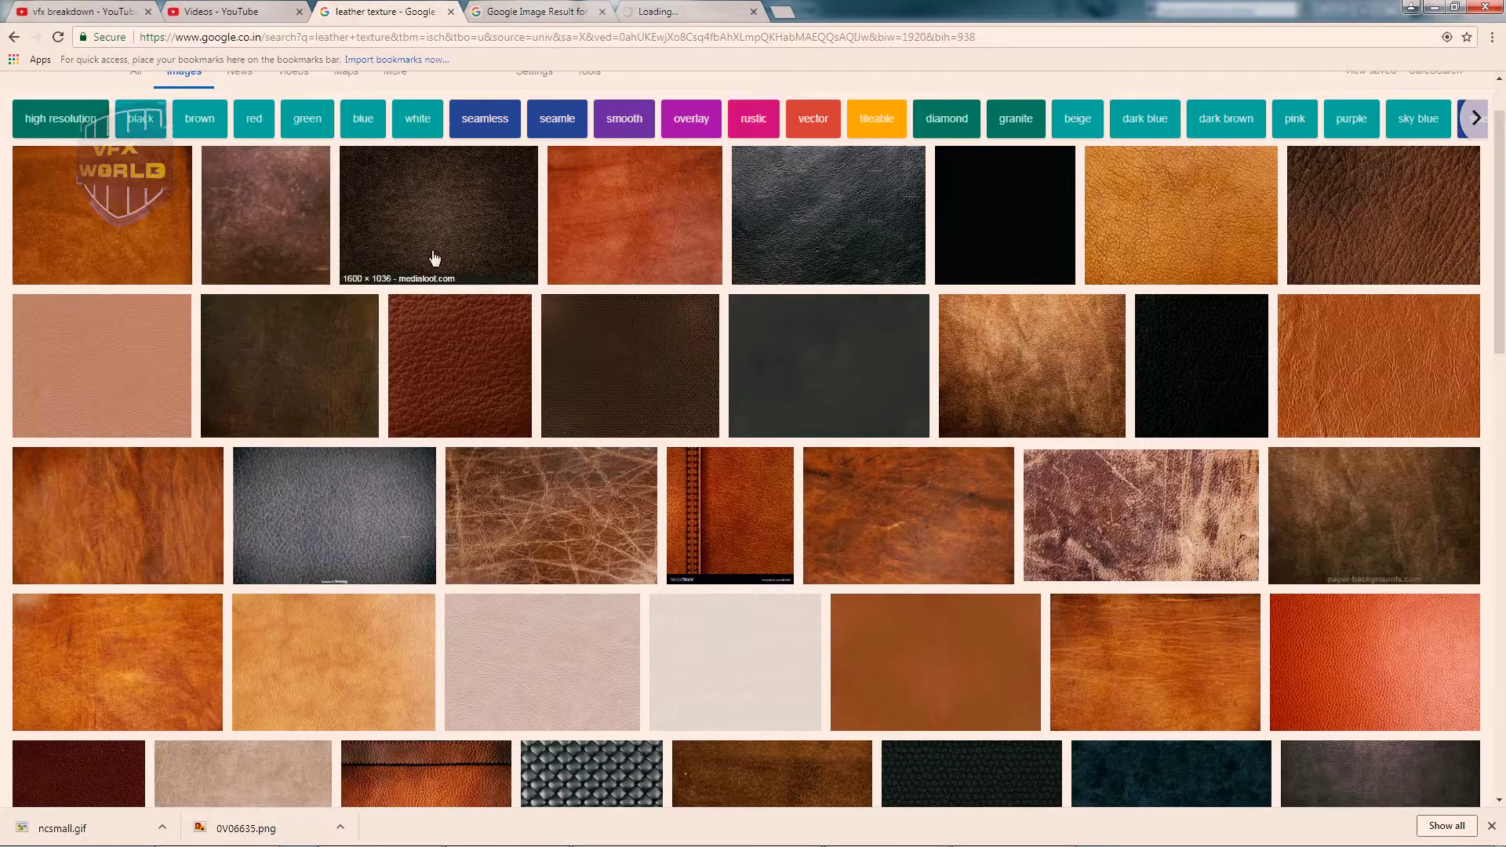
scroll(434, 259, "down", 5)
scroll(434, 259, "down", 1)
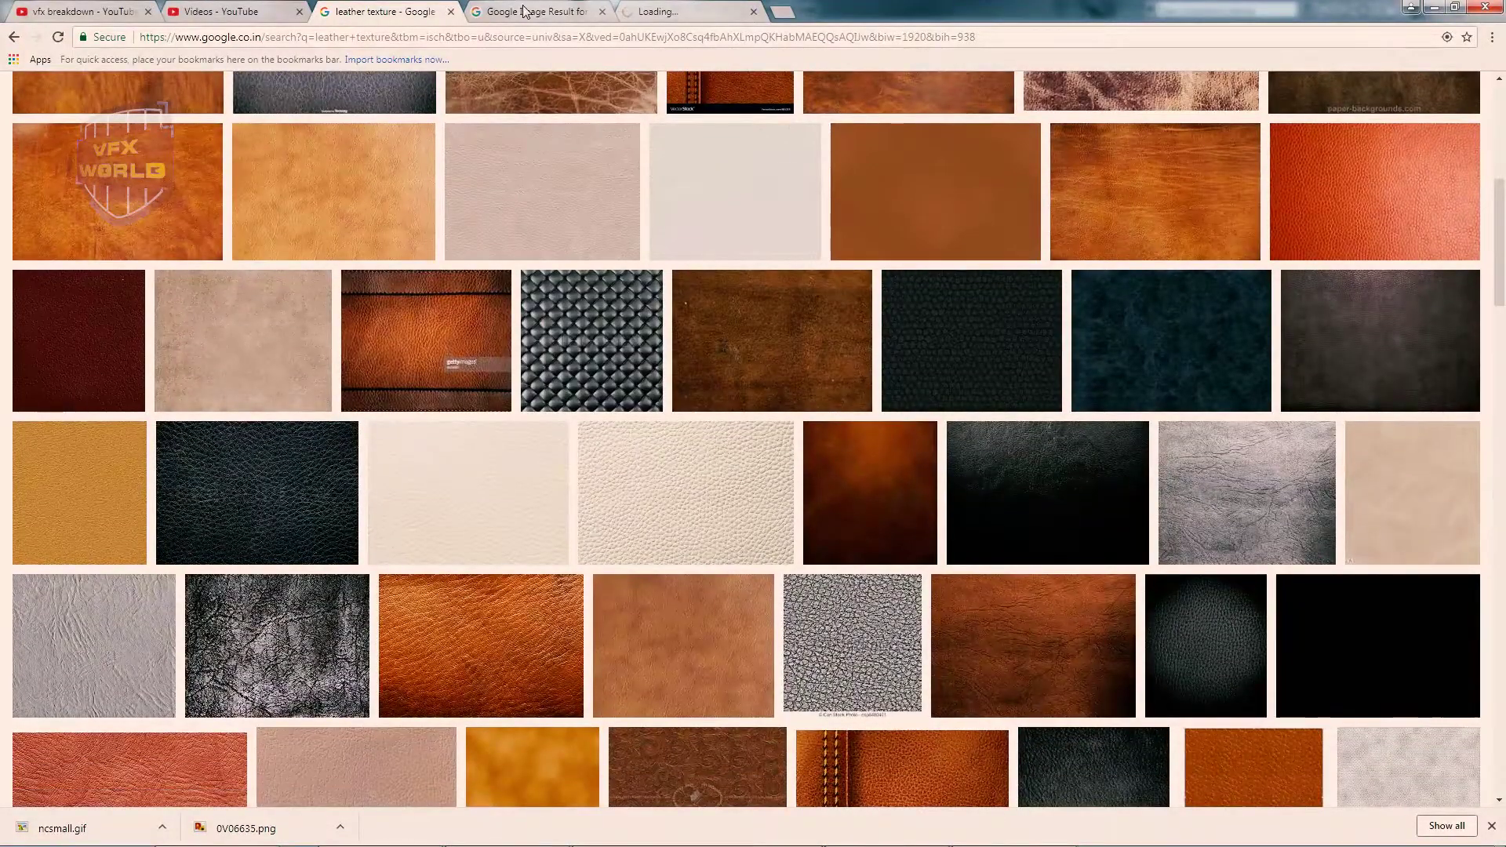
key("ctrl+Tab")
left_click(350, 6)
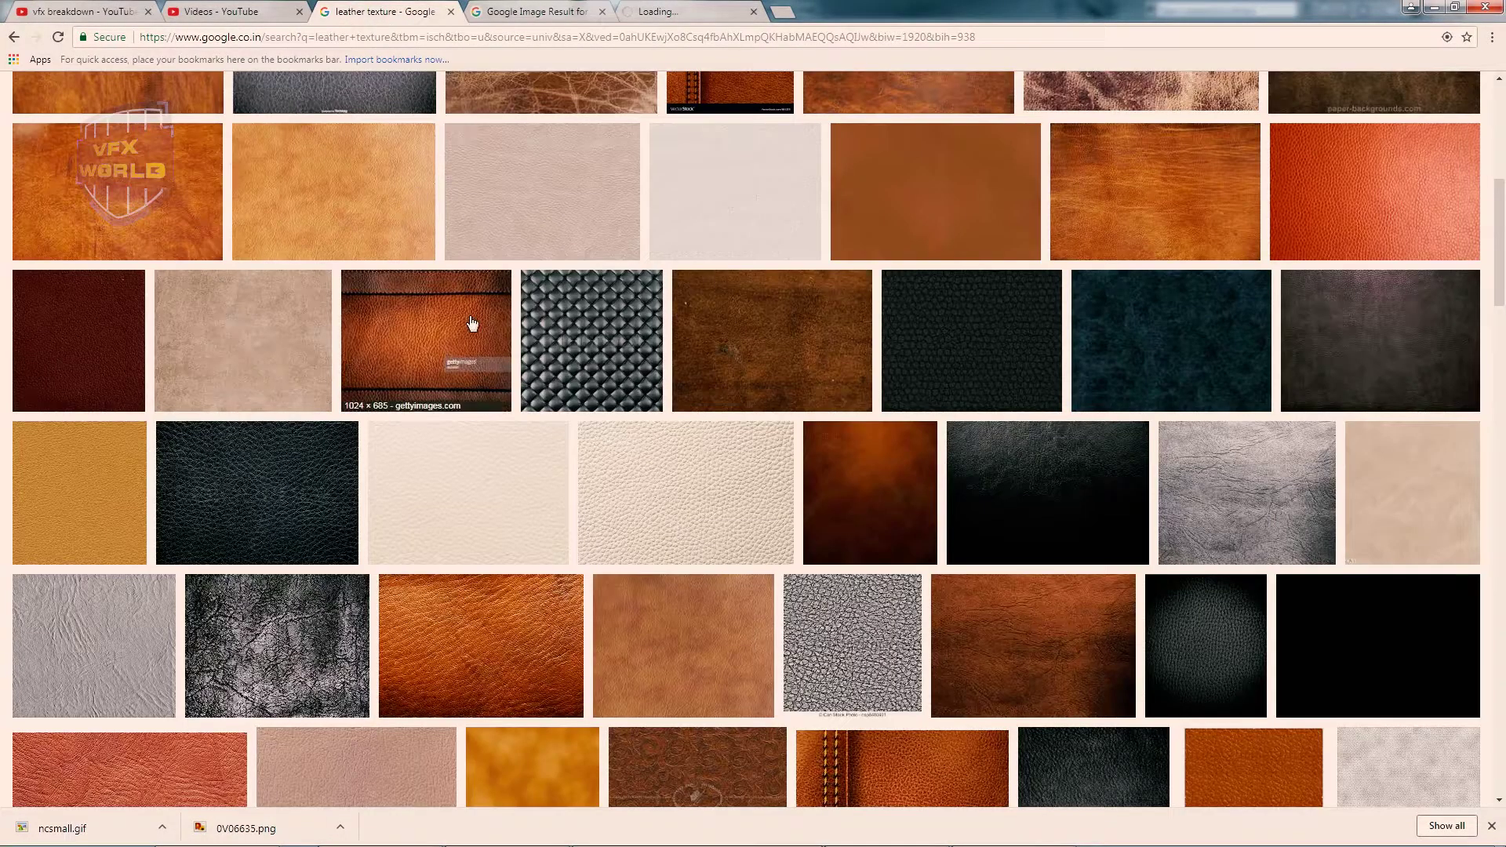
scroll(471, 325, "down", 2)
scroll(472, 325, "down", 1)
scroll(471, 324, "down", 2)
left_click(644, 9)
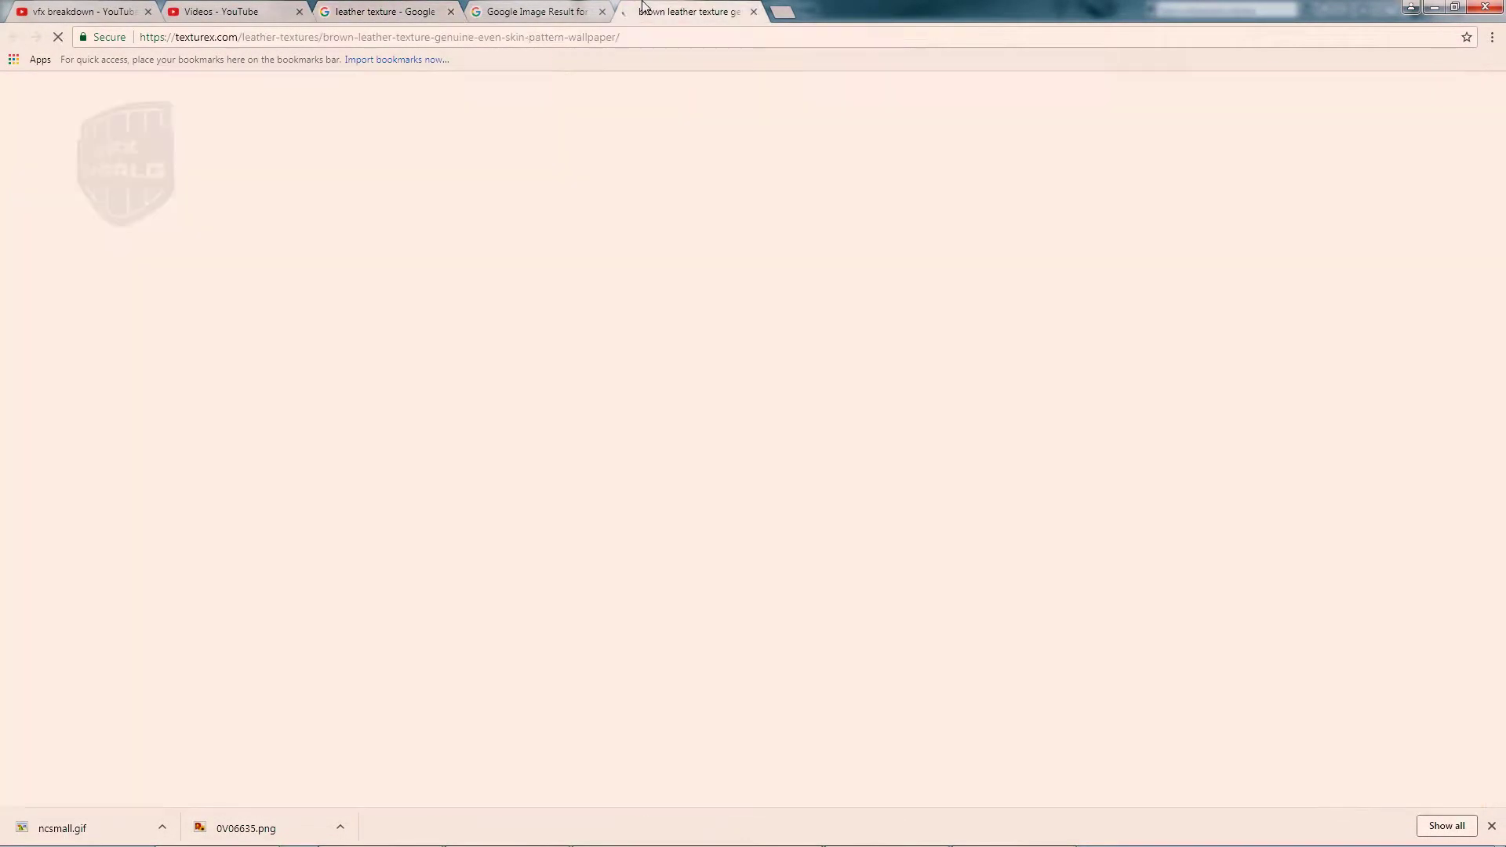
left_click(546, 12)
- Save the brown leather image to the G: drive, close the source tab, and return to 3ds Max
right_click(531, 373)
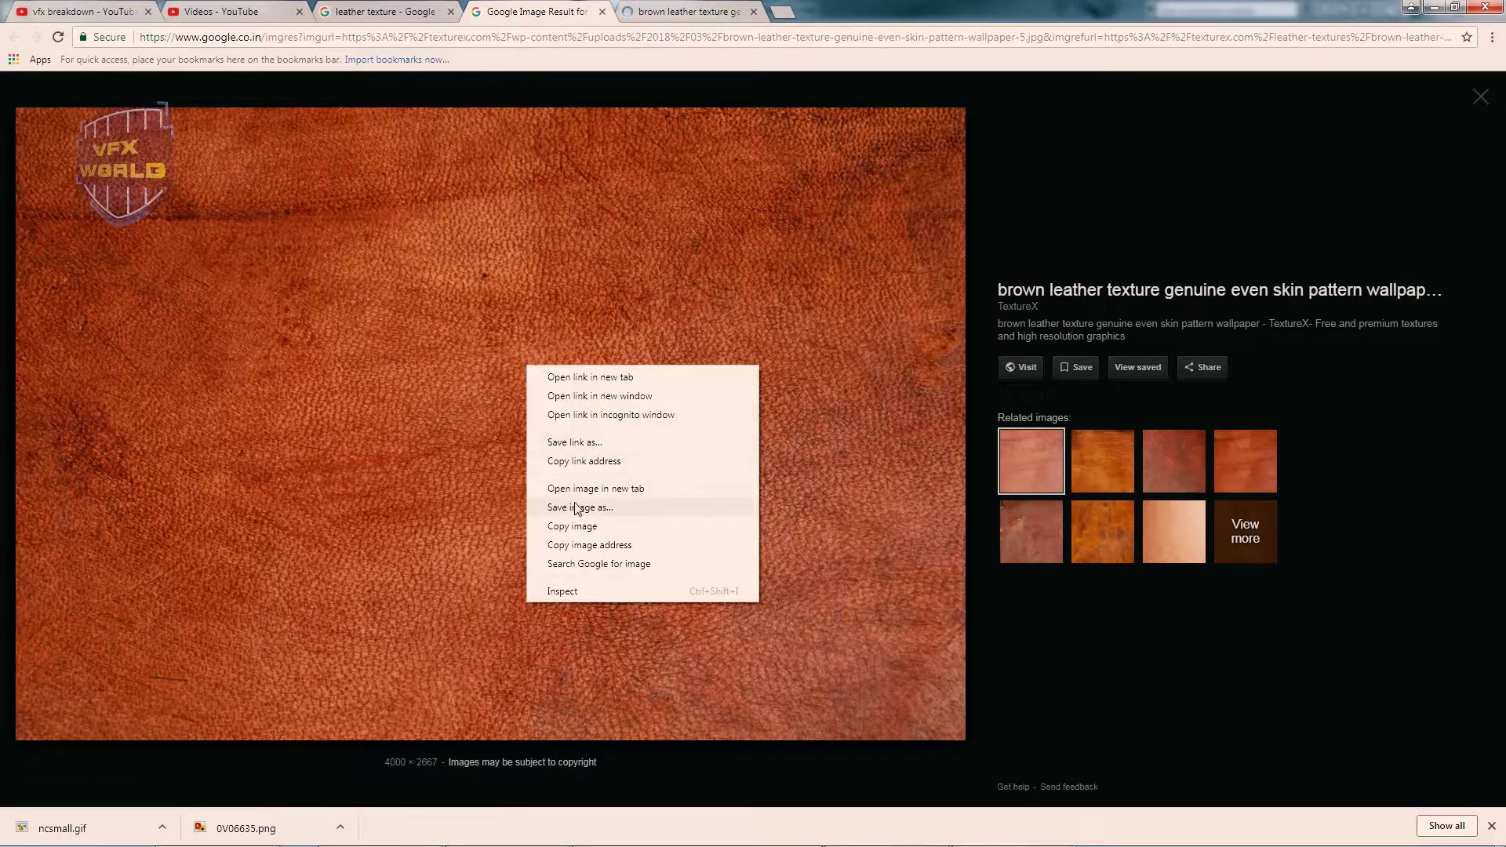
left_click(570, 505)
left_click(86, 372)
left_click(1372, 820)
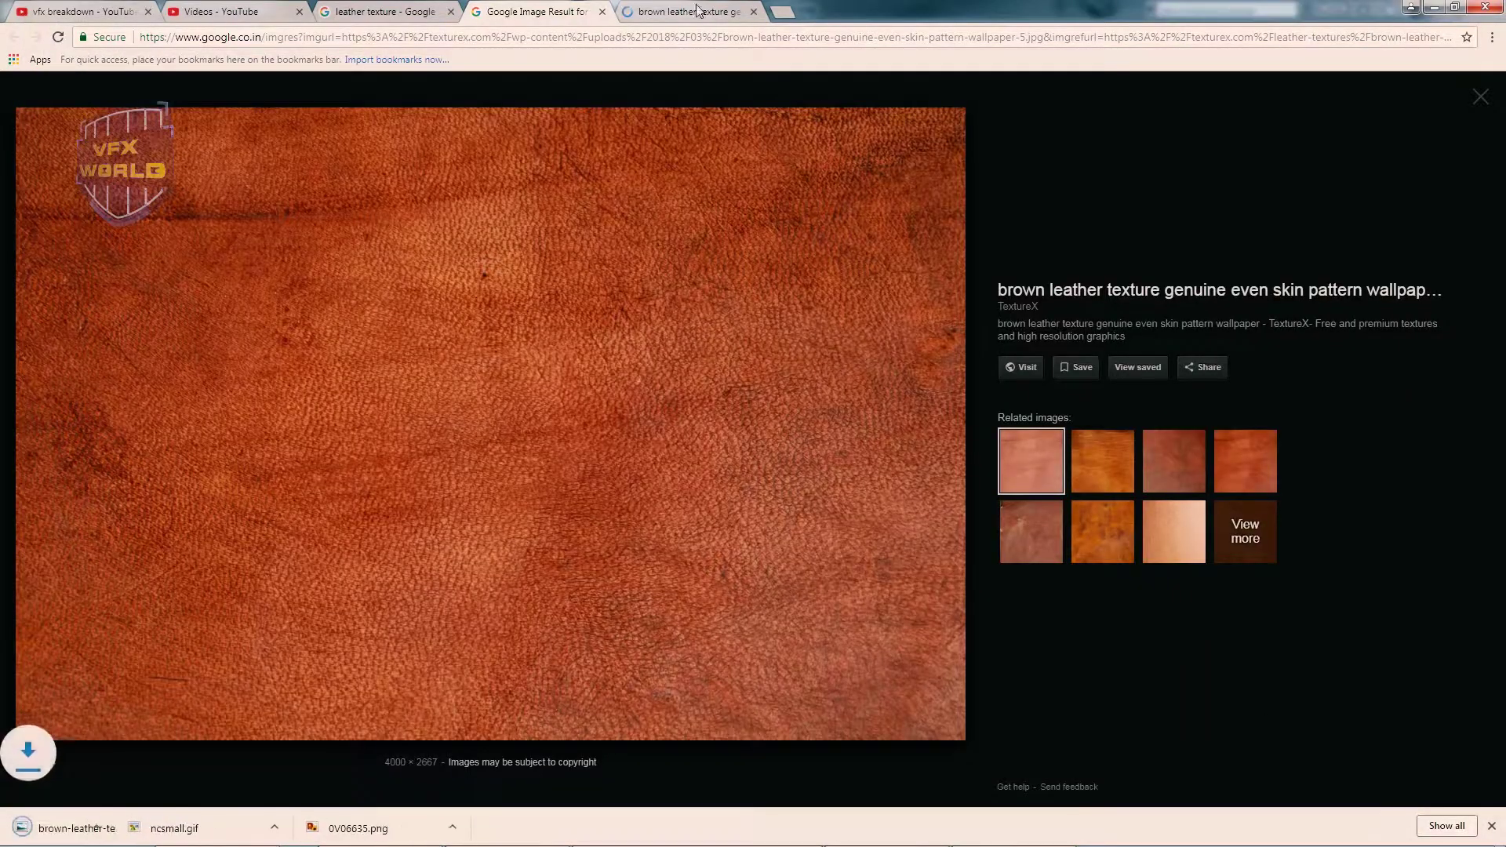
left_click(690, 11)
left_click(757, 12)
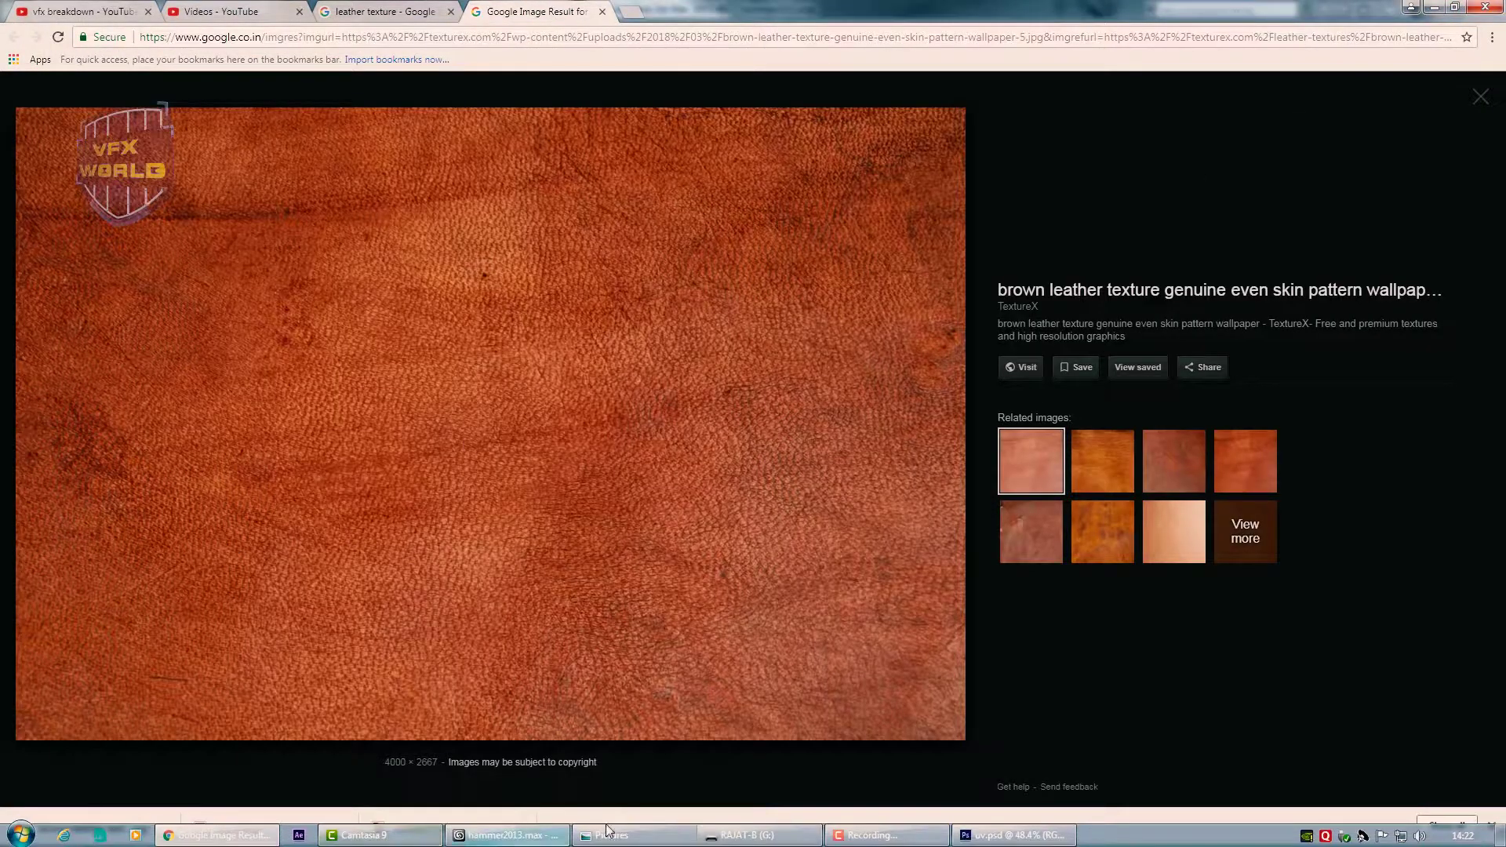
left_click(508, 836)
- Turn 02 - Default into a VRayMtl with the saved brown leather bitmap as diffuse
left_click(1291, 336)
scroll(436, 437, "down", 3)
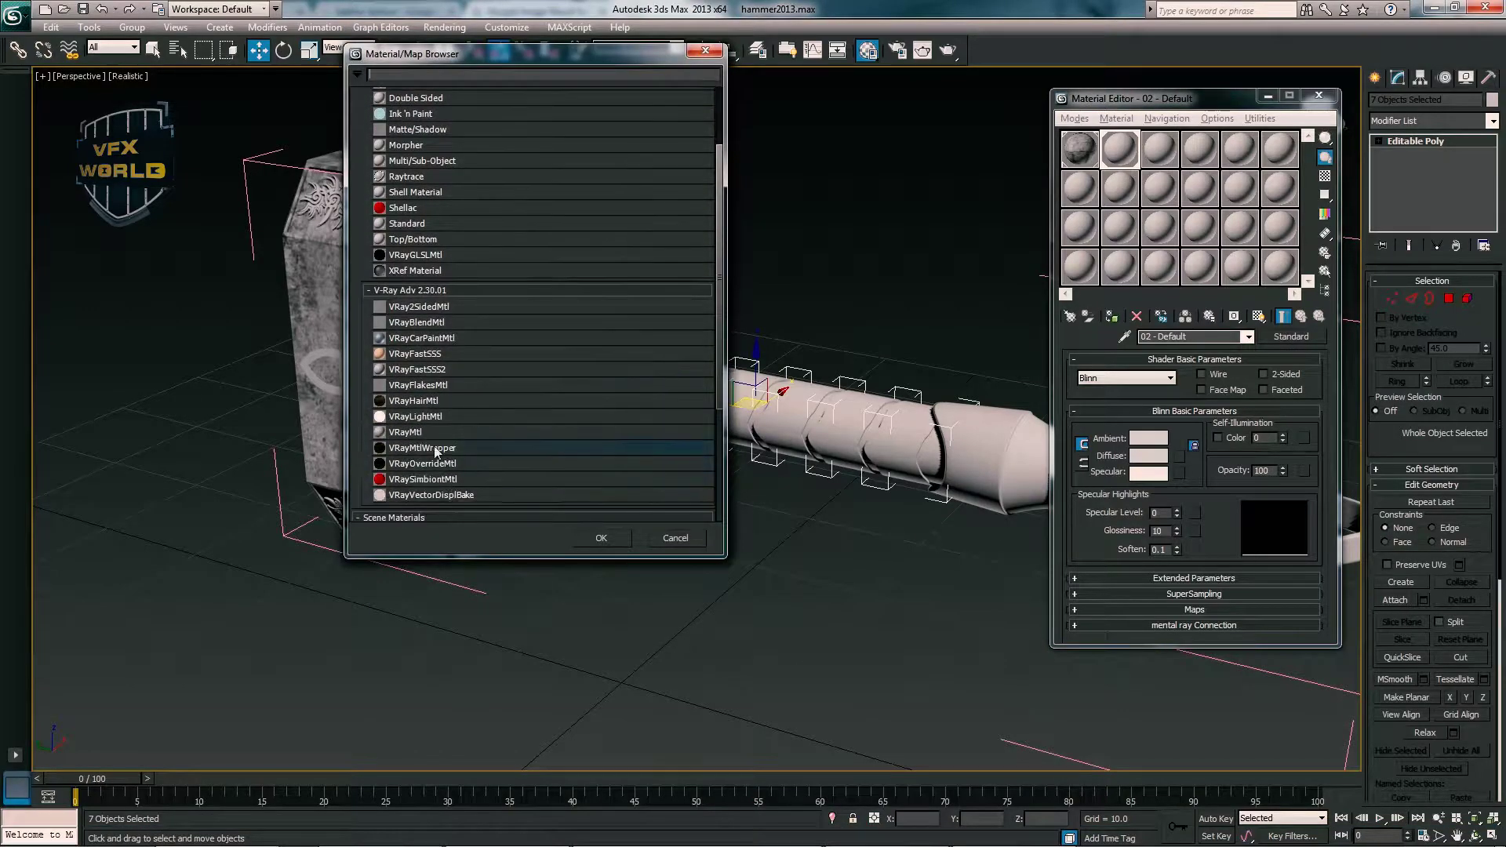
double_click(437, 440)
left_click(1189, 441)
scroll(469, 182, "up", 3)
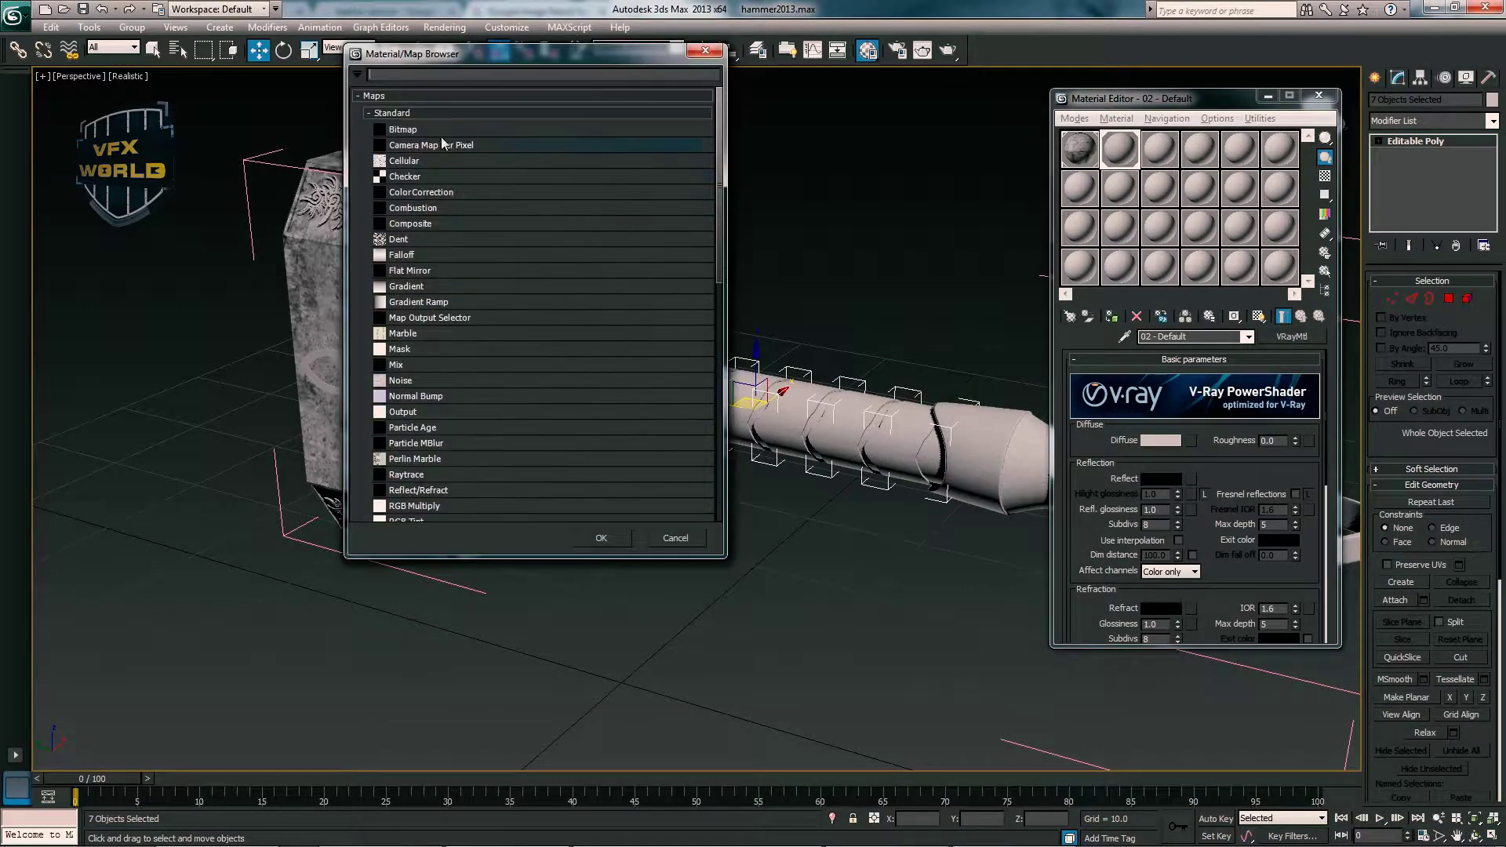
double_click(439, 139)
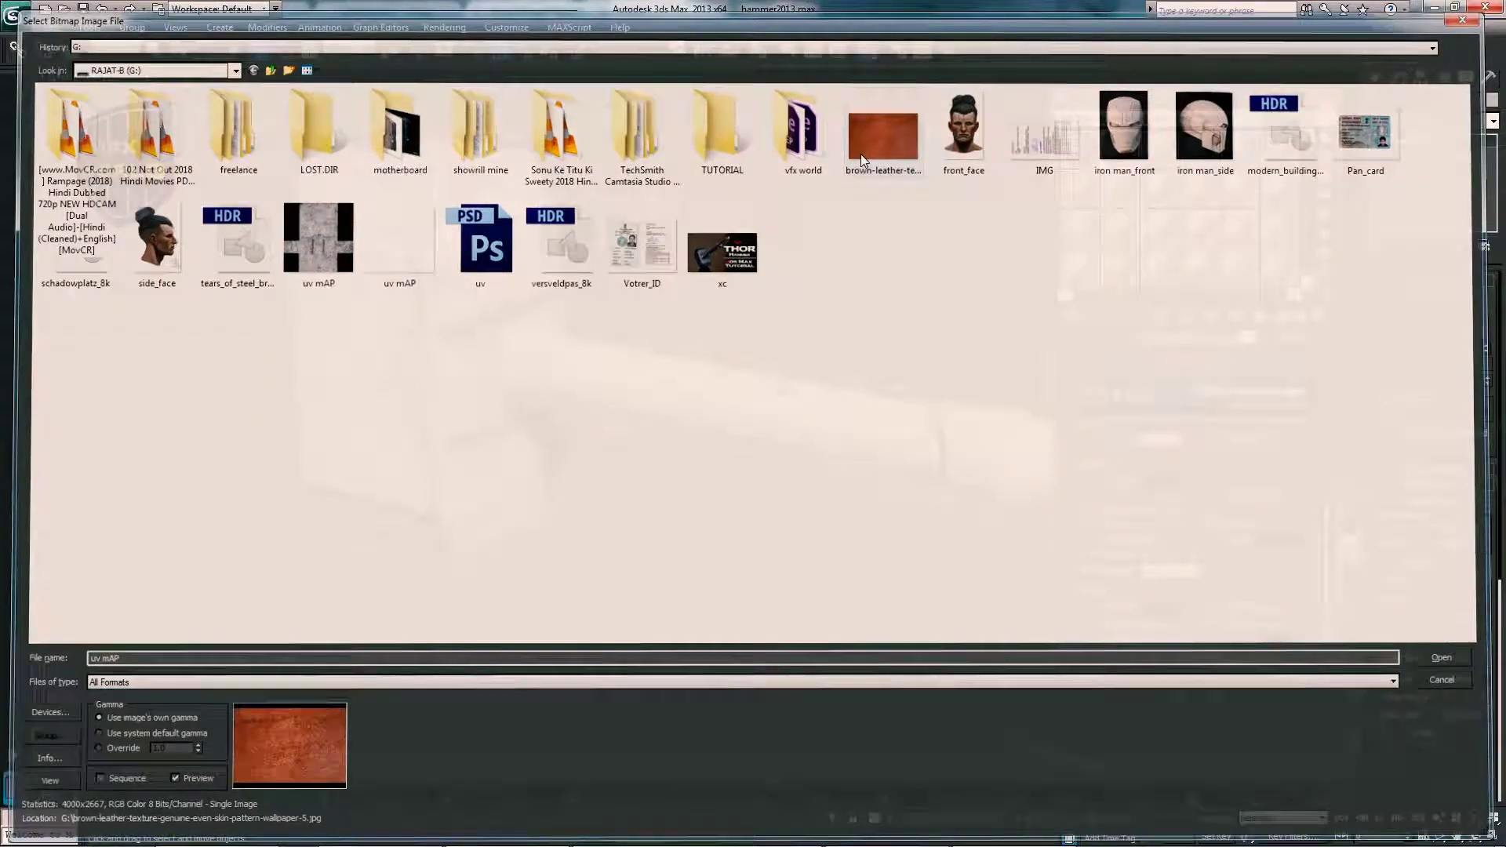
double_click(860, 154)
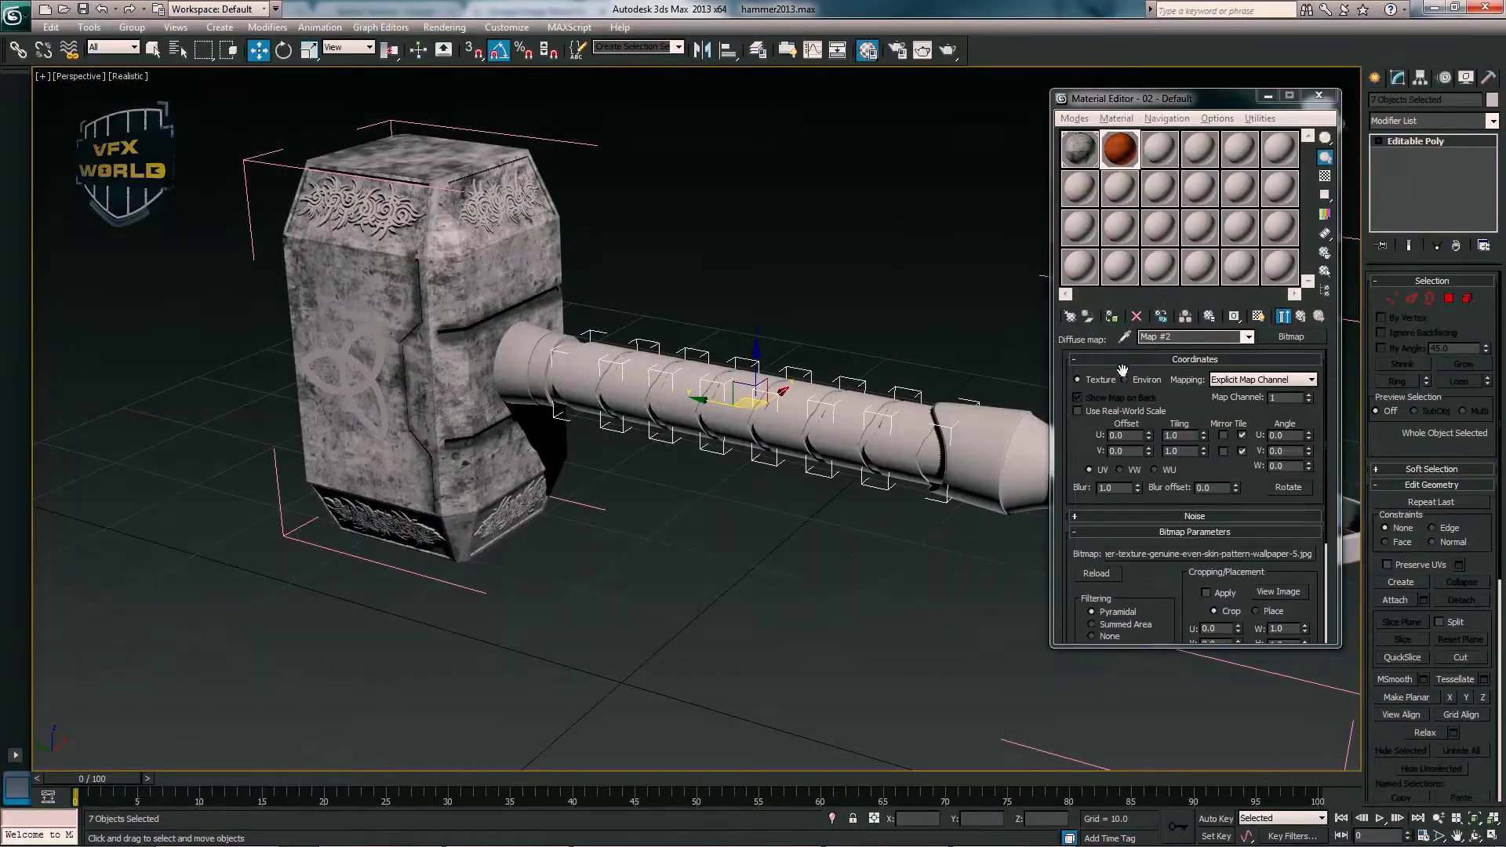
left_click(1300, 317)
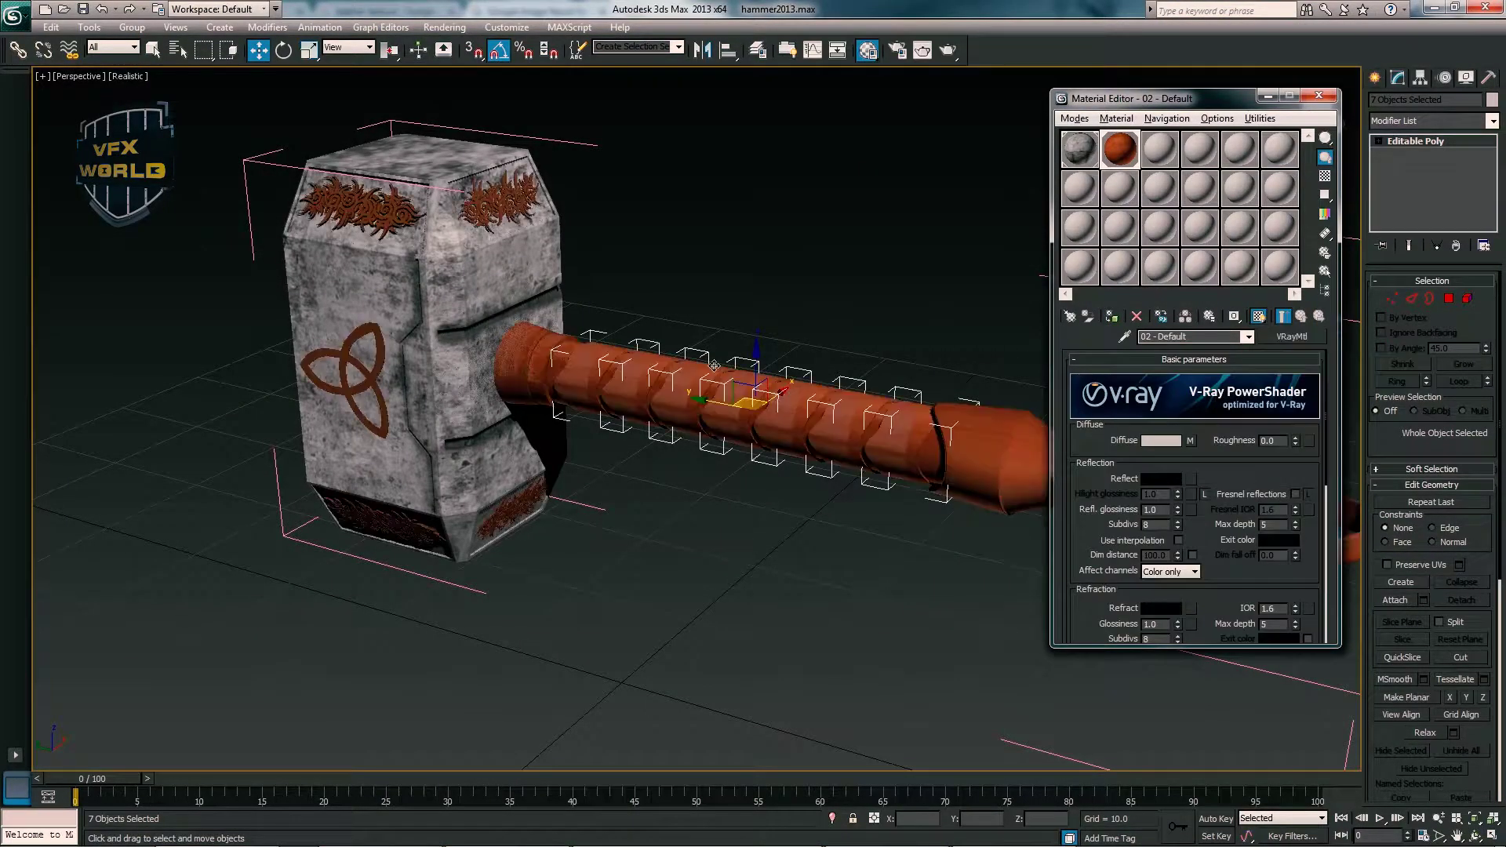
- Apply the 03 - Default material to the handle end cap and the collar near the head
mouse_move(597, 369)
middle_mouse_down("alt")
mouse_move(665, 366)
mouse_move(624, 366)
middle_mouse_up("alt")
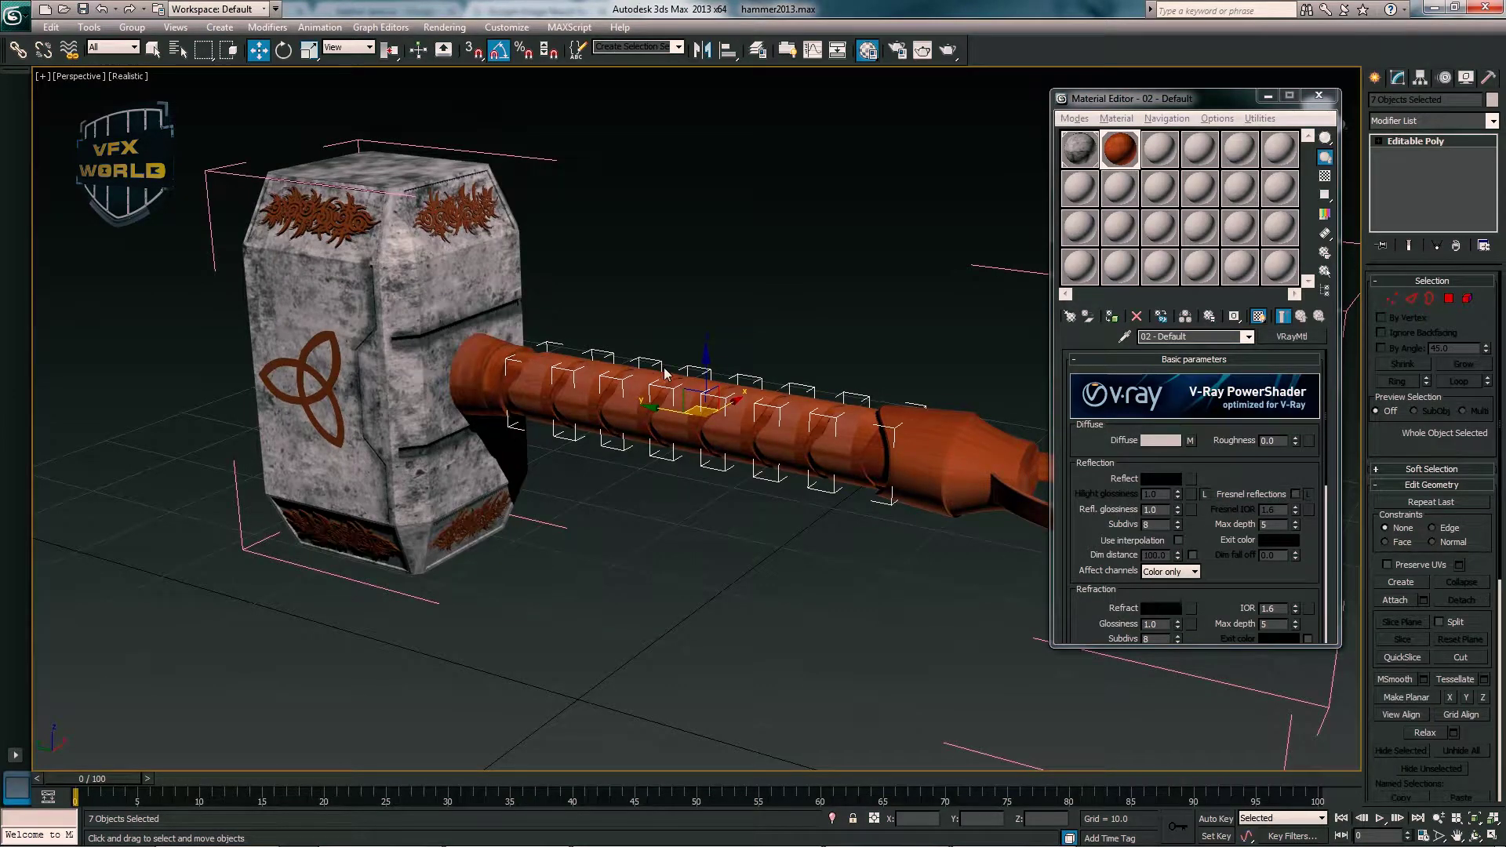
left_click(1158, 154)
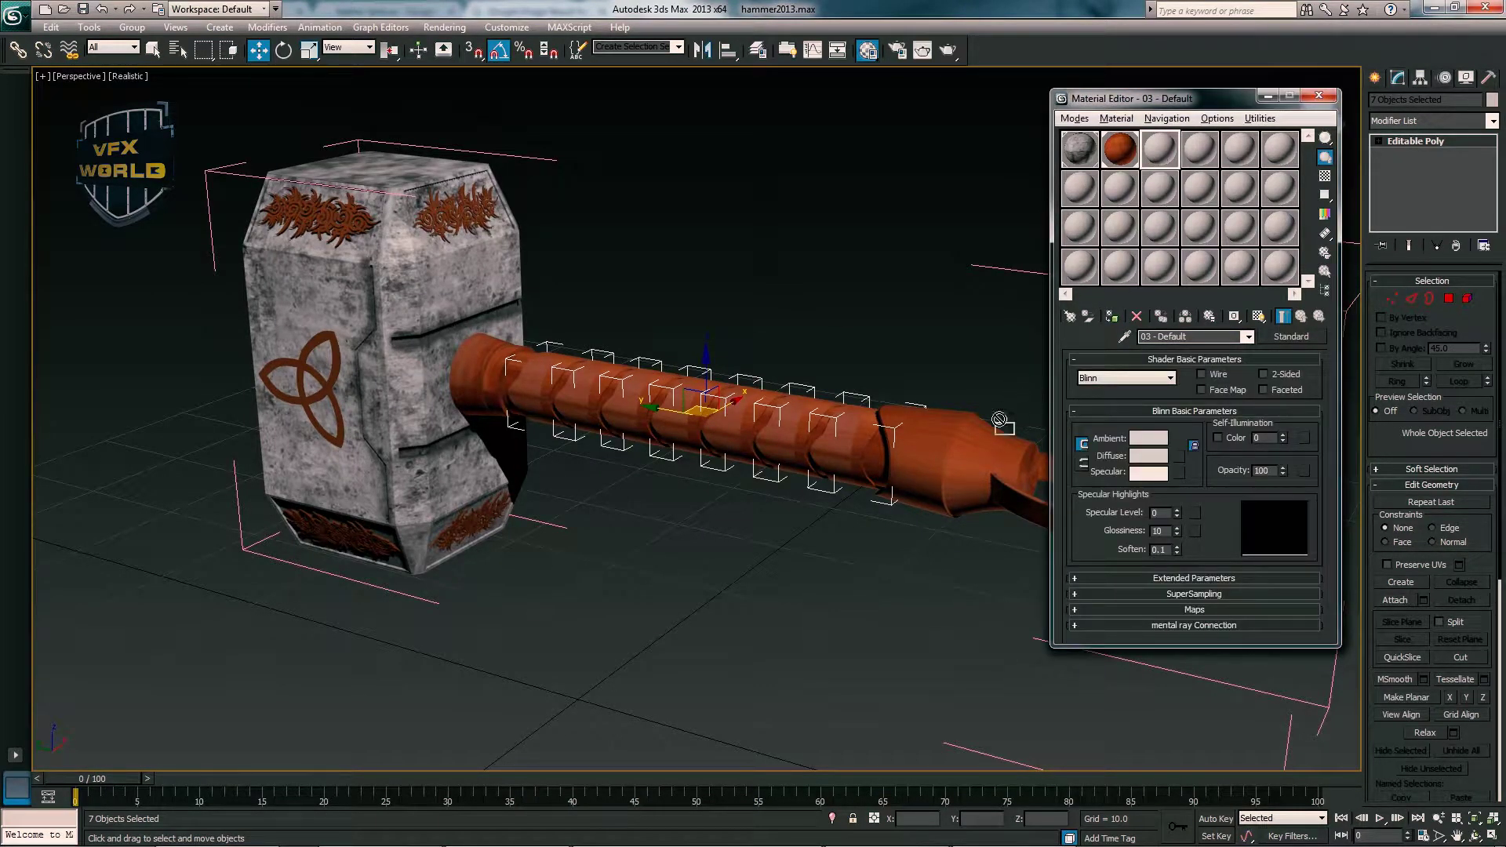
left_click_drag(999, 420, 973, 446)
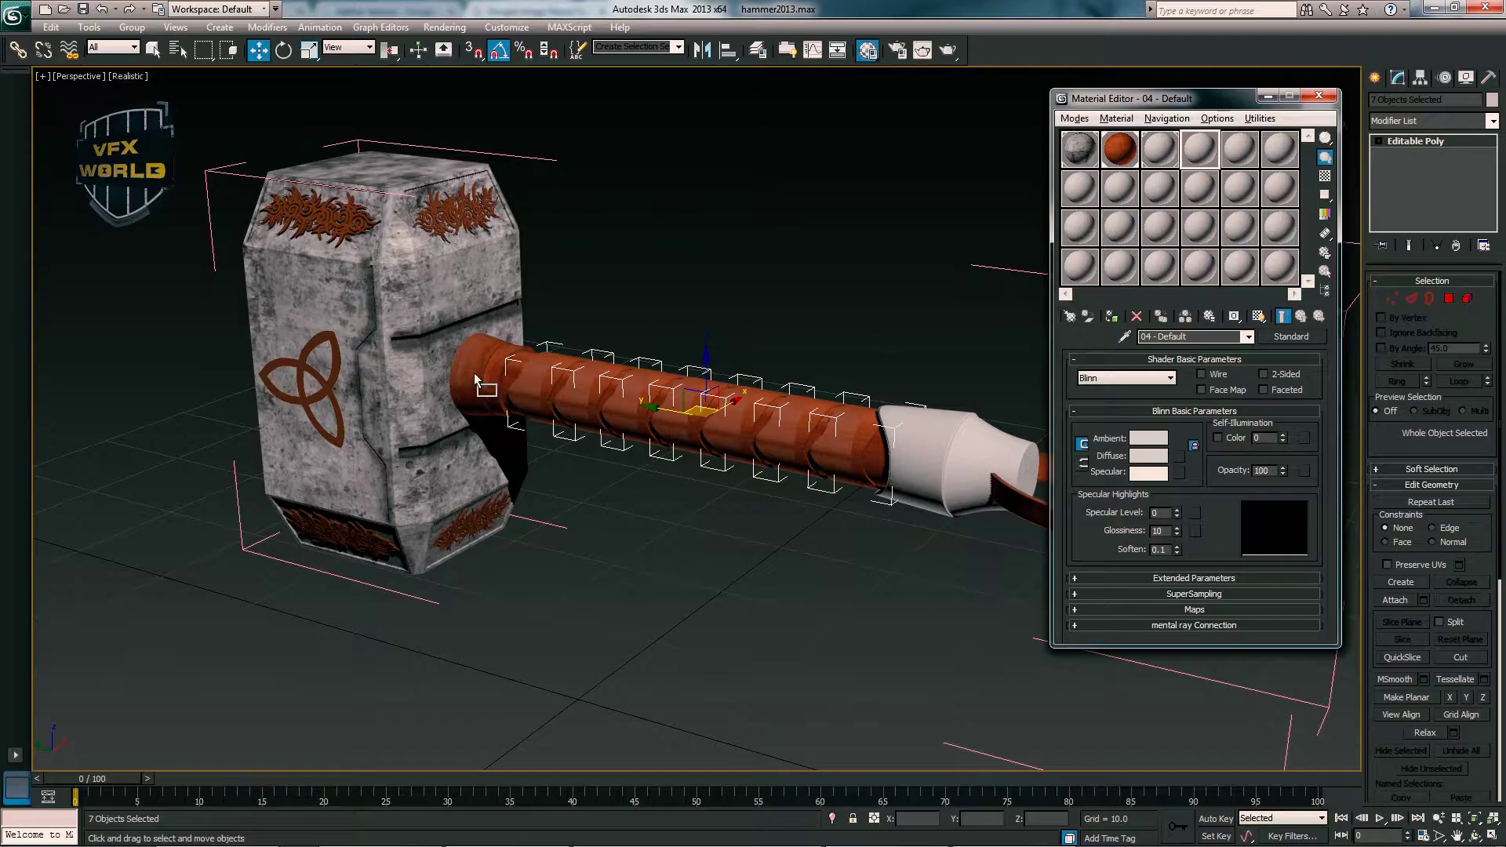
left_click_drag(474, 379, 475, 381)
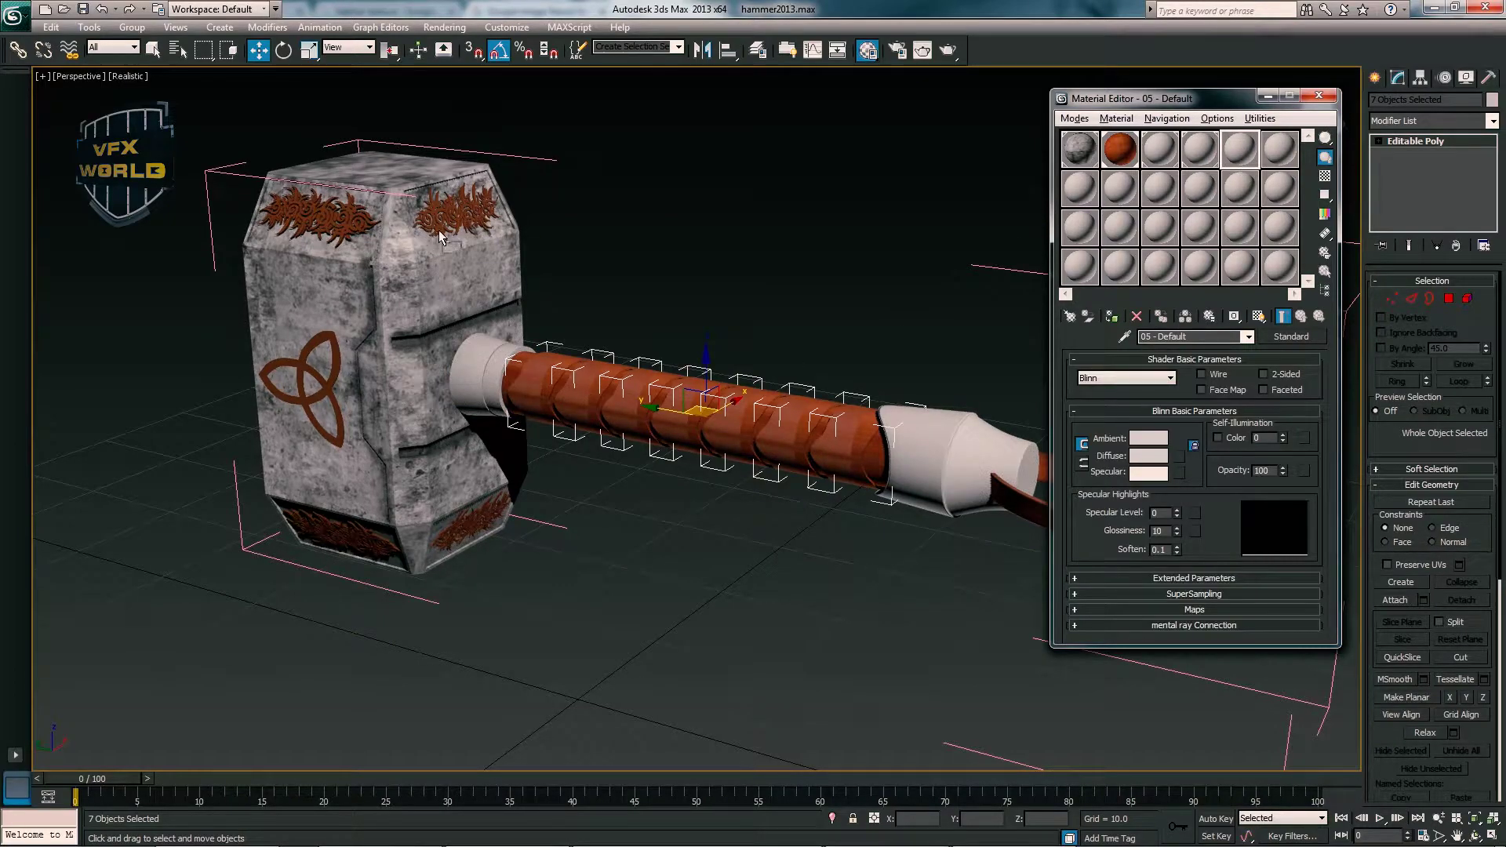
scroll(471, 298, "up", 5)
scroll(487, 318, "up", 4)
- Activate the 06 - Default material slot and select the leather wrap band on the handle
left_click(556, 284)
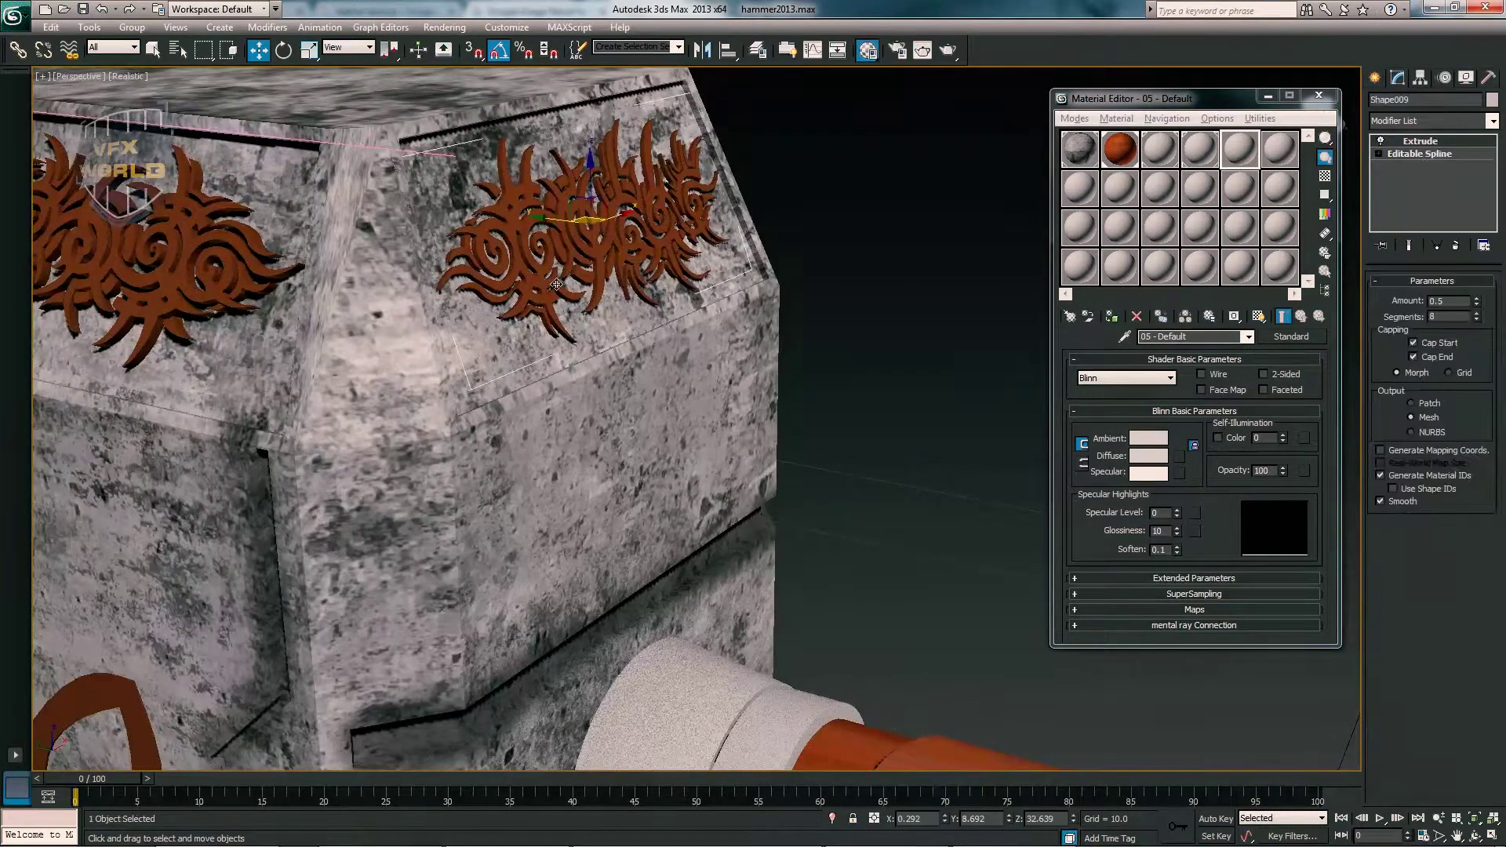
scroll(556, 283, "down", 2)
scroll(580, 338, "down", 4)
scroll(609, 398, "down", 3)
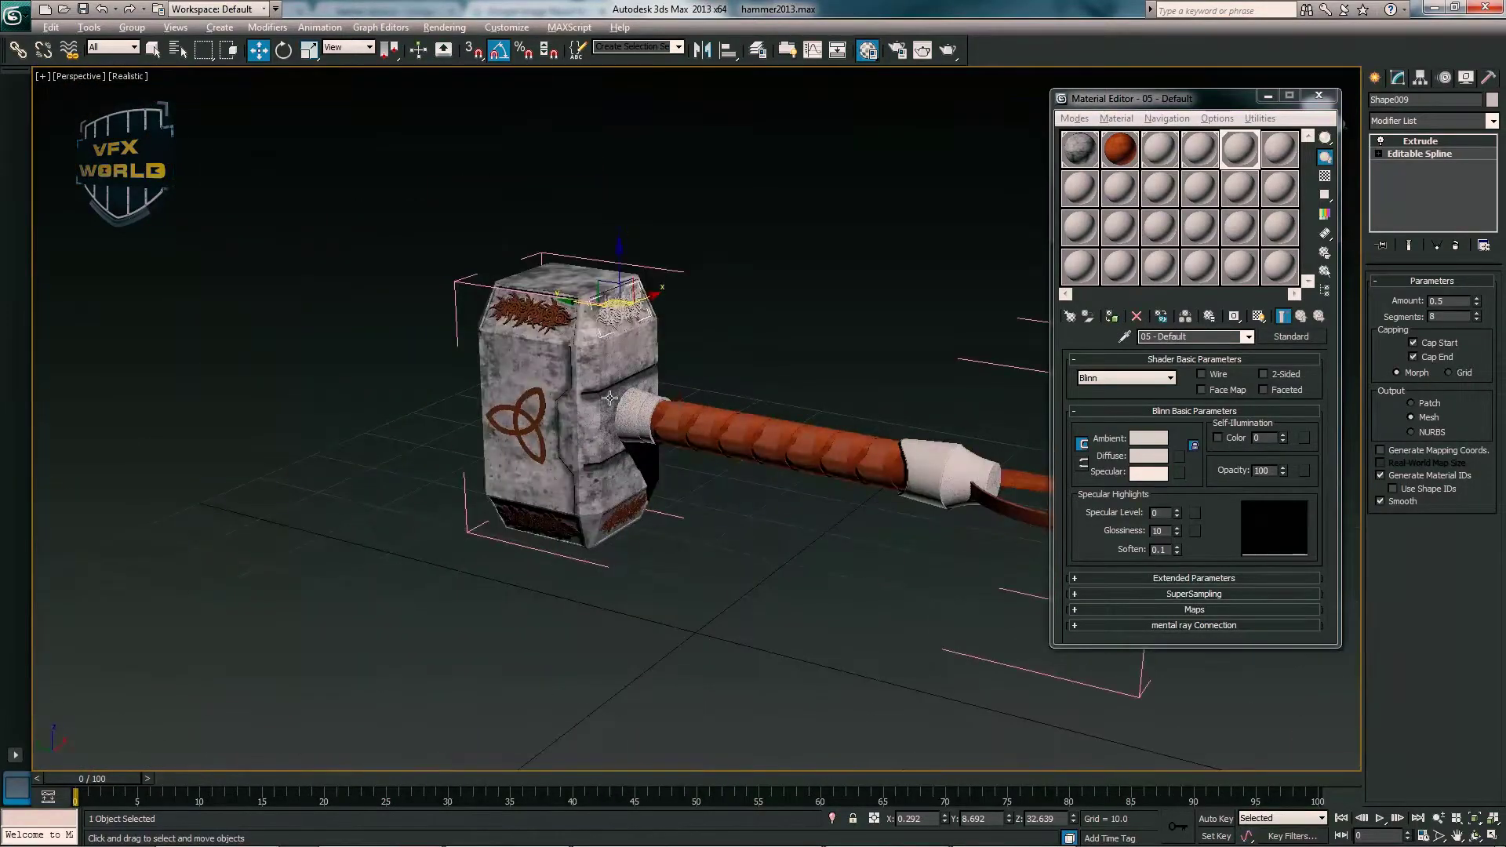
scroll(612, 429, "up", 5)
left_click(1282, 155)
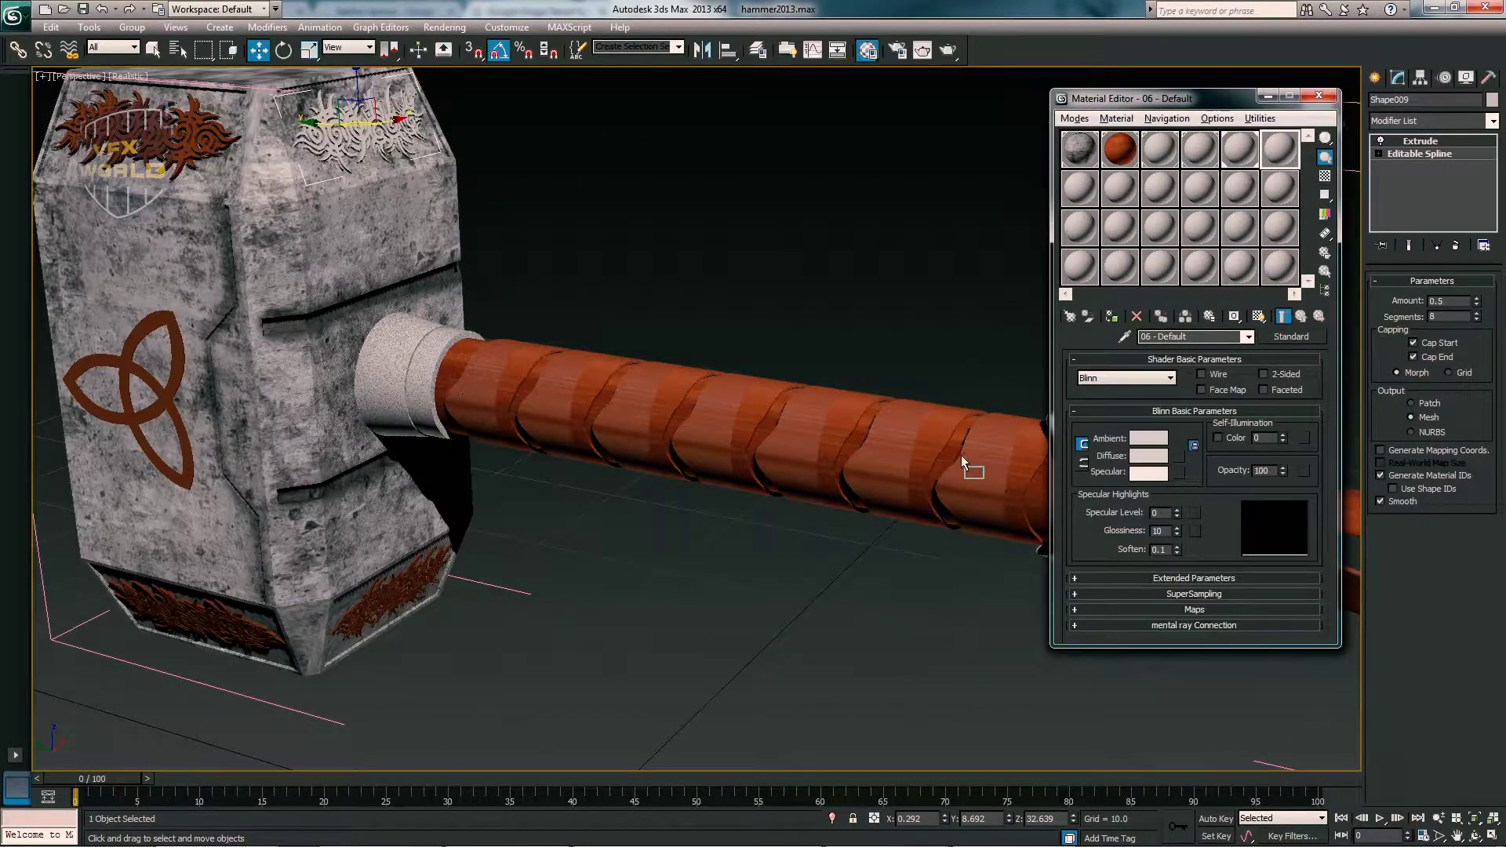
scroll(604, 504, "up", 2)
scroll(549, 439, "up", 2)
scroll(496, 370, "up", 2)
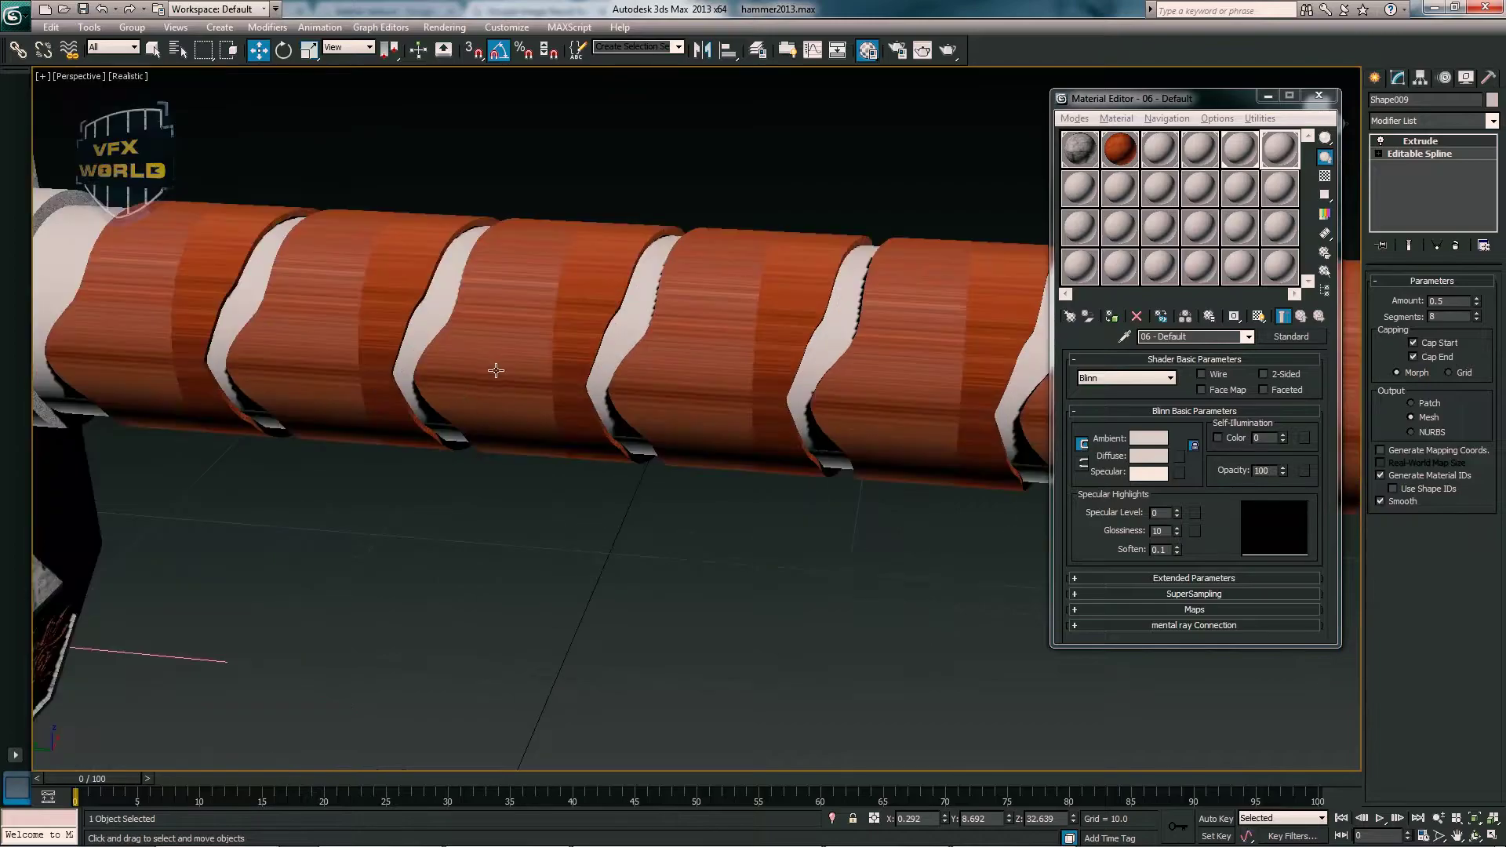
scroll(256, 348, "up", 2)
left_click(145, 282)
- Add a cylindrical UVW Map modifier to the wrap band, shown in isolation
key("z")
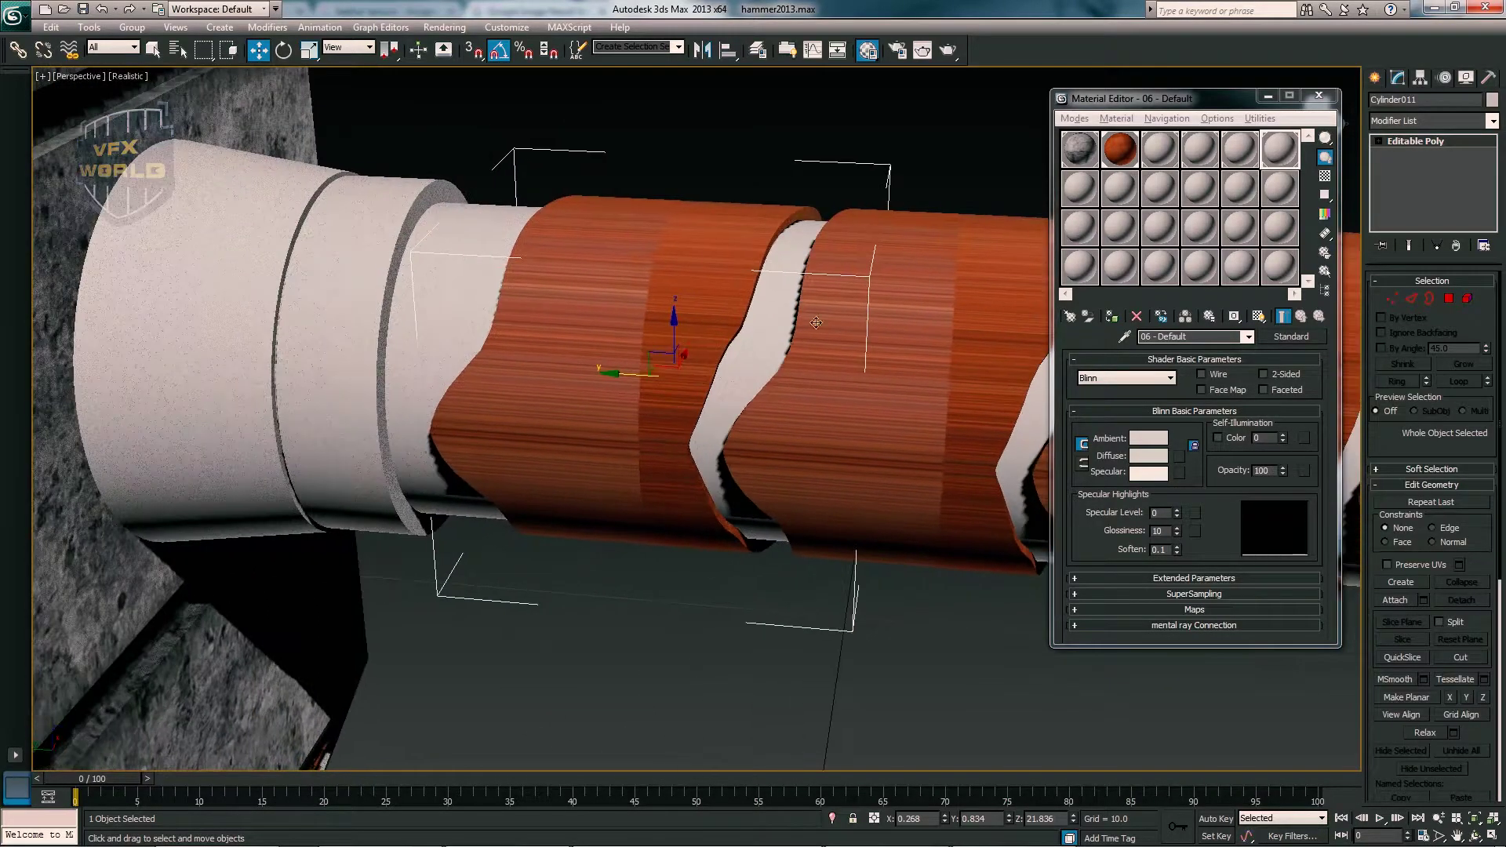
left_click(1443, 120)
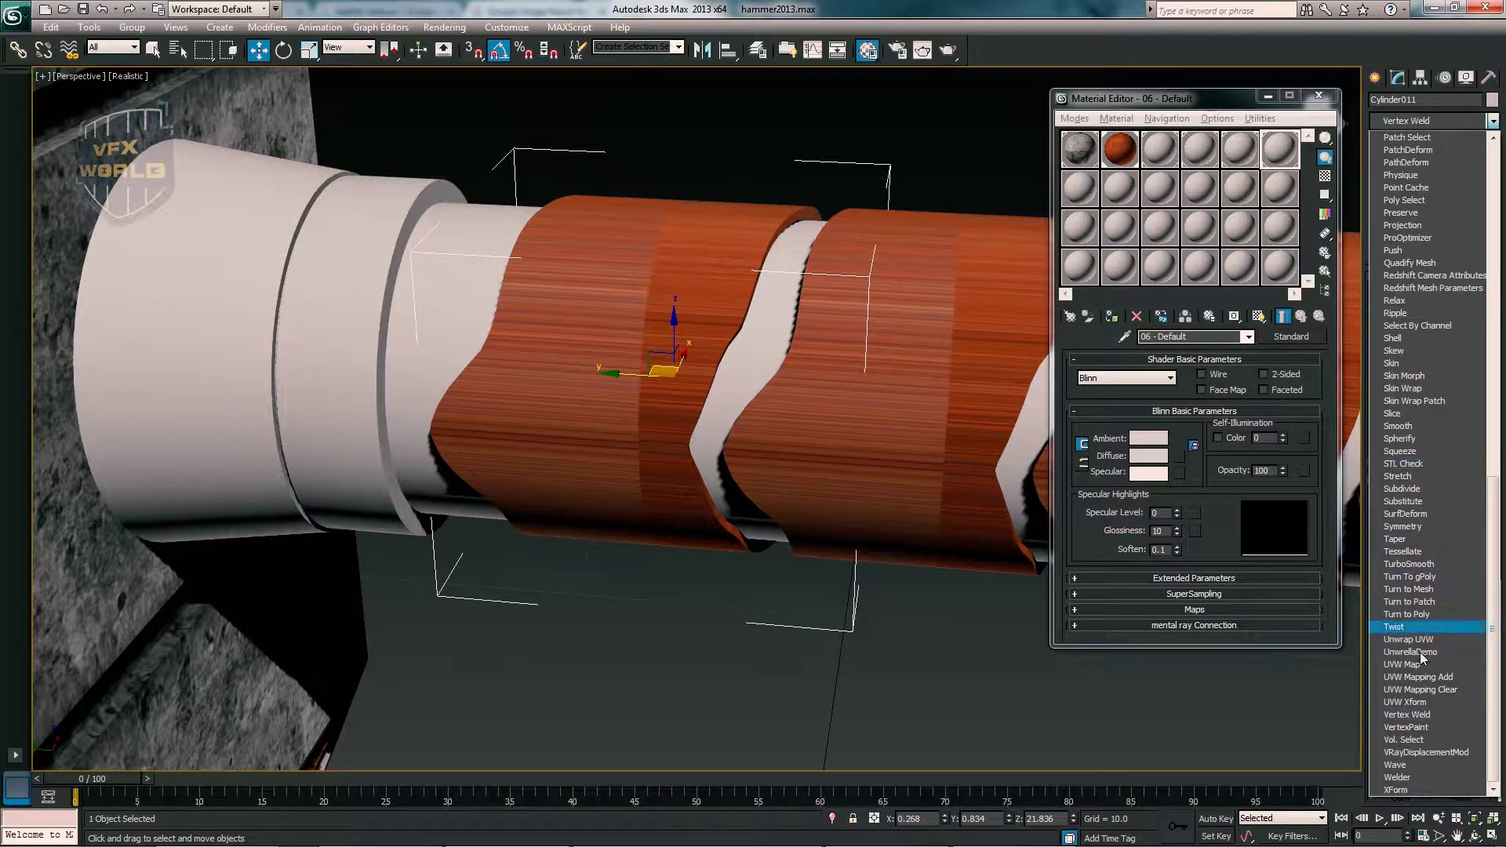
left_click(1411, 672)
key("alt+q")
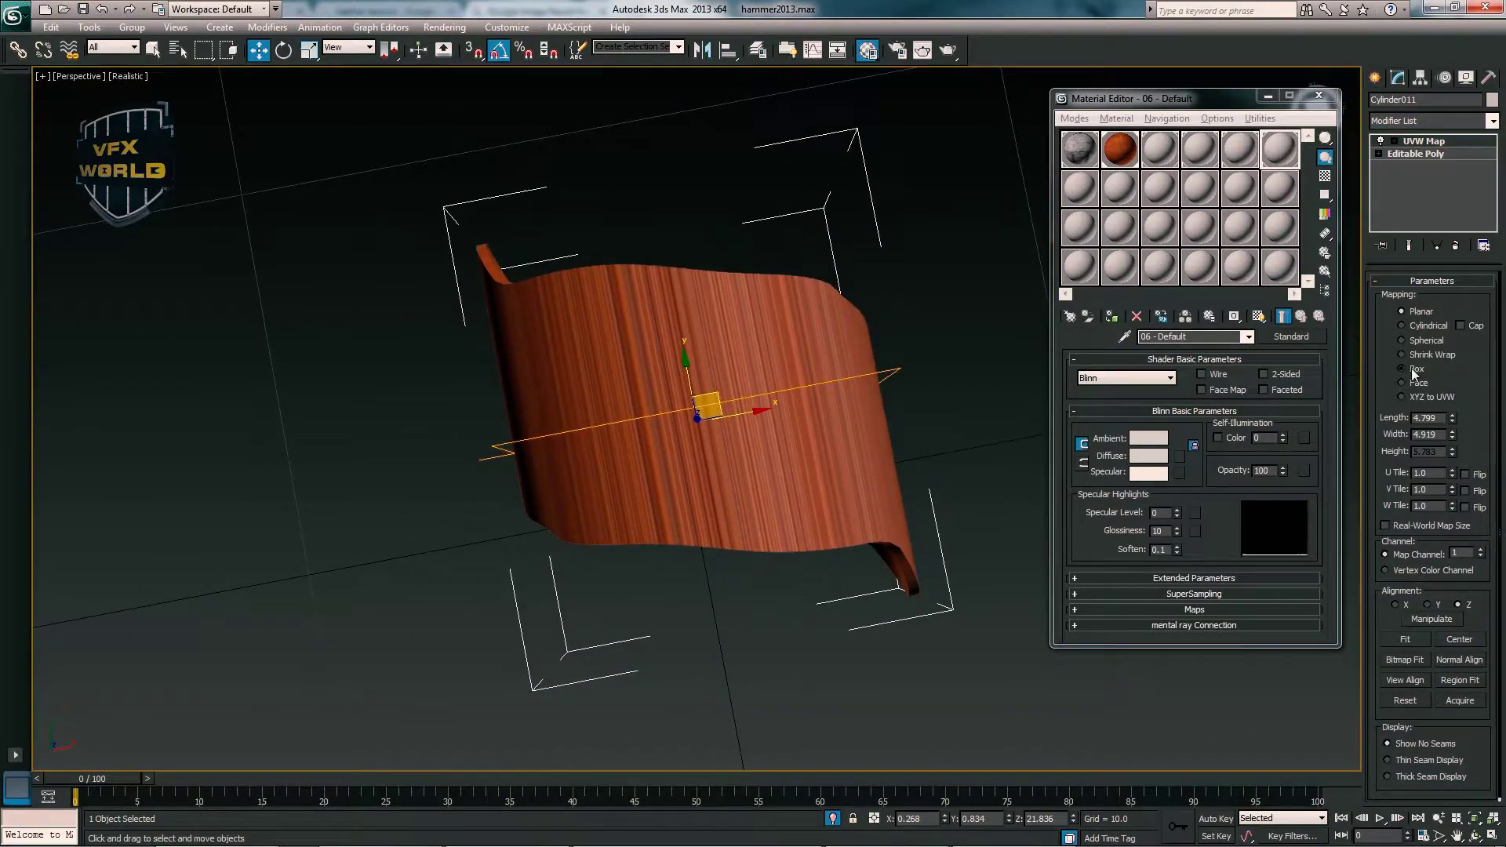
left_click(1402, 368)
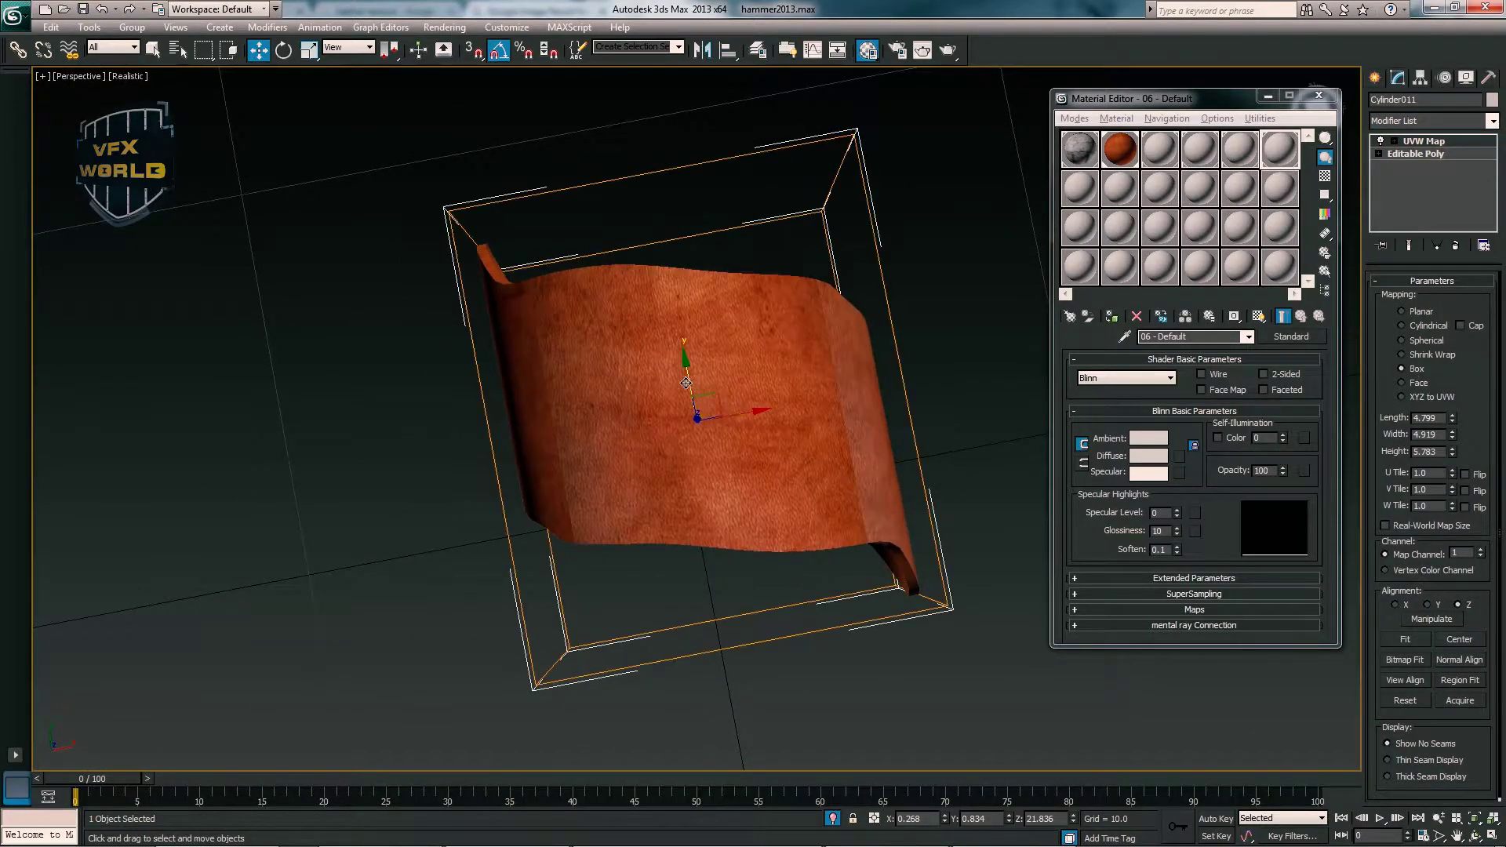
left_click(1425, 349)
left_click(1402, 326)
- Resize the cylindrical mapping, increasing its height and setting width to 4.869
mouse_move(706, 470)
middle_mouse_down("alt")
mouse_move(815, 432)
mouse_move(729, 401)
mouse_move(778, 464)
middle_mouse_up("alt")
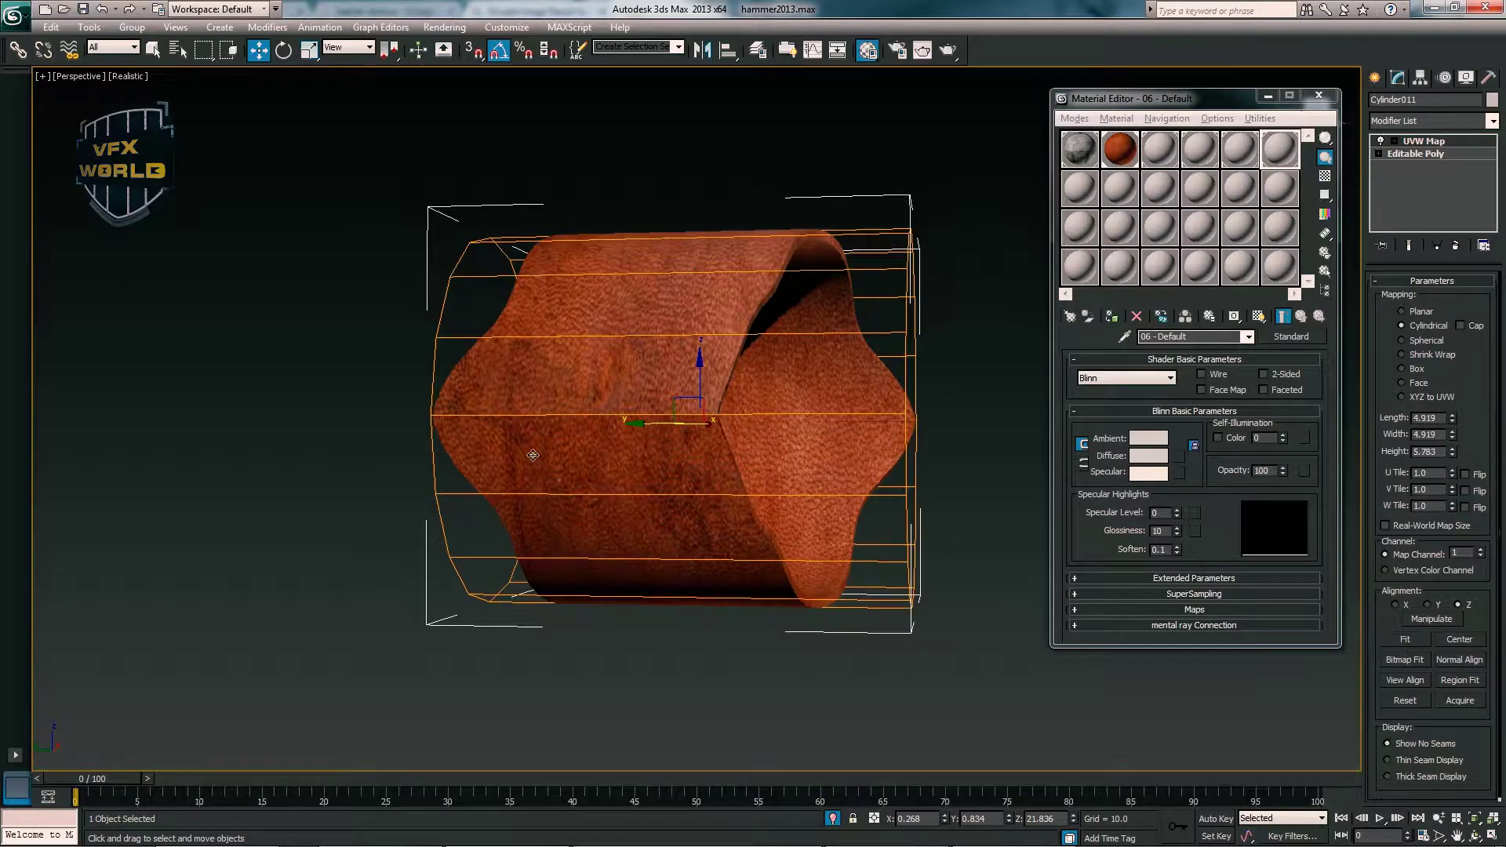
left_click(282, 455)
mouse_move(282, 455)
middle_mouse_down("alt")
mouse_move(417, 468)
mouse_move(422, 562)
mouse_move(962, 471)
mouse_move(662, 413)
middle_mouse_up("alt")
left_click(662, 414)
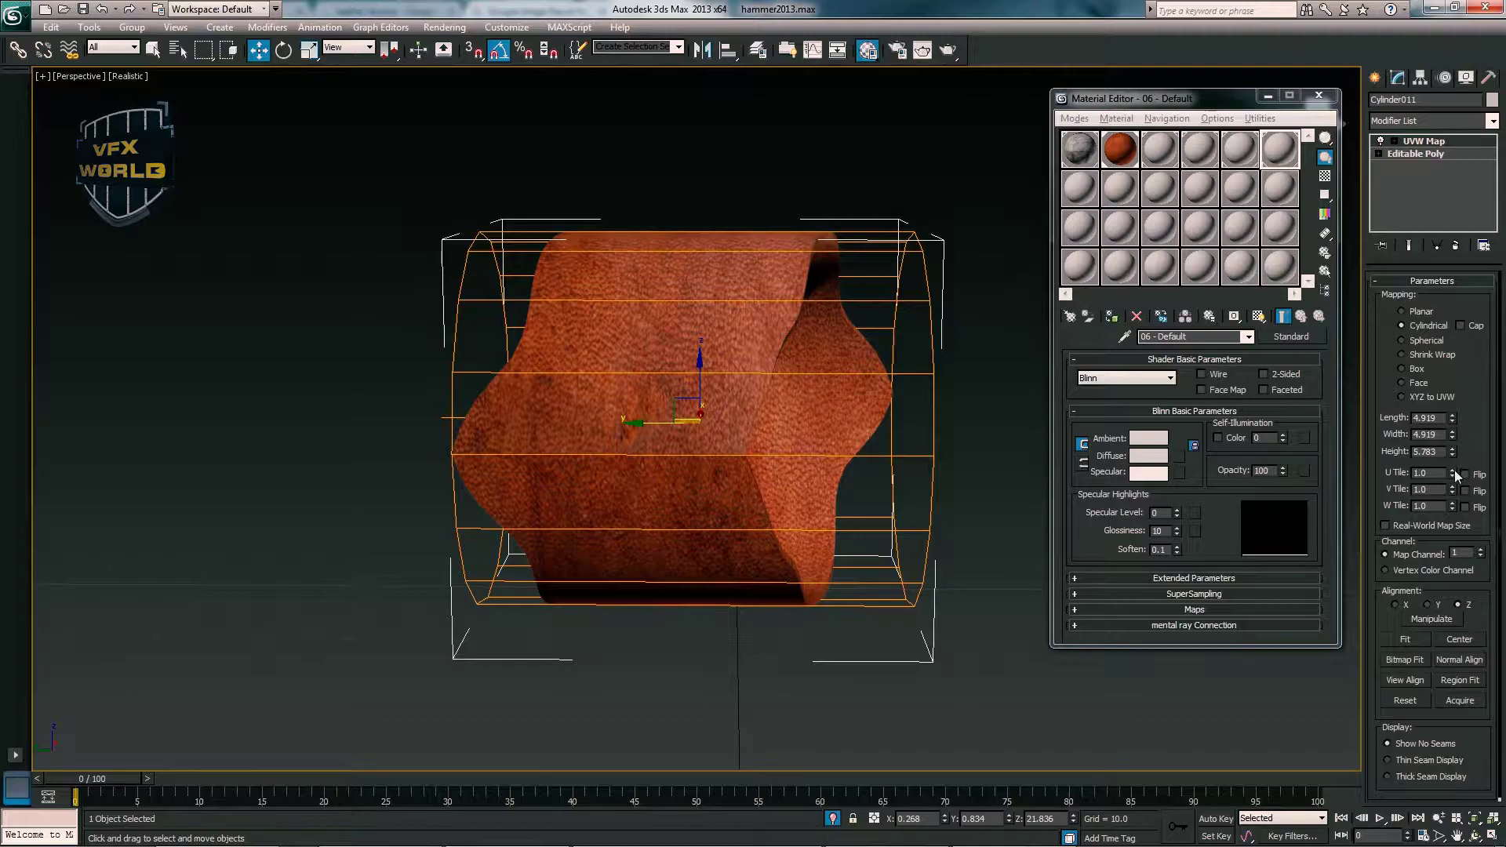
mouse_move(1452, 451)
left_mouse_down()
mouse_move(1464, 421)
mouse_move(1472, 473)
mouse_move(1472, 440)
left_mouse_up()
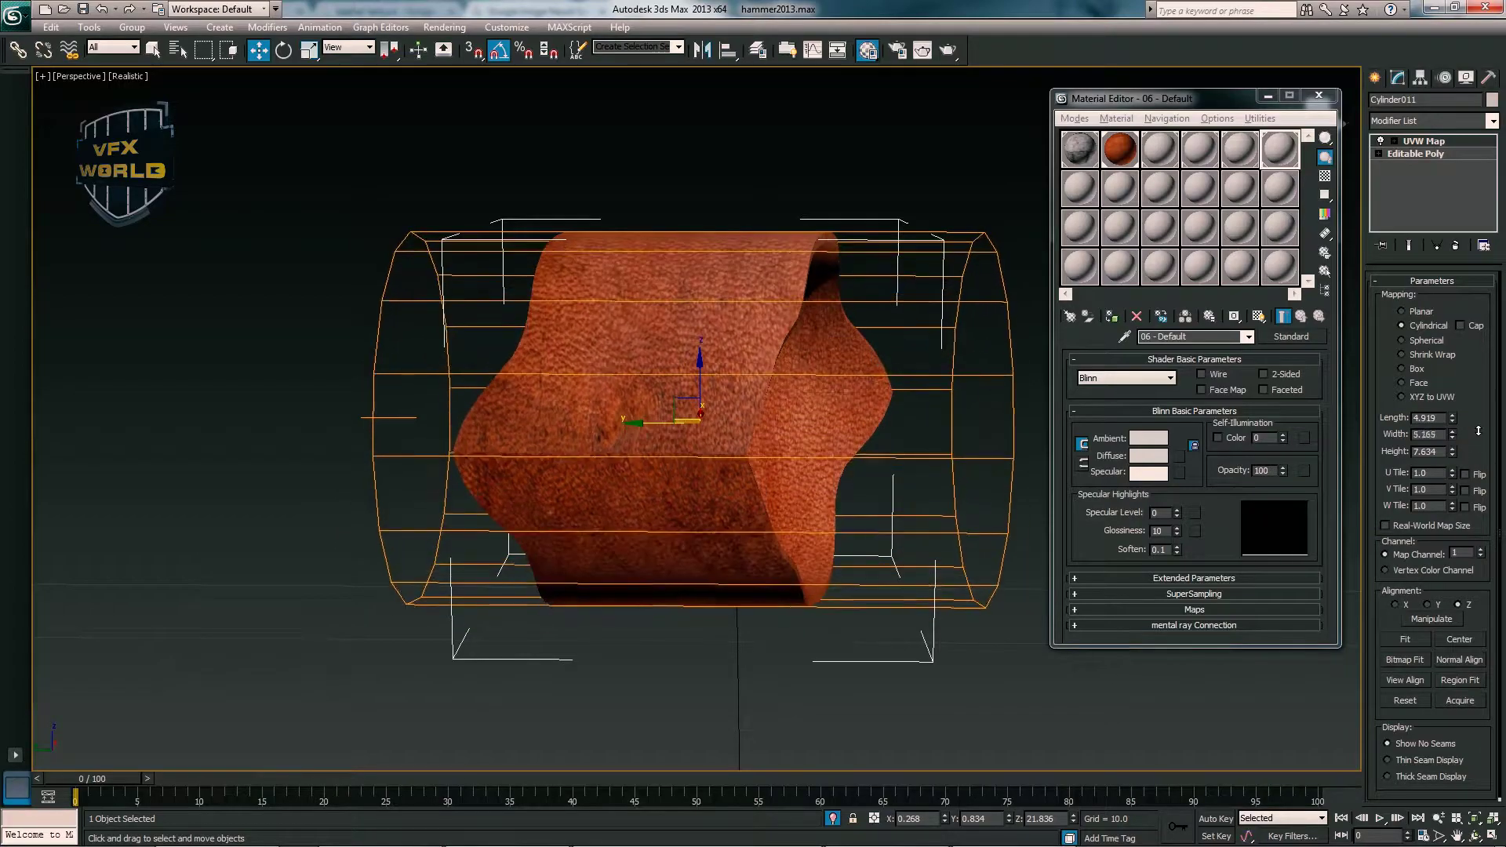
mouse_move(766, 450)
middle_mouse_down("alt")
mouse_move(742, 412)
mouse_move(615, 400)
mouse_move(766, 393)
middle_mouse_up("alt")
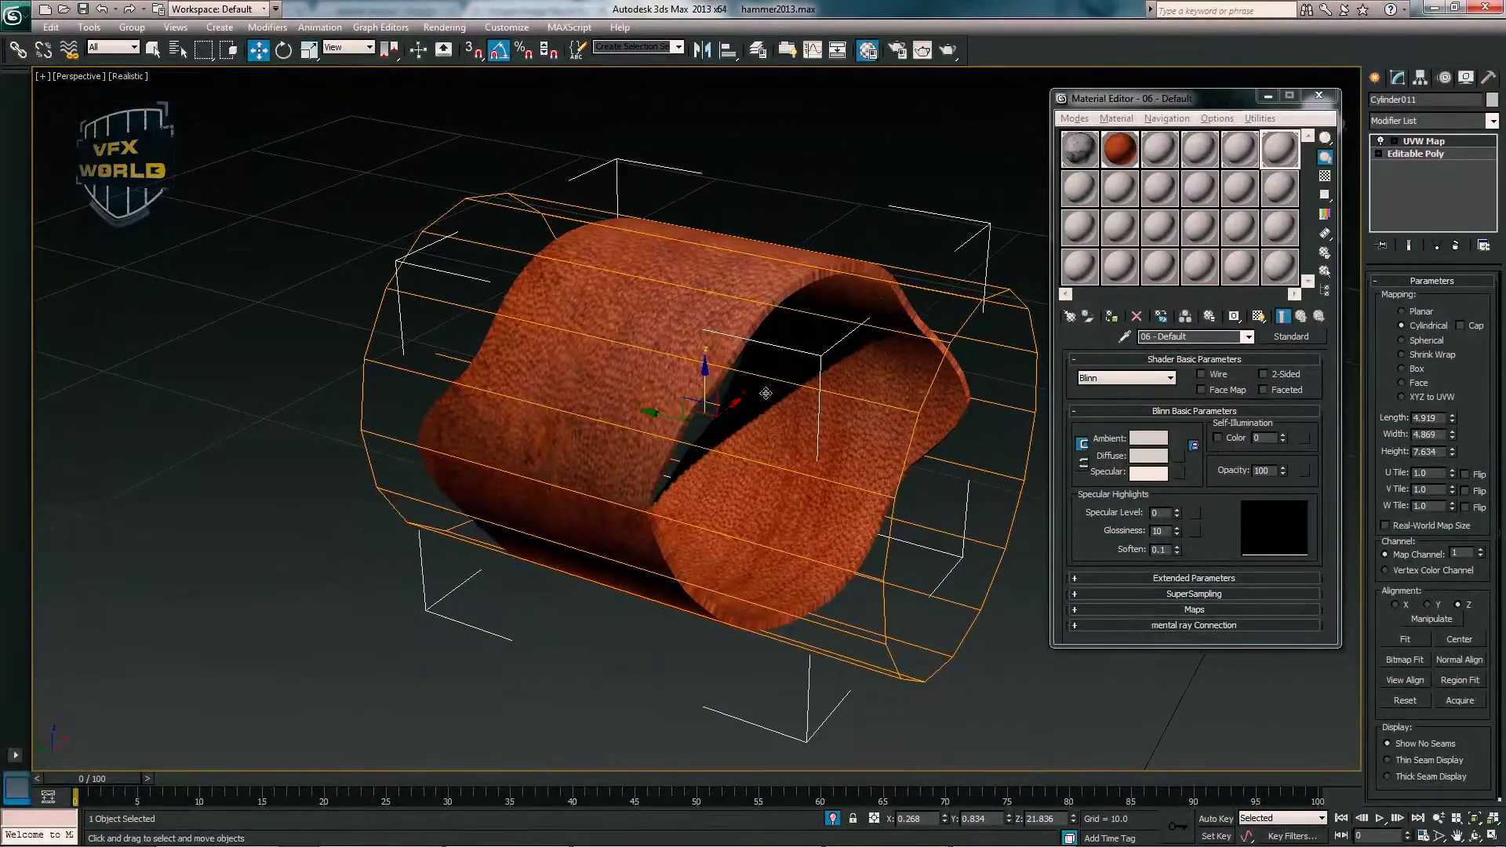
- Copy the 02 - Default diffuse leather bitmap into its Bump slot at 30
left_click(1120, 153)
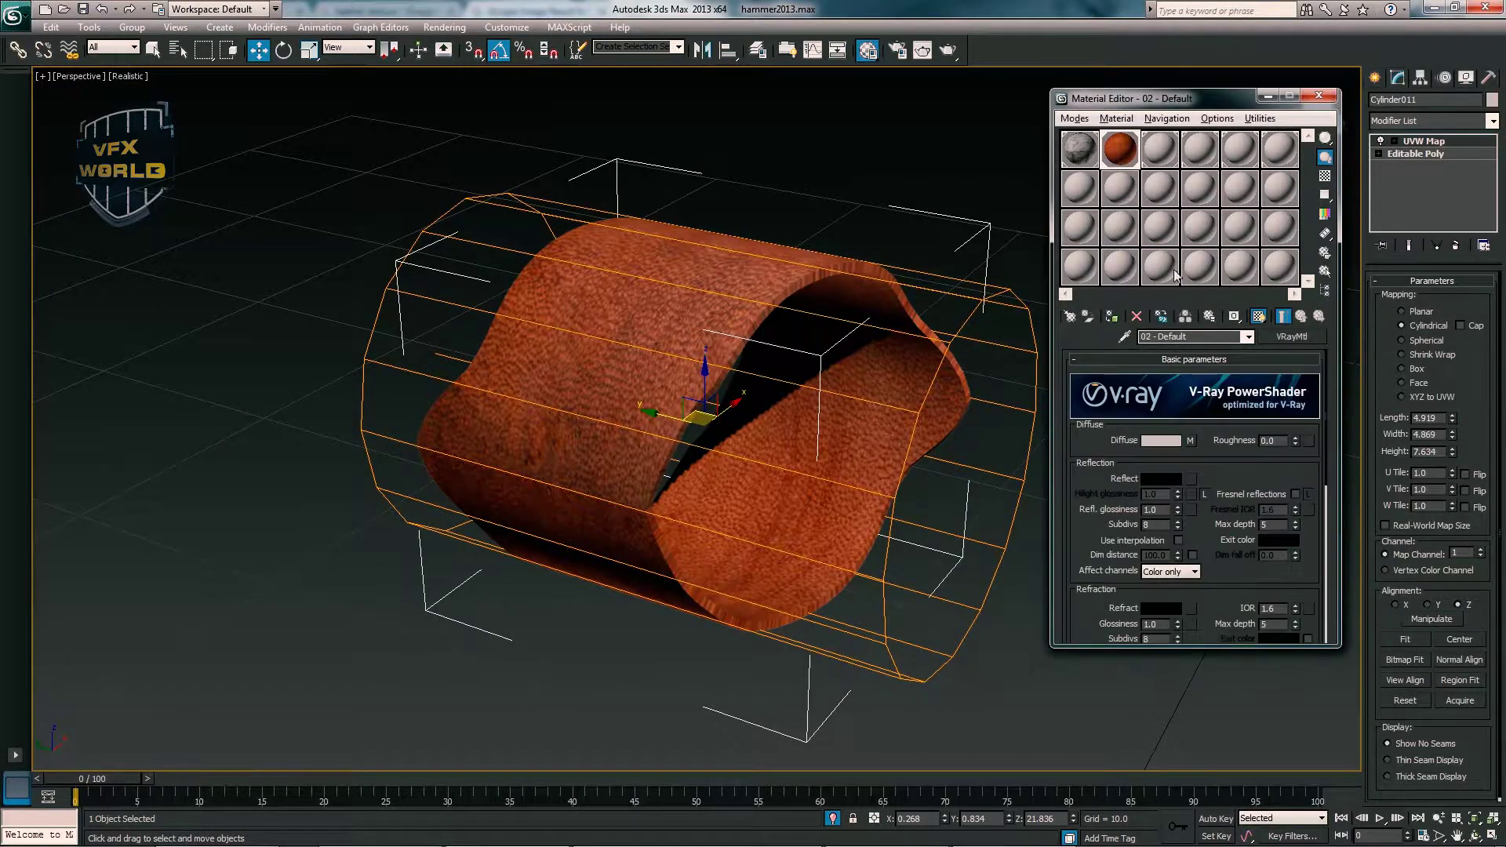
left_click_drag(1215, 463, 1235, 109)
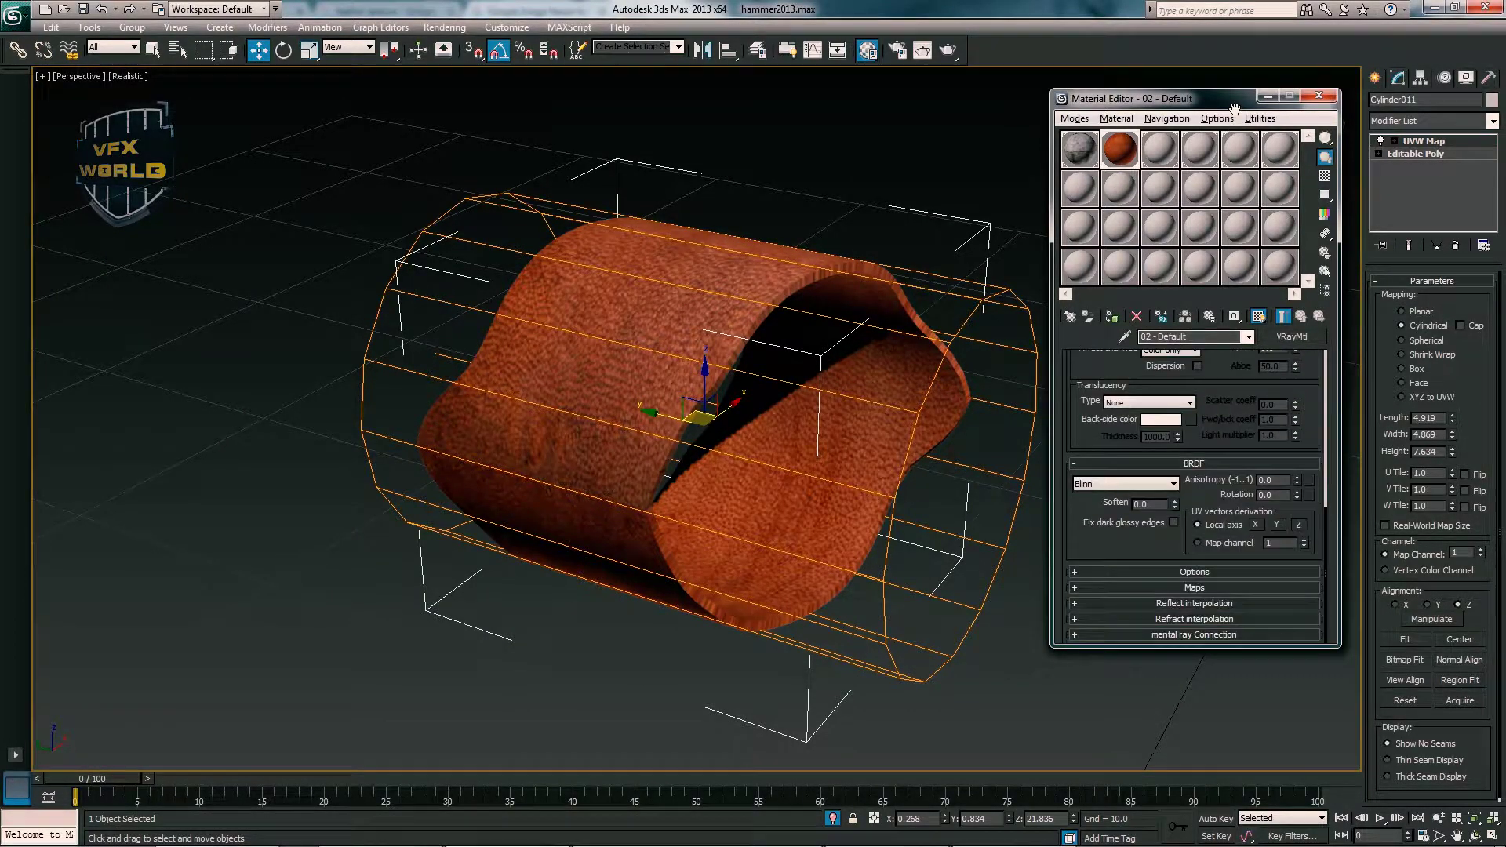
left_click(1173, 587)
right_click(1240, 400)
key("Escape")
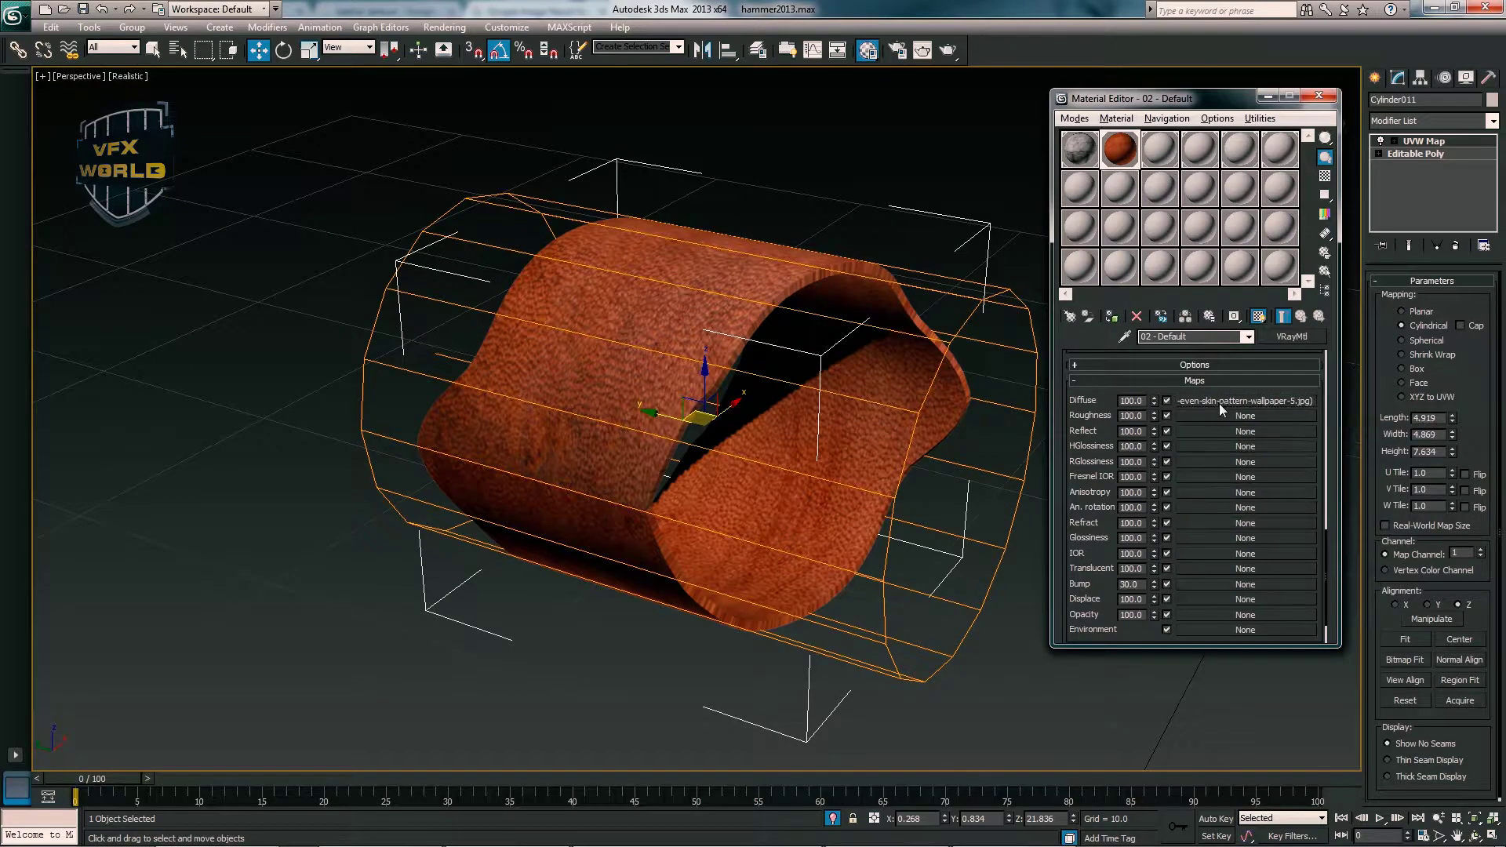
right_click(1199, 584)
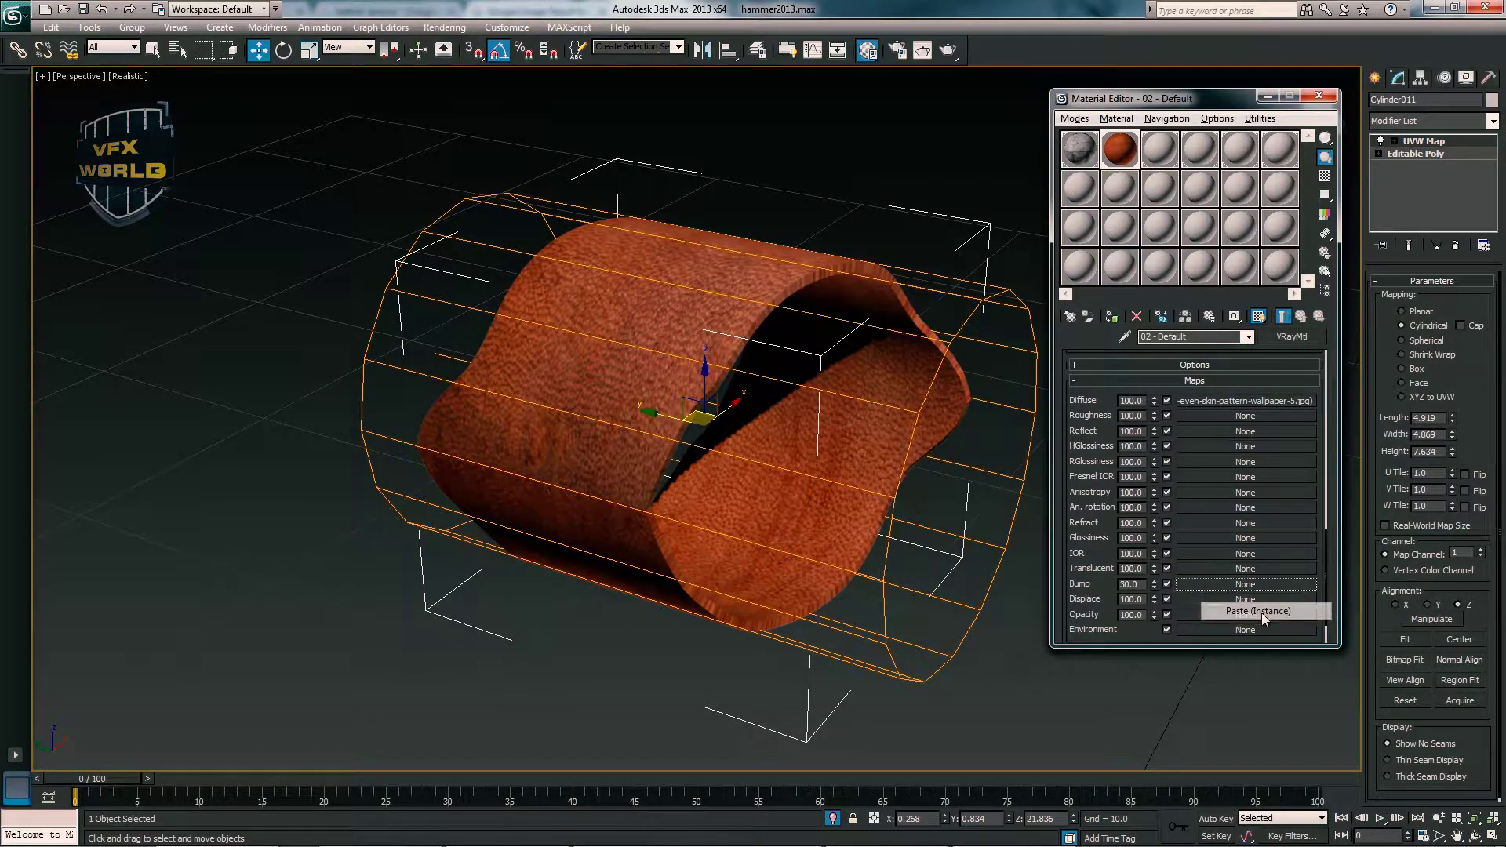
- Compare the leather material with bump toggled, then exit isolation to show the whole hammer
double_click(1111, 157)
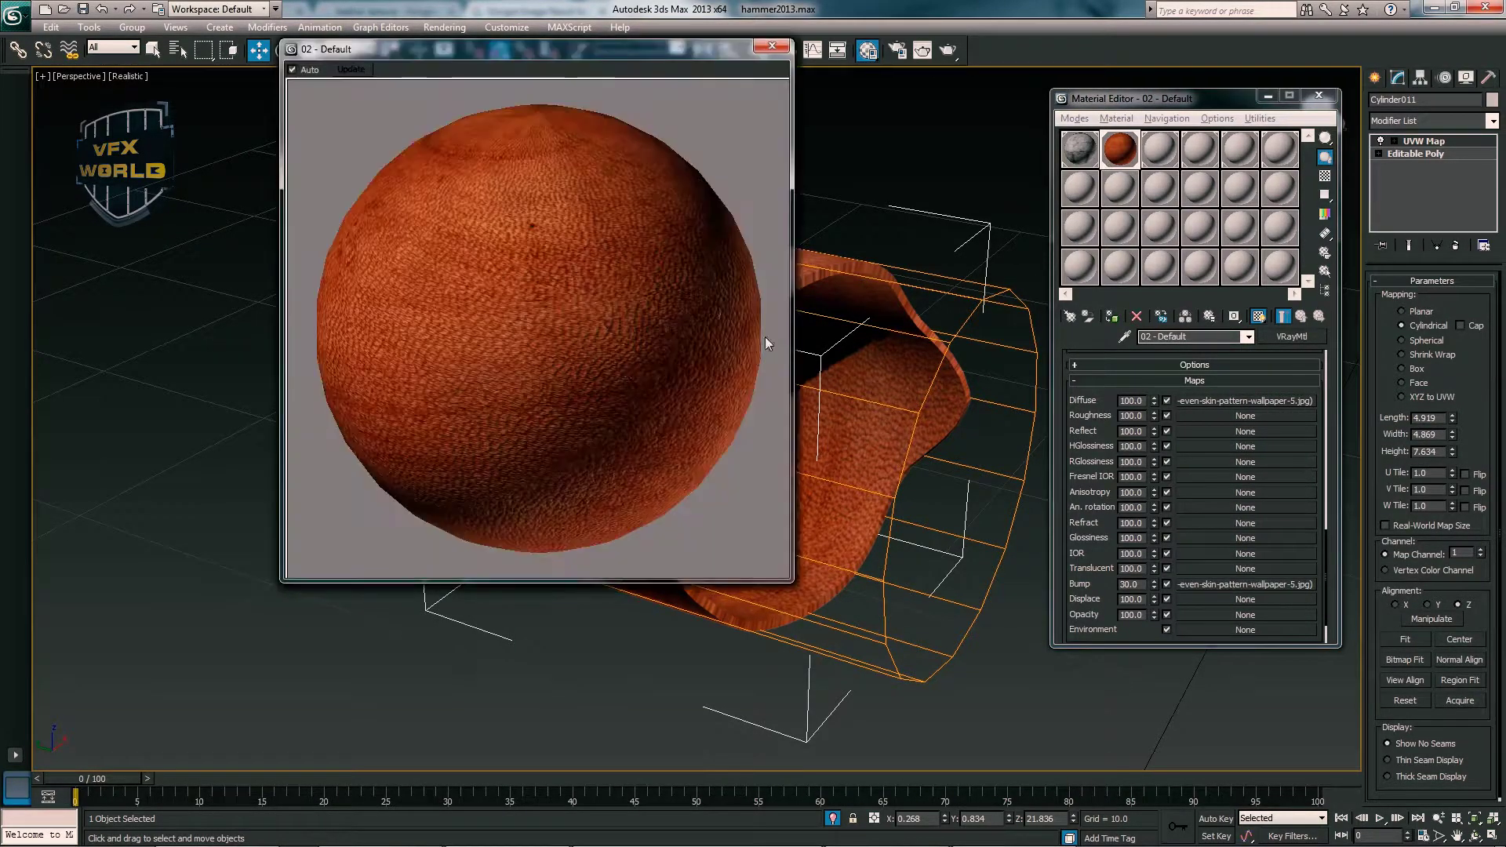
left_click(1165, 584)
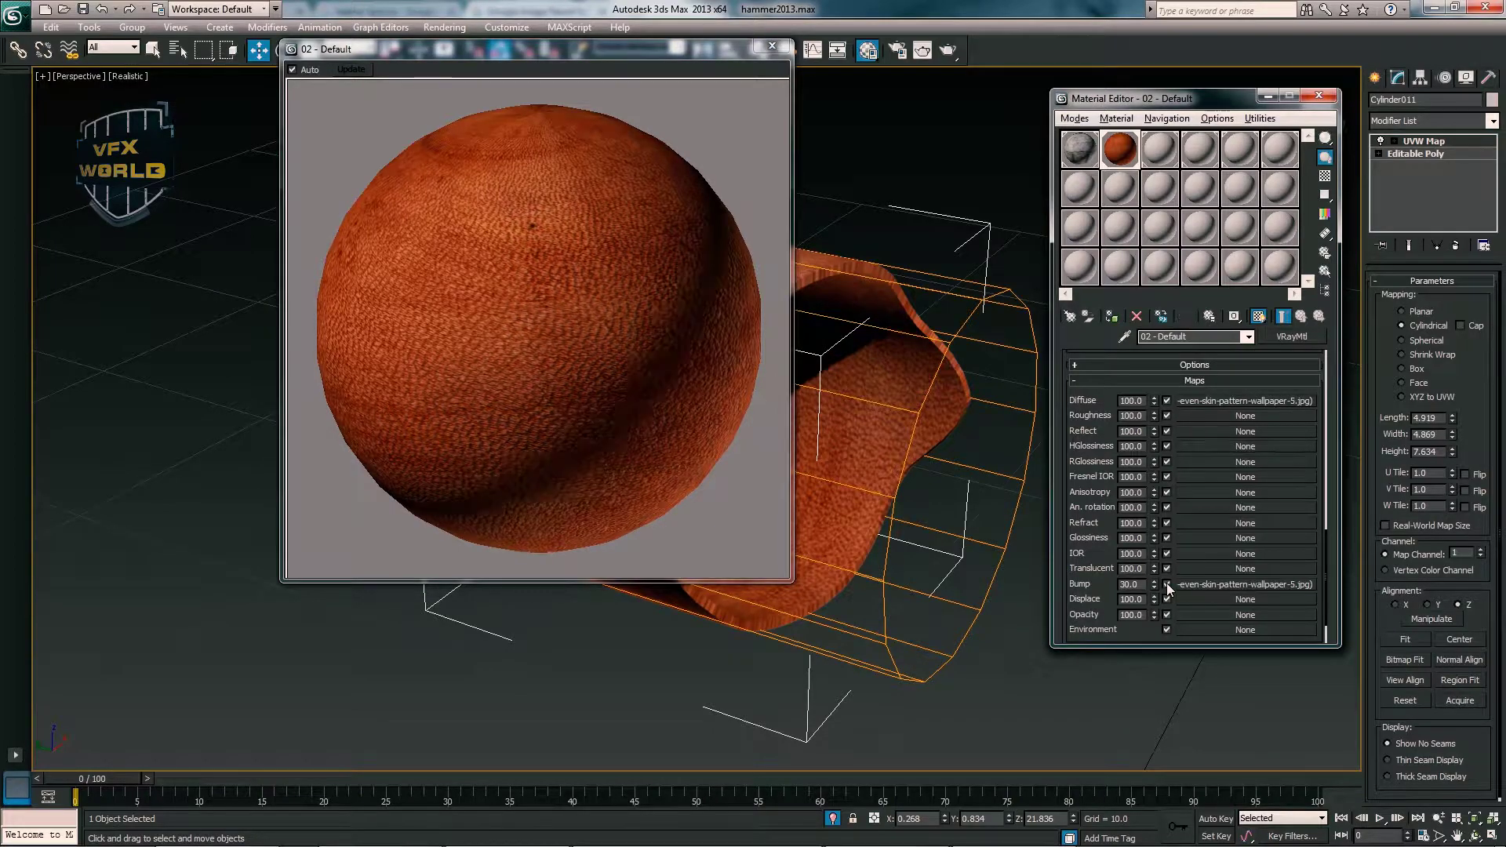
left_click(772, 45)
left_click(1100, 381)
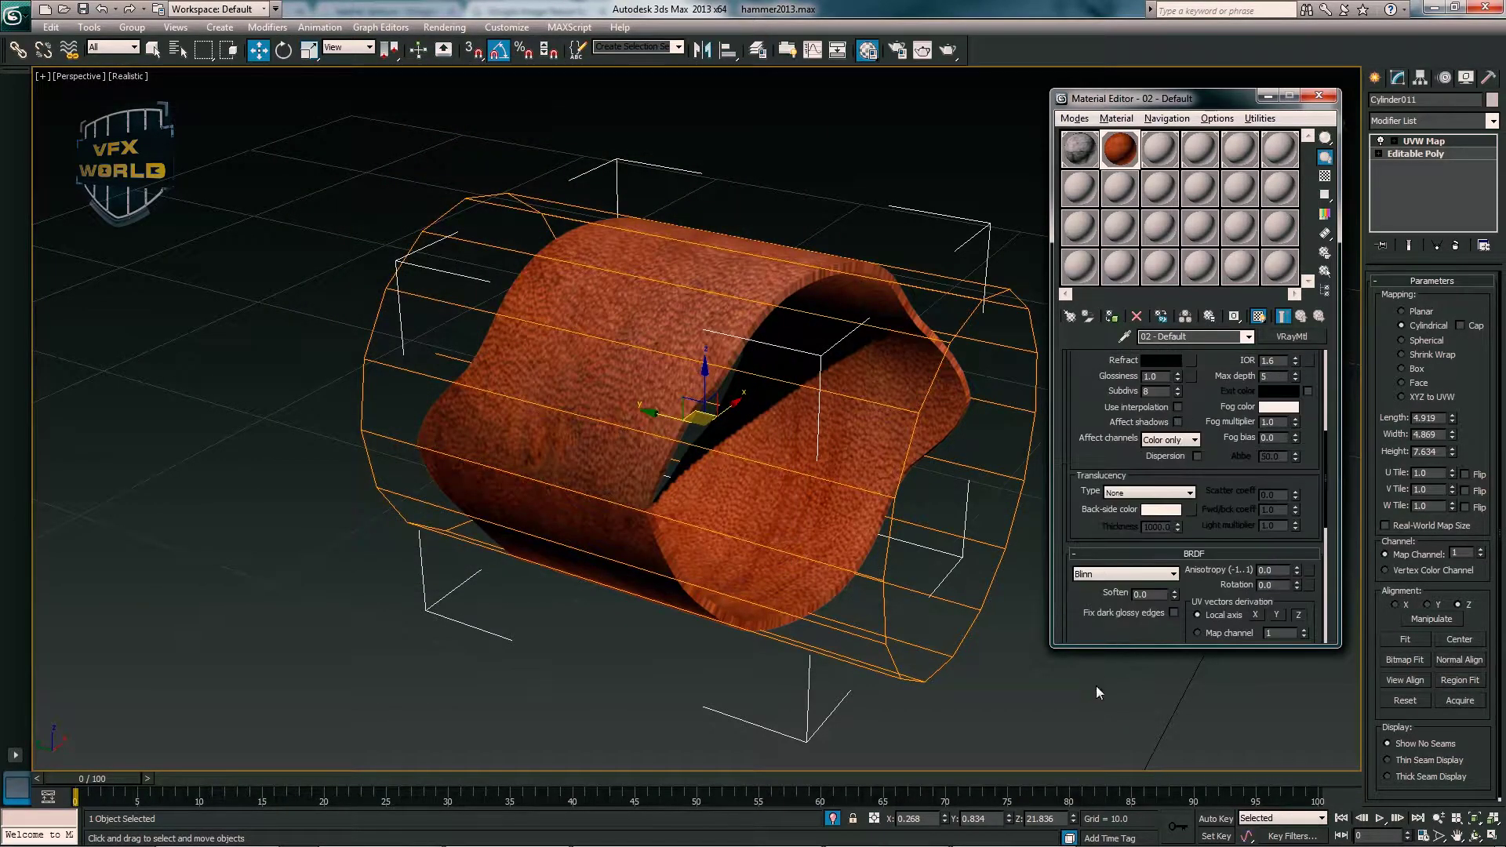
scroll(1093, 539, "up", 5)
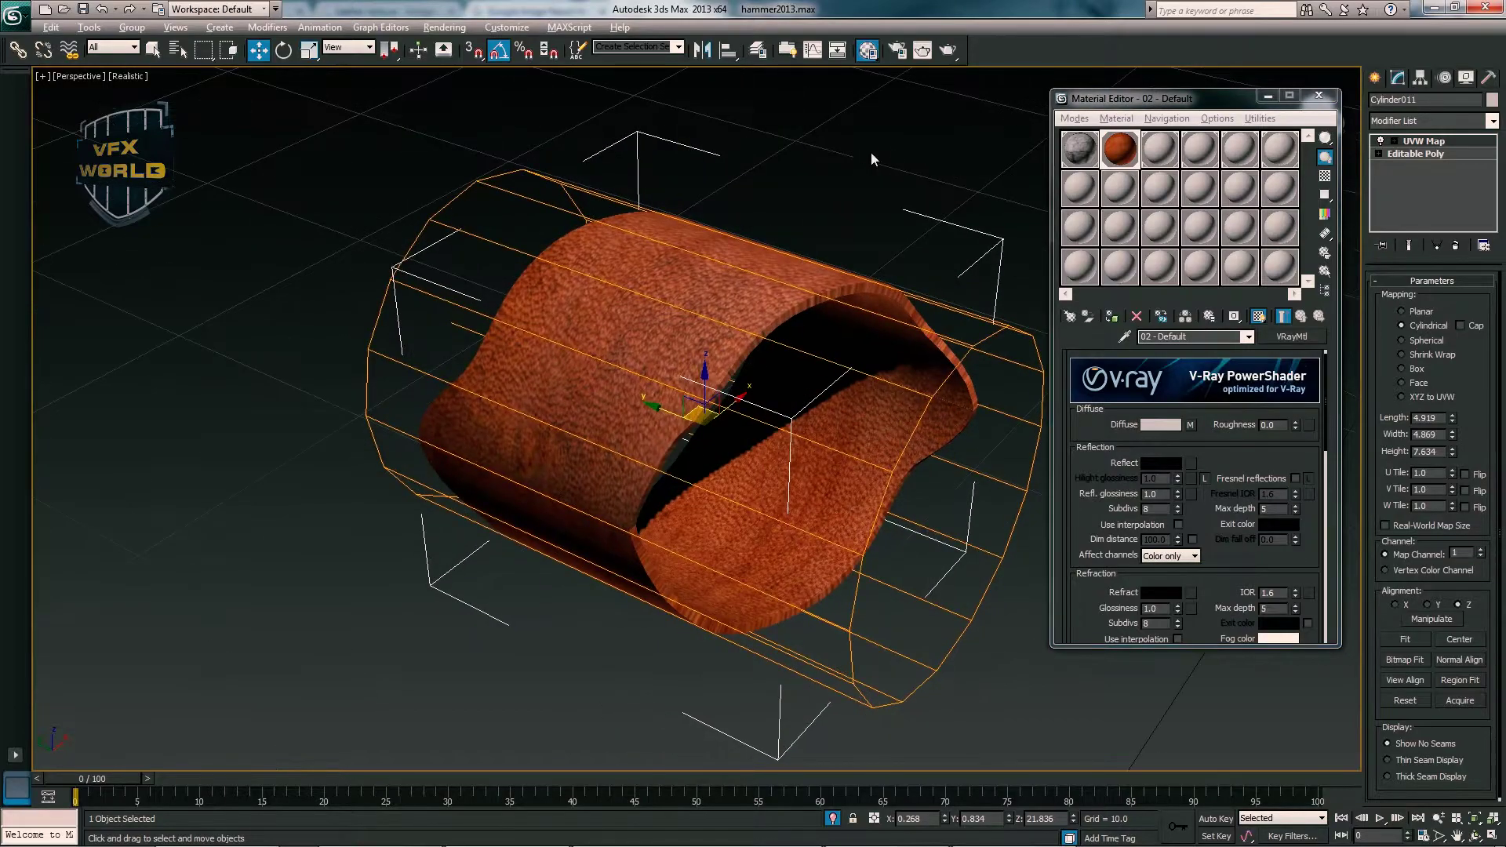
left_click(847, 649)
left_click(832, 819)
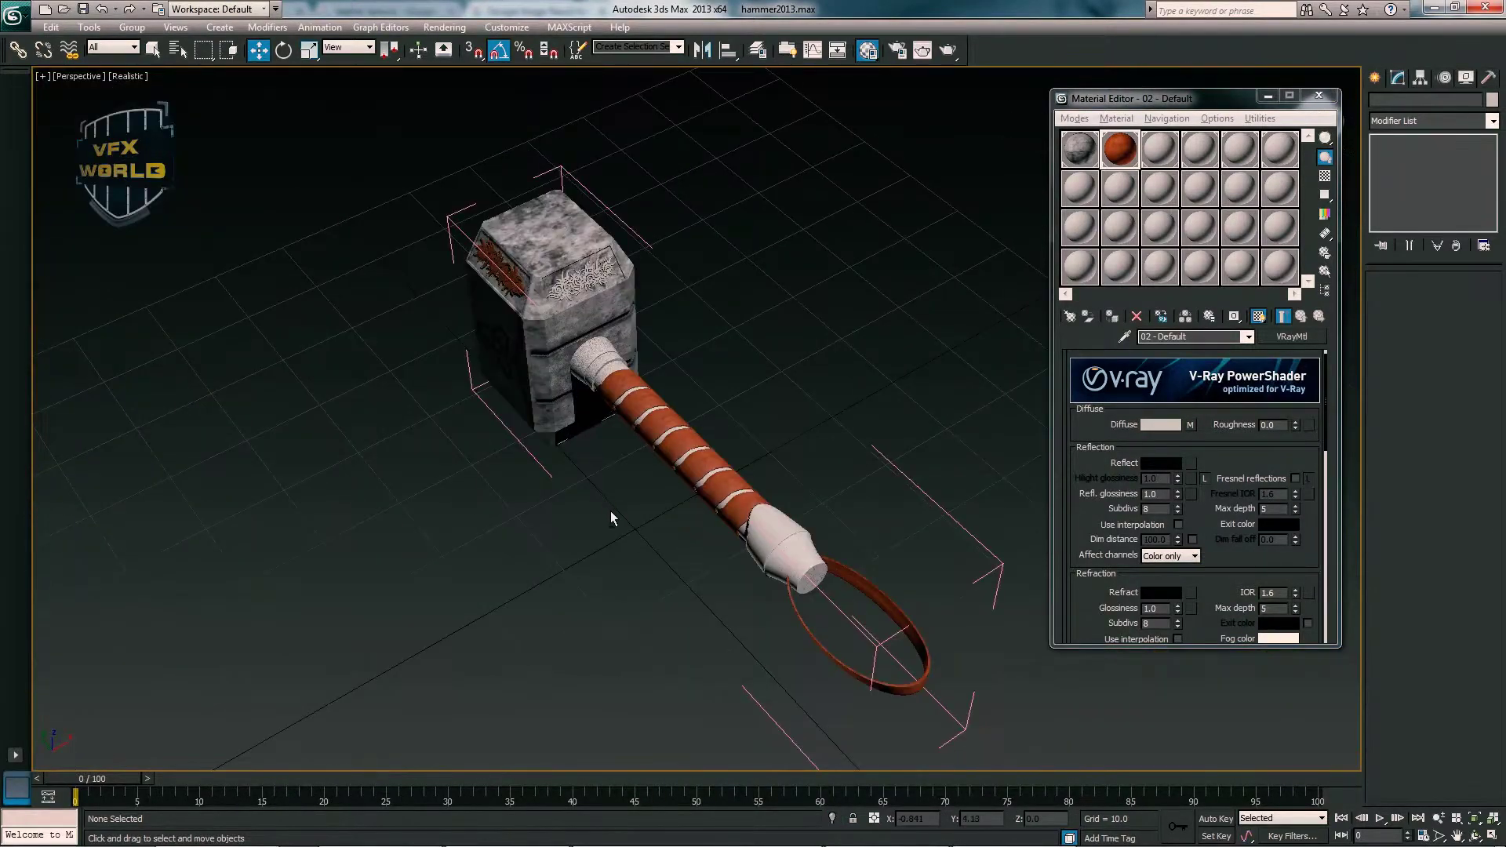
scroll(661, 421, "up", 3)
- Convert the 03 - Default material to a VRayMtl
scroll(626, 445, "up", 3)
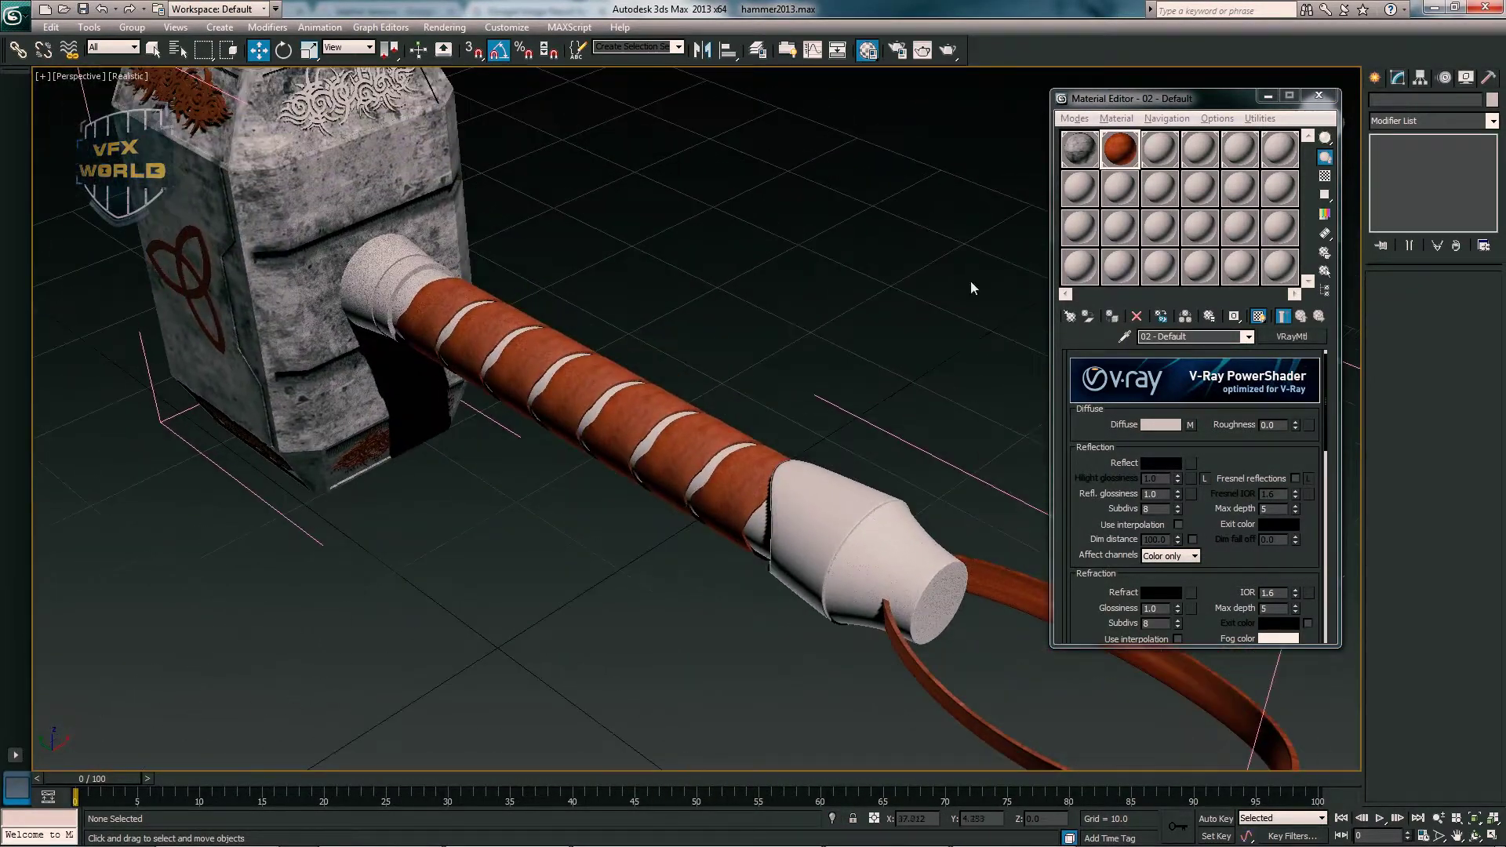
left_click(1159, 149)
left_click(1292, 336)
scroll(502, 353, "down", 5)
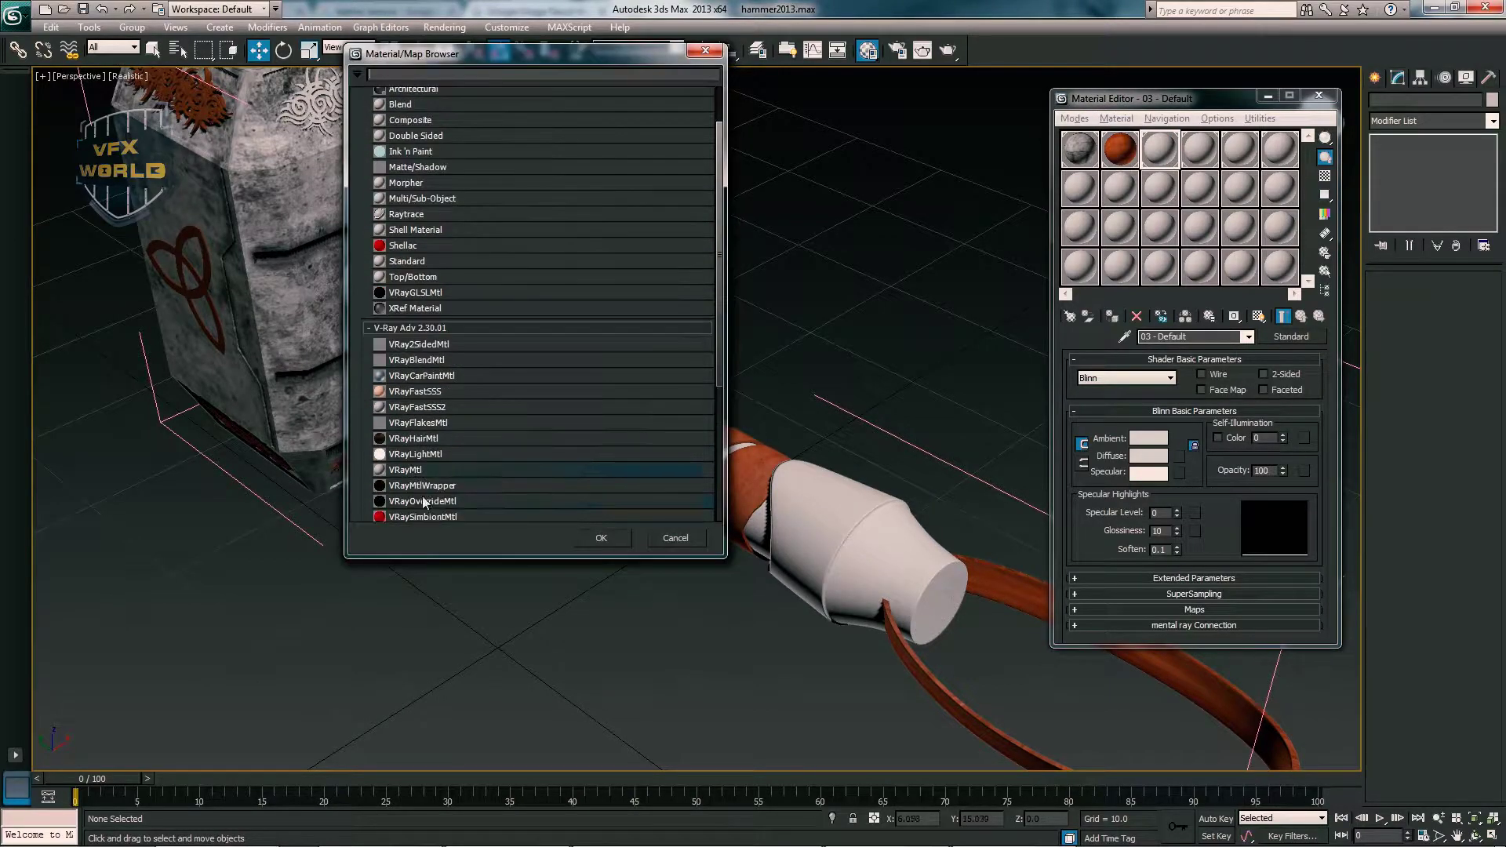
double_click(416, 470)
- Set the cap material's diffuse to dark grey 72 and reflection to light grey 133
left_click(1160, 440)
left_click(397, 111)
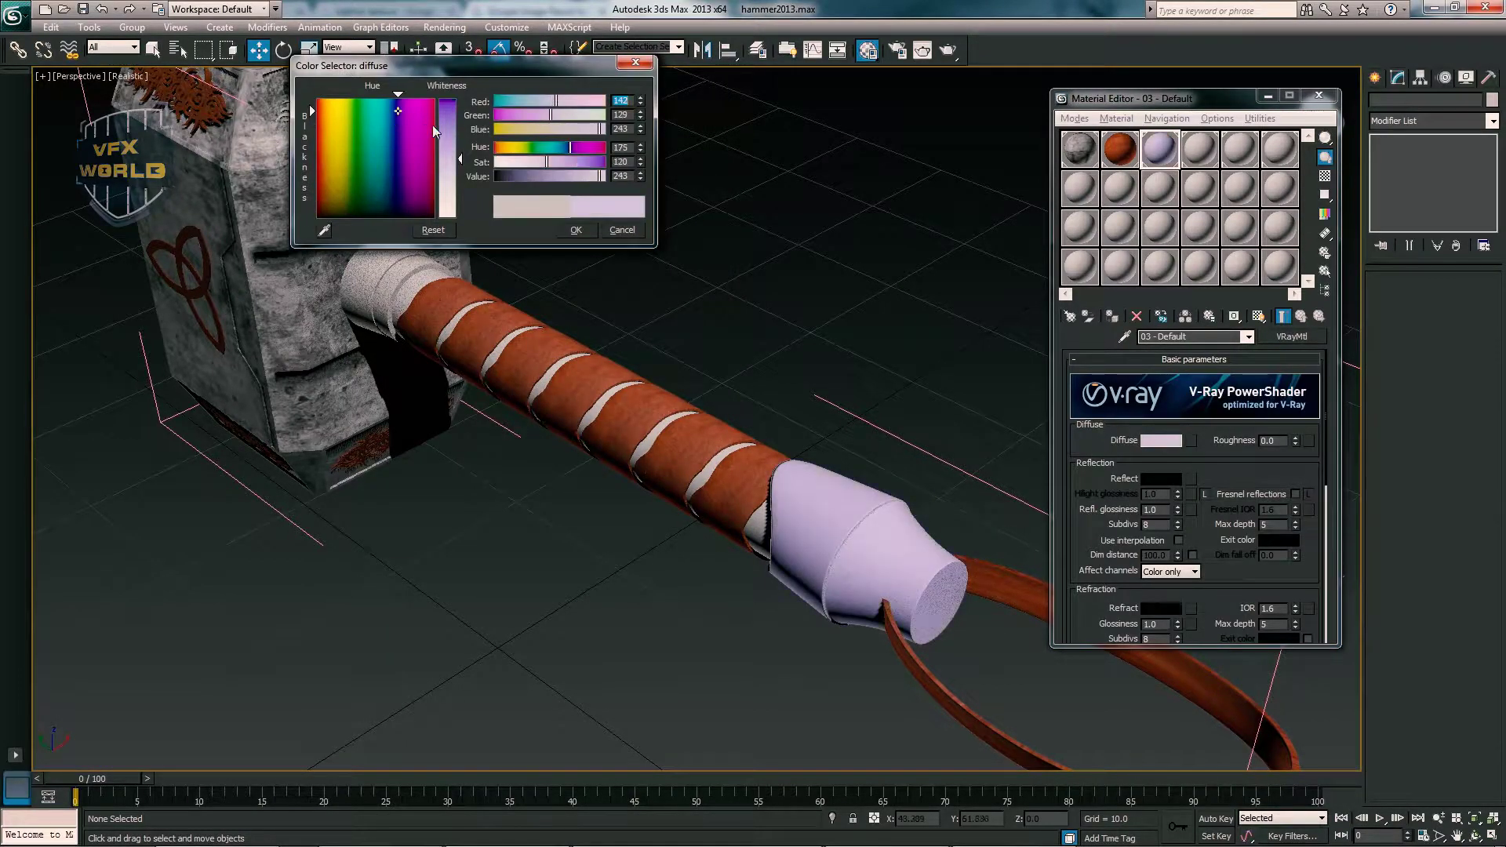
mouse_move(461, 106)
left_mouse_down()
mouse_move(460, 128)
mouse_move(316, 216)
left_mouse_up()
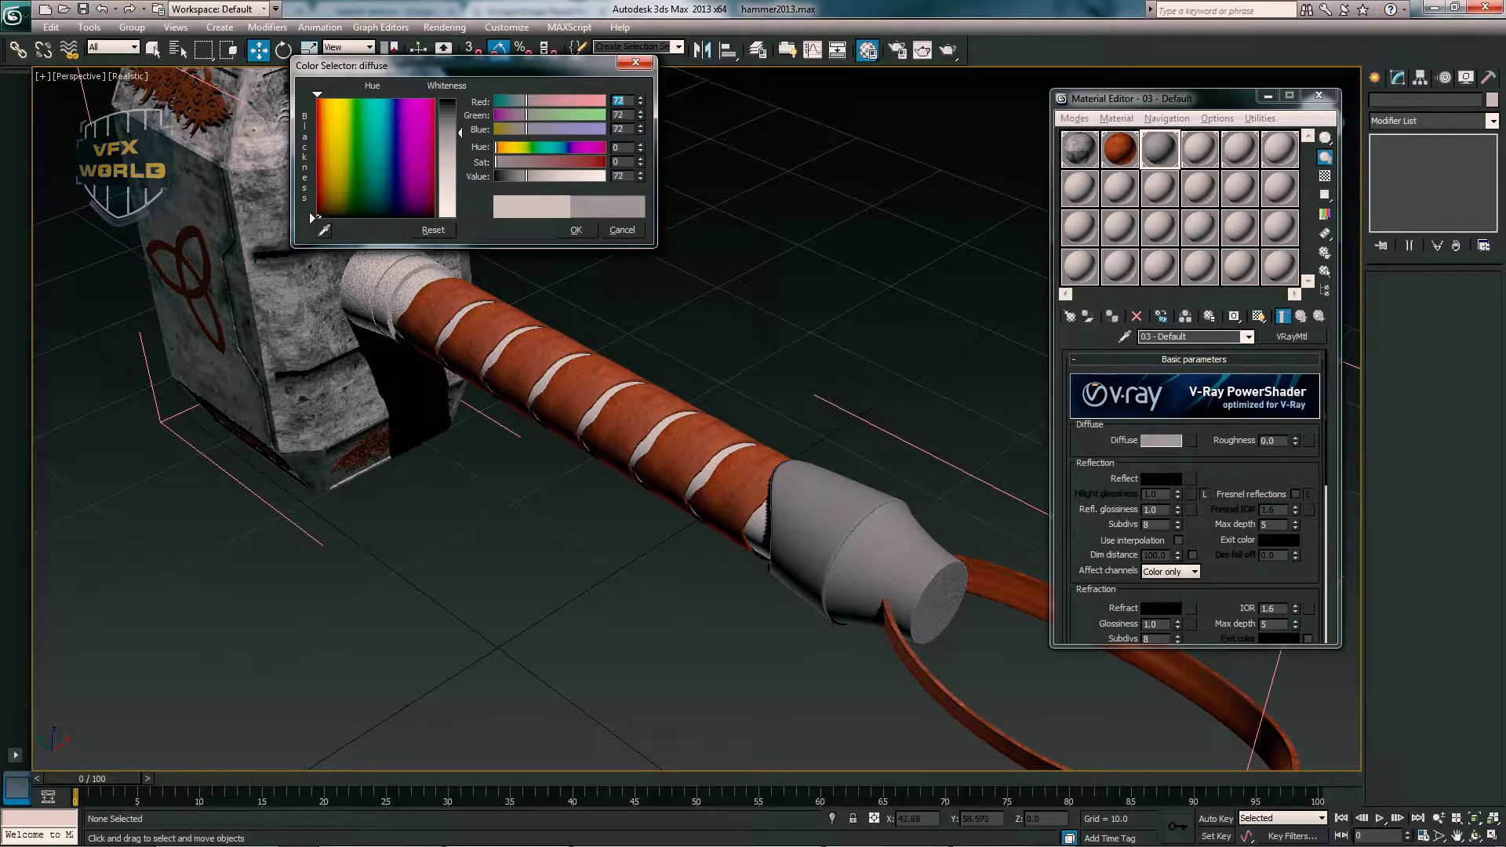
left_click(576, 230)
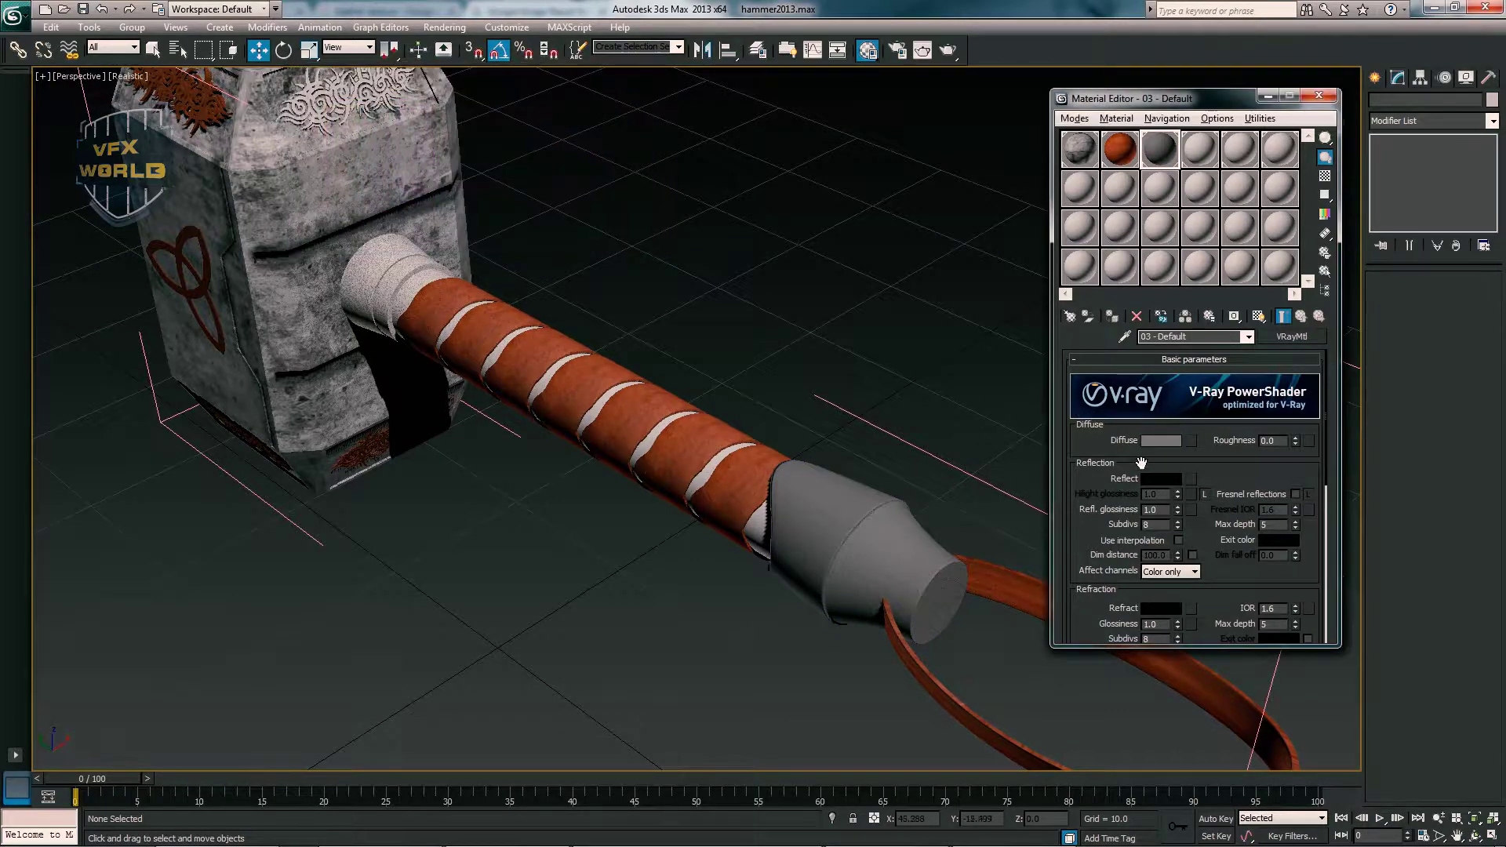
left_click(1161, 478)
left_click_drag(495, 175, 596, 176)
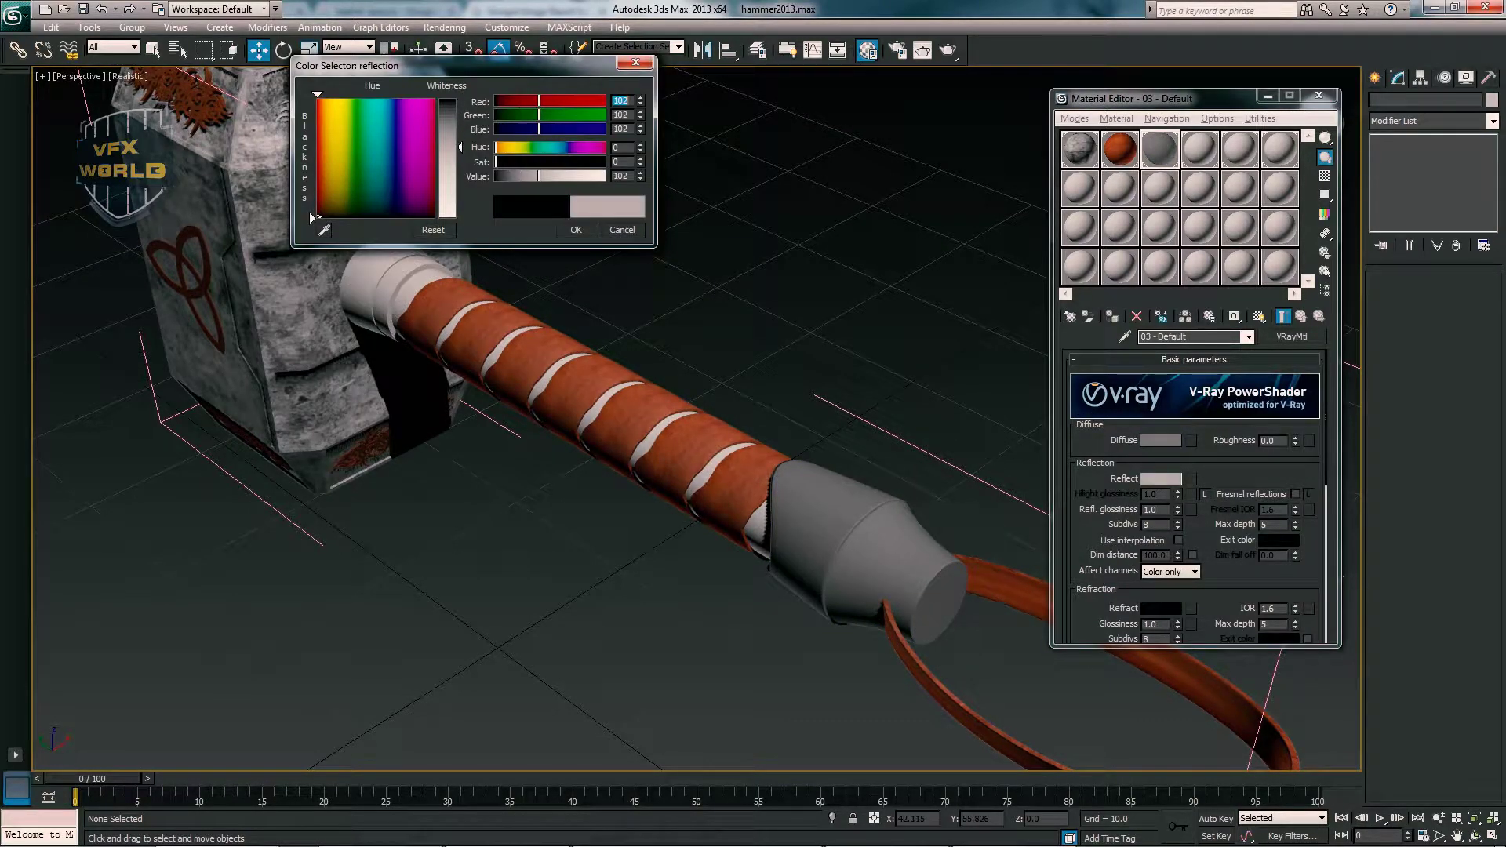
left_click(576, 230)
double_click(1159, 153)
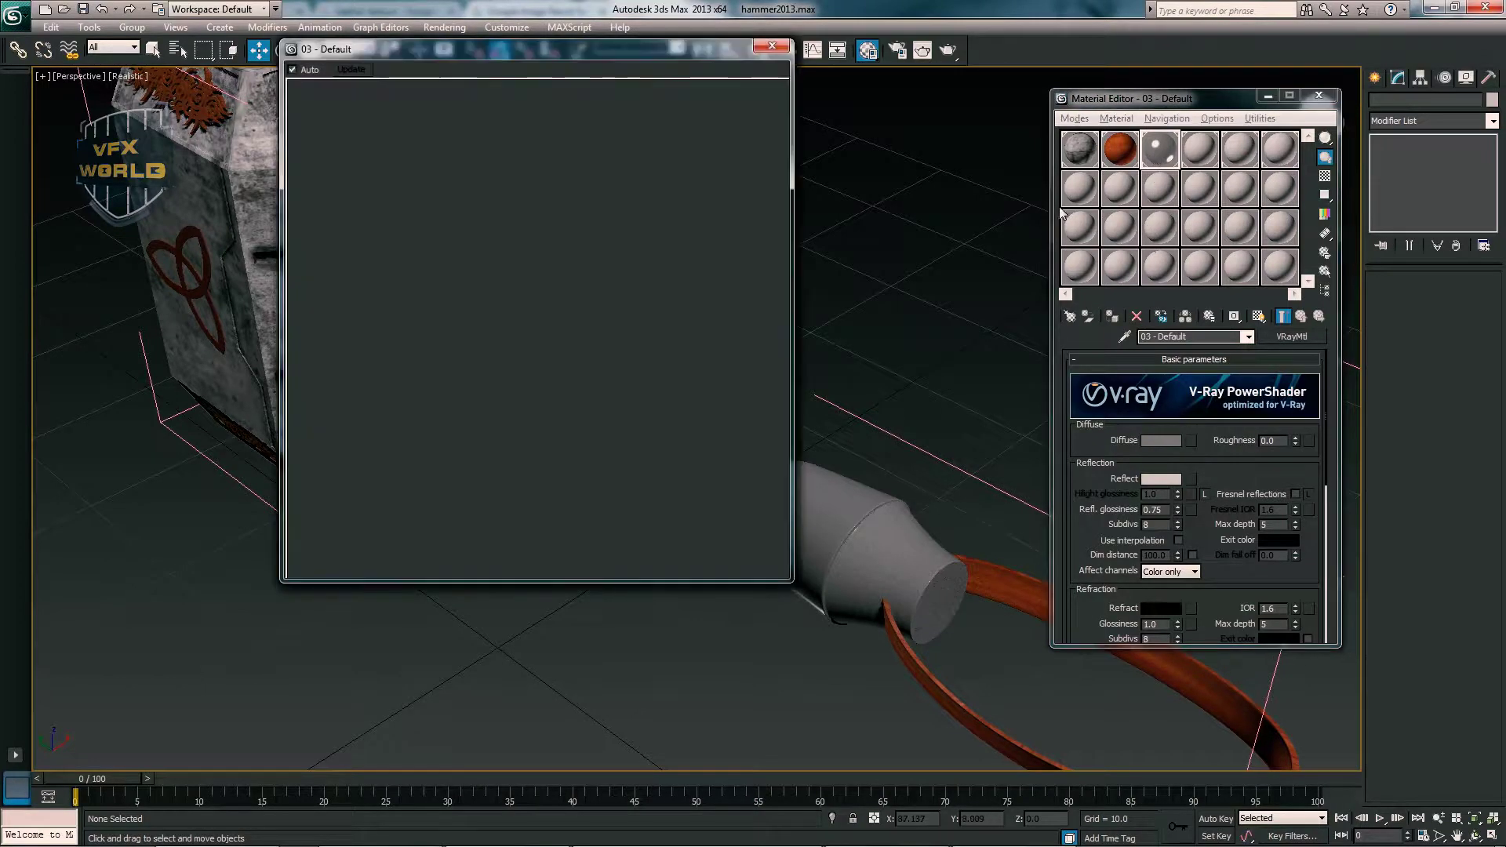
- Change the Google Images search from leather to metal textures
left_click(259, 835)
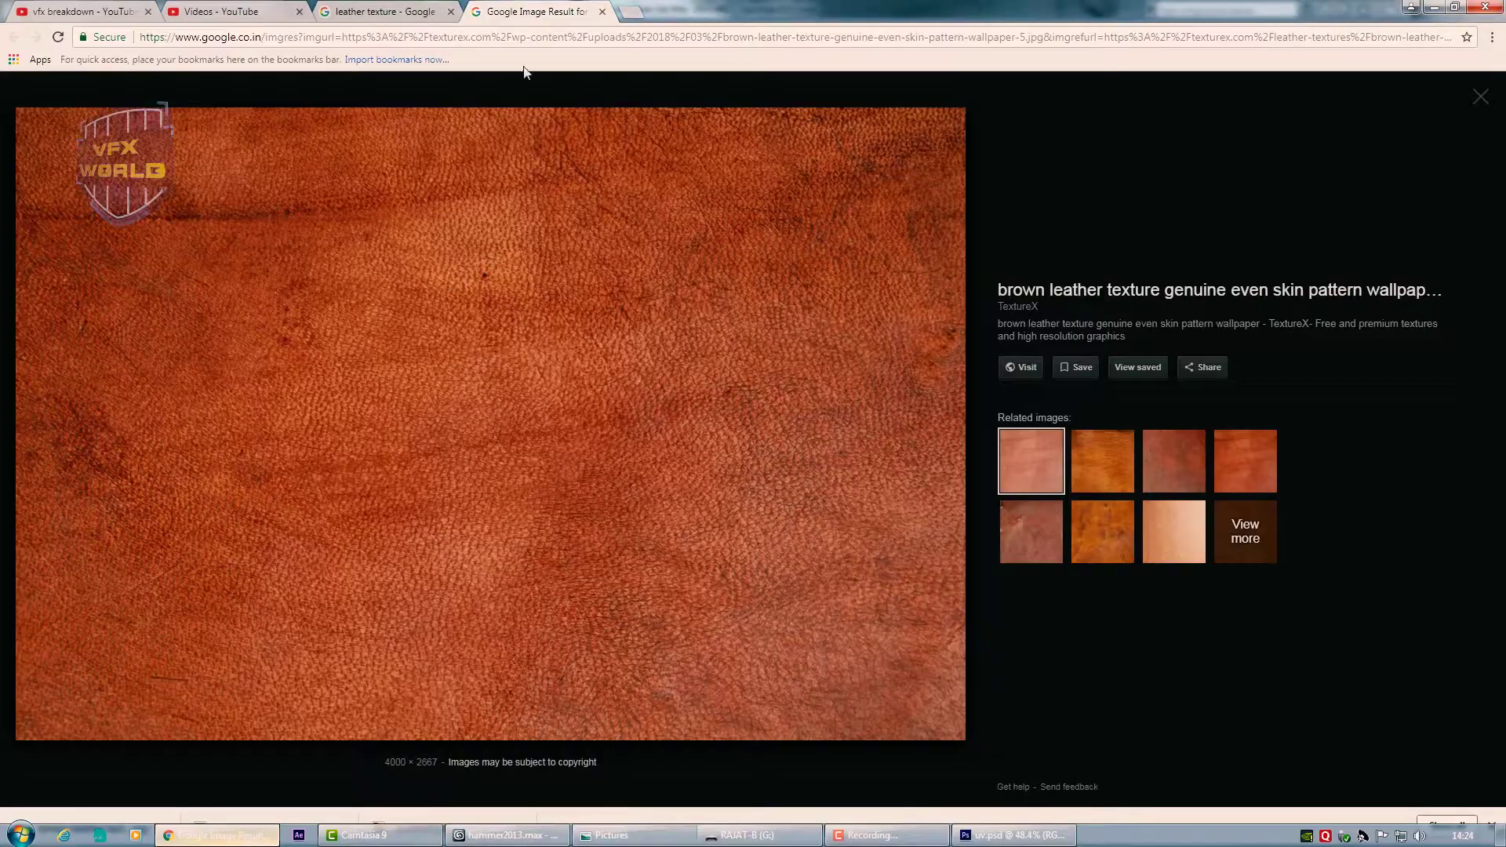
left_click(386, 11)
scroll(325, 214, "up", 5)
double_click(149, 104)
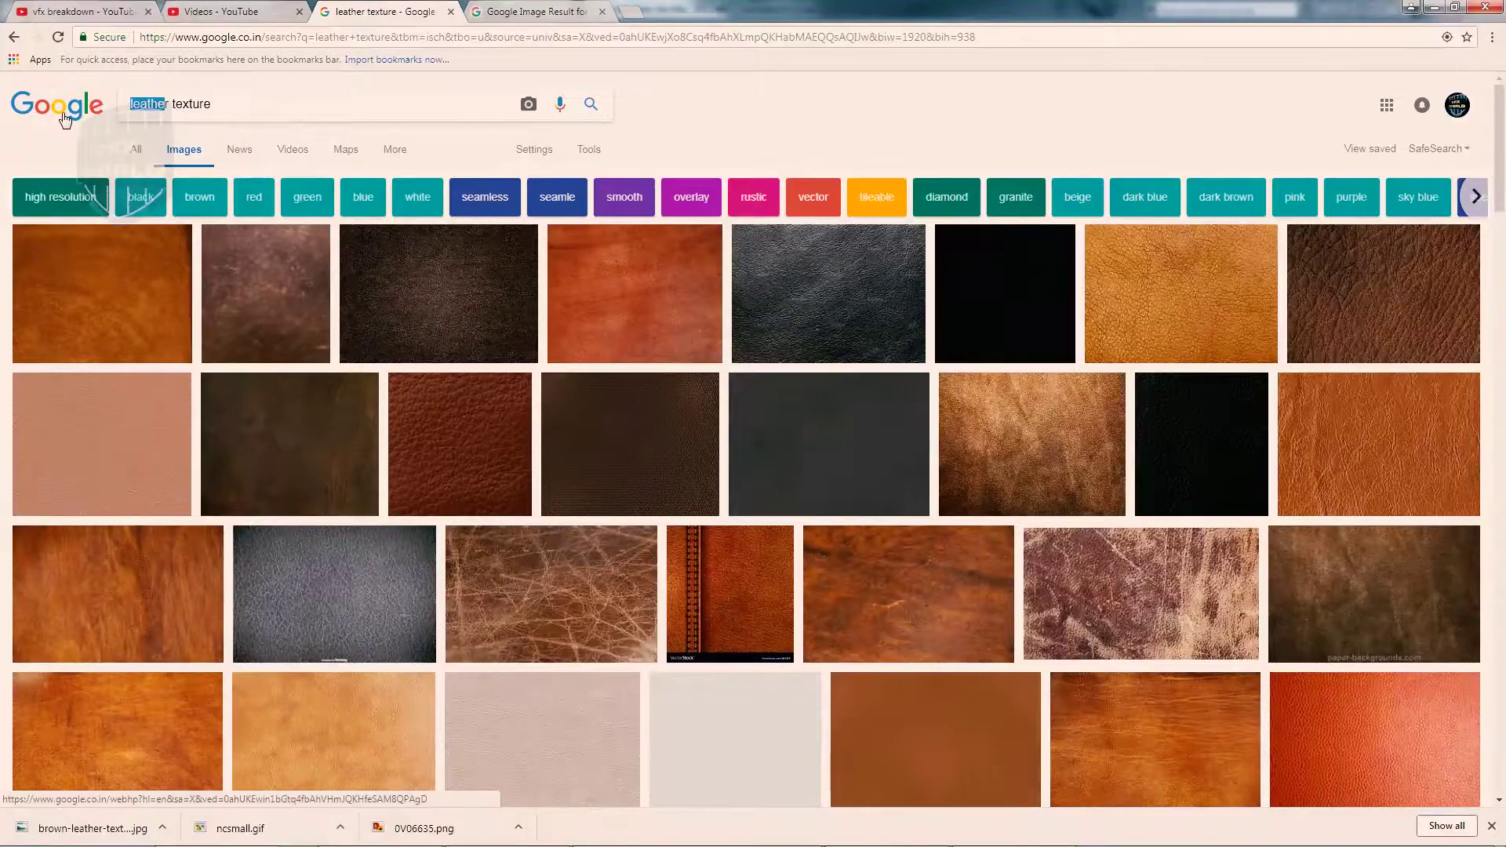
type("metal")
key("Return")
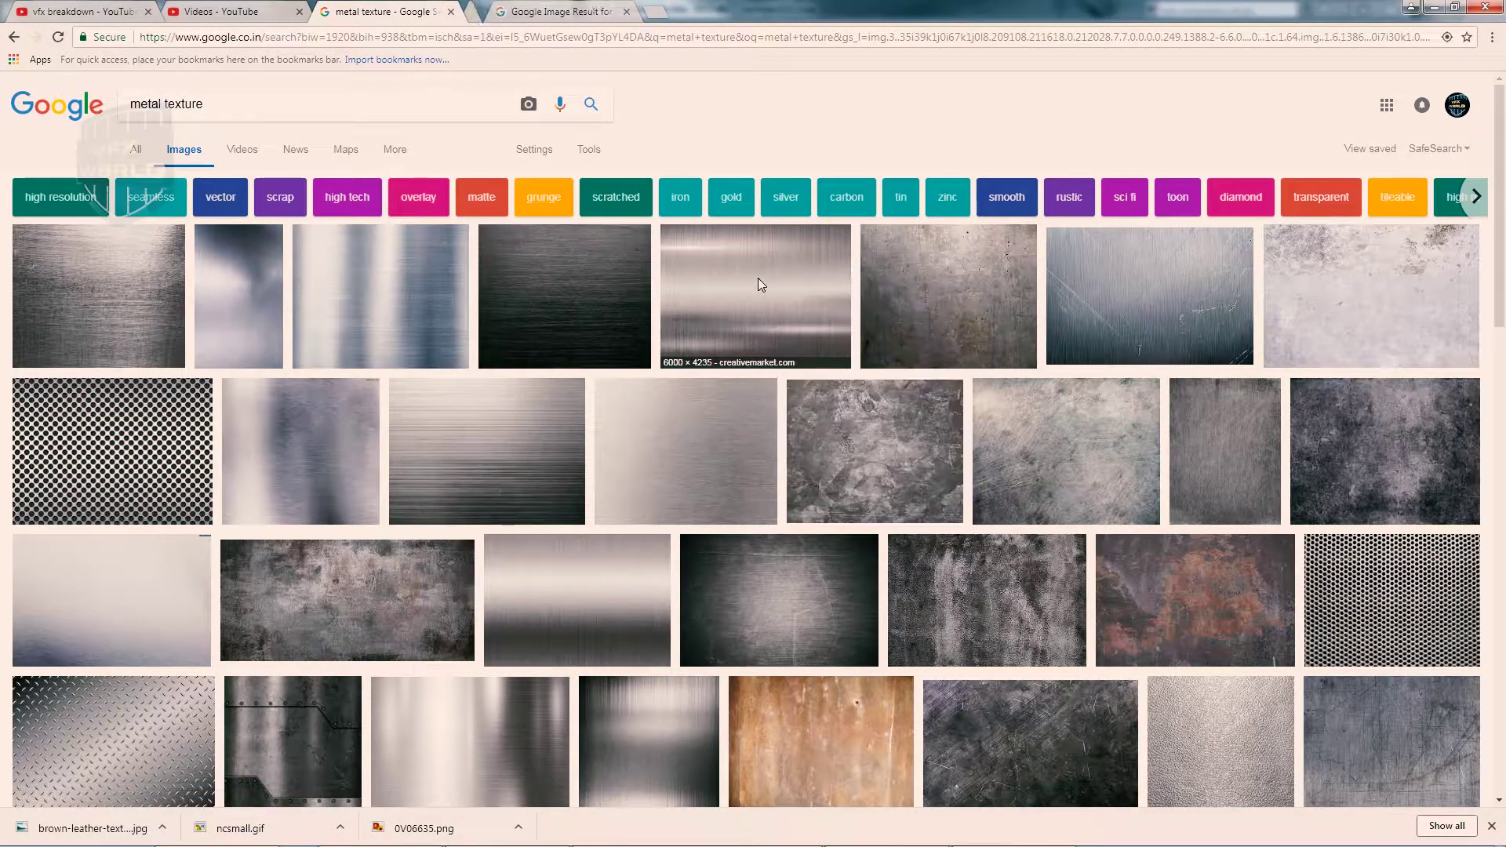
- Preview the brushed silver texture and its creativemarket source, then the Silver Metal Sheet image
left_click(758, 278)
left_click(541, 427)
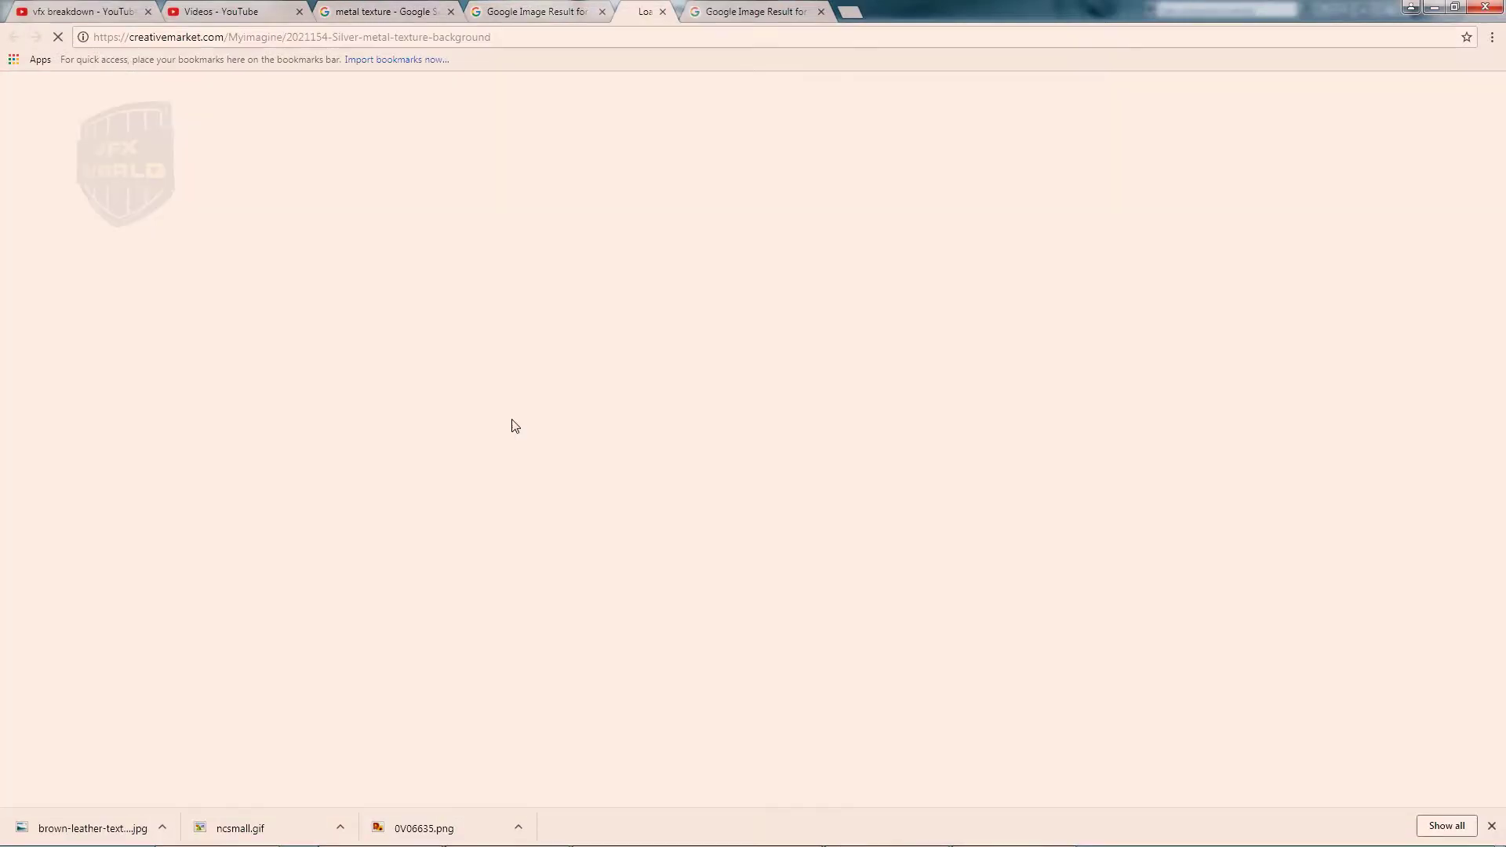
left_click(547, 11)
left_click(706, 6)
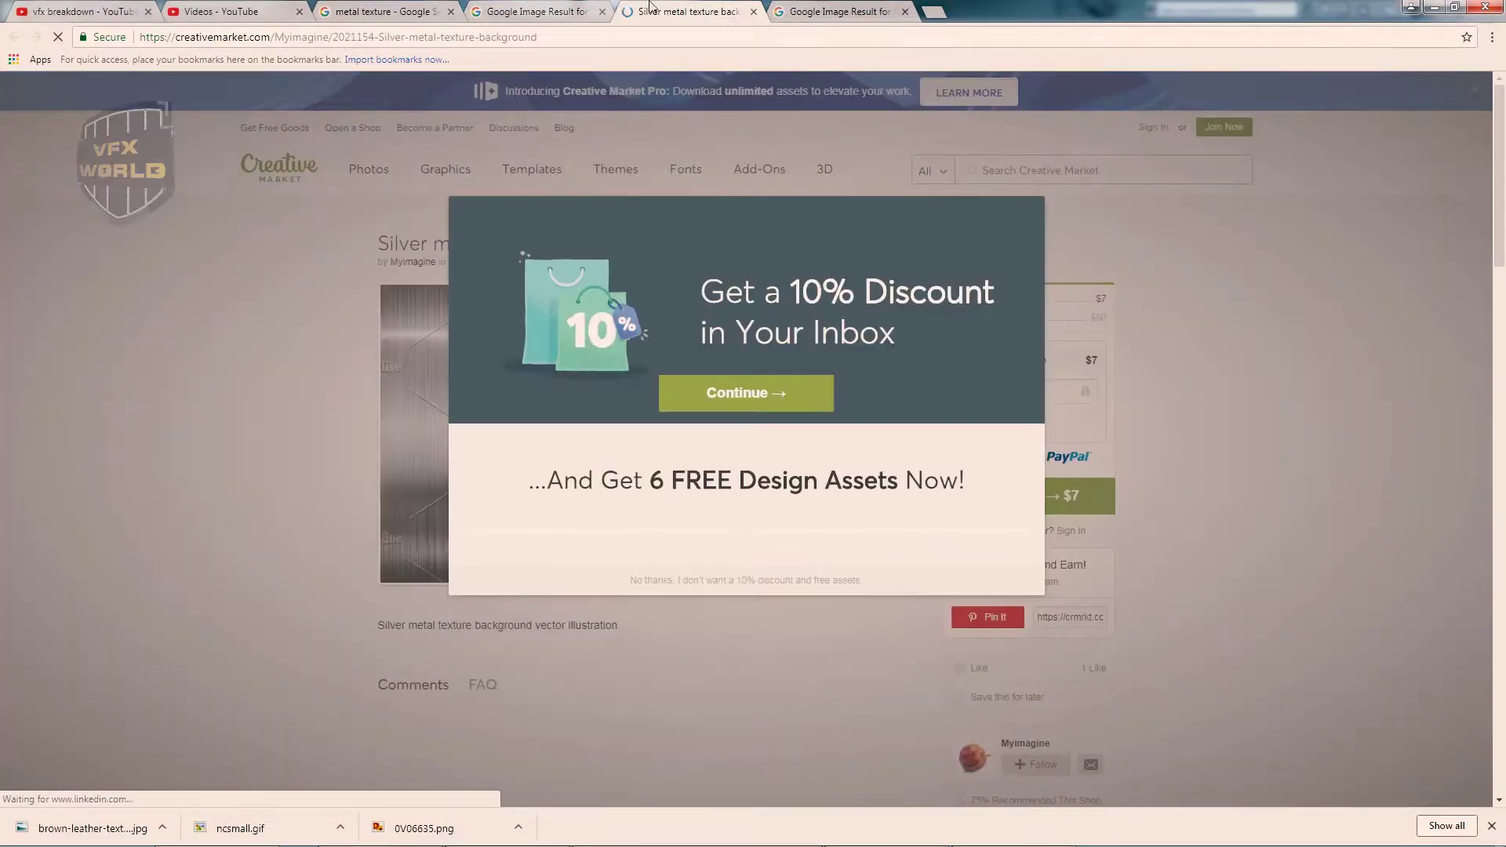
key("ctrl+w")
left_click(1090, 455)
left_click(1159, 452)
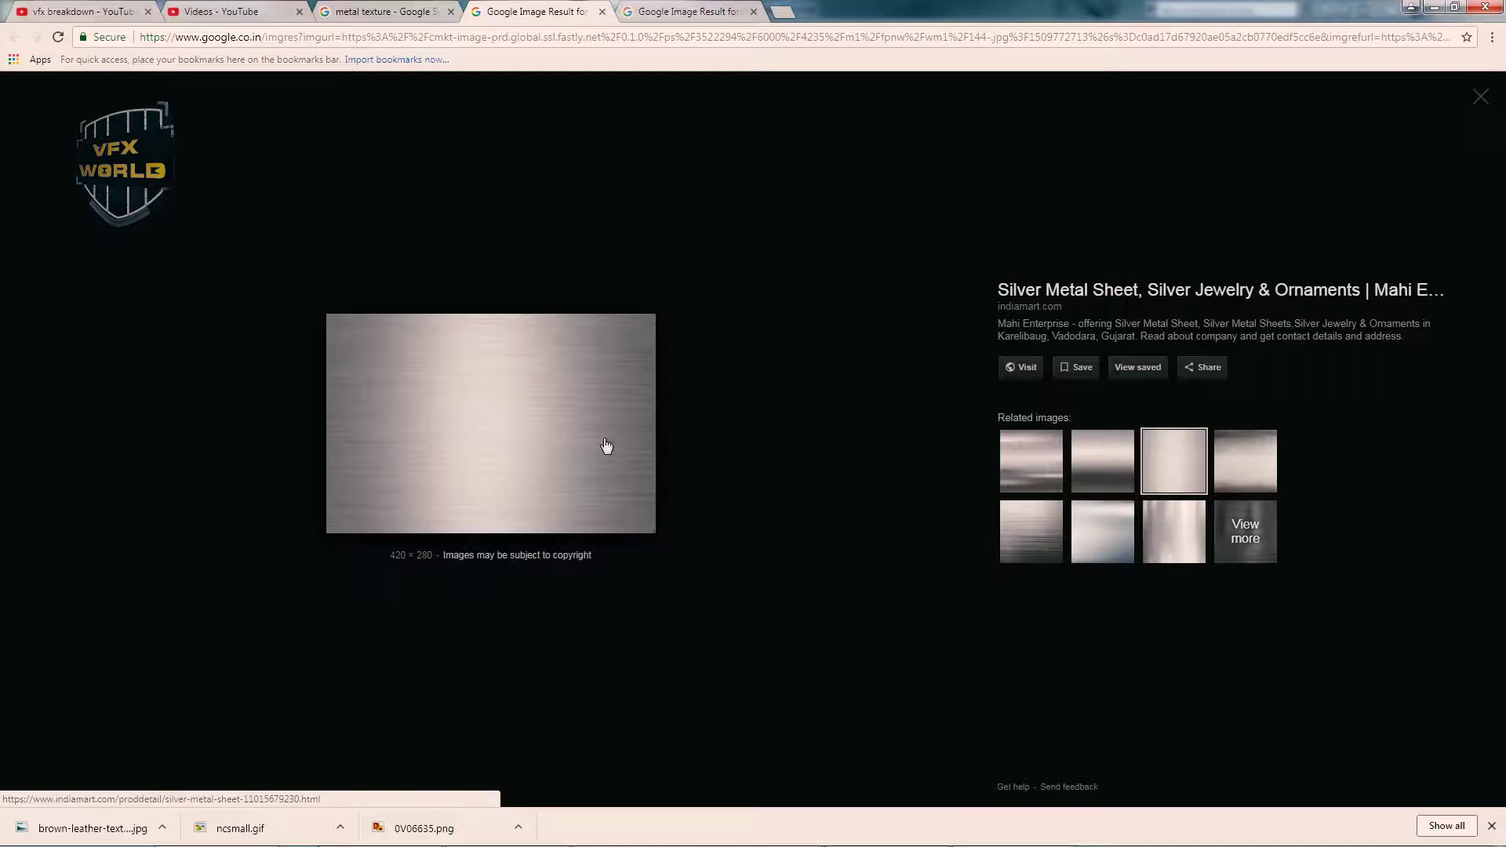
left_click(1009, 480)
key("ctrl+shift+Tab")
- Preview a brushed metal thumbnail and check its backgroundsy.com source page
scroll(649, 310, "down", 1)
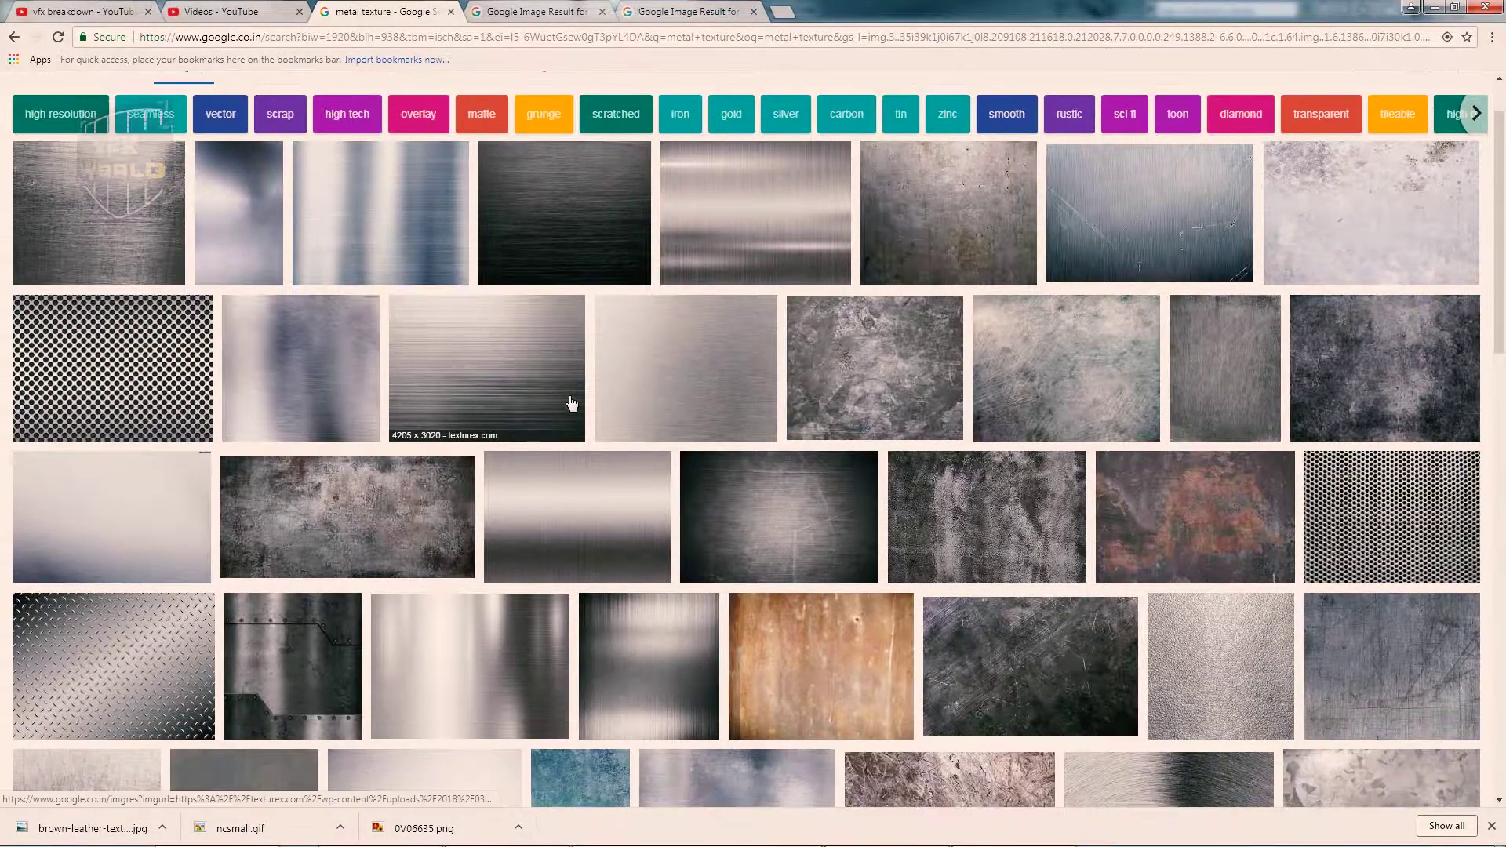
scroll(651, 320, "down", 1)
left_click(649, 316)
left_click(476, 454)
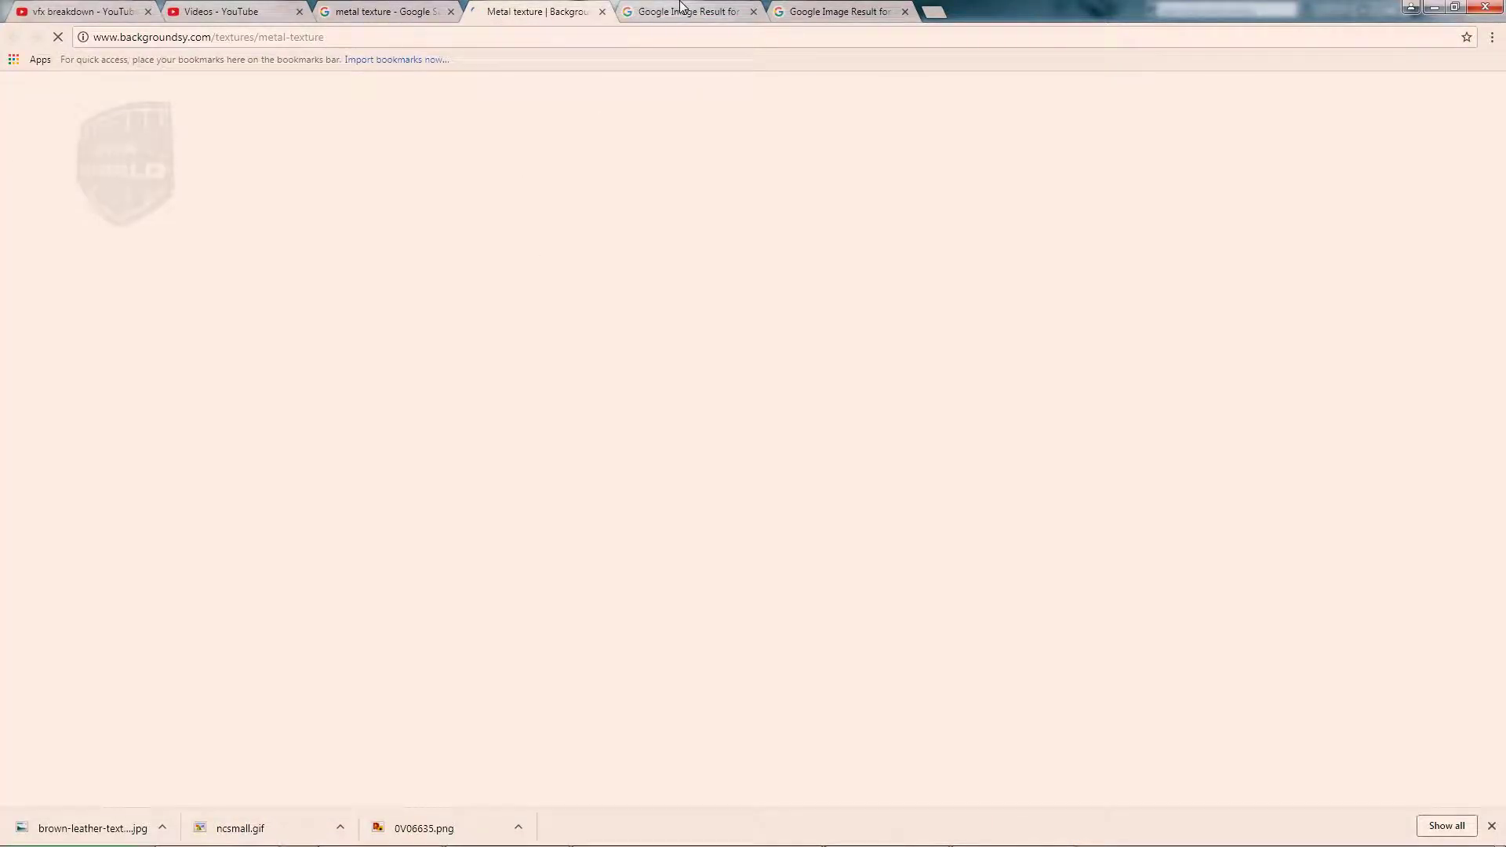
left_click(690, 11)
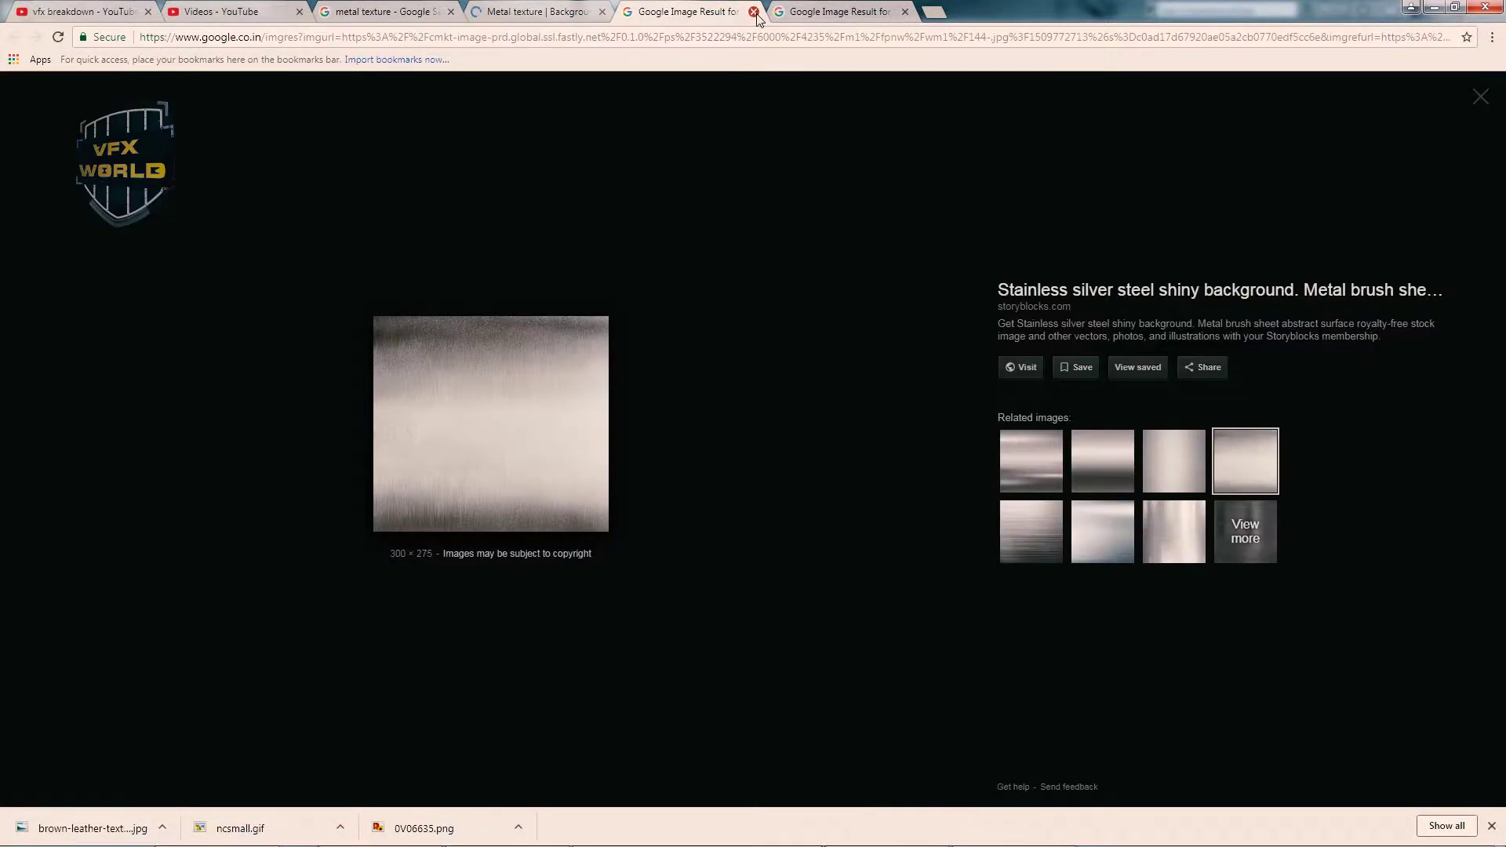
left_click(753, 11)
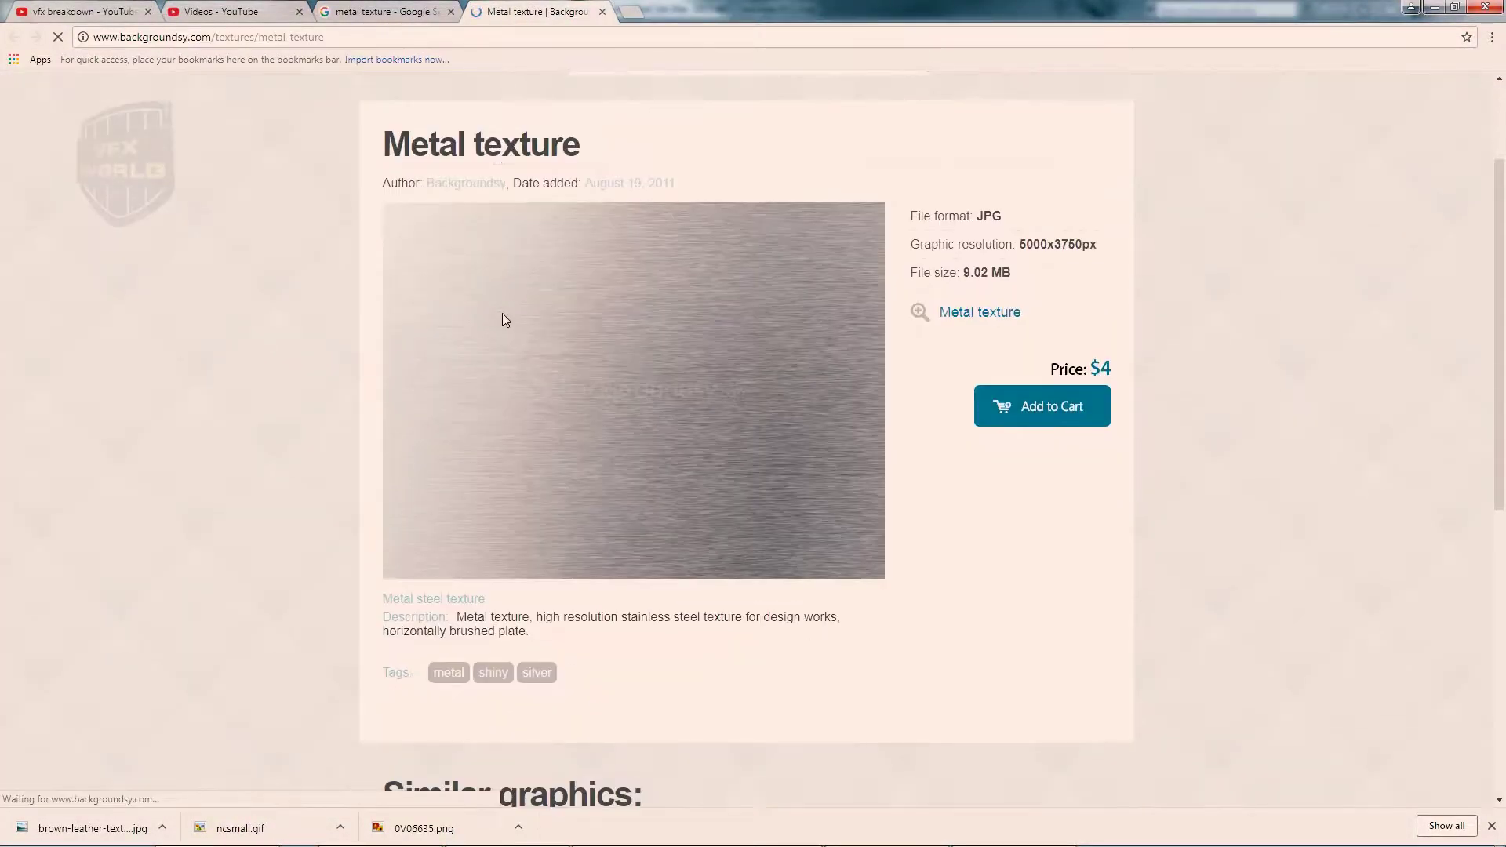
- Scroll the metal results and open the Backgroundsy metal texture in the viewer
left_click(356, 6)
scroll(461, 330, "down", 6)
scroll(461, 333, "down", 2)
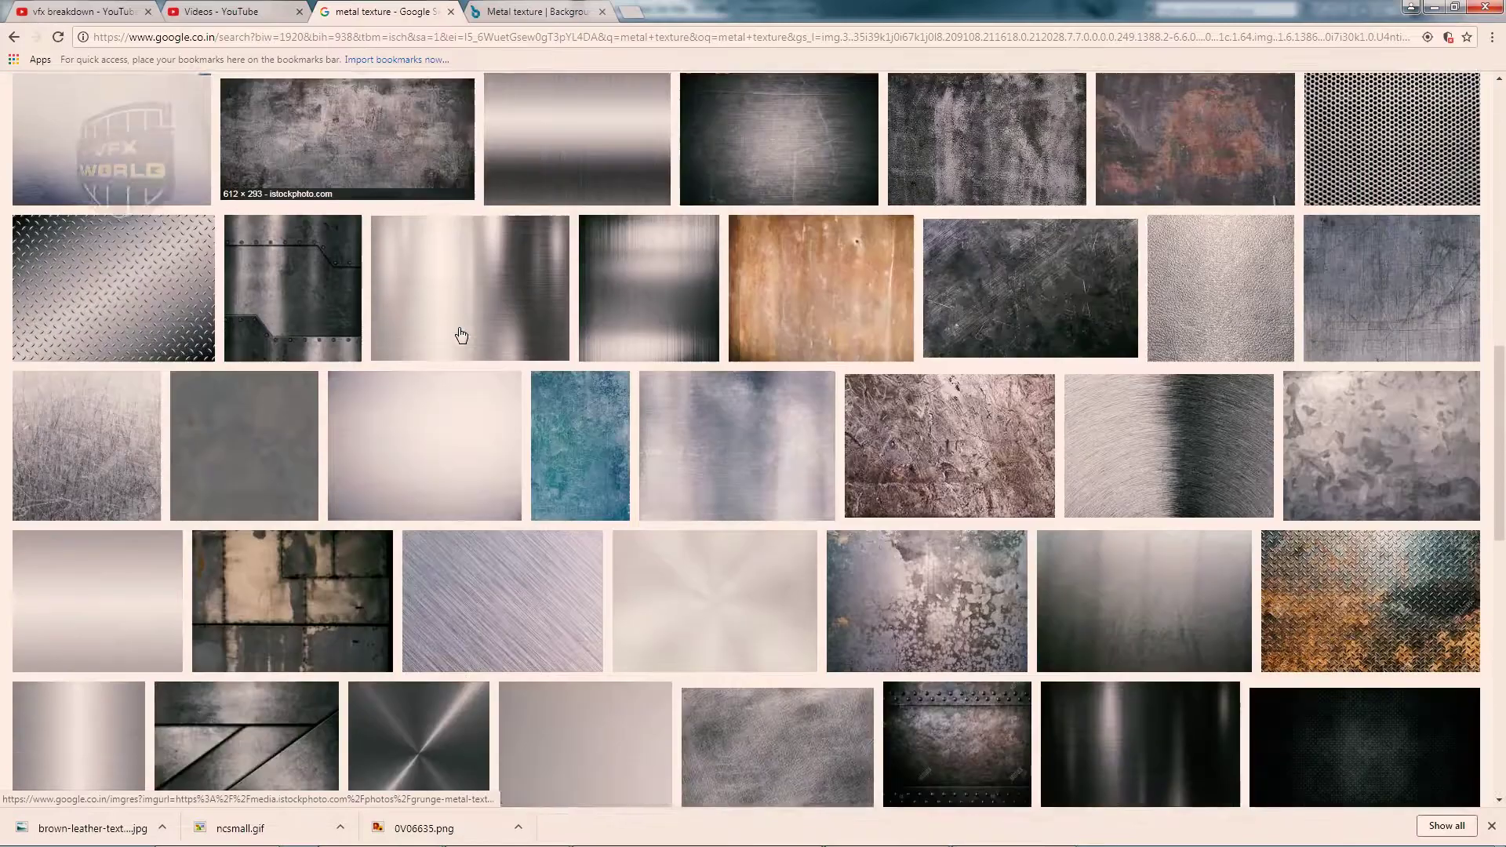
scroll(462, 335, "down", 2)
scroll(461, 334, "down", 3)
left_click(521, 474)
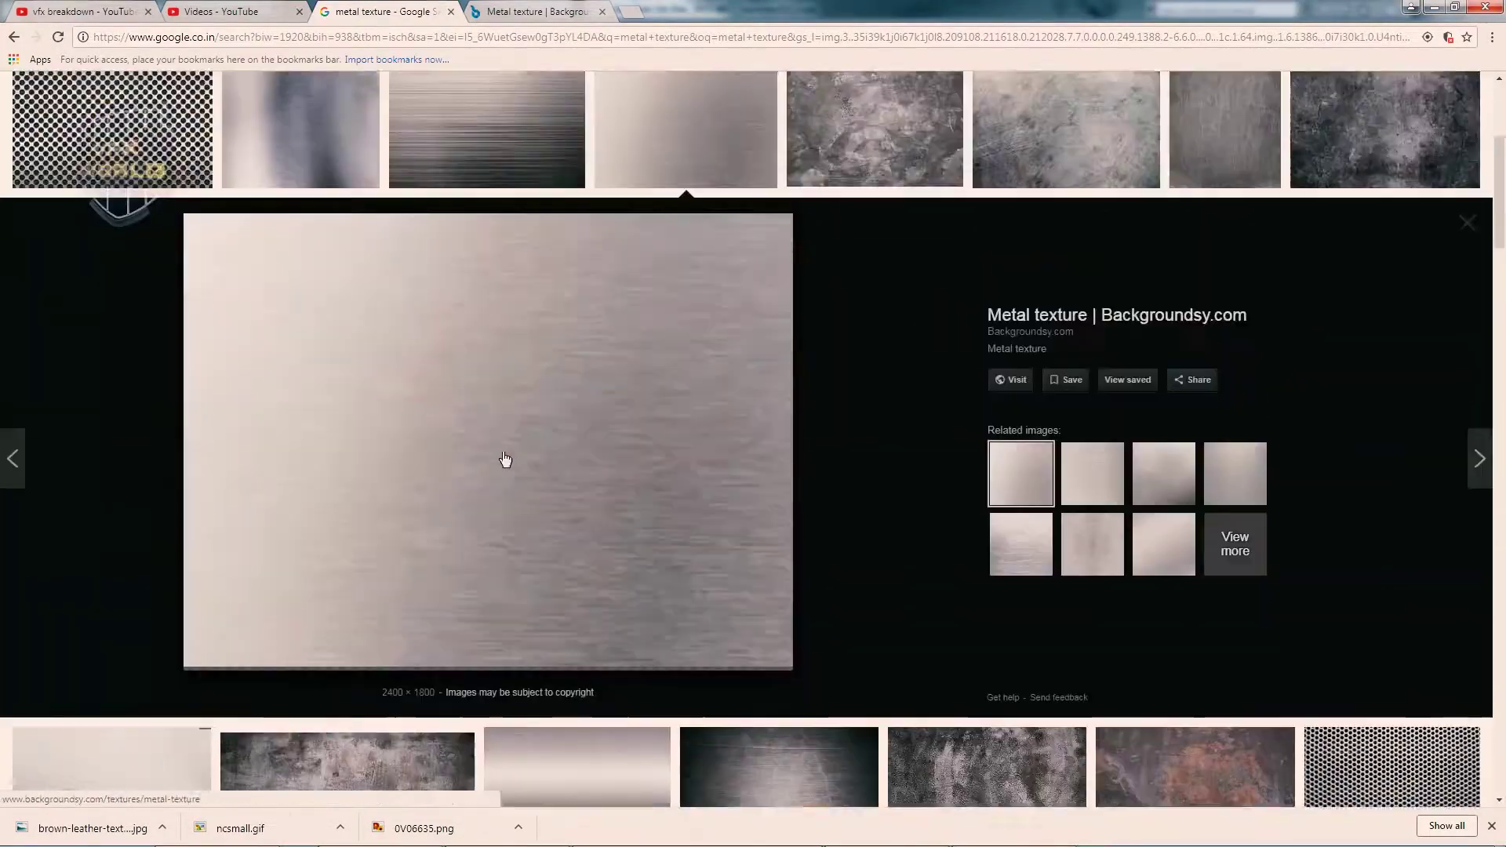
scroll(196, 404, "up", 4)
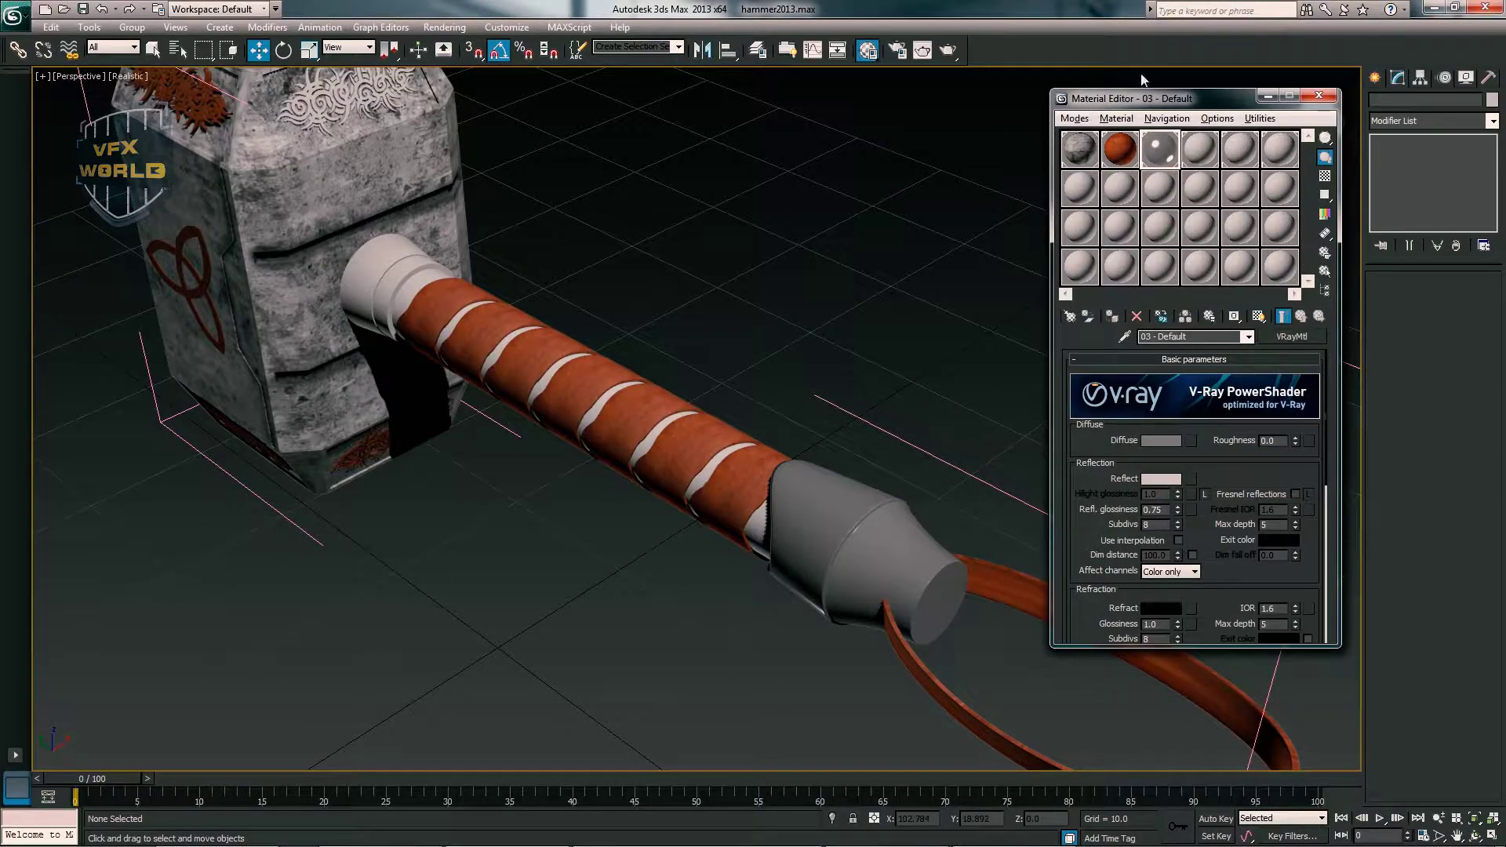
- Assign a Noise map to the diffuse channel with Y tiling raised to 57.1
double_click(1160, 149)
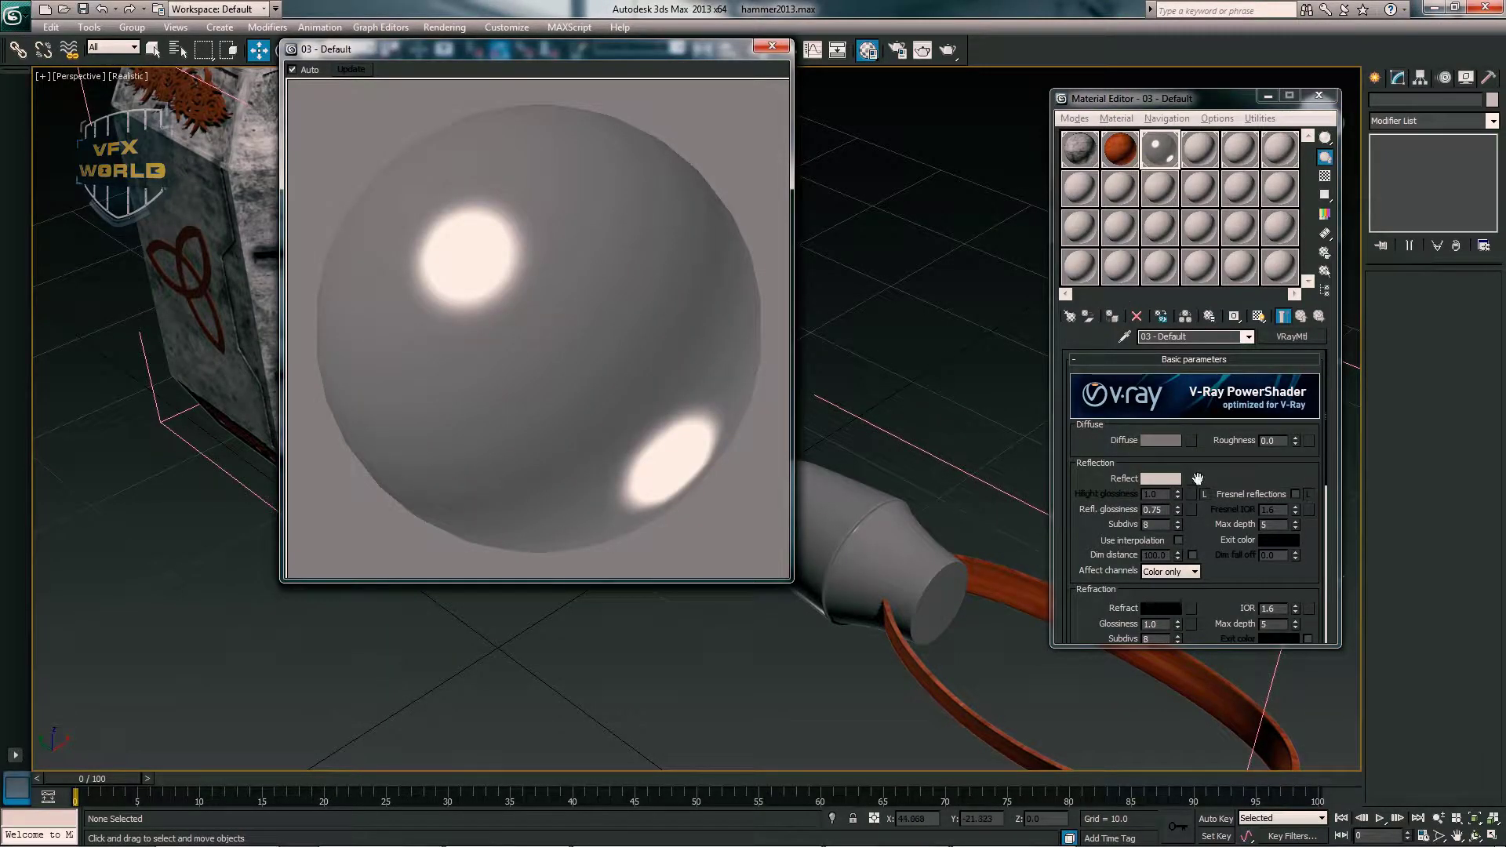
left_click(1188, 440)
double_click(425, 322)
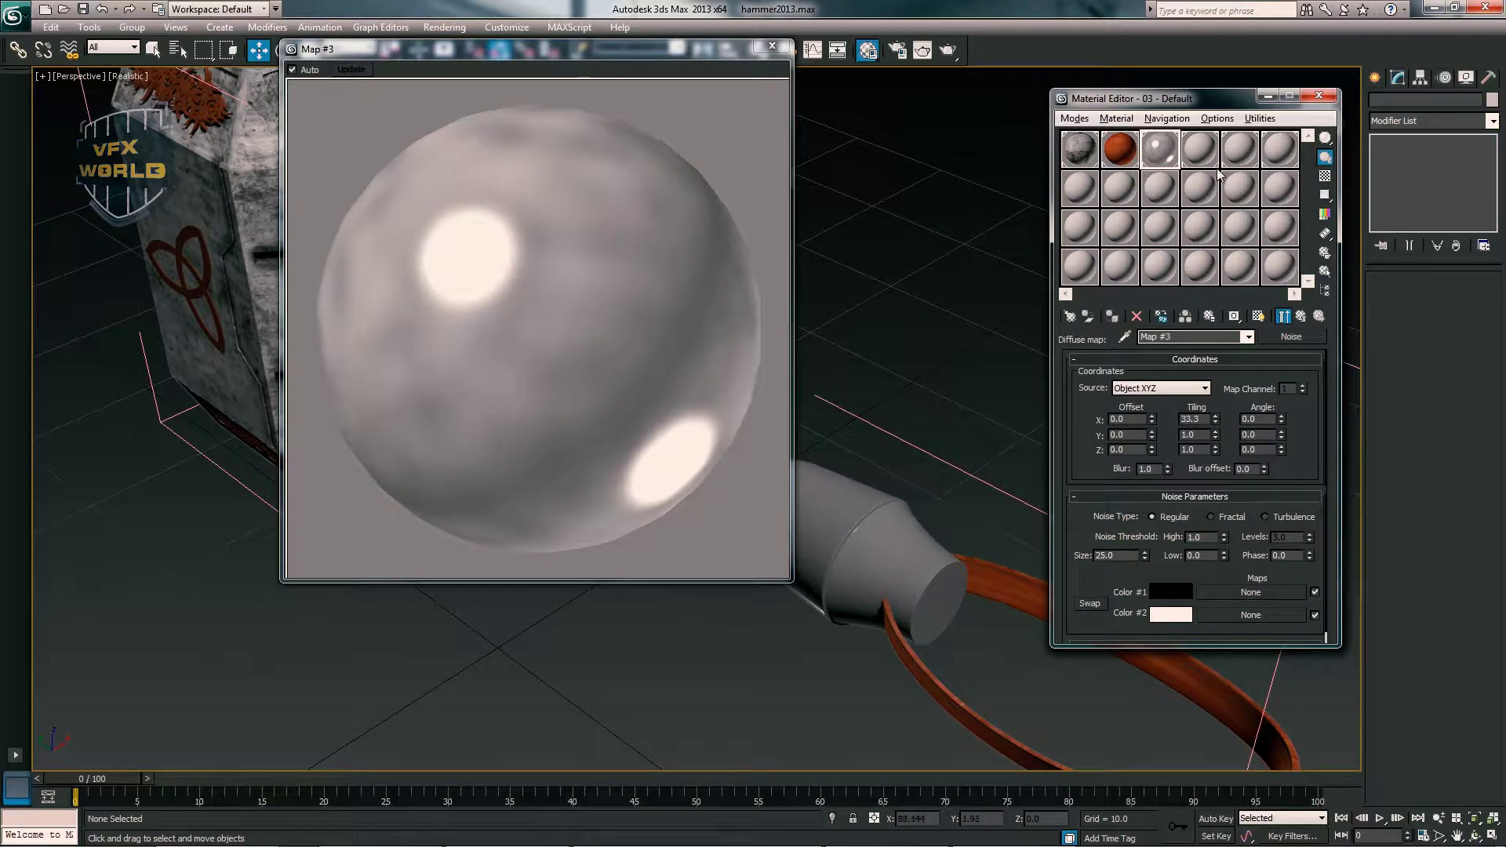
left_click_drag(1216, 438, 1225, 419)
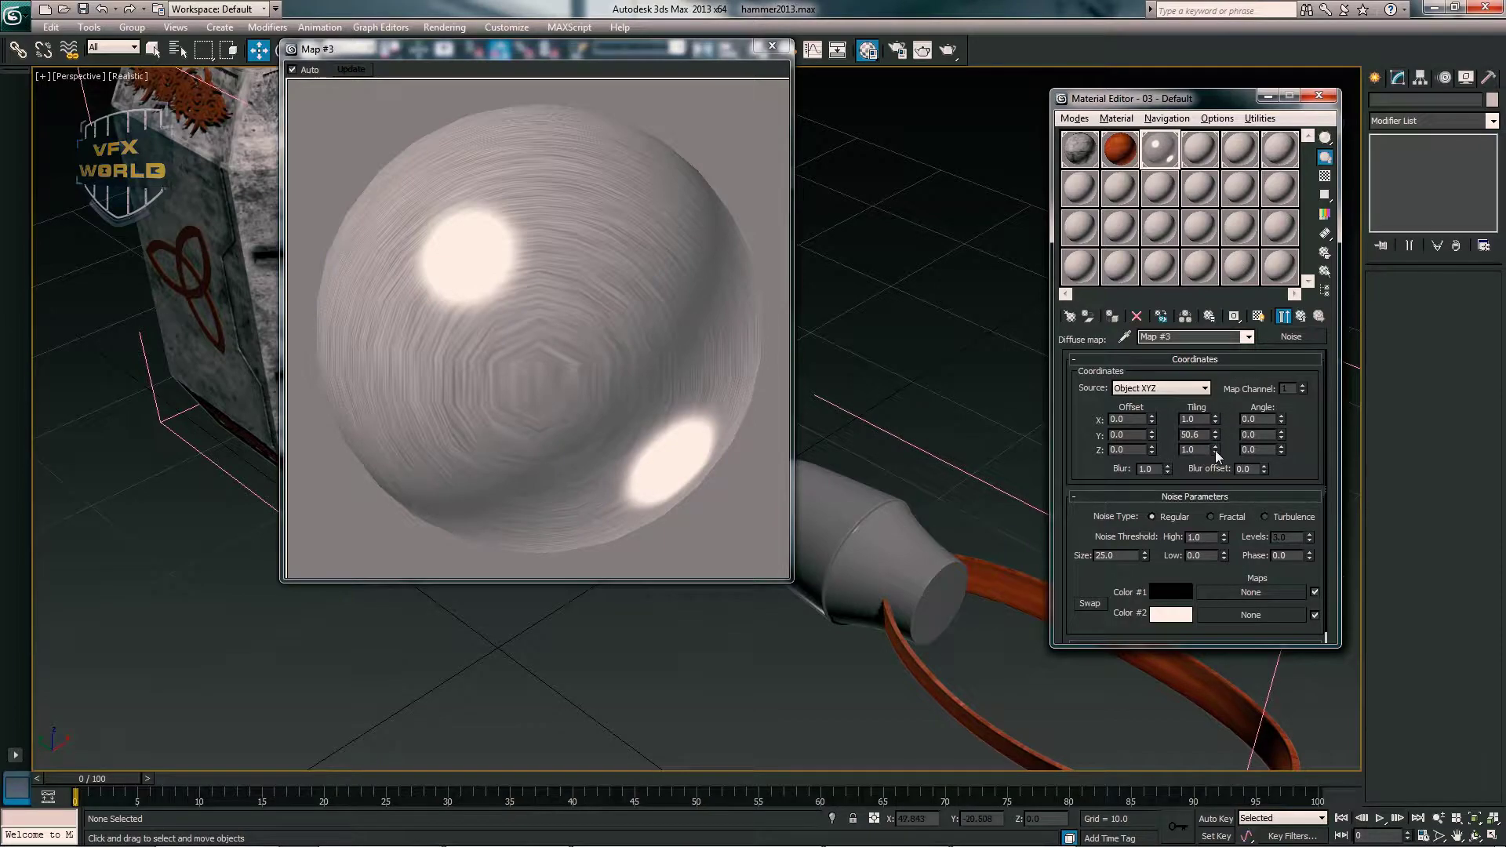
key("ctrl+z")
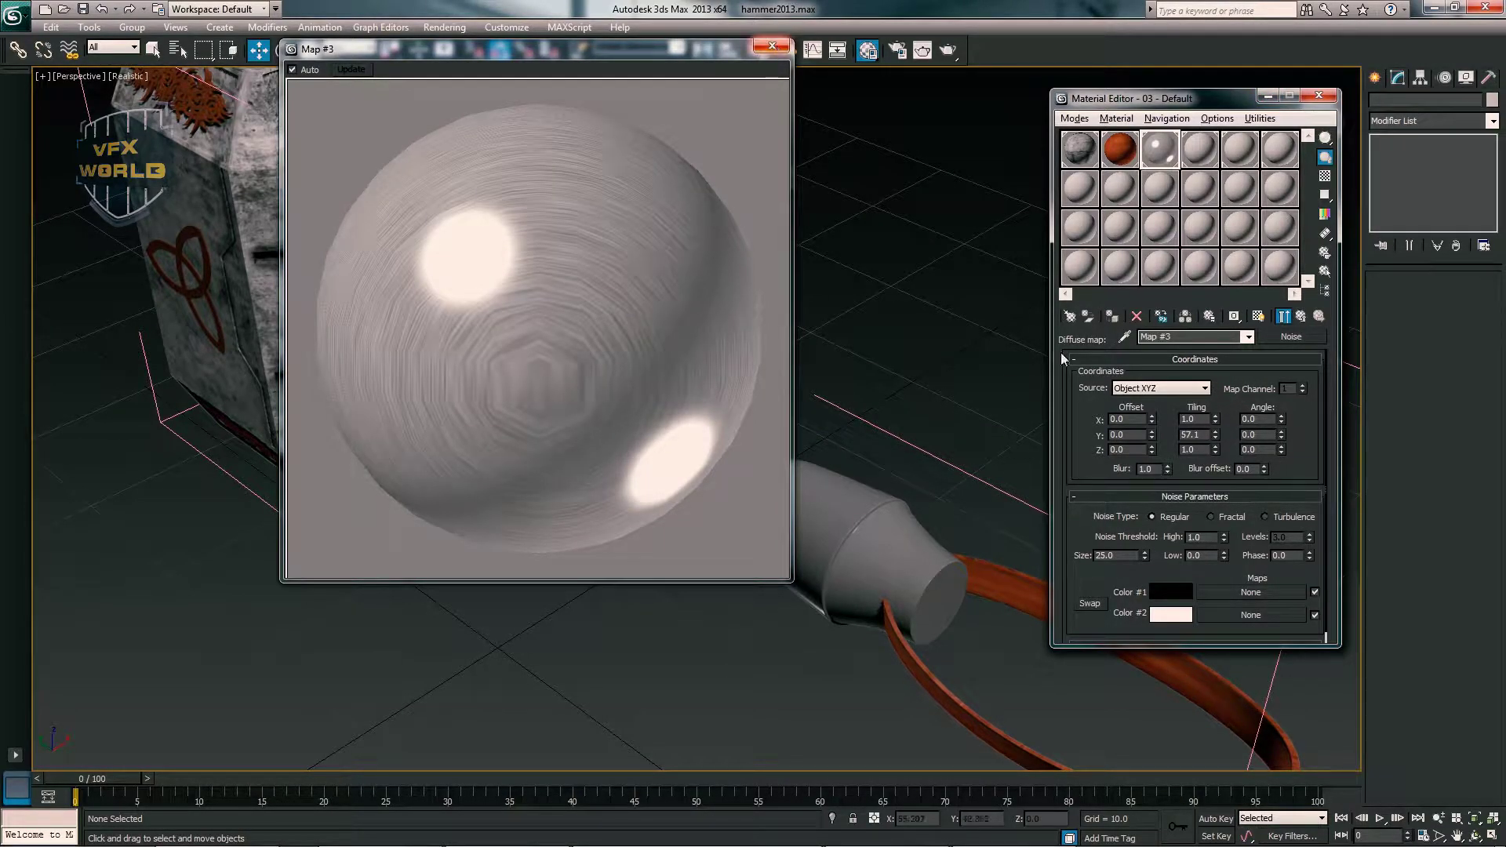
- Instance the diffuse Noise map into the Bump channel at 30
left_click(1303, 318)
scroll(1218, 500, "down", 5)
scroll(1184, 582, "down", 3)
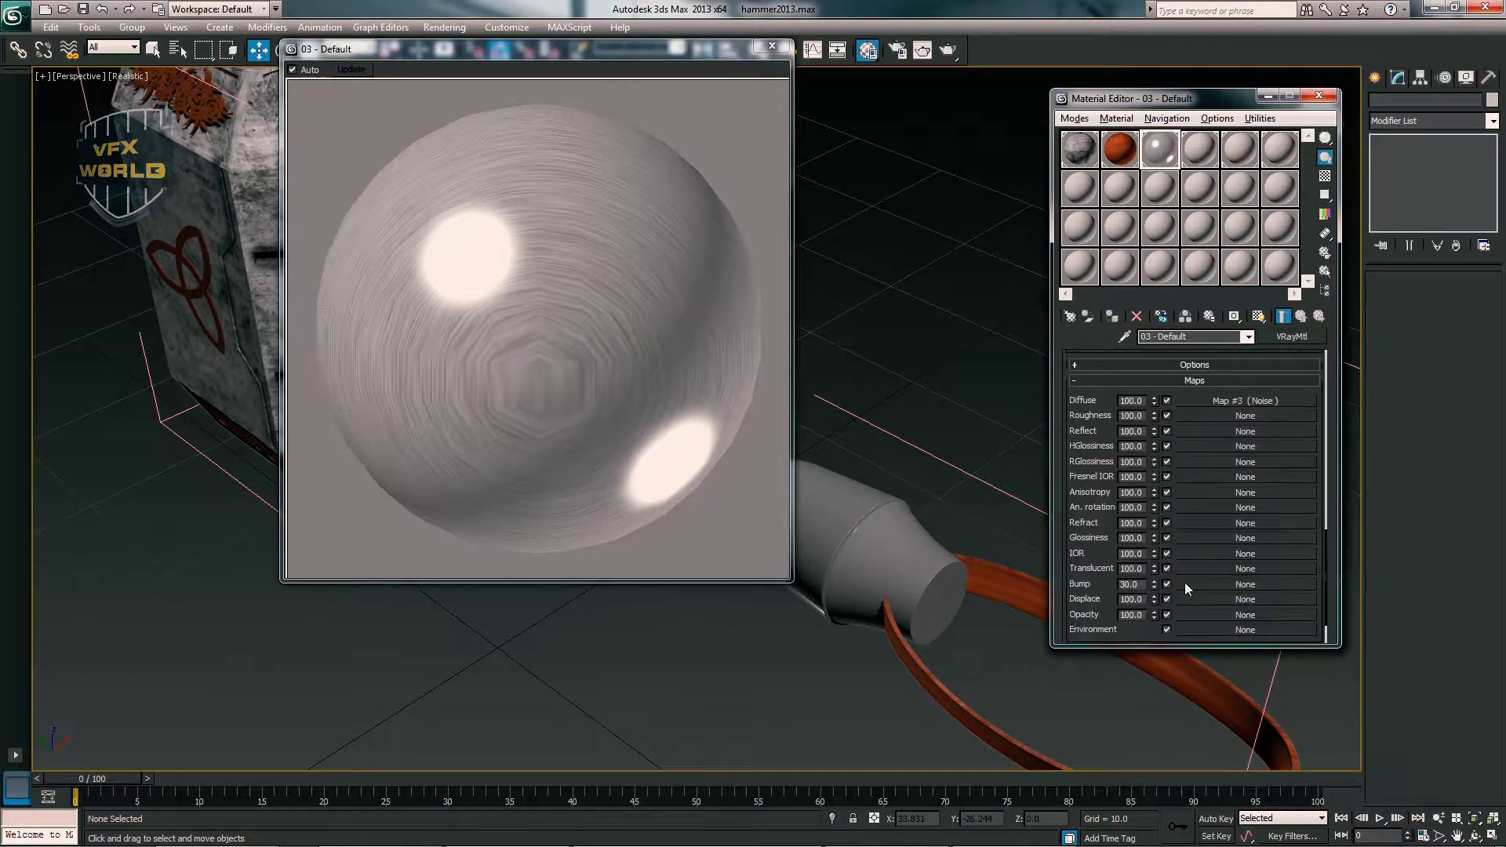
left_click_drag(1225, 483, 1208, 581)
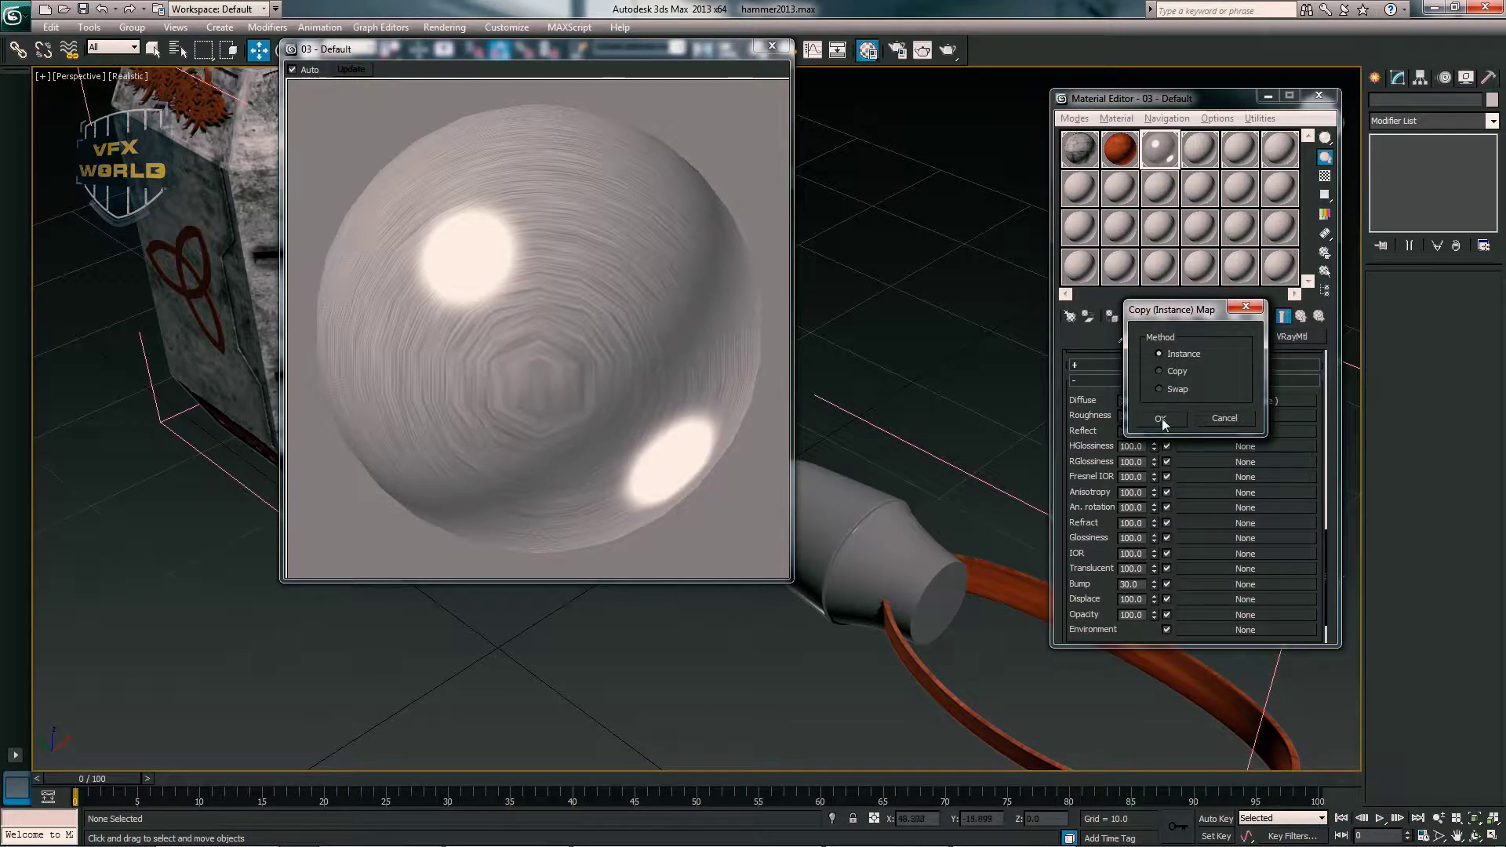
left_click(1161, 418)
left_click(772, 45)
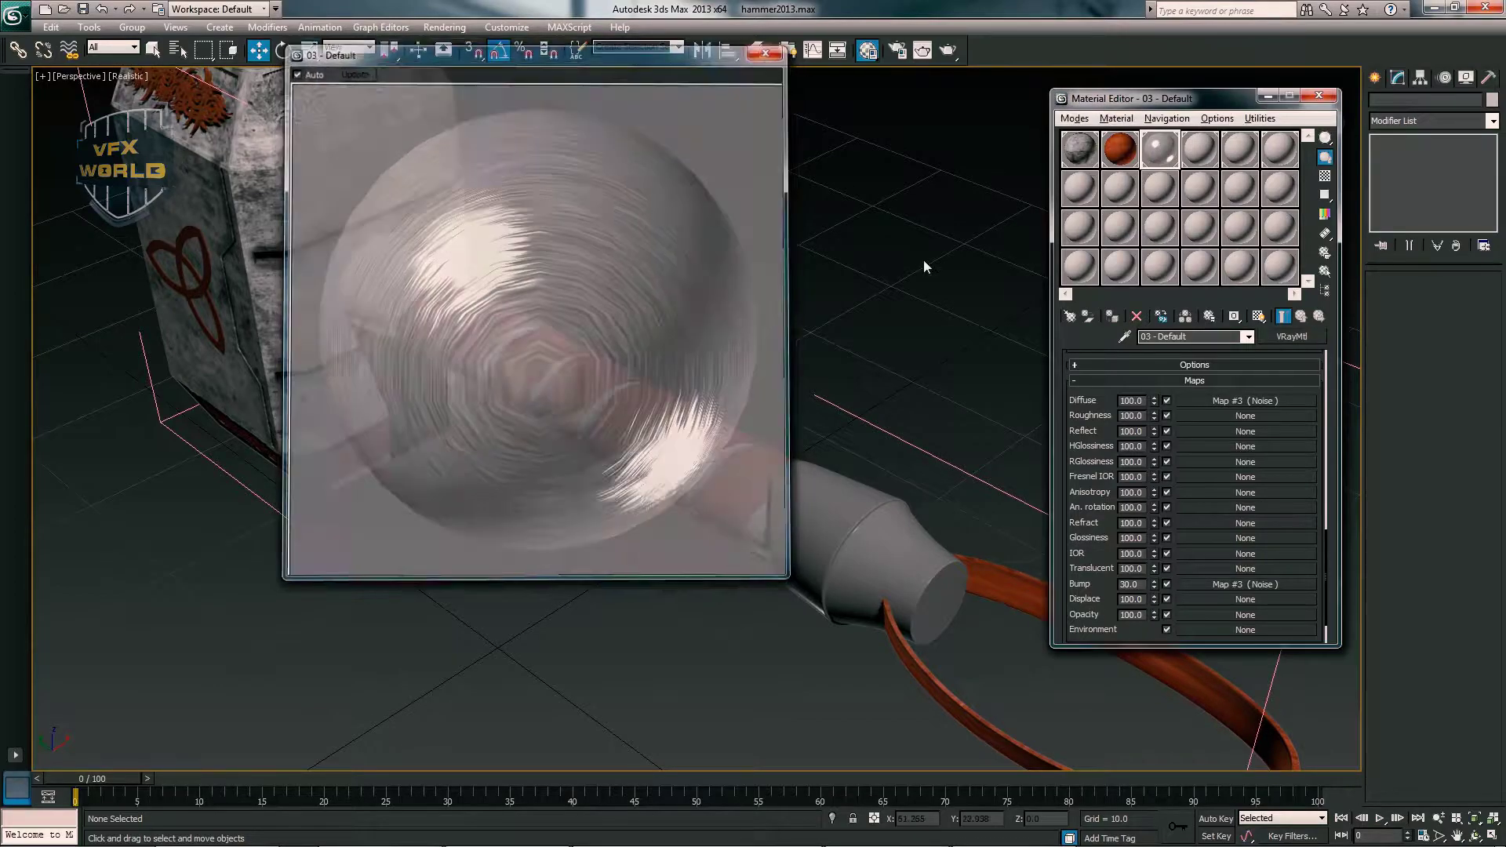
mouse_move(935, 531)
middle_mouse_down("alt")
mouse_move(755, 495)
mouse_move(410, 510)
middle_mouse_up("alt")
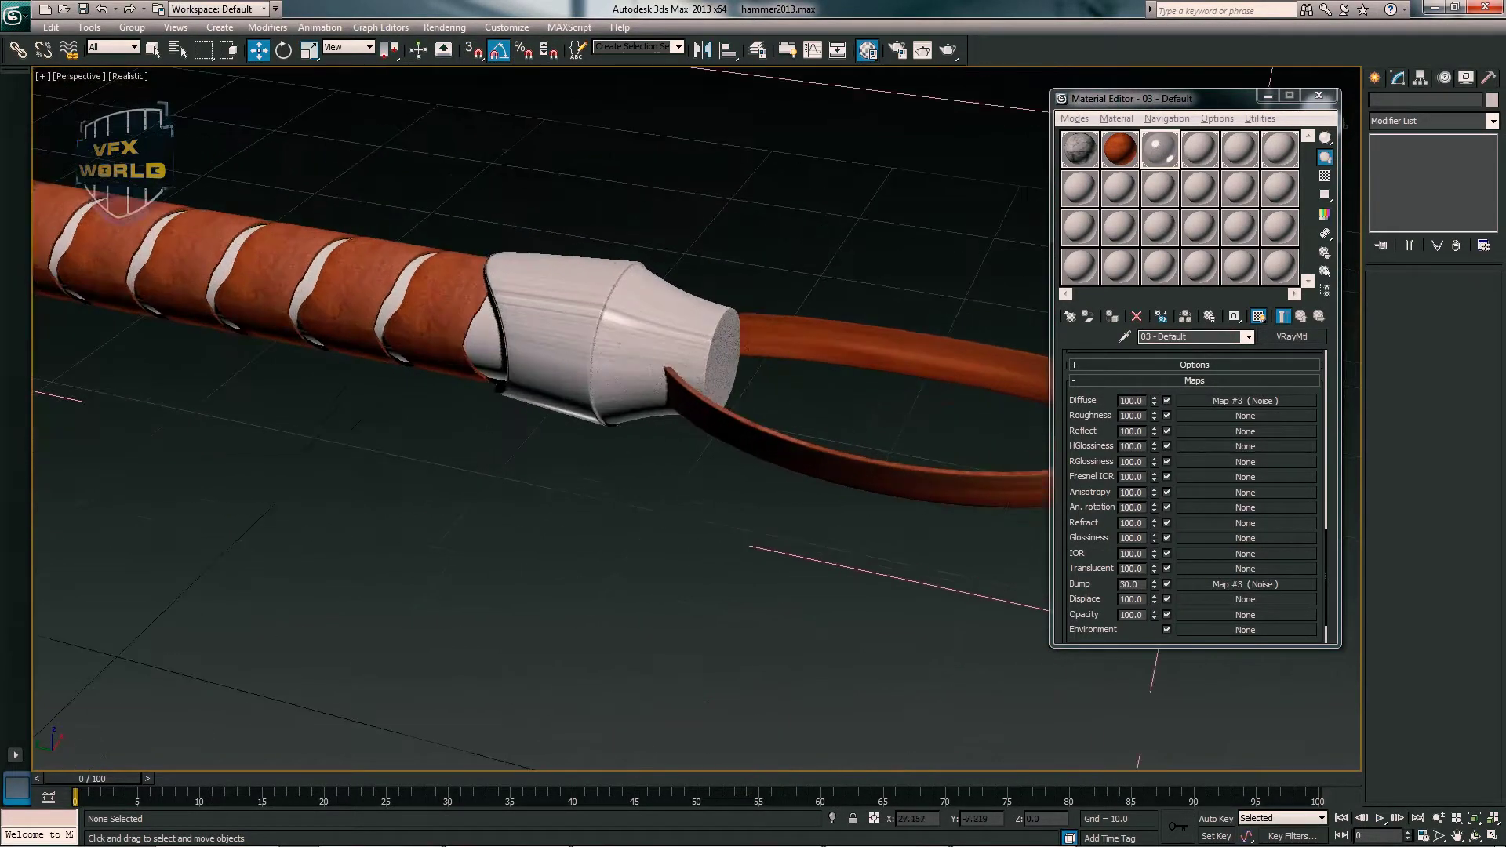
- Raise the bump Noise tiling to X 118.5 and Z 3.8, keeping X angle at 0
scroll(551, 360, "up", 5)
middle_click_drag(620, 428, 604, 428)
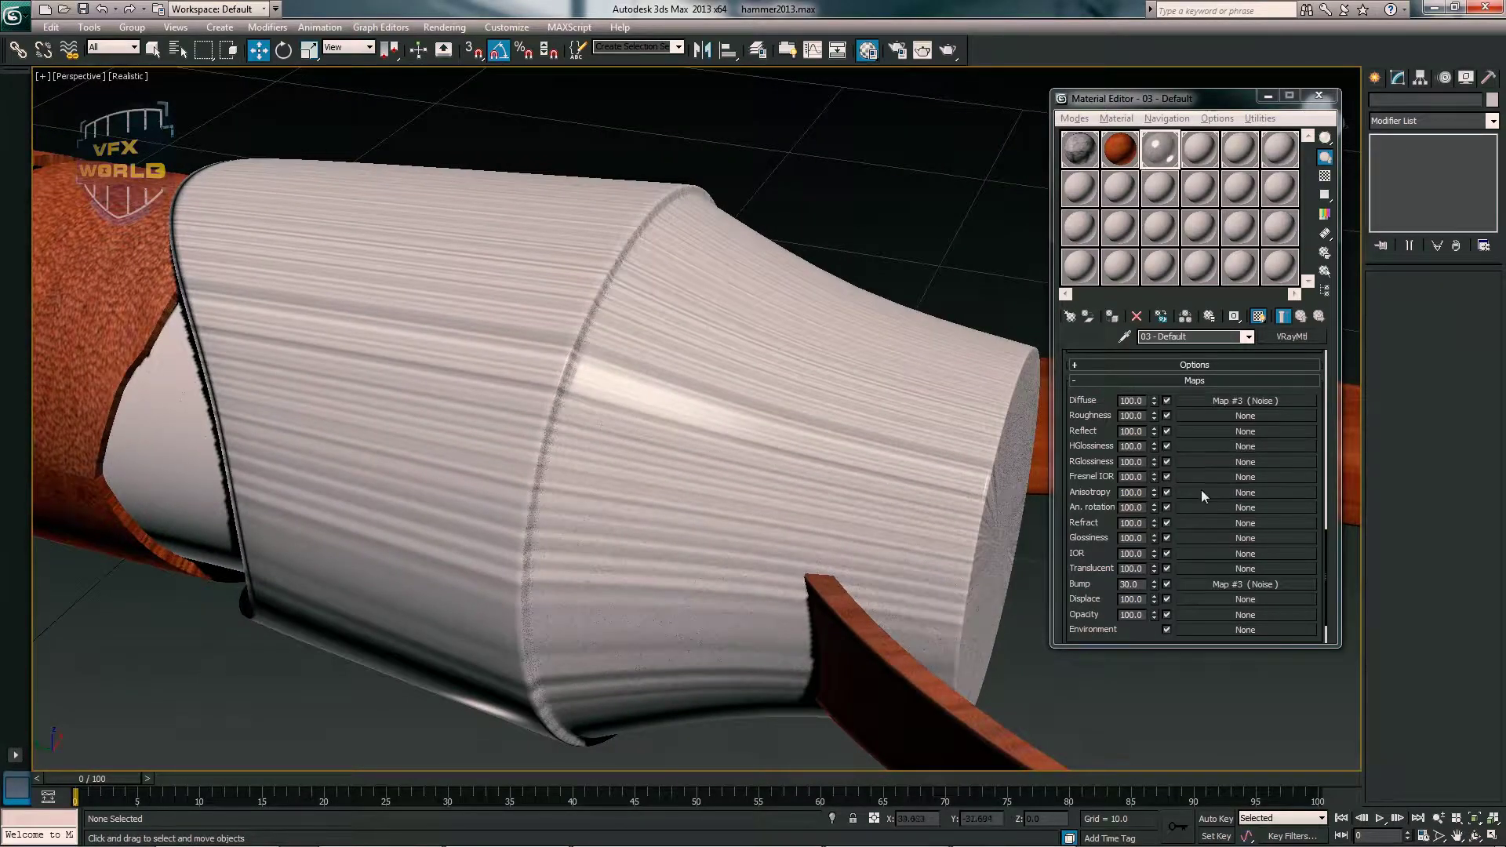
left_click(1205, 583)
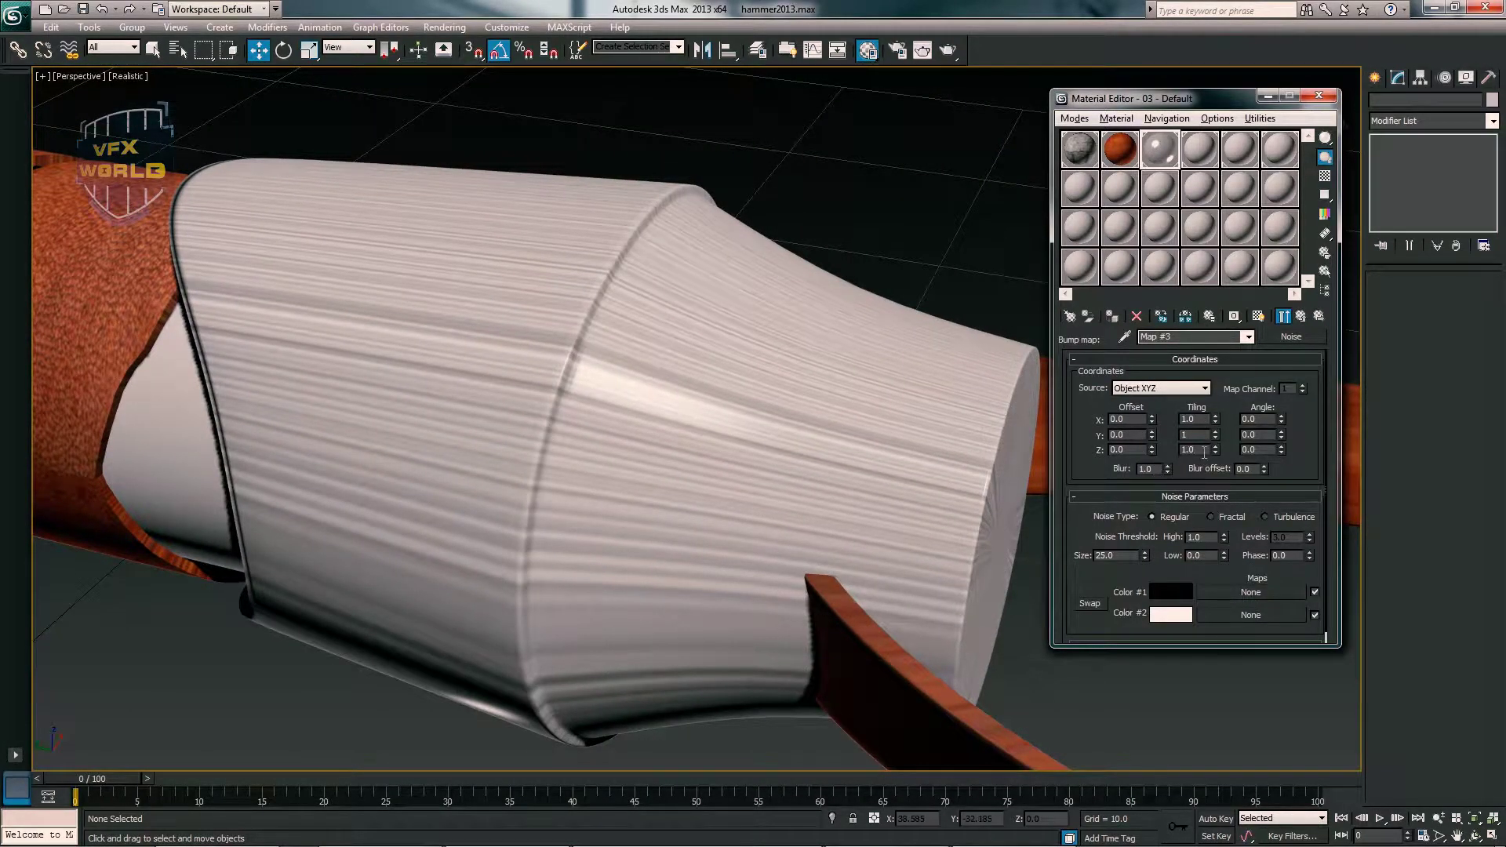
left_click_drag(1215, 452, 1206, 270)
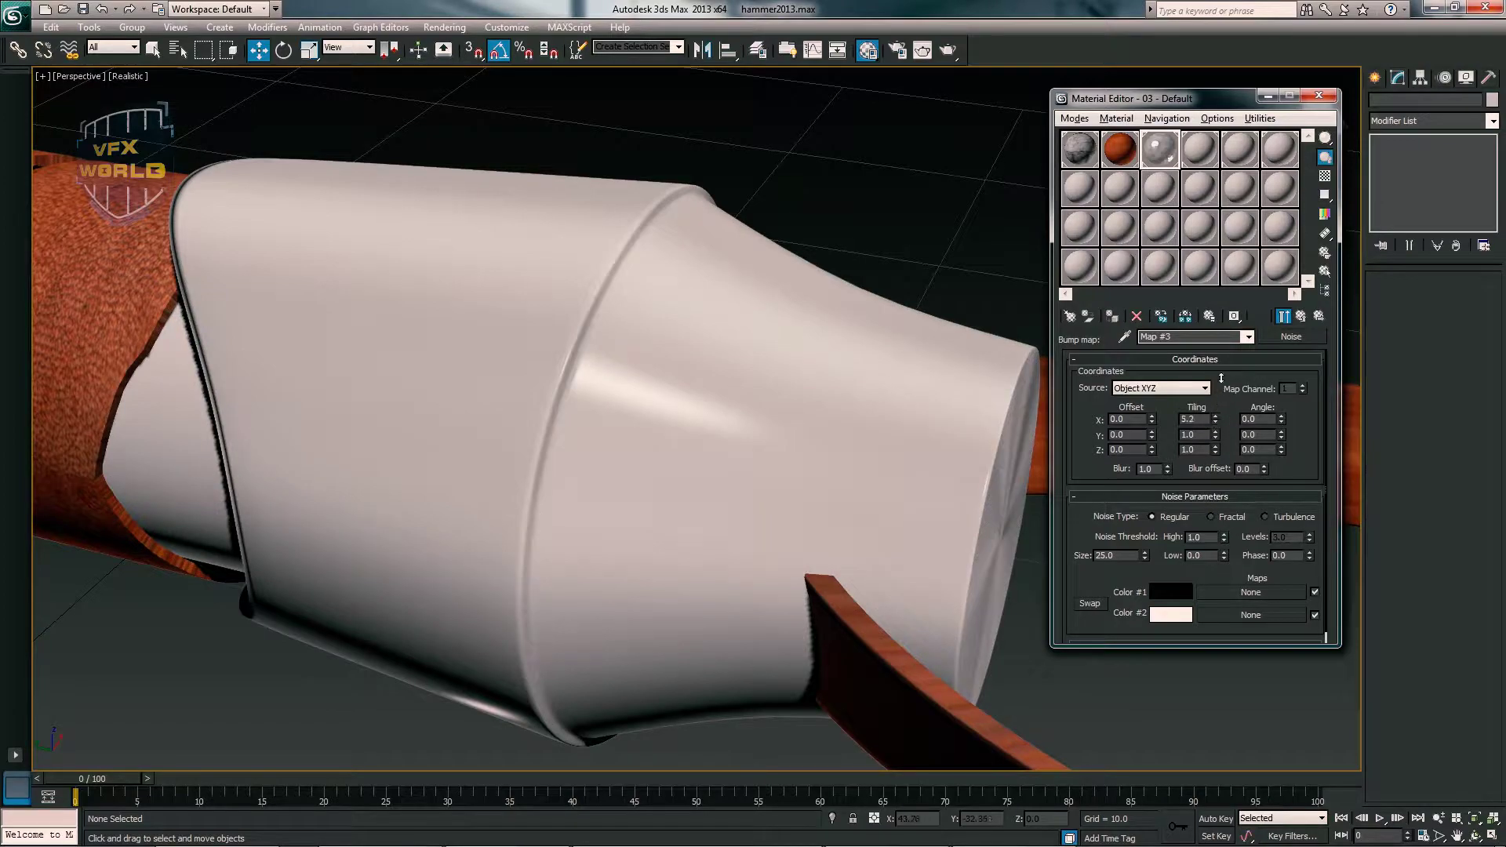
left_click_drag(1221, 378, 1219, 411)
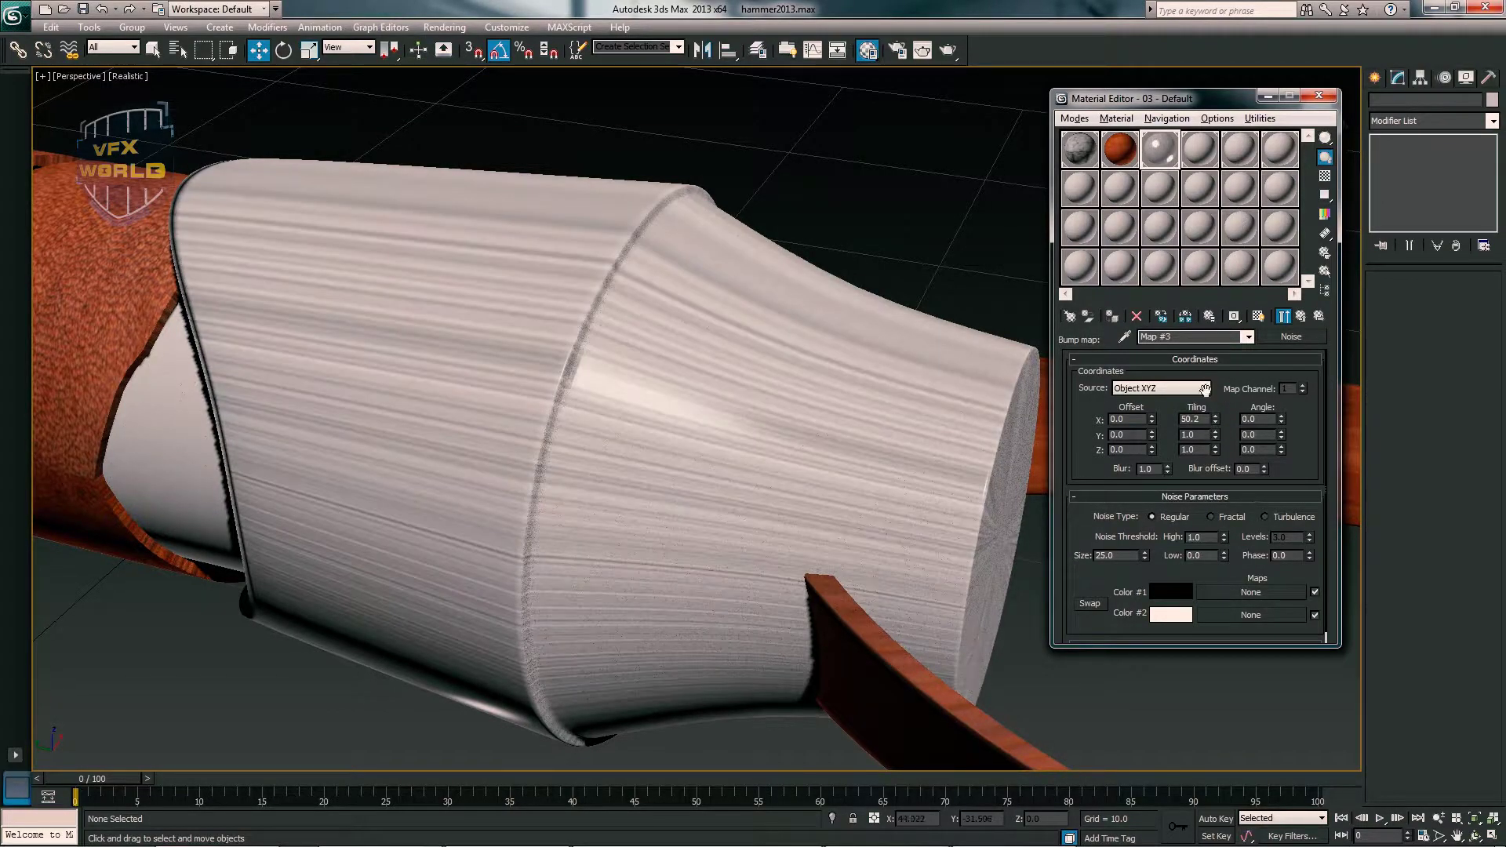
left_click_drag(1228, 161, 1216, 370)
mouse_move(1247, 138)
left_mouse_down()
mouse_move(1267, 378)
mouse_move(1287, 298)
left_mouse_up()
right_click(1280, 452)
right_click(1281, 419)
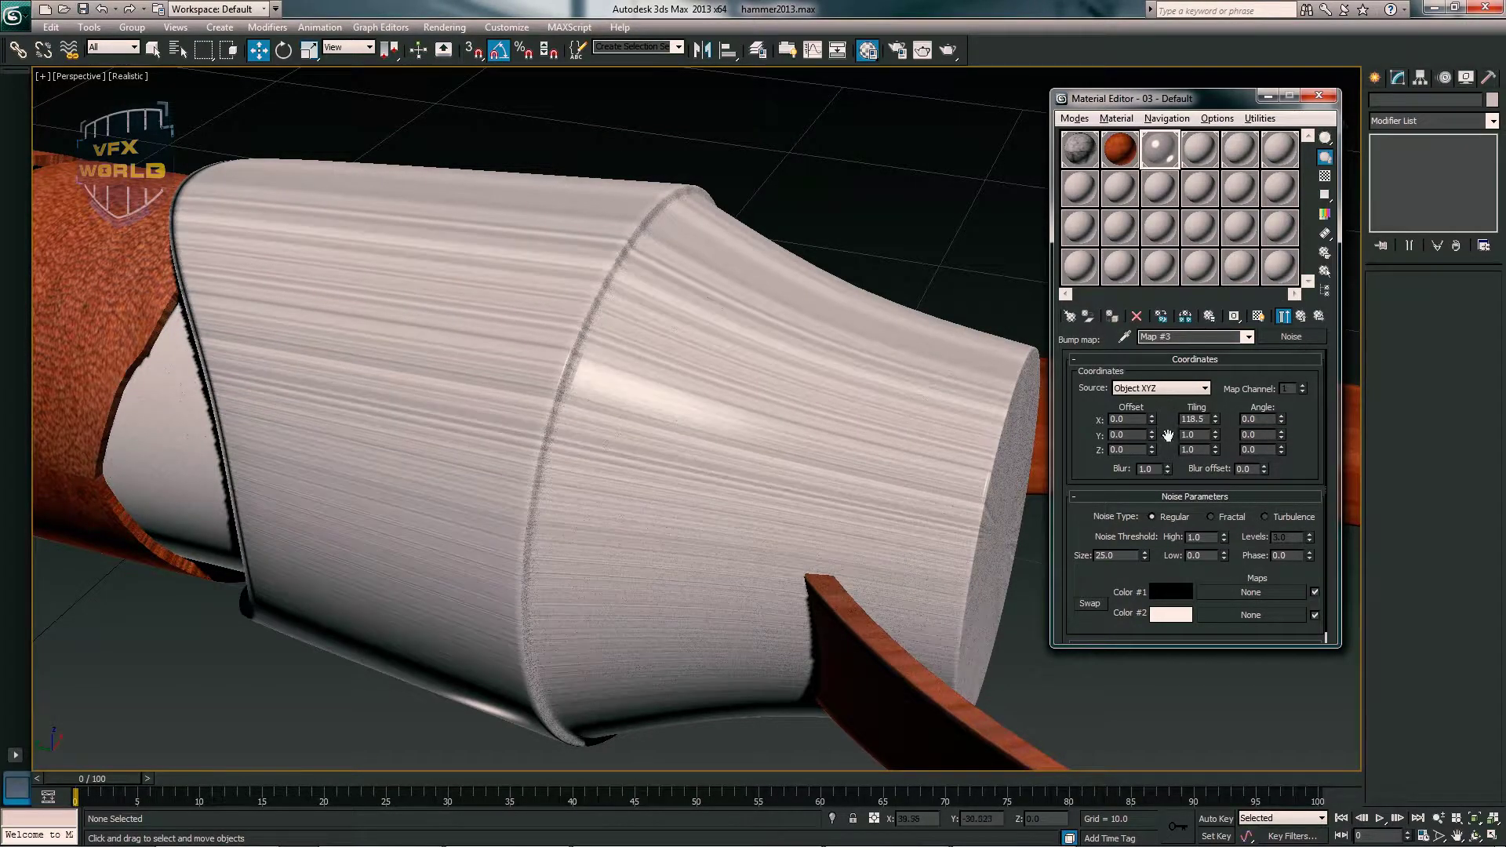
- Set the Noise Y tiling to 28.6, Z angle to 90, and size to 3.4
left_click_drag(1215, 436, 1233, 281)
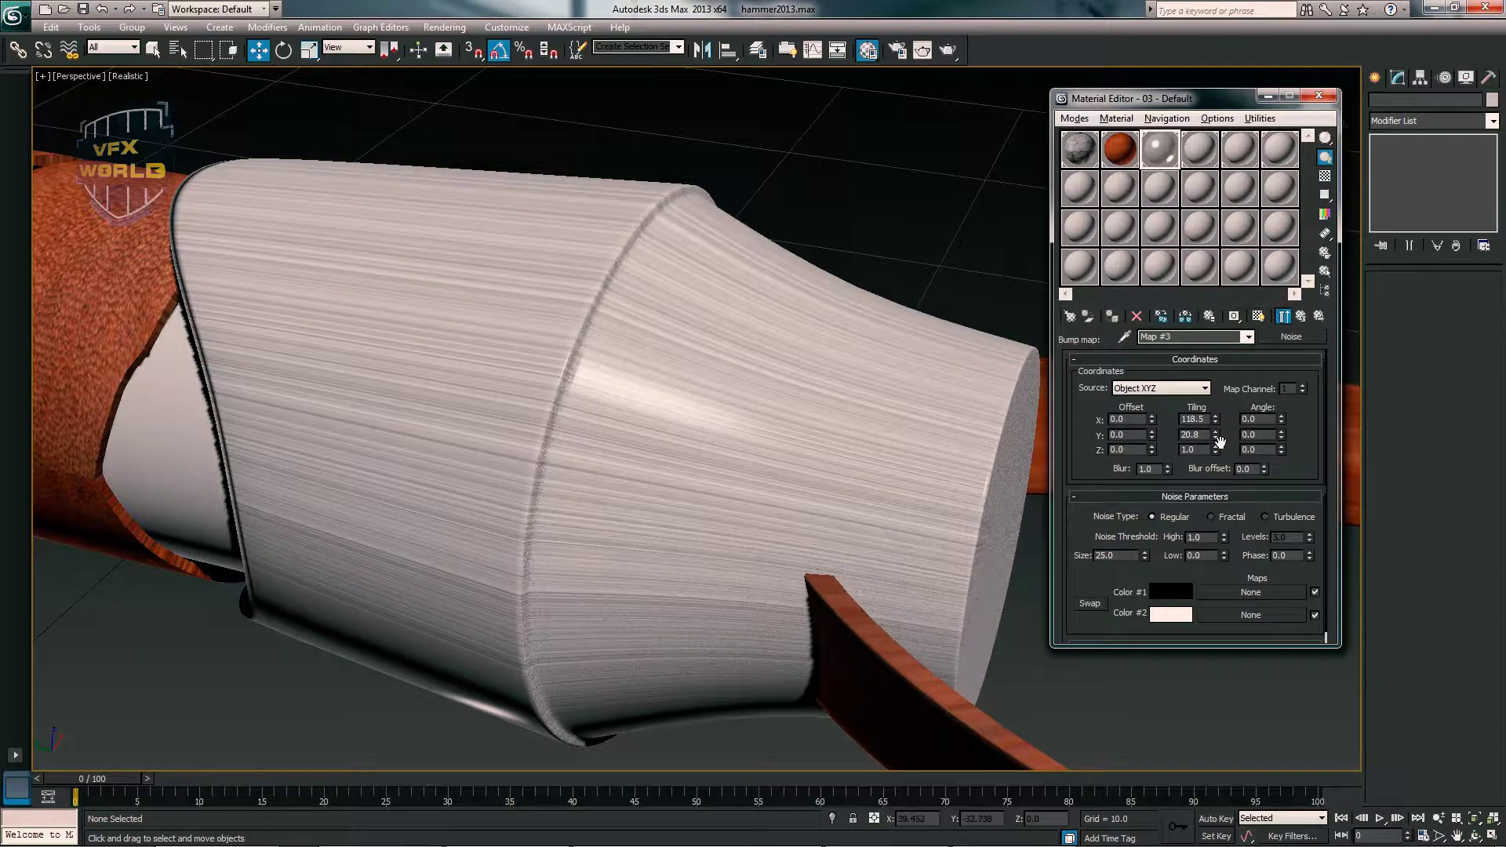
left_click_drag(1220, 441, 1219, 446)
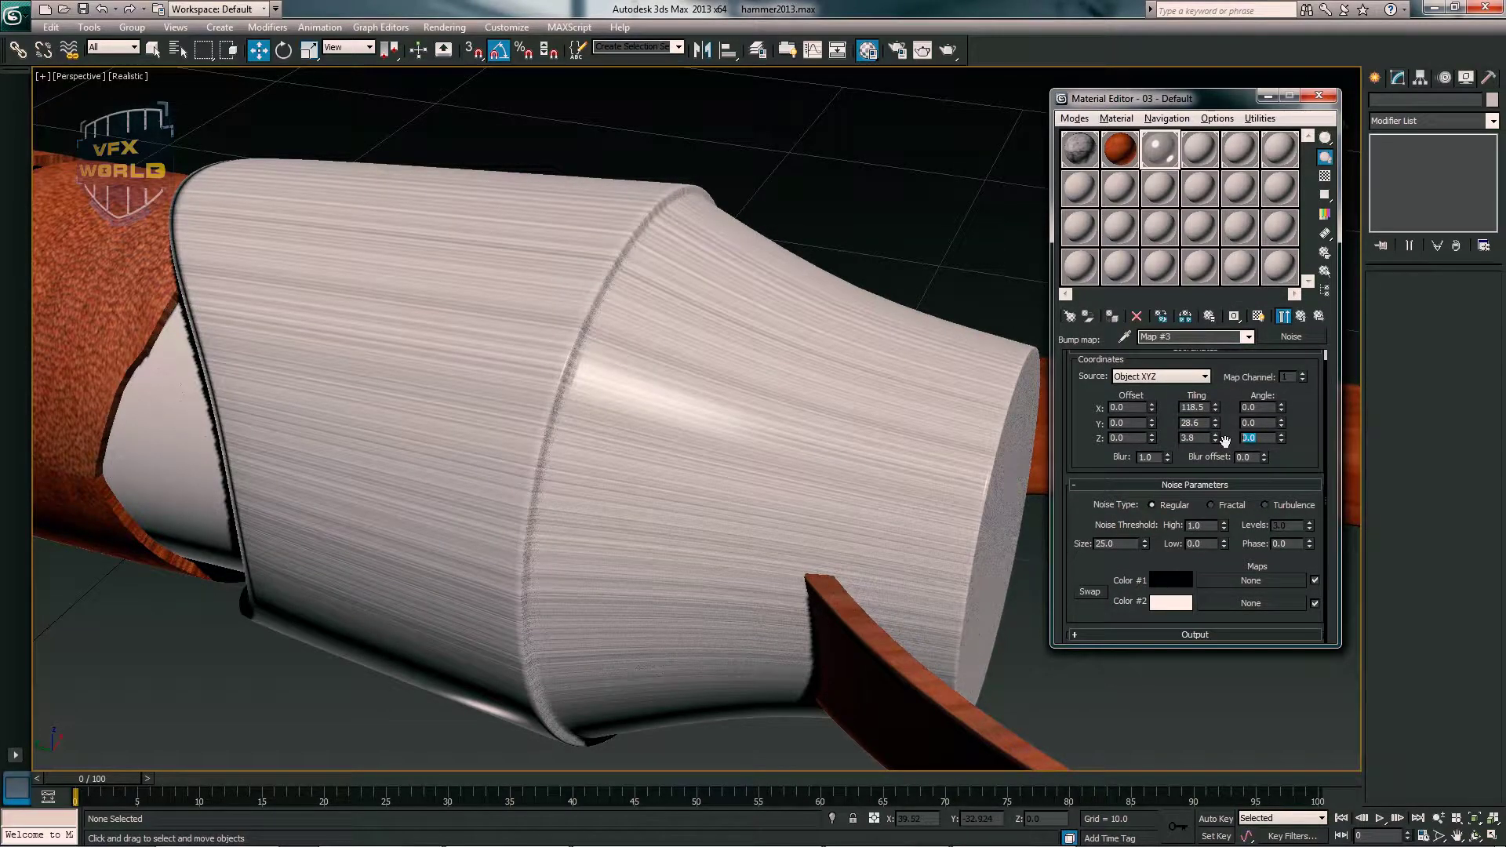
type("90")
key("Return")
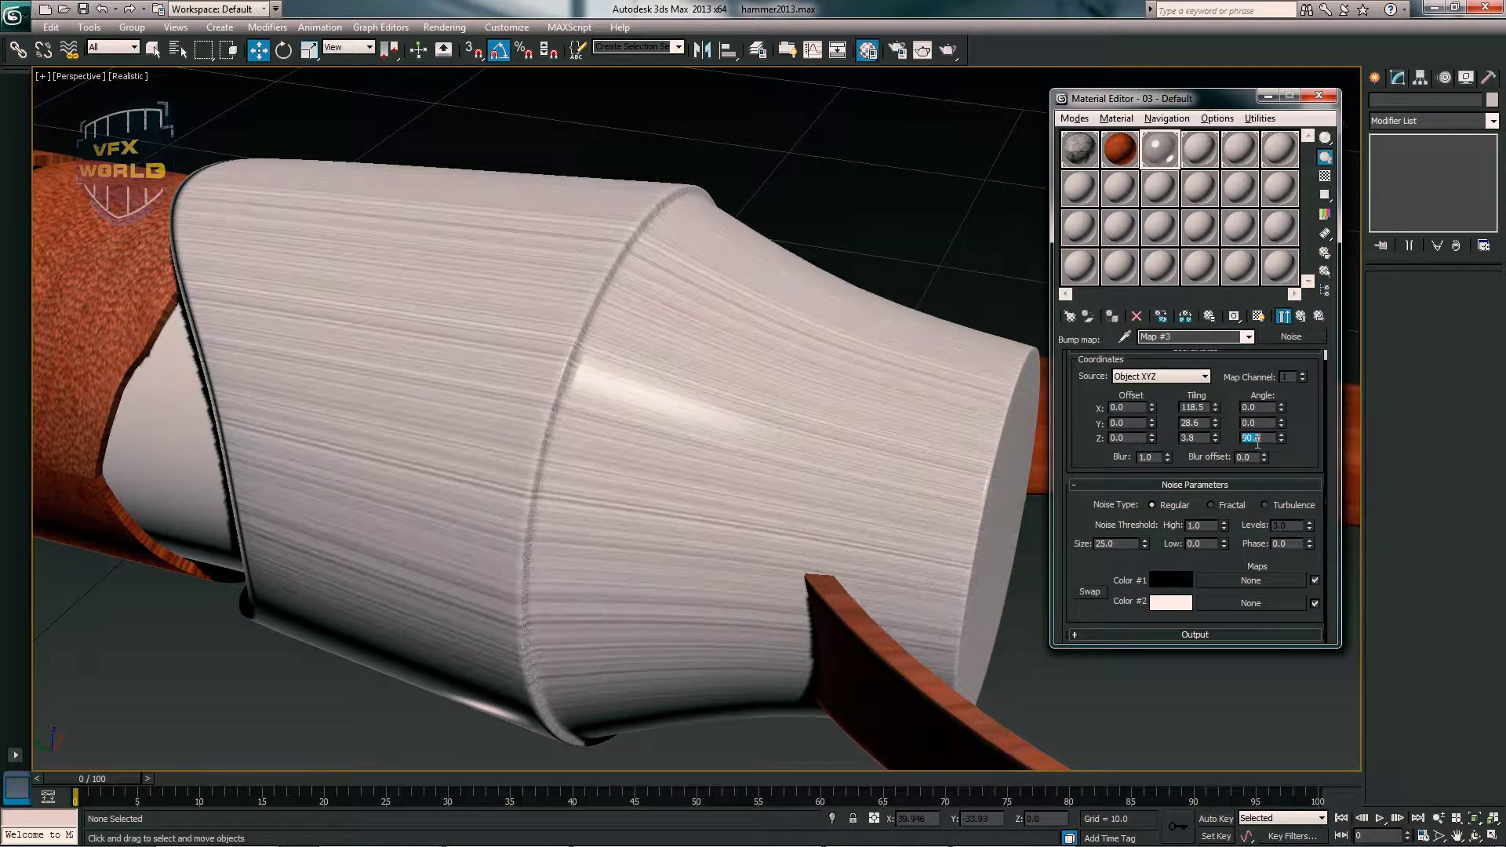
middle_click_drag(899, 247, 861, 267)
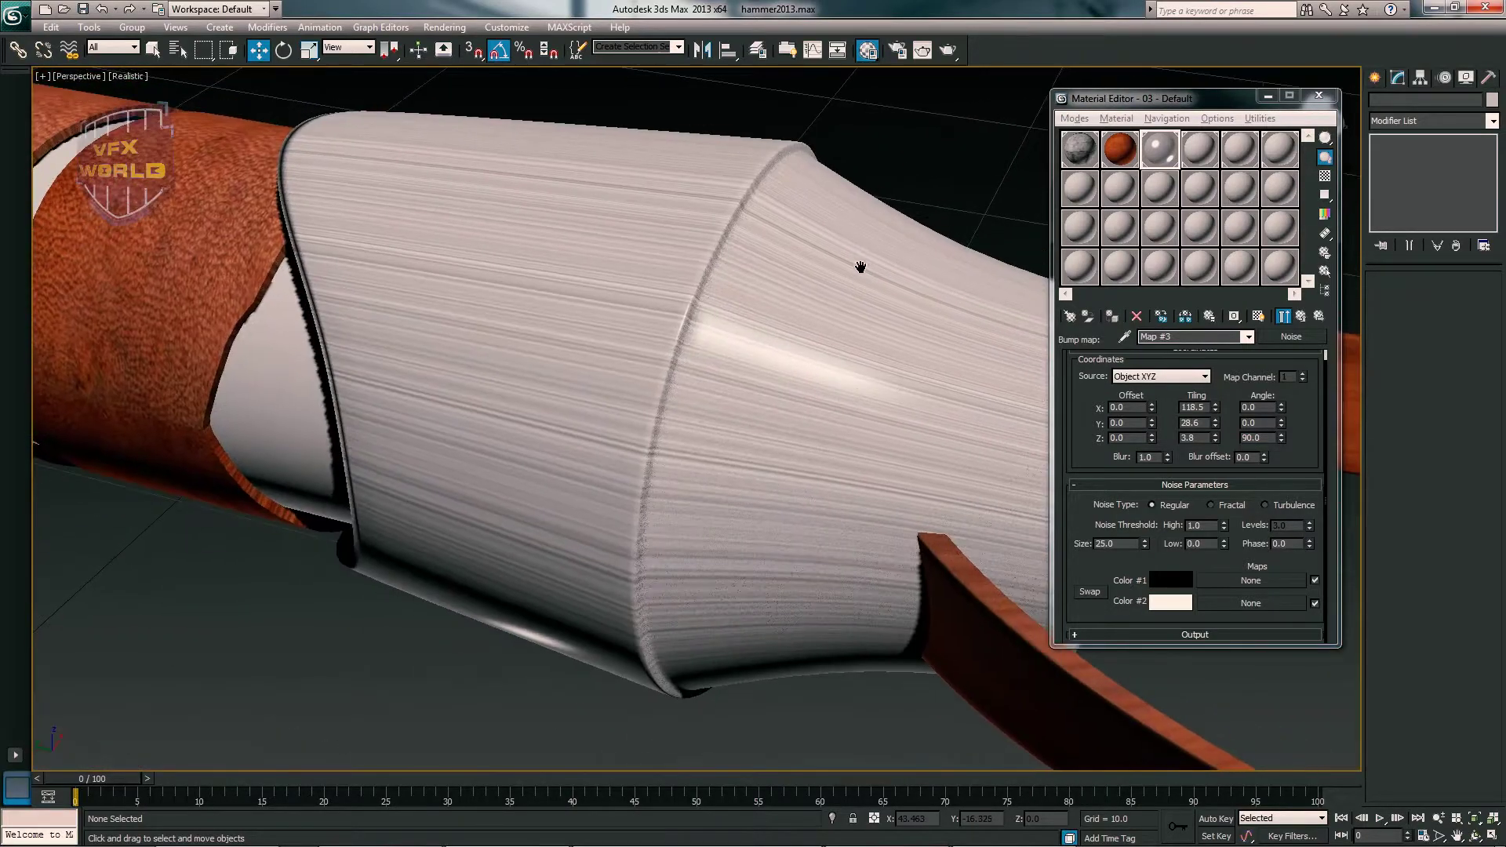
left_click_drag(1146, 492, 1145, 620)
scroll(844, 426, "down", 8)
scroll(679, 485, "up", 10)
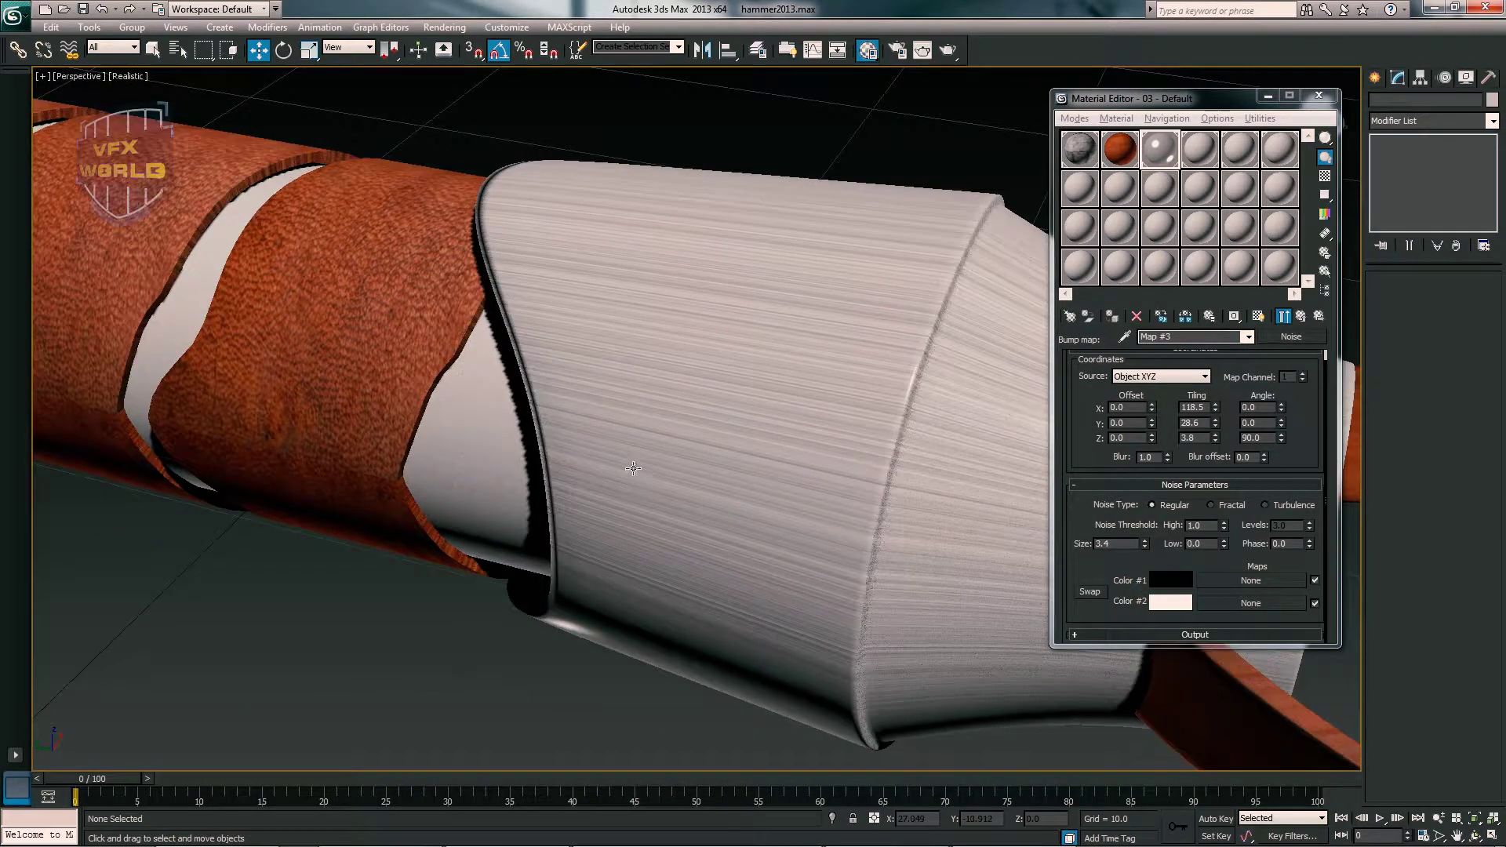
- Add a UVW Map modifier to the end cap, testing cylindrical and box projections
left_click(781, 389)
left_click(1420, 121)
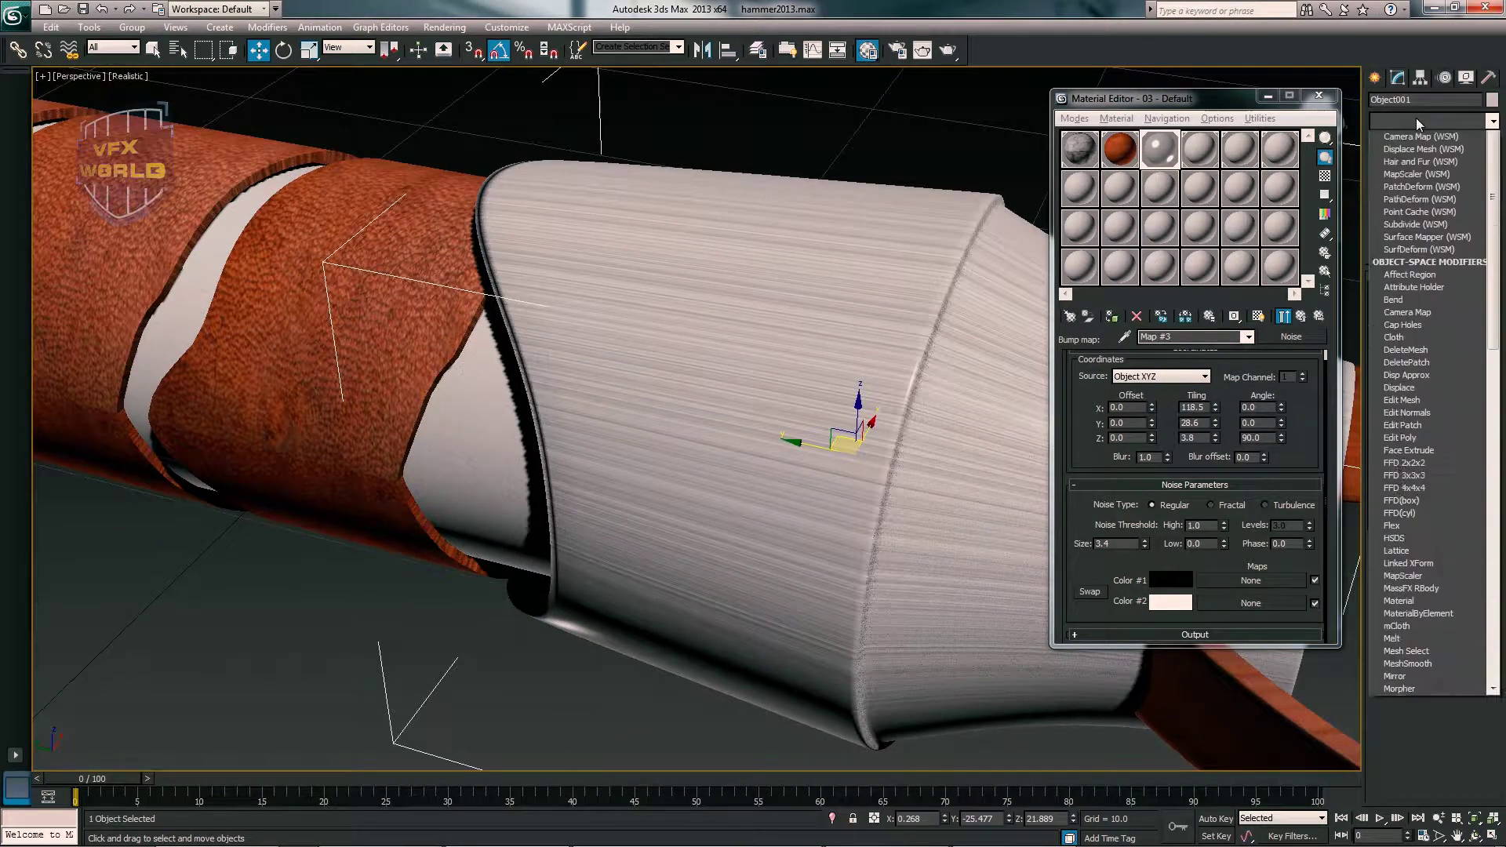
left_click(1404, 667)
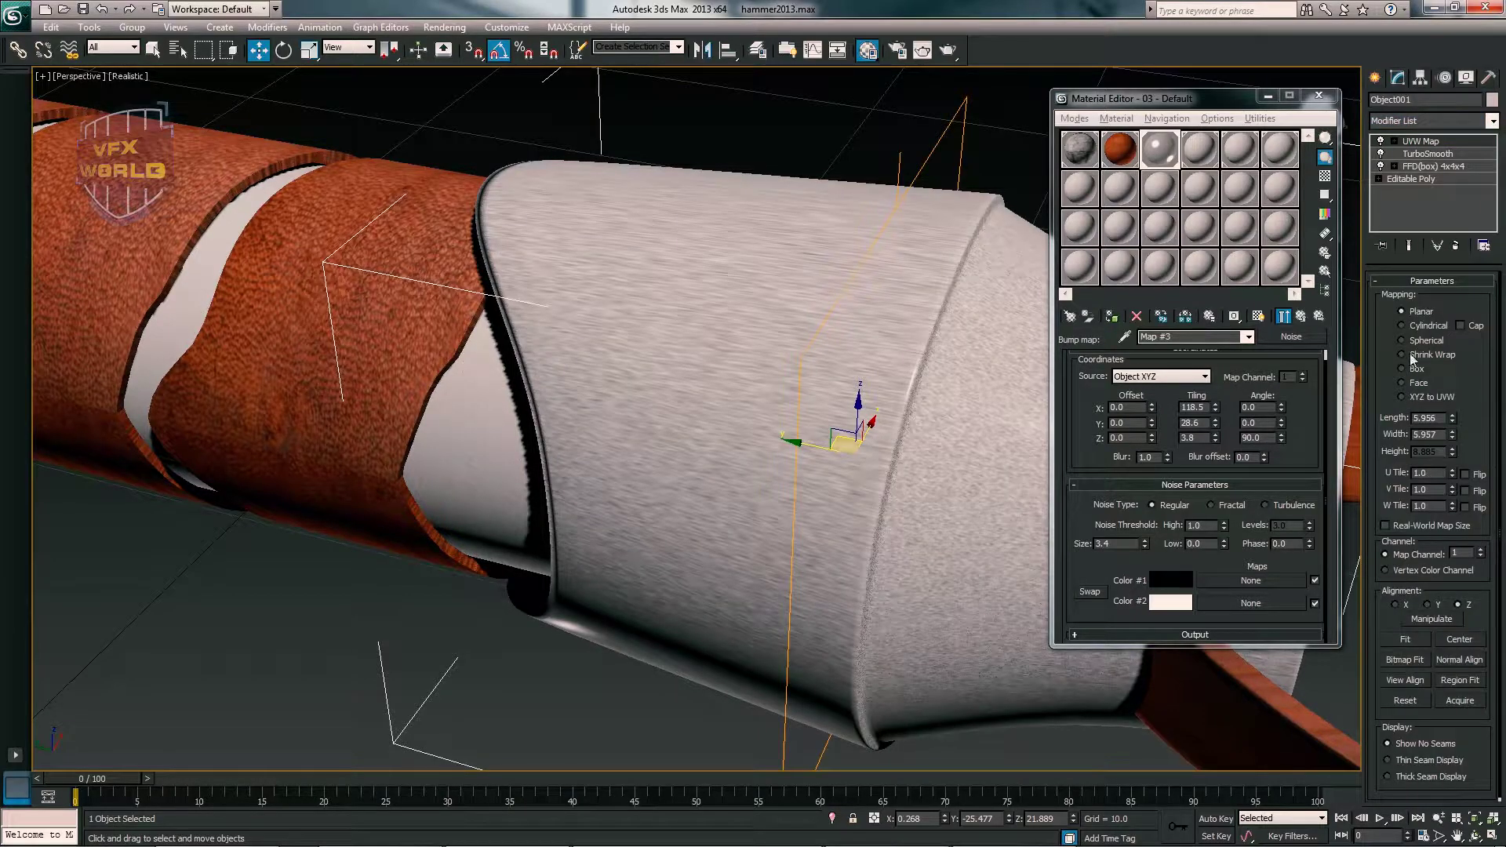
left_click(1421, 325)
mouse_move(784, 393)
middle_mouse_down("alt")
mouse_move(658, 418)
mouse_move(1196, 681)
middle_mouse_up("alt")
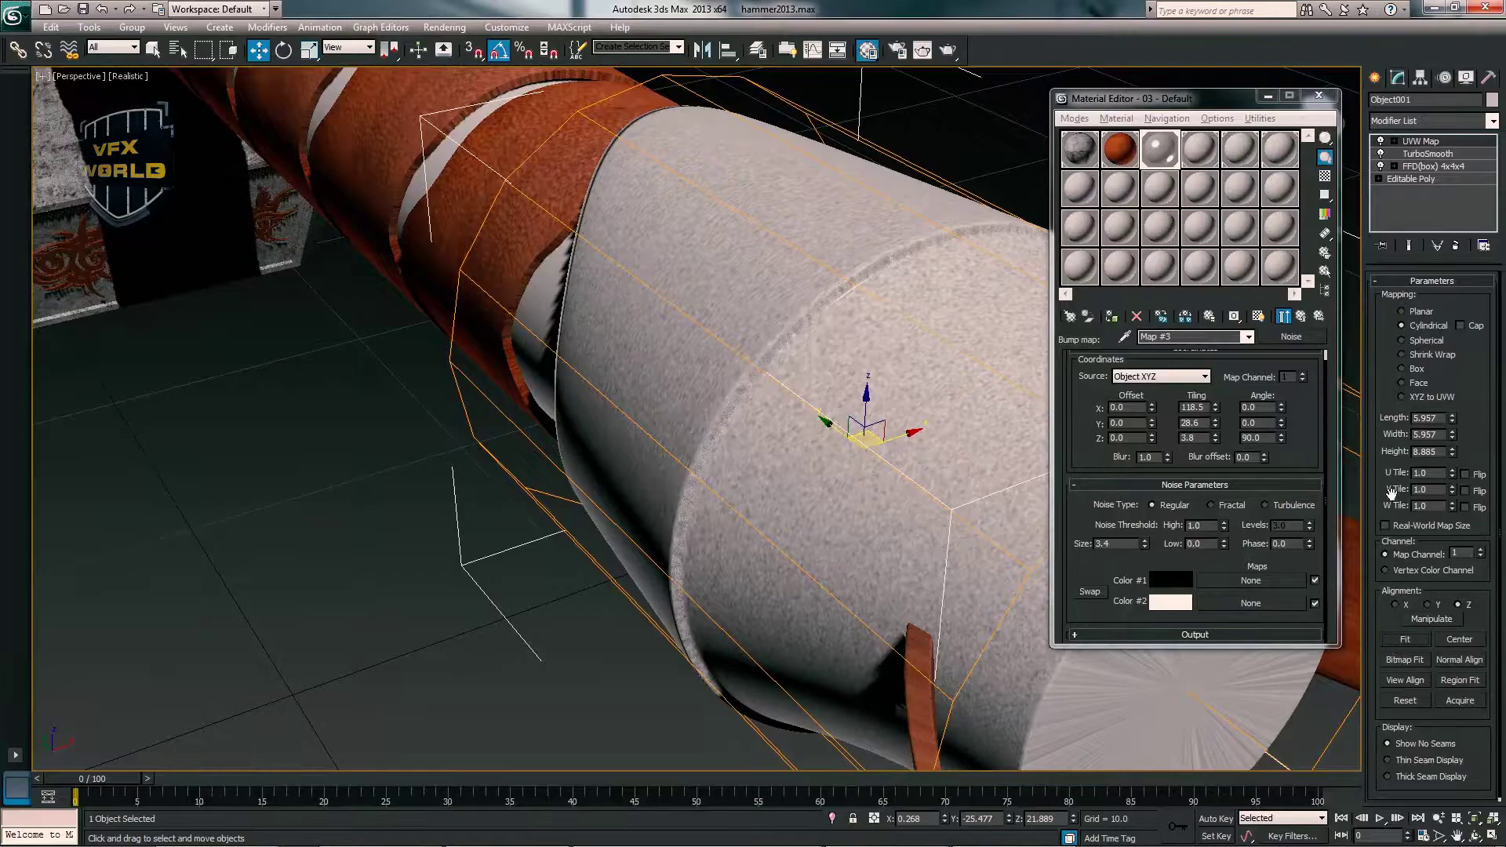
left_click(1401, 369)
mouse_move(951, 469)
middle_mouse_down("alt")
mouse_move(939, 428)
mouse_move(883, 511)
mouse_move(824, 469)
mouse_move(975, 460)
mouse_move(884, 492)
middle_mouse_up("alt")
- Reset the Noise tiling to 1, 1, 1, then trial and undo X-tiling changes
double_click(1192, 407)
type("1")
key("Tab")
type("1")
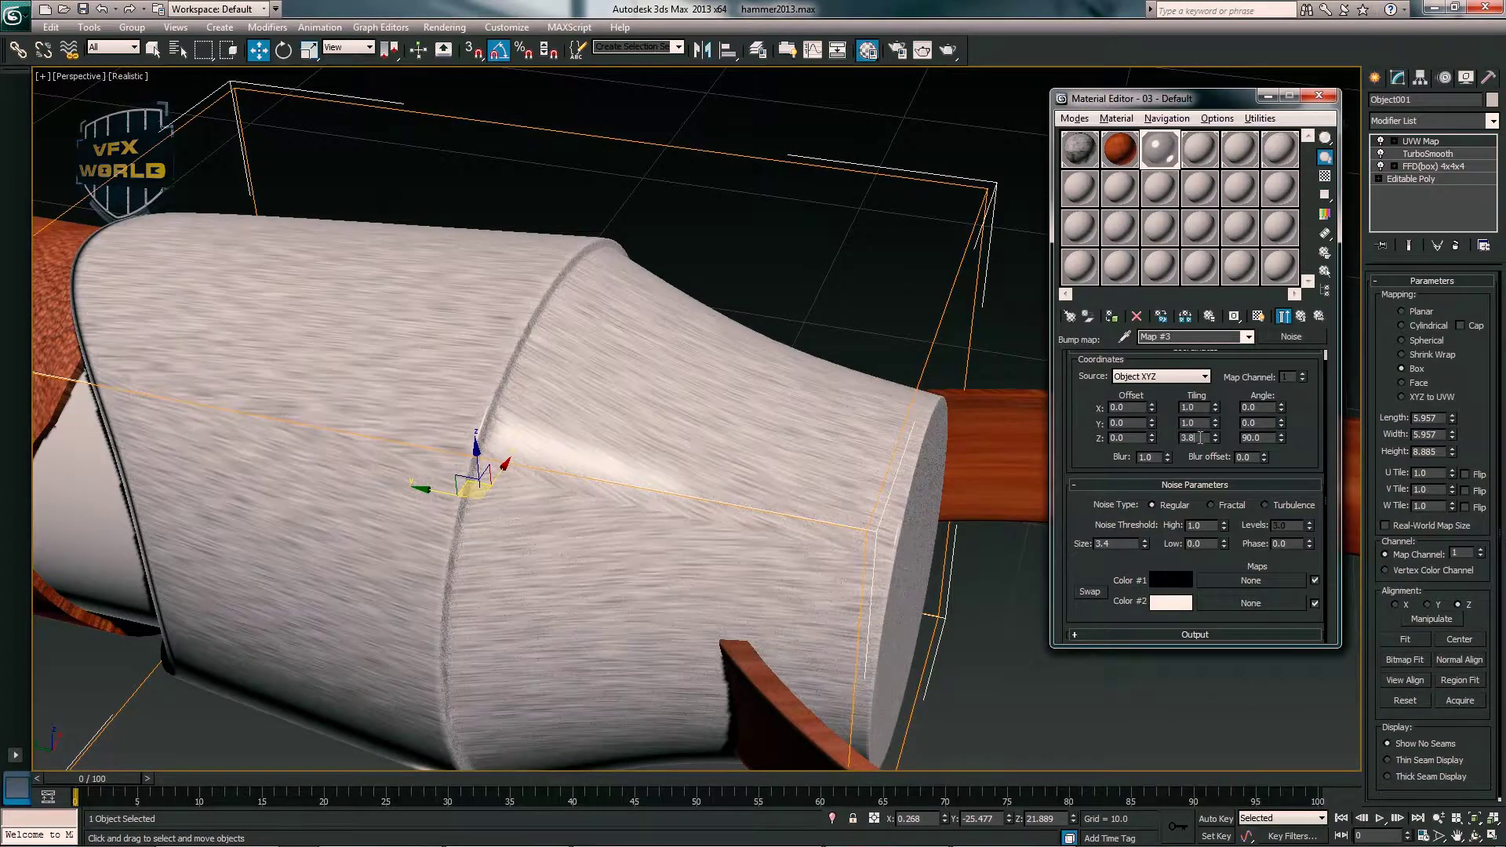
key("Tab")
type("1.")
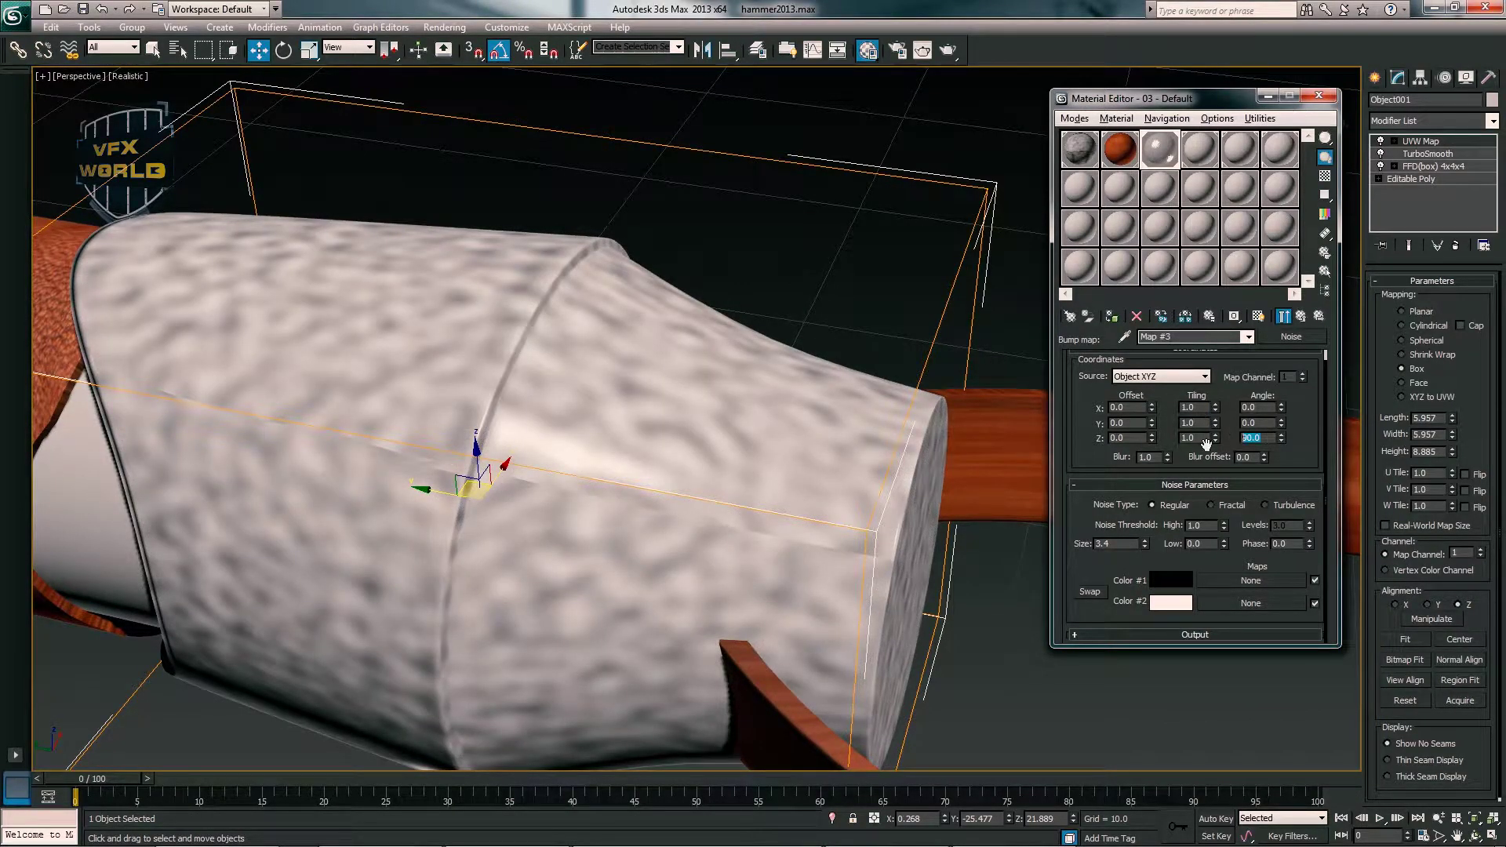
type("0")
key("Return")
left_click_drag(1216, 411, 1216, 369)
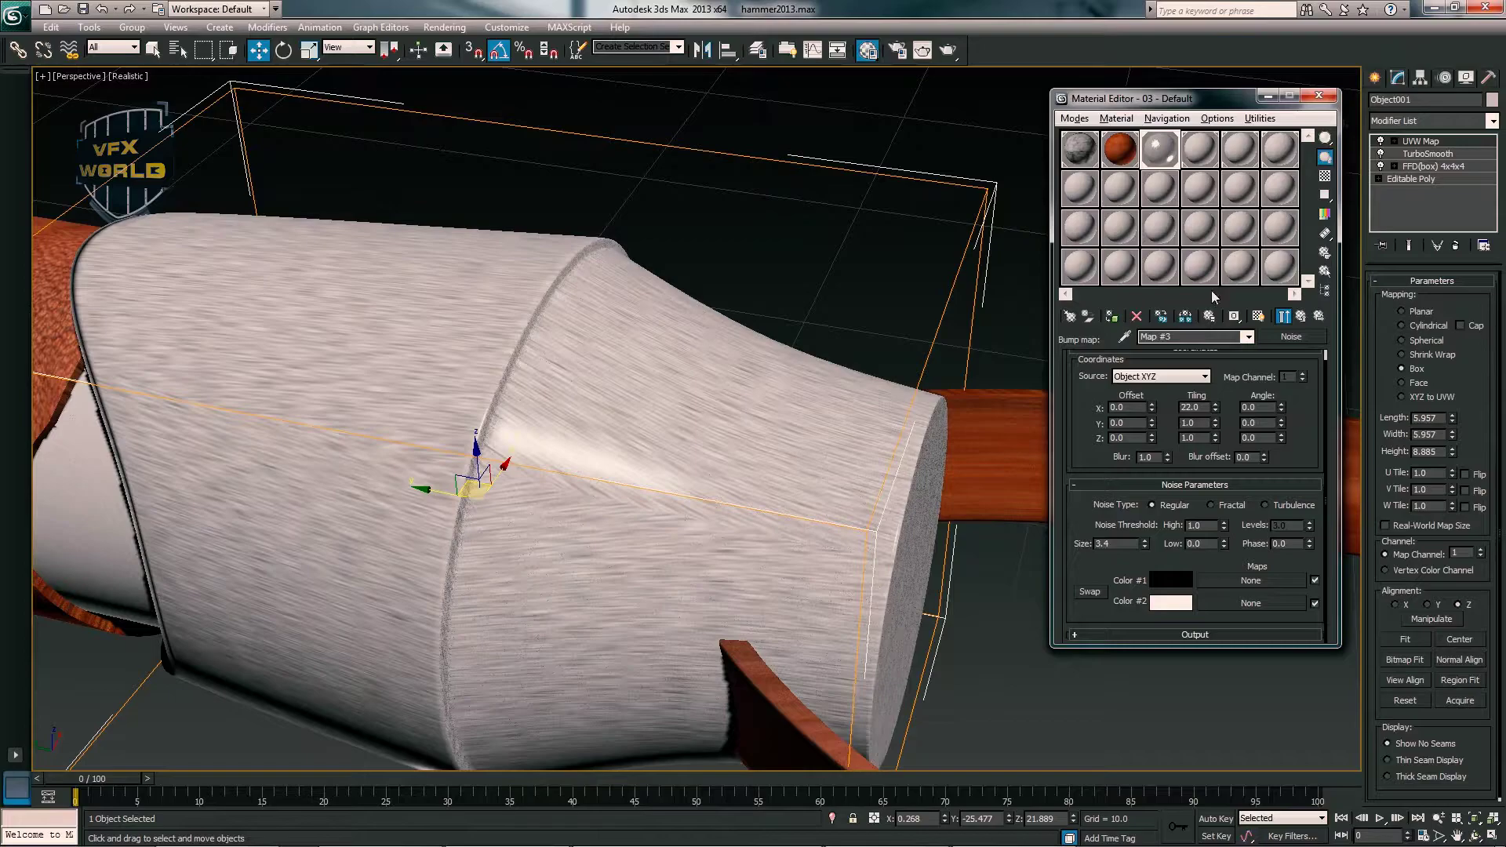
mouse_move(706, 392)
middle_mouse_down("alt")
mouse_move(672, 353)
mouse_move(709, 364)
middle_mouse_up("alt")
key("ctrl+z")
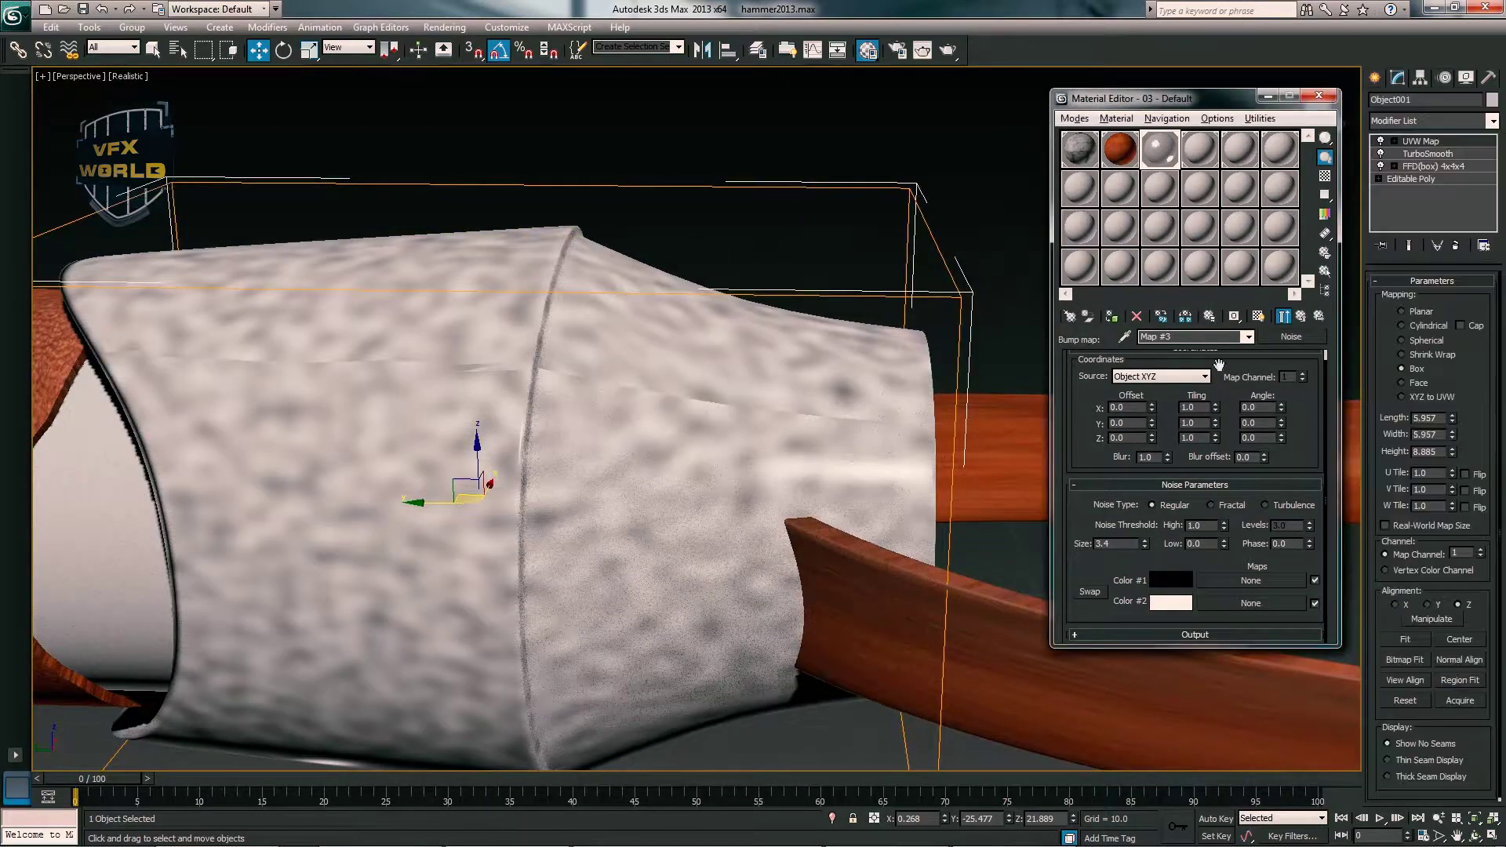
key("ctrl+z")
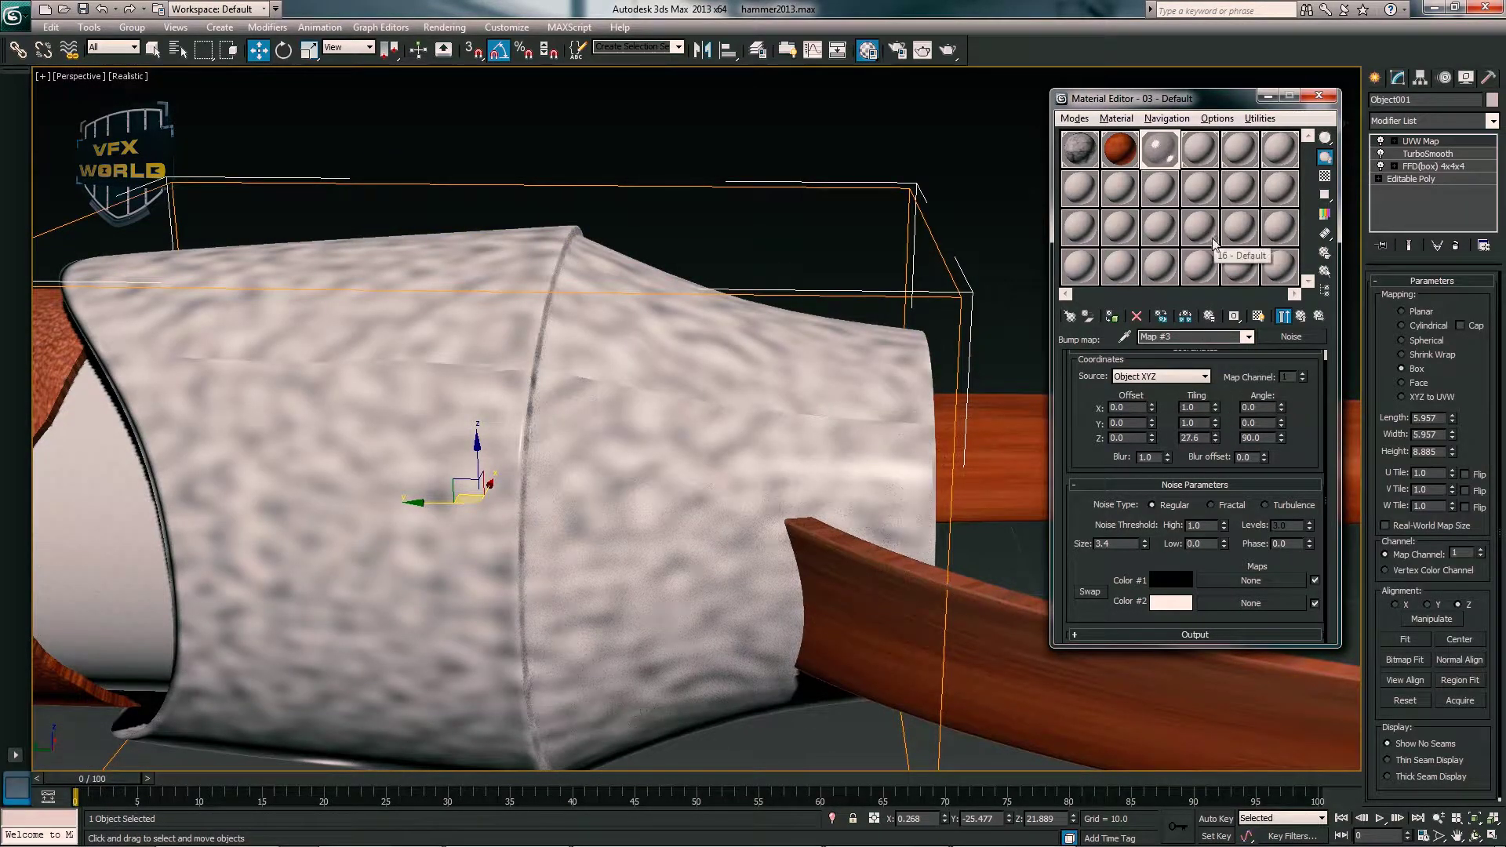
- Enlarge the Noise size to 26.4 and test planar and face mapping on the cap
left_click_drag(1143, 527, 1142, 494)
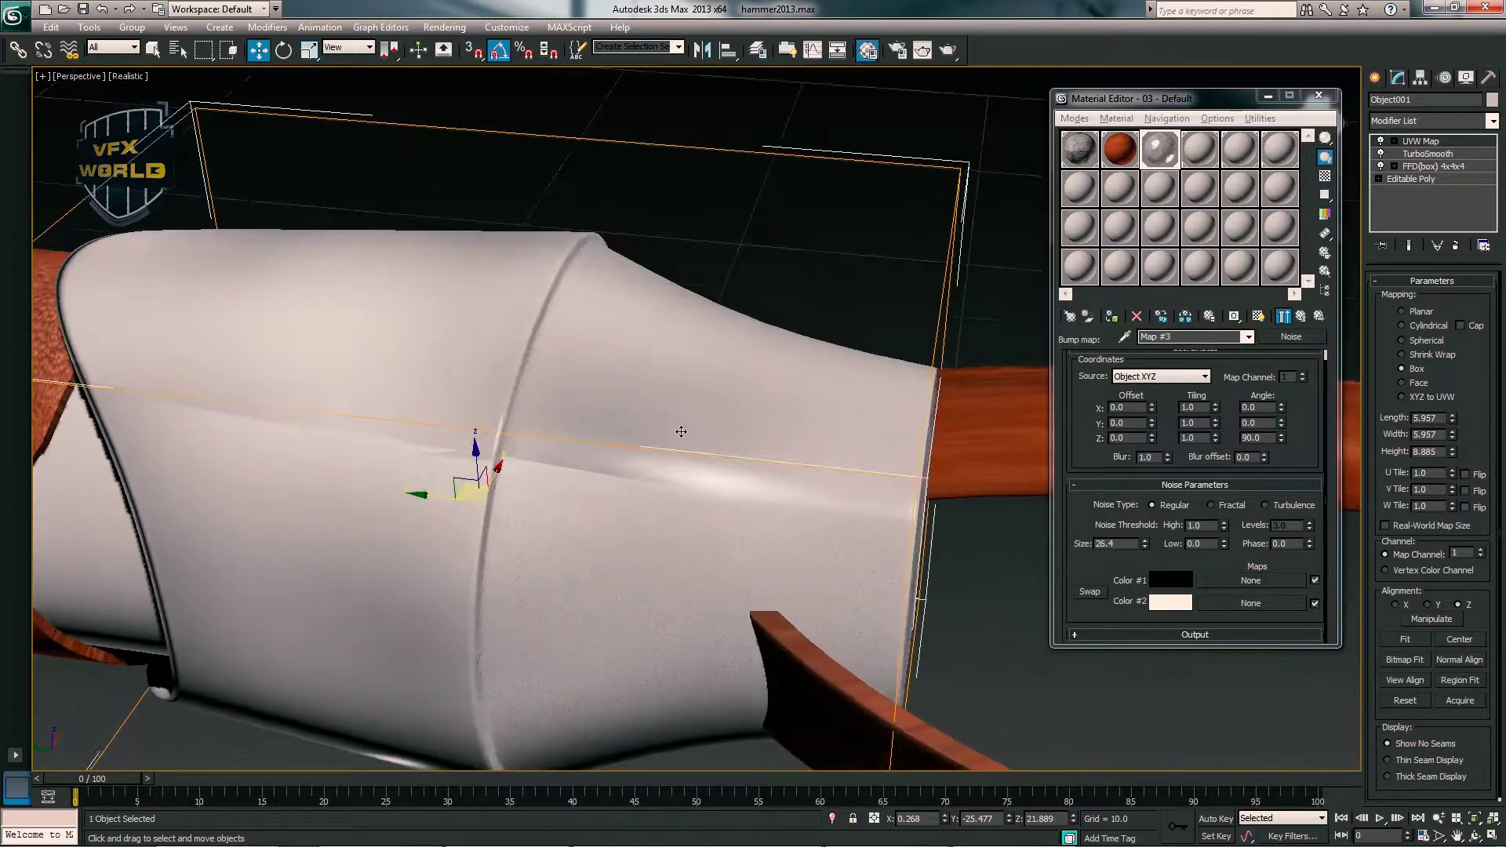
mouse_move(730, 423)
middle_mouse_down("alt")
mouse_move(683, 428)
mouse_move(798, 420)
middle_mouse_up("alt")
left_click(1401, 312)
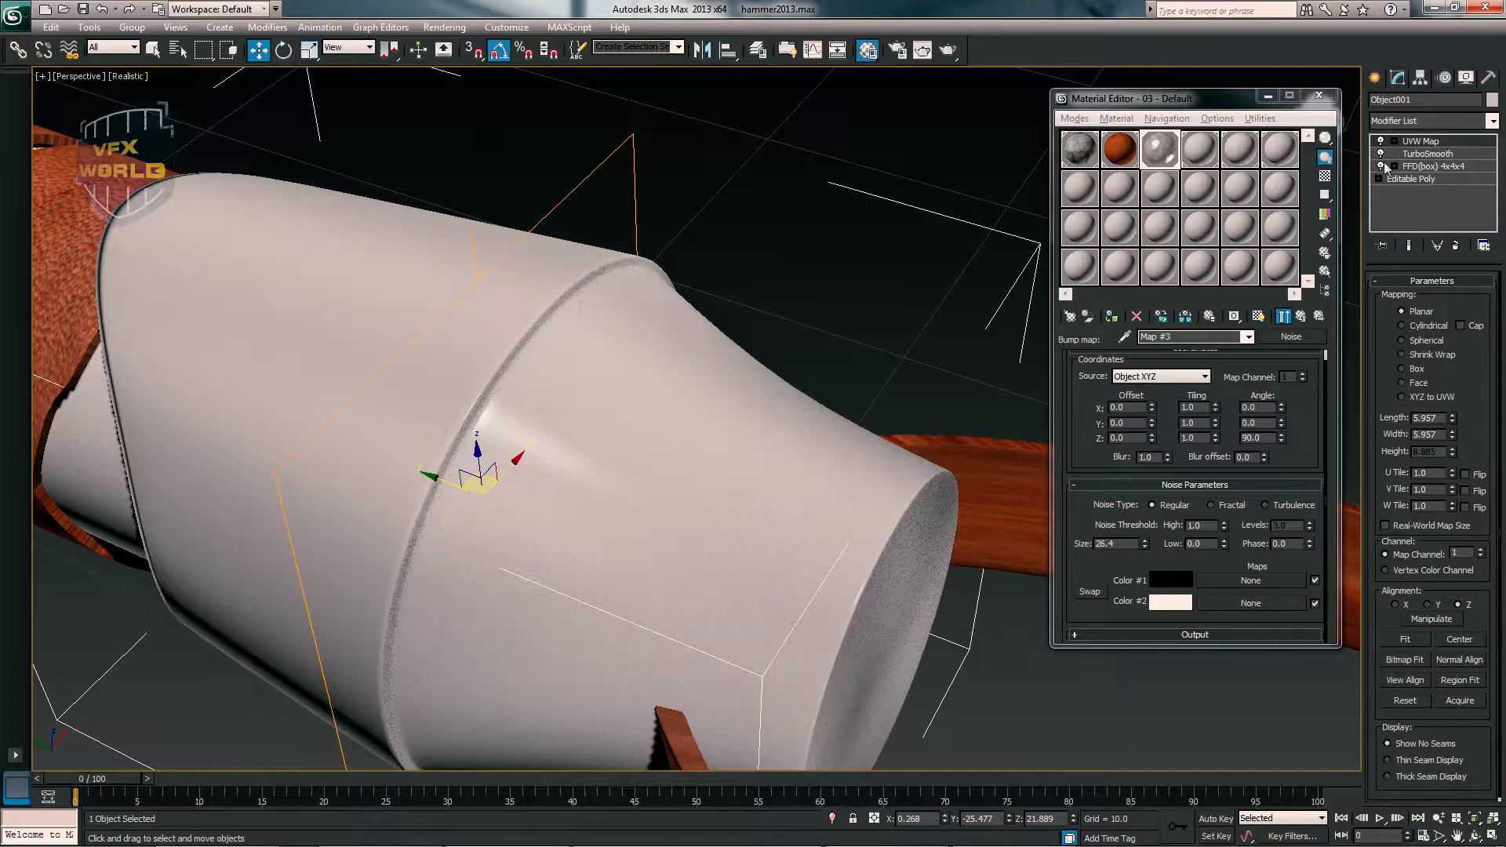
left_click(1421, 383)
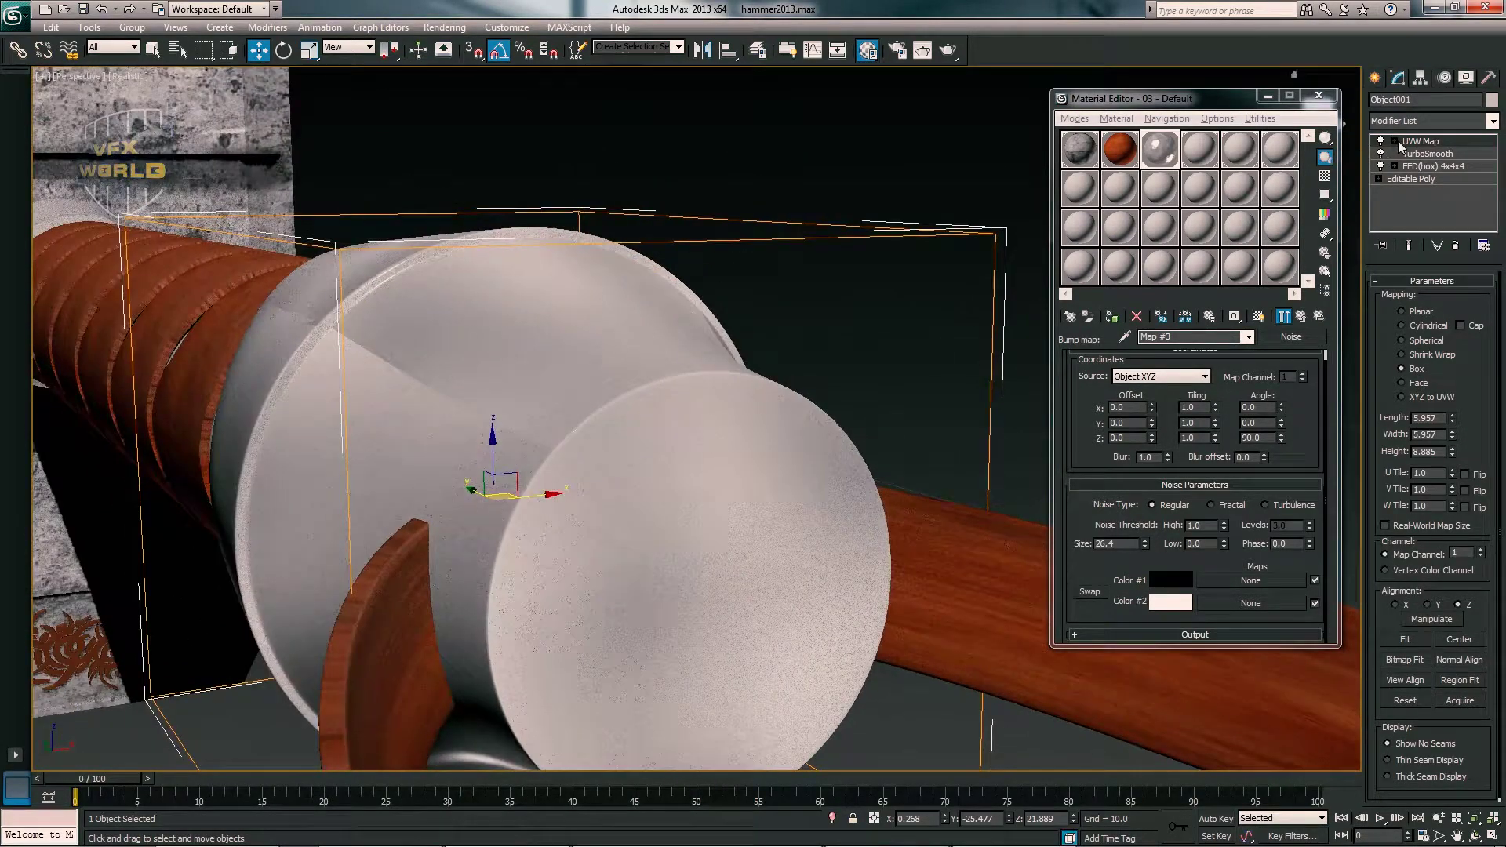
left_click(1394, 141)
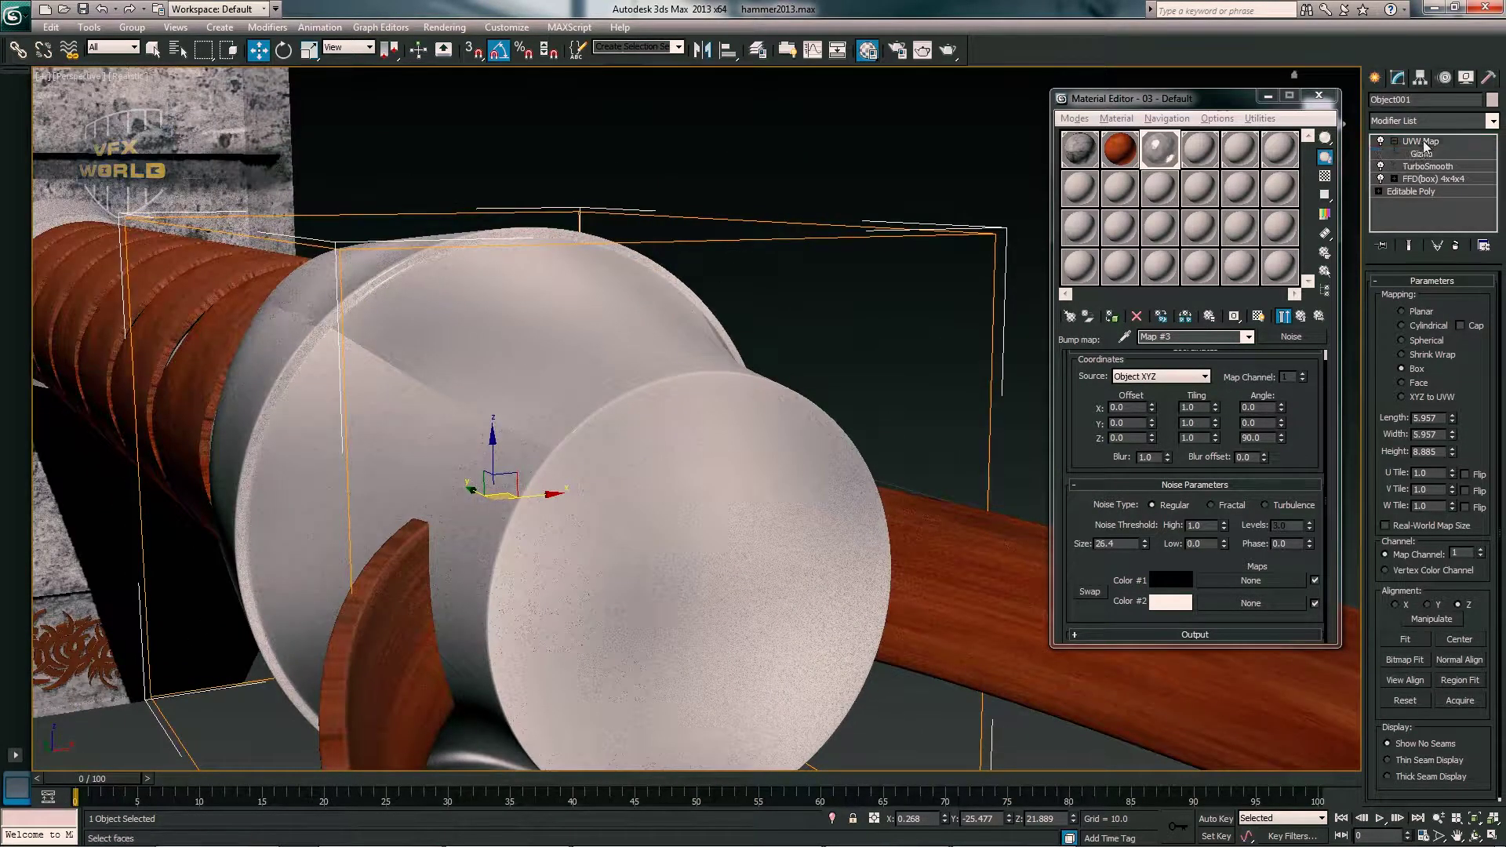
left_click(283, 50)
left_click_drag(450, 453, 540, 433)
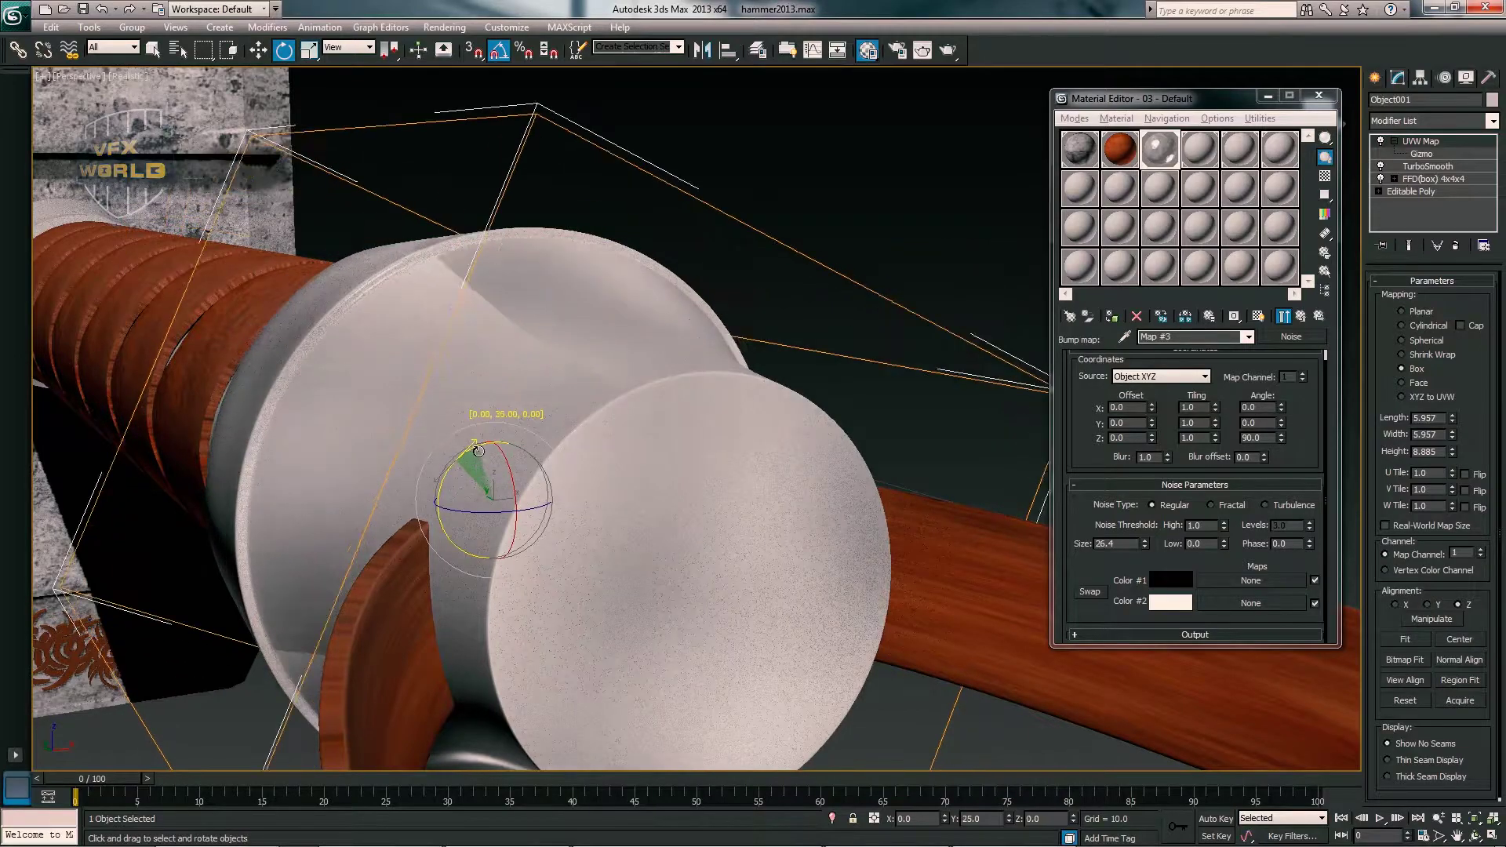
key("ctrl+z")
- Delete the end cap's UVW Map modifier and set the Noise X tiling to 40
key("ctrl+x")
mouse_move(540, 432)
middle_mouse_down("alt")
mouse_move(602, 488)
mouse_move(1228, 430)
middle_mouse_up("alt")
key("ctrl+x")
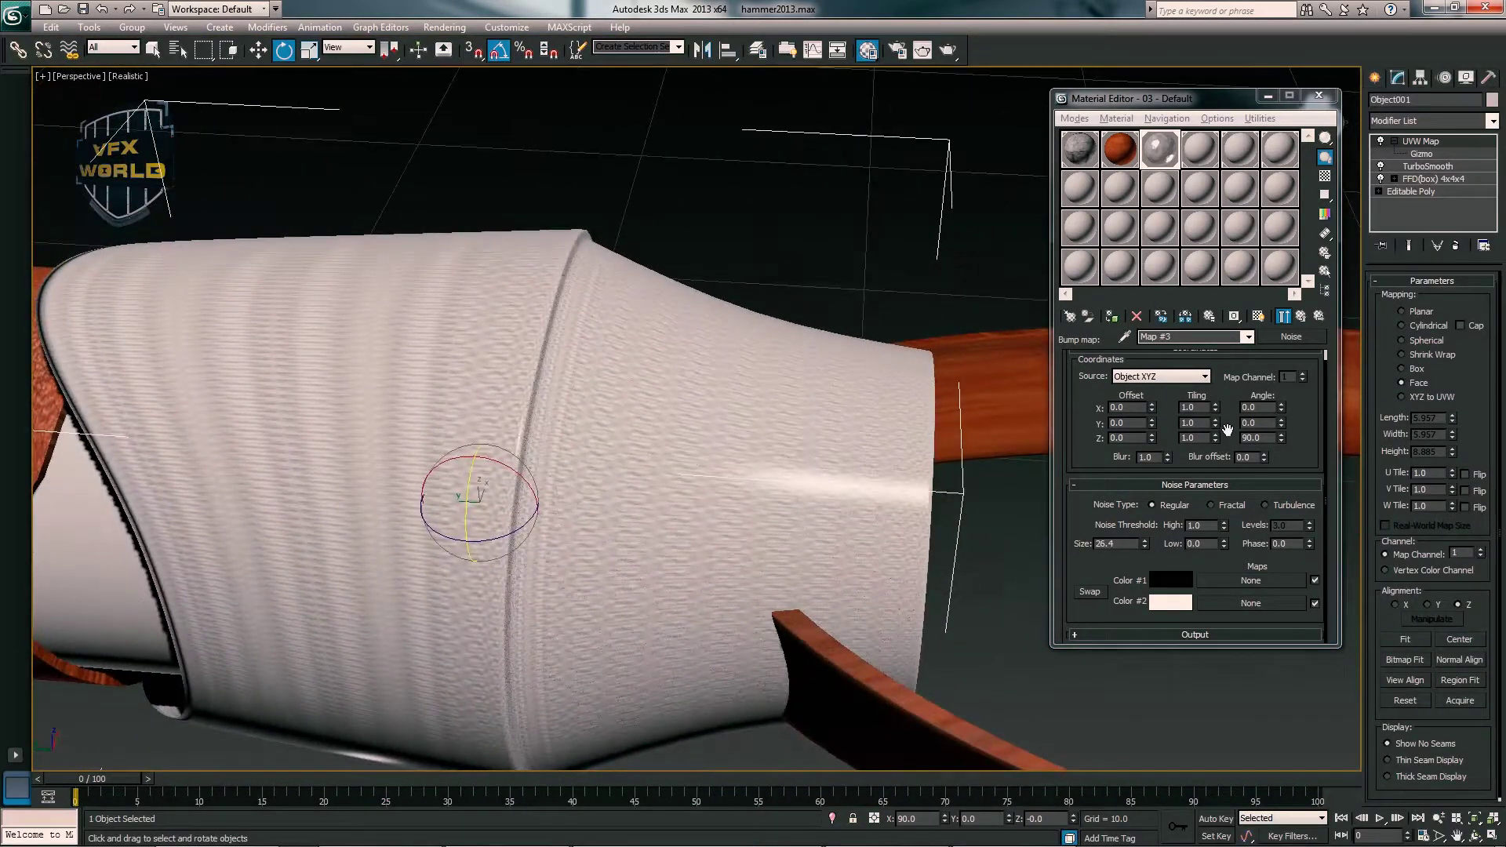
key("Delete")
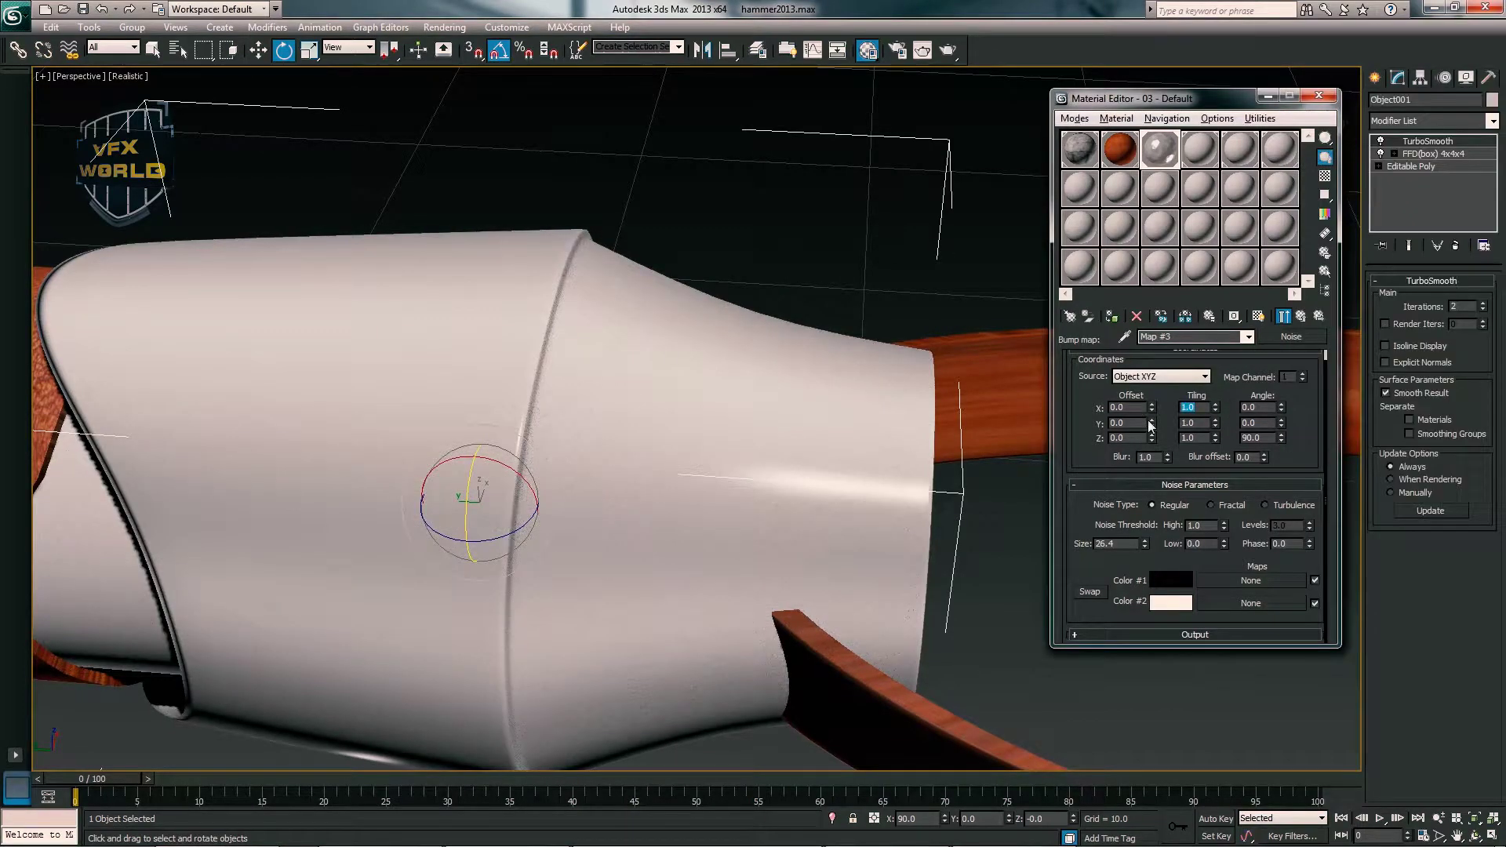
type("40")
key("Return")
scroll(746, 470, "down", 2)
scroll(746, 470, "down", 5)
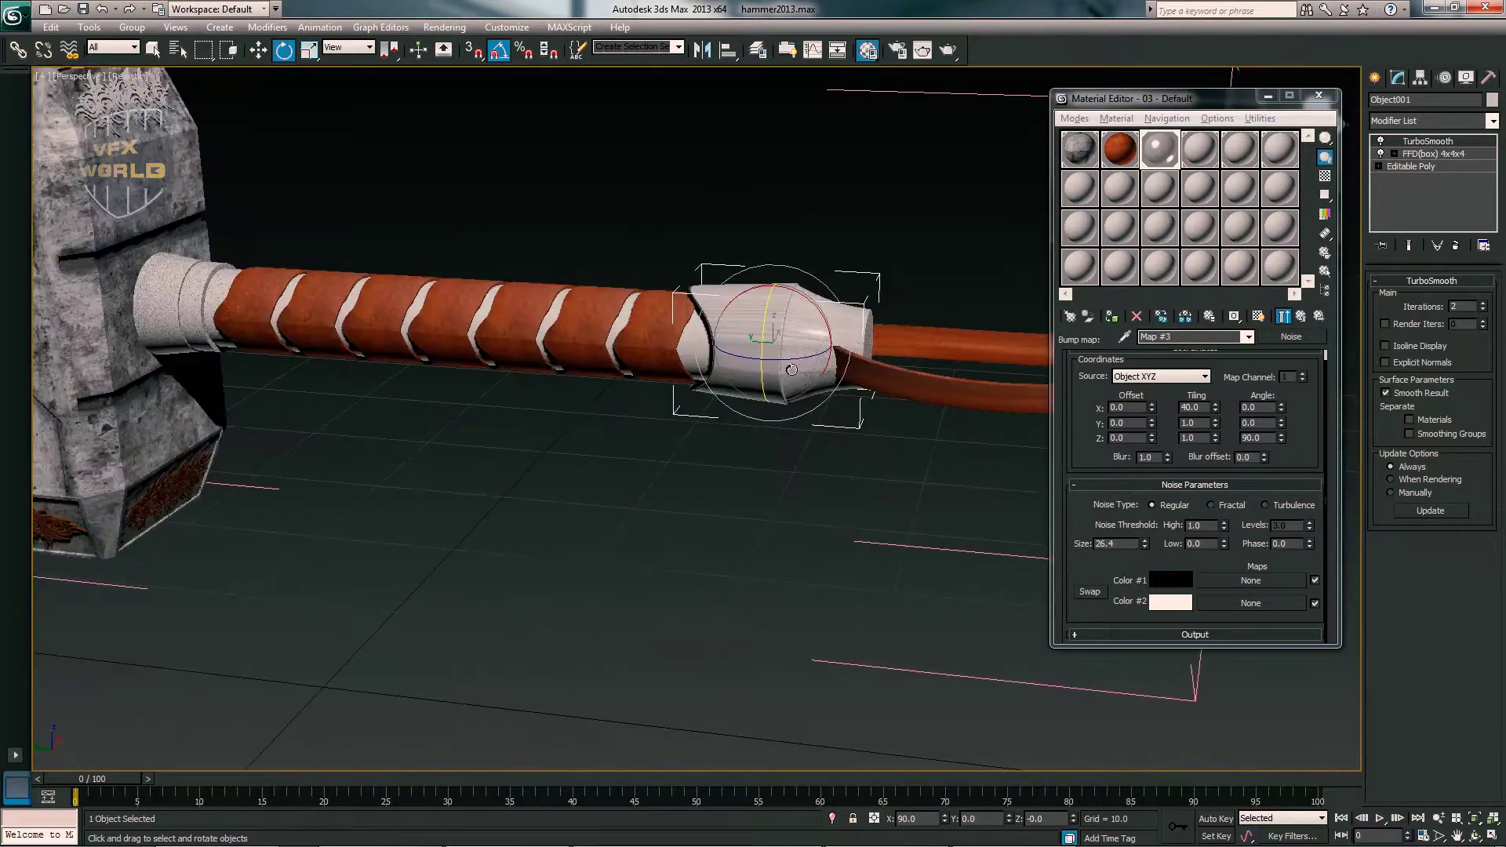
key("w")
middle_click_drag(572, 236, 643, 377, "alt")
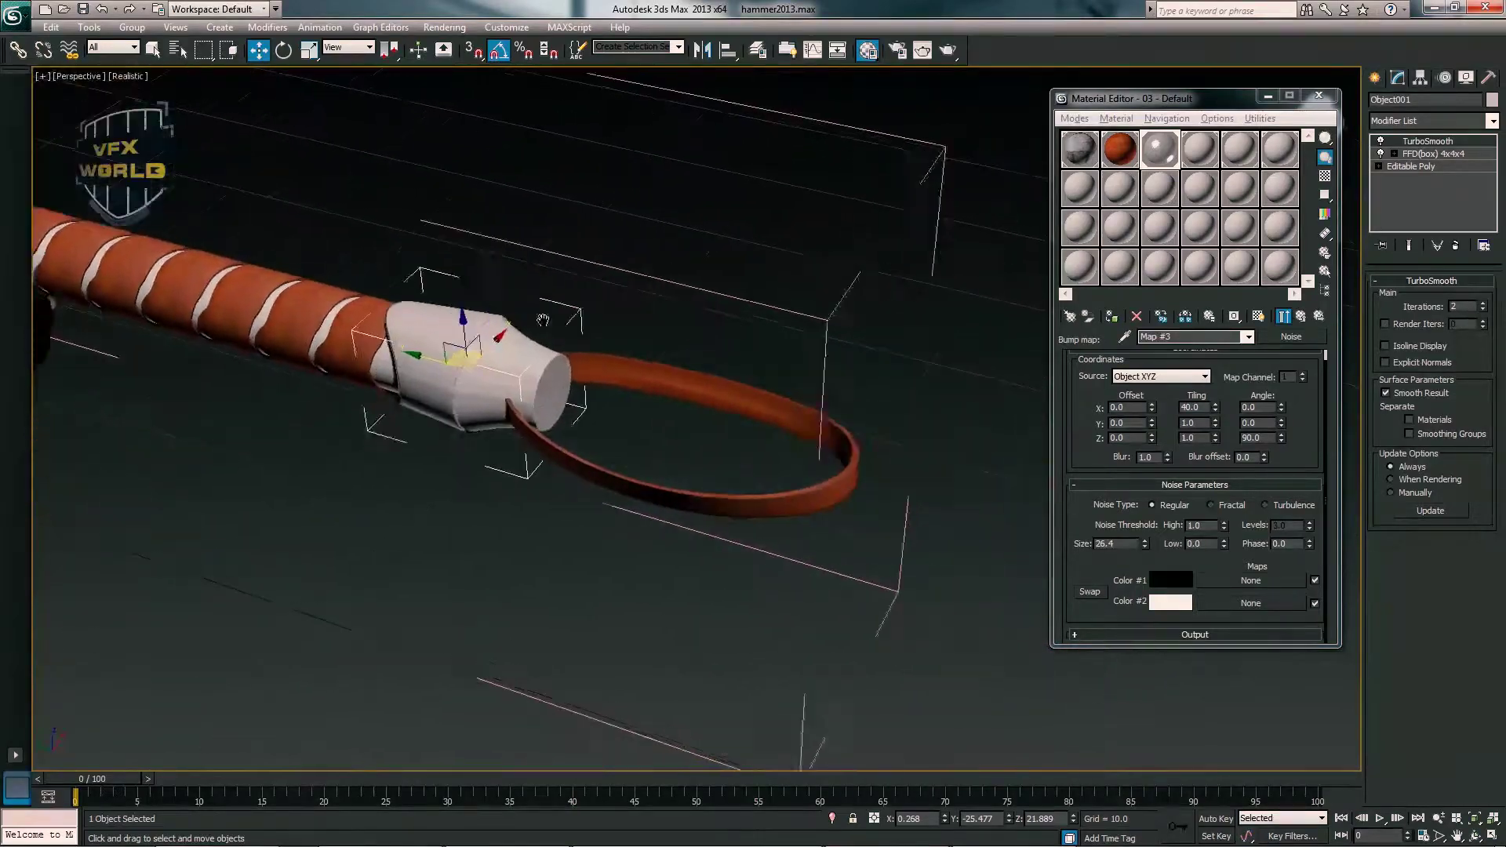
scroll(643, 395, "up", 5)
scroll(678, 359, "down", 5)
- Copy the strap's orange diffuse map and make material slot 04 a VRayMtl
left_click(854, 393)
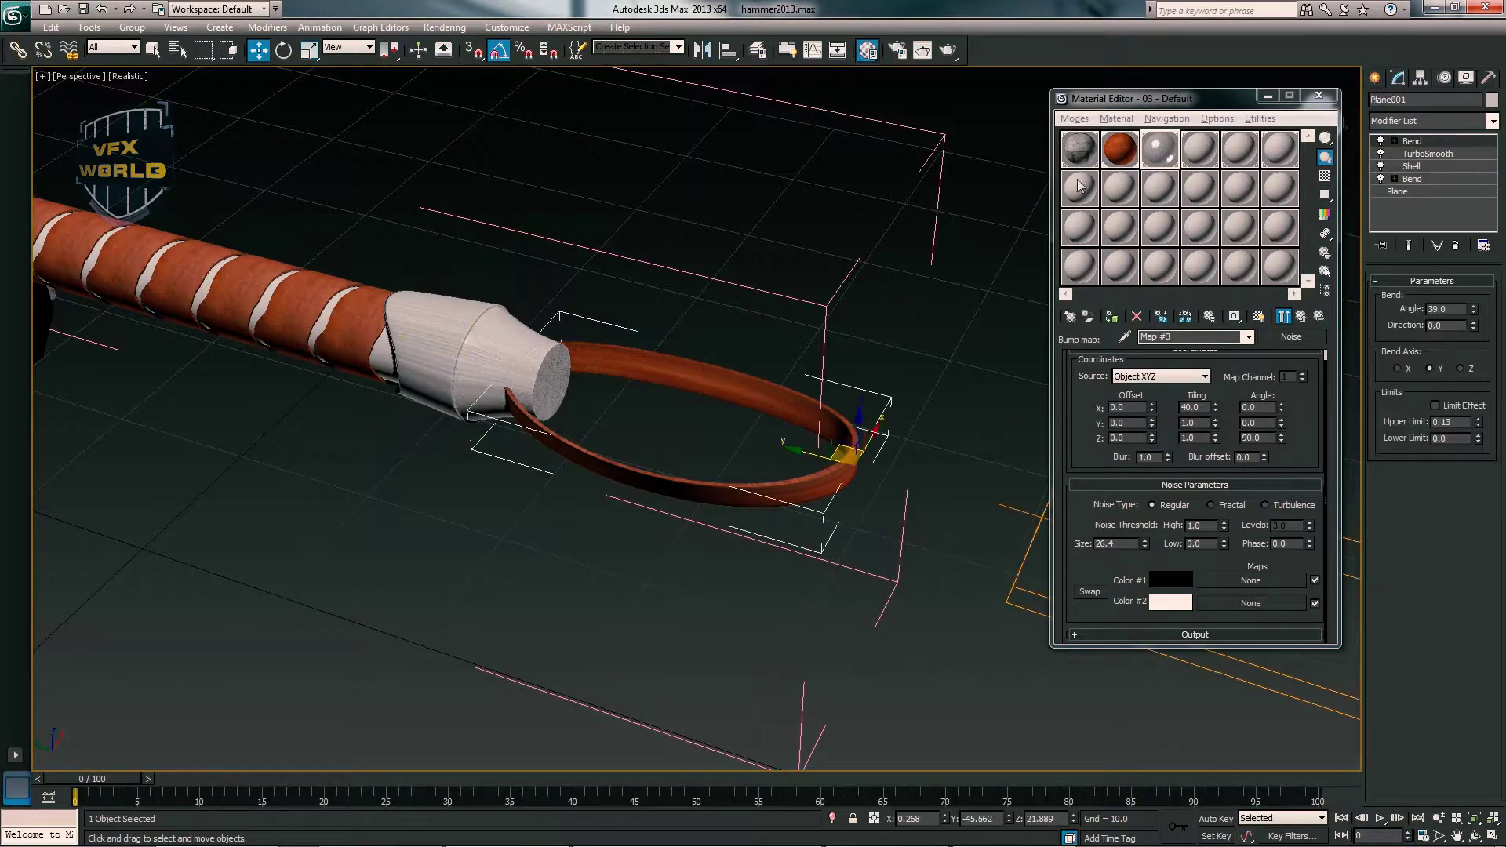
left_click(1120, 149)
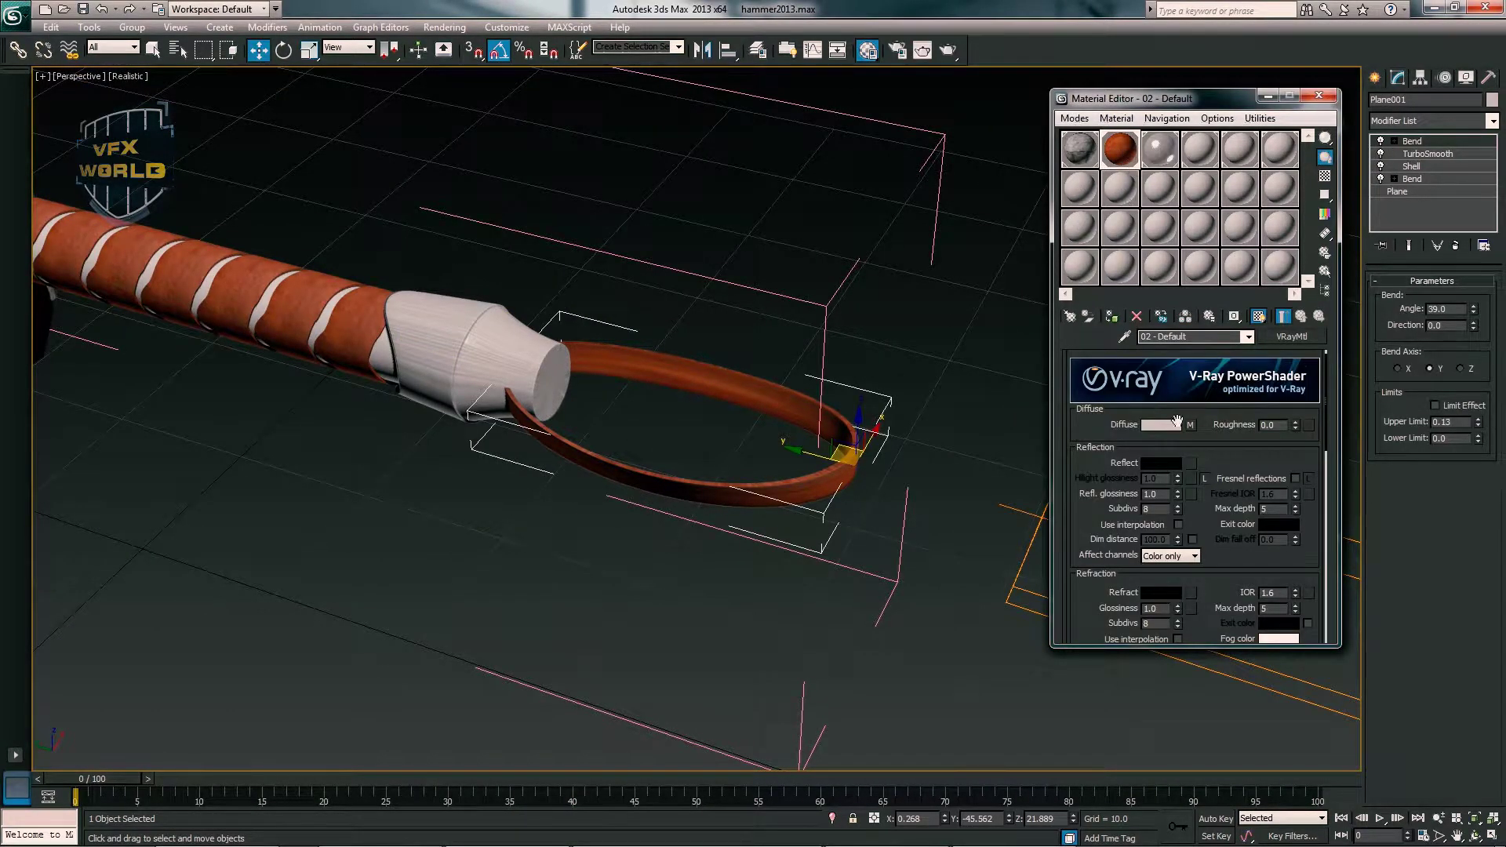
right_click(1177, 422)
left_click(1199, 149)
left_click(1292, 335)
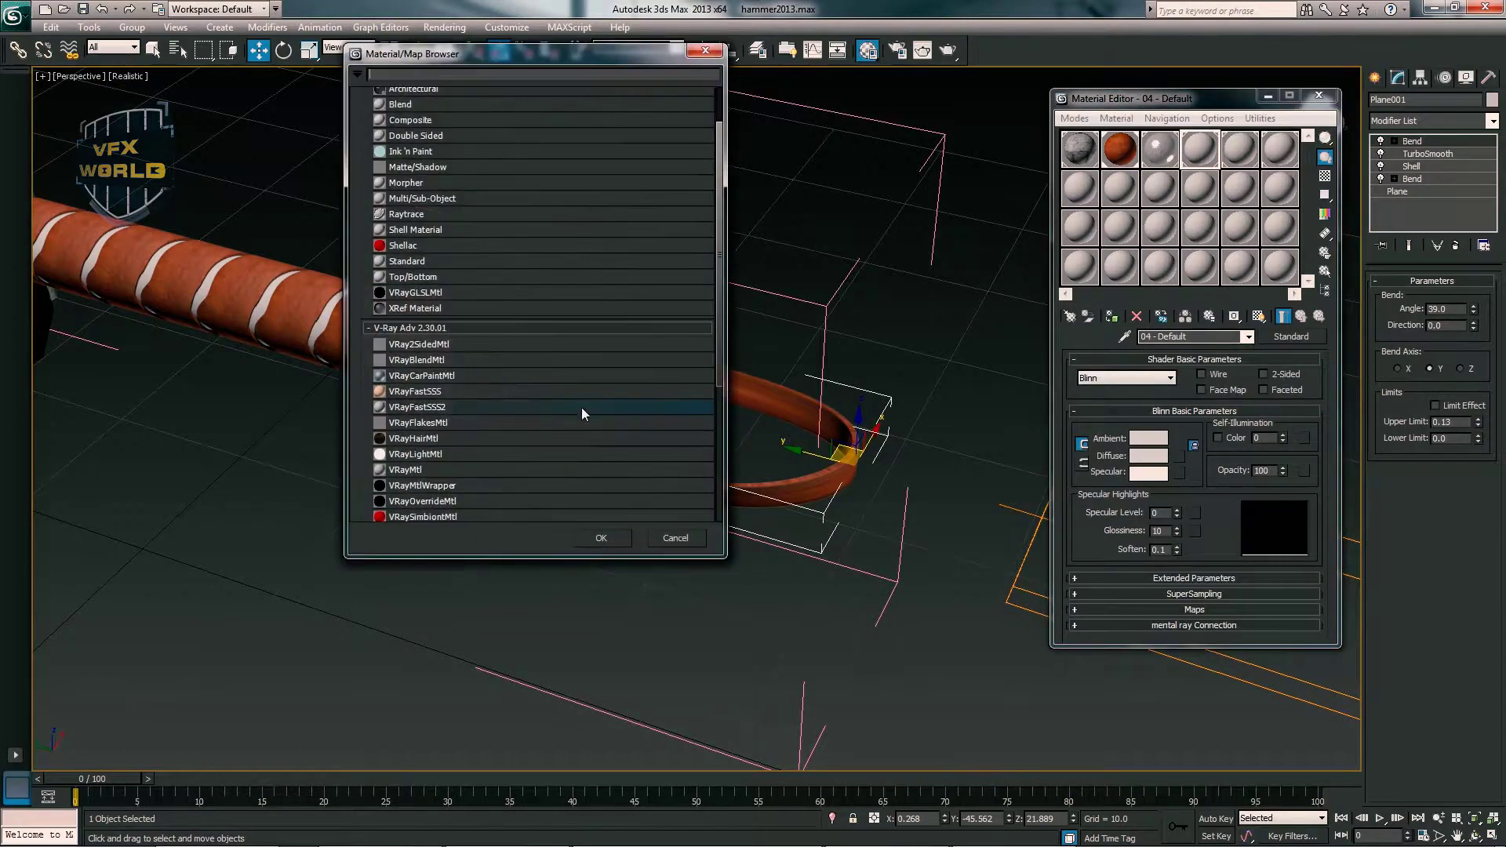
double_click(457, 469)
left_click(1161, 440)
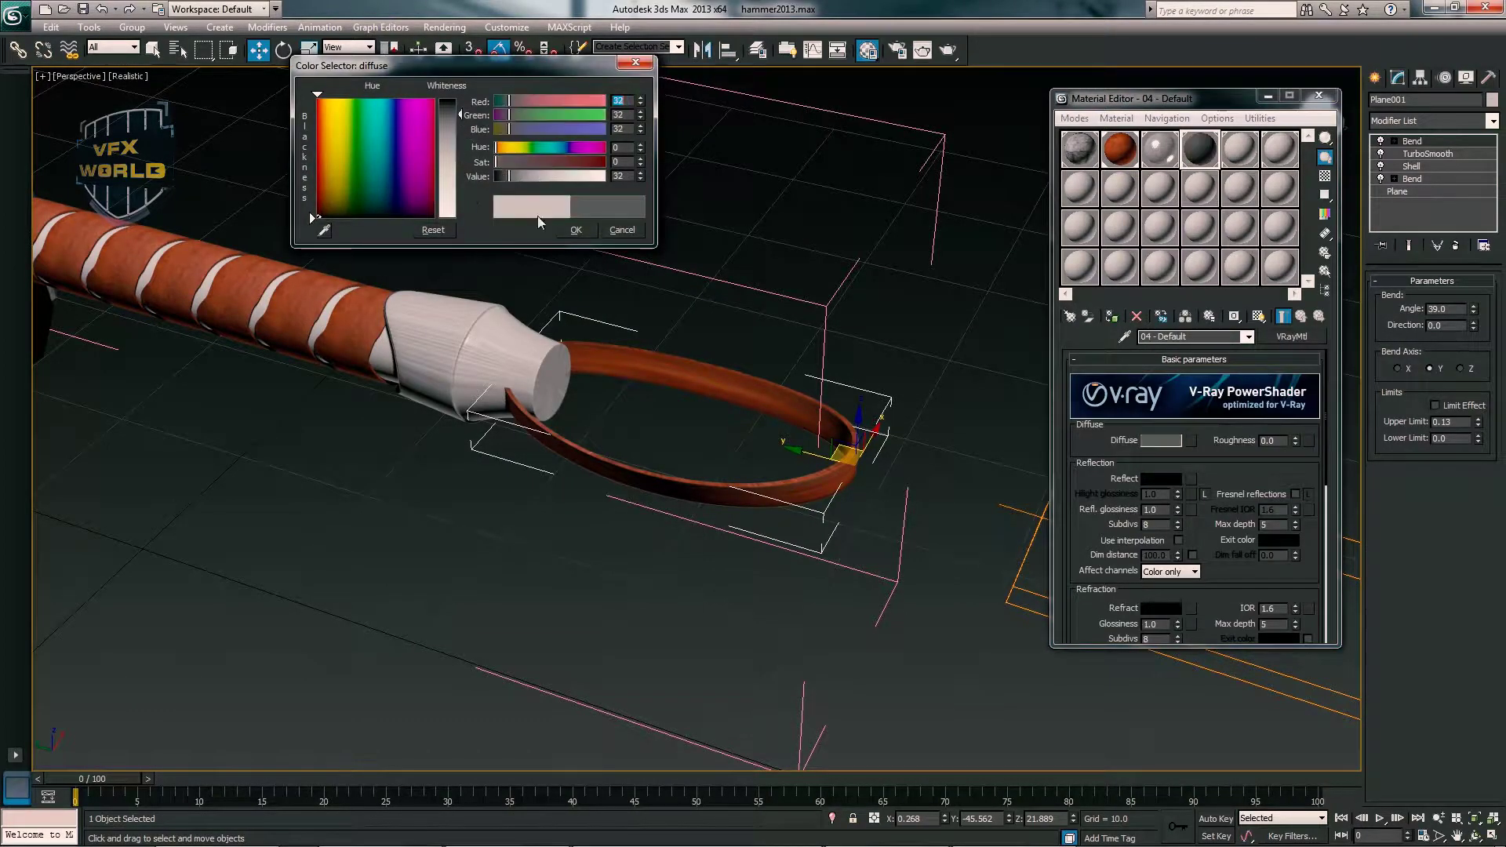
left_click(628, 245)
- Paste the orange texture map into the 04 - Default VRayMtl's Diffuse slot
mouse_move(833, 400)
middle_mouse_down("alt")
mouse_move(840, 436)
mouse_move(928, 473)
middle_mouse_up("alt")
scroll(619, 445, "down", 5)
scroll(620, 445, "up", 10)
scroll(620, 445, "down", 5)
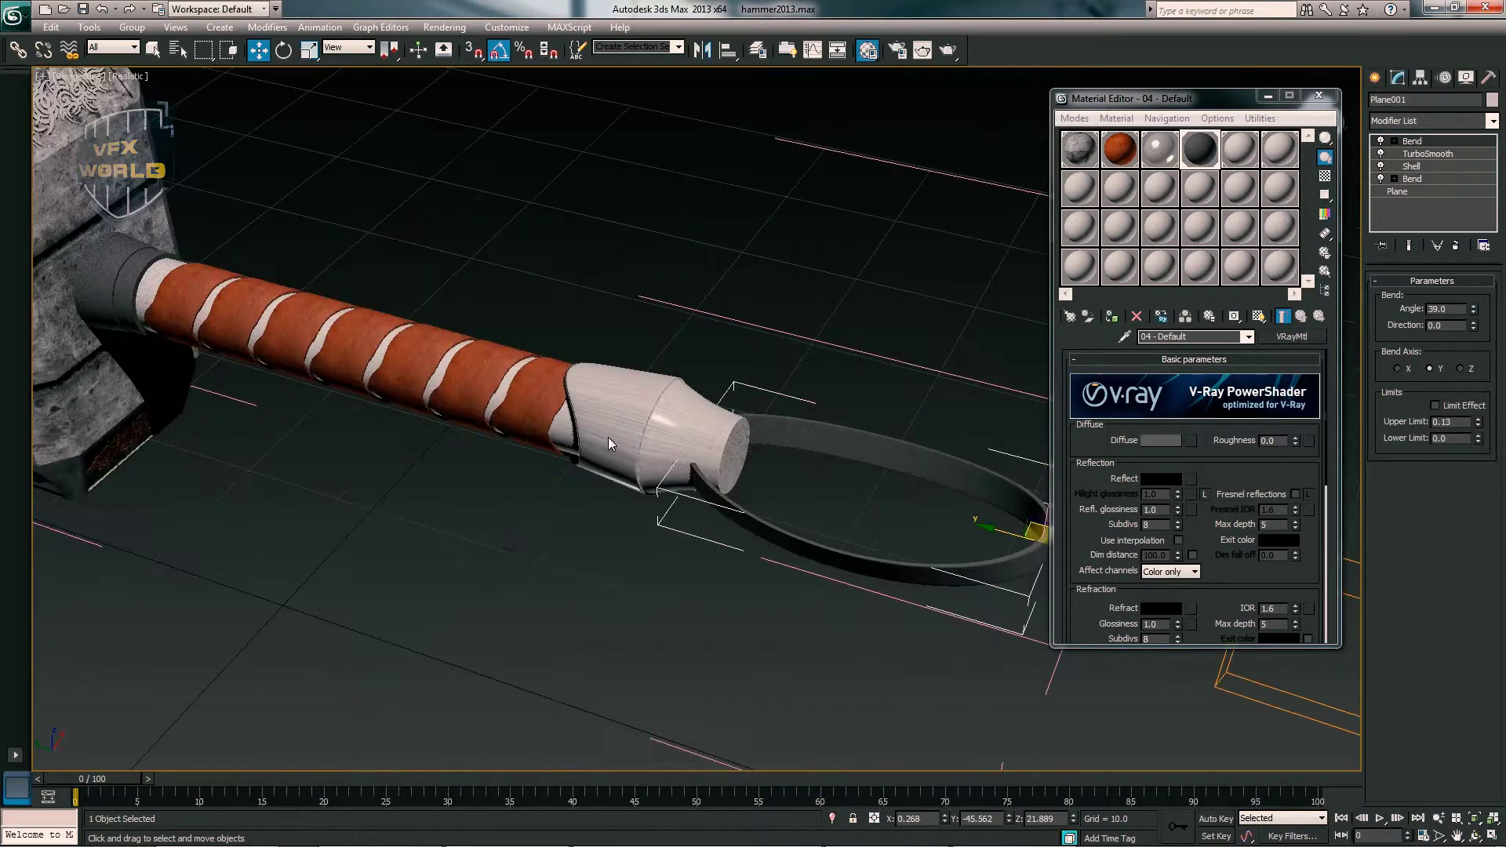
left_click(1163, 441)
left_click(620, 236)
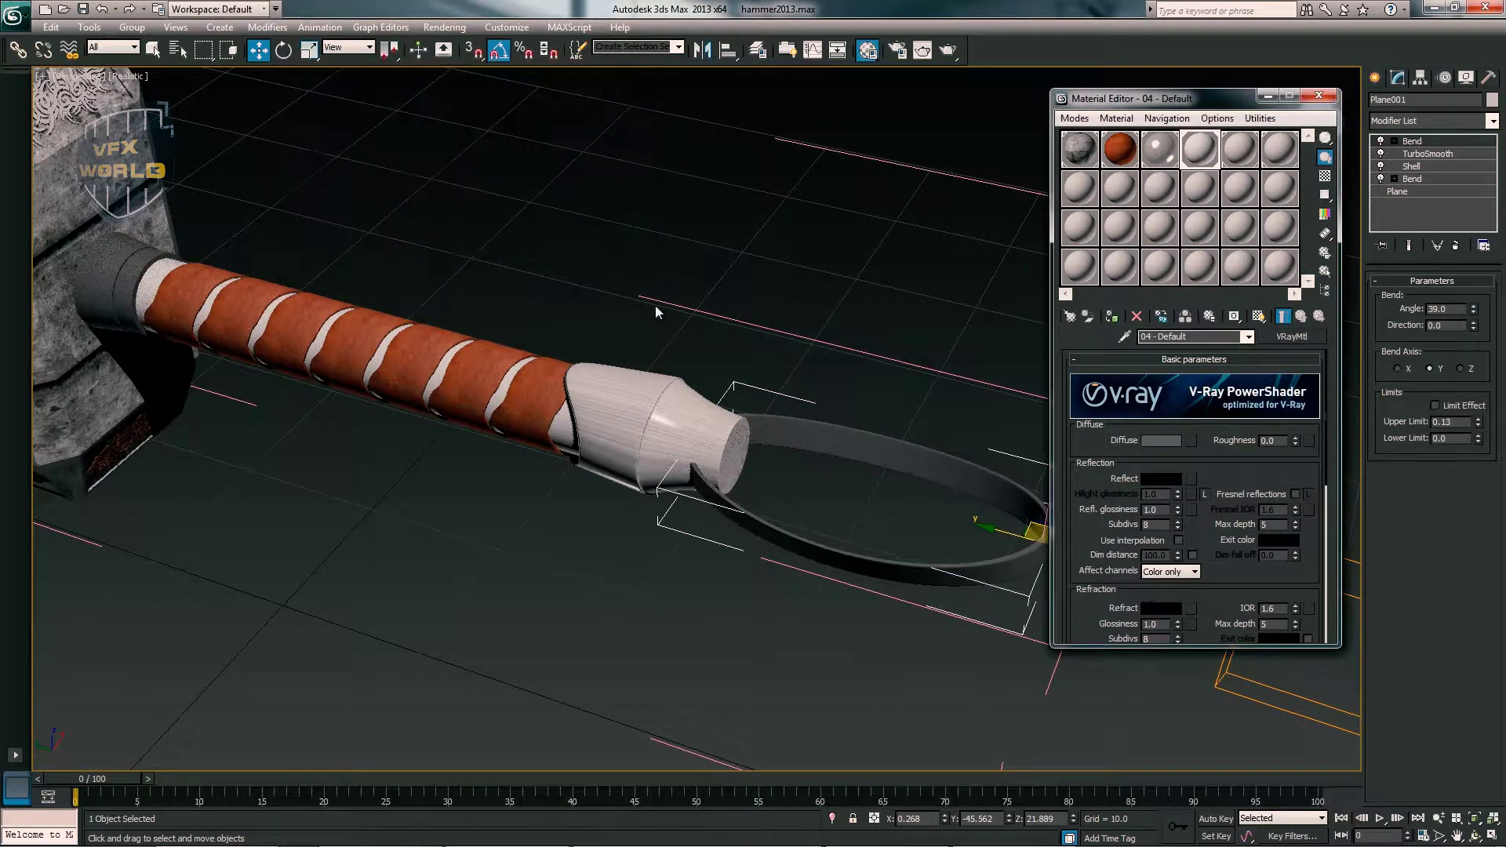
left_click(1237, 153)
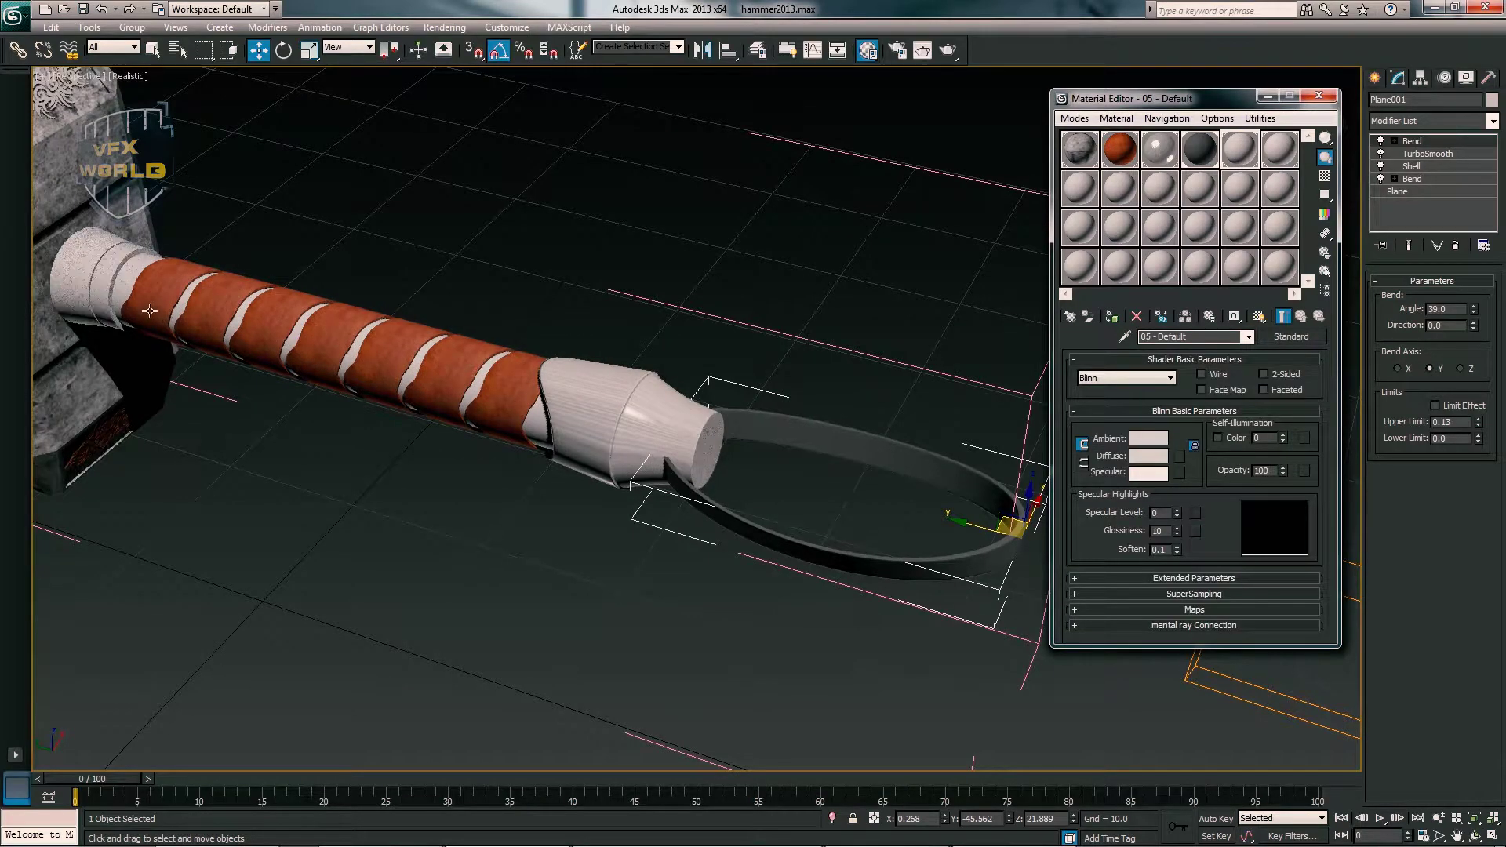
middle_click_drag(104, 292, 235, 259, "alt")
left_click(1198, 153)
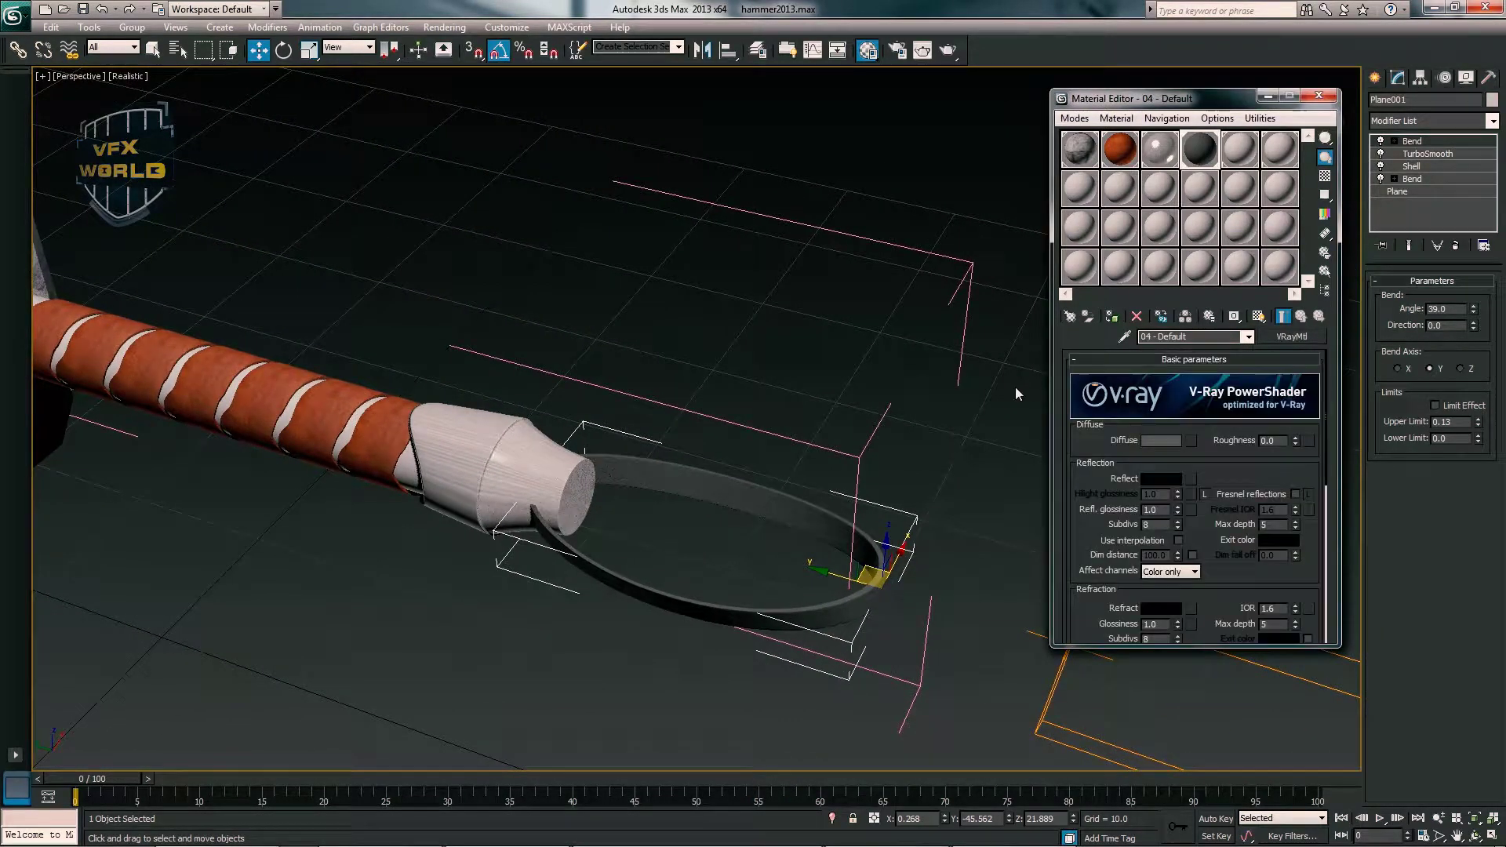
right_click(1196, 451)
left_click(1216, 462)
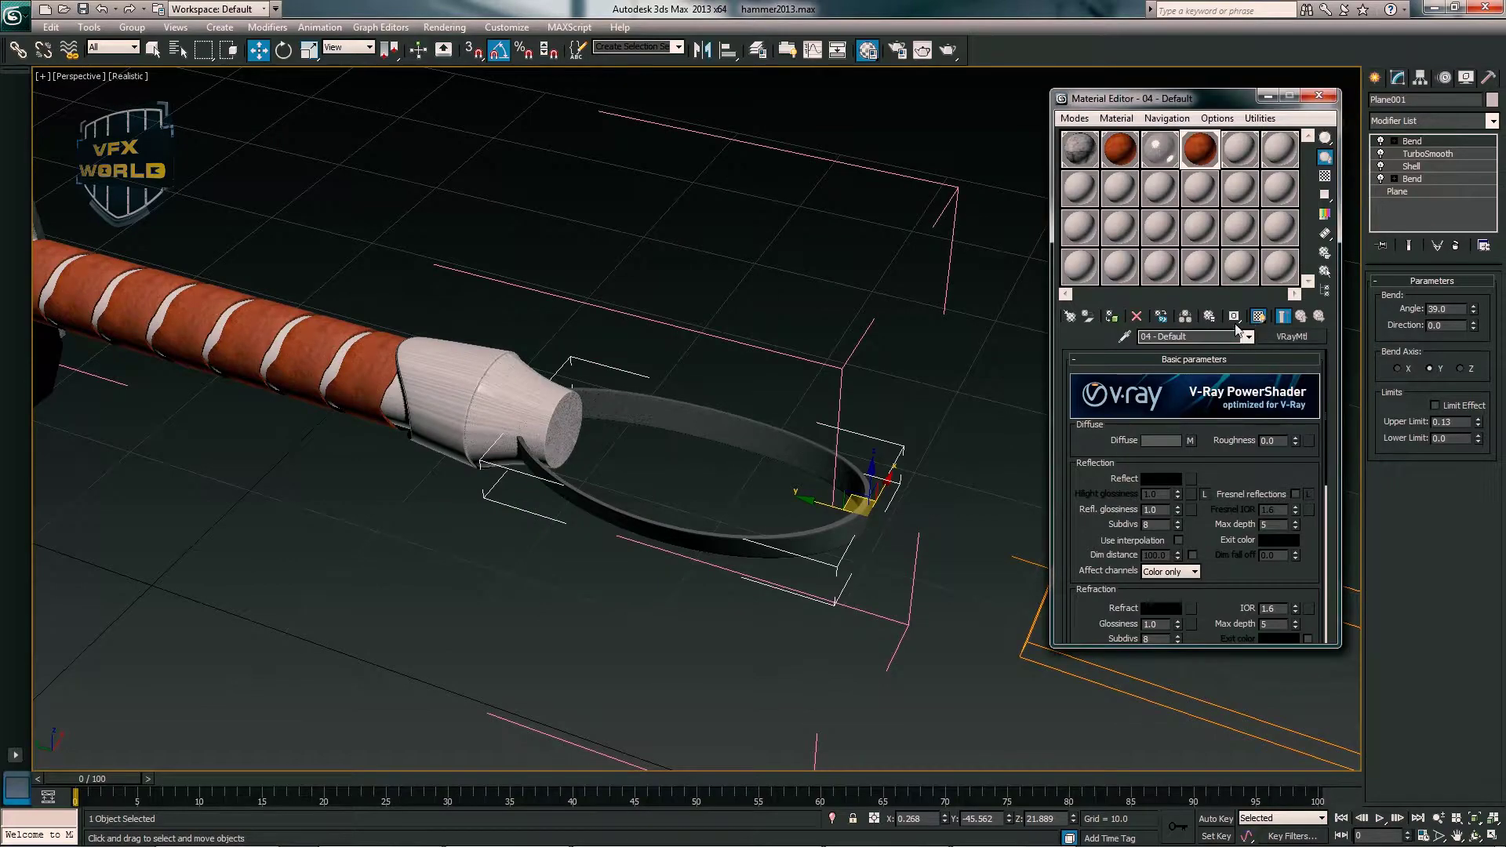
scroll(915, 455, "up", 5)
- Add a box-projection UVW Map to the strap, fitted to 8.829 × 2.261 × 8.687
left_click(1411, 122)
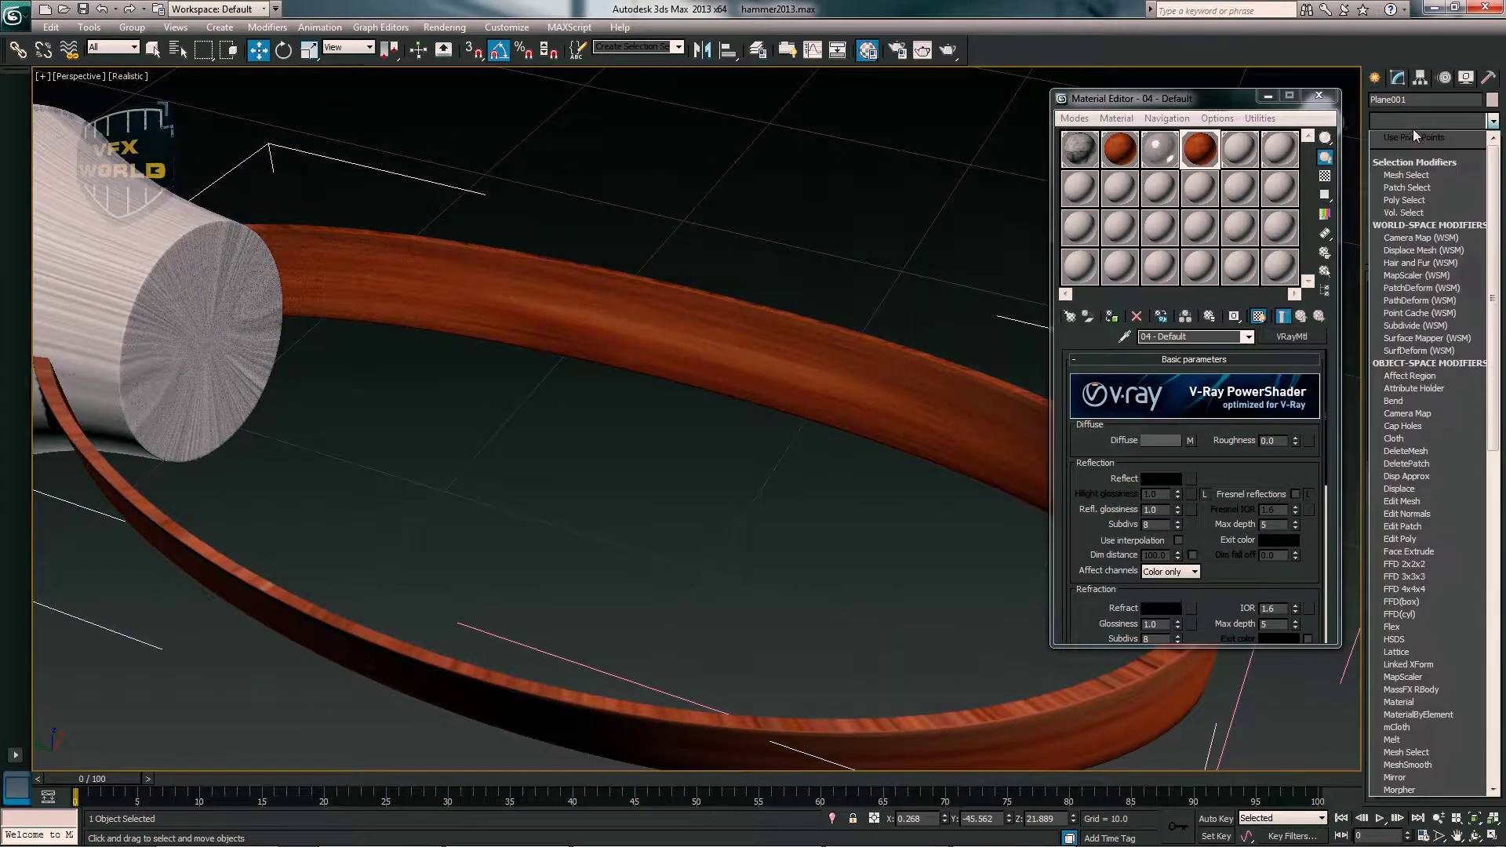
type("Unwrap UVW")
left_click(1412, 666)
scroll(780, 490, "down", 2)
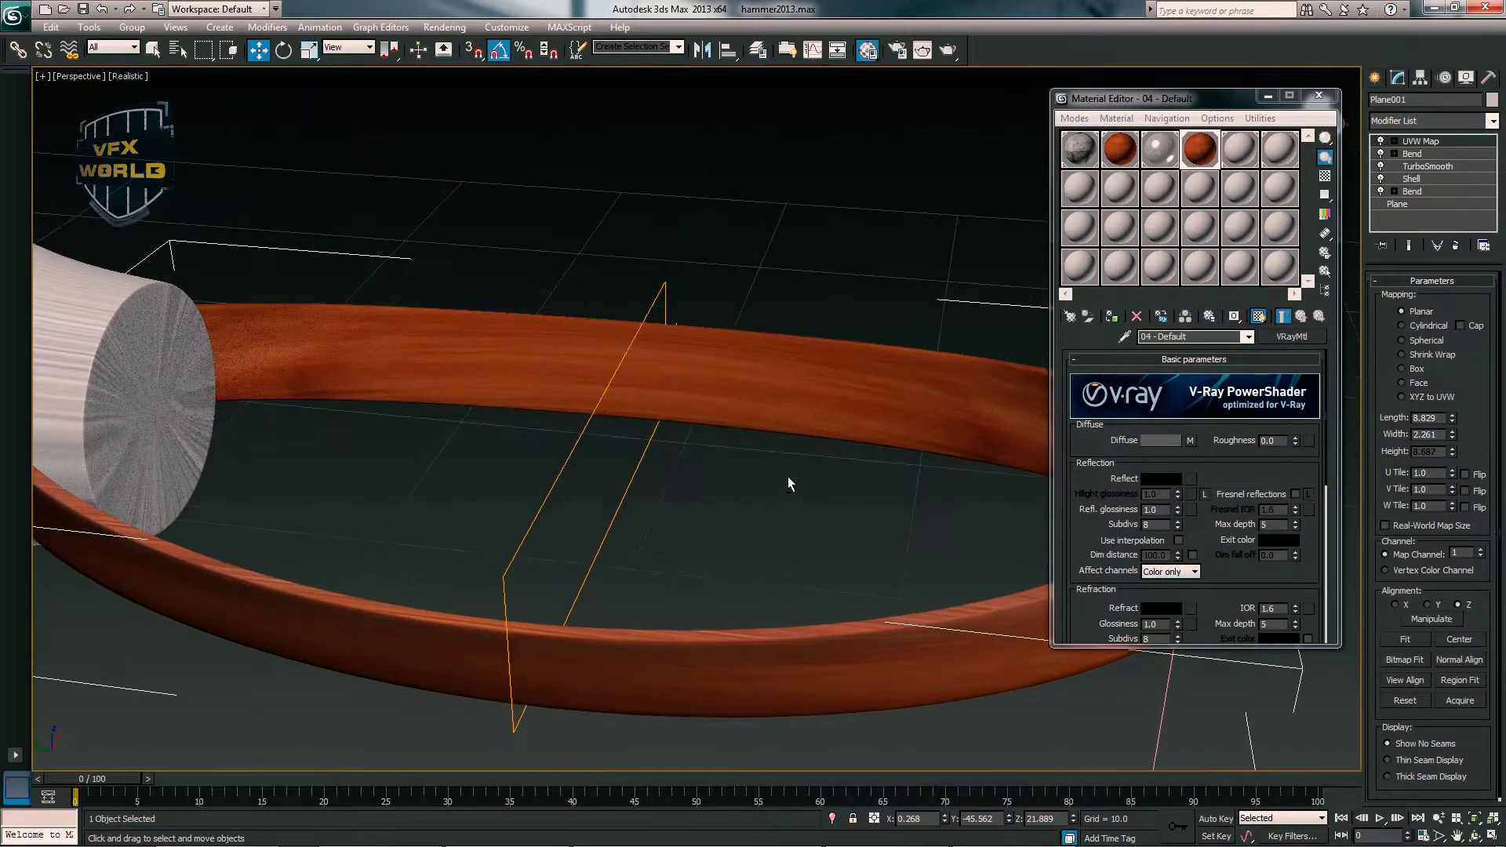
left_click(1403, 339)
left_click(1405, 639)
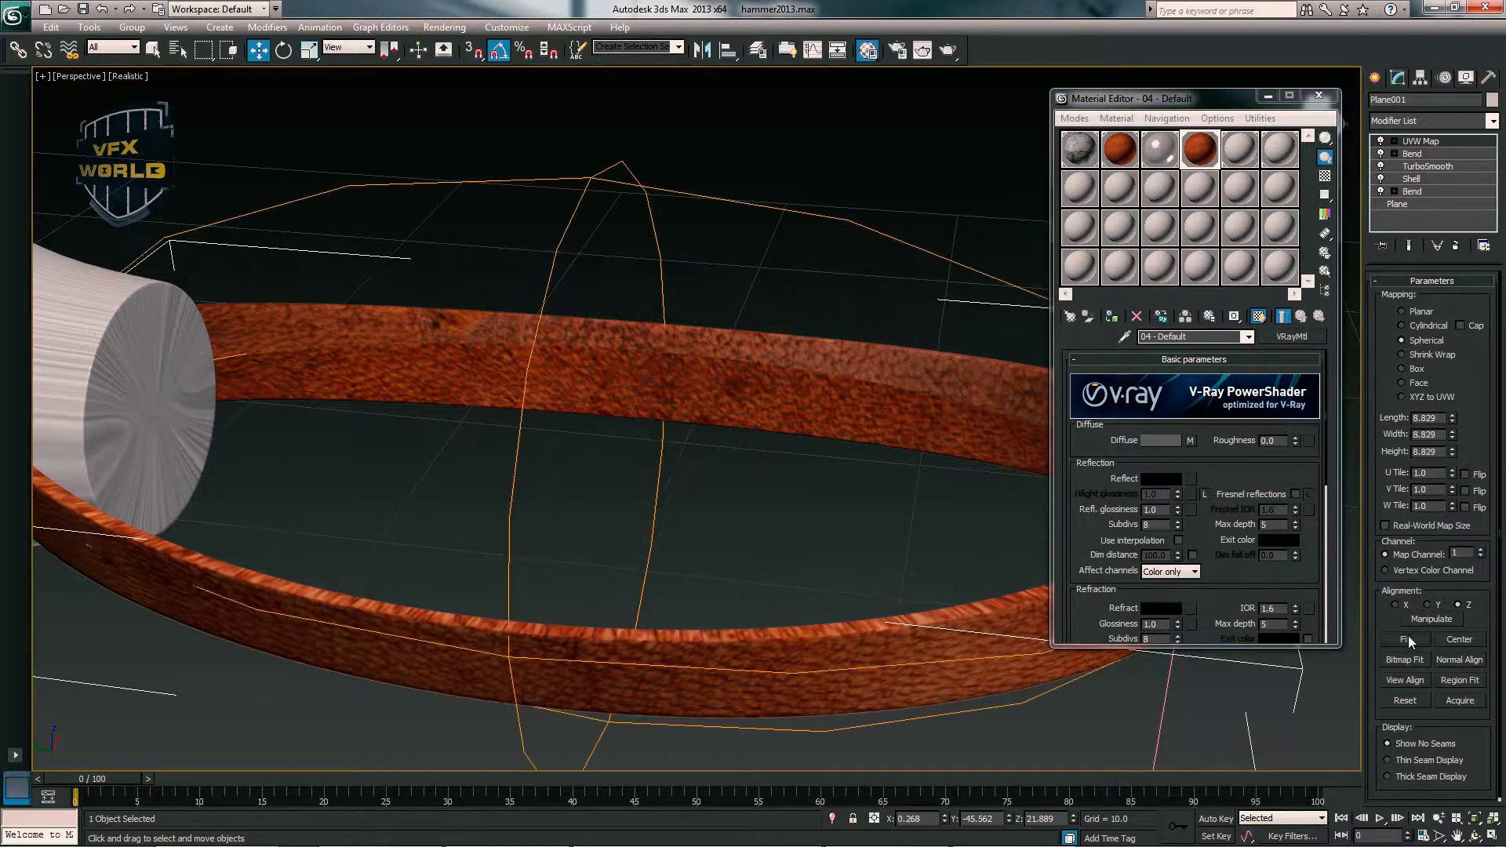
left_click(1403, 368)
scroll(621, 419, "up", 3)
scroll(621, 419, "down", 2)
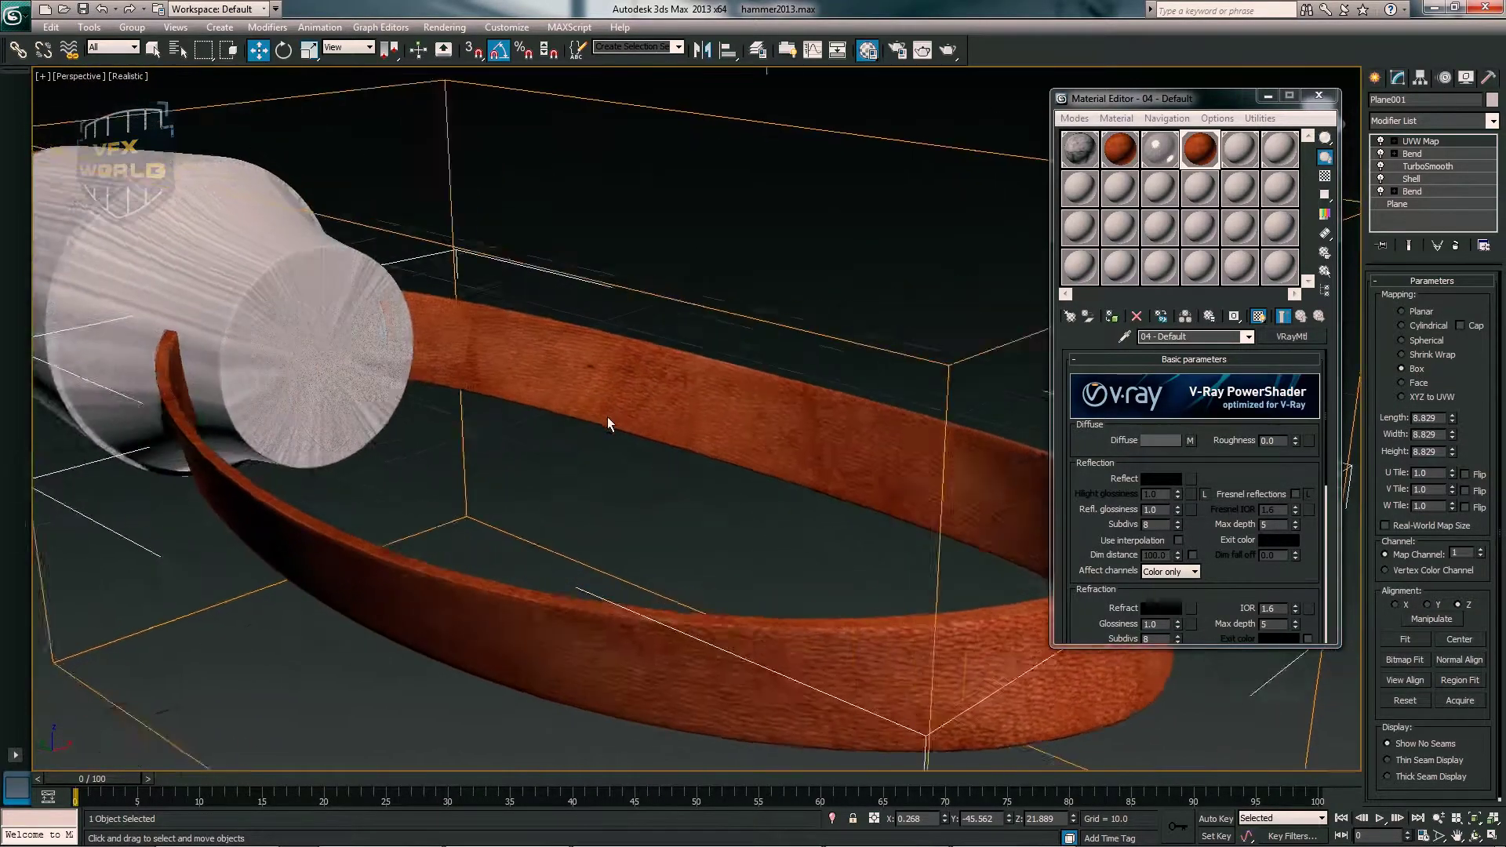
scroll(607, 417, "down", 3)
left_click(1405, 639)
scroll(810, 540, "down", 3)
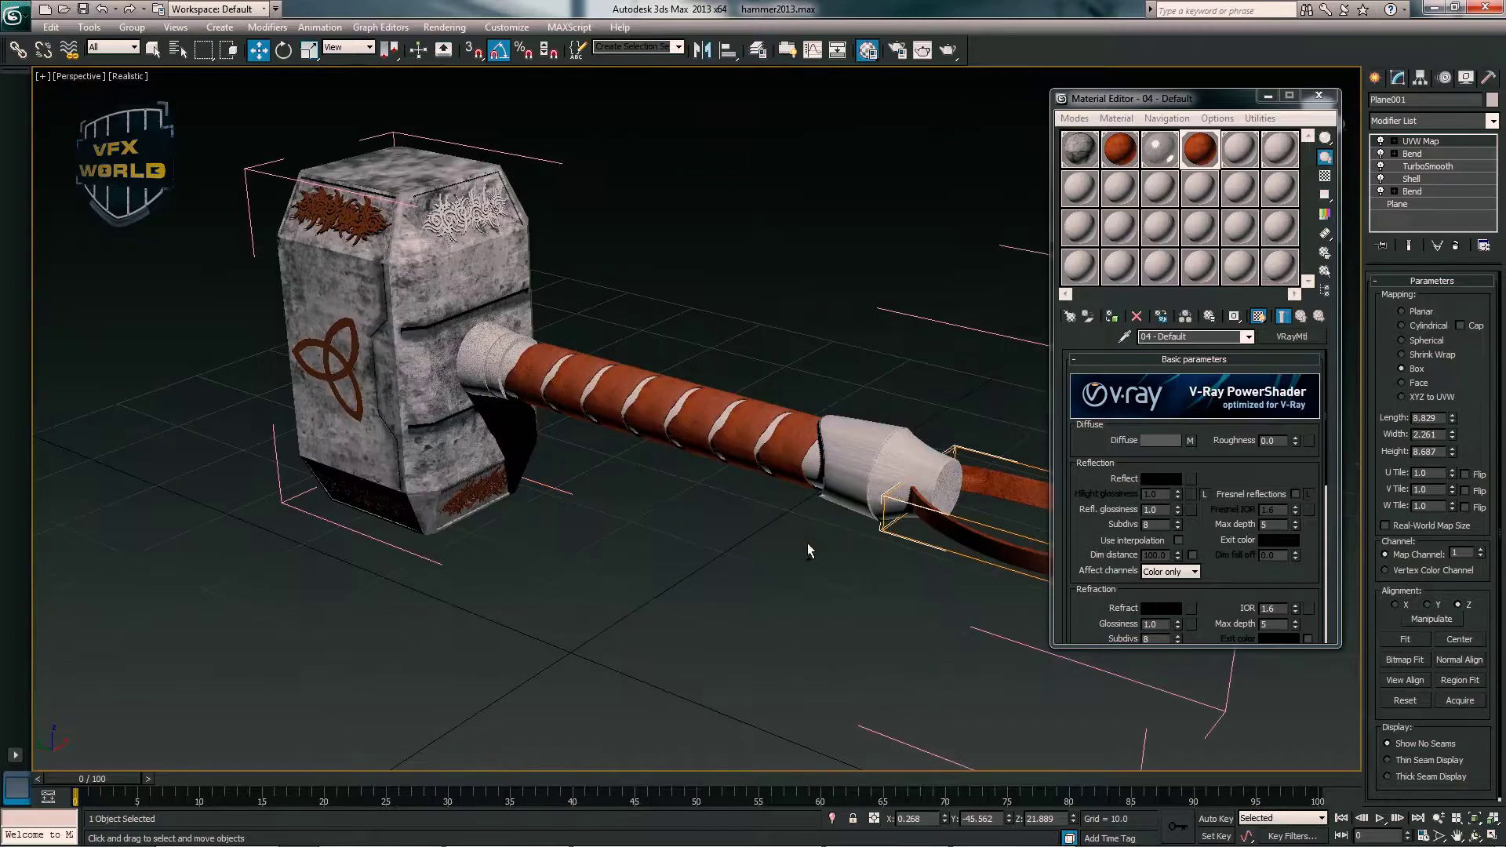
middle_click_drag(807, 543, 717, 508, "alt")
left_click(717, 508)
- Copy the wrist strap's leather diffuse bitmap into its Bump slot
scroll(825, 466, "up", 3)
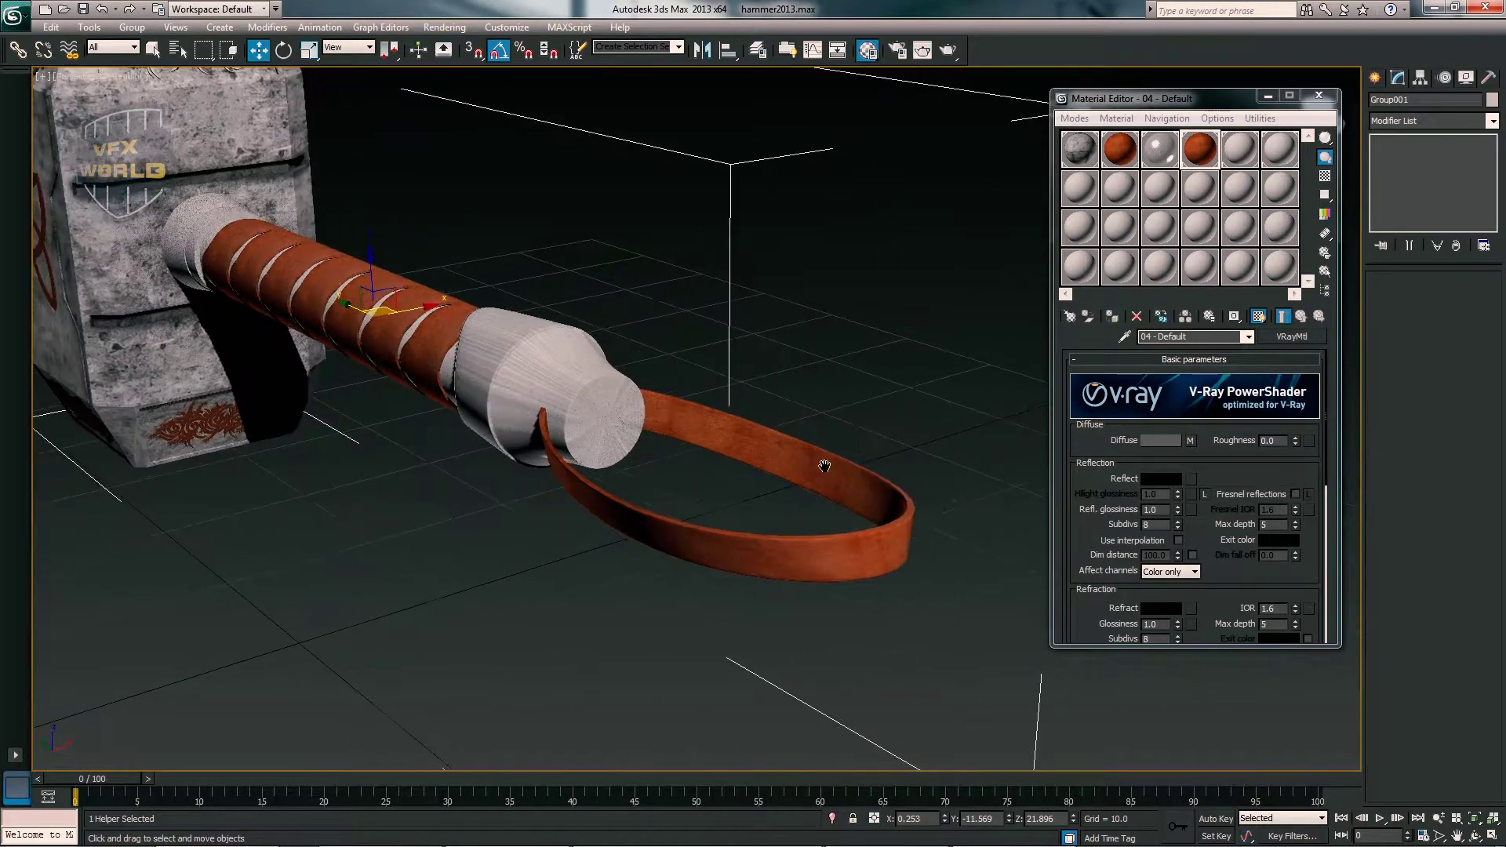
left_click(816, 487)
scroll(1165, 568, "down", 5)
scroll(1165, 568, "down", 5)
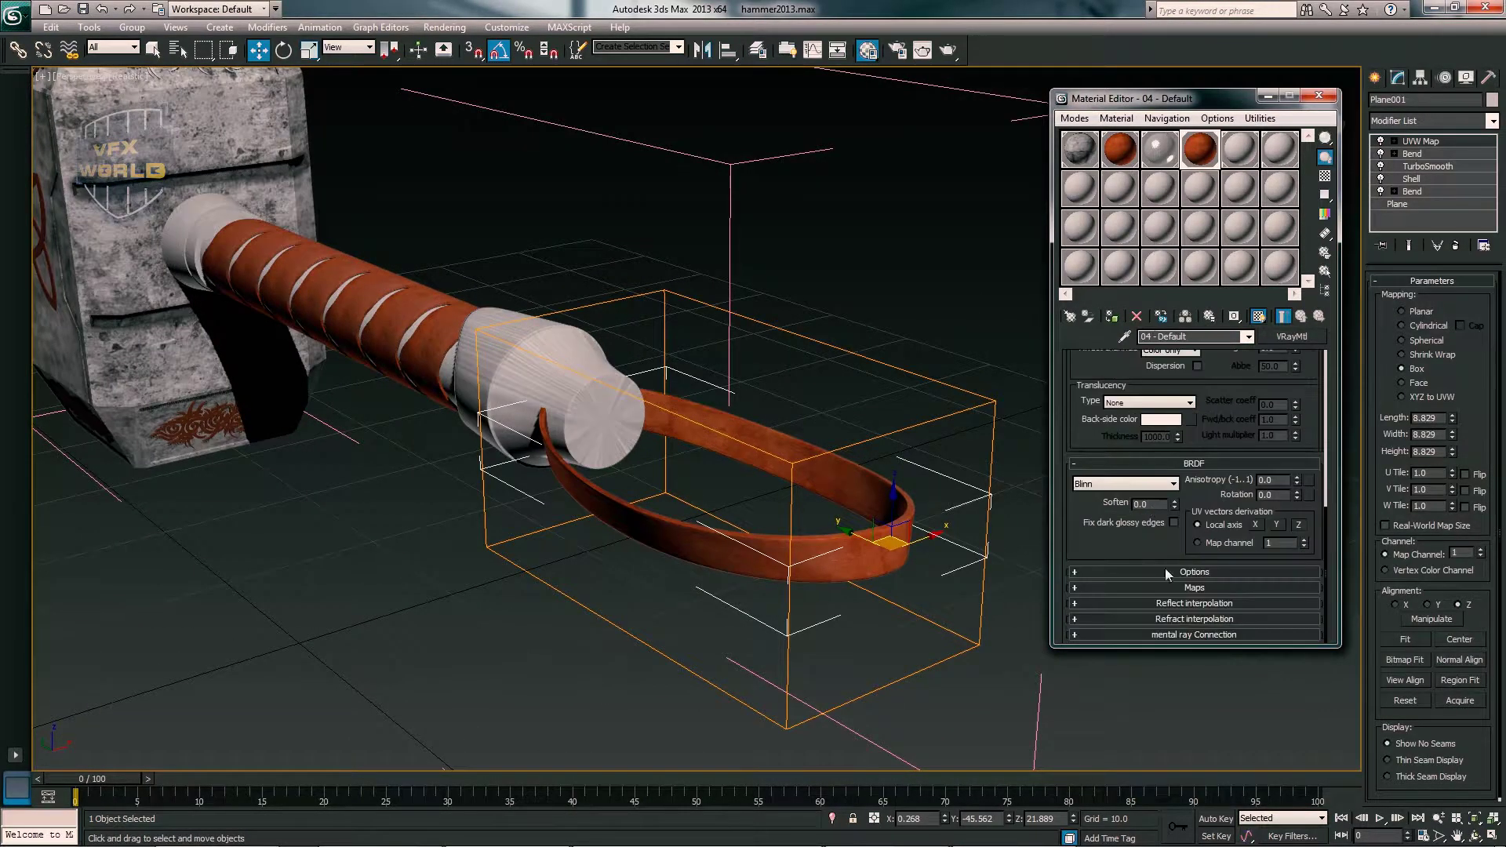
left_click_drag(1208, 583, 1235, 585)
left_click(1244, 403)
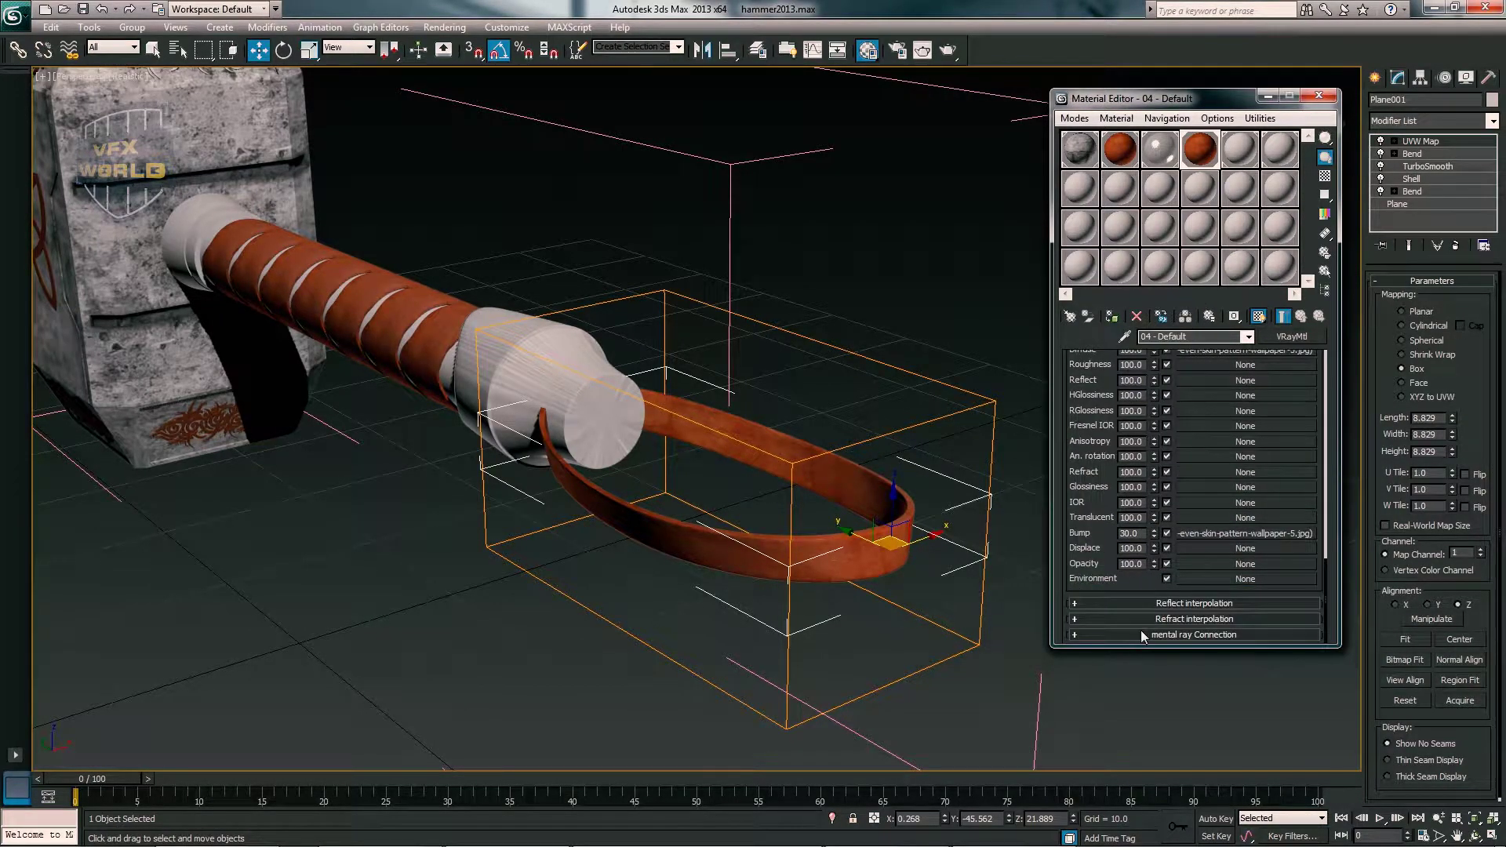
- Turn on Enable Color Map in the diffuse leather bitmap's Output settings
scroll(1138, 588, "up", 3)
scroll(1121, 549, "up", 5)
scroll(1106, 487, "up", 3)
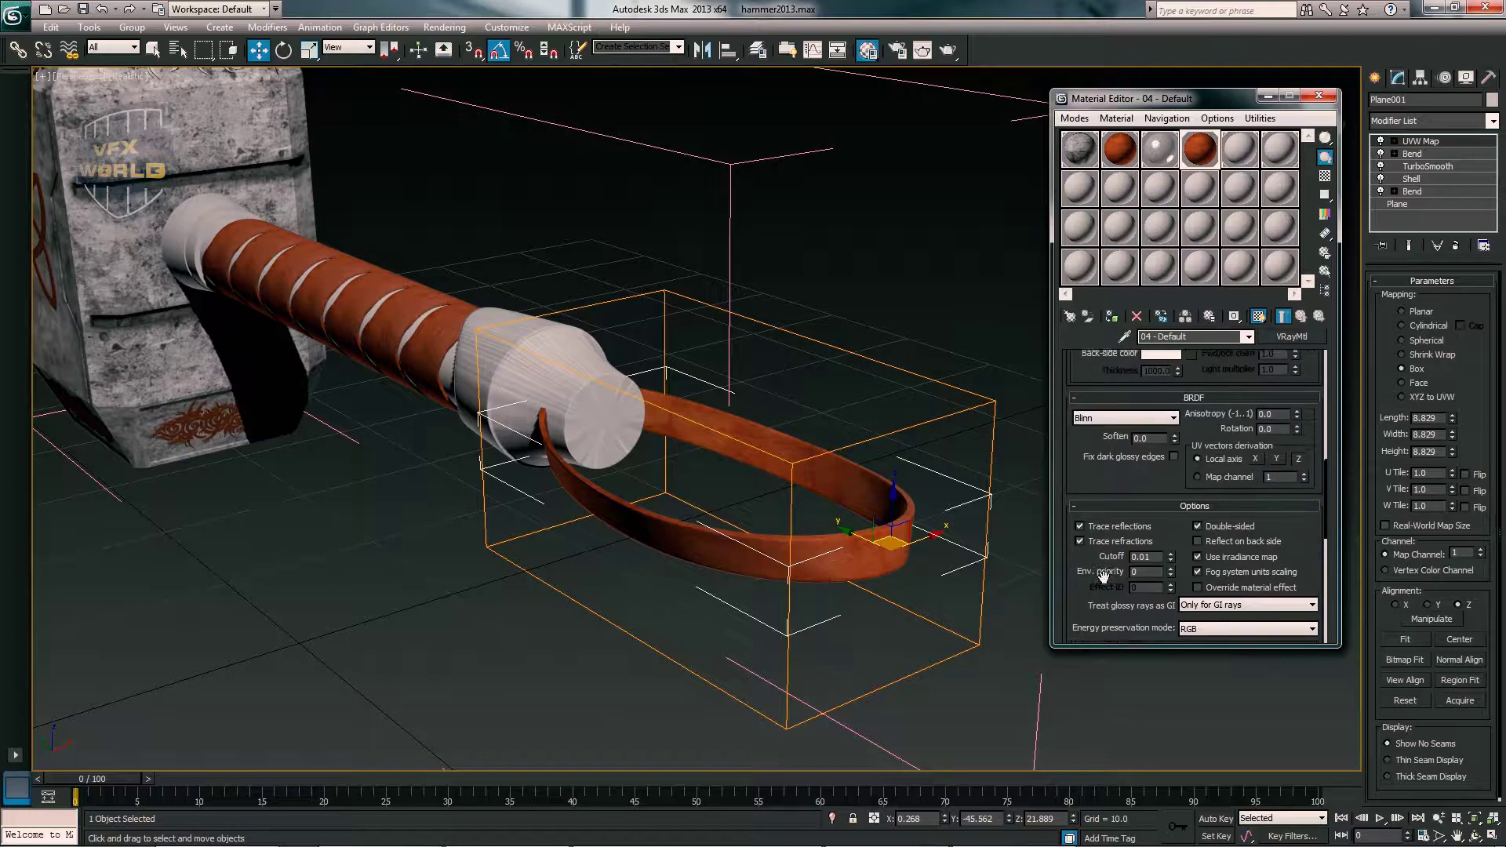
scroll(1097, 443, "up", 3)
scroll(1096, 442, "up", 5)
scroll(1113, 471, "up", 3)
left_click(1161, 535)
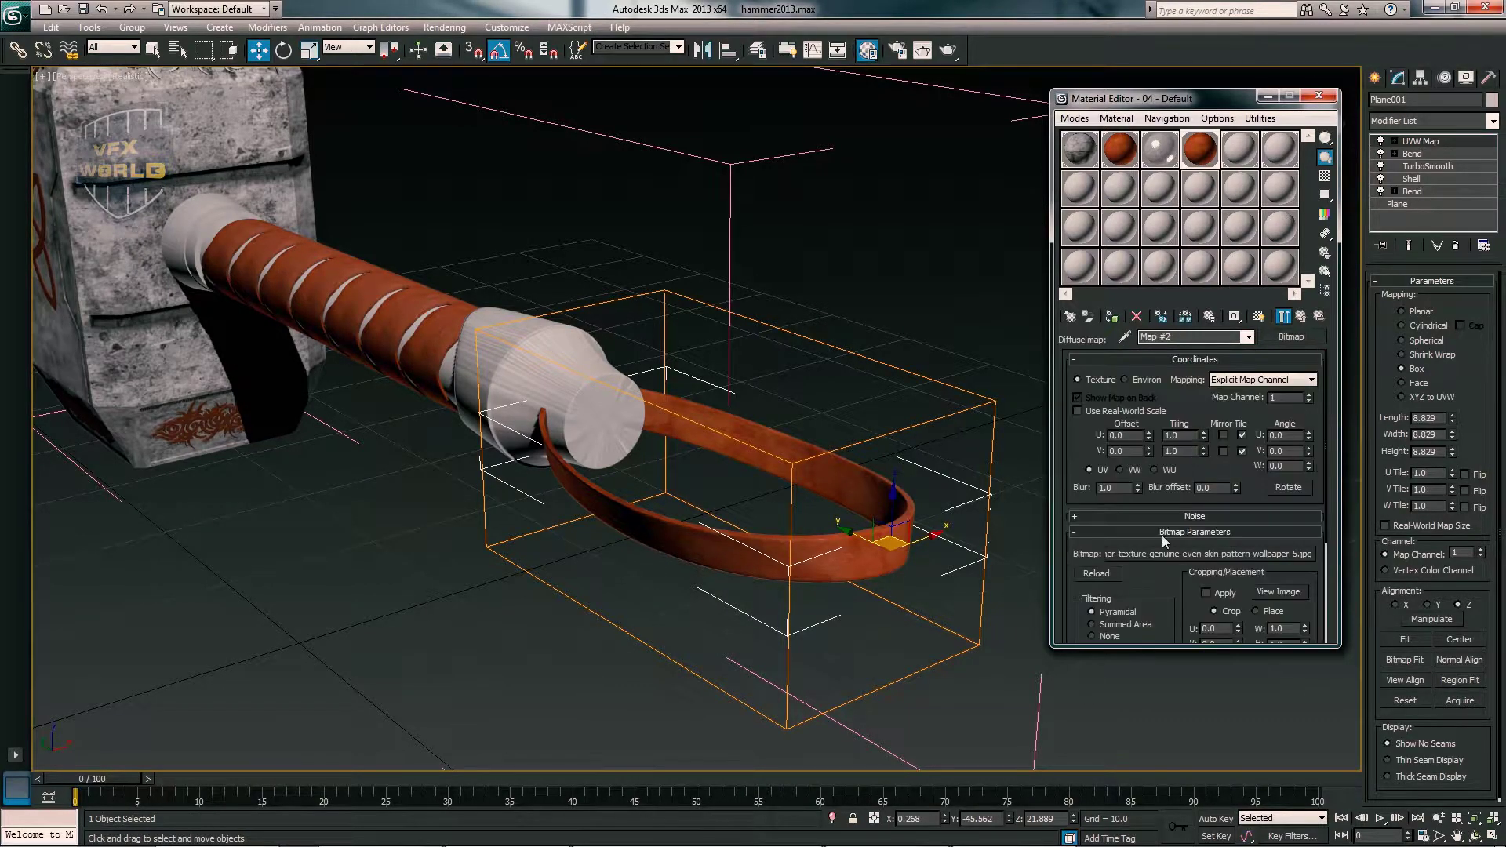
left_click_drag(1118, 572, 1141, 312)
left_click(1166, 635)
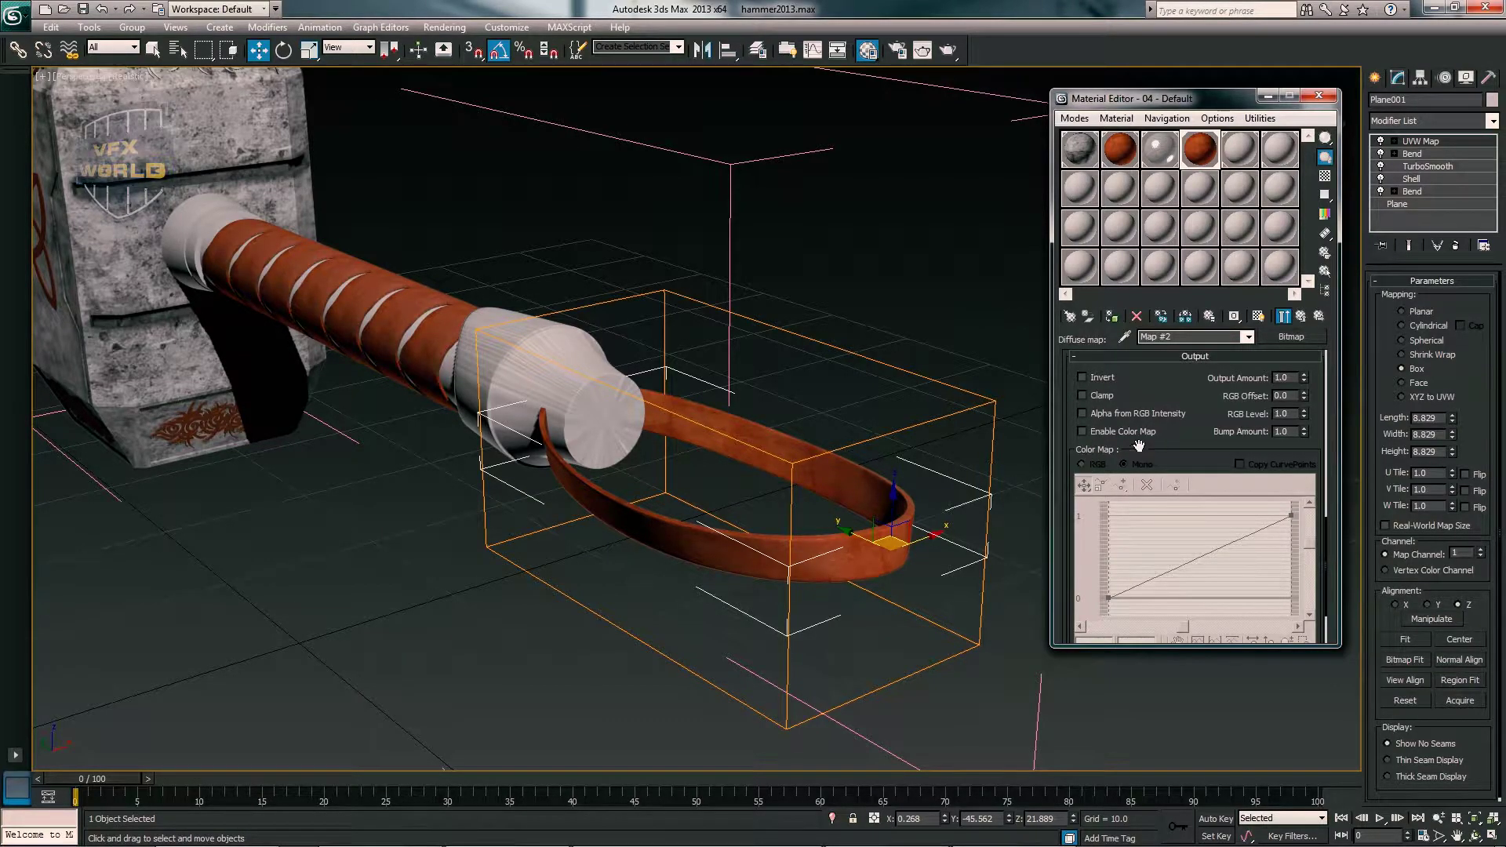
scroll(1085, 468, "down", 2)
scroll(1181, 467, "up", 3)
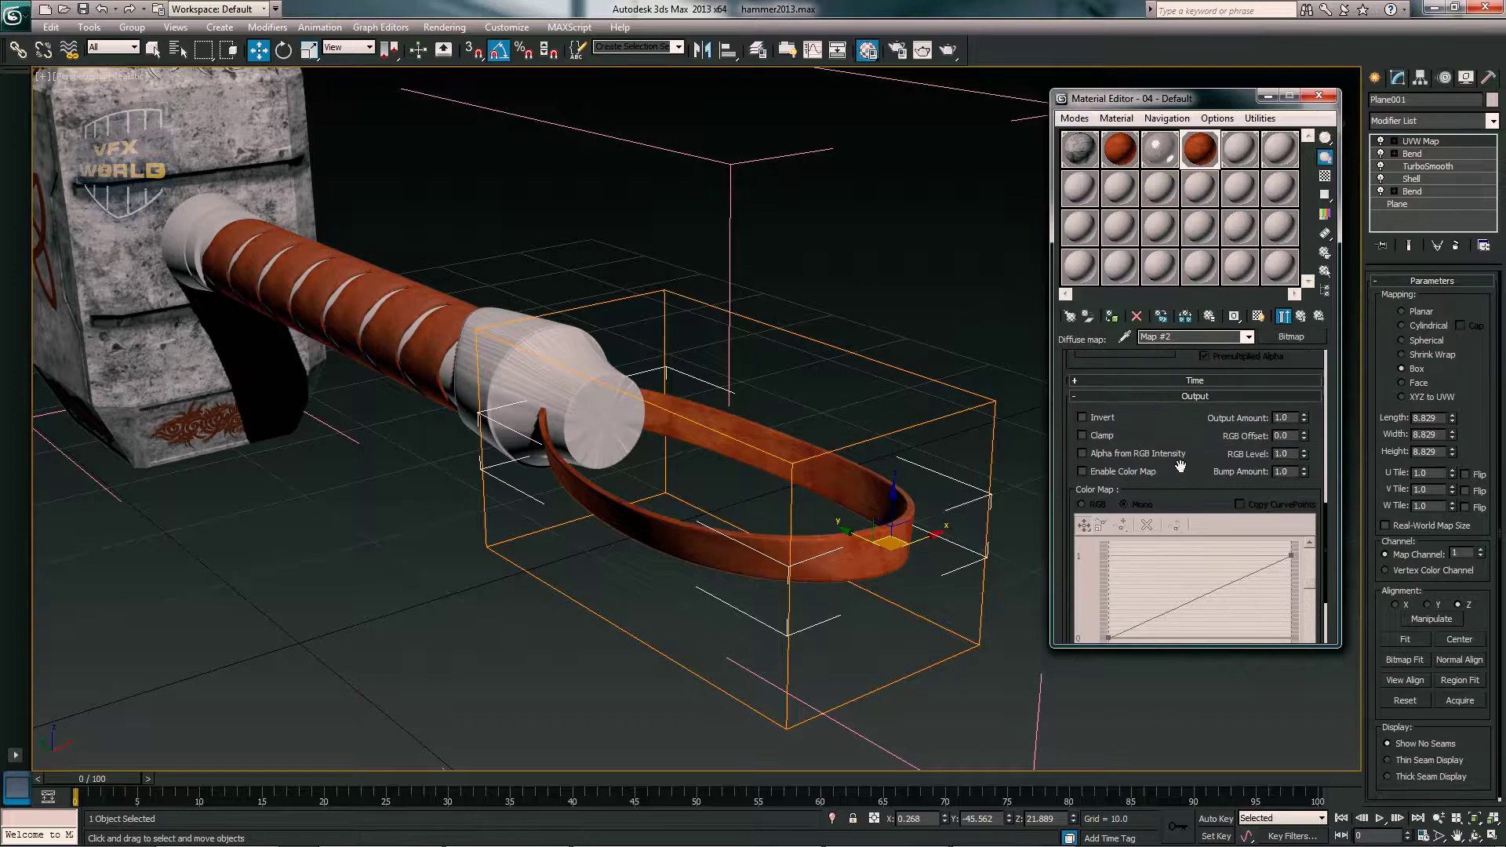
left_click(1082, 471)
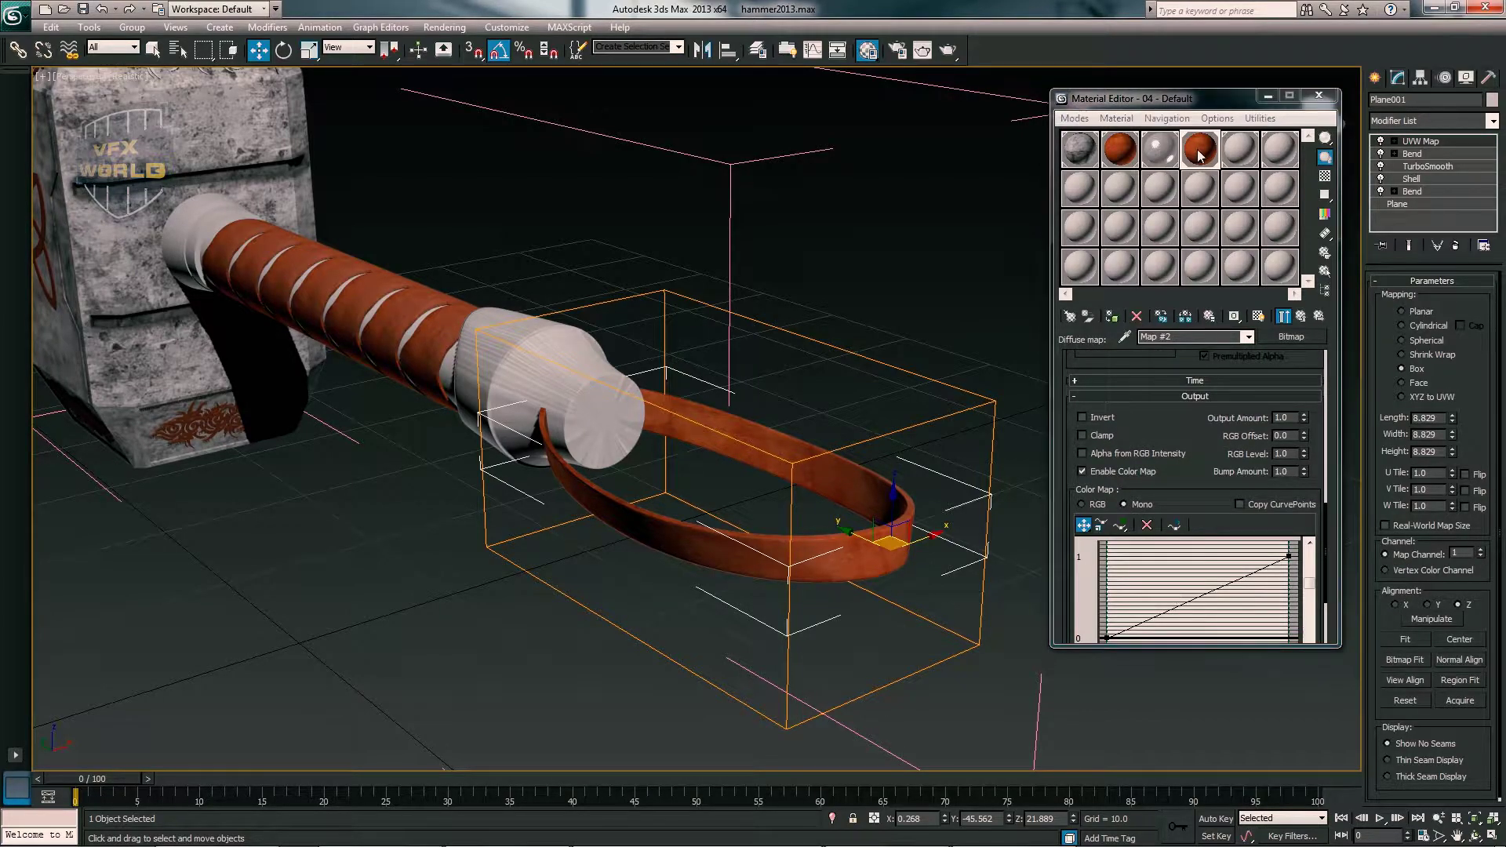
- Lower the leather bitmap's colour-map curve, including the red RGB channel, for darker brown leather
left_click(1102, 524)
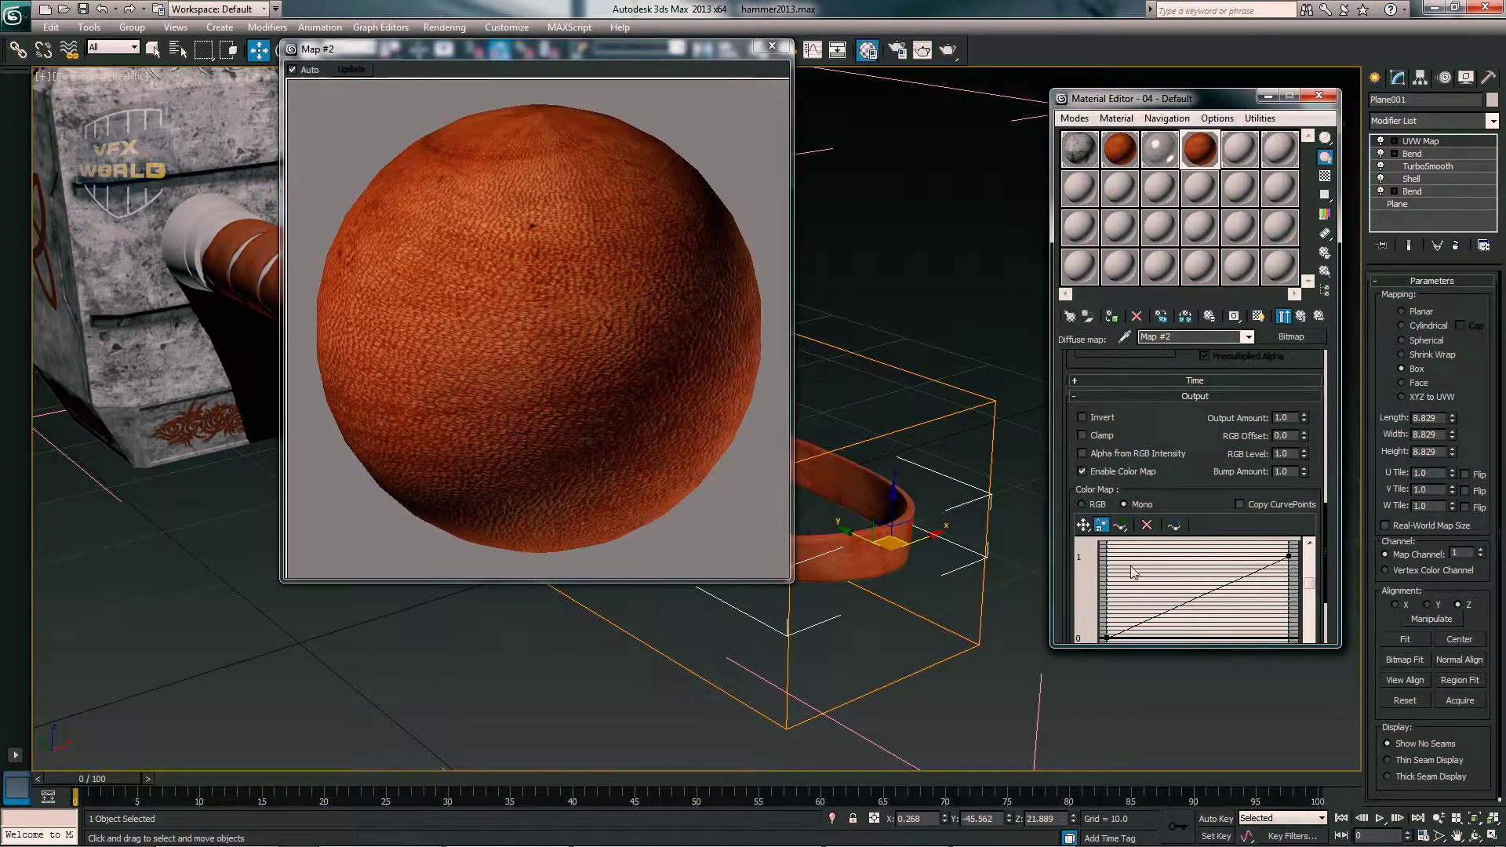
left_click(1120, 524)
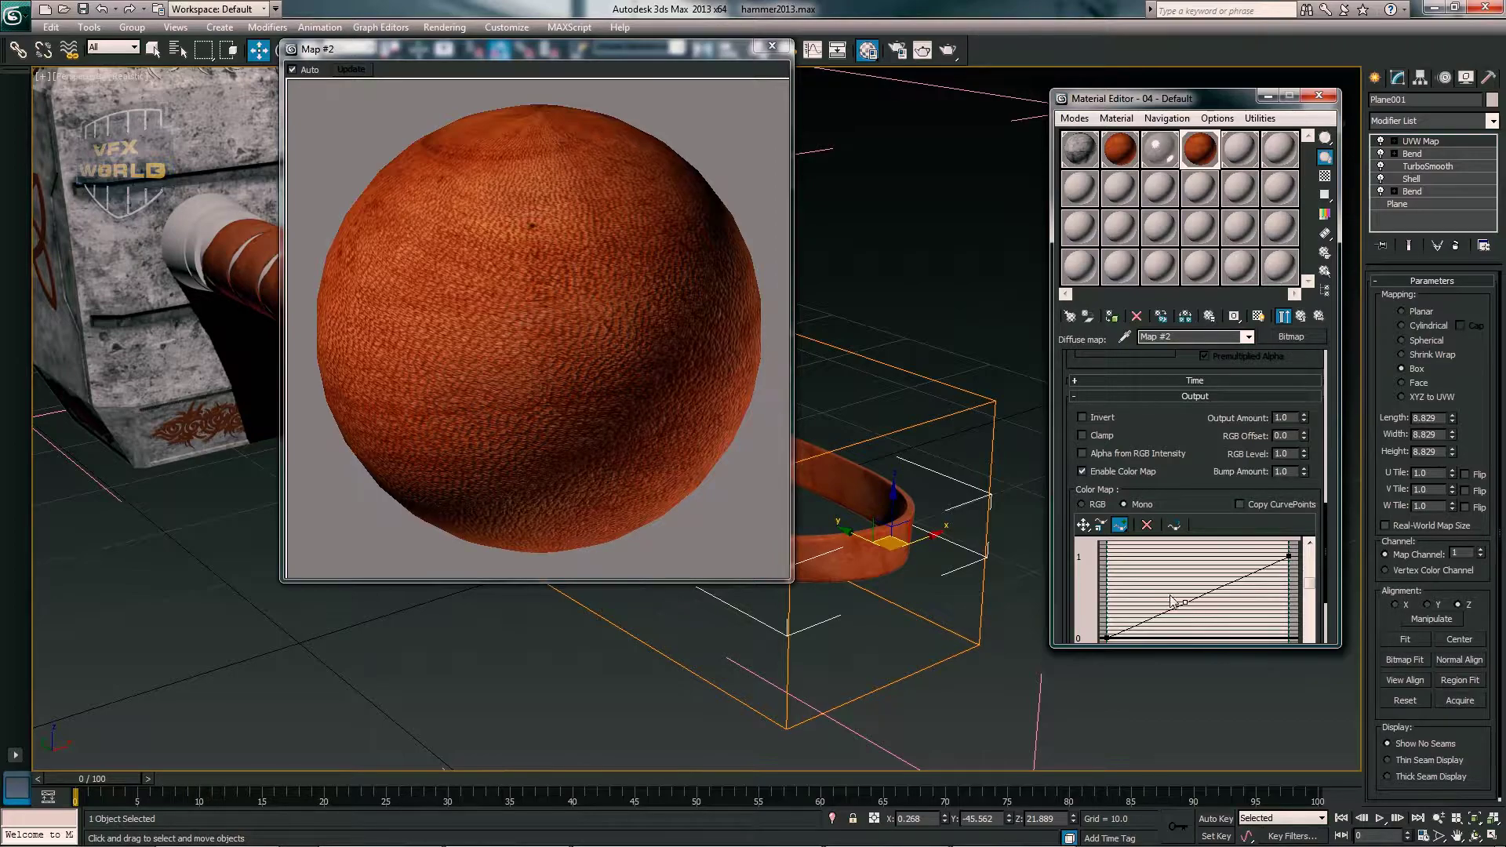
left_click_drag(1218, 617, 1232, 621)
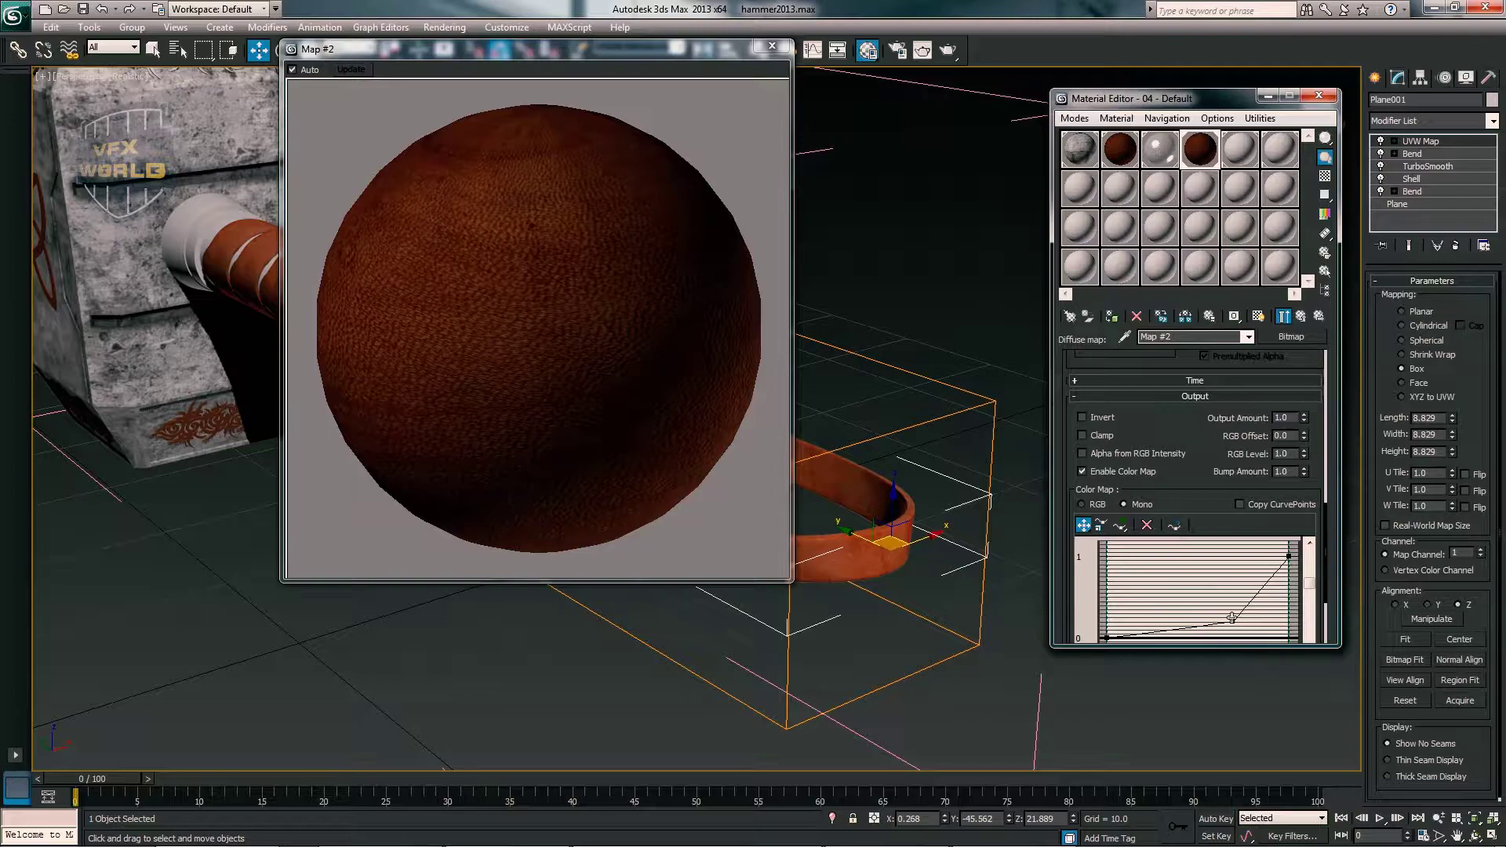
left_click(1082, 504)
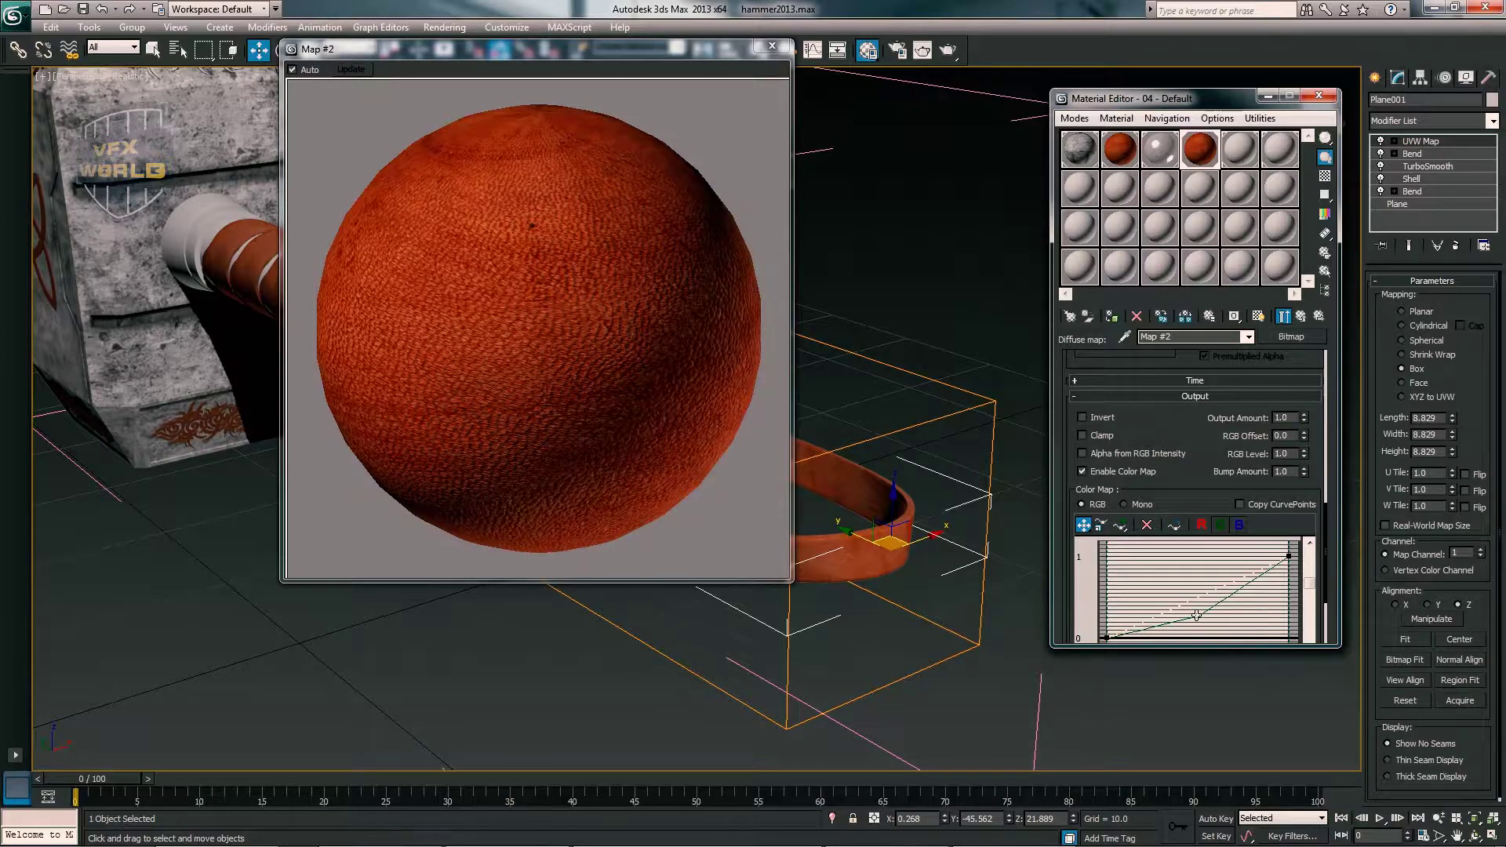
left_click(1103, 529)
left_click_drag(1215, 589, 1262, 610)
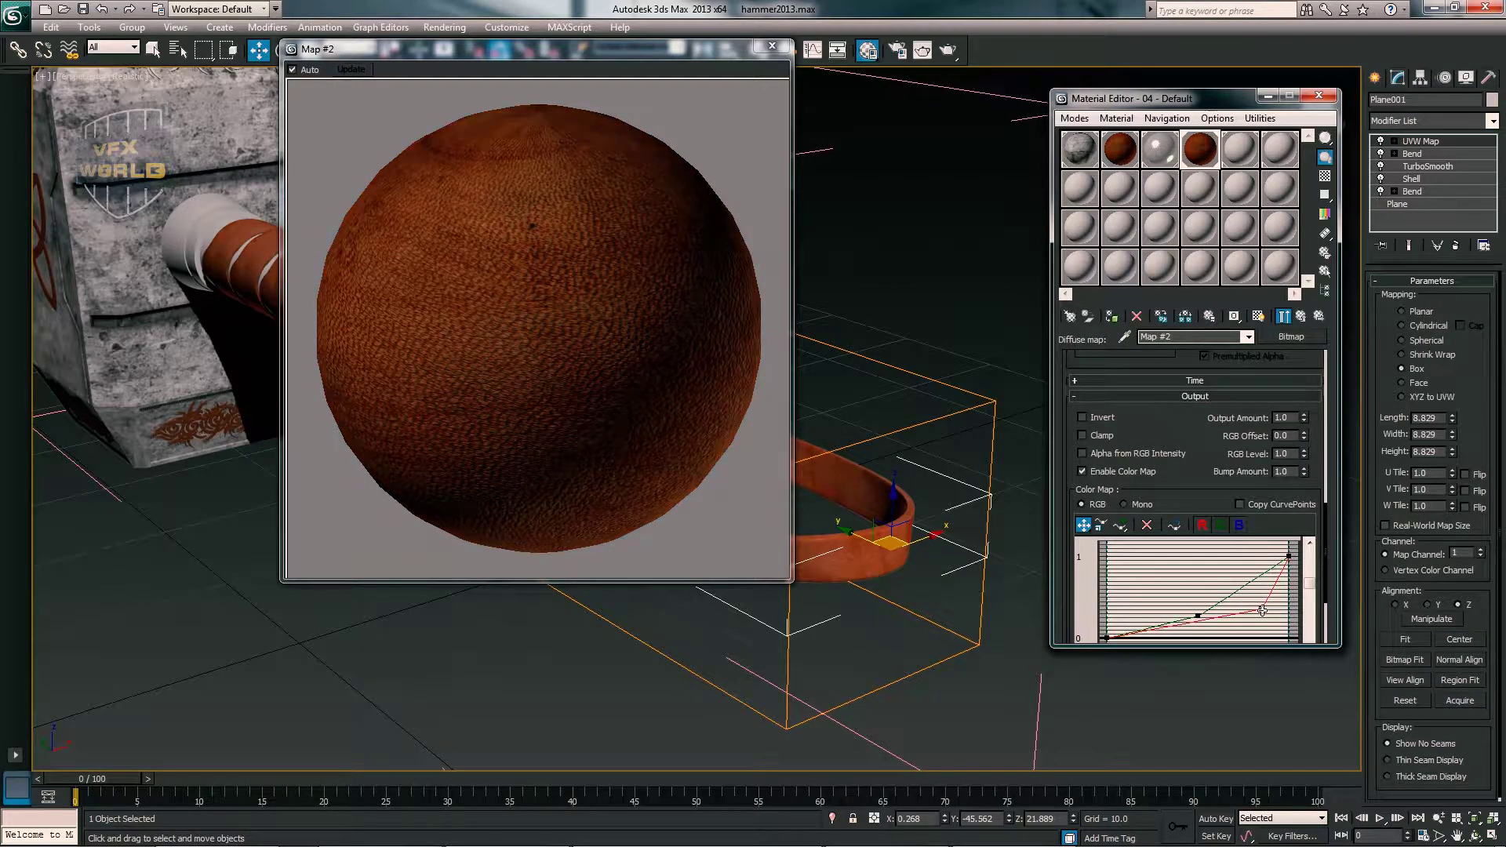
left_click(773, 49)
scroll(1150, 467, "up", 3)
- Give the 04 - Default leather a grey reflection colour and 0.86 reflection glossiness
left_click_drag(1175, 368, 1205, 669)
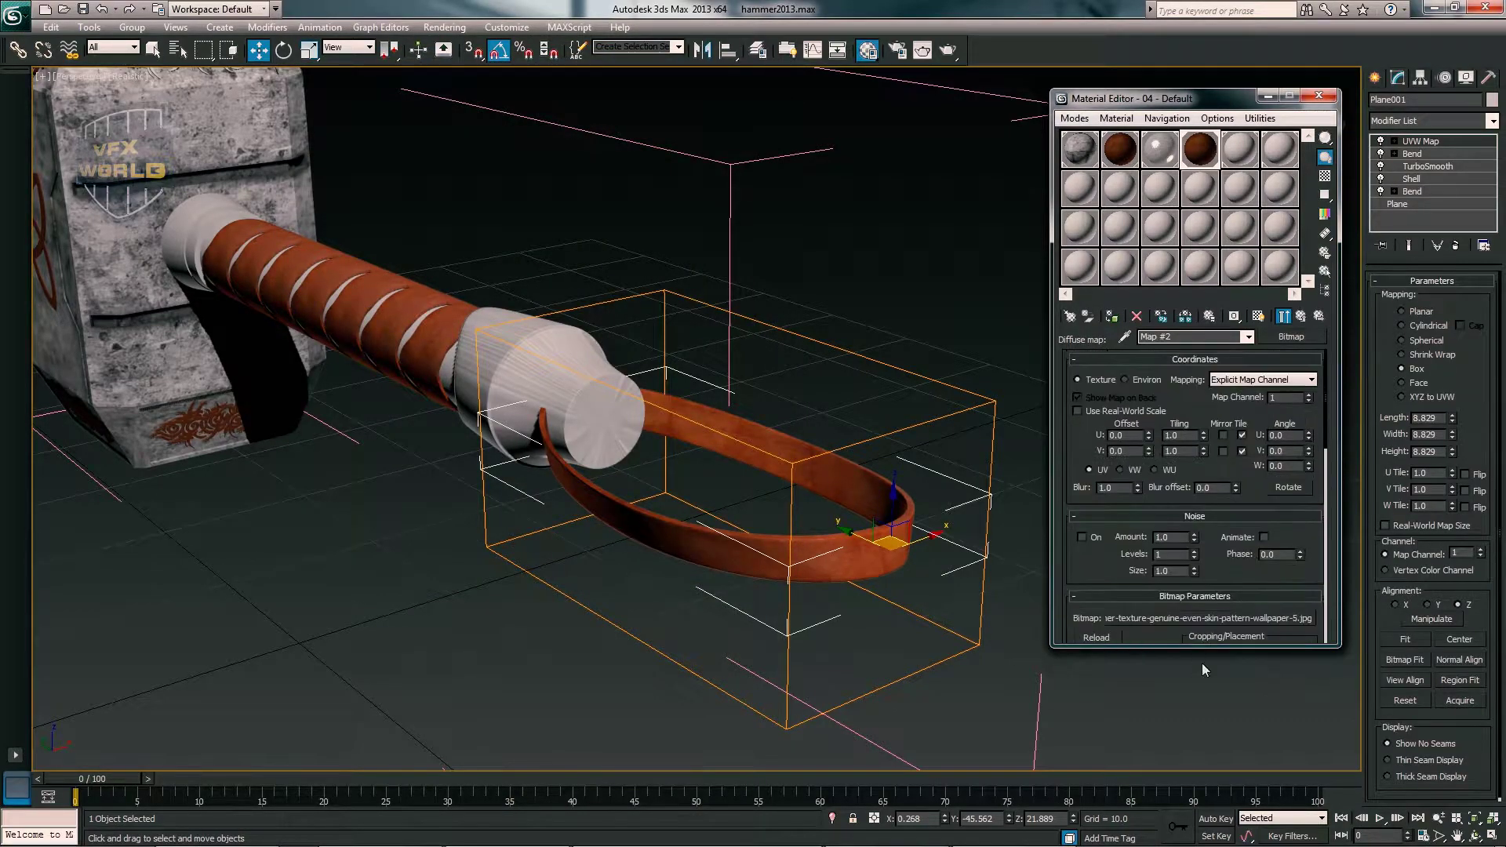
left_click(1304, 316)
left_click(1162, 479)
double_click(1200, 149)
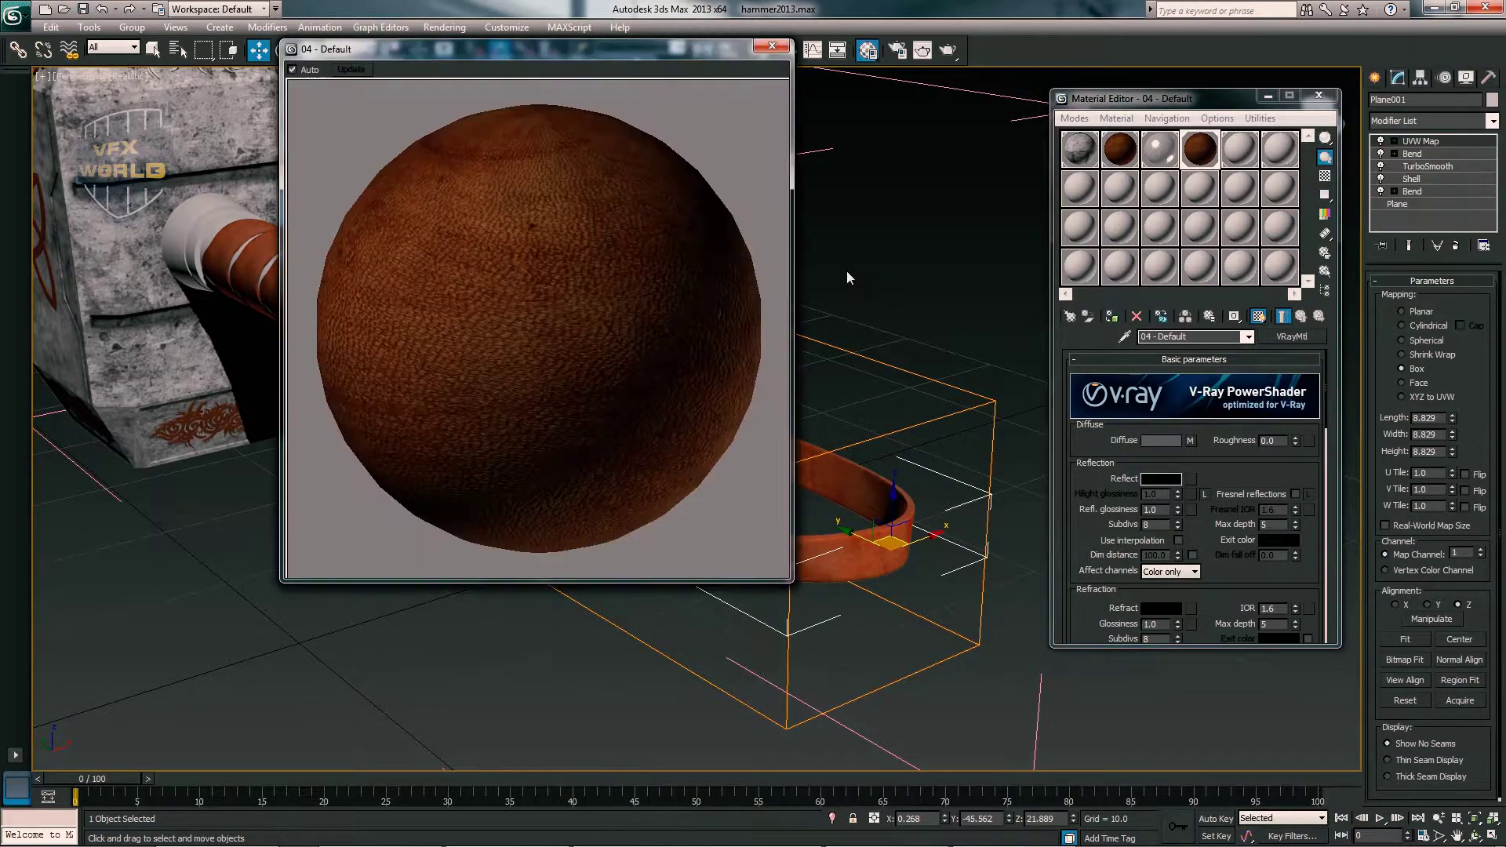
left_click_drag(711, 47, 1056, 75)
left_click(557, 219)
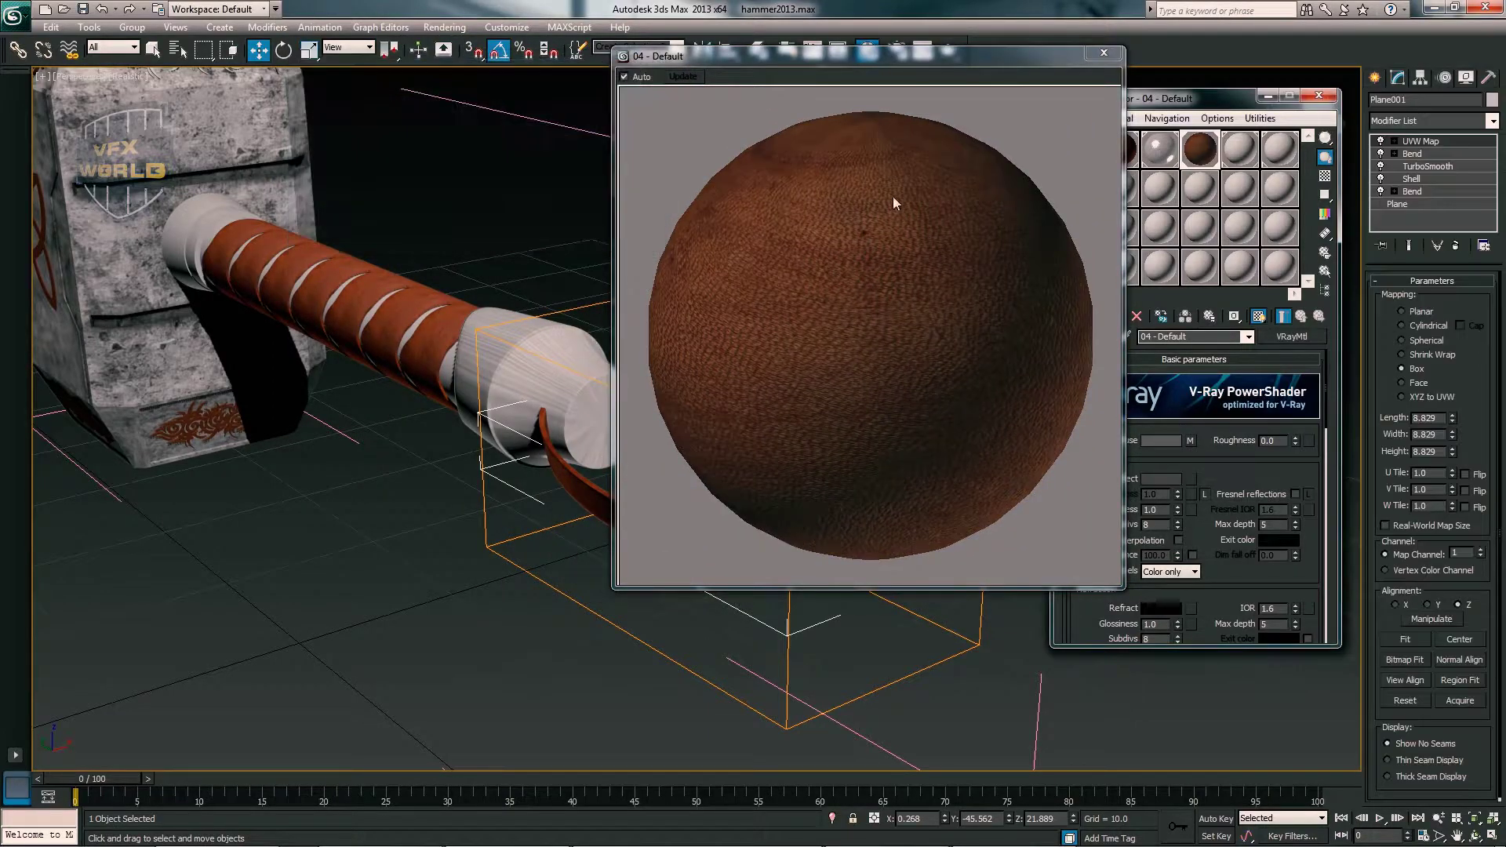
left_click_drag(1178, 511, 1177, 514)
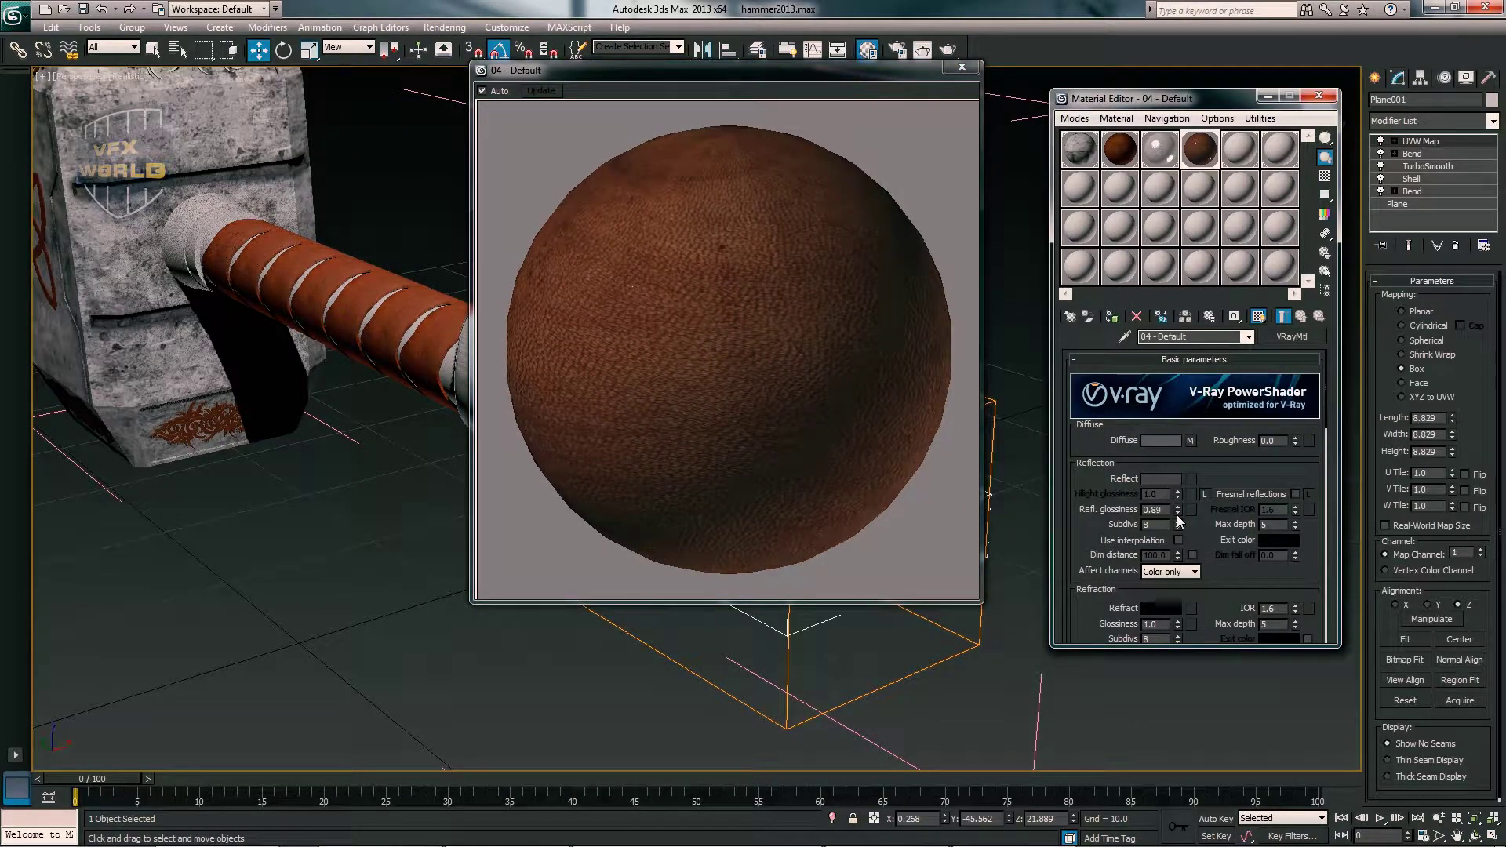
left_click(1161, 478)
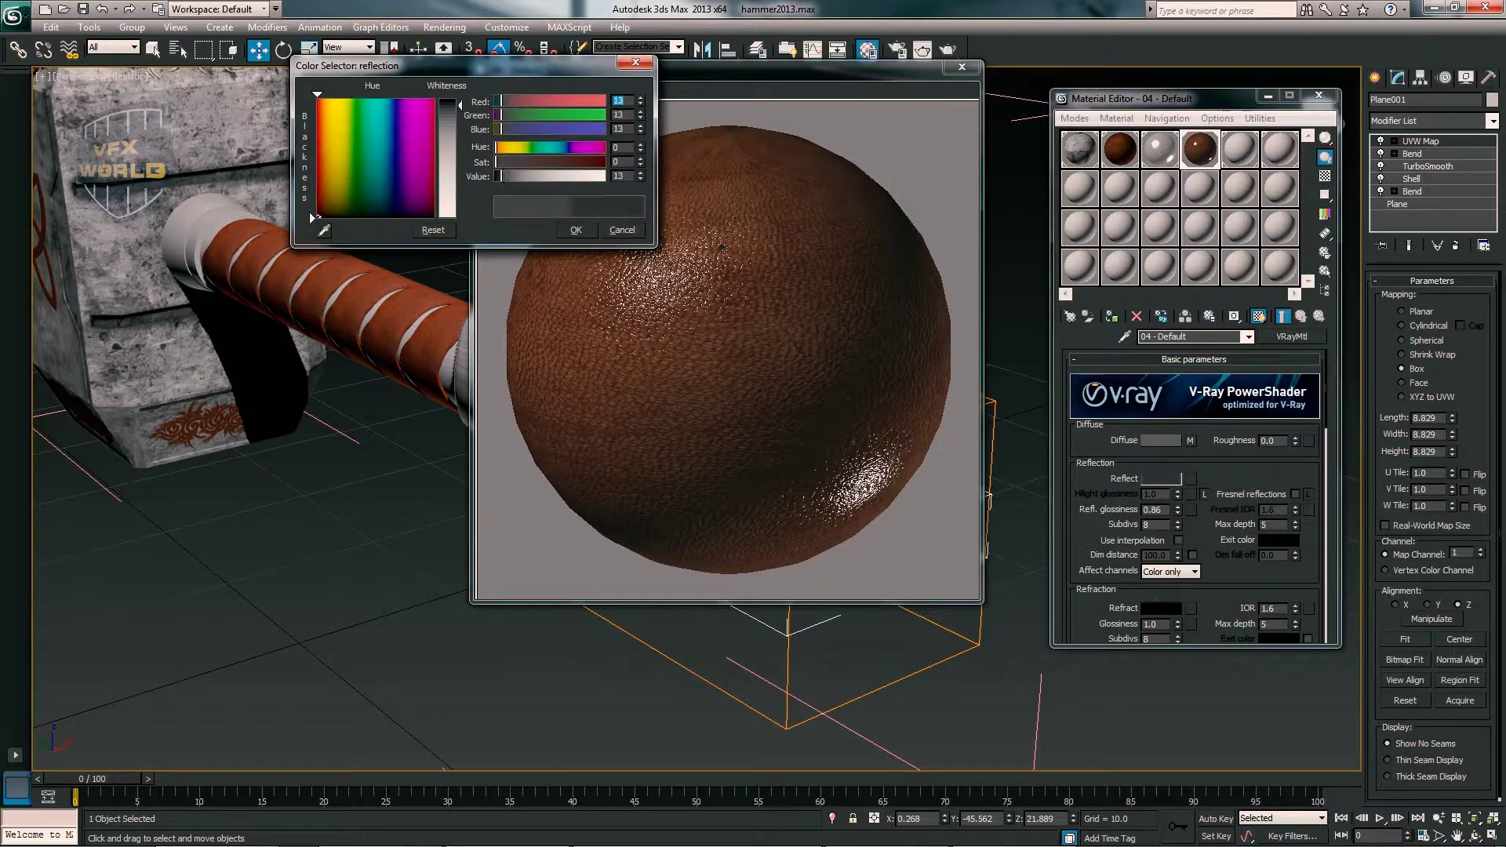
- Give the 02 - Default leather a dark grey reflection with 0.76 reflection glossiness
left_click(575, 230)
double_click(1119, 149)
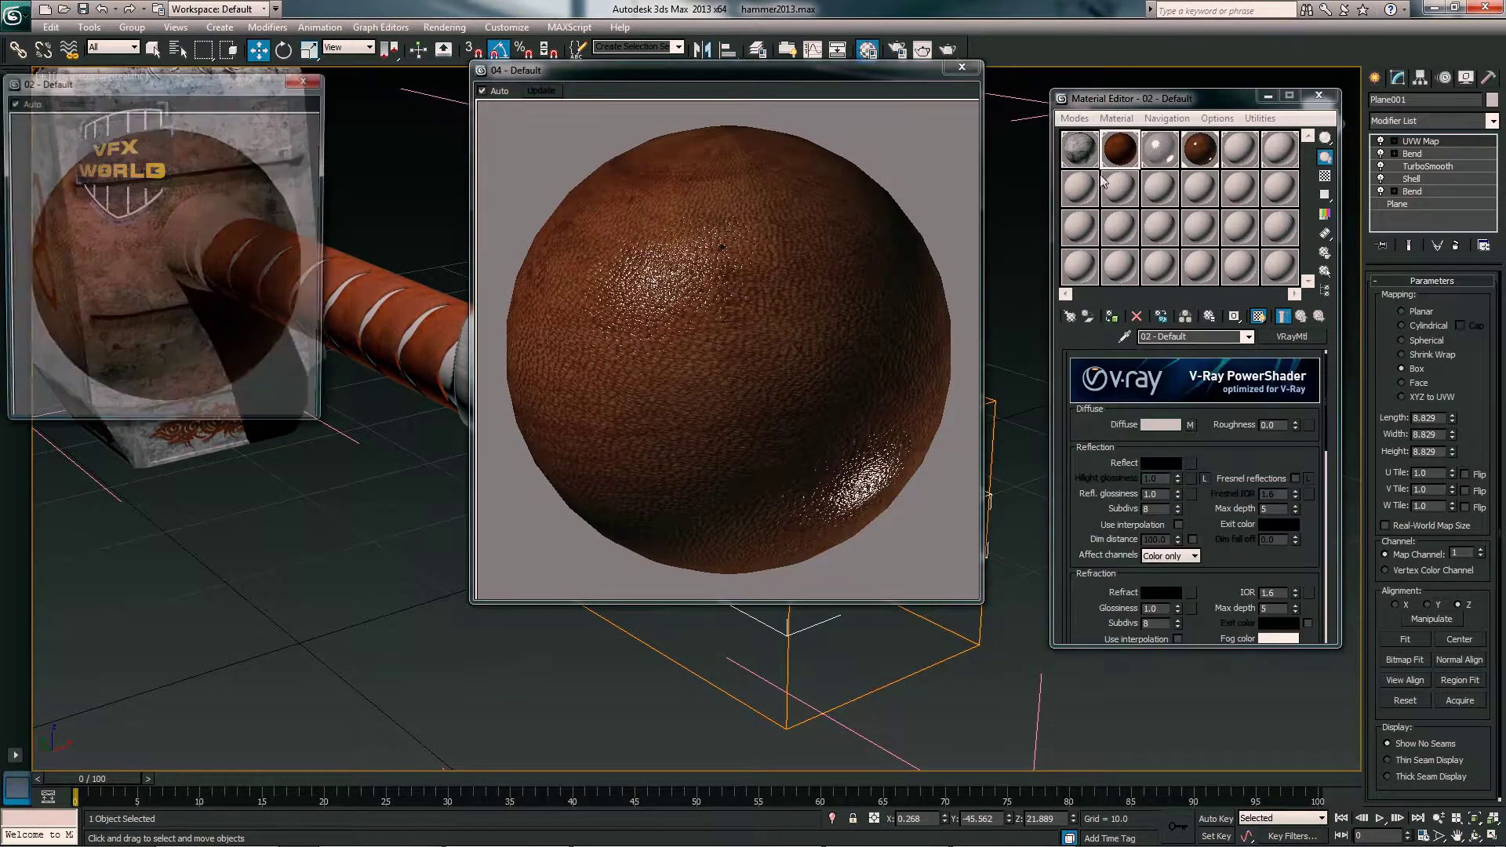
left_click_drag(157, 85, 322, 87)
left_click_drag(530, 422, 702, 610)
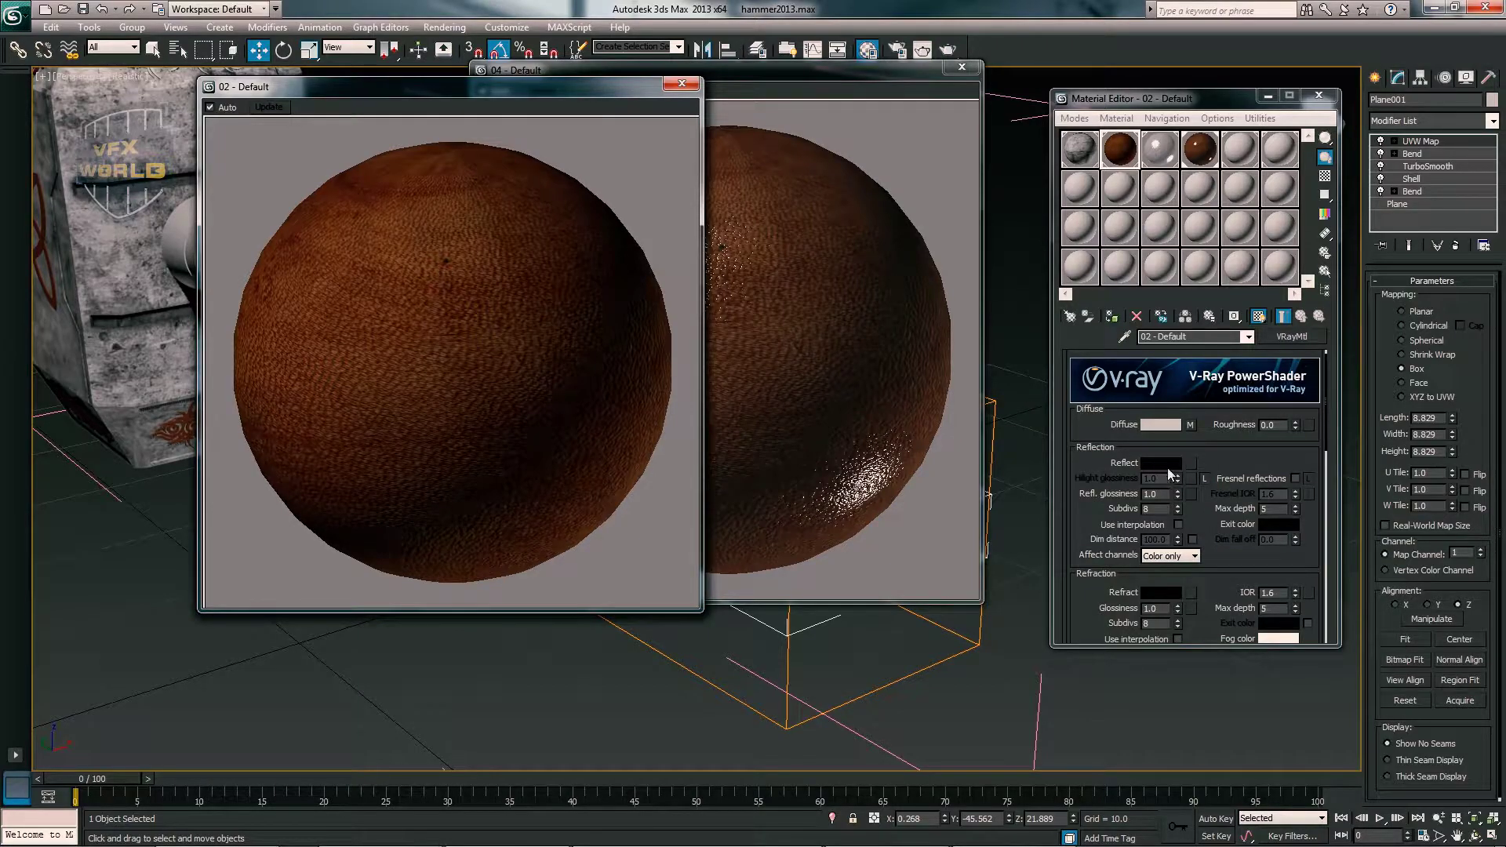
left_click(1164, 464)
left_click_drag(459, 118, 459, 187)
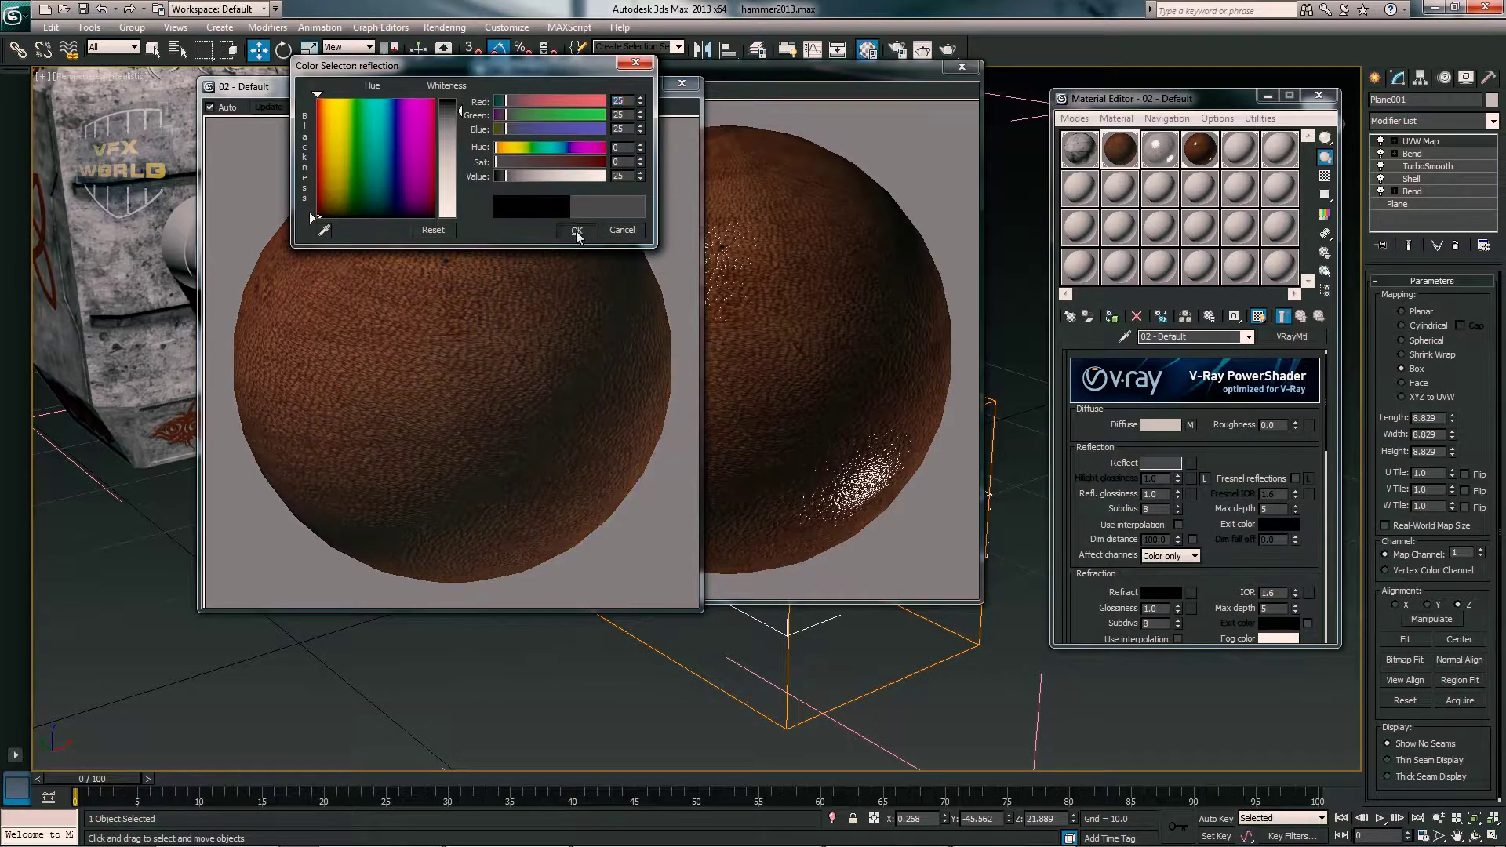
left_click(576, 229)
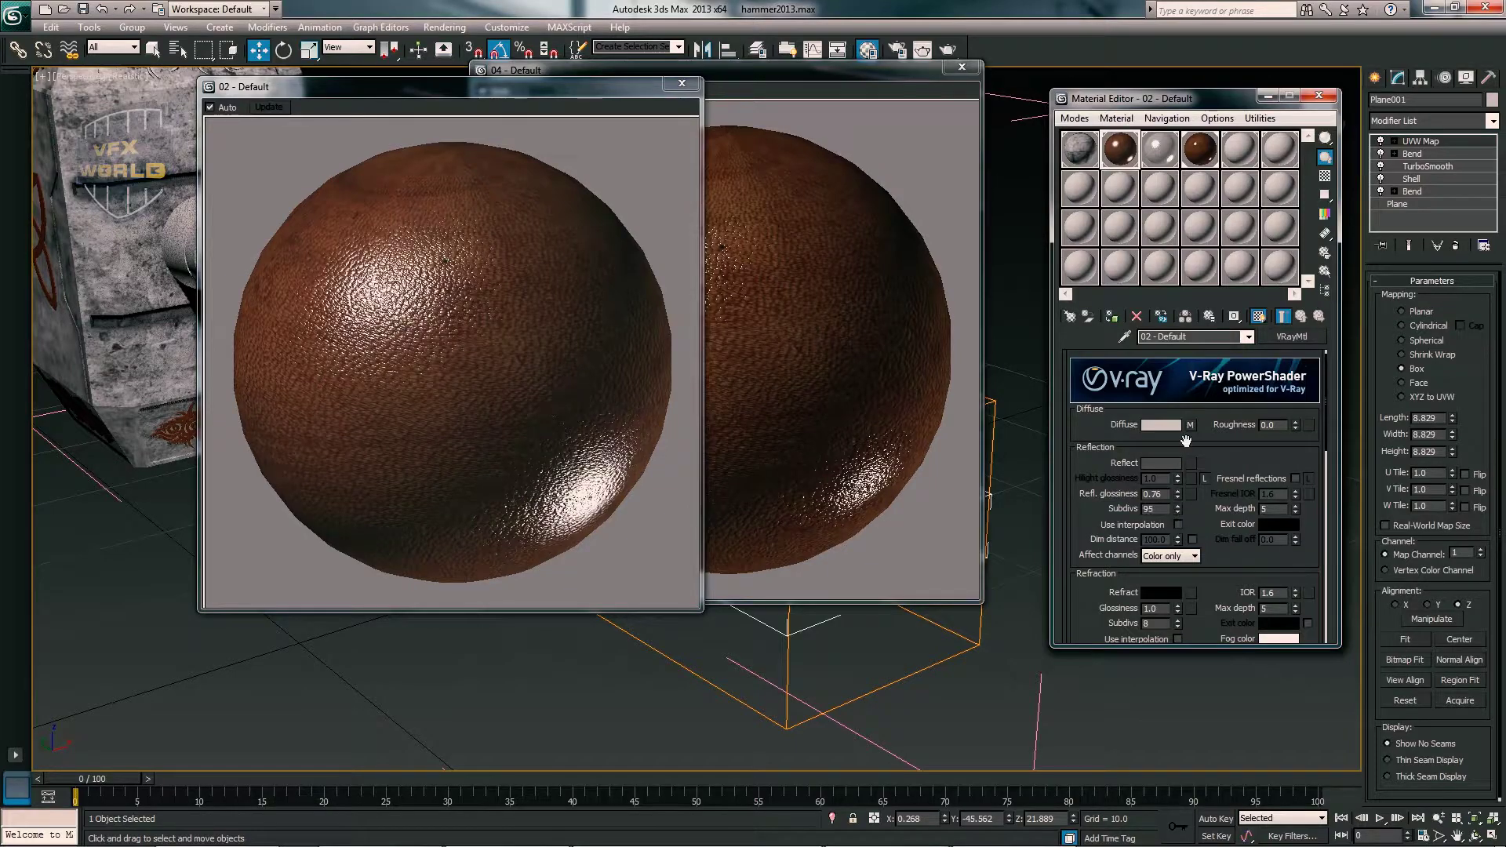
left_click(682, 83)
scroll(1238, 406, "down", 10)
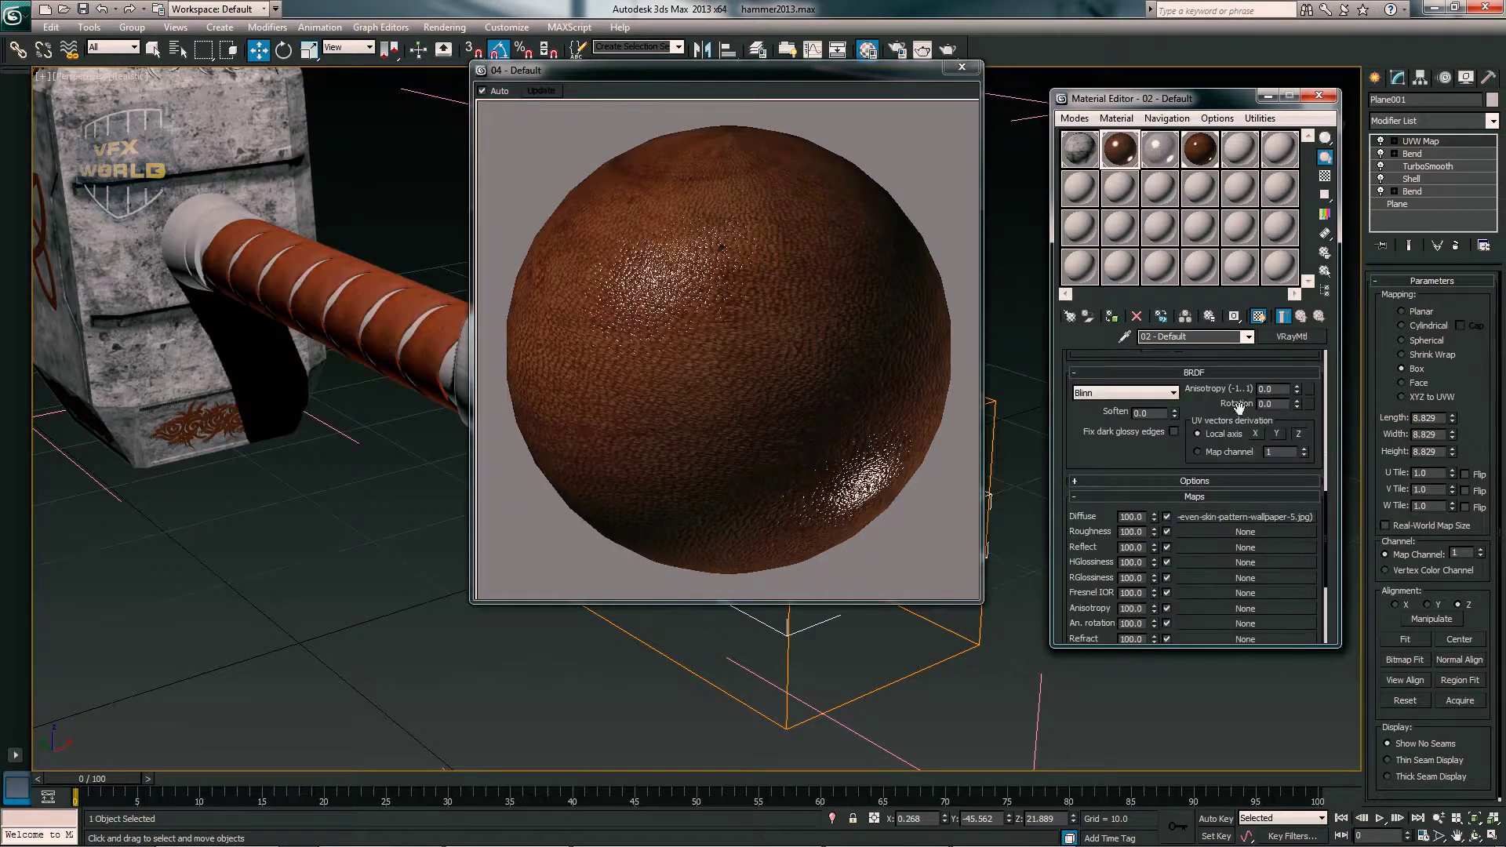
scroll(1237, 403, "down", 5)
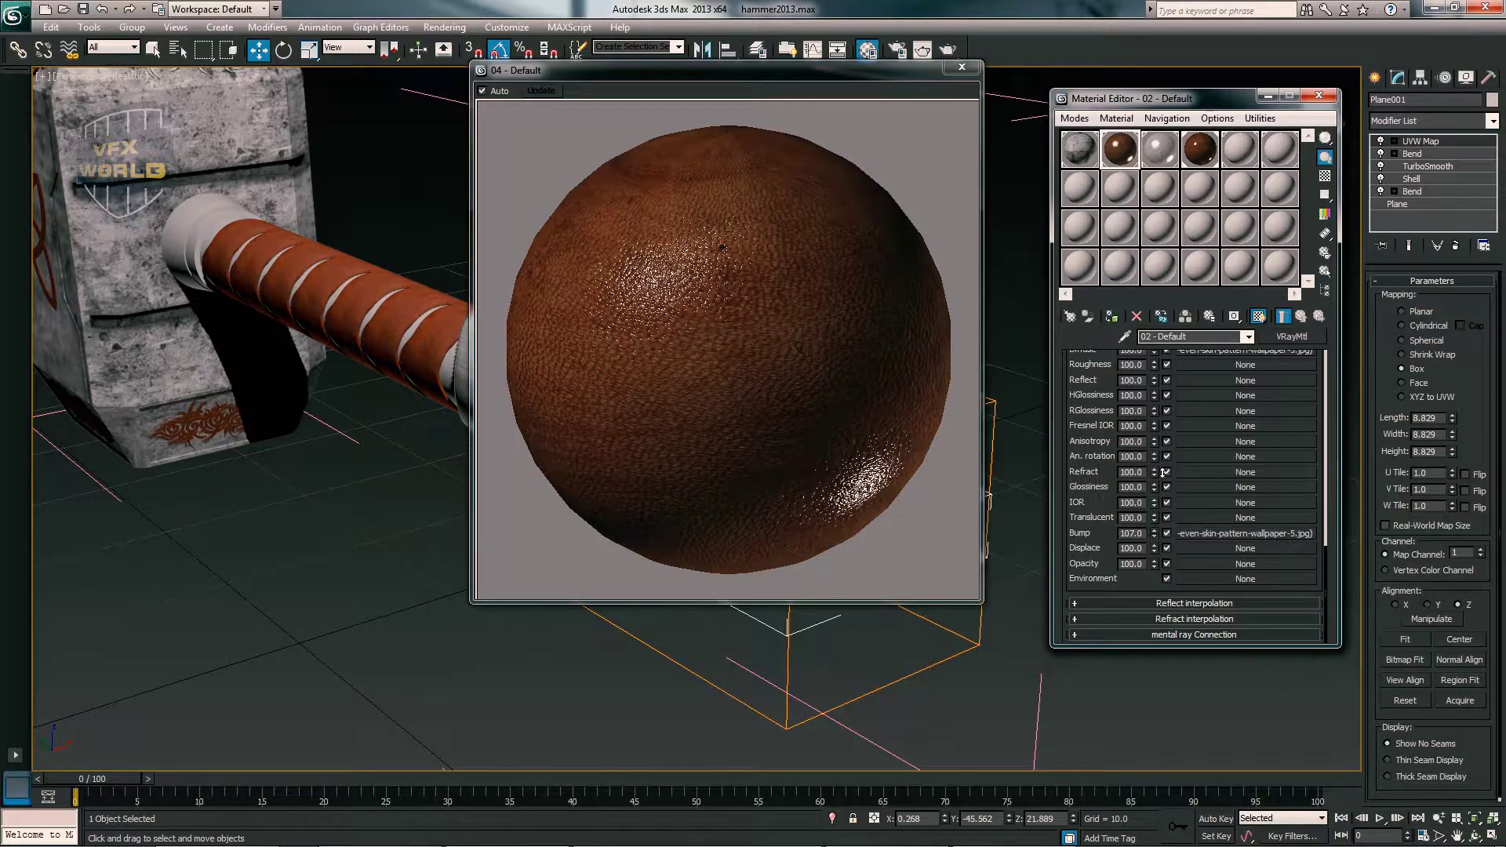
- Lower the 02-Default leather VRayMtl's bump to about 46, checking it in the enlarged preview
left_click_drag(1153, 536, 1161, 476)
left_click(962, 67)
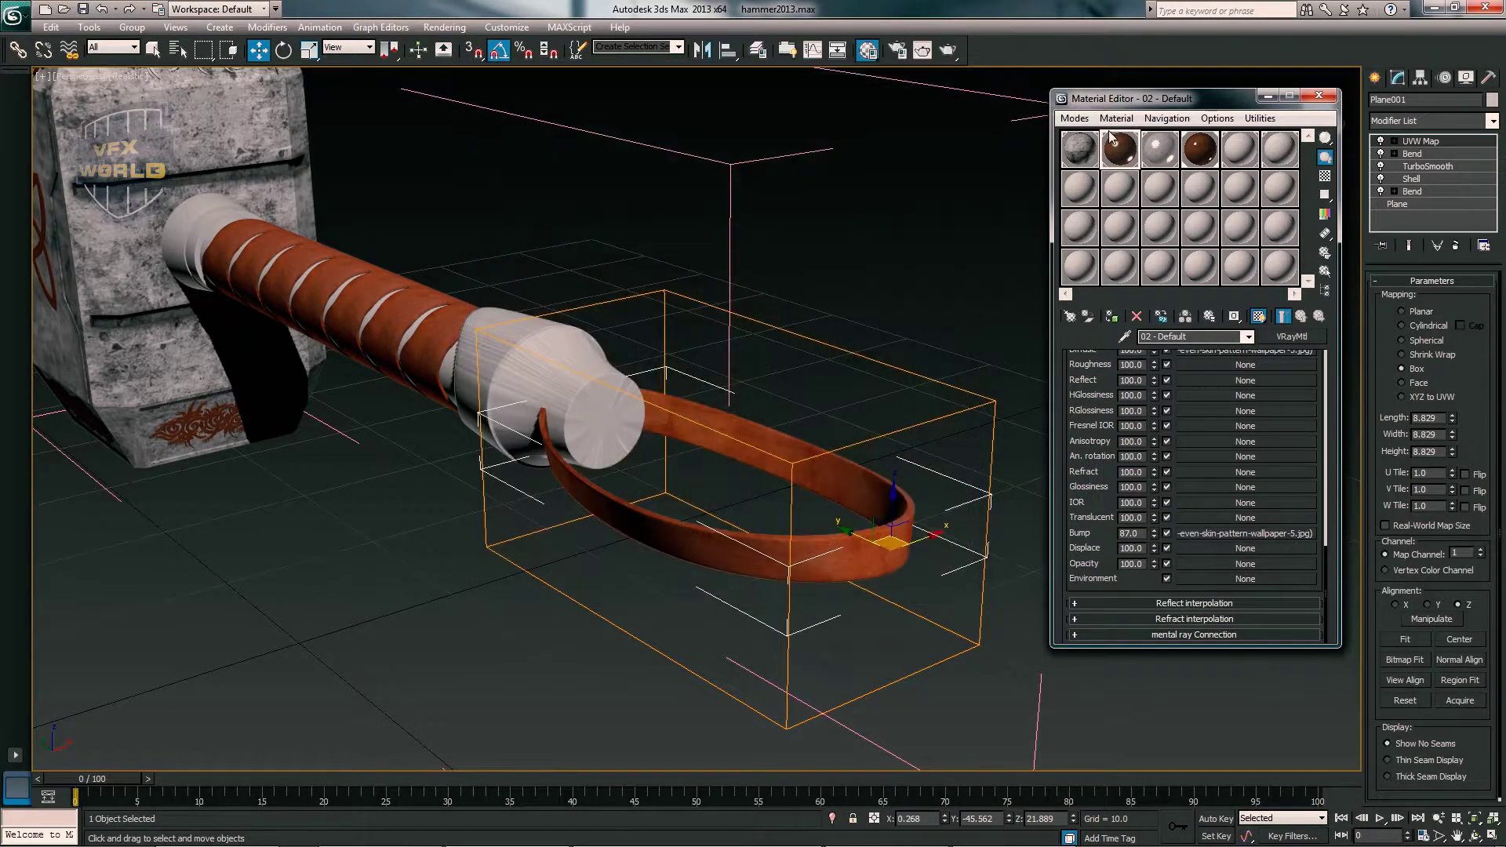
double_click(1120, 149)
left_click_drag(1144, 533, 1156, 555)
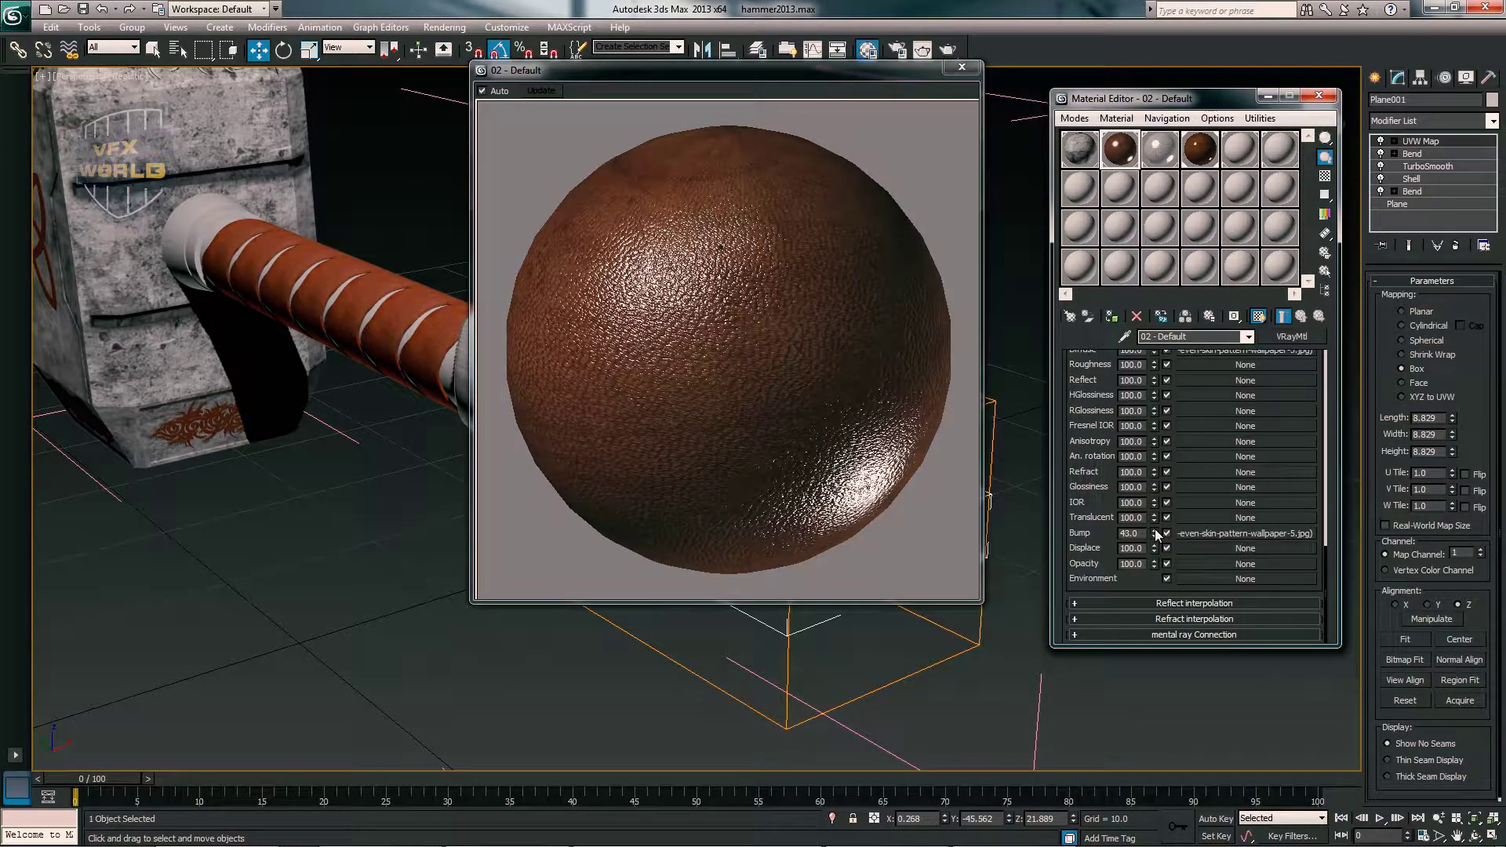
left_click_drag(1154, 533, 1155, 528)
left_click(962, 67)
- Orbit and zoom the viewport to inspect the softened grip along the handle
middle_click_drag(628, 298, 563, 346, "alt")
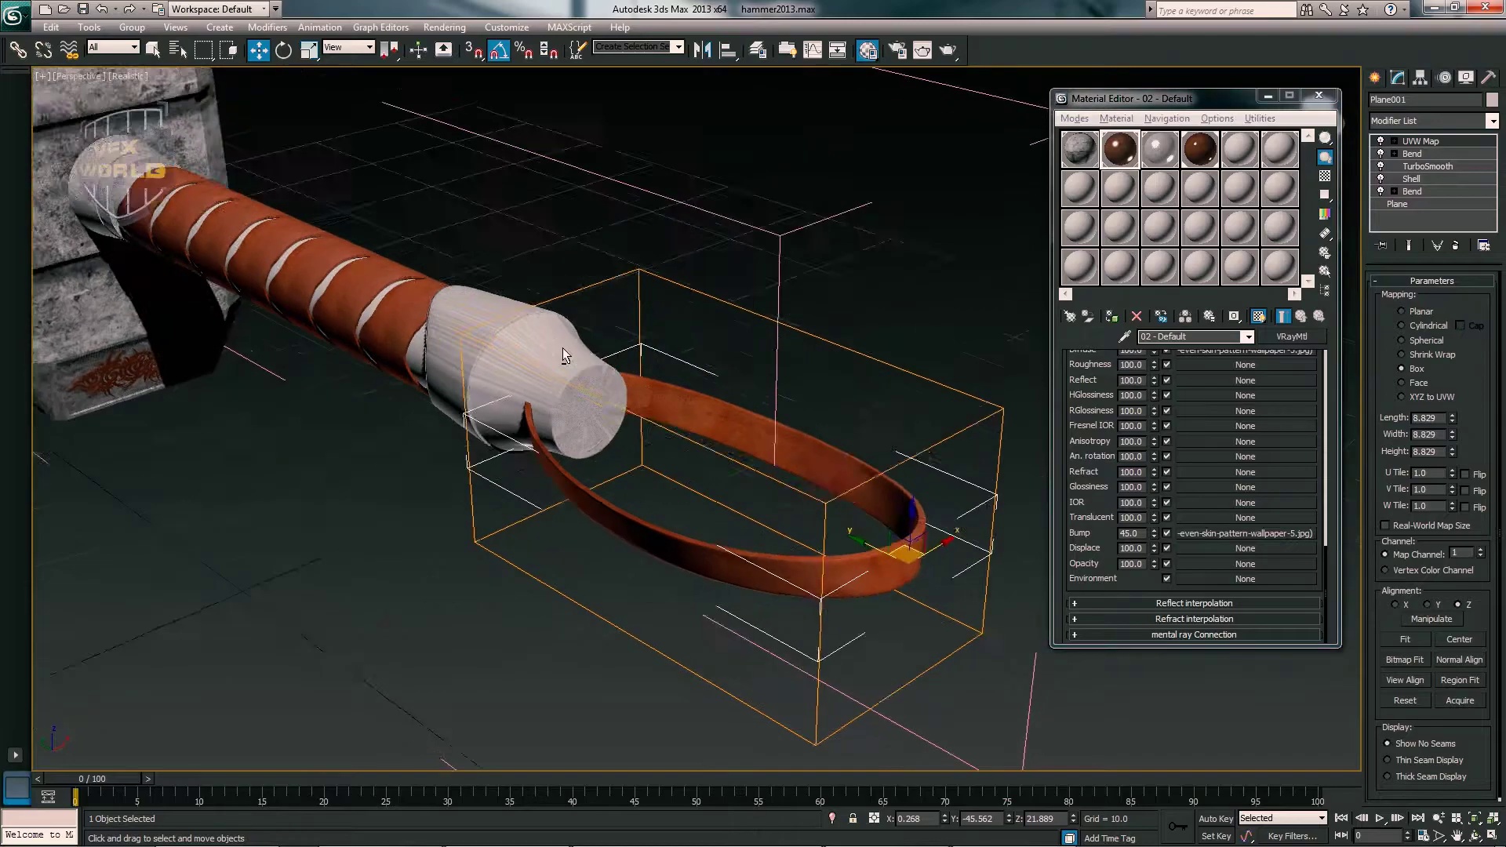
scroll(581, 369, "up", 3)
scroll(613, 412, "up", 3)
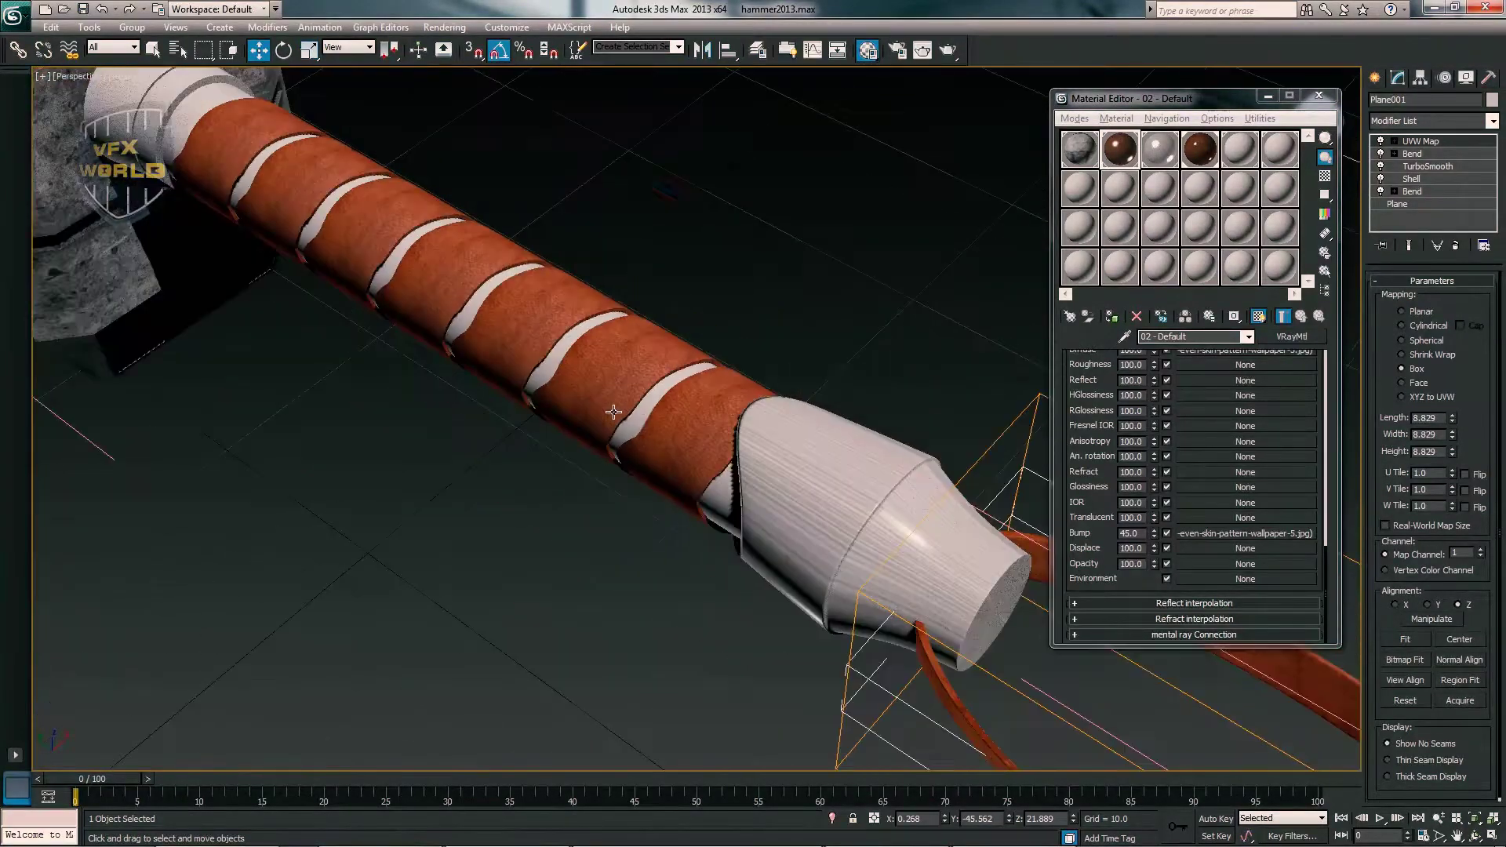
scroll(613, 411, "down", 5)
middle_click_drag(695, 421, 723, 447, "alt")
- Convert unused material slot 05 to a VRayMtl and give it a new diffuse colour
left_click(1239, 149)
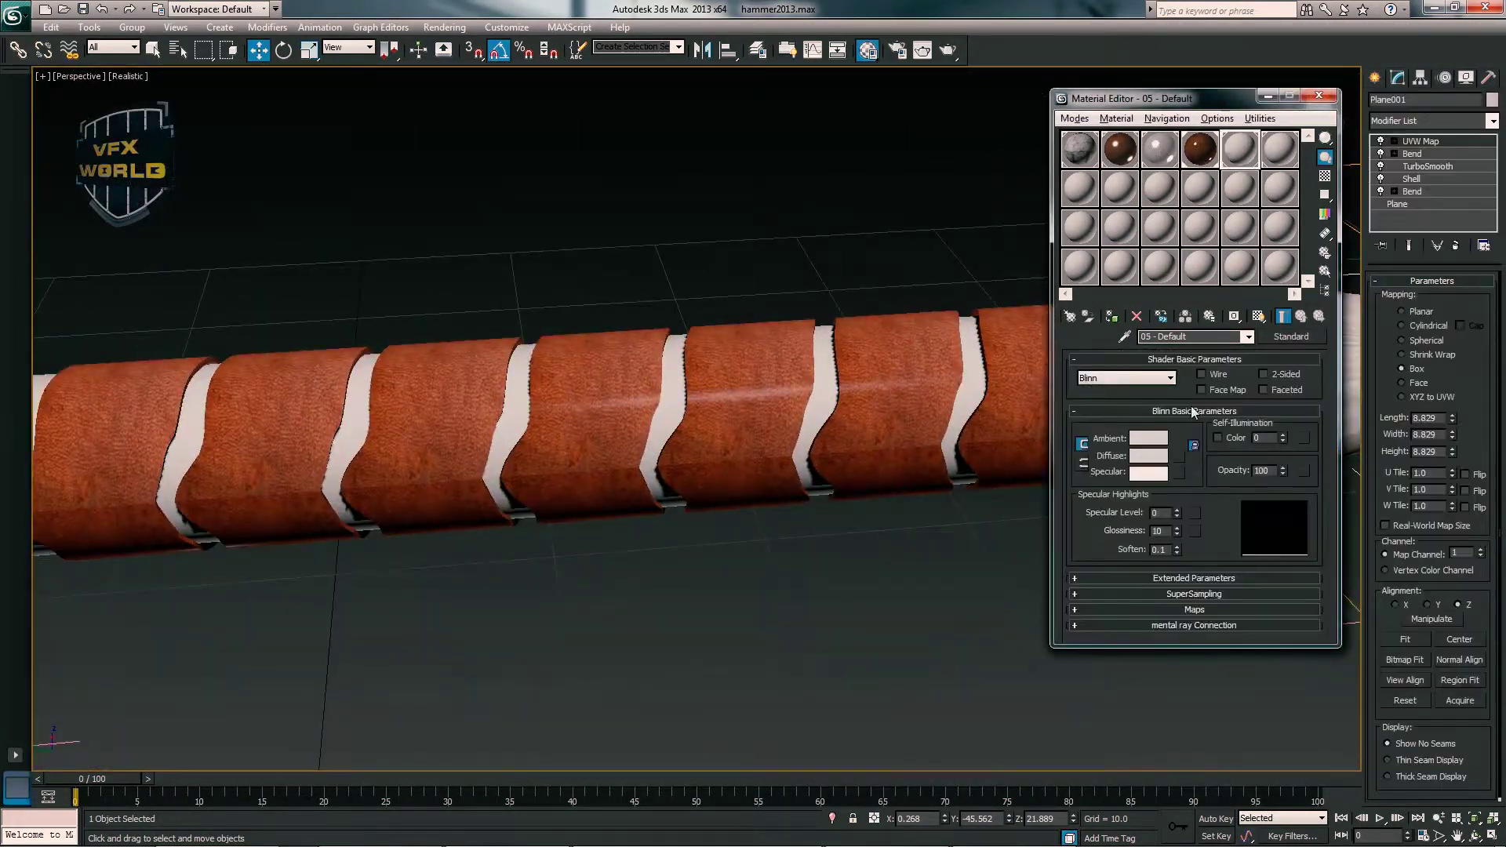
left_click(1291, 335)
double_click(521, 471)
scroll(513, 446, "down", 3)
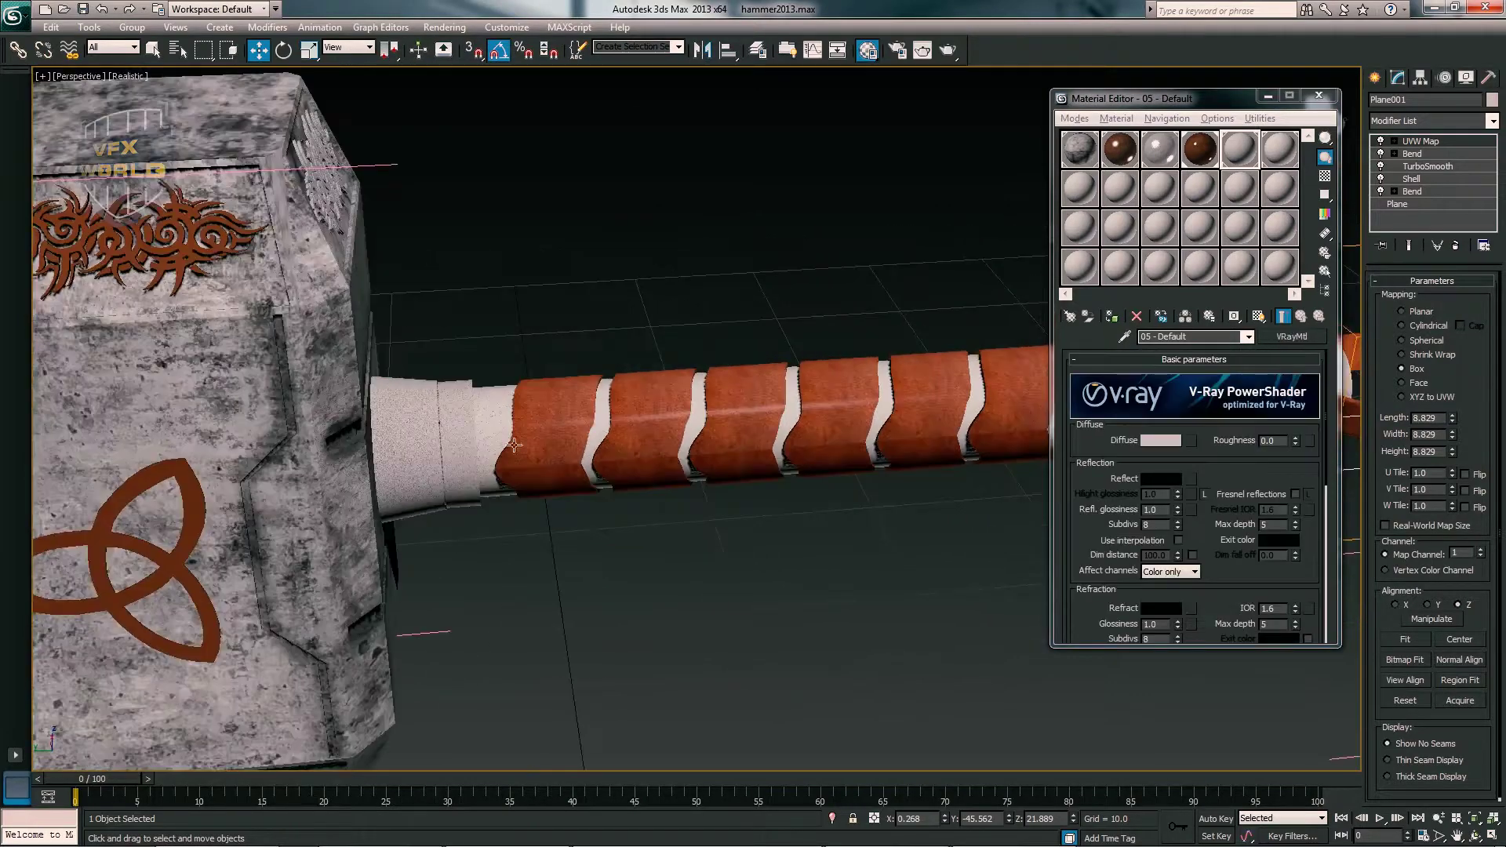
left_click(1161, 440)
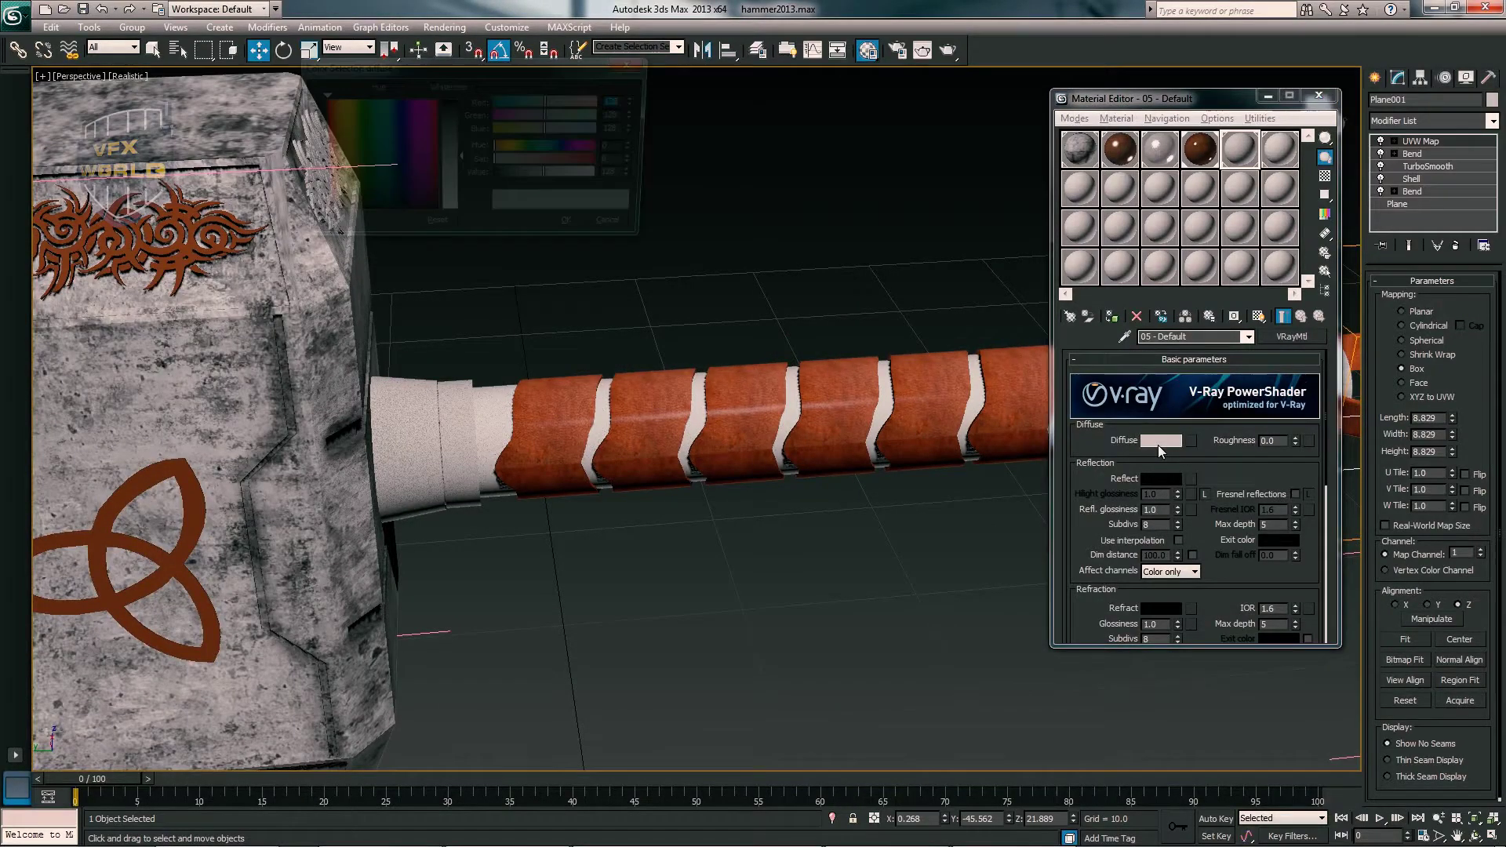
left_click(380, 173)
left_click(587, 229)
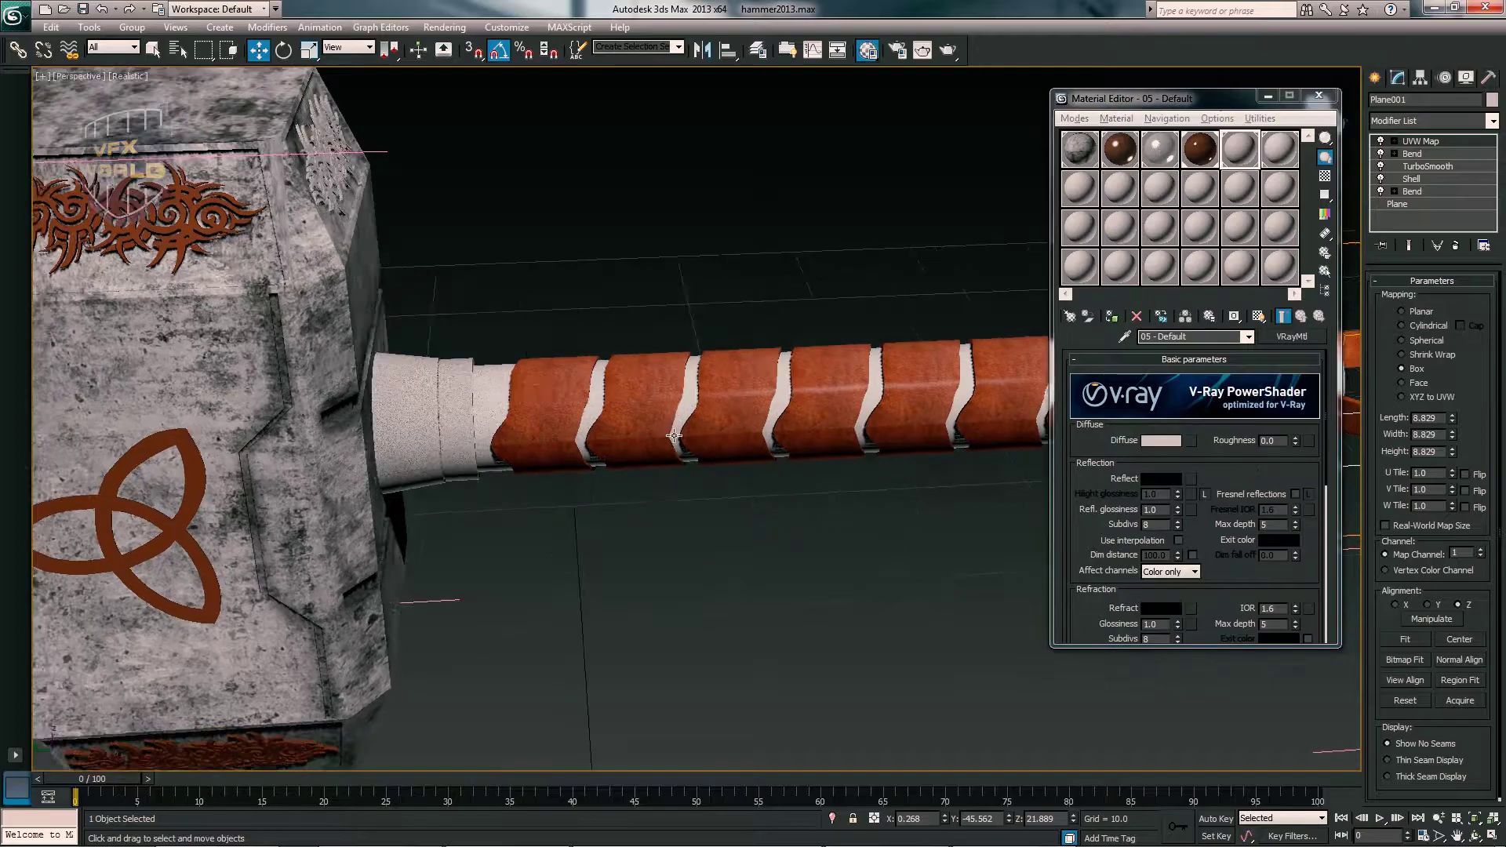
middle_click_drag(550, 393, 643, 368, "alt")
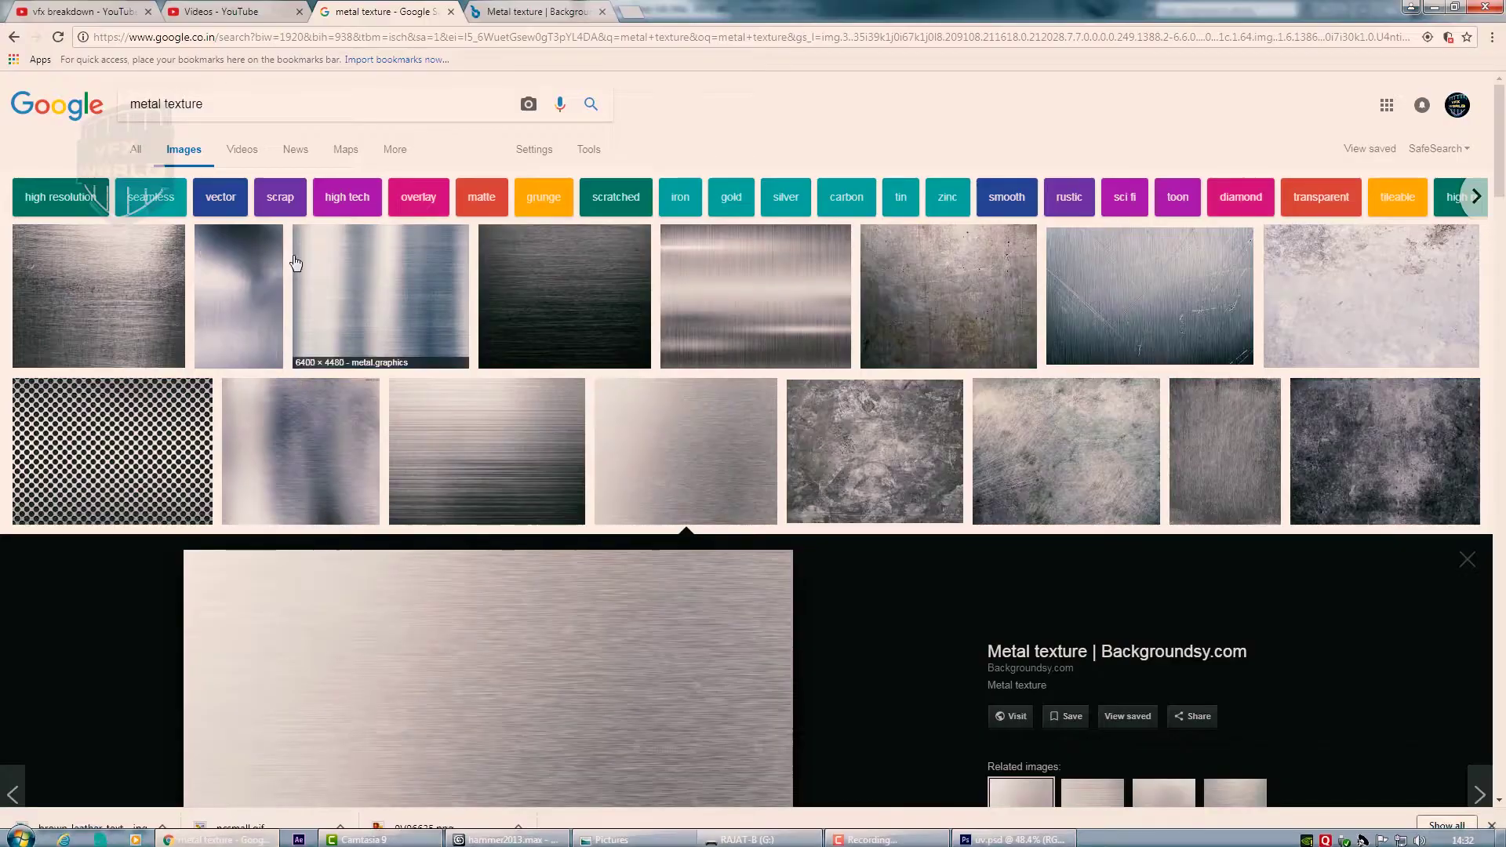
- Search Google Images for 'golden texture' and browse the results
type("golden")
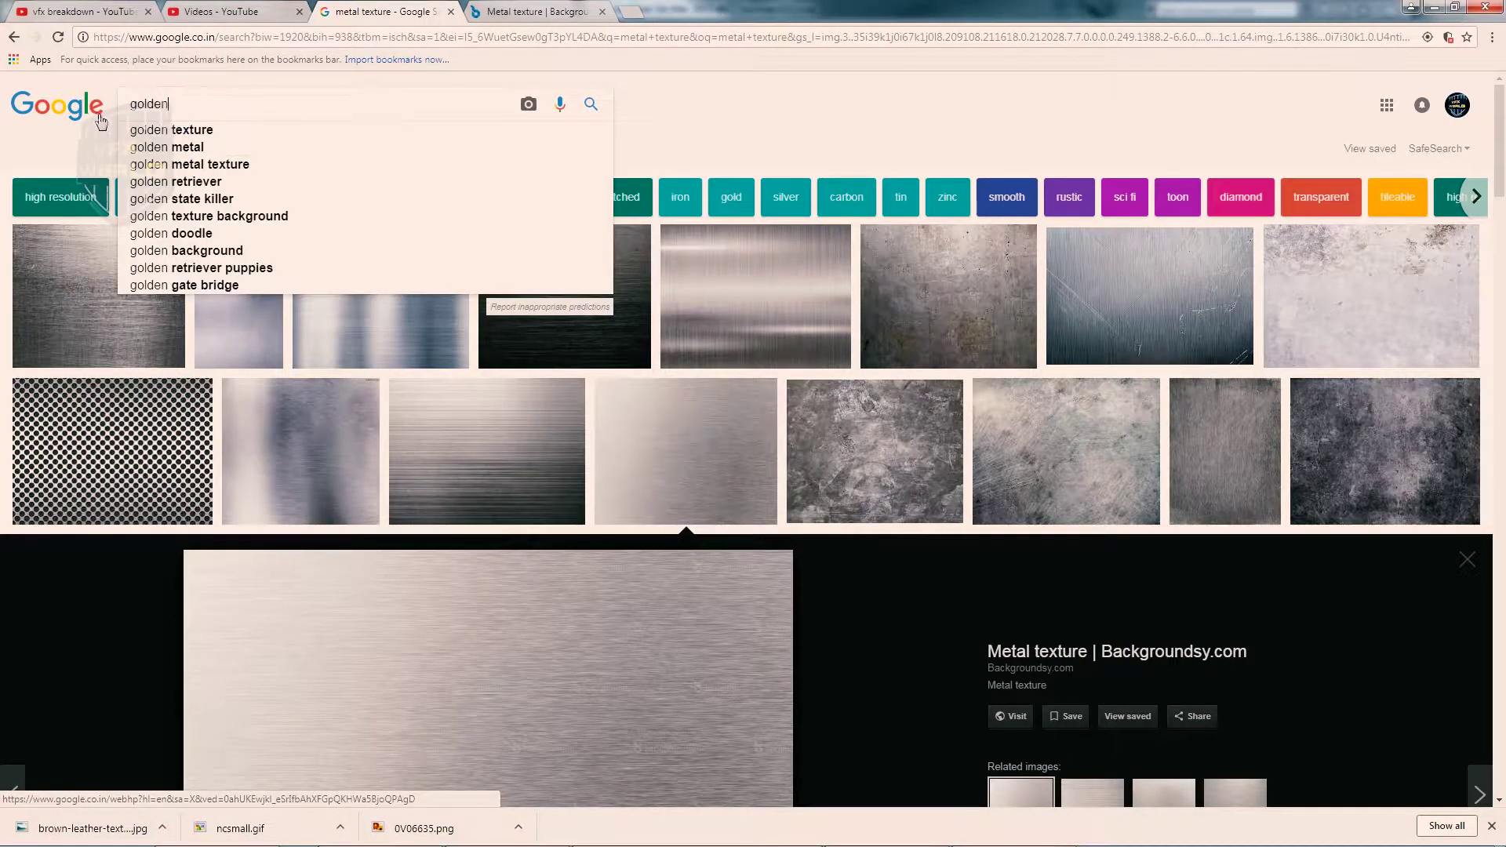
type(" texture")
key("Return")
key("ctrl+Tab")
left_click(601, 11)
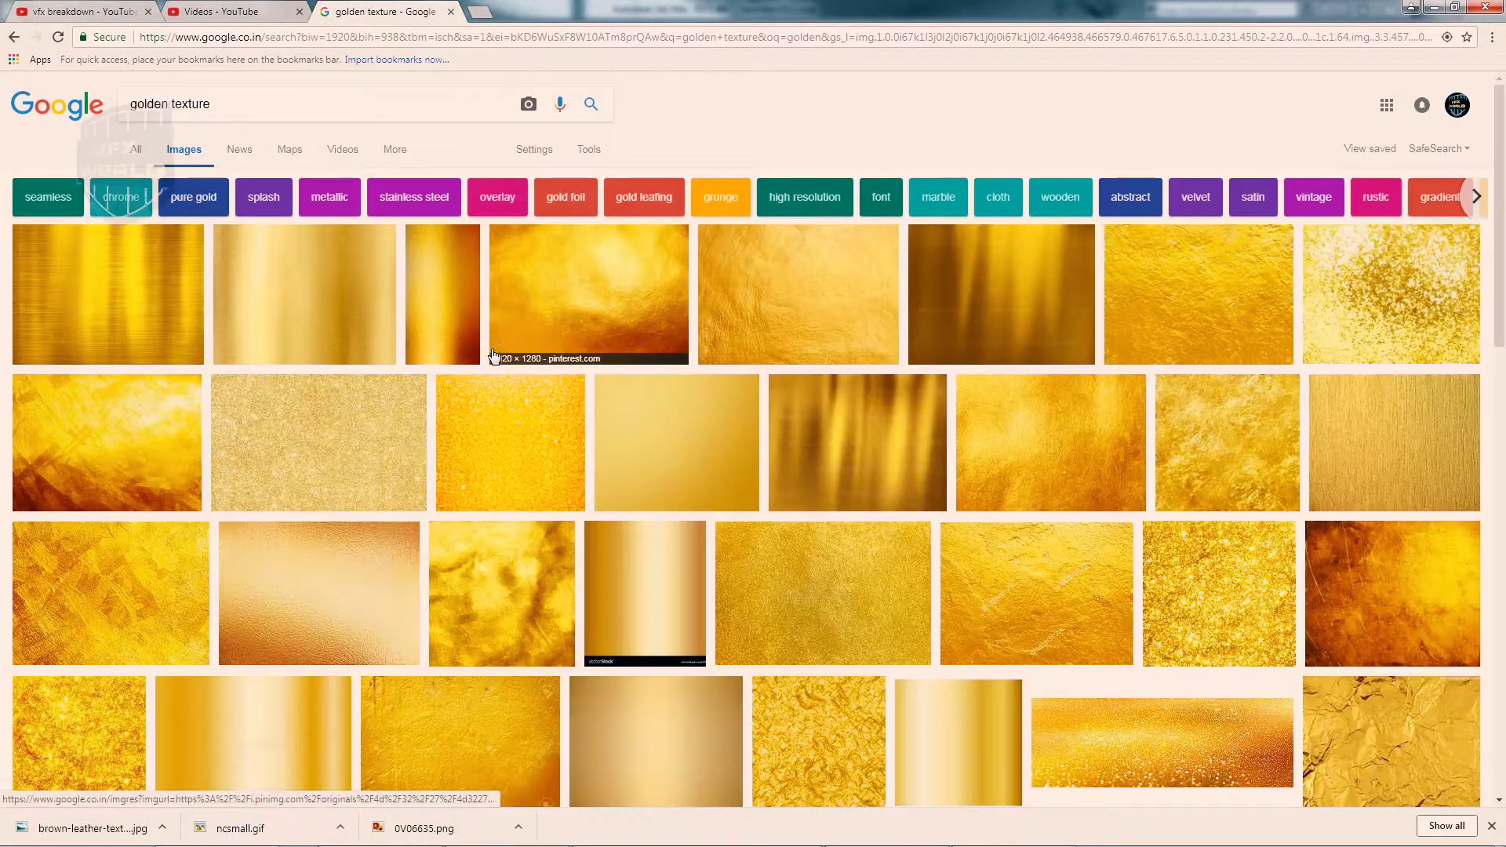
scroll(785, 321, "down", 2)
scroll(861, 421, "down", 2)
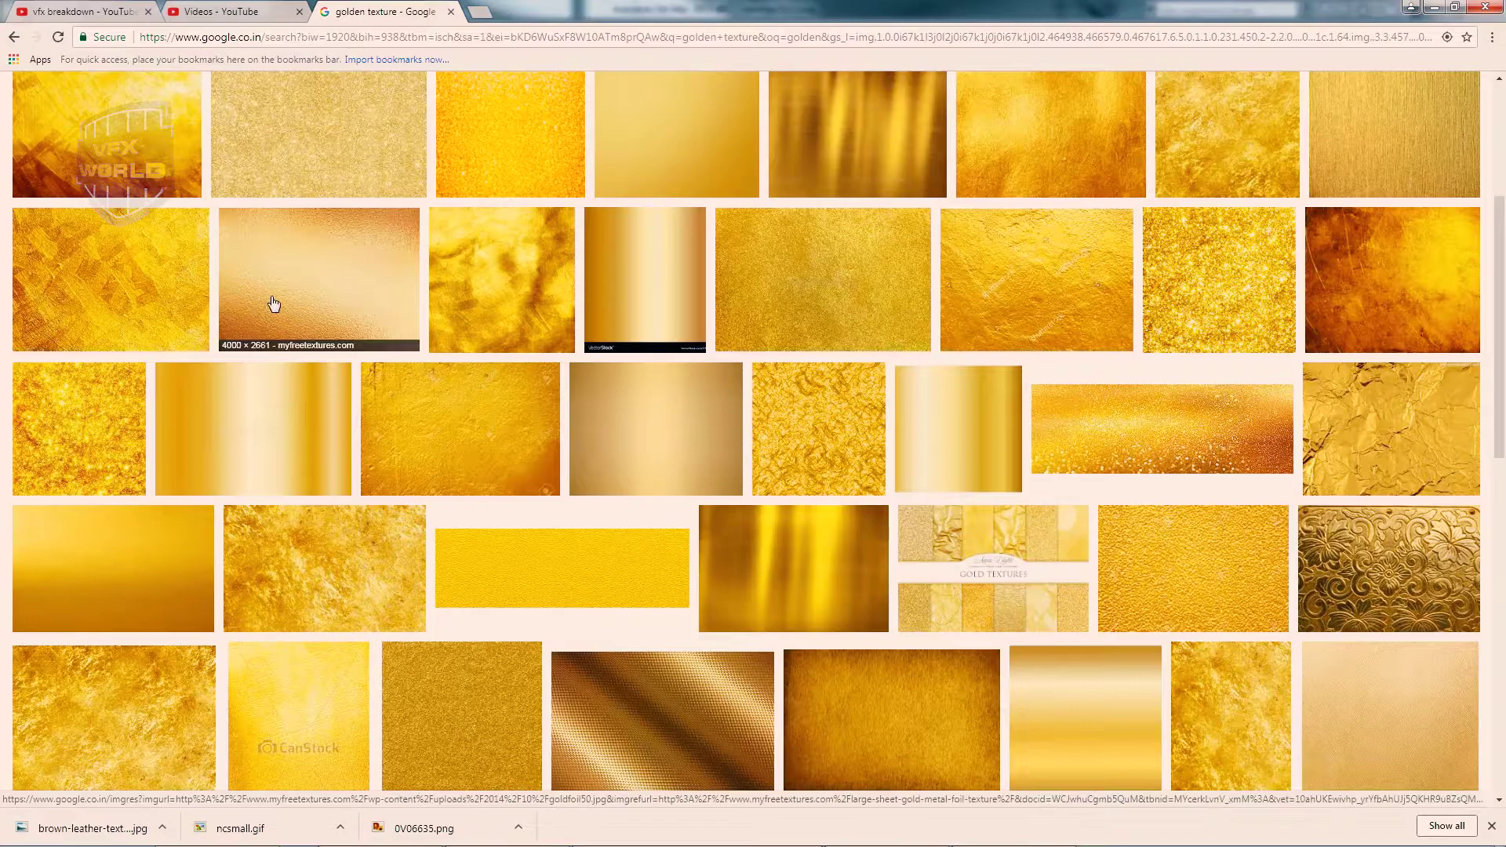
scroll(313, 353, "down", 4)
scroll(639, 430, "down", 2)
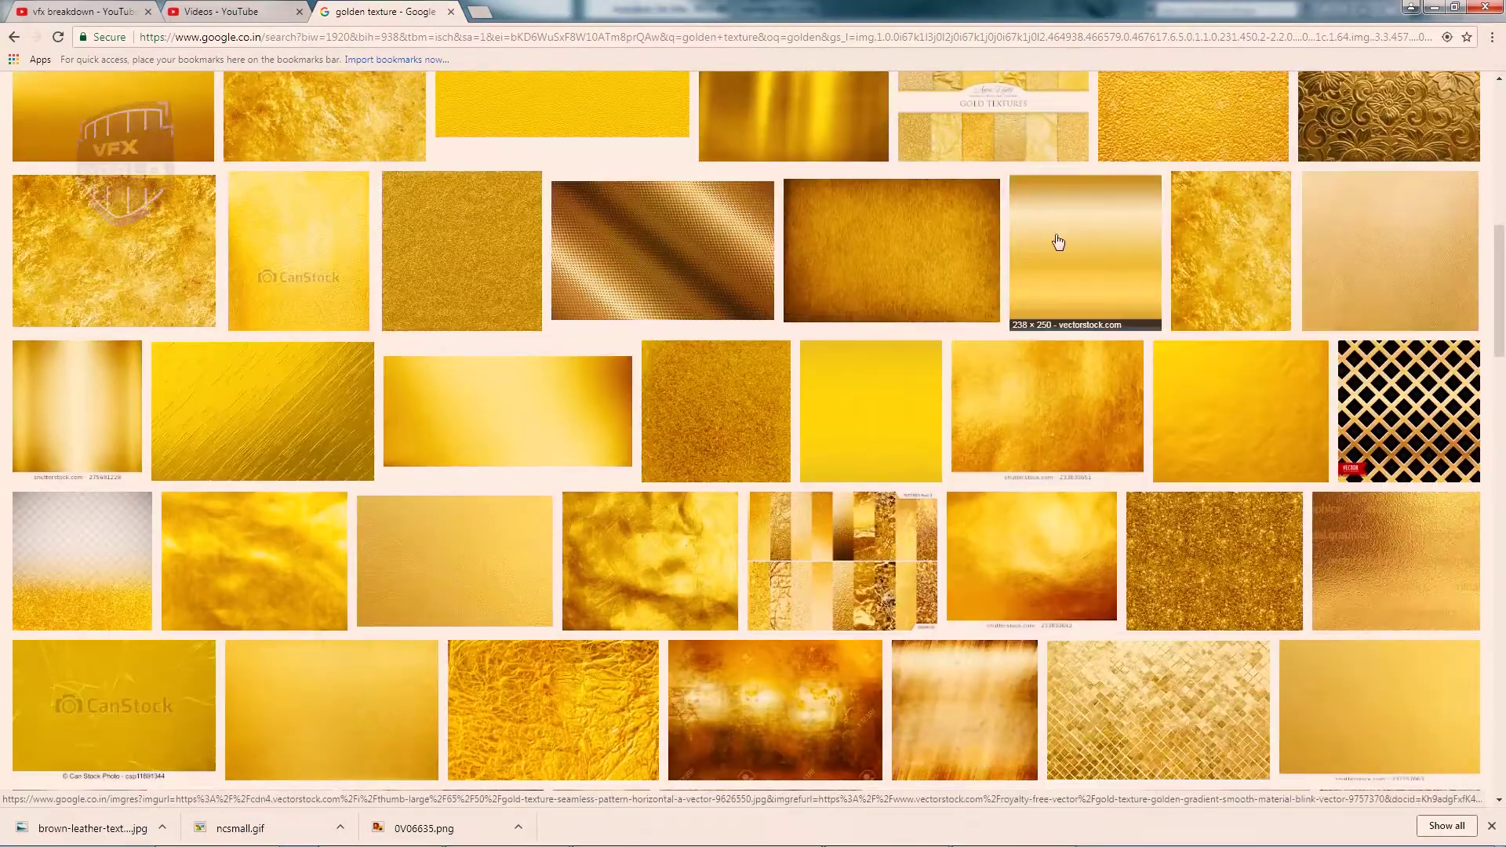
- Open a gold texture image and save it to the G: drive
left_click(1083, 283)
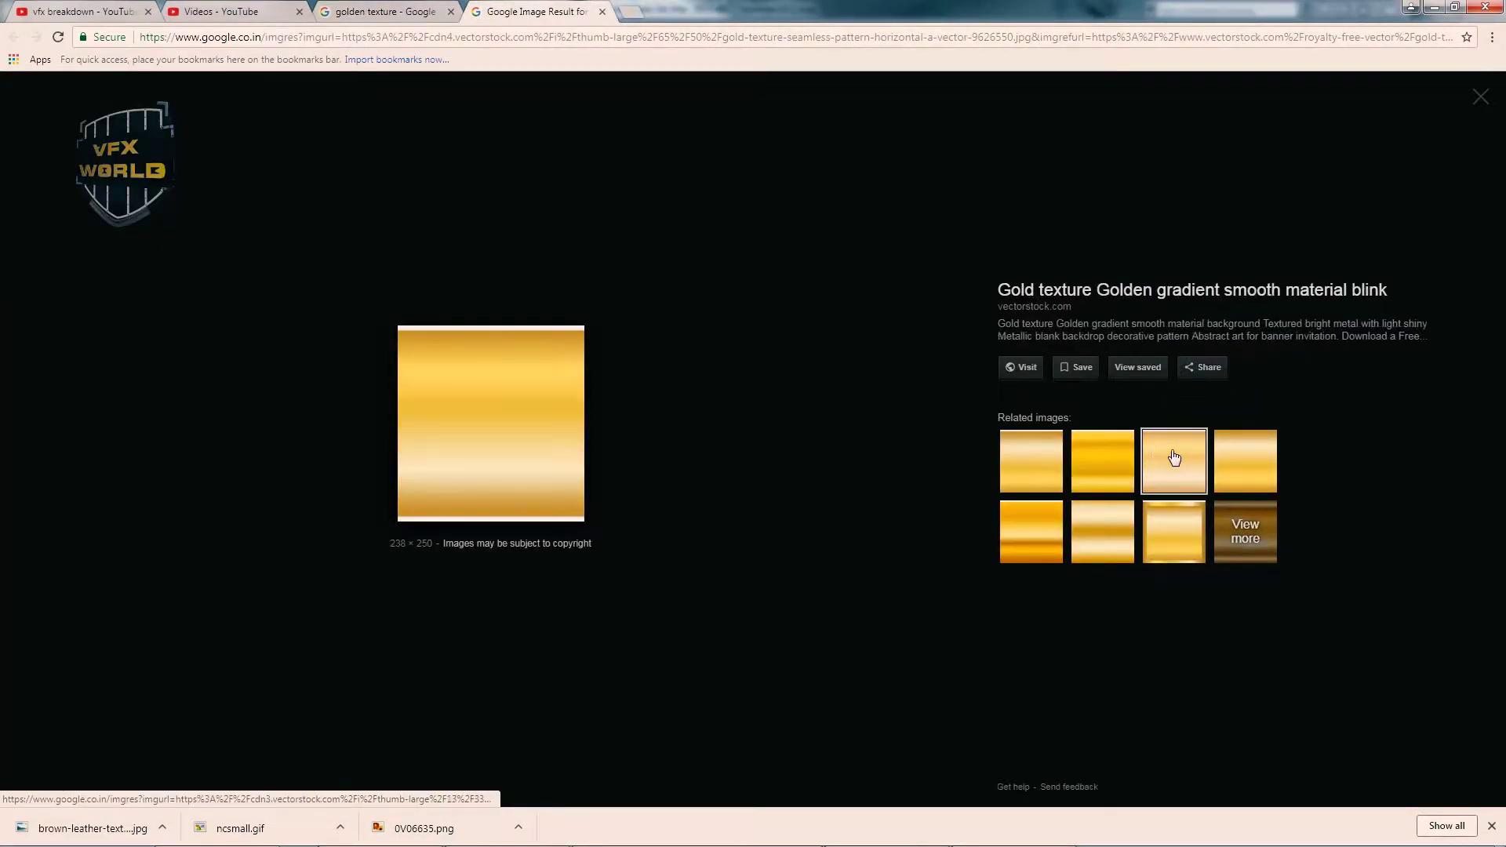
left_click(384, 11)
scroll(504, 350, "down", 2)
left_click_drag(504, 351, 534, 11)
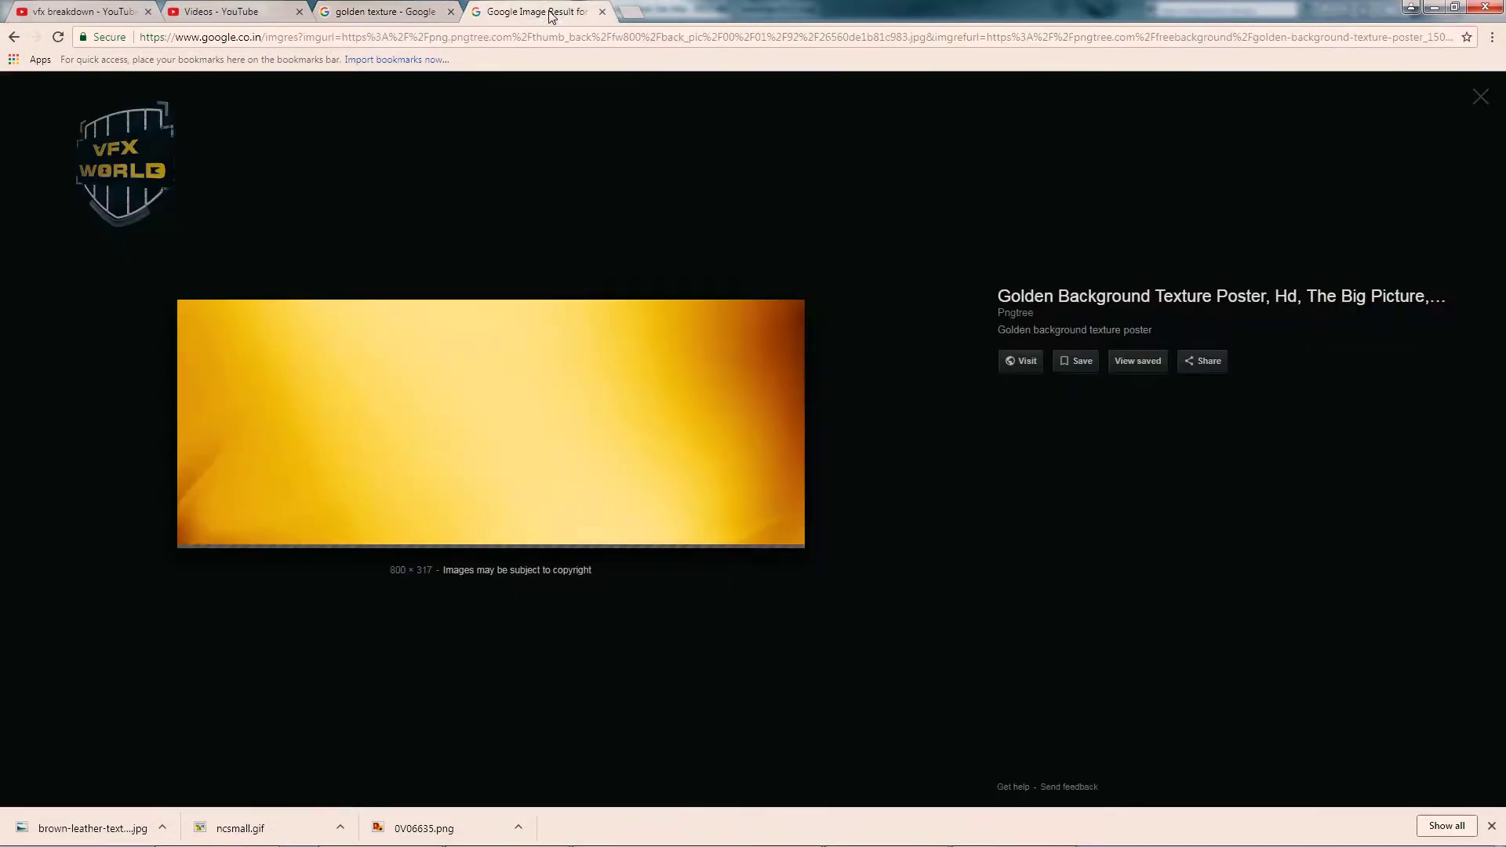
right_click(515, 365)
left_click(568, 505)
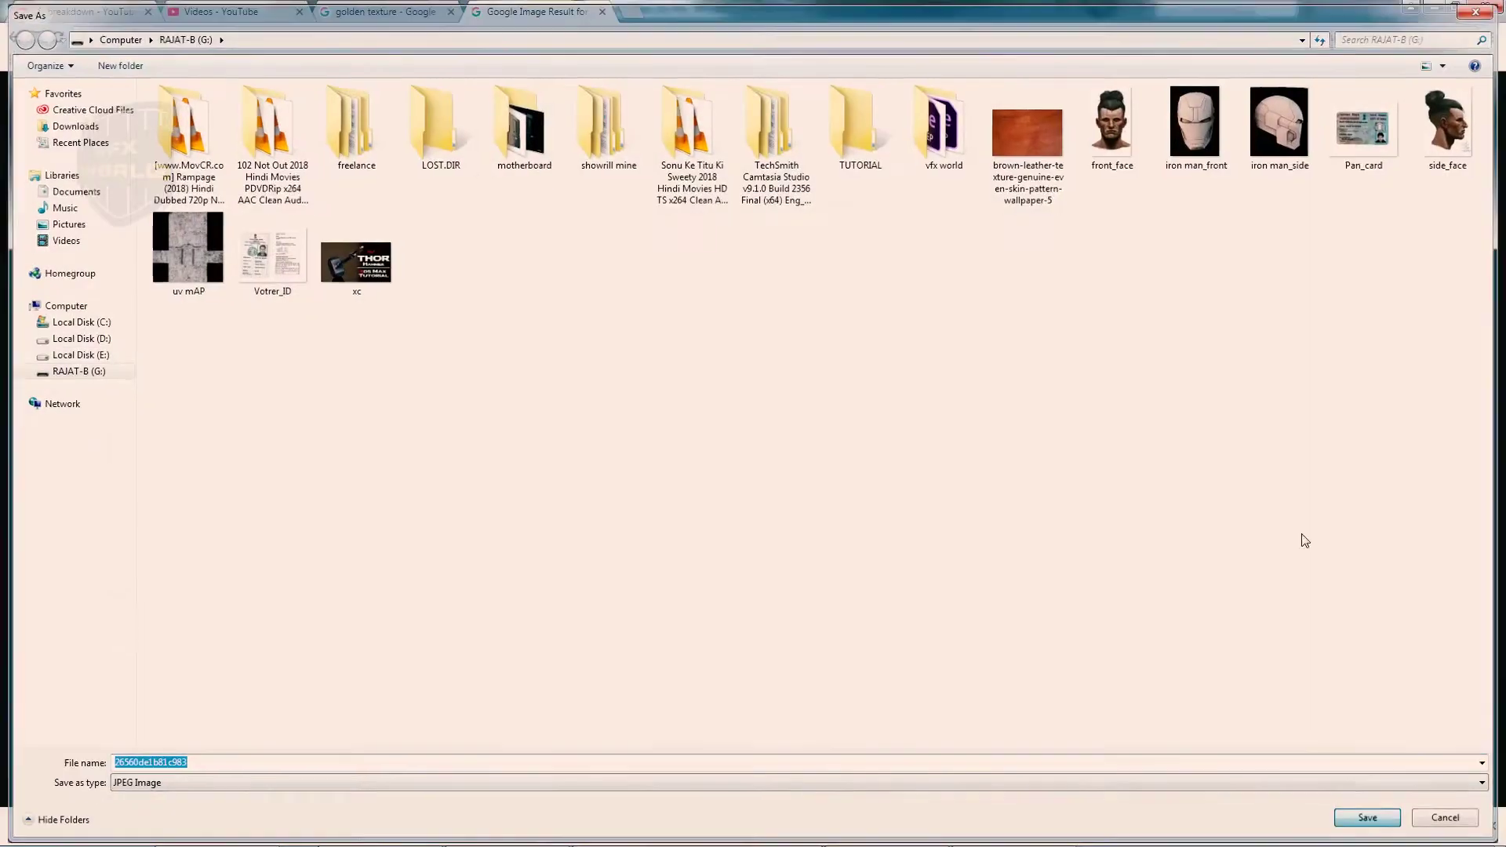
key("Return")
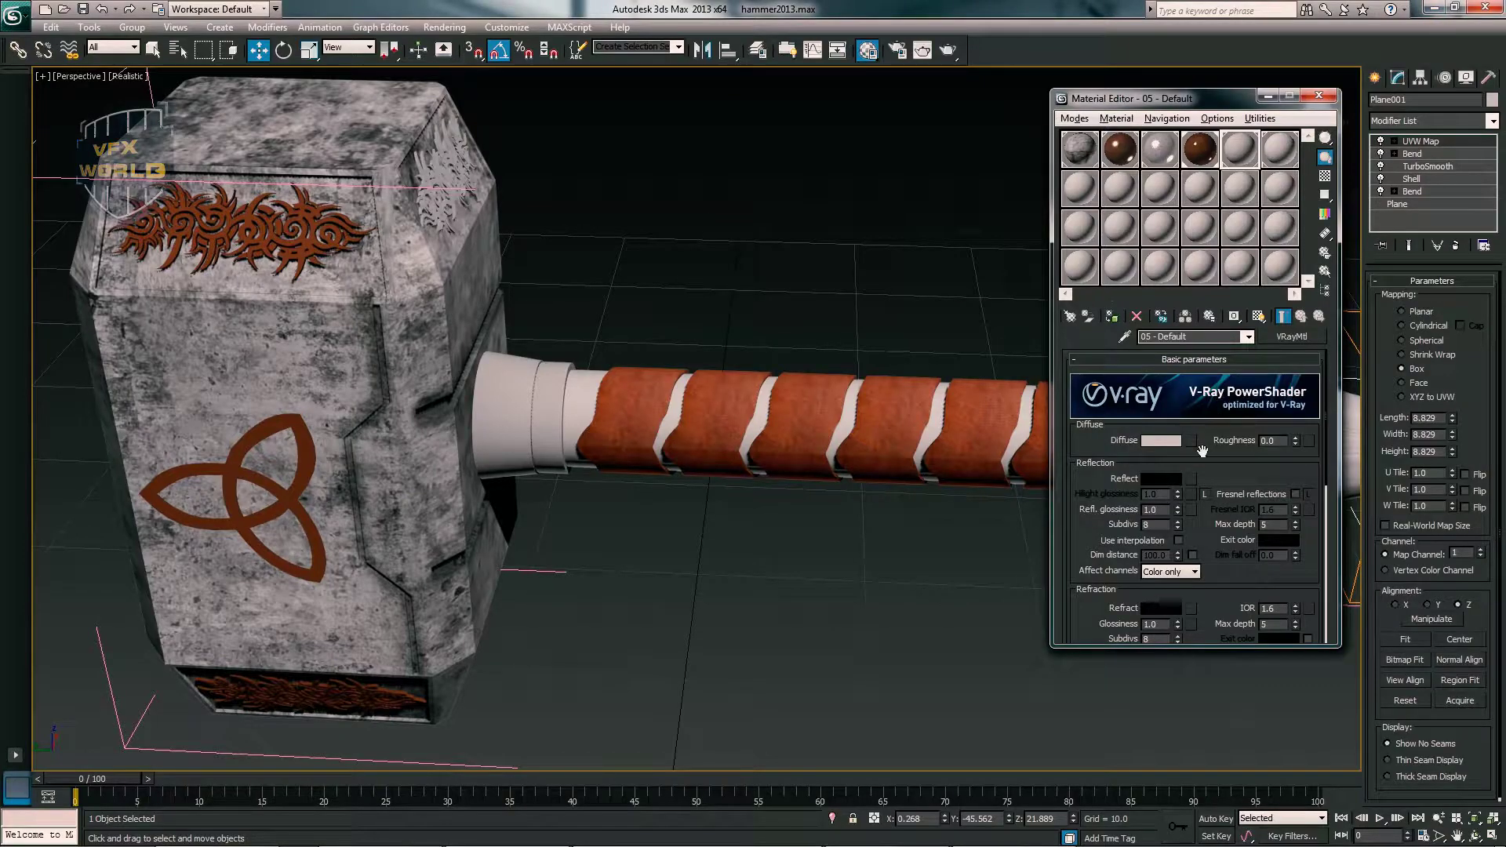
- Add a Bitmap with the saved gold image as the new material's diffuse map
left_click(1190, 440)
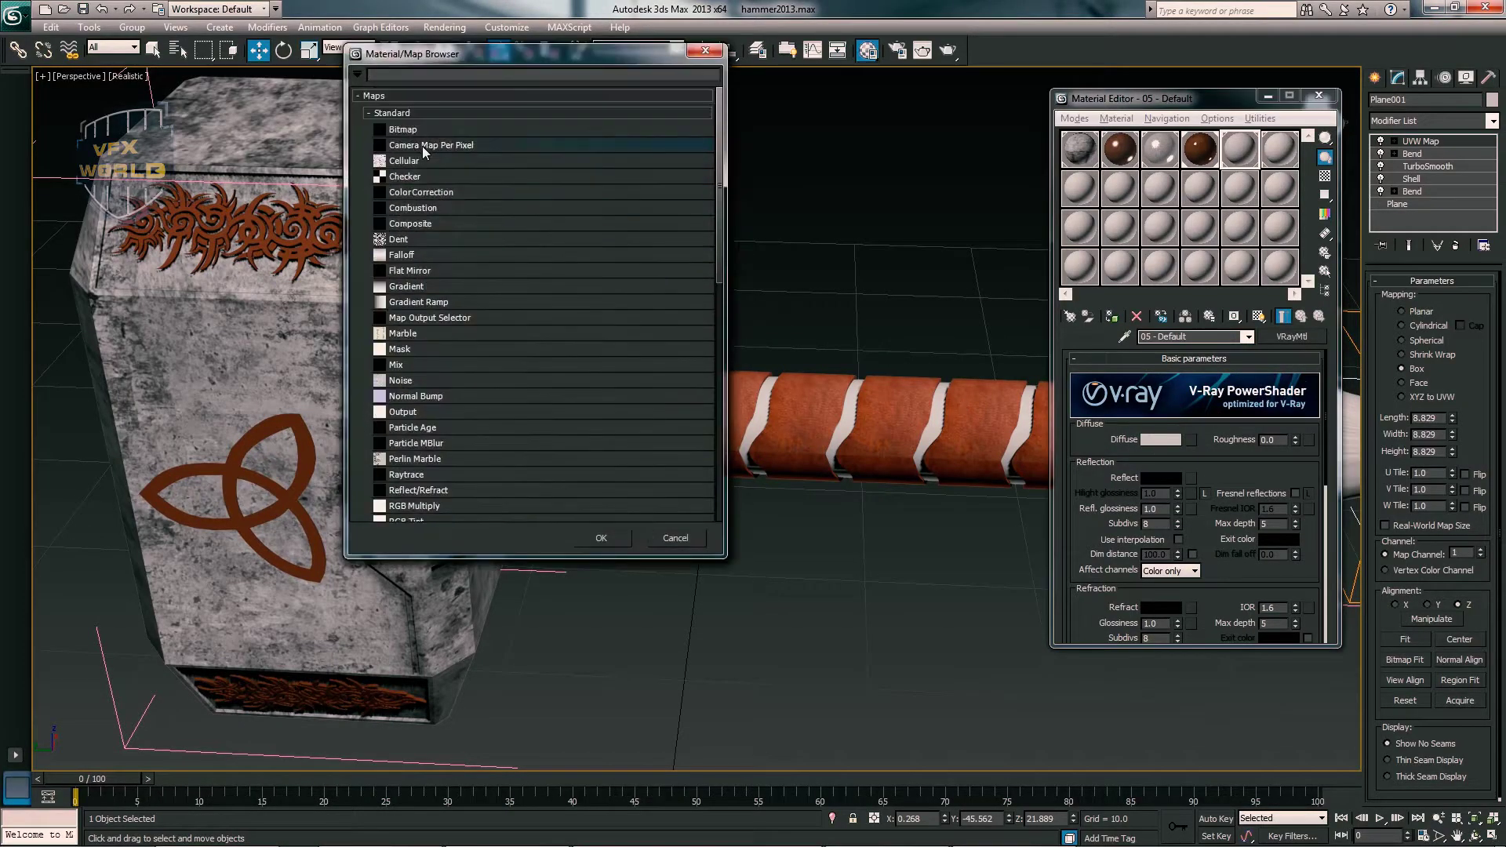
double_click(422, 146)
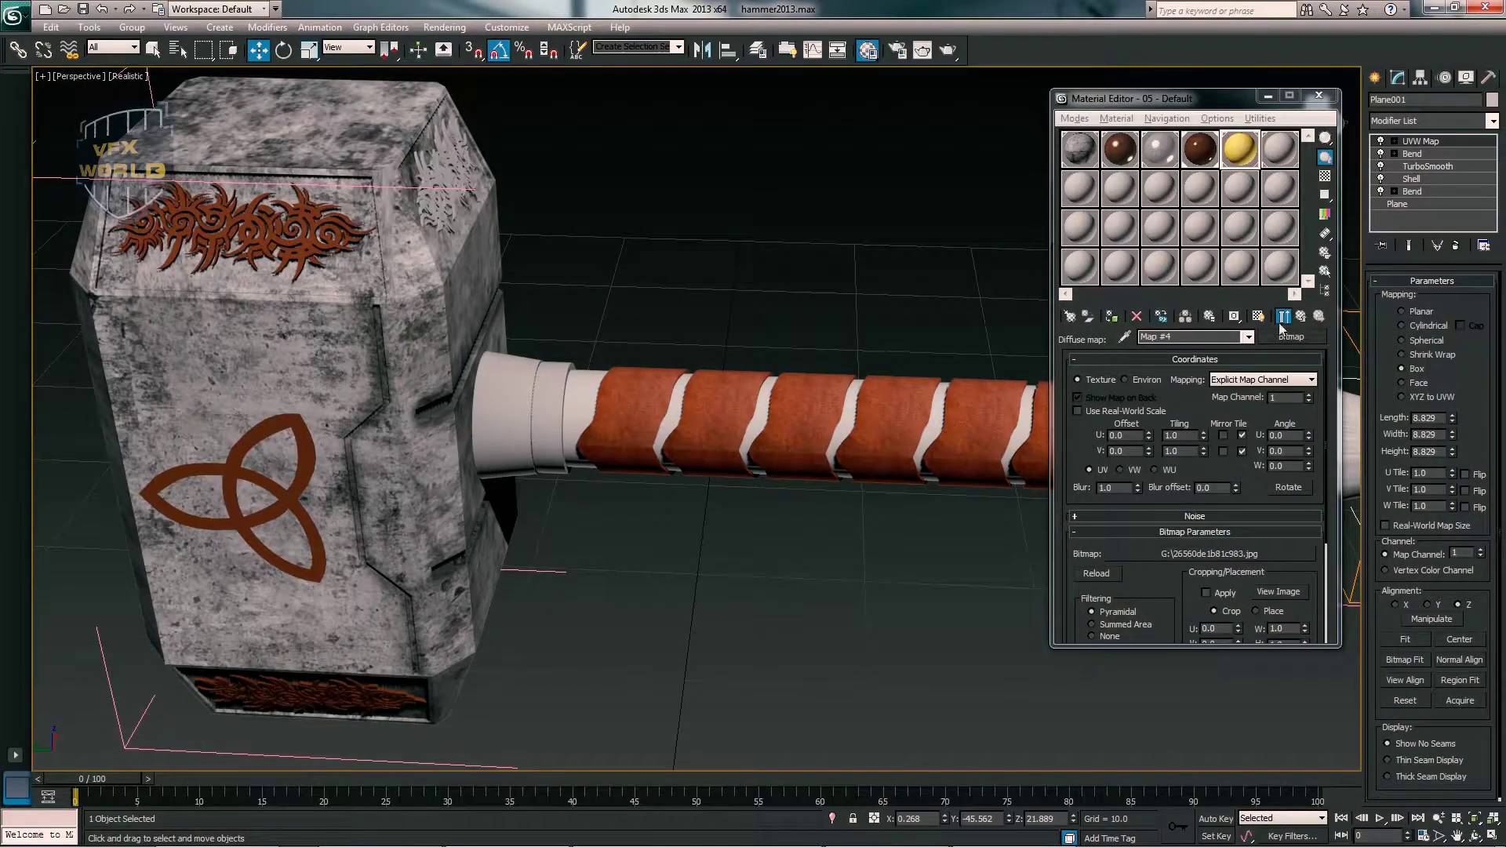
left_click(1281, 320)
scroll(479, 366, "up", 5)
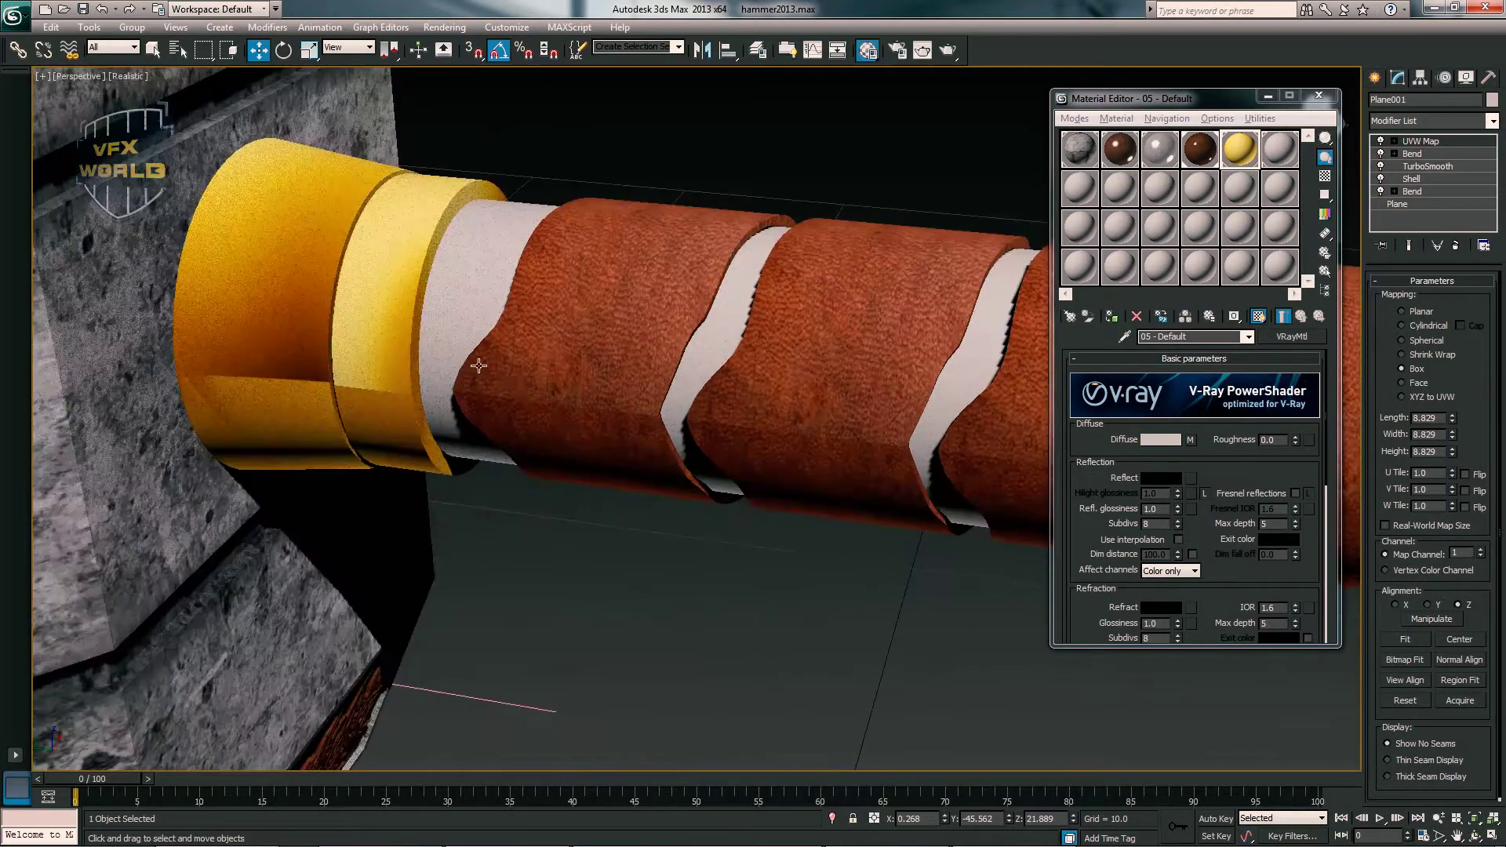
middle_click_drag(478, 365, 737, 460)
- Add a UVW Map modifier to the handle's end cap and test spherical and cylindrical projection
left_click(549, 408)
left_click(1493, 121)
scroll(1426, 549, "down", 10)
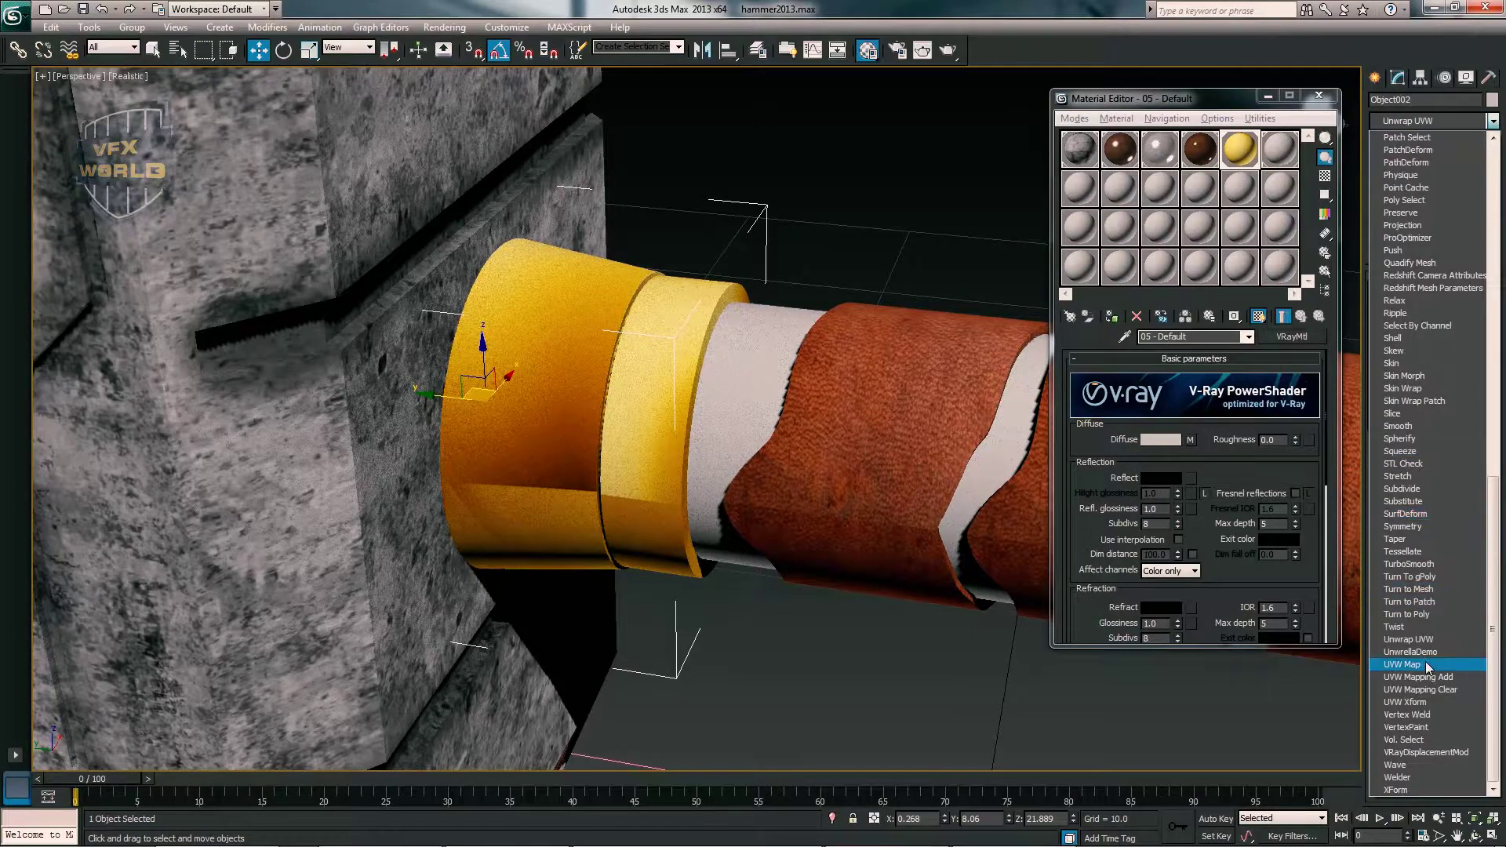
left_click(1426, 665)
middle_click_drag(533, 337, 607, 307, "alt")
left_click(1417, 370)
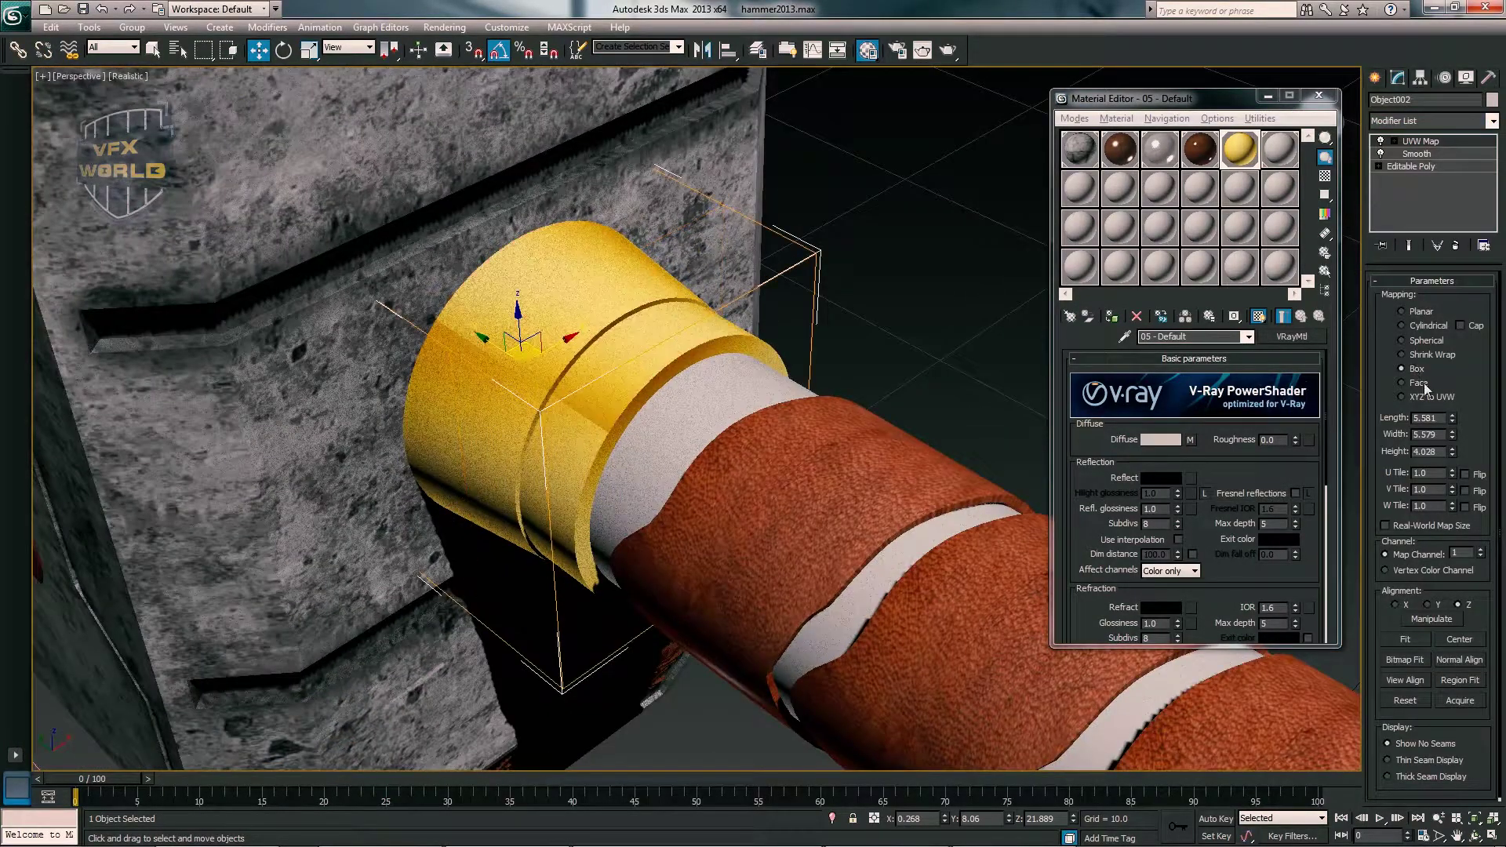
left_click(1418, 346)
left_click(1410, 326)
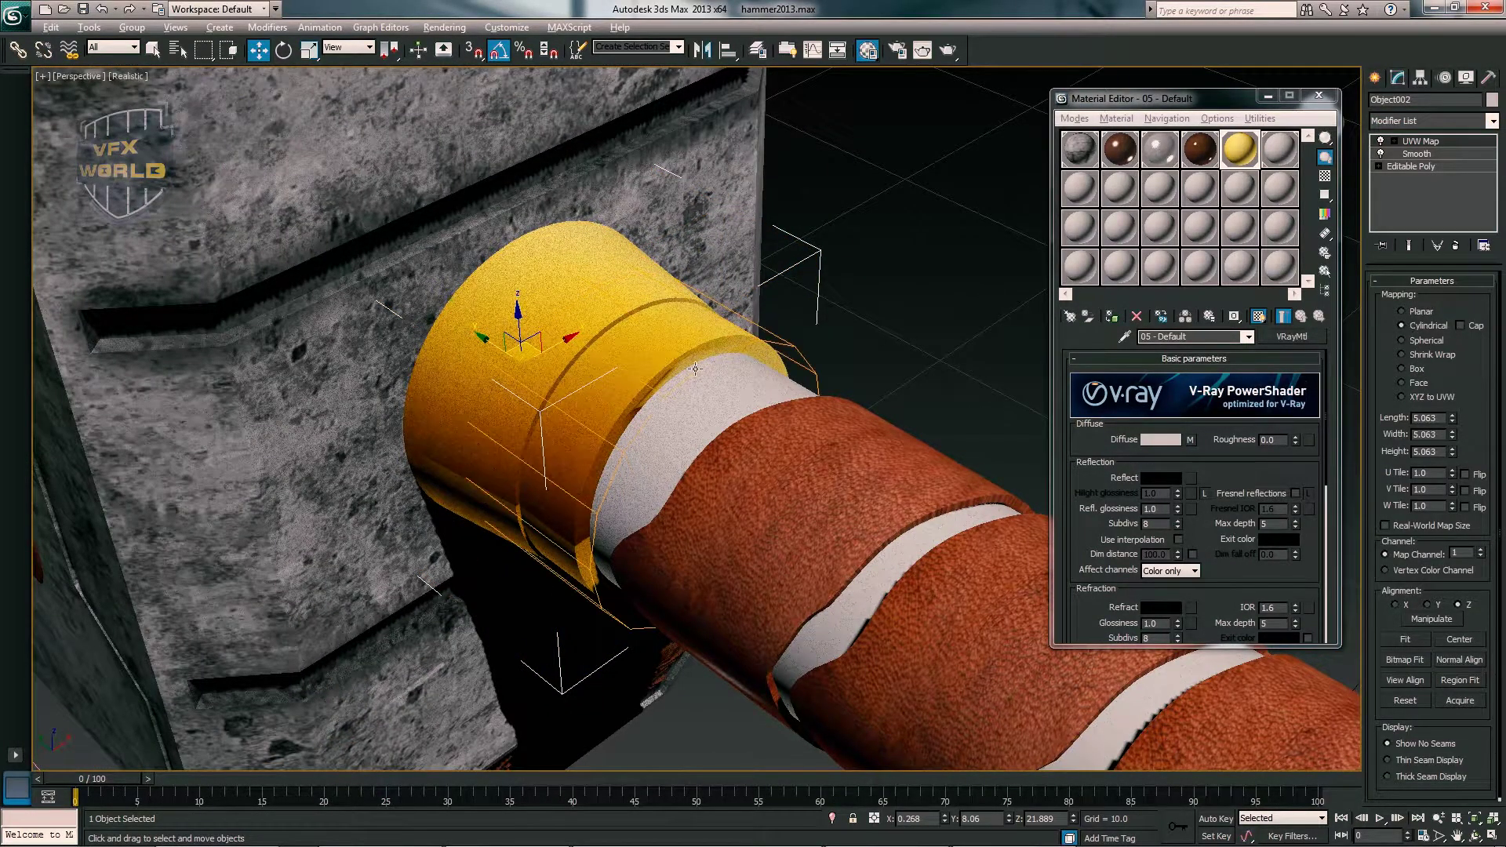
- Fit the mapping gizmo to the cap and settle on Shrink Wrap projection
middle_click_drag(902, 393, 990, 415, "alt")
left_click(1393, 642)
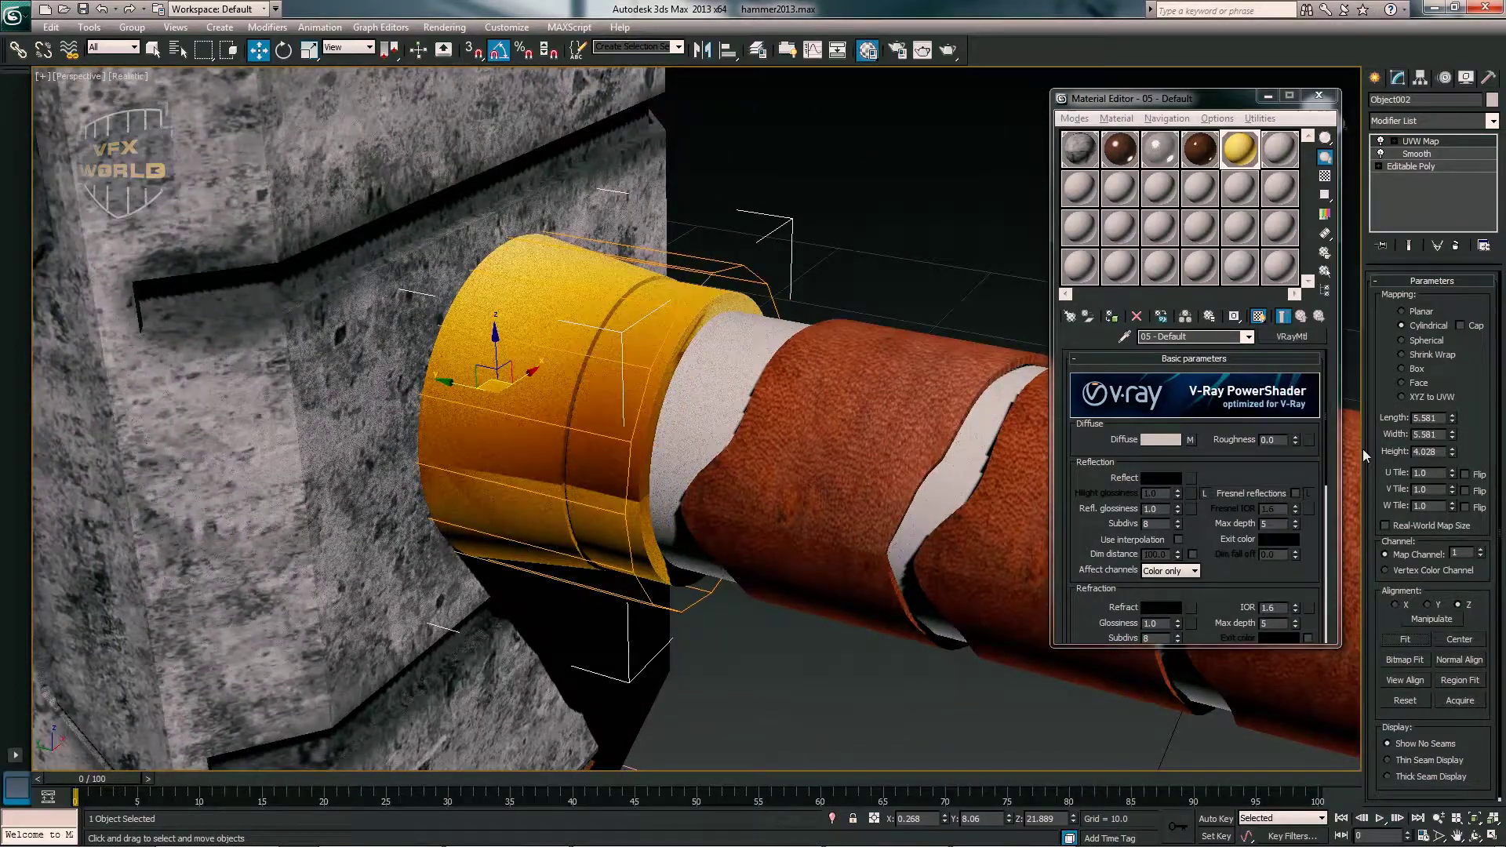
left_click(1404, 355)
left_click(1404, 312)
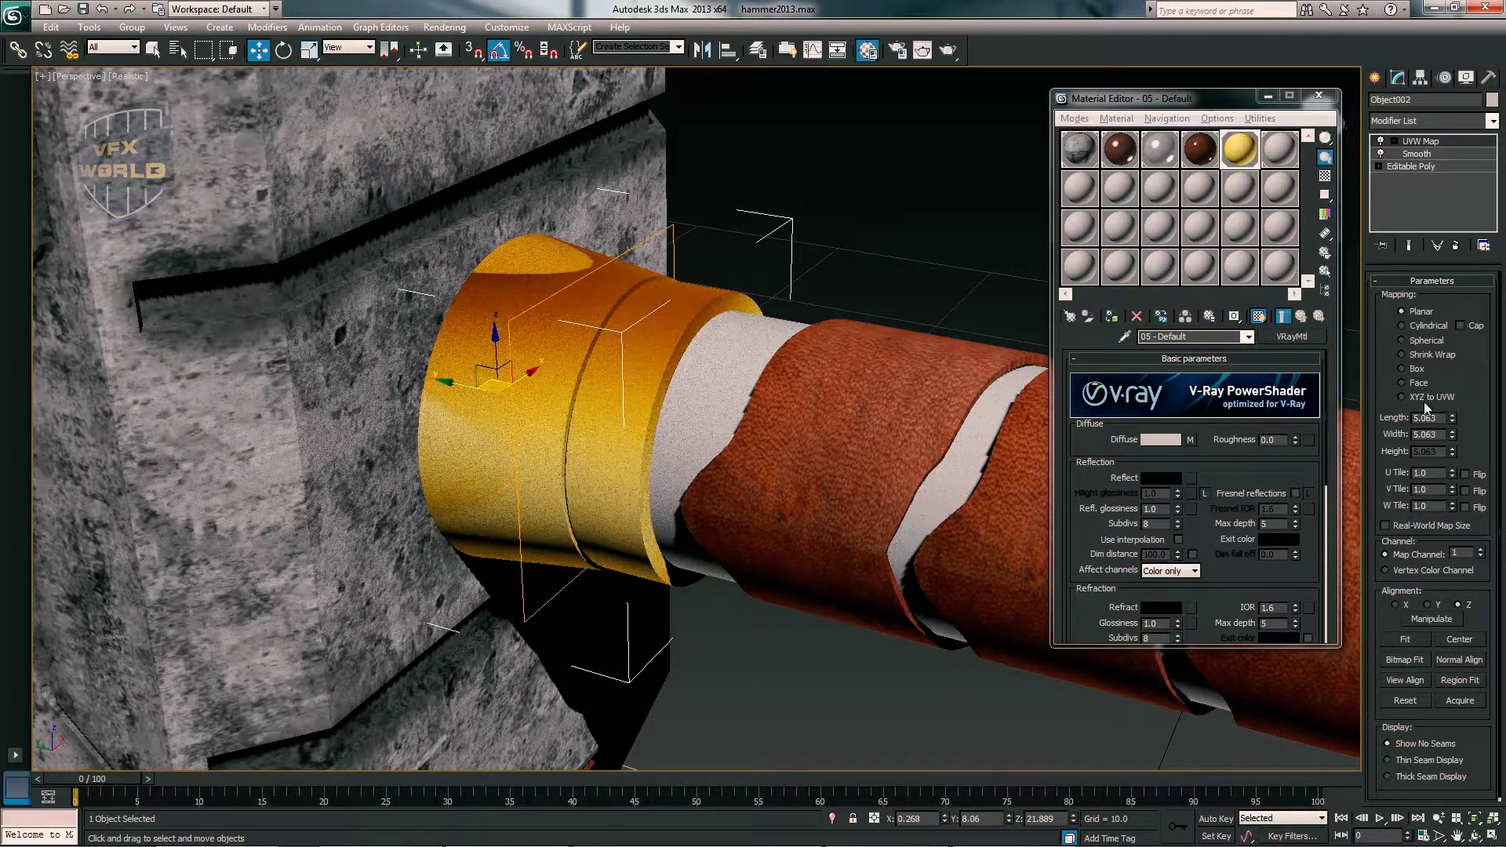
left_click(1414, 381)
left_click(1401, 355)
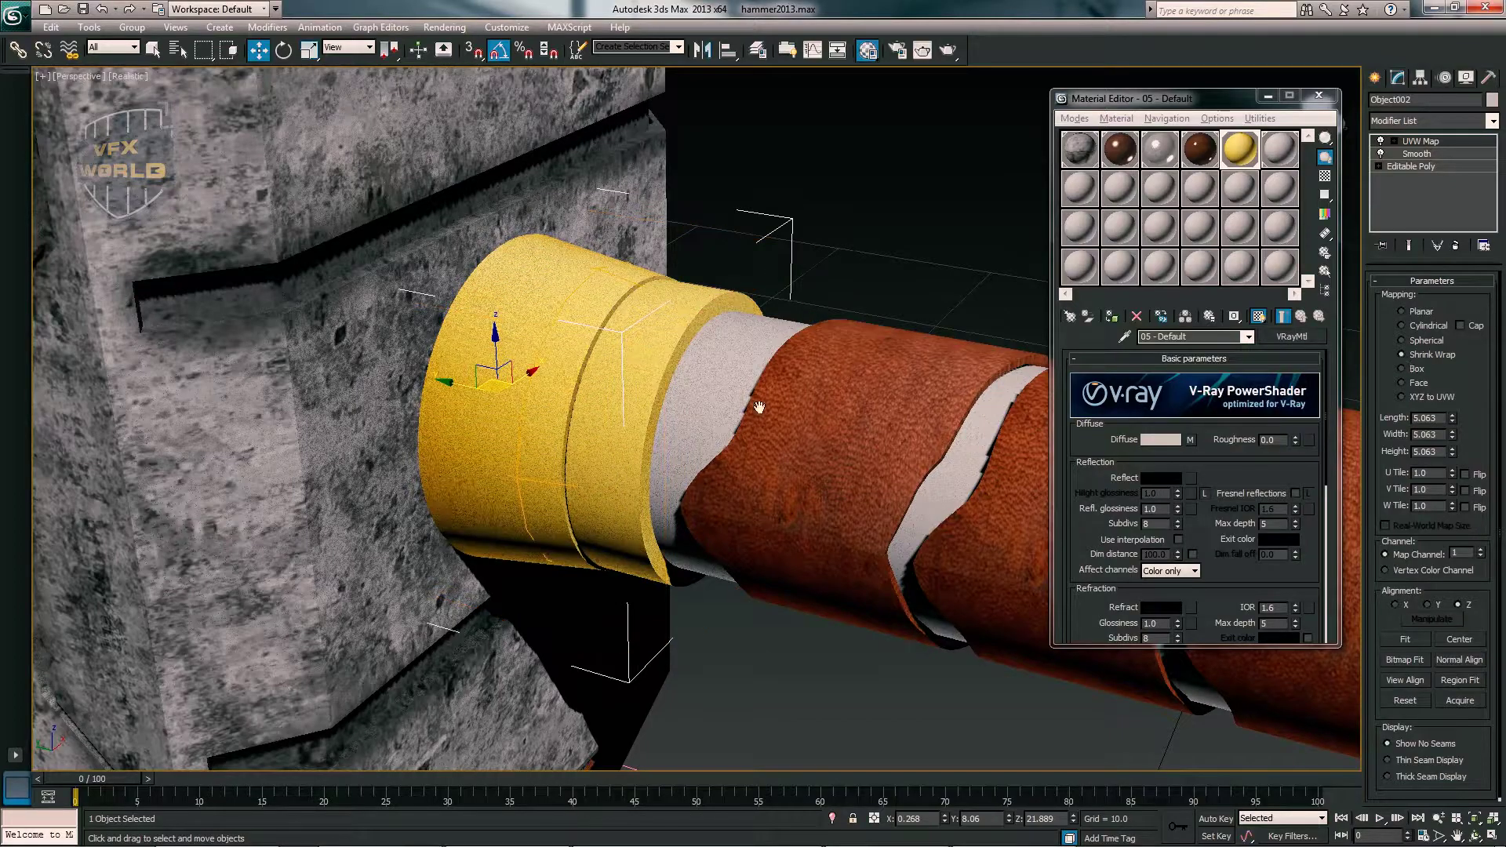
middle_click_drag(760, 407, 690, 365, "alt")
- Brighten the gold material's reflection colour and set Refl. glossiness to 0.84
double_click(1239, 163)
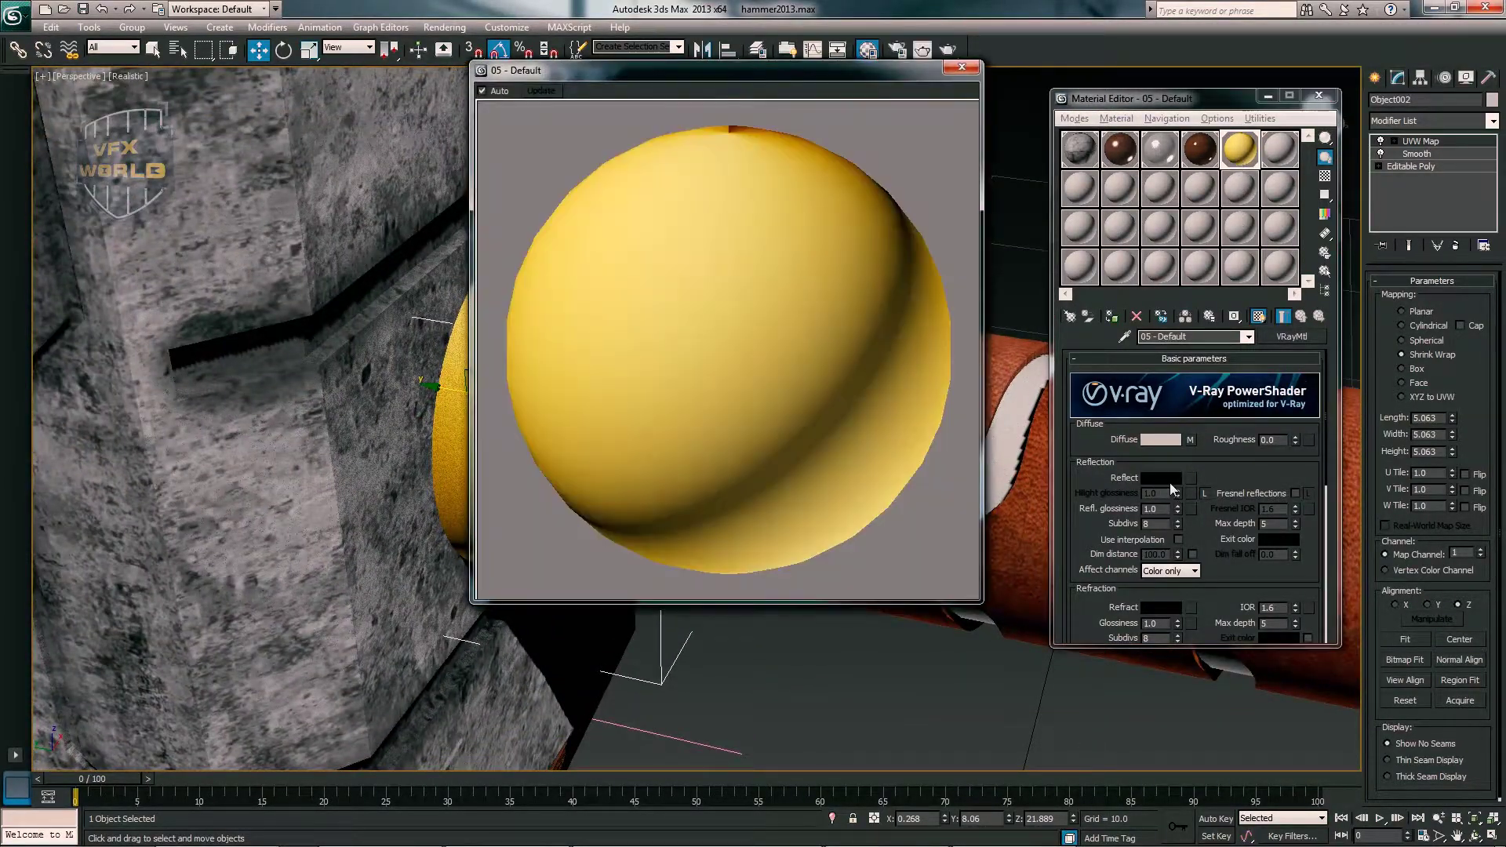
left_click(1161, 477)
left_click(575, 231)
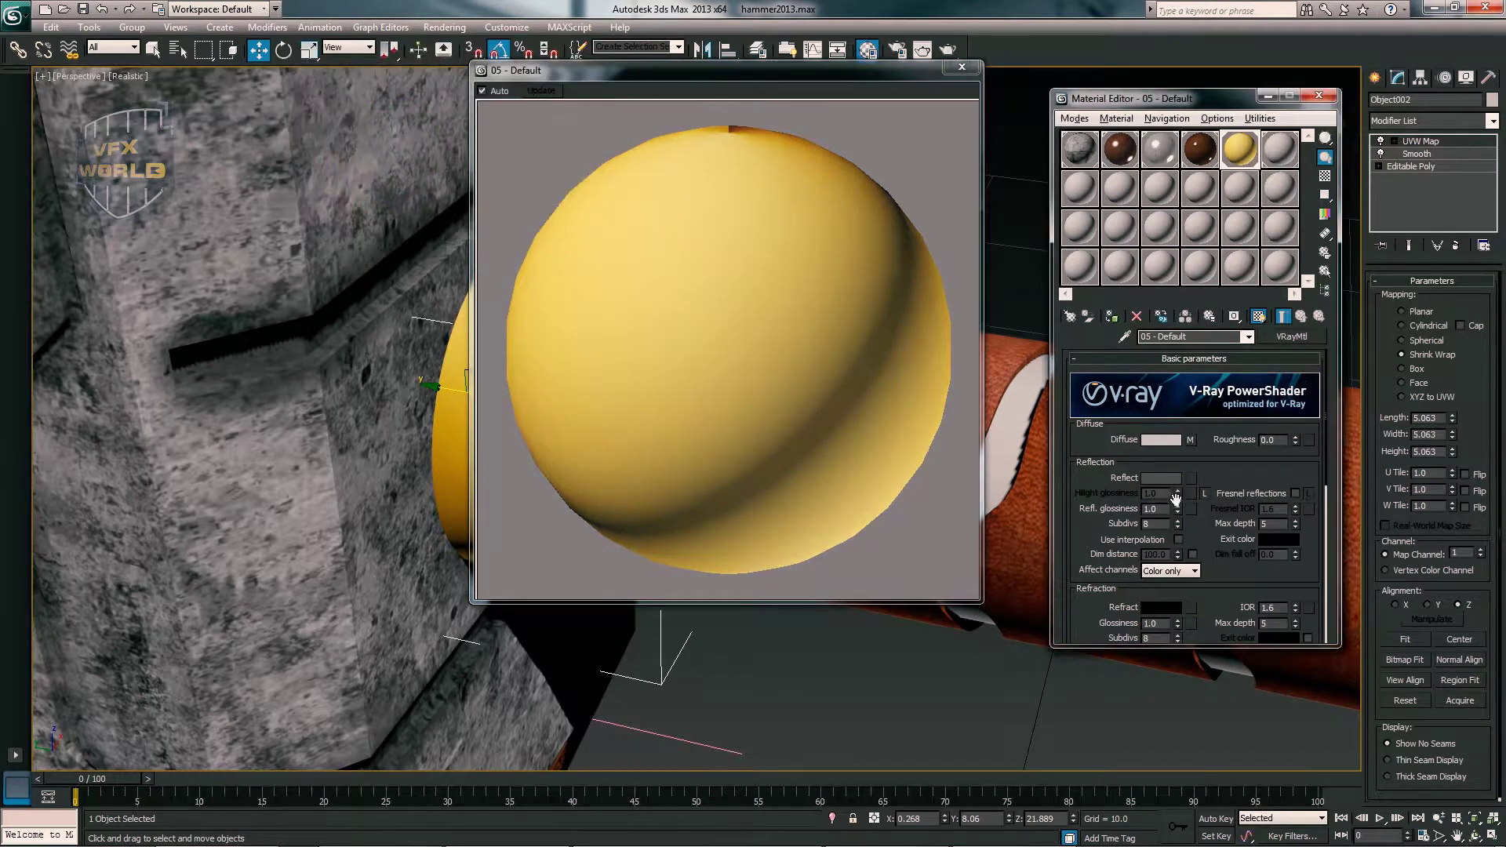
left_click_drag(1177, 510, 1179, 502)
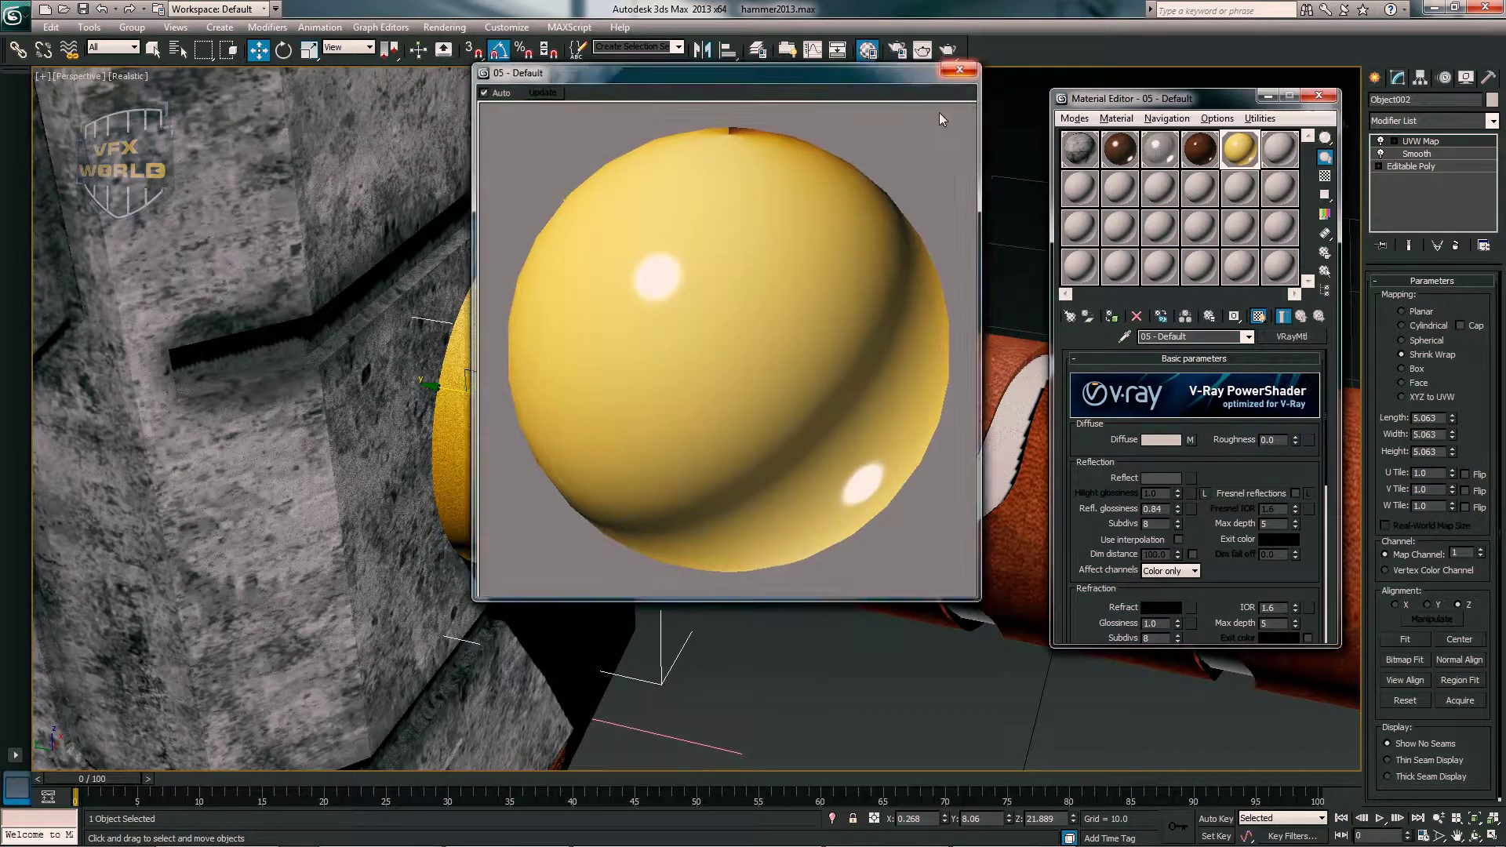
left_click(962, 67)
scroll(732, 408, "down", 3)
scroll(732, 408, "up", 1)
left_click(1274, 151)
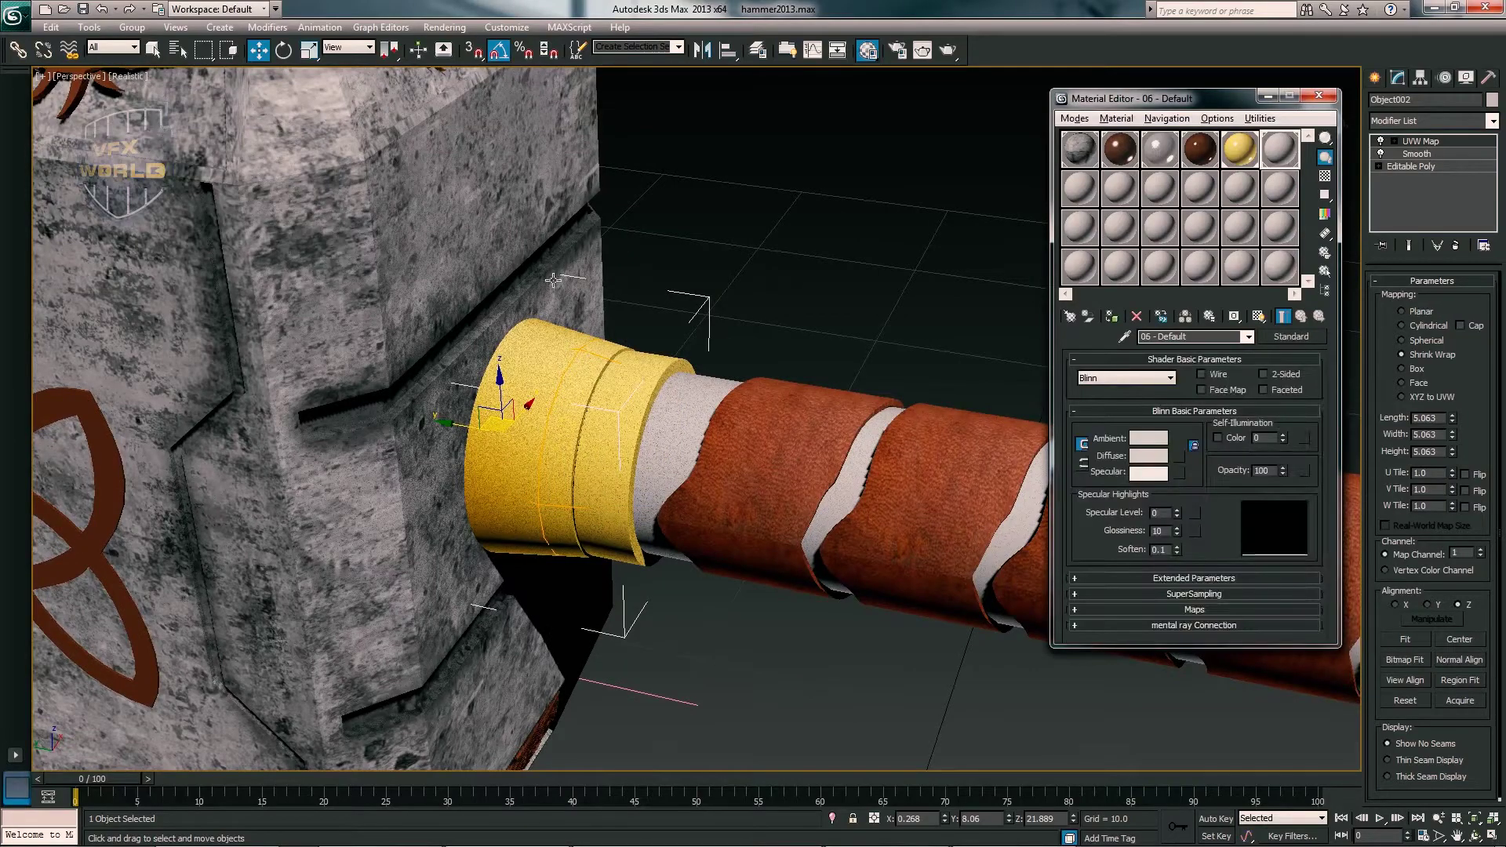
- Make the handle stripes' material a VRayMtl with a pink diffuse colour
left_click(1292, 335)
scroll(470, 313, "down", 3)
double_click(439, 494)
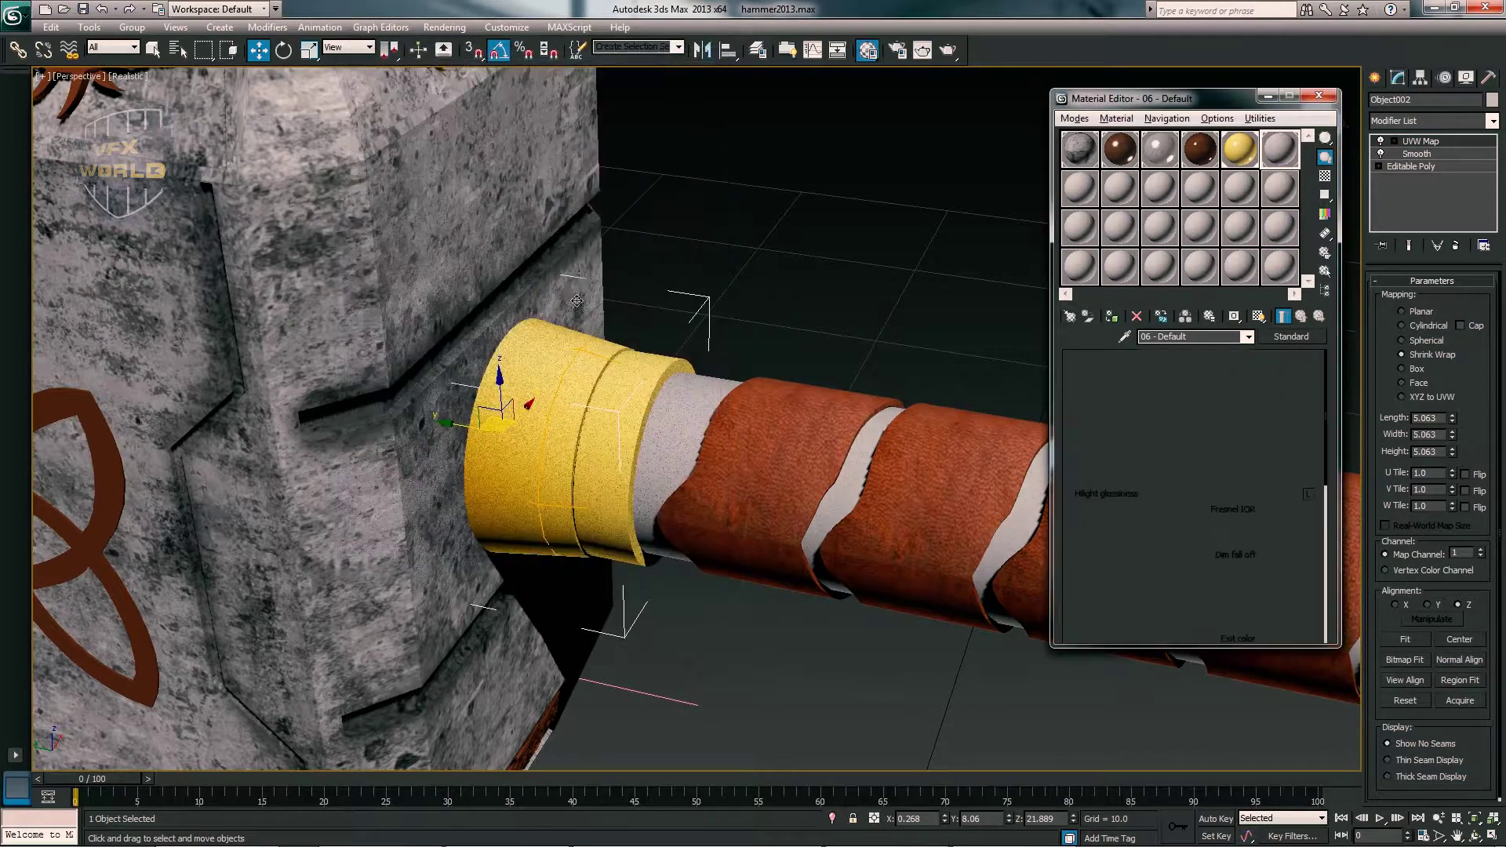
middle_click_drag(1032, 317, 1032, 434)
left_click(1160, 440)
left_click_drag(423, 157, 429, 122)
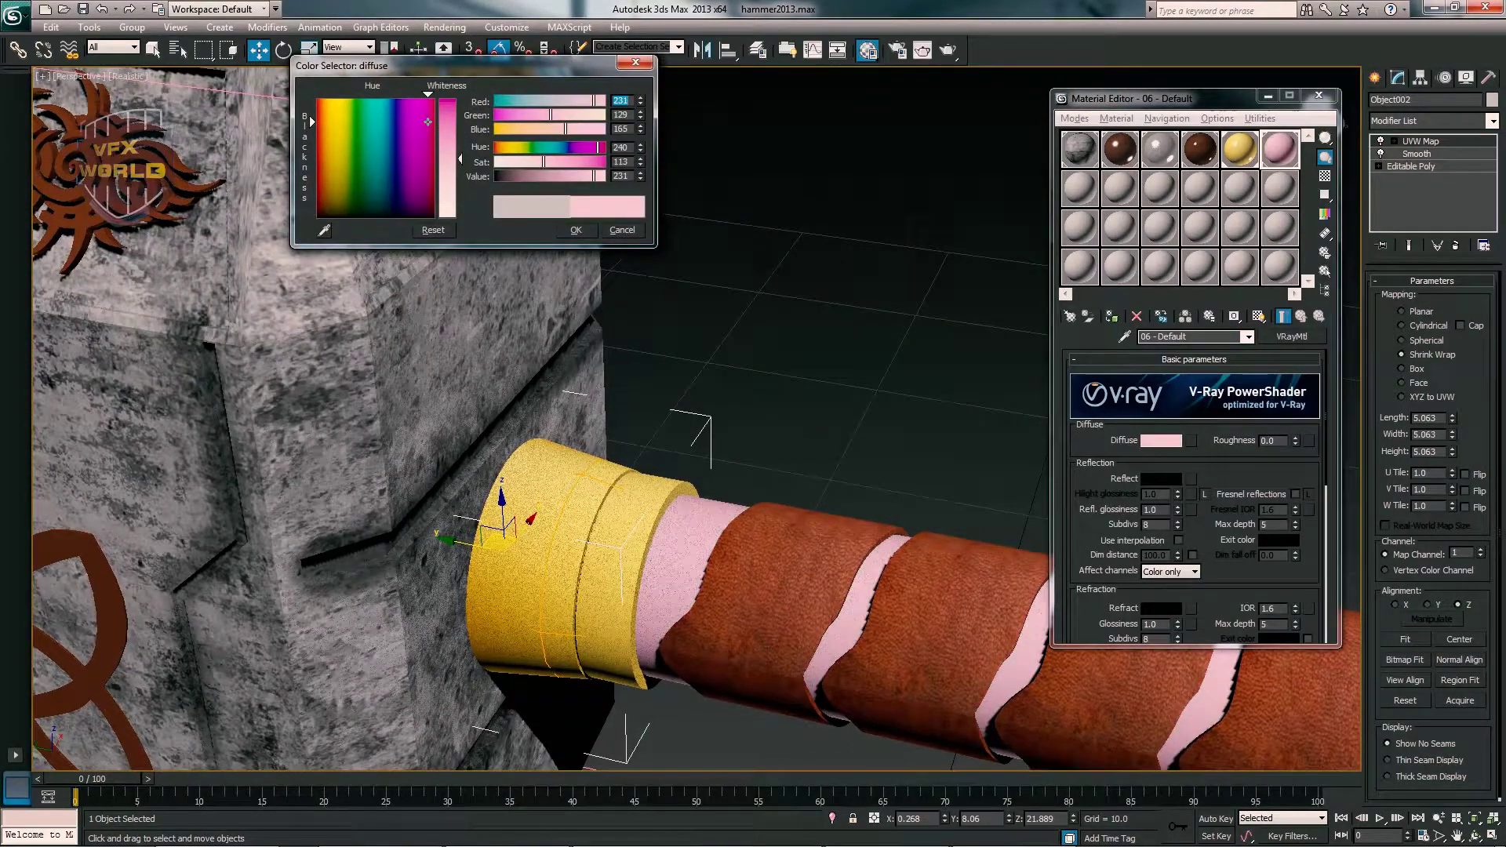
left_click(574, 228)
middle_click_drag(1043, 533, 996, 494)
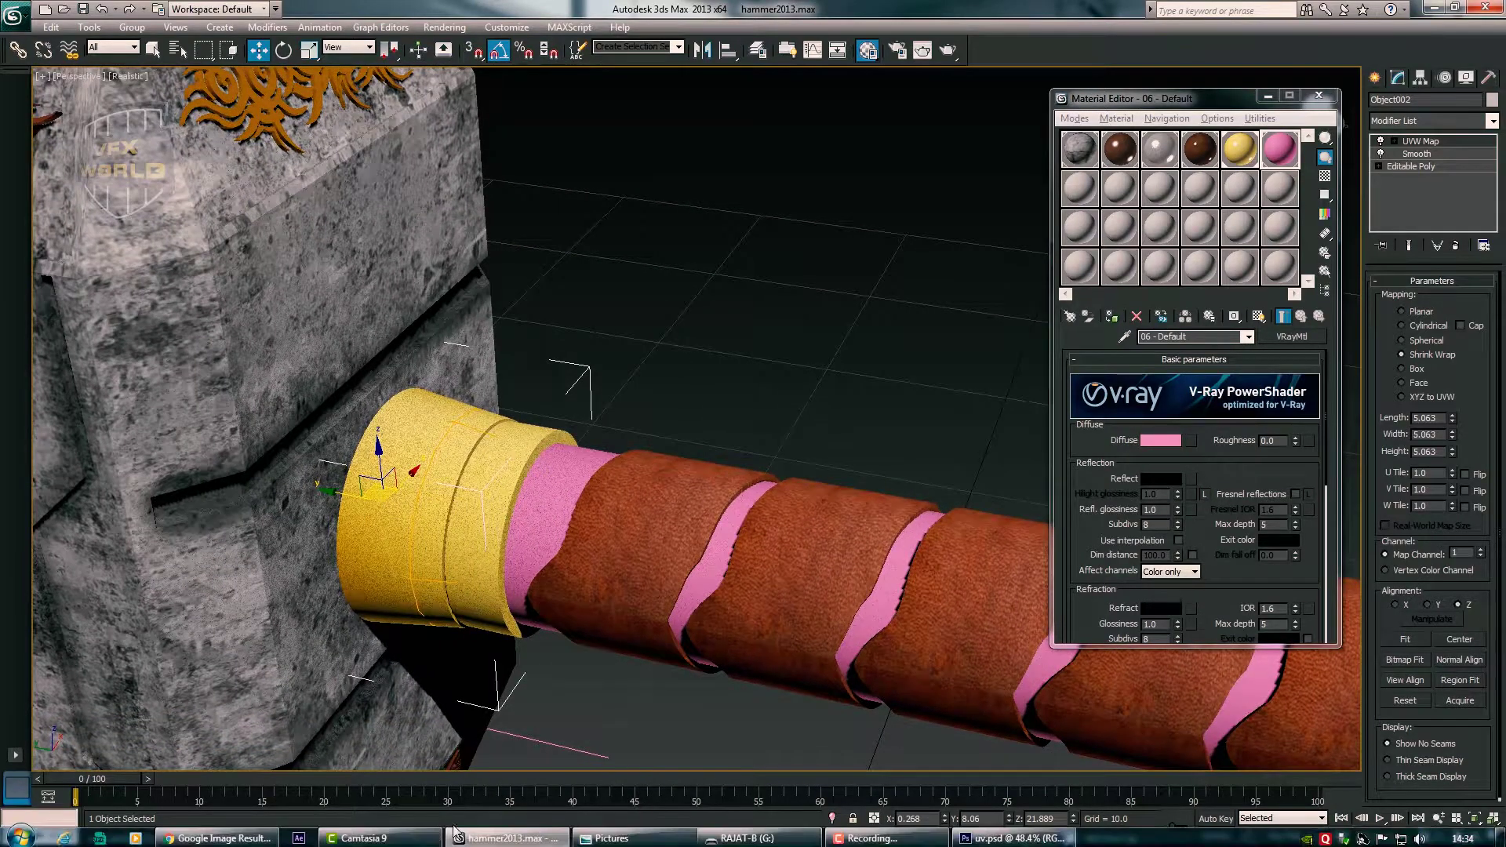
left_click(217, 835)
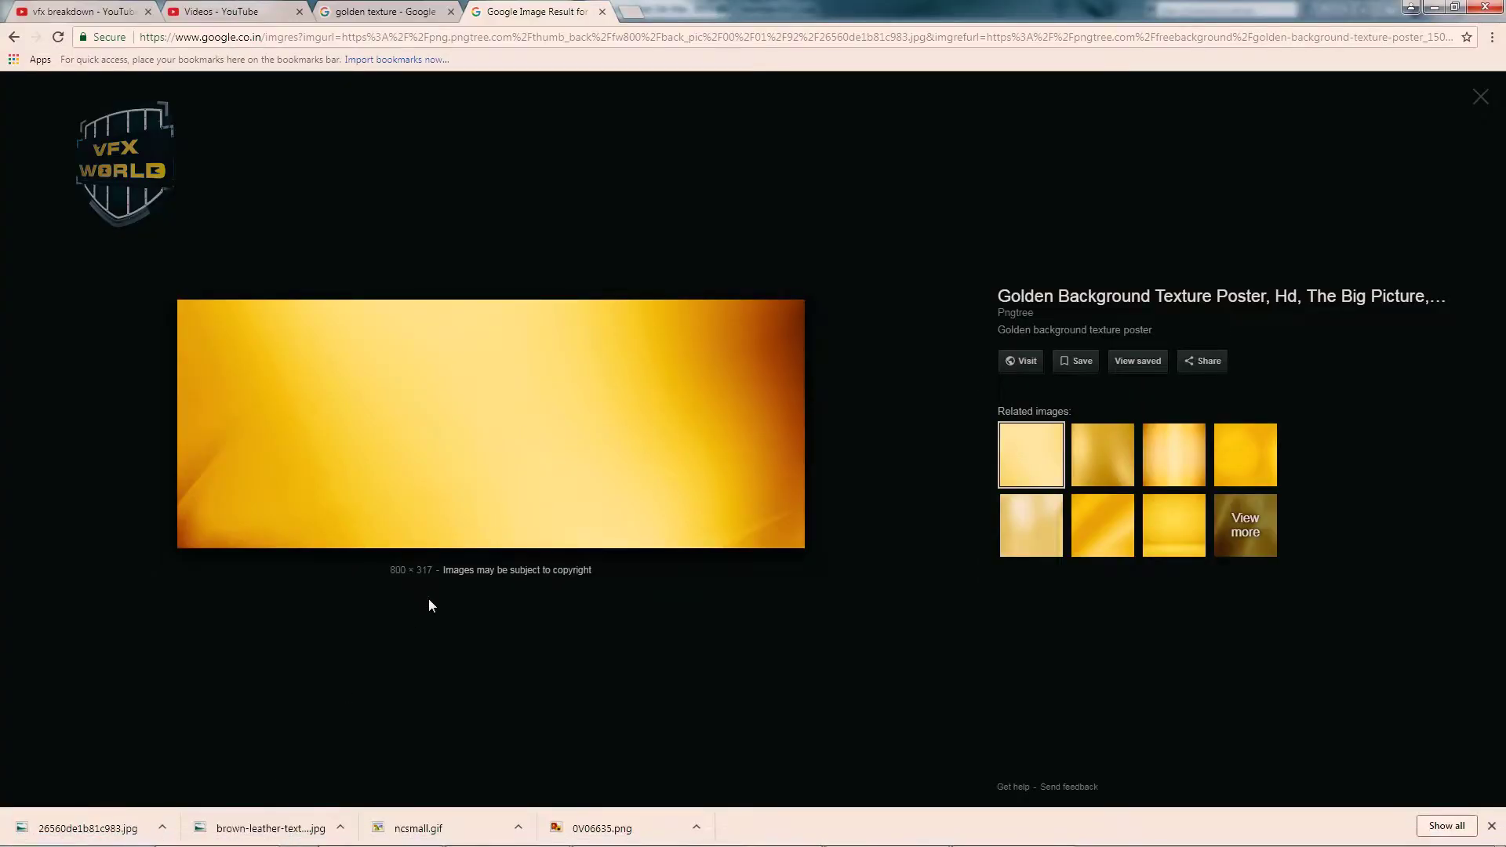
- Close the golden image tab and preview the brushed metal TextureX image in the metal texture results
left_click(601, 11)
scroll(465, 379, "up", 5)
scroll(465, 379, "up", 5)
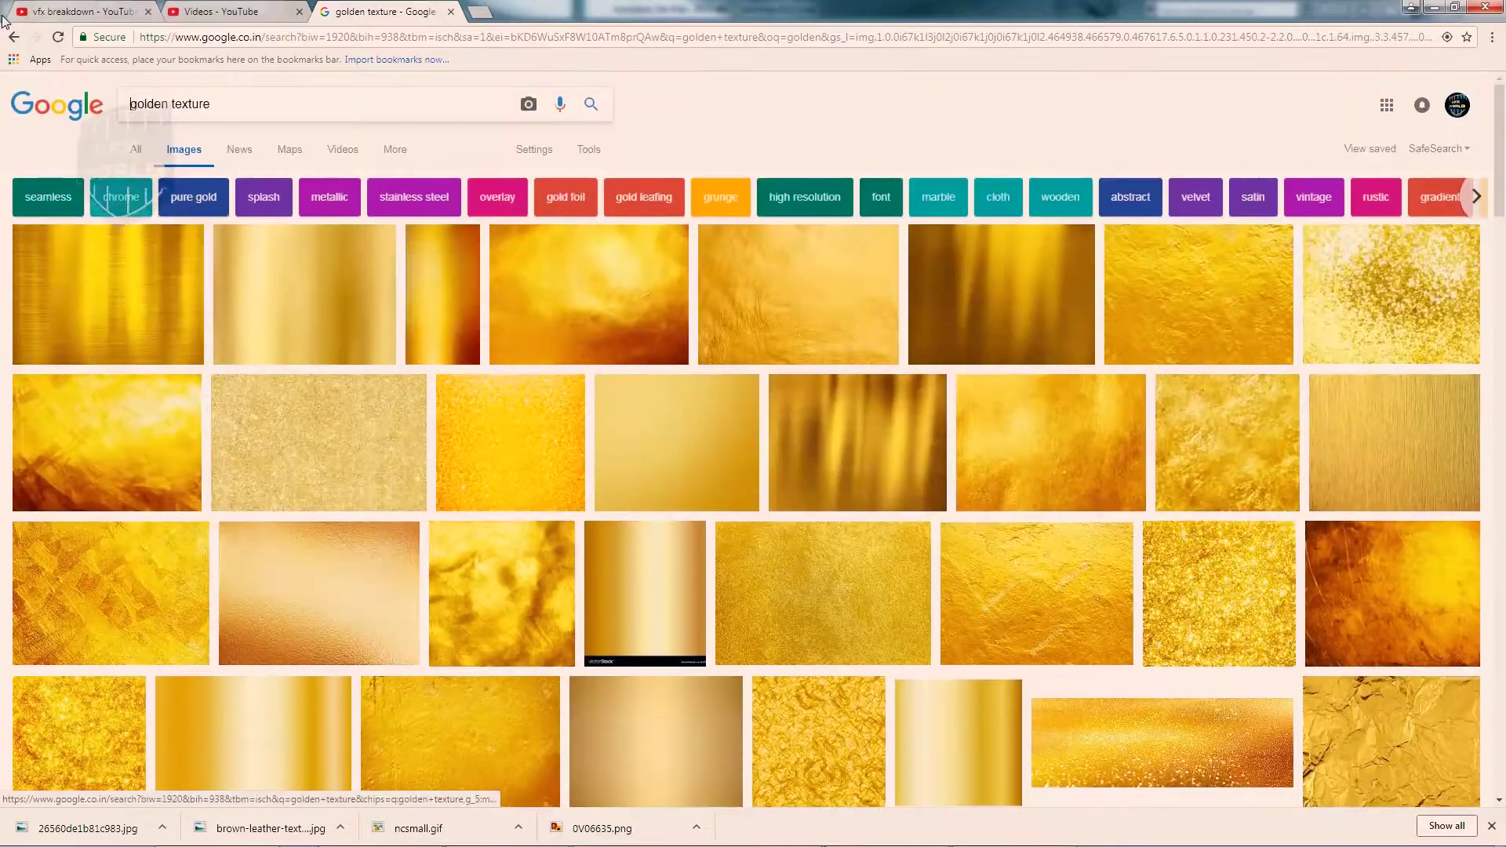
key("alt+Left")
left_click(475, 185)
- Save the brushed metal TextureX image to disk
right_click(501, 425)
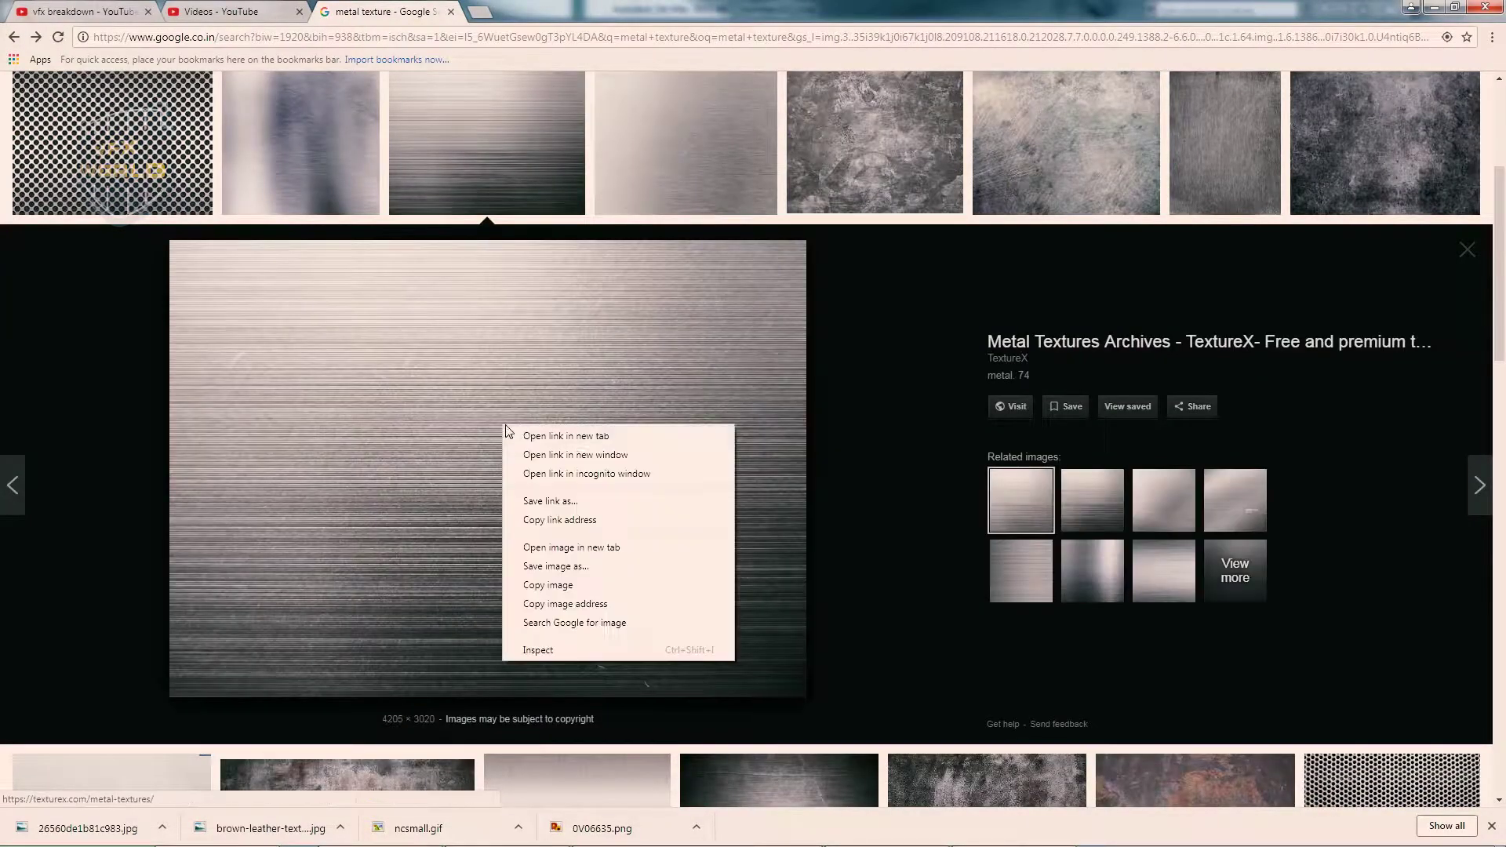
left_click(517, 434)
left_click(602, 11)
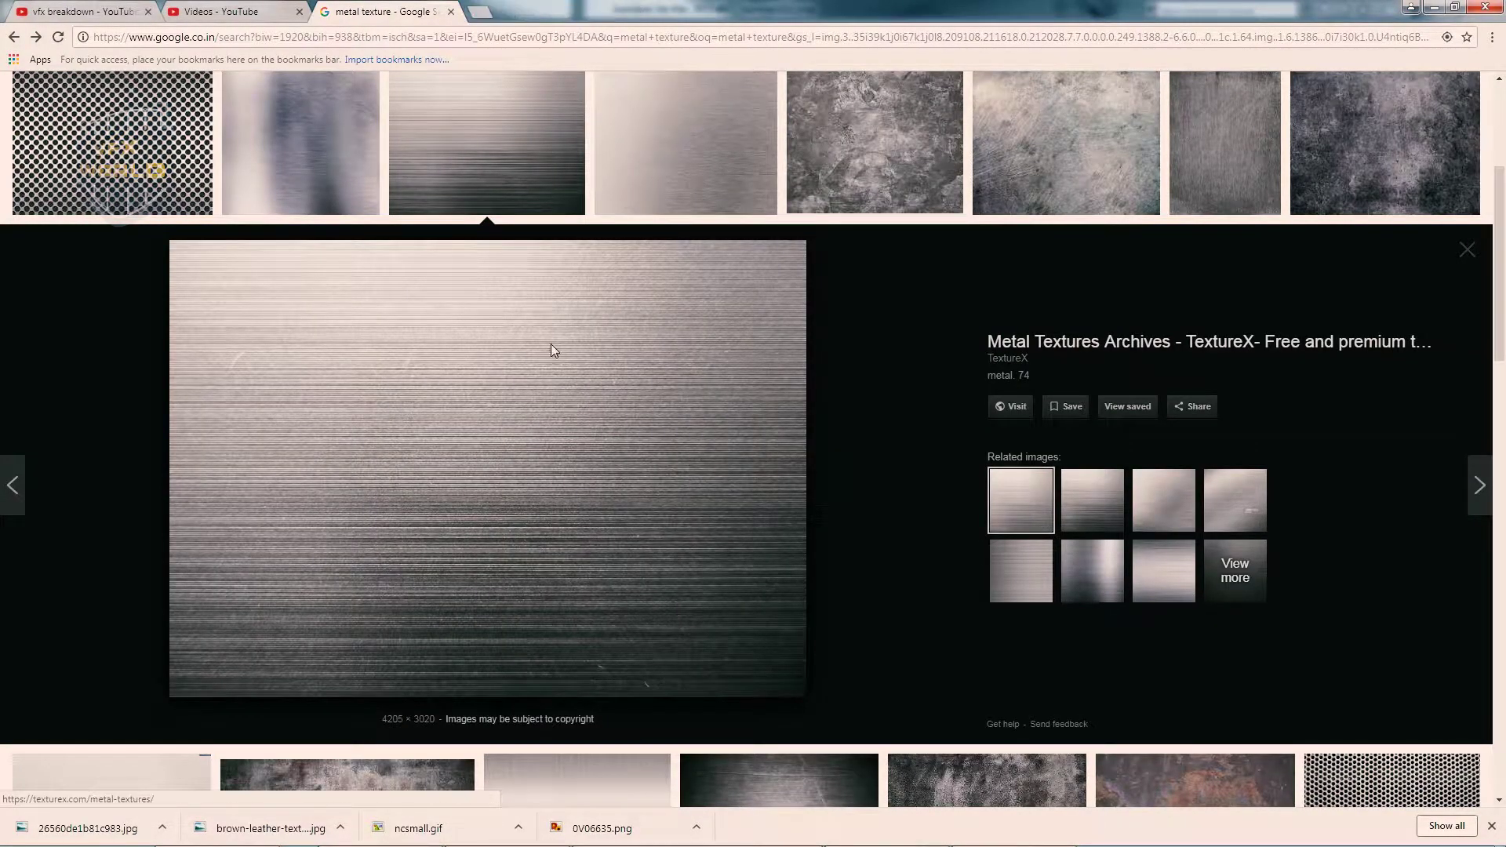
right_click(552, 346)
left_click(605, 491)
key("Return")
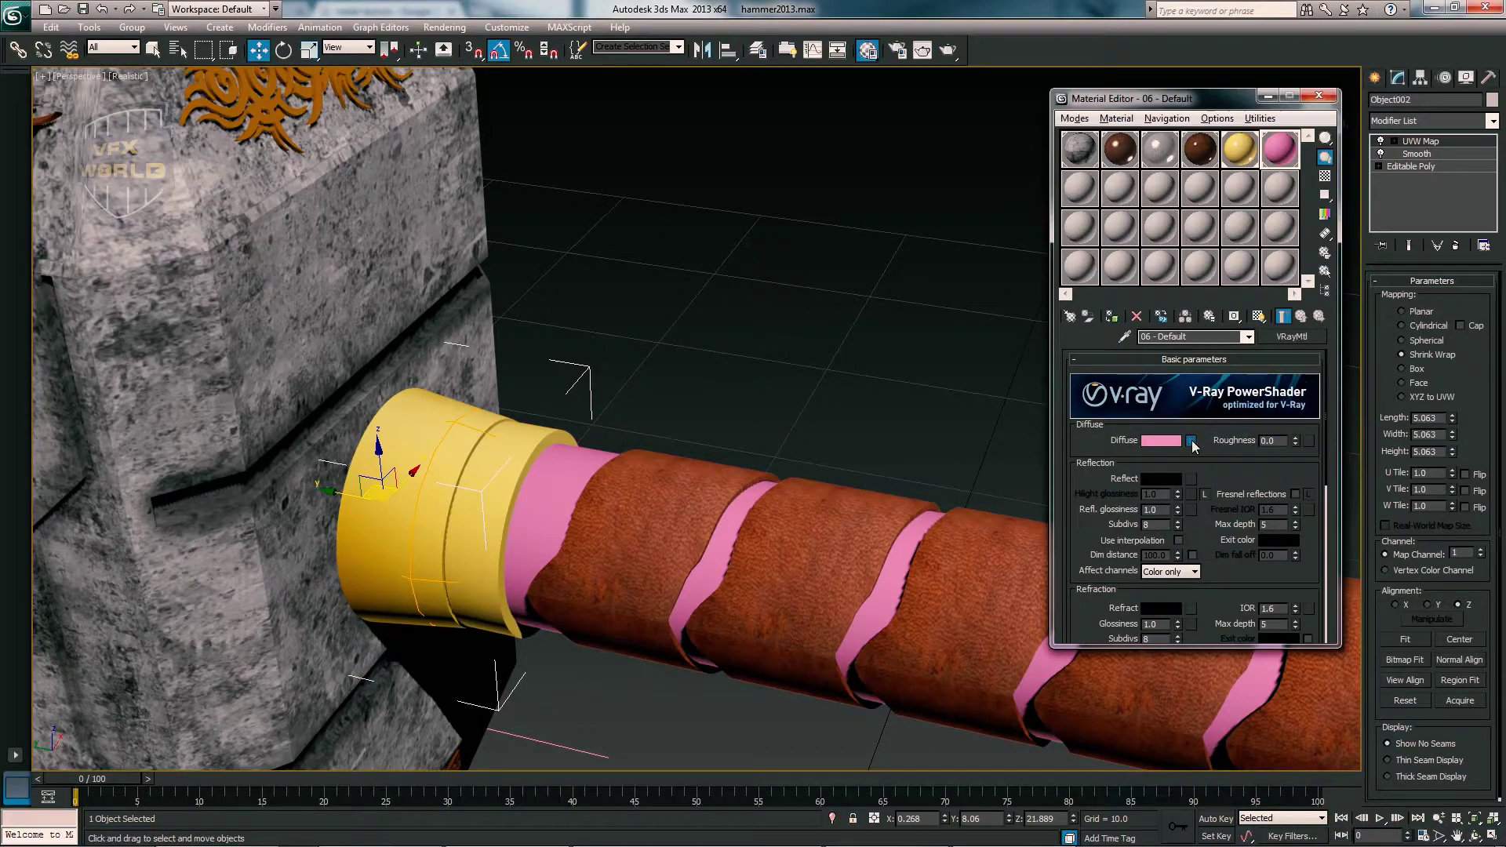
- Load the saved brushed metal image as a Bitmap diffuse map for the stripe material
left_click(1191, 440)
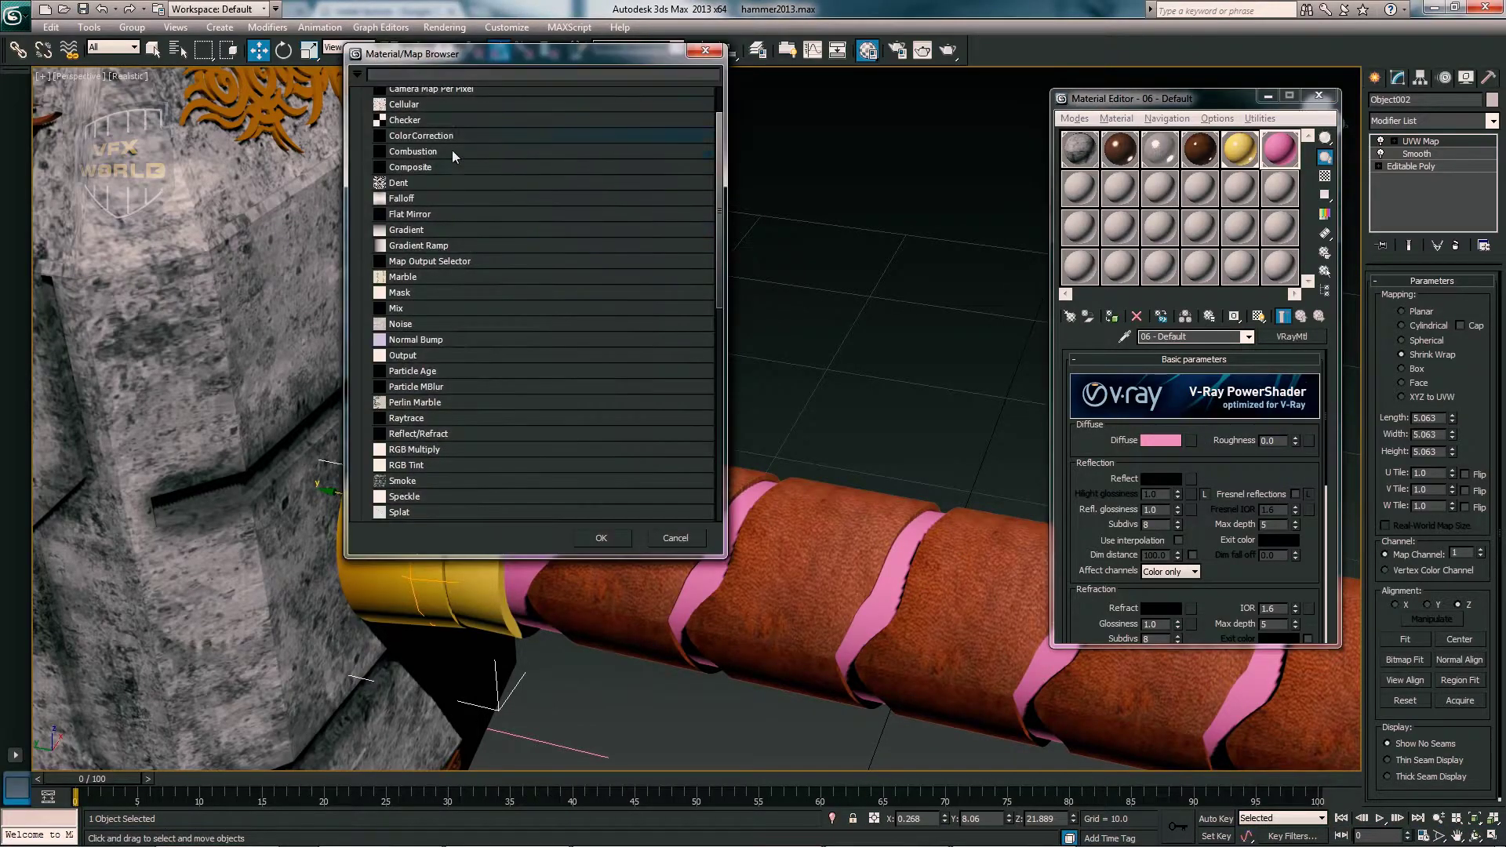
double_click(449, 125)
double_click(1051, 127)
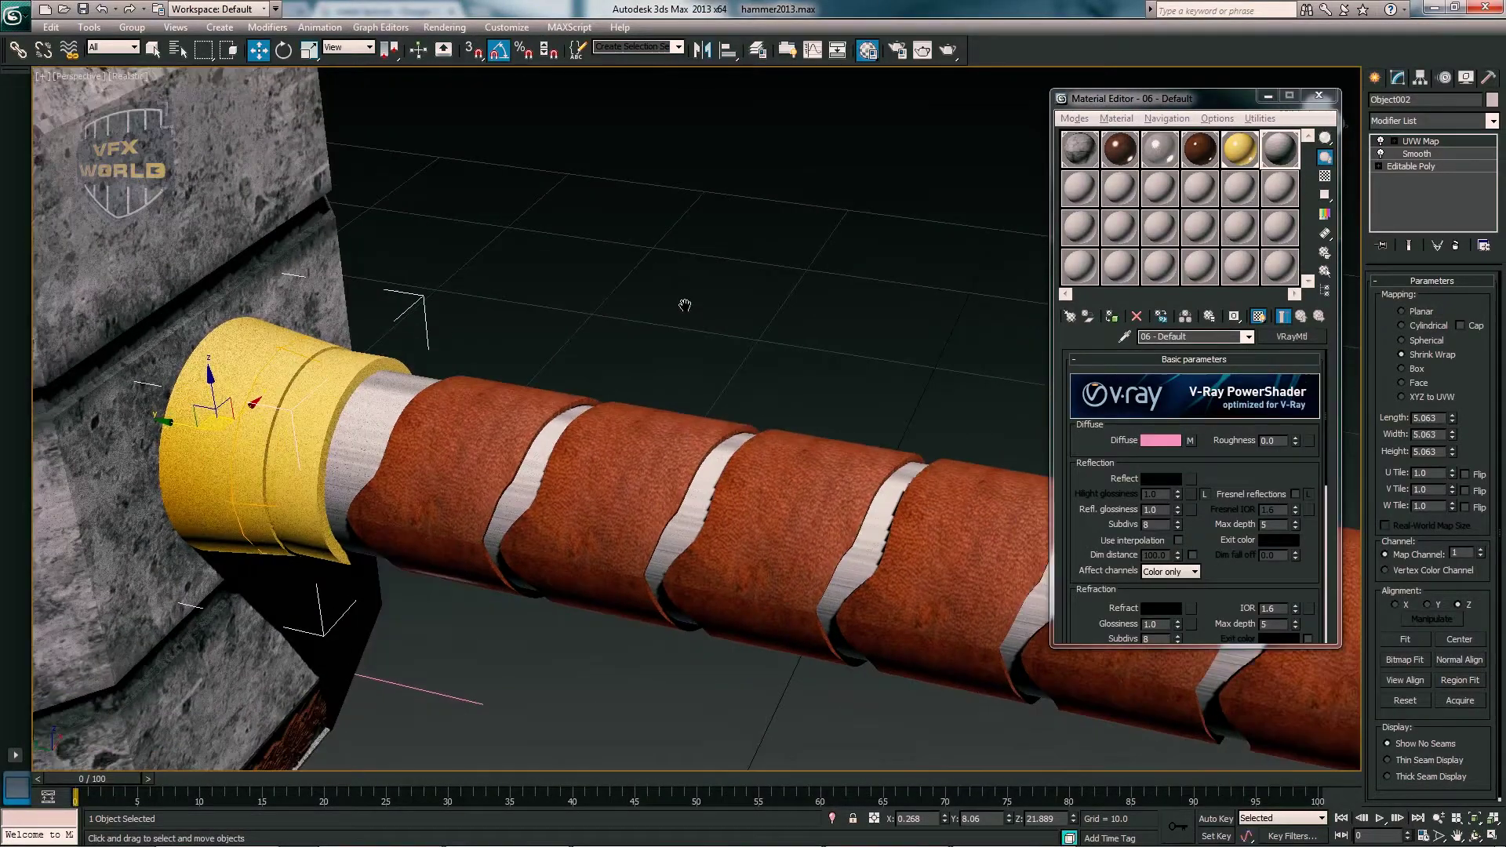
middle_click_drag(685, 305, 687, 382)
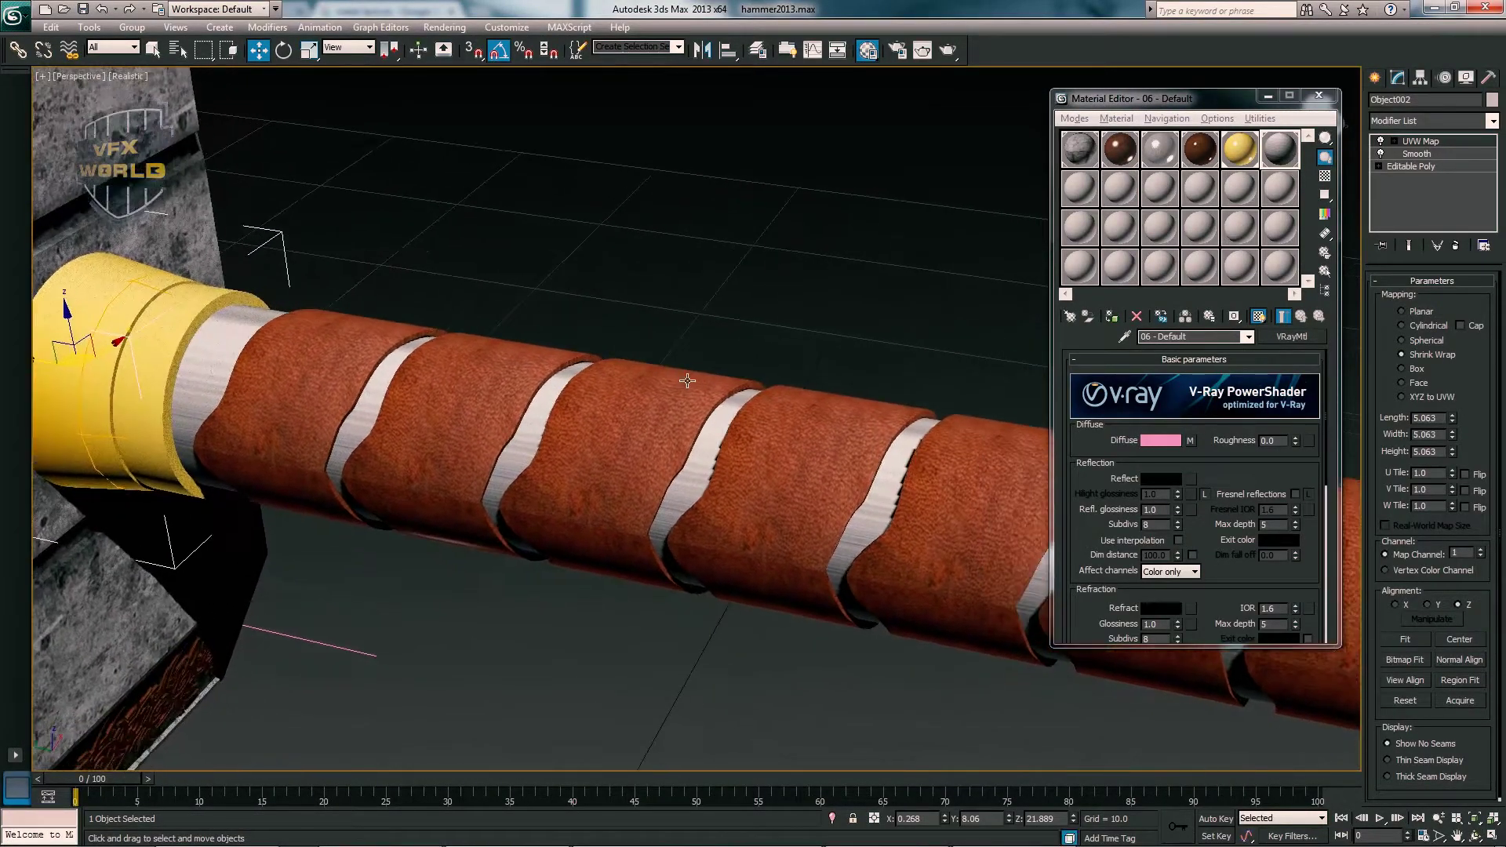
key("z")
key("shift+z")
- Isolate the handle's inner cylinder and give it a Cylindrical UVW Map modifier
left_click(690, 469)
key("alt+q")
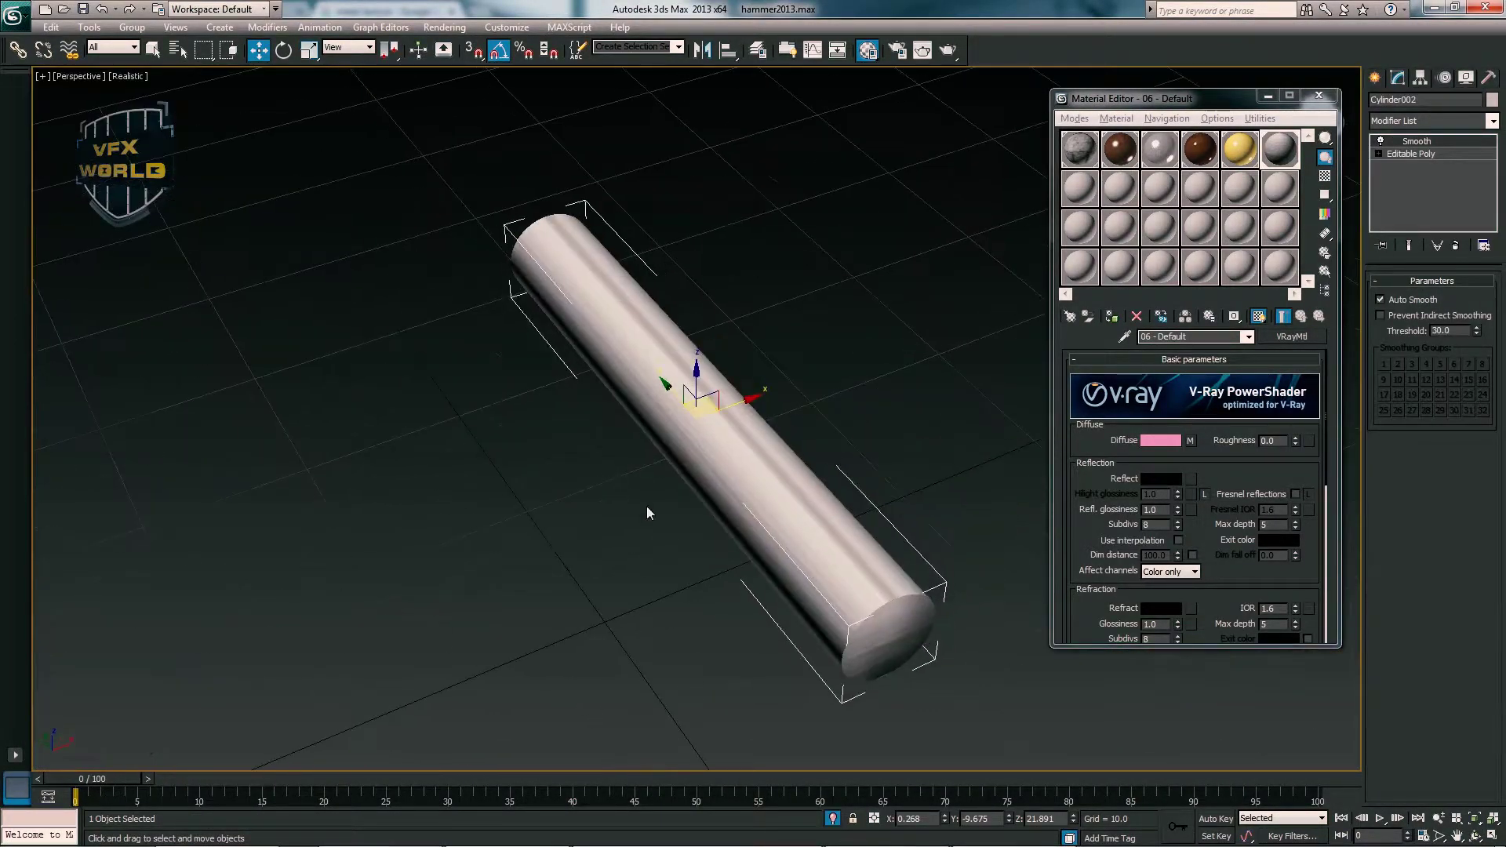
scroll(646, 506, "up", 3)
scroll(647, 506, "down", 3)
left_click(1403, 122)
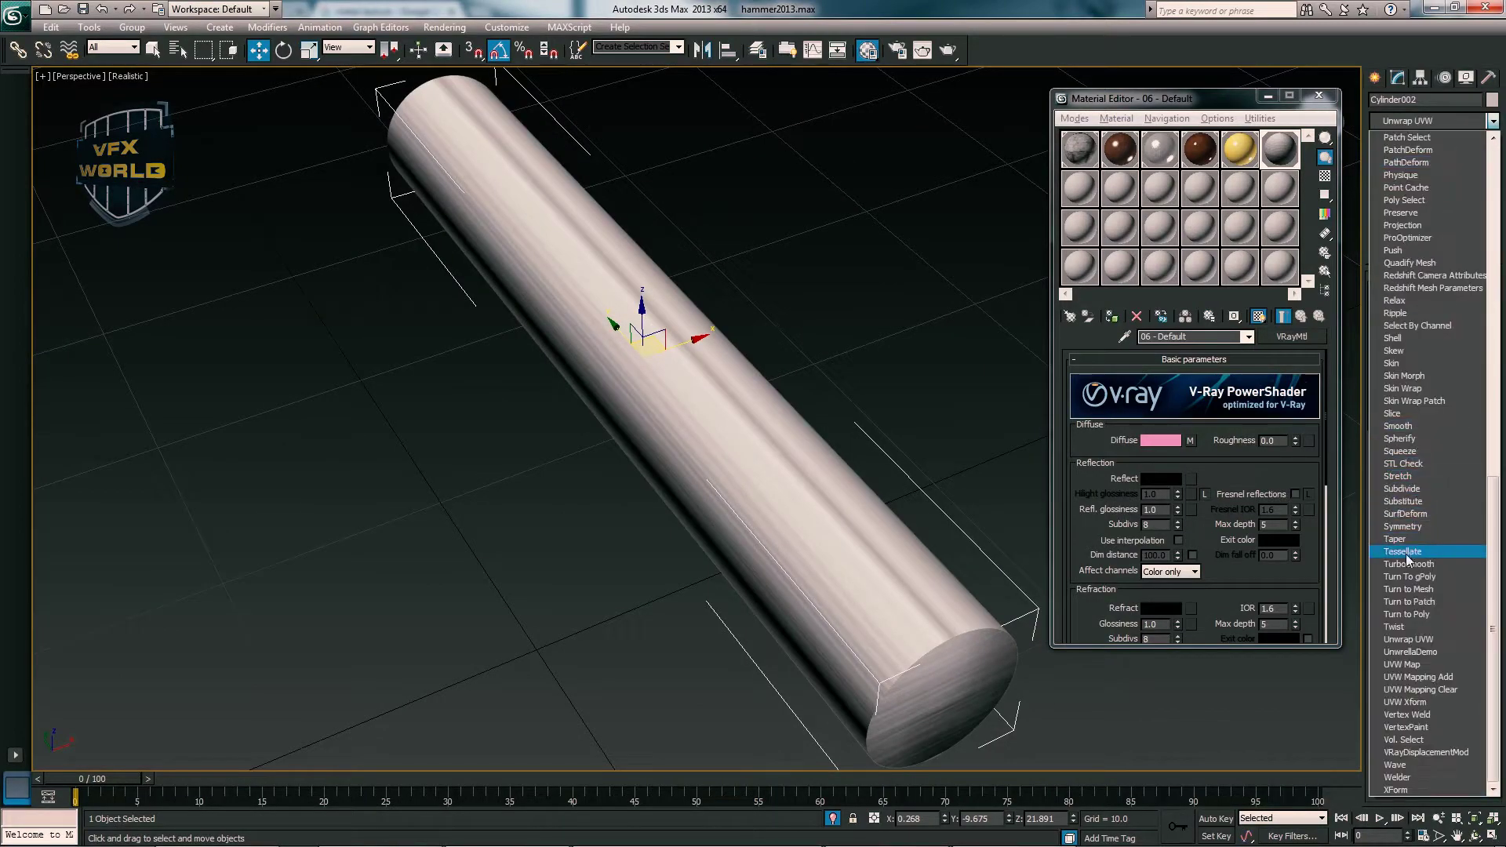
left_click(1404, 671)
mouse_move(863, 471)
middle_mouse_down("alt")
mouse_move(781, 468)
mouse_move(863, 463)
middle_mouse_up("alt")
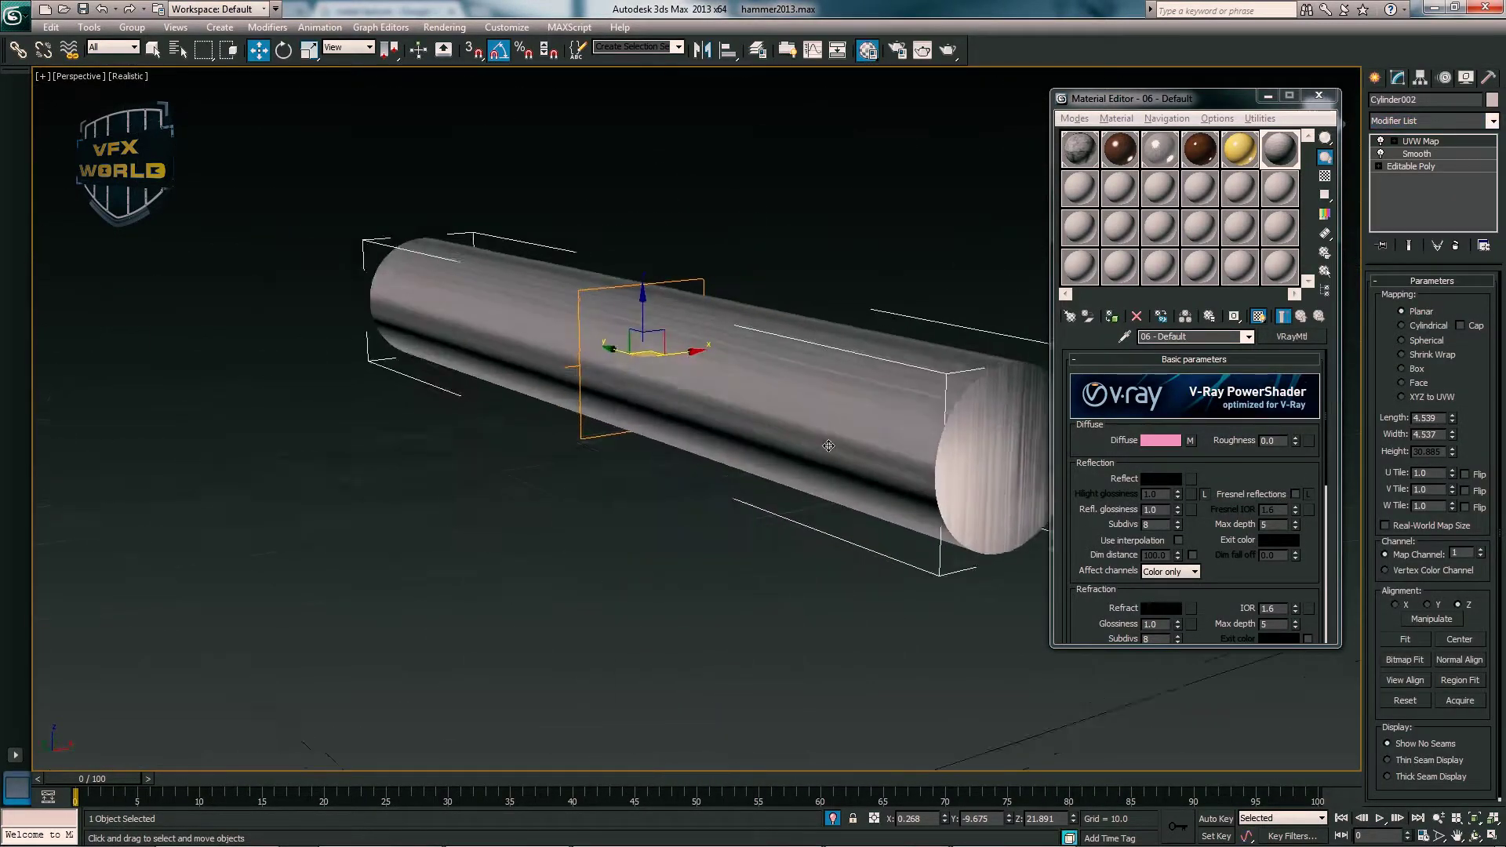
left_click(1402, 325)
middle_click_drag(886, 384, 793, 408, "alt")
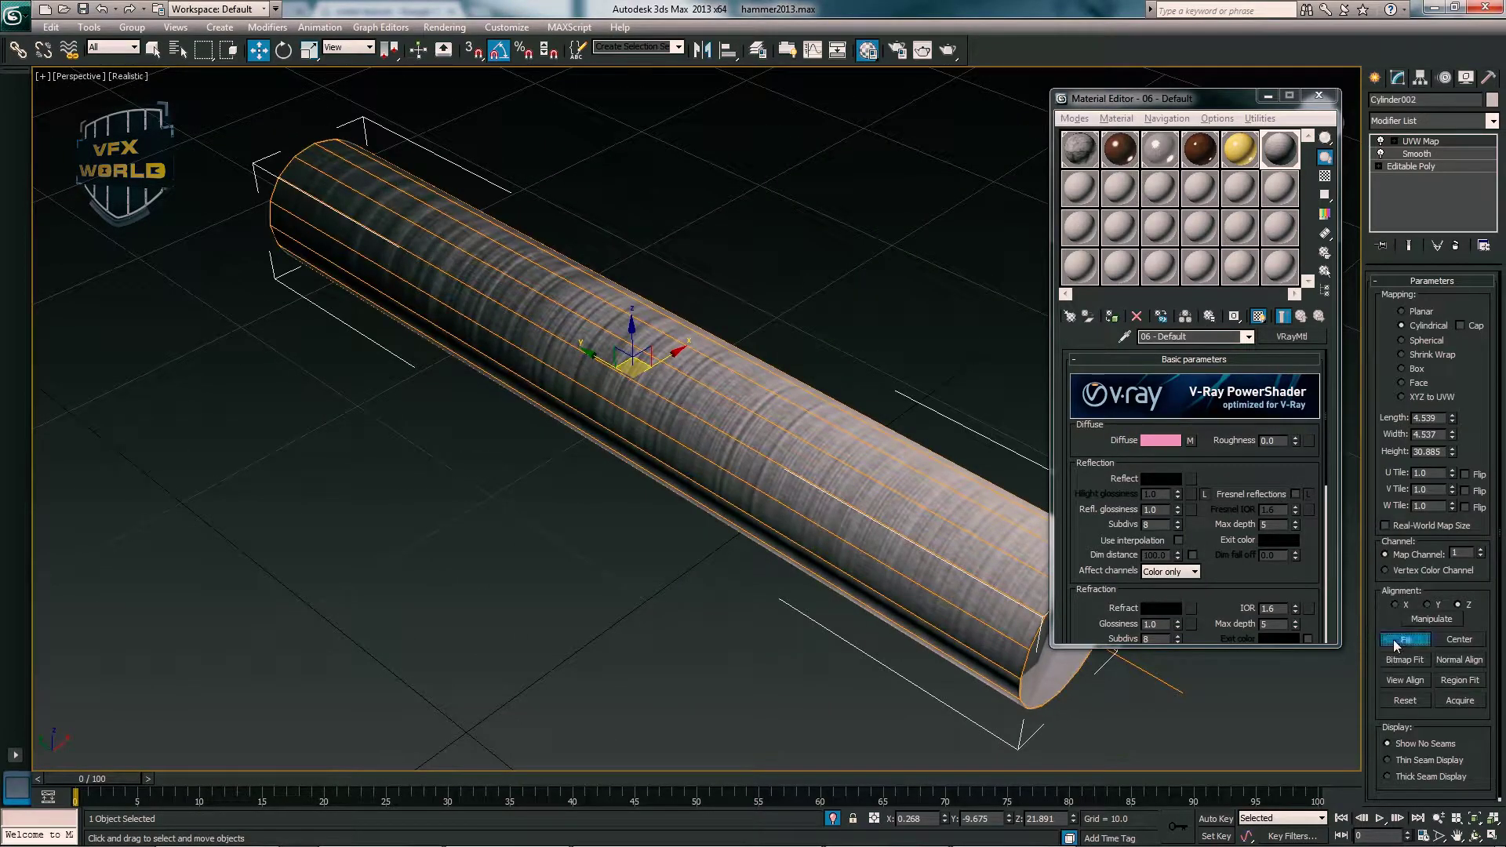
- Experiment with the mapping gizmo size, restoring its height to 30.885, and inspect the texture
mouse_move(1453, 434)
left_mouse_down()
mouse_move(1372, 540)
mouse_move(1458, 411)
mouse_move(1436, 519)
left_mouse_up()
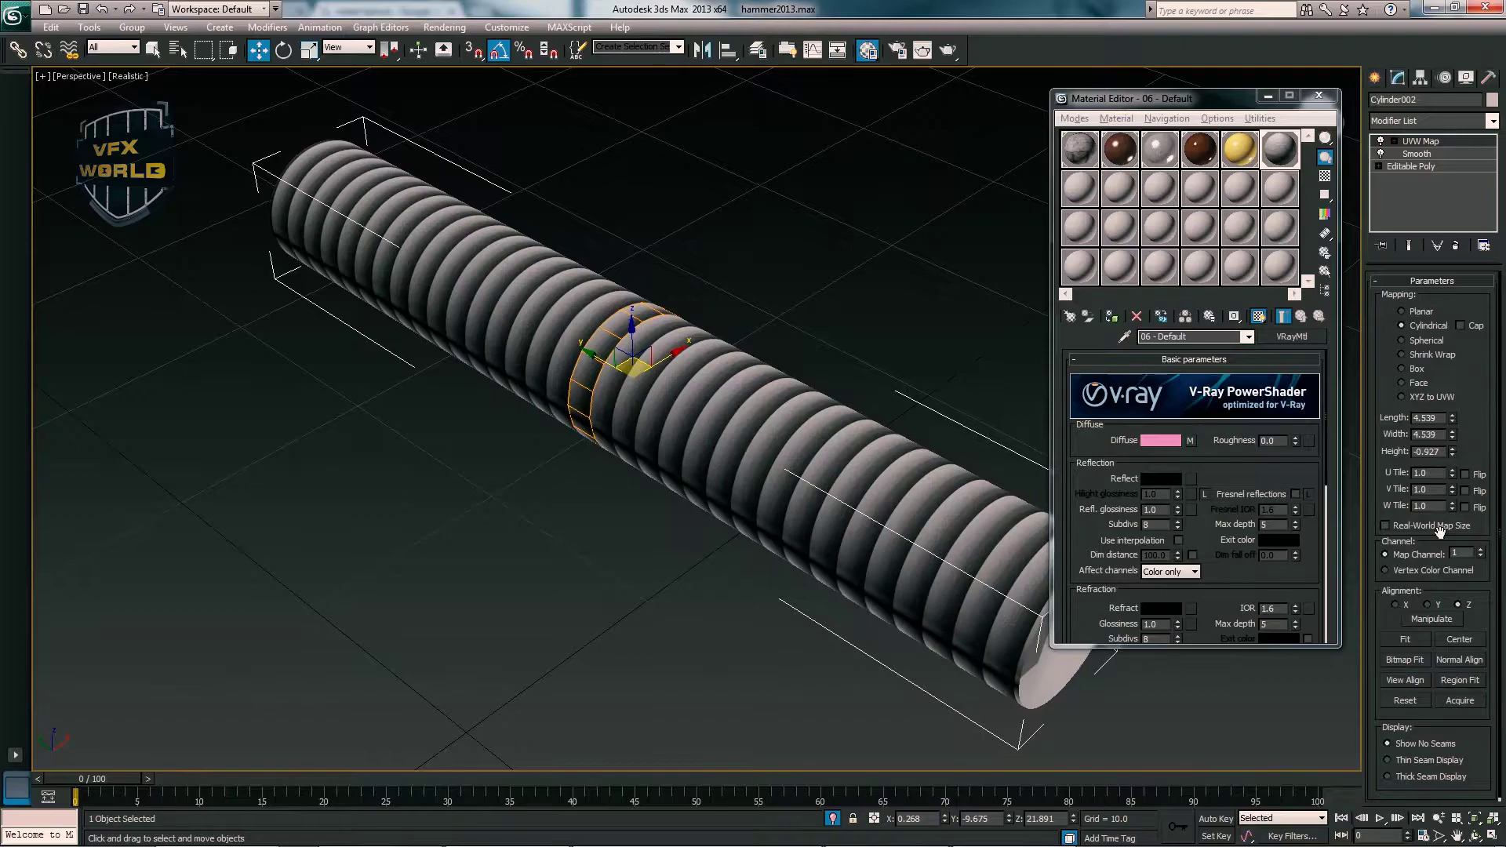
right_click(1437, 517)
left_click(627, 545)
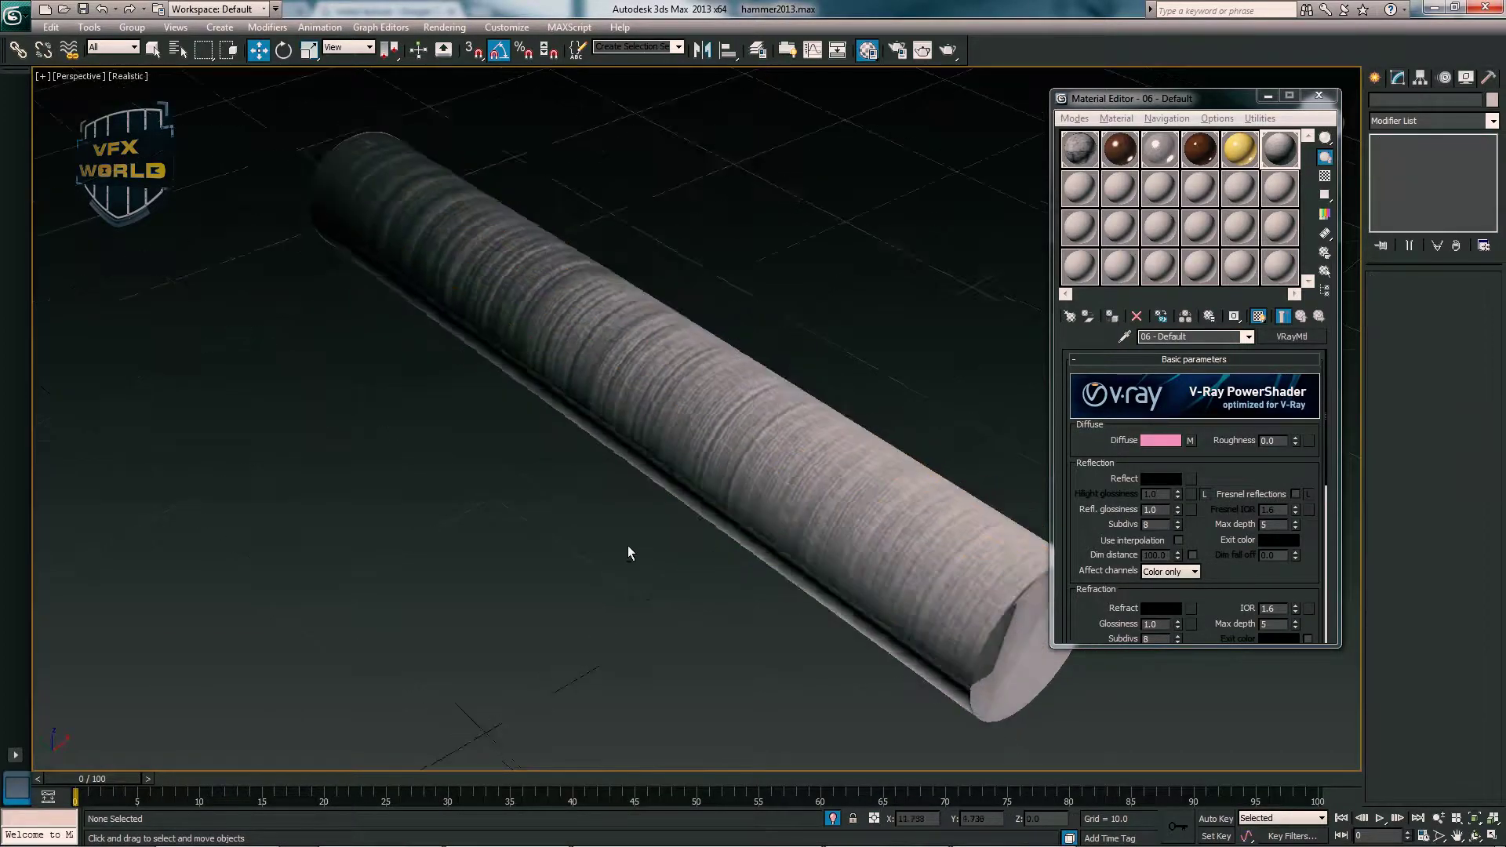
mouse_move(628, 544)
middle_mouse_down("alt")
mouse_move(482, 500)
mouse_move(800, 521)
mouse_move(706, 538)
mouse_move(694, 401)
middle_mouse_up("alt")
left_click(694, 402)
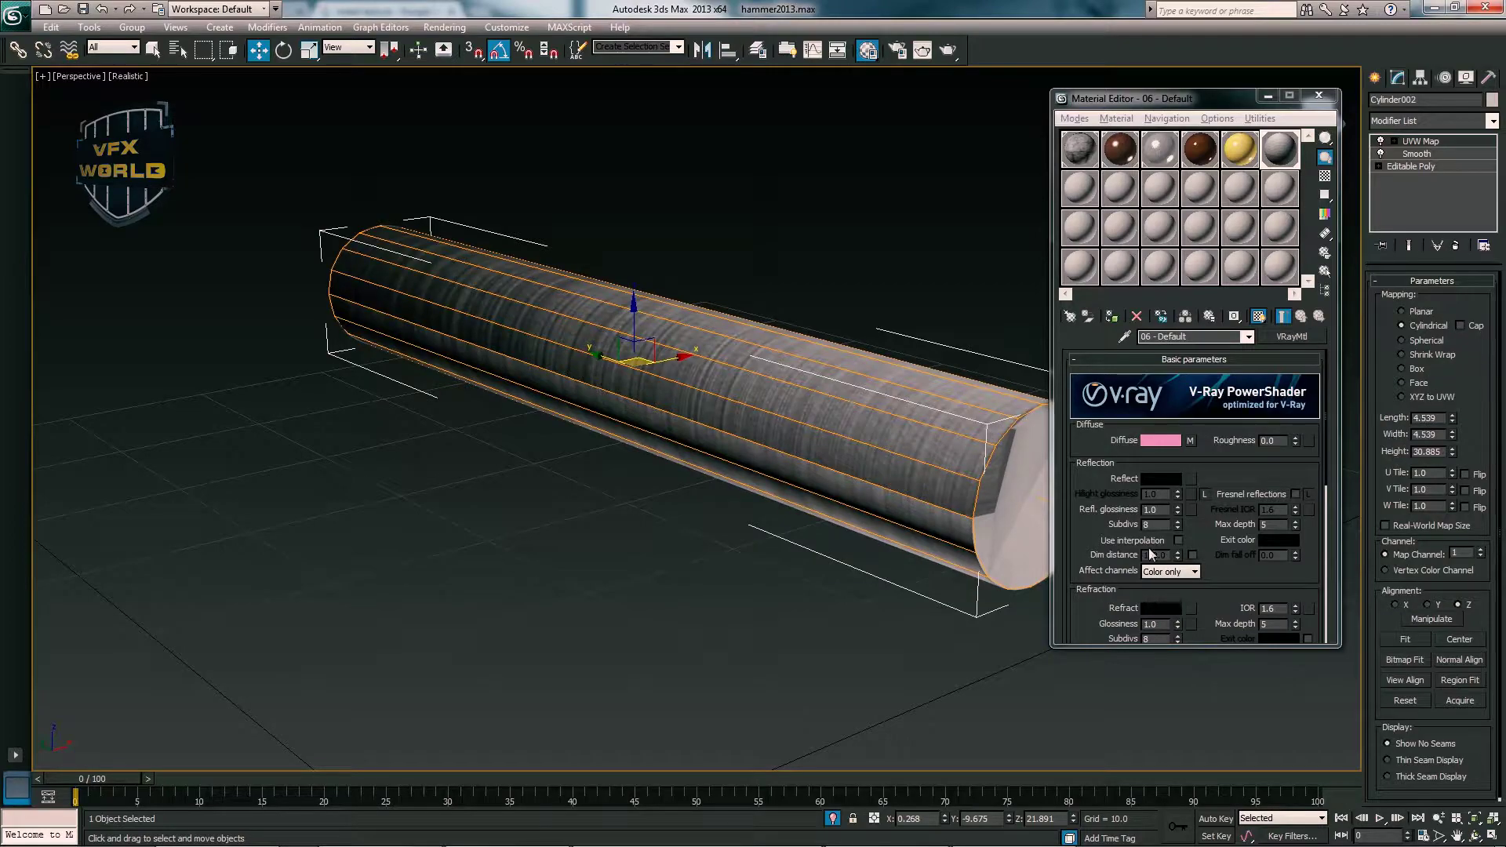
- Set the brushed metal bitmap's U tiling to 1.0 and mirror it in U and V
left_click(1190, 441)
left_click(1204, 435)
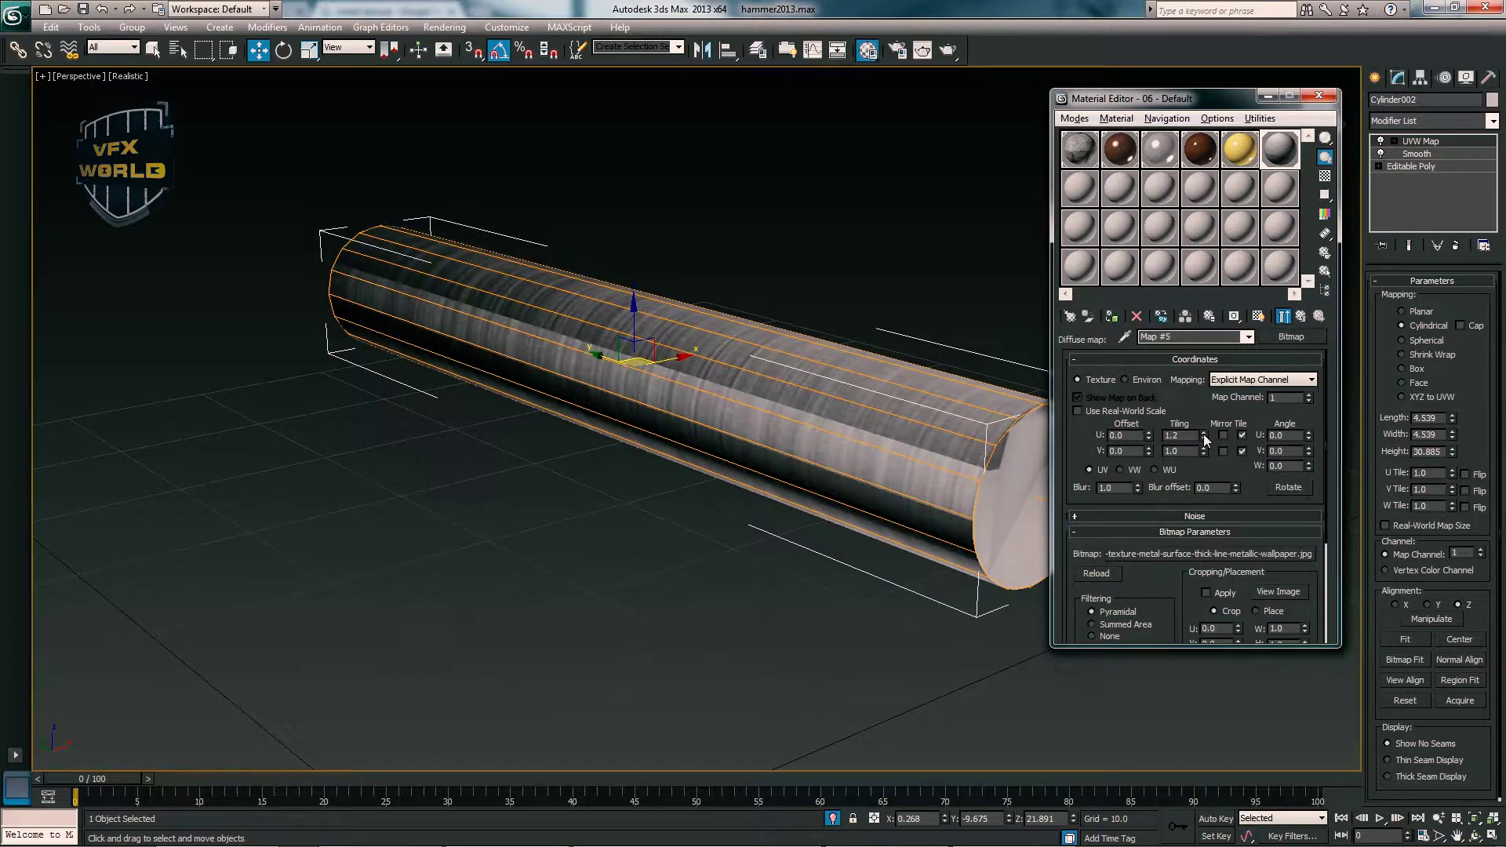
mouse_move(980, 510)
left_mouse_down()
mouse_move(902, 487)
mouse_move(868, 508)
left_mouse_up()
type("1")
key("Return")
middle_click_drag(868, 507, 907, 505, "alt")
left_click(1223, 435)
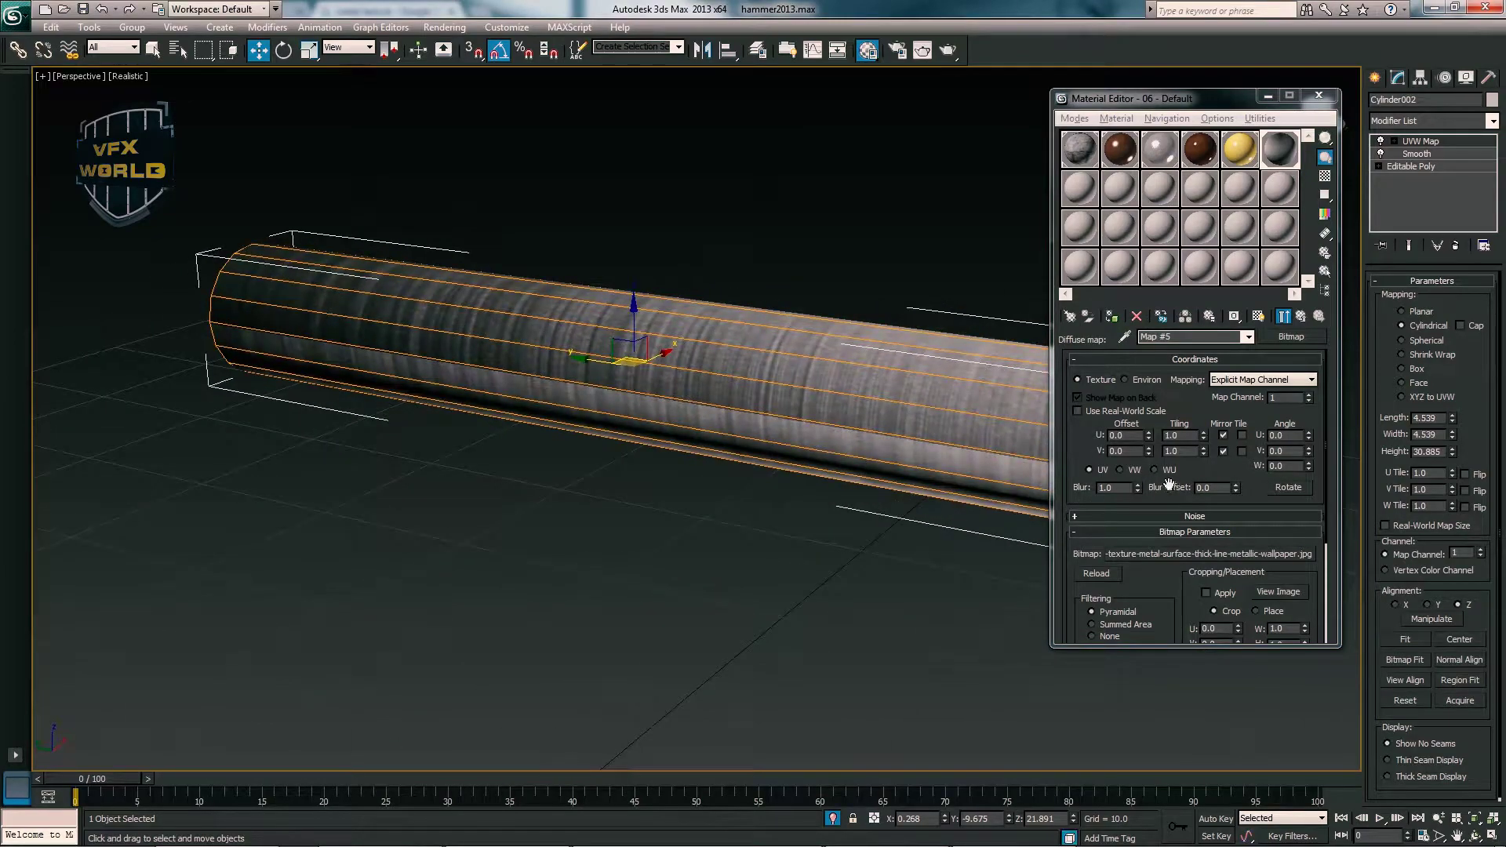
- Shift the texture with a U offset of 0.56 and frame the whole hammer
left_click_drag(1150, 434, 1150, 415)
left_click(878, 524)
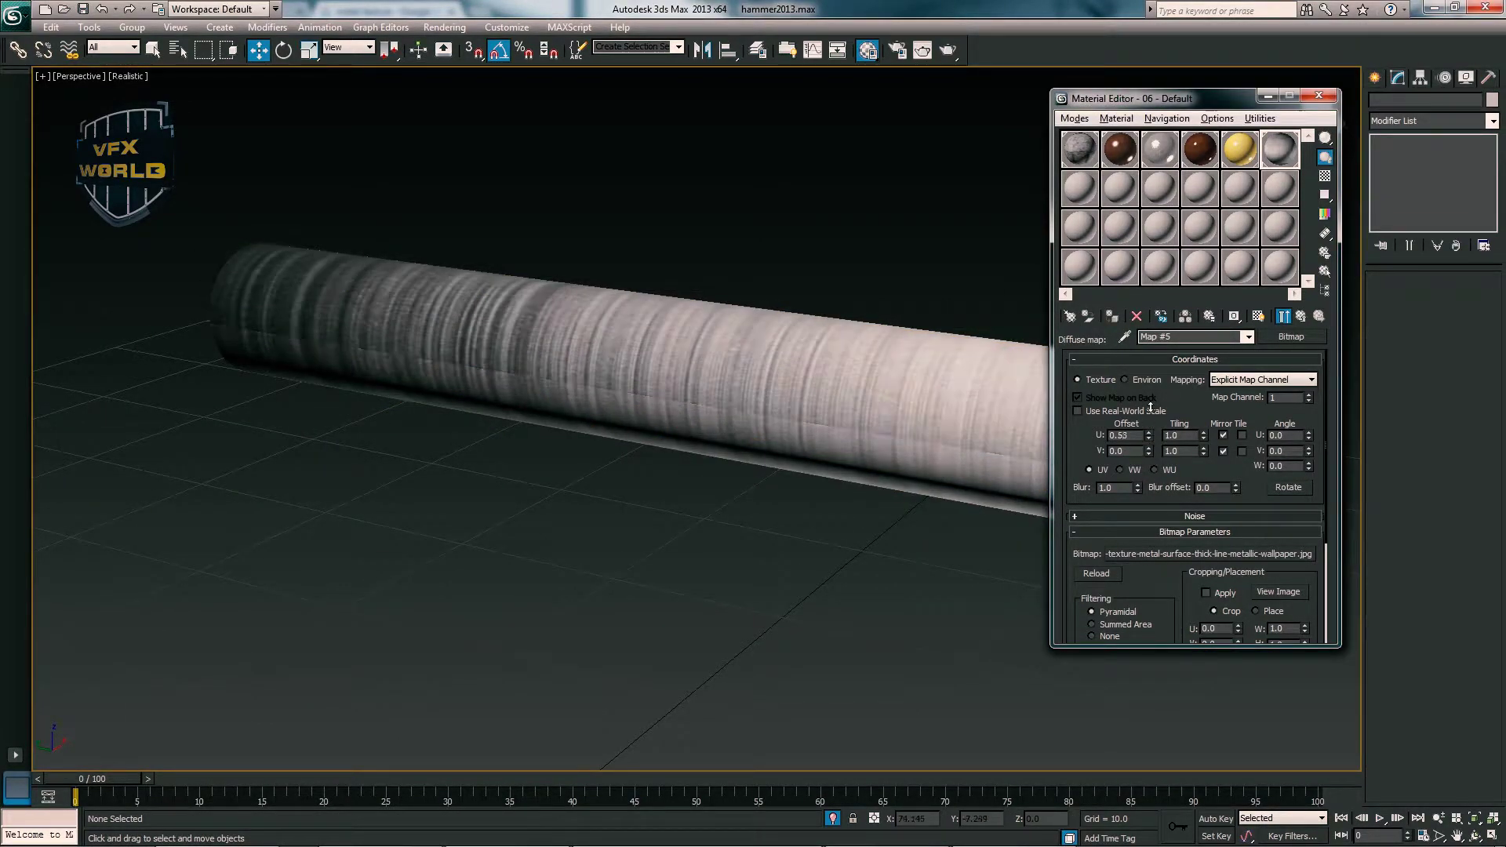
mouse_move(706, 502)
middle_mouse_down("alt")
mouse_move(742, 498)
mouse_move(673, 457)
mouse_move(821, 491)
mouse_move(770, 461)
mouse_move(844, 440)
middle_mouse_up("alt")
scroll(706, 491, "down", 5)
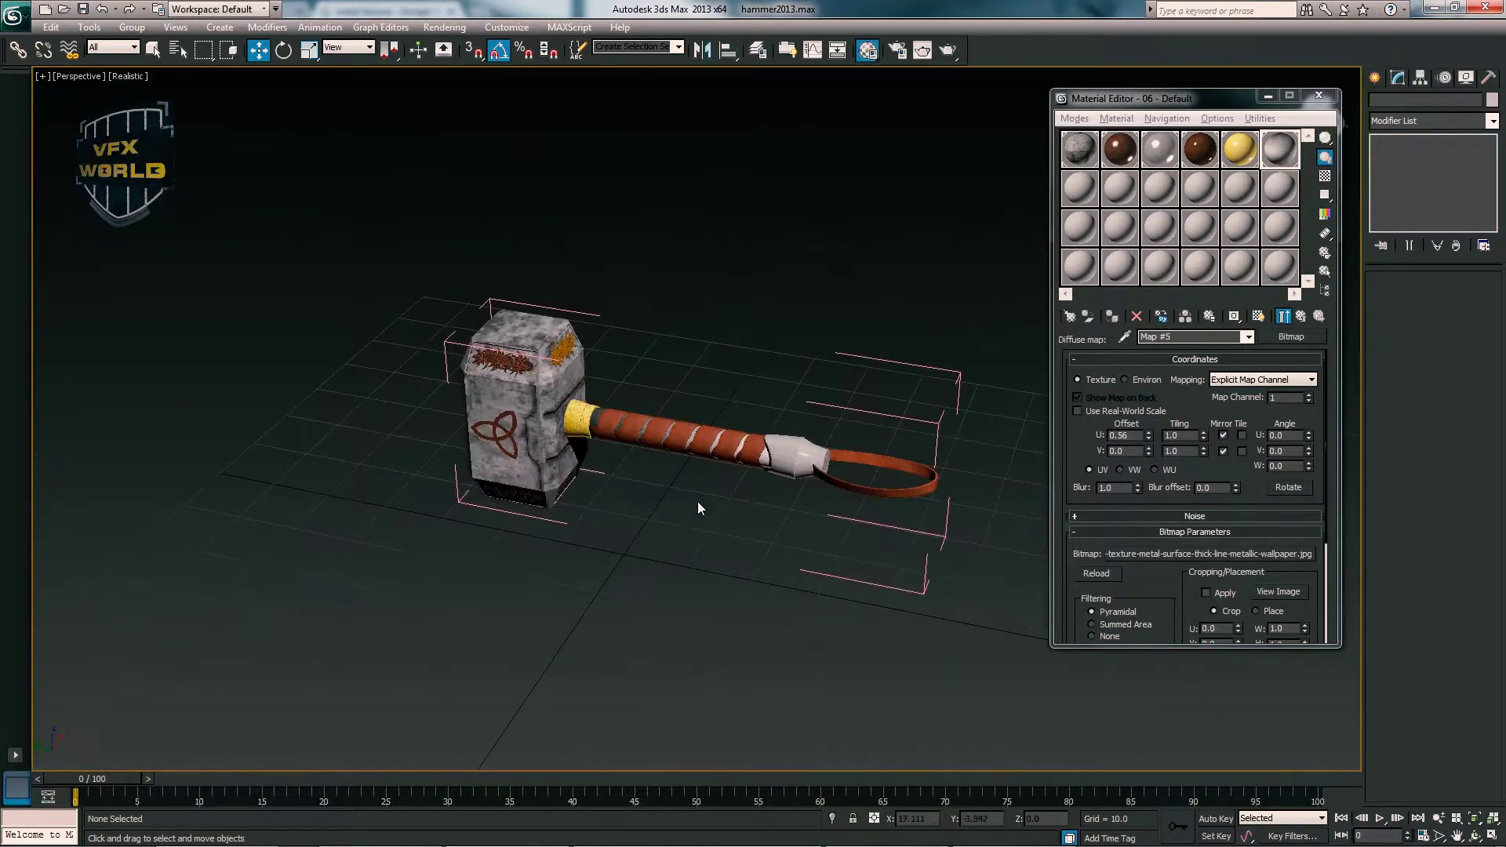
scroll(698, 501, "up", 3)
scroll(735, 459, "up", 3)
middle_click_drag(734, 459, 710, 475)
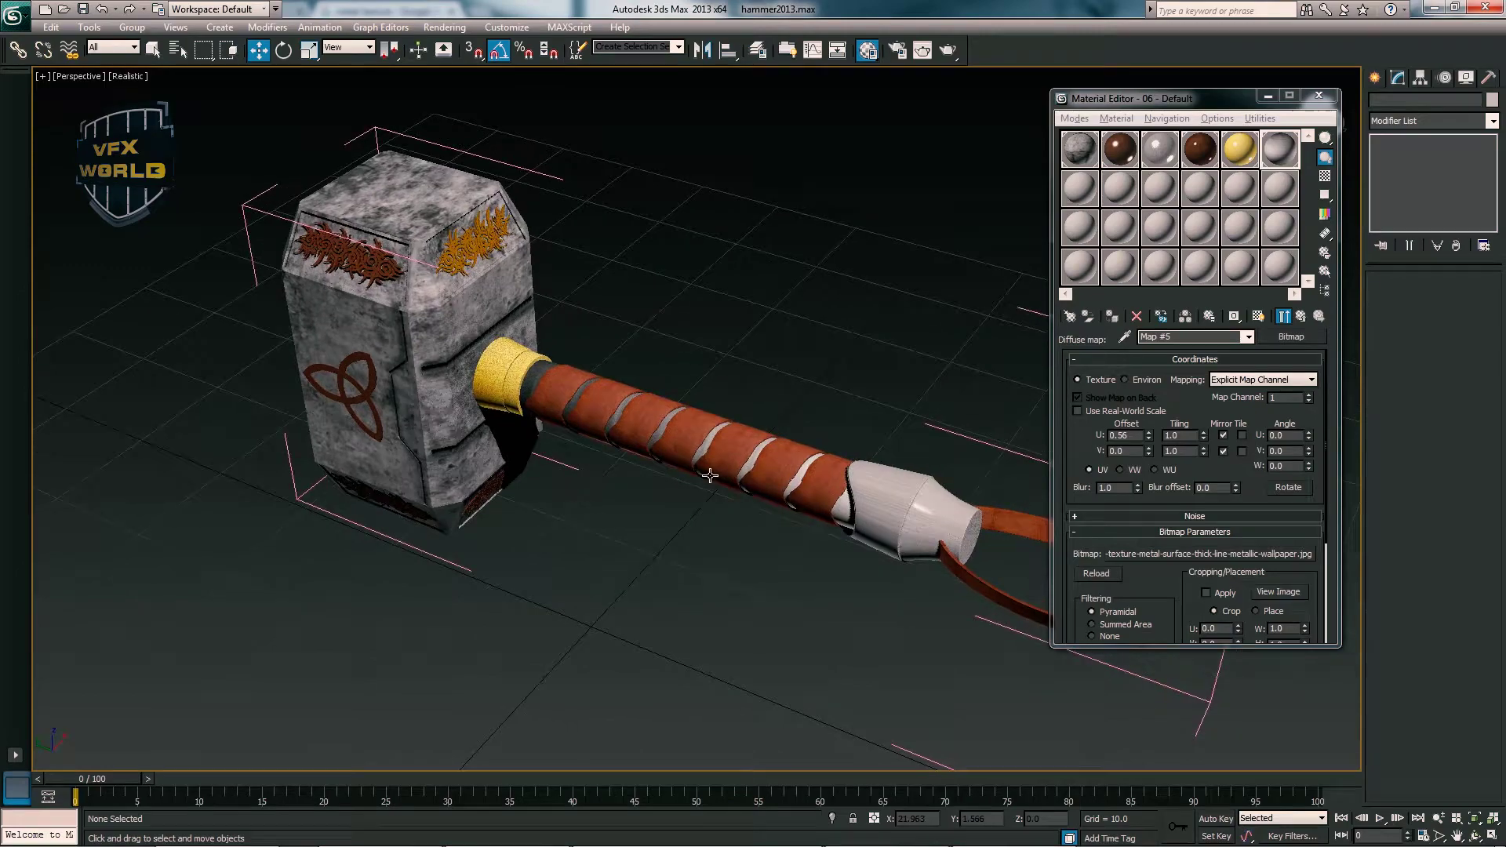
- Give the hammer-head material a grey reflection colour with 0.88 reflection glossiness
double_click(1272, 158)
left_click(1283, 316)
left_click(1161, 478)
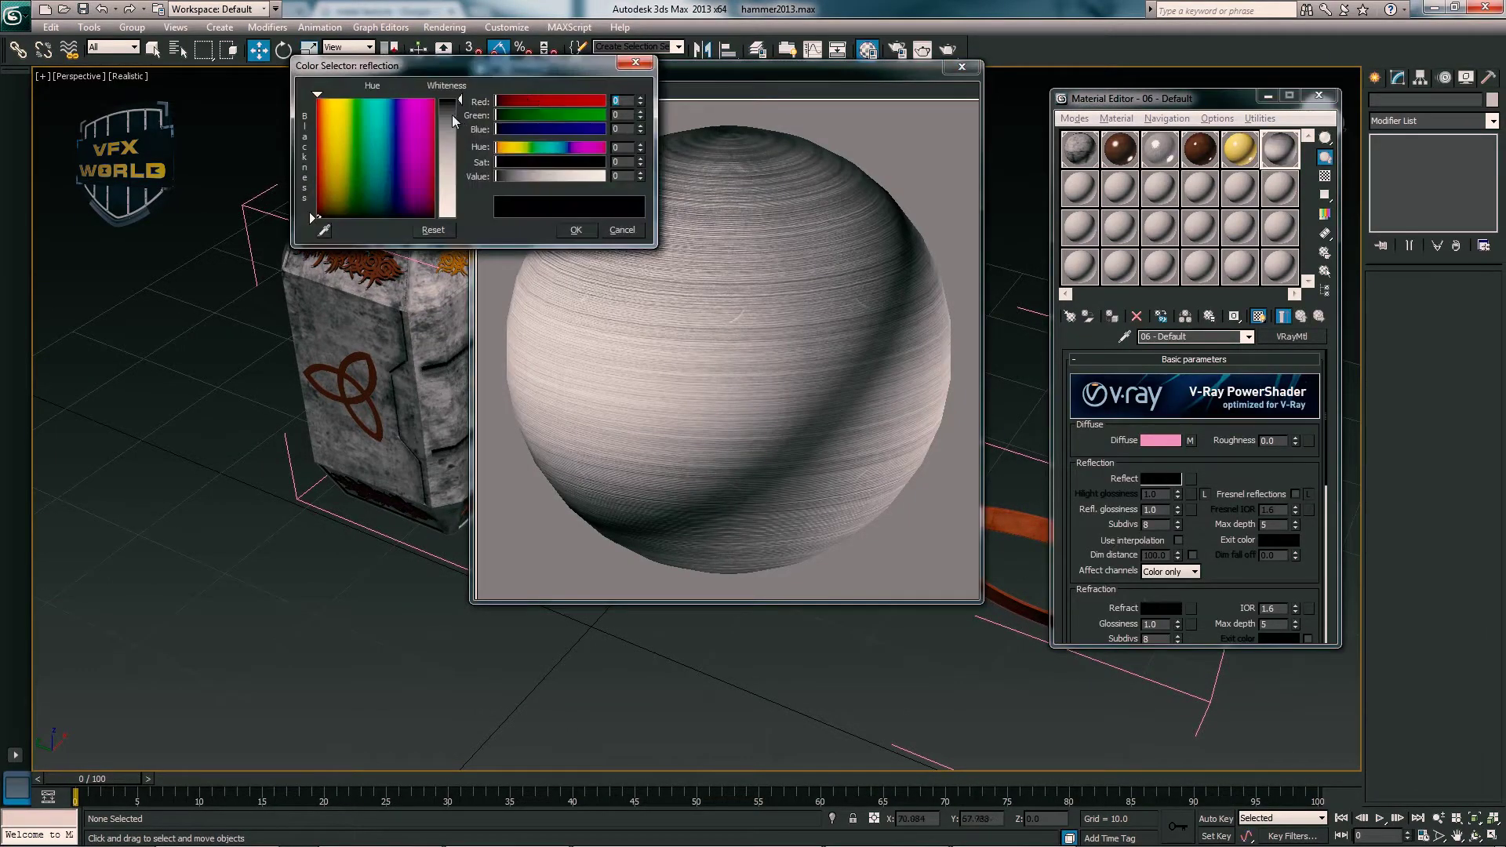
left_click_drag(453, 120, 453, 149)
left_click(576, 229)
left_click_drag(1177, 510, 1226, 171)
- Copy the head material's diffuse texture into its Bump slot
left_click(1174, 590)
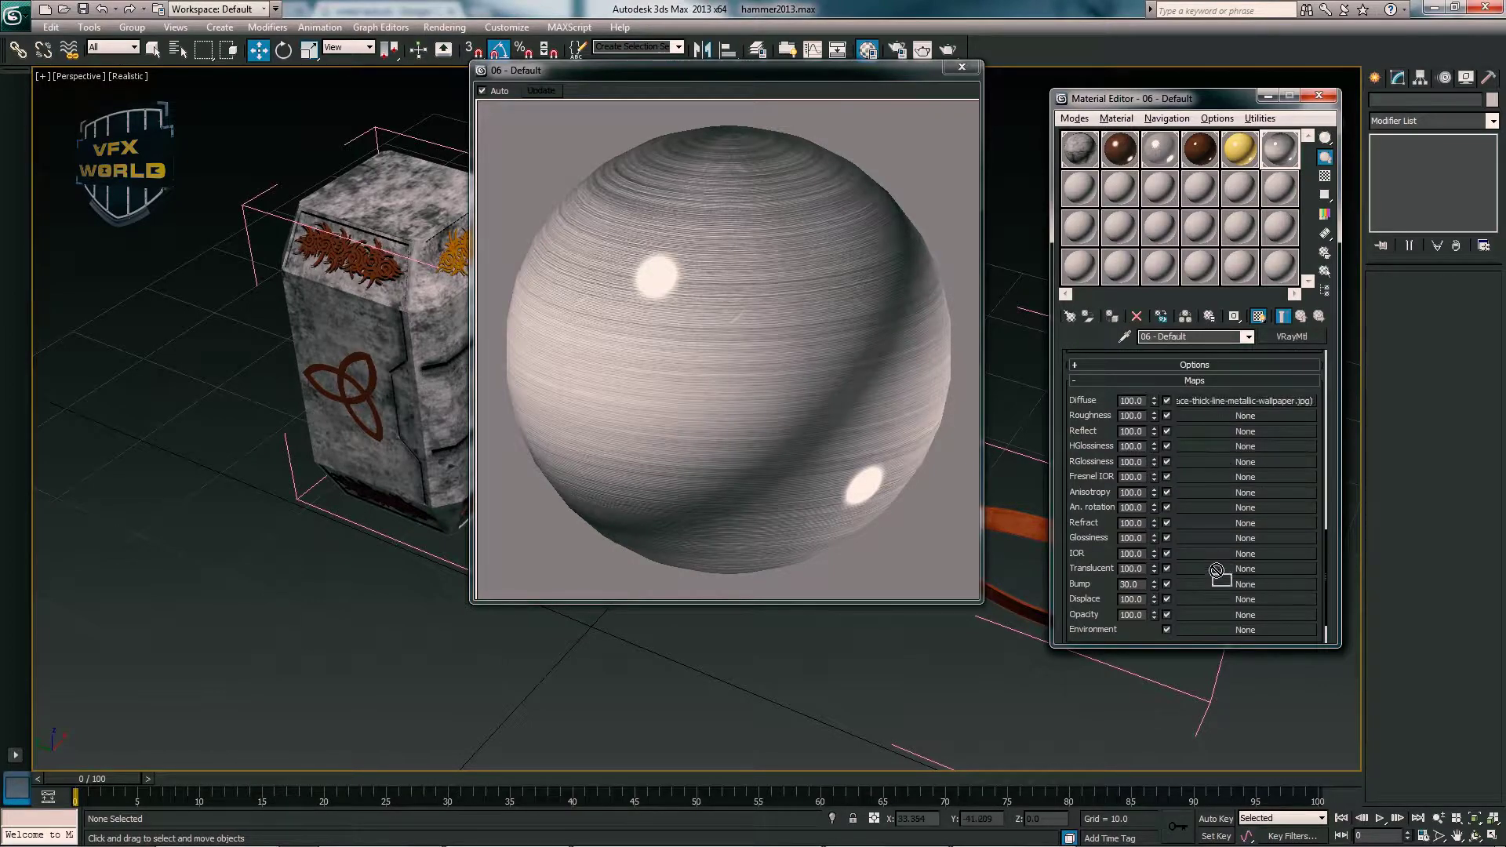
left_click_drag(1217, 570, 1220, 584)
left_click(1159, 421)
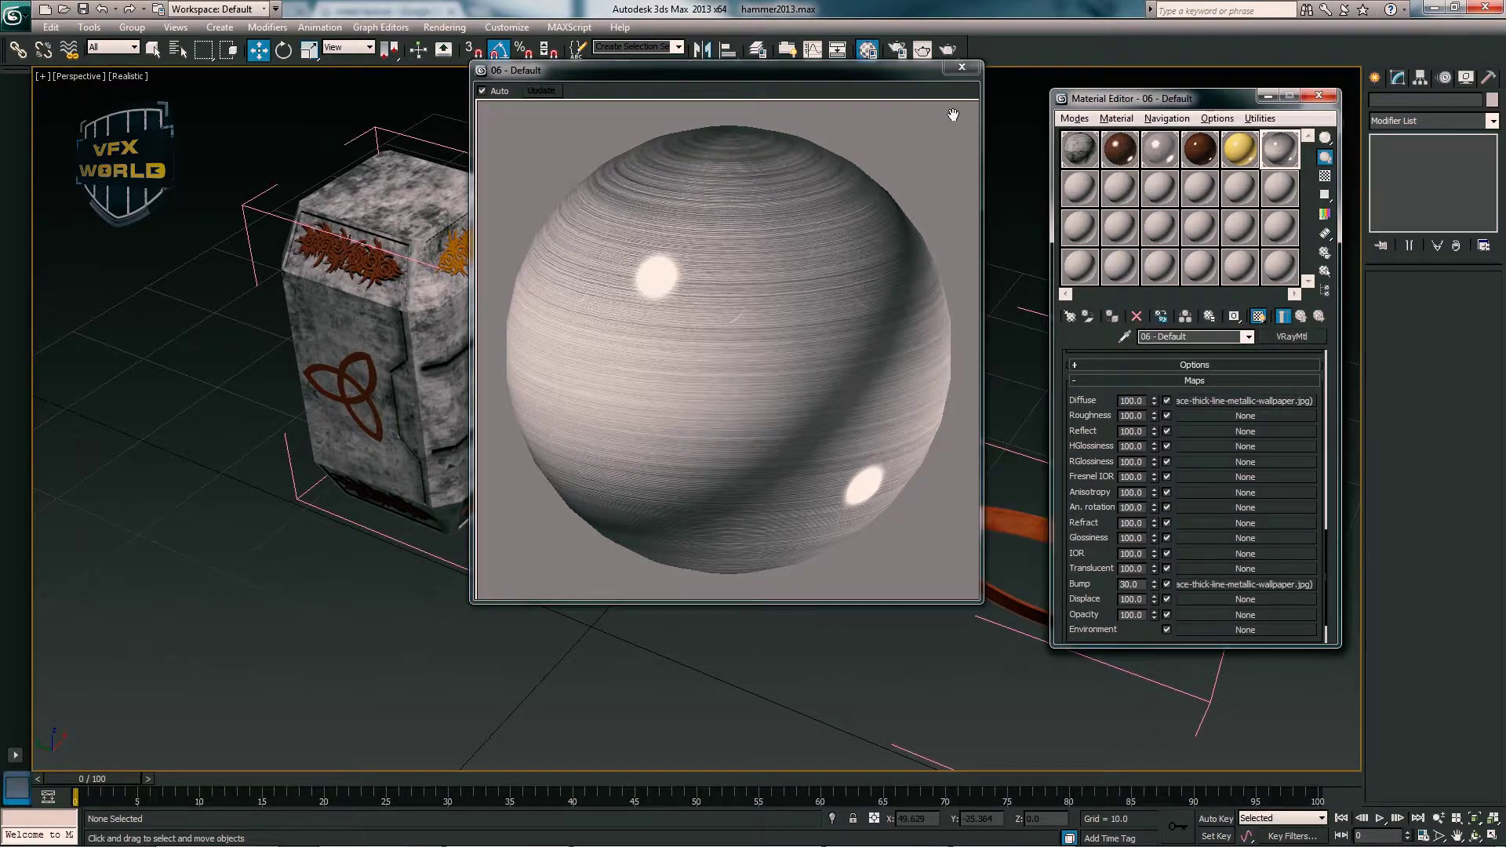
left_click(962, 66)
- Set a grey reflection colour on the 07 - Default stone material
double_click(1079, 149)
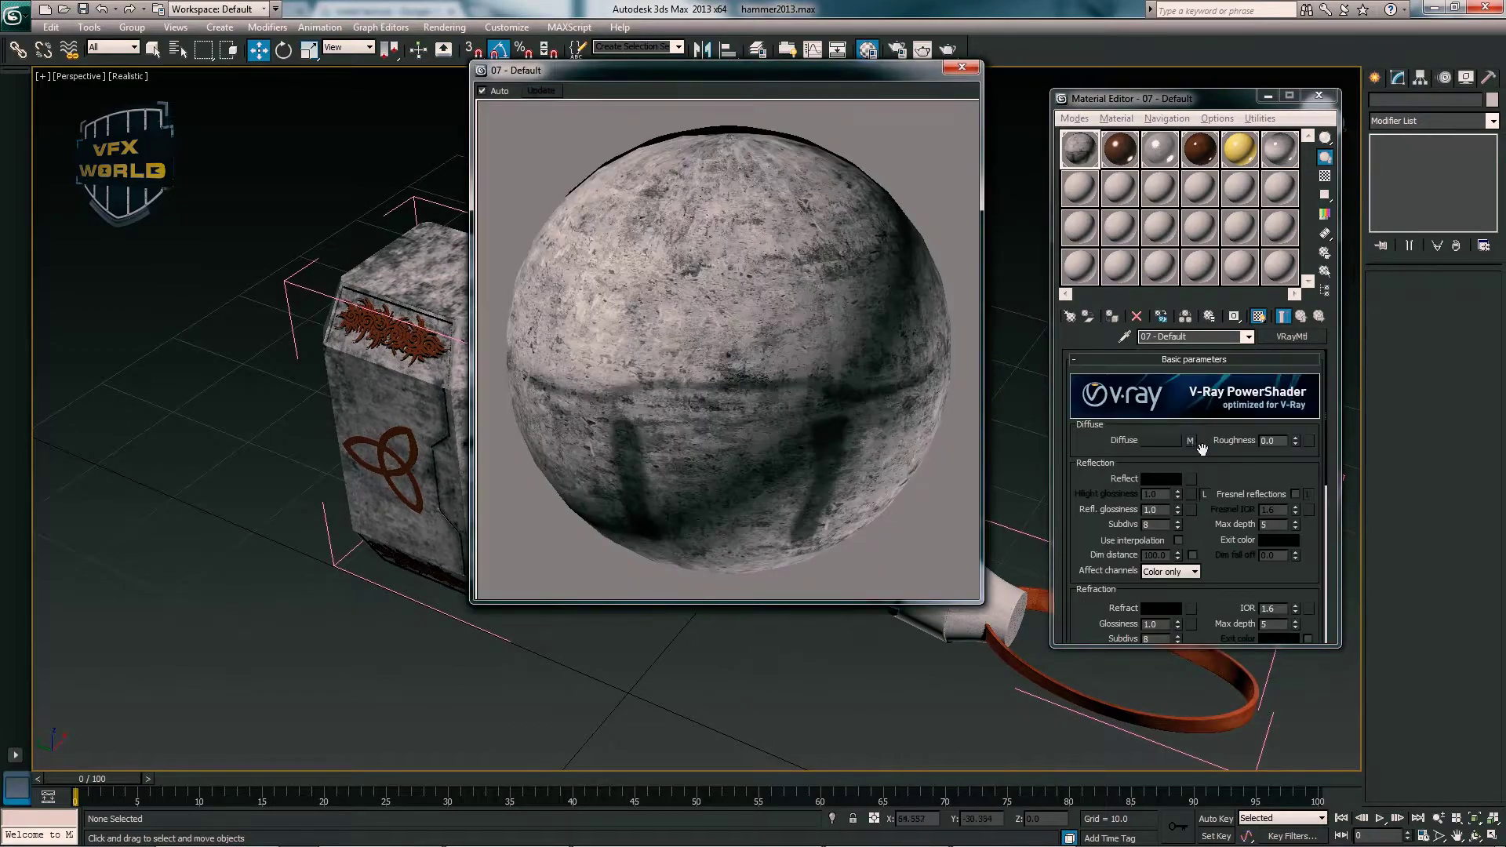
left_click(1161, 479)
left_click_drag(426, 104, 426, 157)
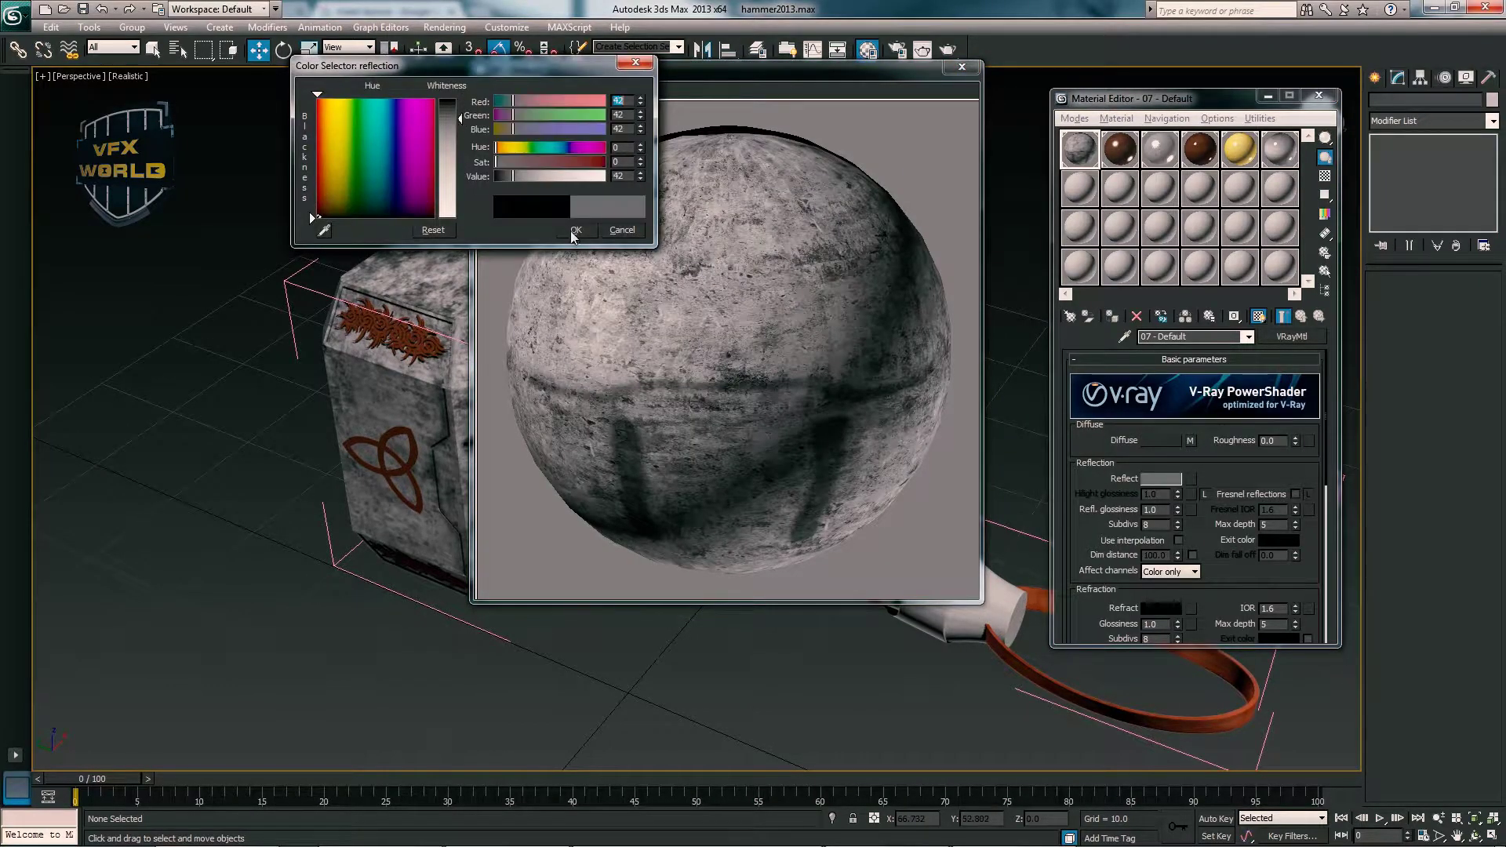
left_click(575, 237)
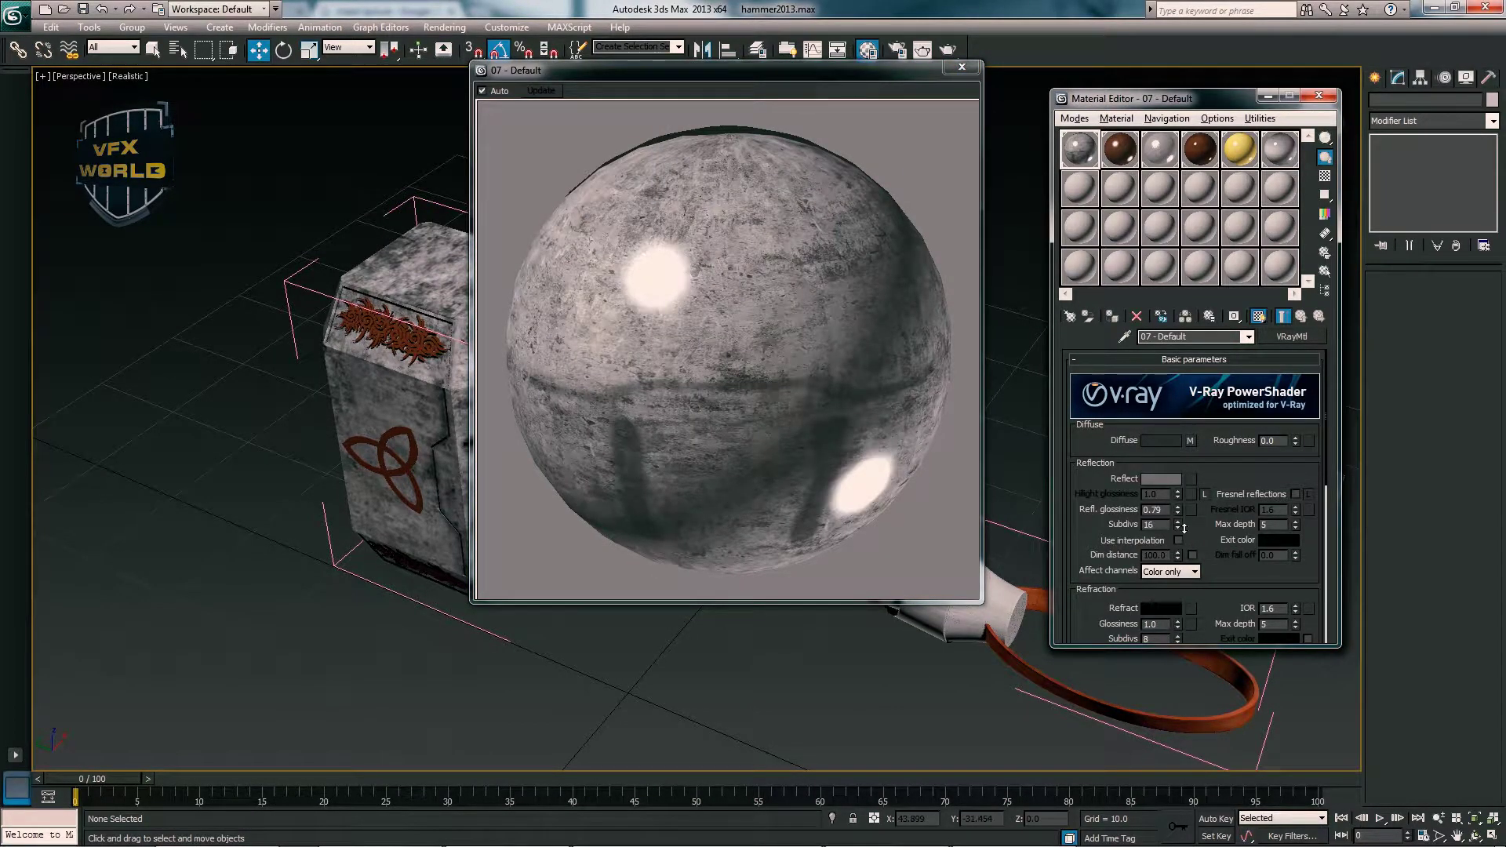
scroll(1188, 571, "down", 10)
- Copy the uv mAP.jpg texture into the stone material's Bump slot and close the preview
left_click(1194, 587)
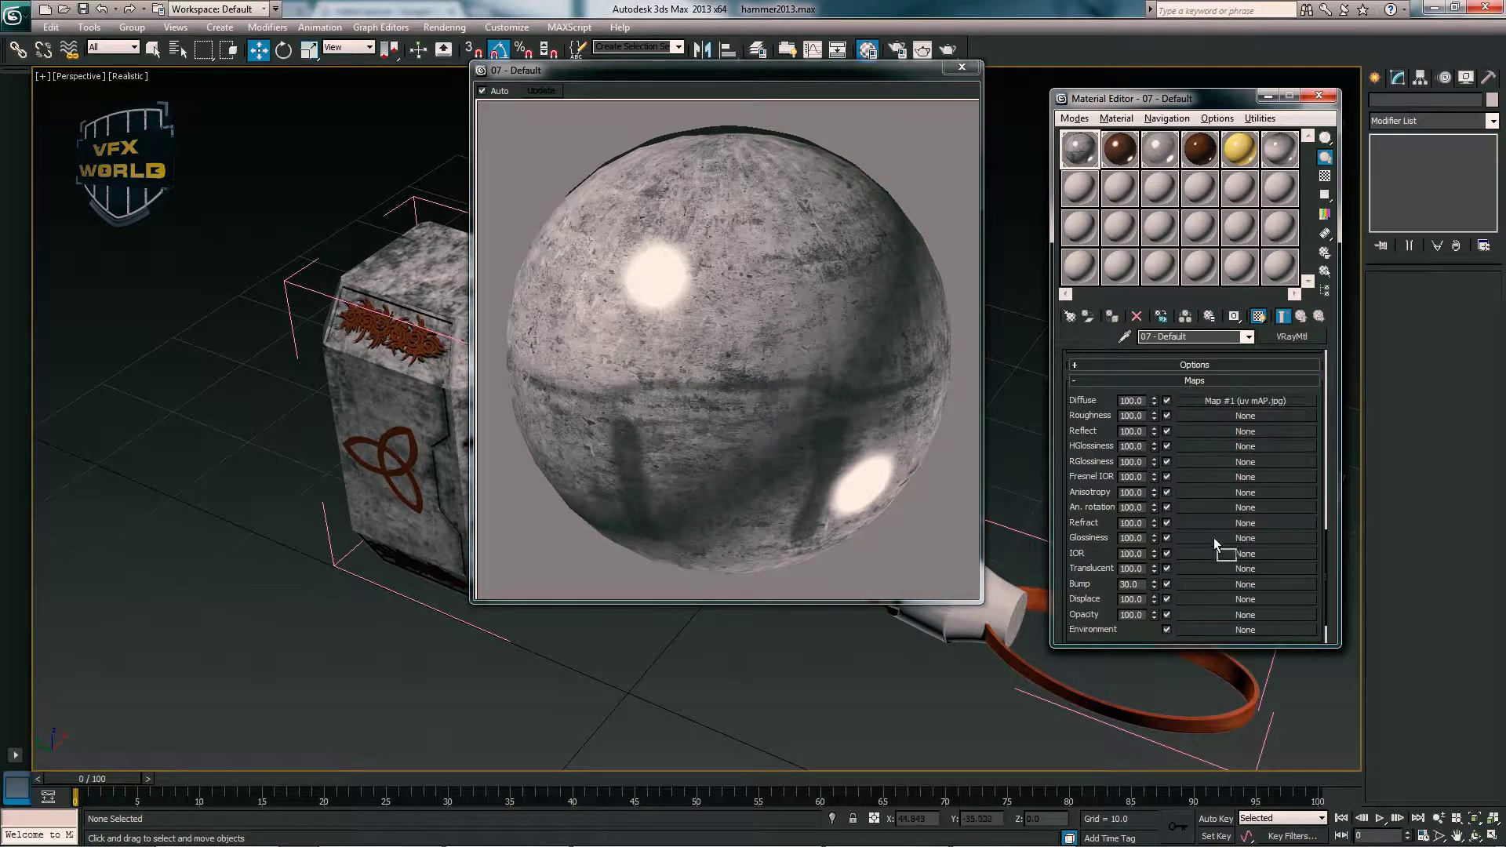
left_click_drag(1232, 400, 1231, 584)
left_click(1166, 420)
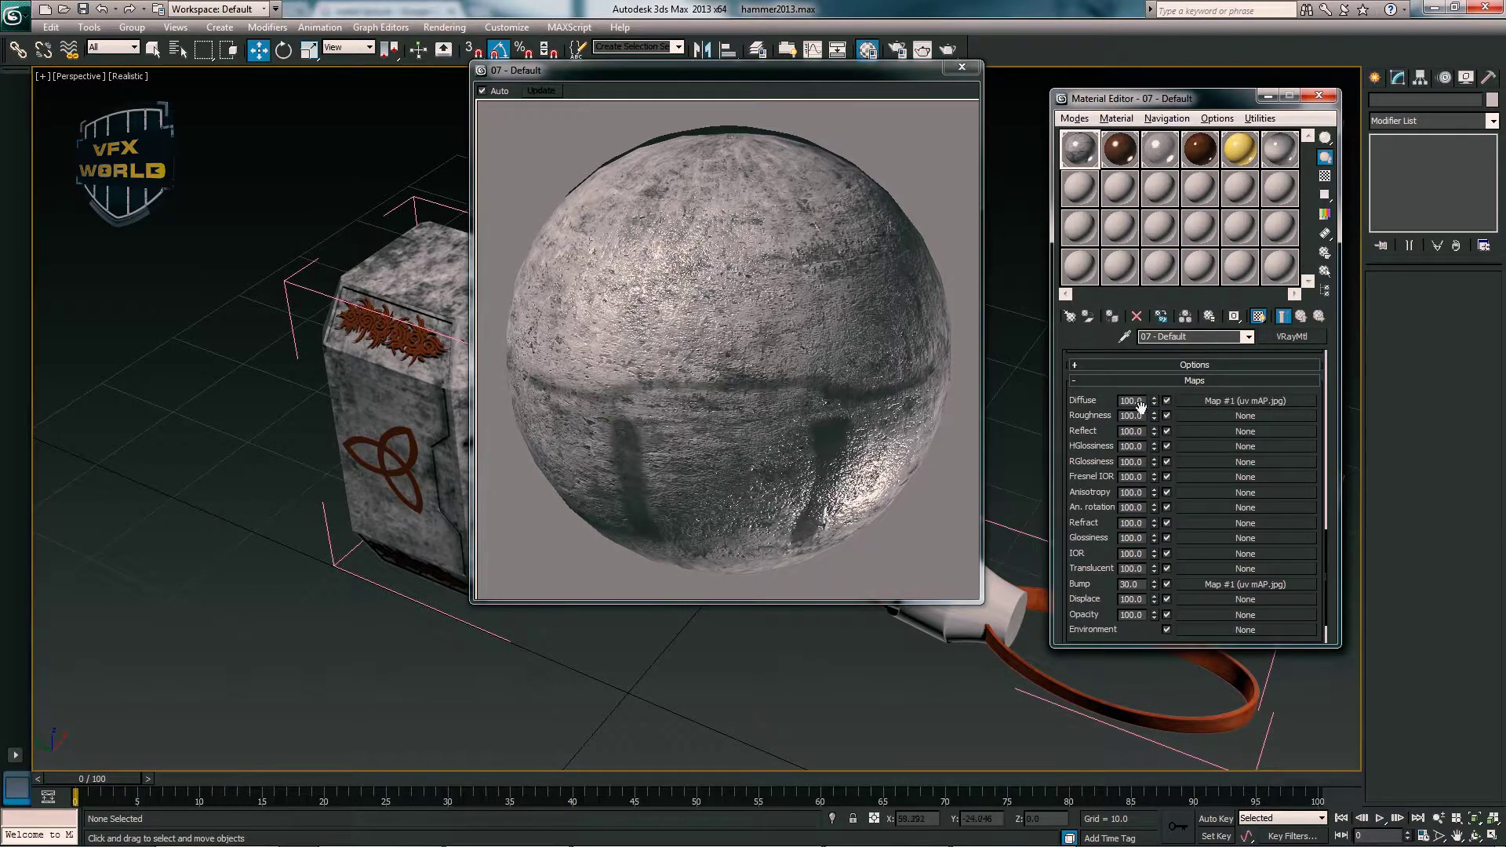
scroll(1097, 434, "up", 5)
scroll(1106, 376, "up", 5)
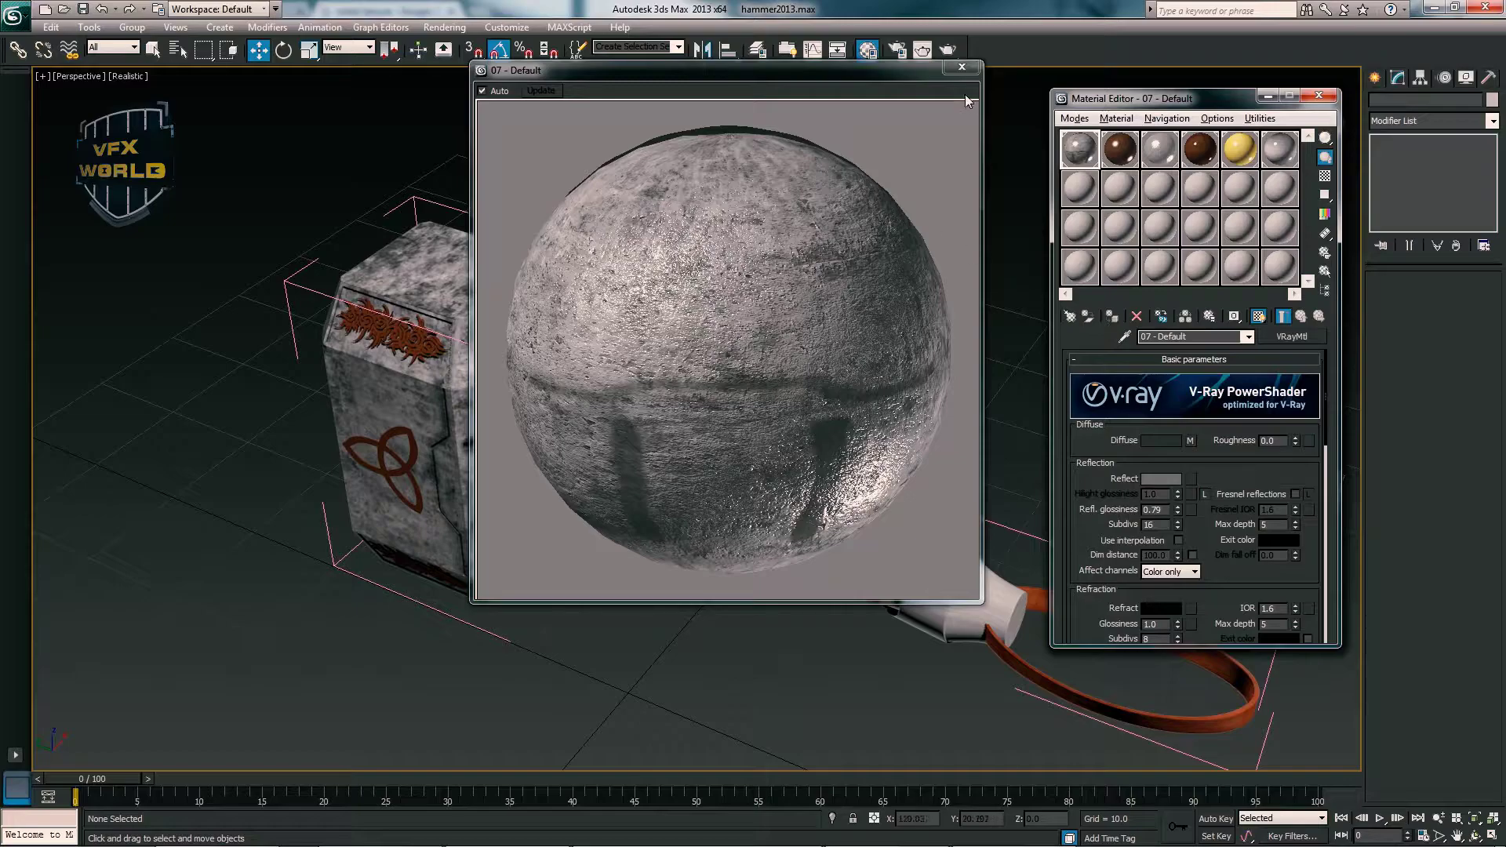
left_click(962, 67)
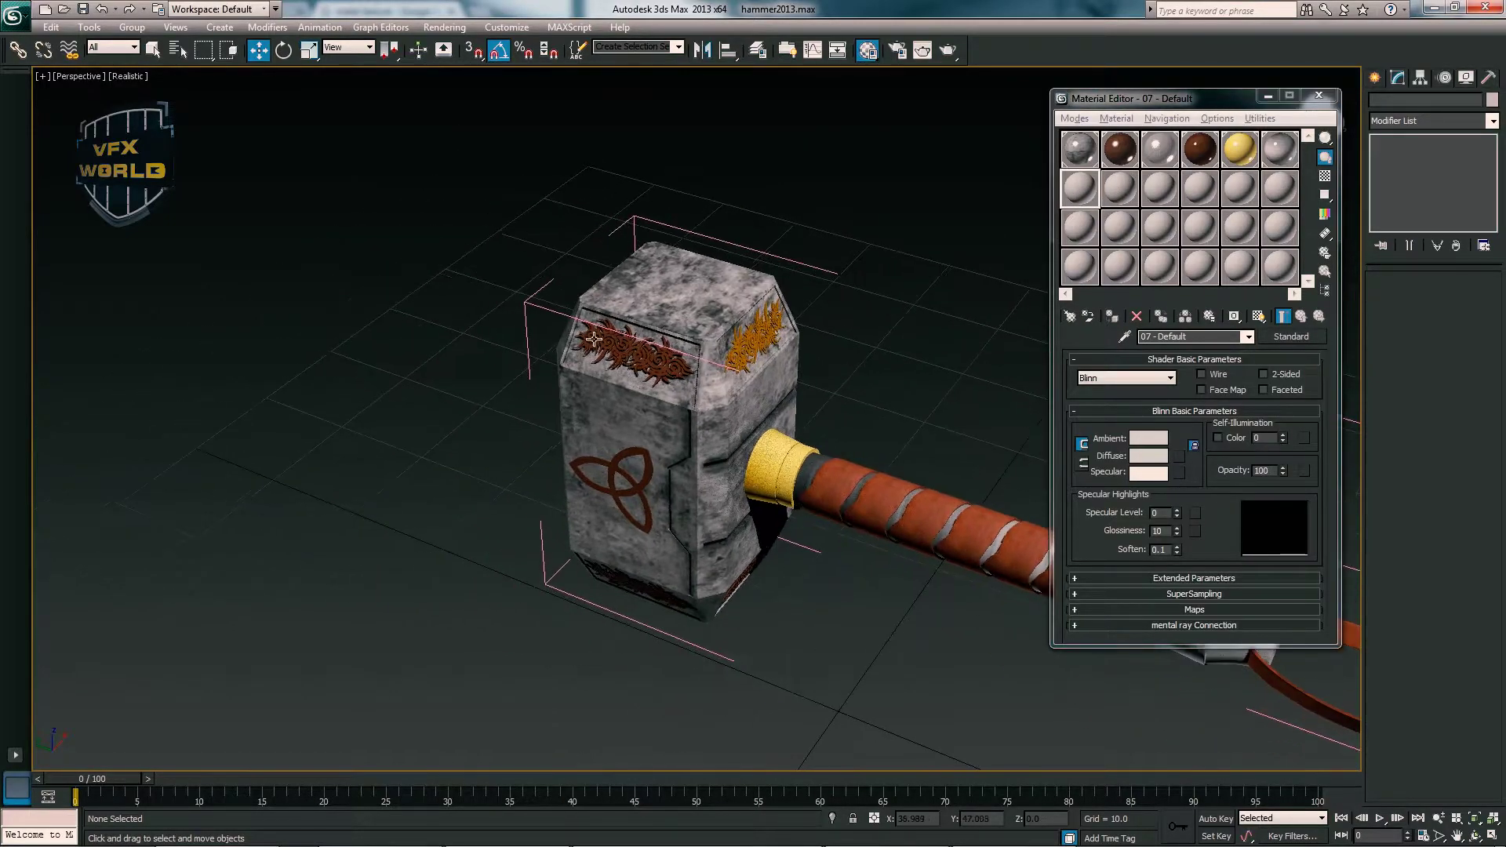
- Assign the new material to the brown ornament, replacing 07 - Default
scroll(594, 339, "up", 5)
left_click(594, 339)
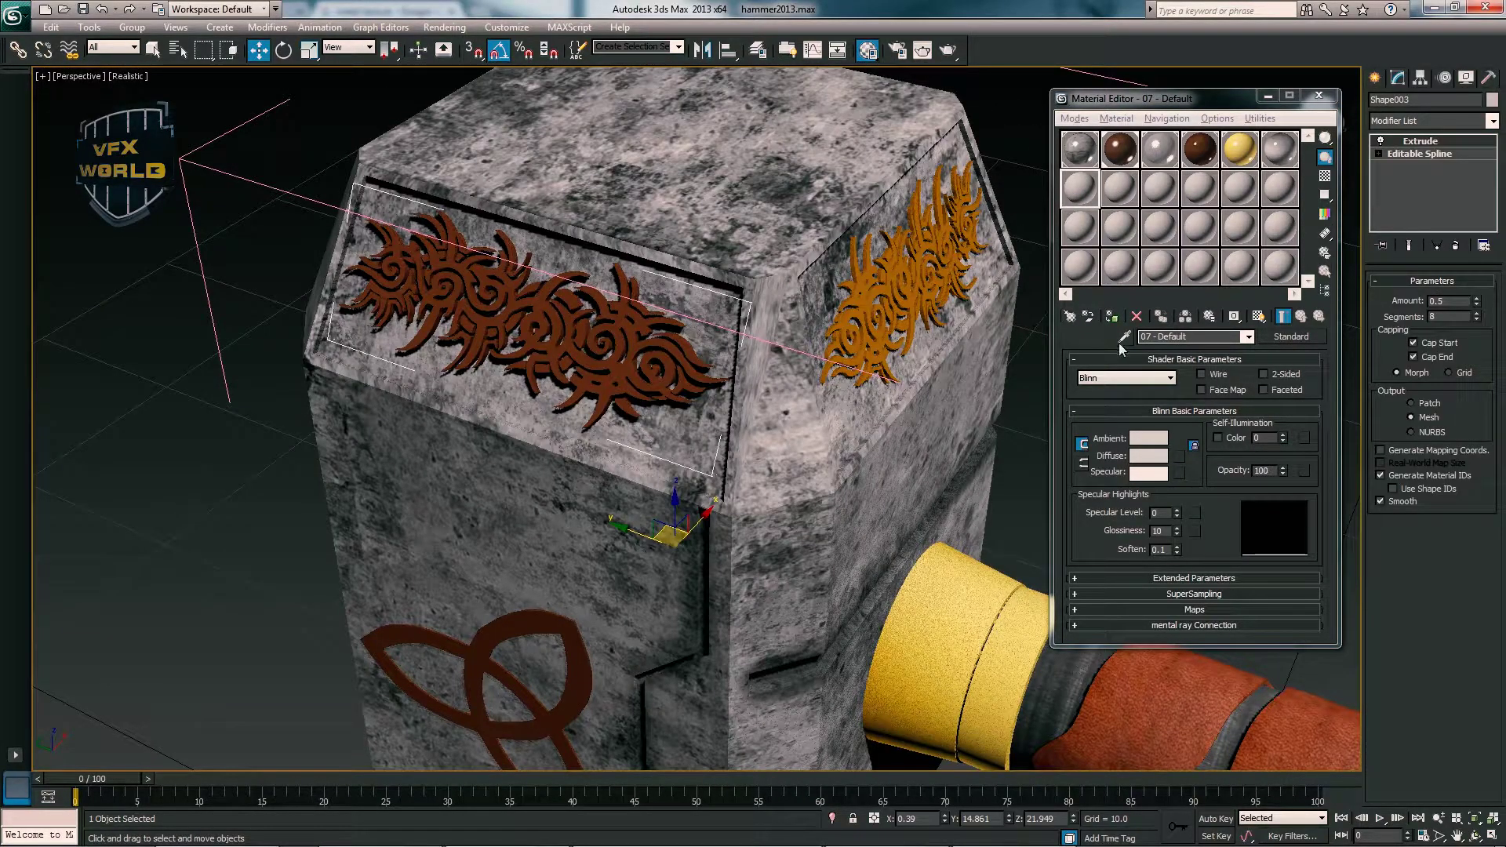
left_click(1111, 316)
left_click(761, 490)
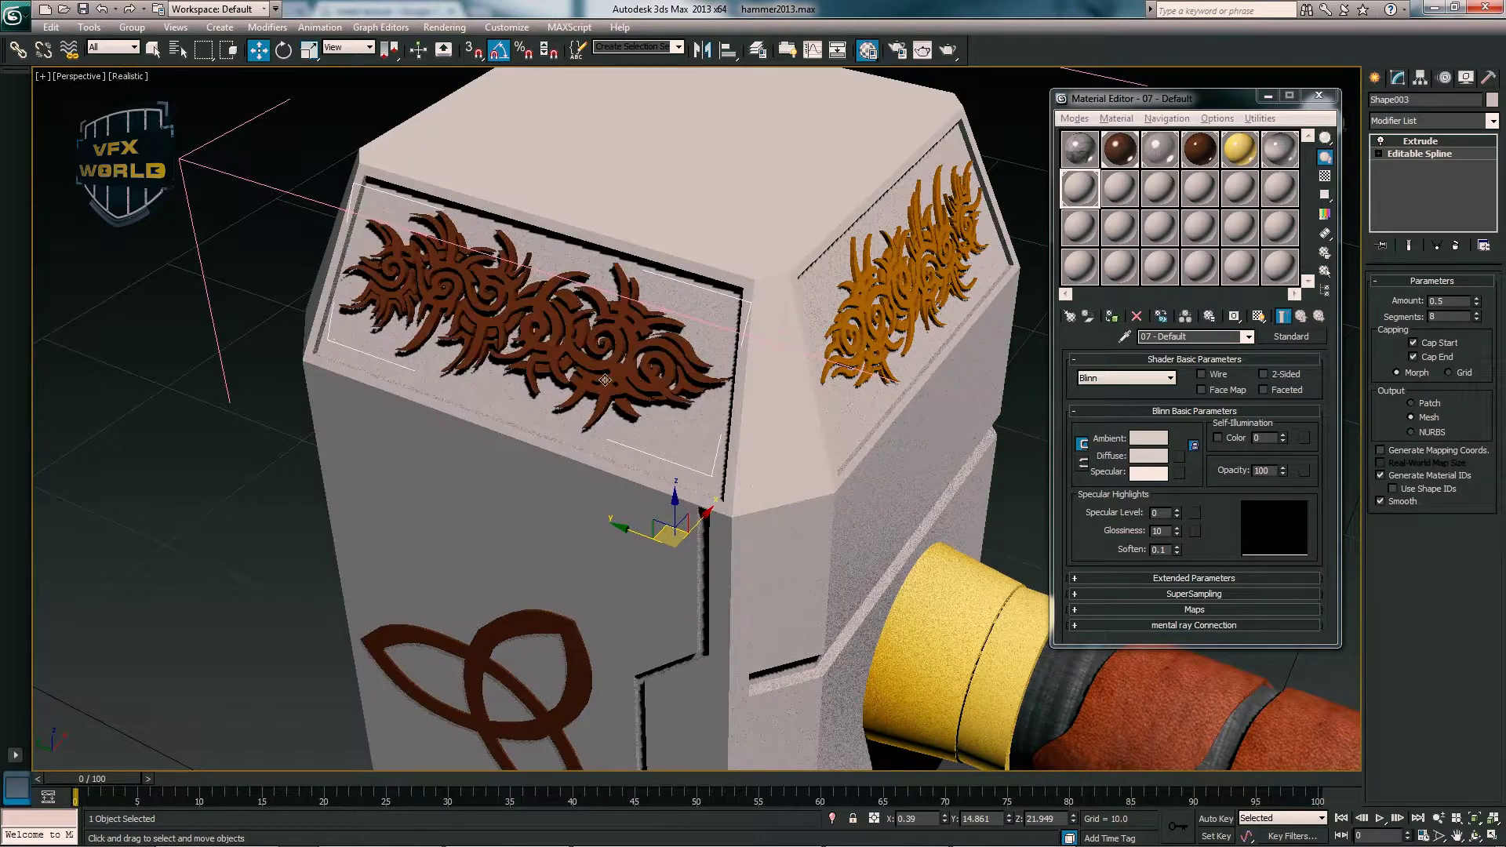
- Reapply the textured V-Ray stone material 07 - Default to the hammer head
left_click(1068, 161)
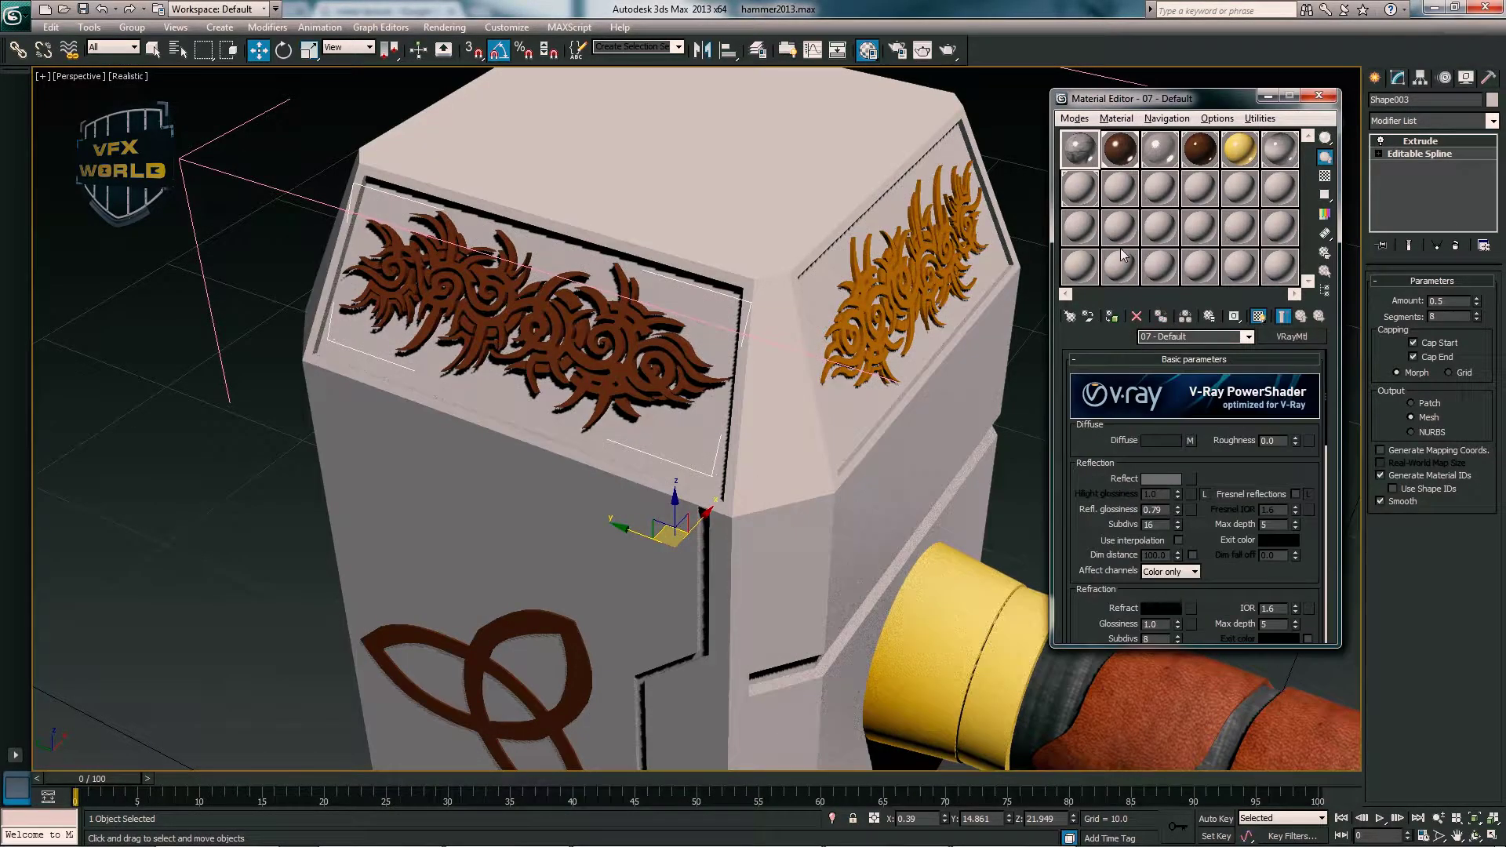
left_click_drag(816, 212, 774, 331)
left_click(764, 491)
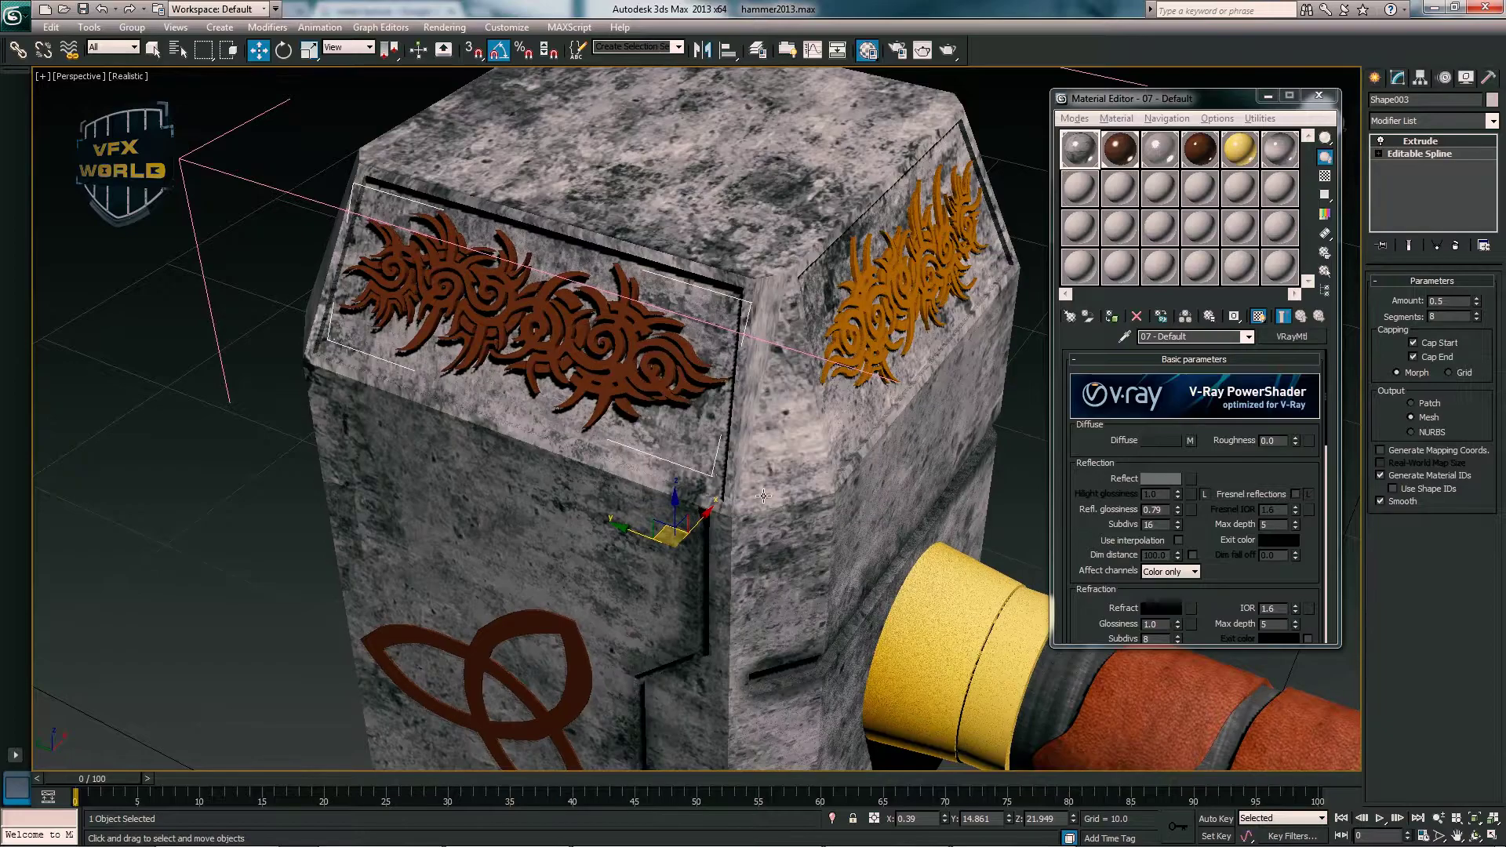
middle_click_drag(874, 413, 706, 368, "alt")
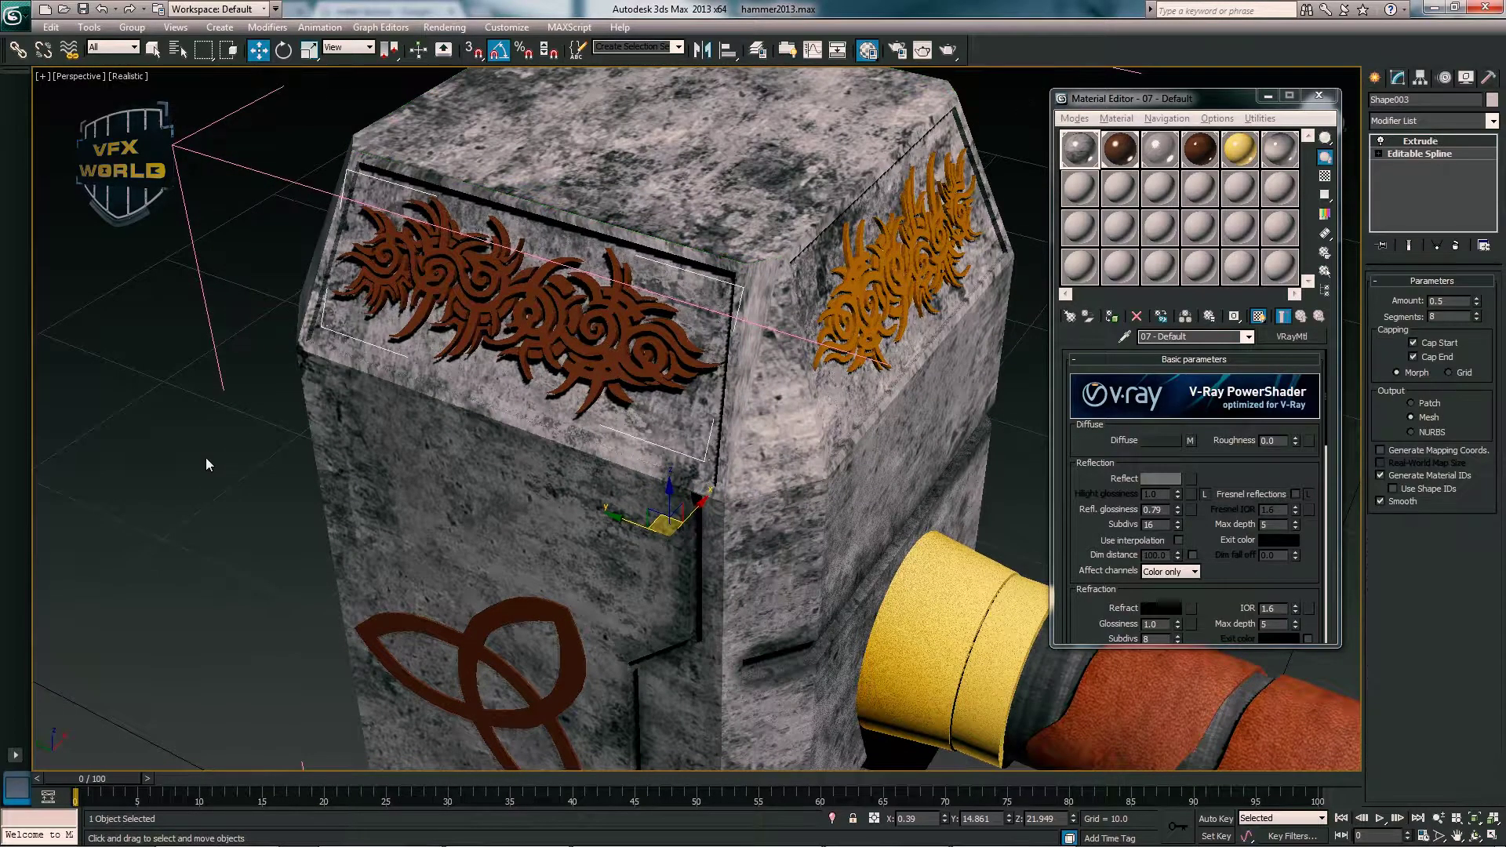
left_click(540, 328)
- Assign the fresh 08 - Default material to the brown and orange ornaments
left_click(1120, 189)
left_click(1112, 317)
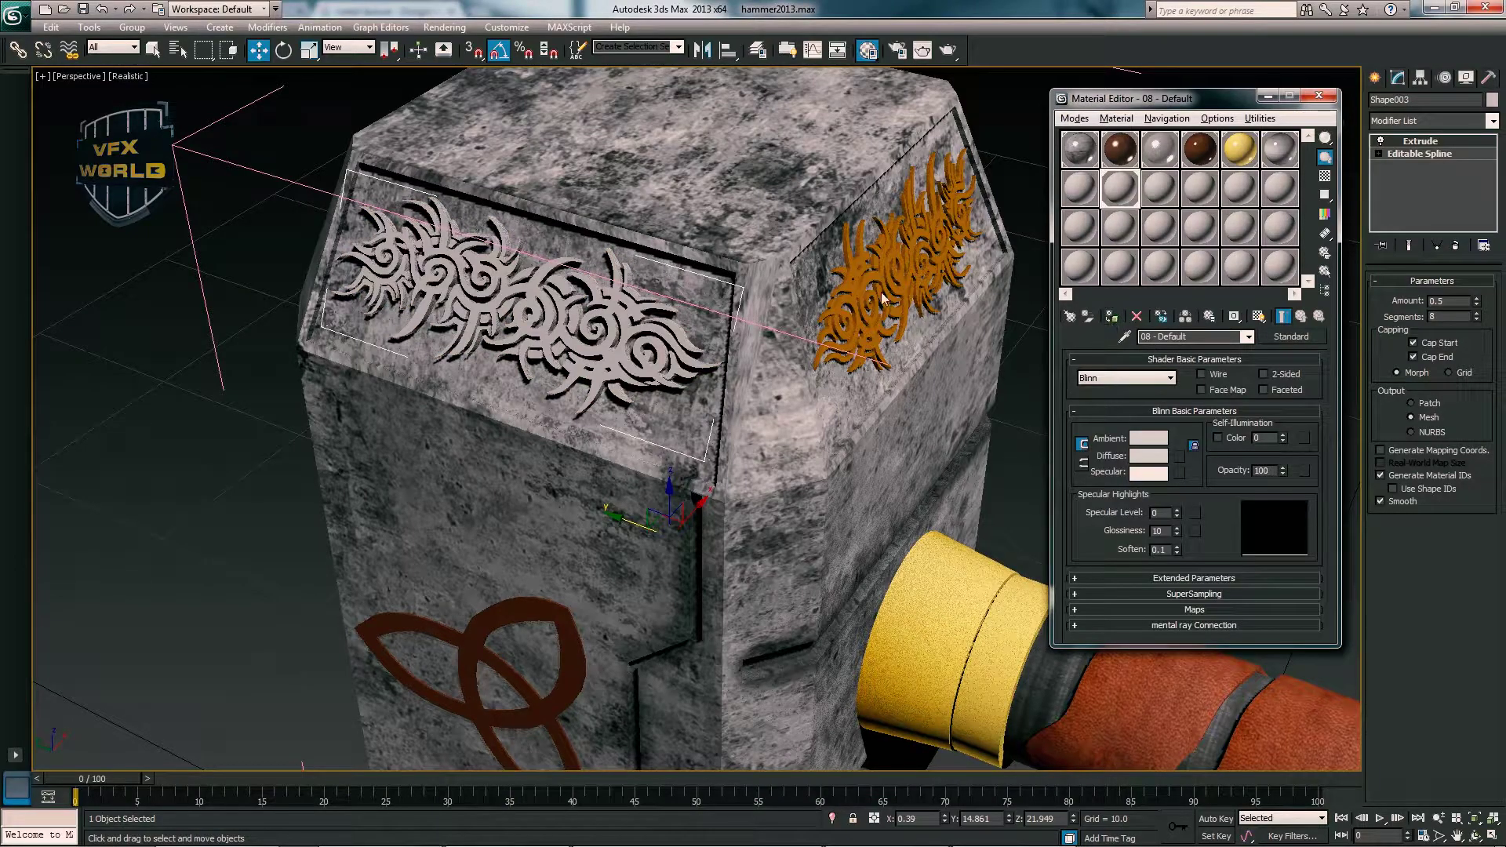
left_click(853, 301)
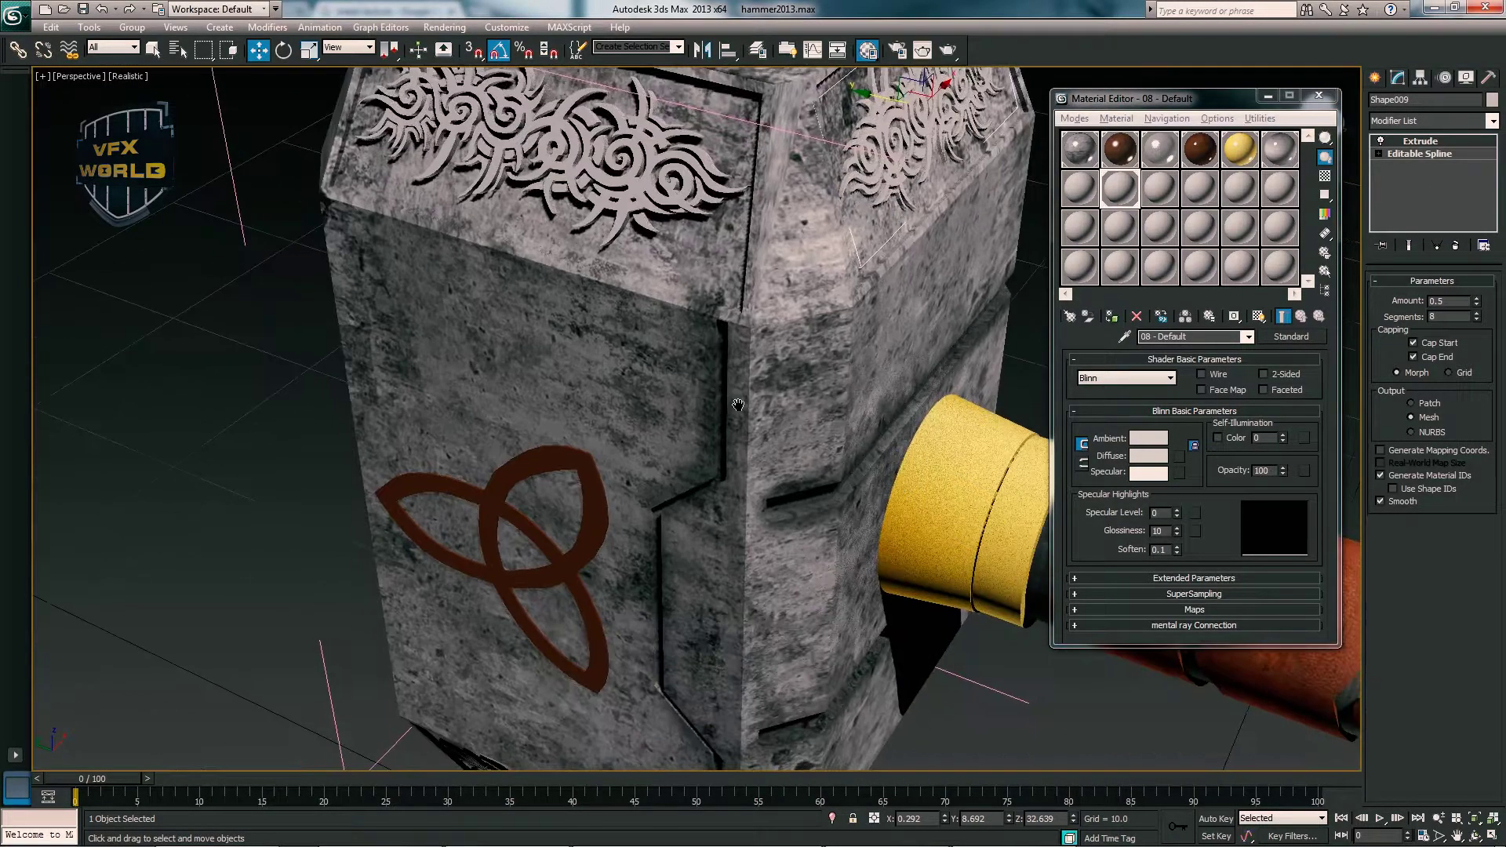
mouse_move(853, 300)
middle_mouse_down("alt")
mouse_move(715, 372)
mouse_move(343, 462)
middle_mouse_up("alt")
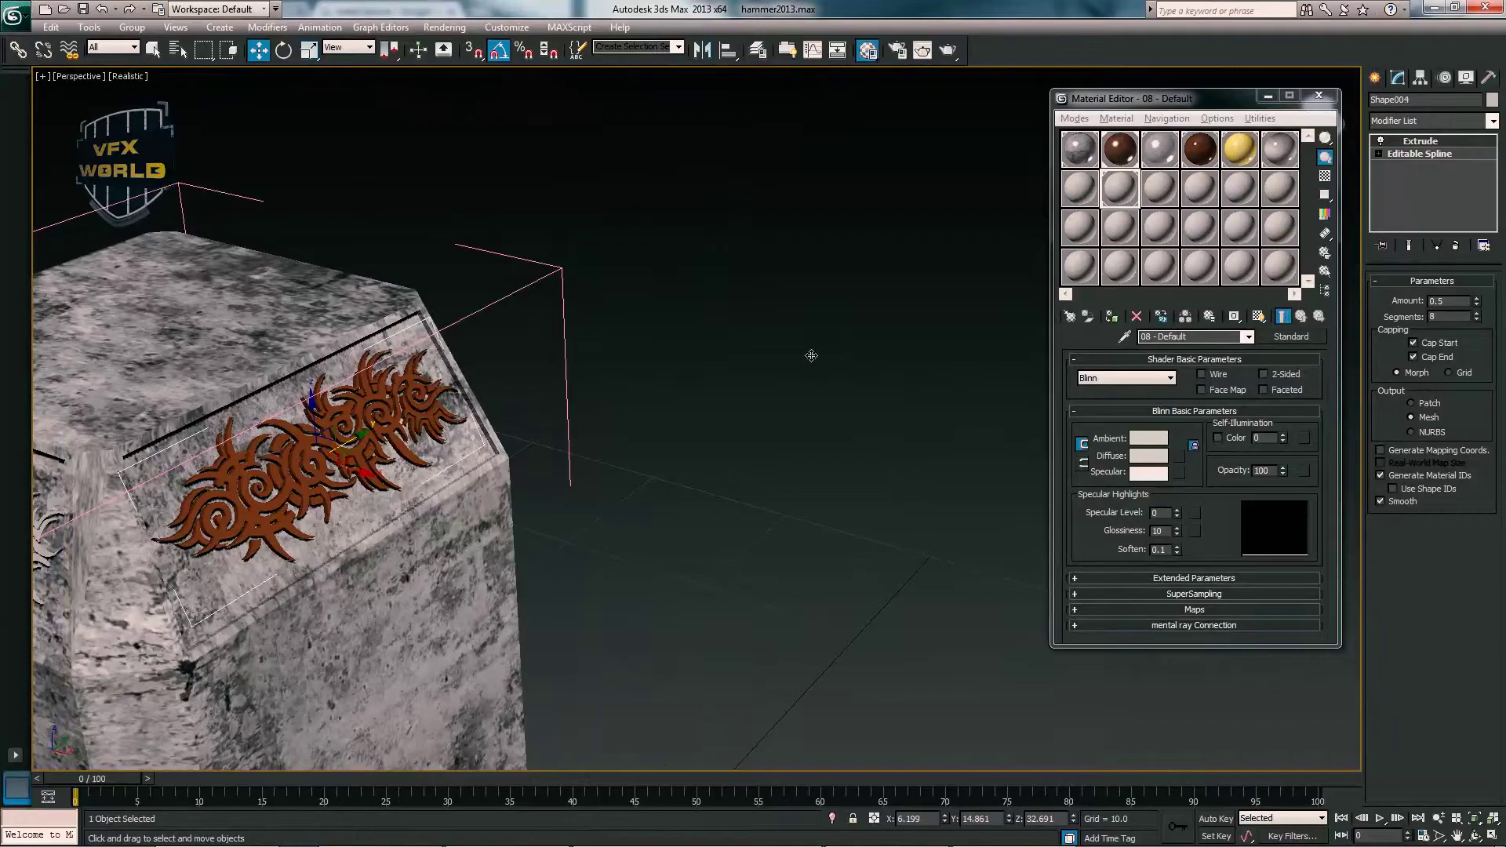
left_click(1111, 317)
middle_click_drag(784, 408, 610, 455, "alt")
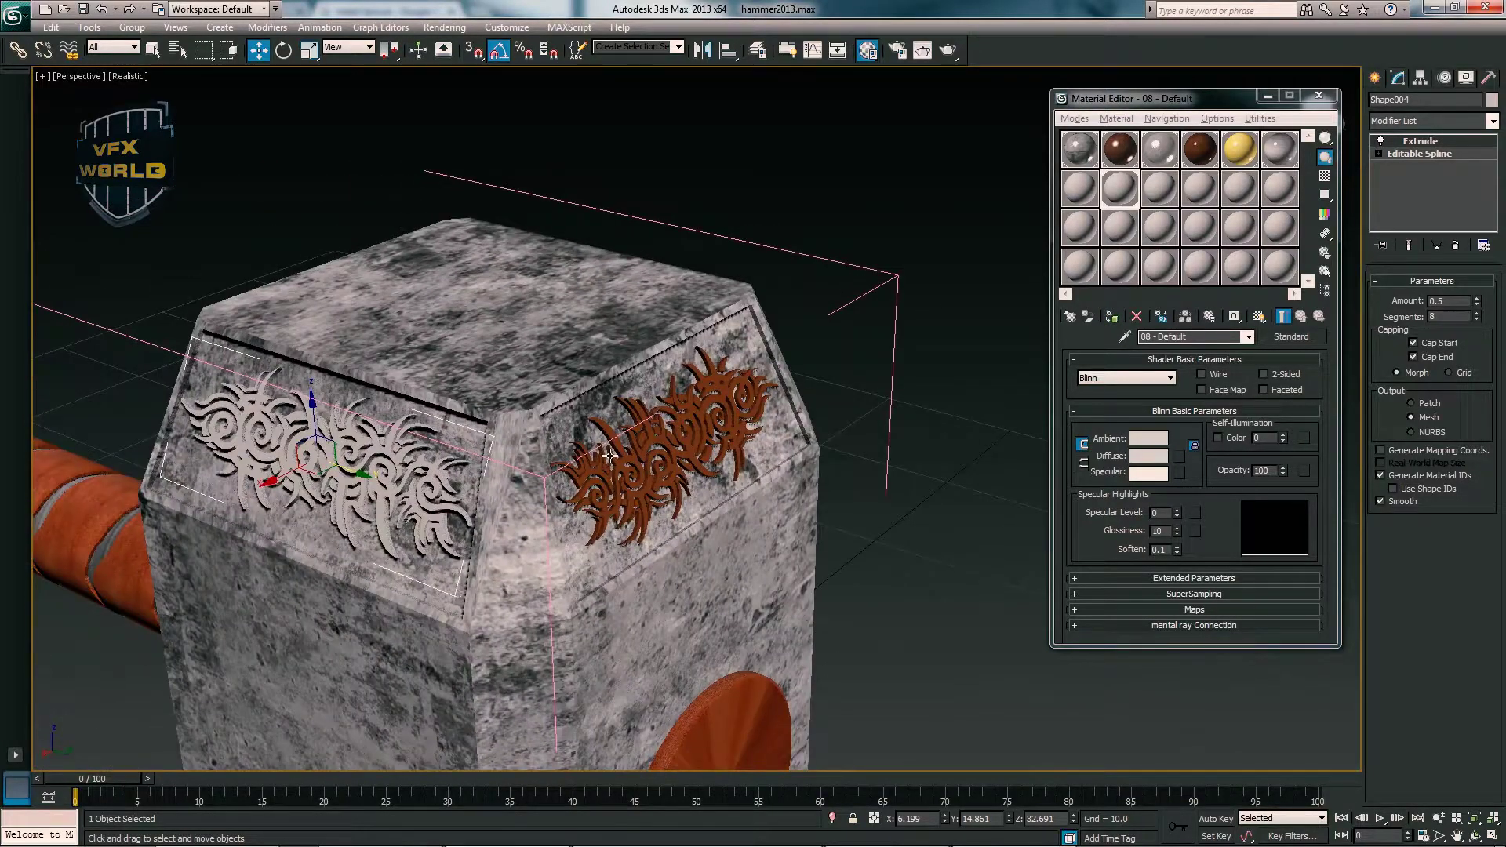
left_click(1112, 317)
middle_click_drag(706, 439, 615, 598, "alt")
- Select all four ornaments in the front view and assign them 08 - Default
key("alt+w")
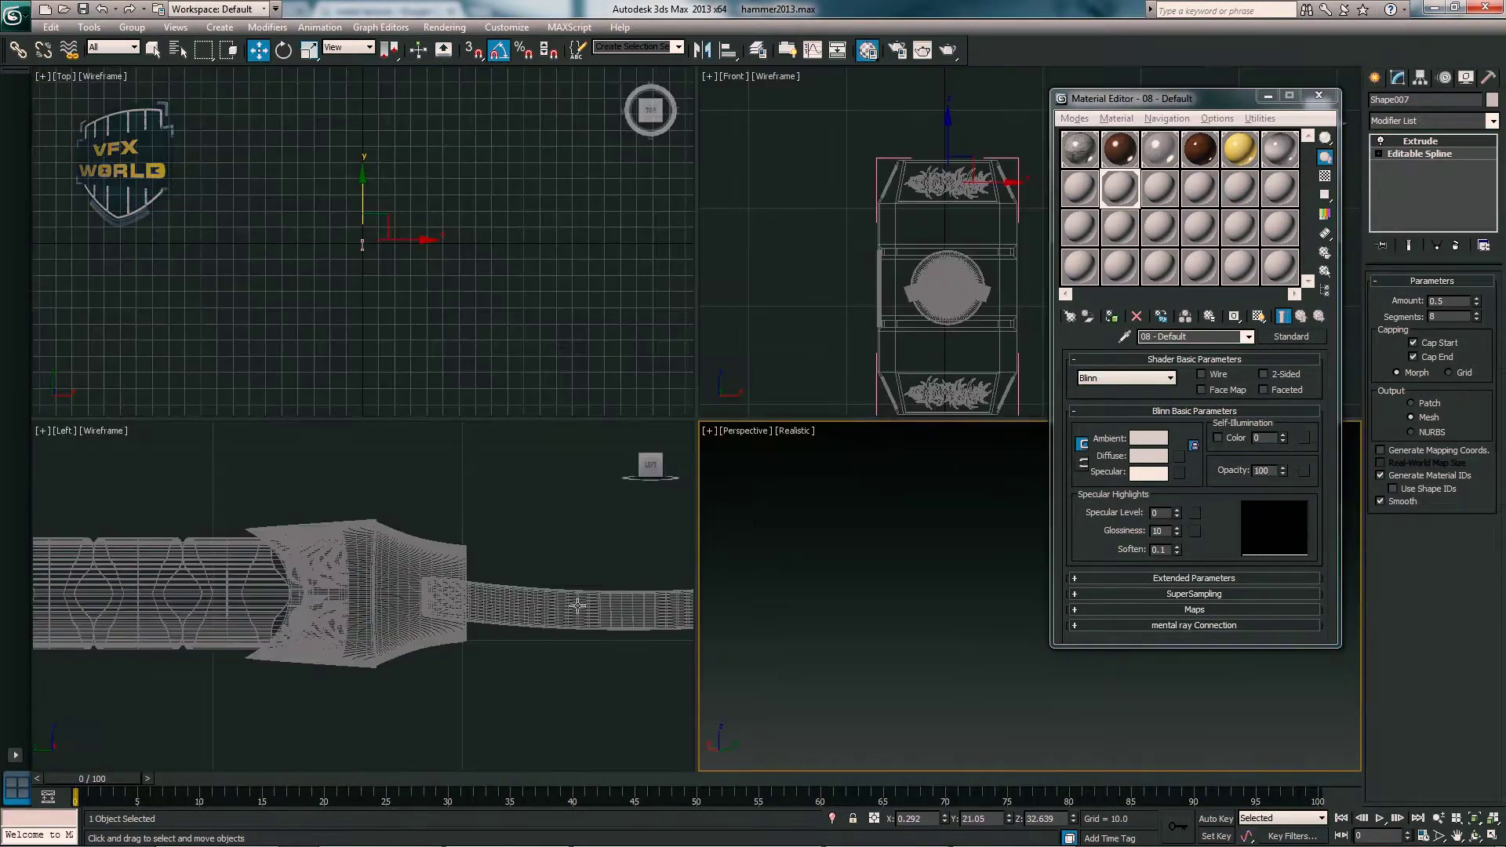
left_click(849, 392)
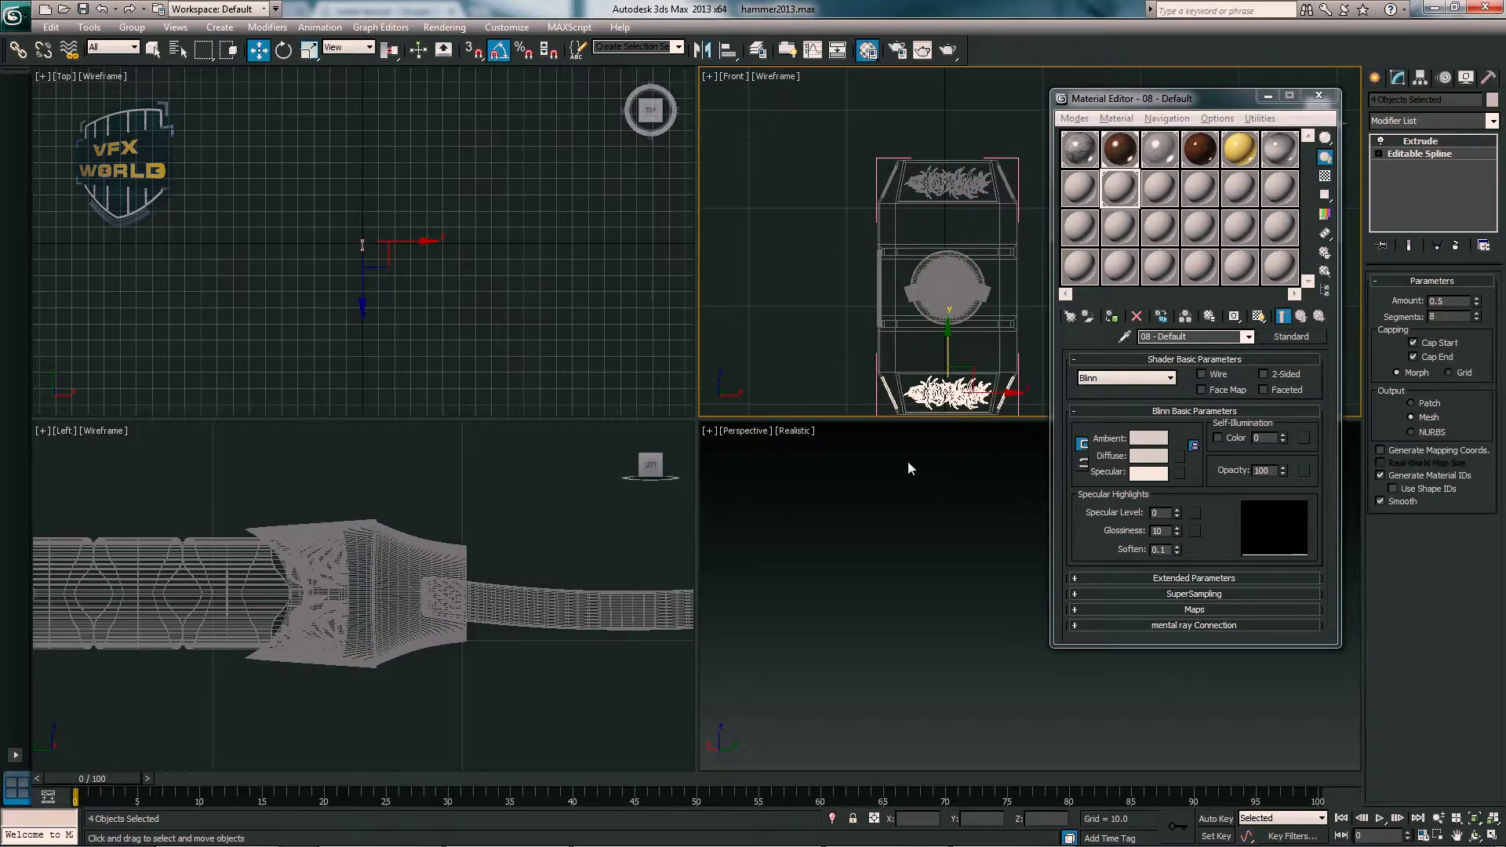
key("alt+w")
key("alt+w")
middle_click(843, 586)
key("alt+w")
left_click(1112, 317)
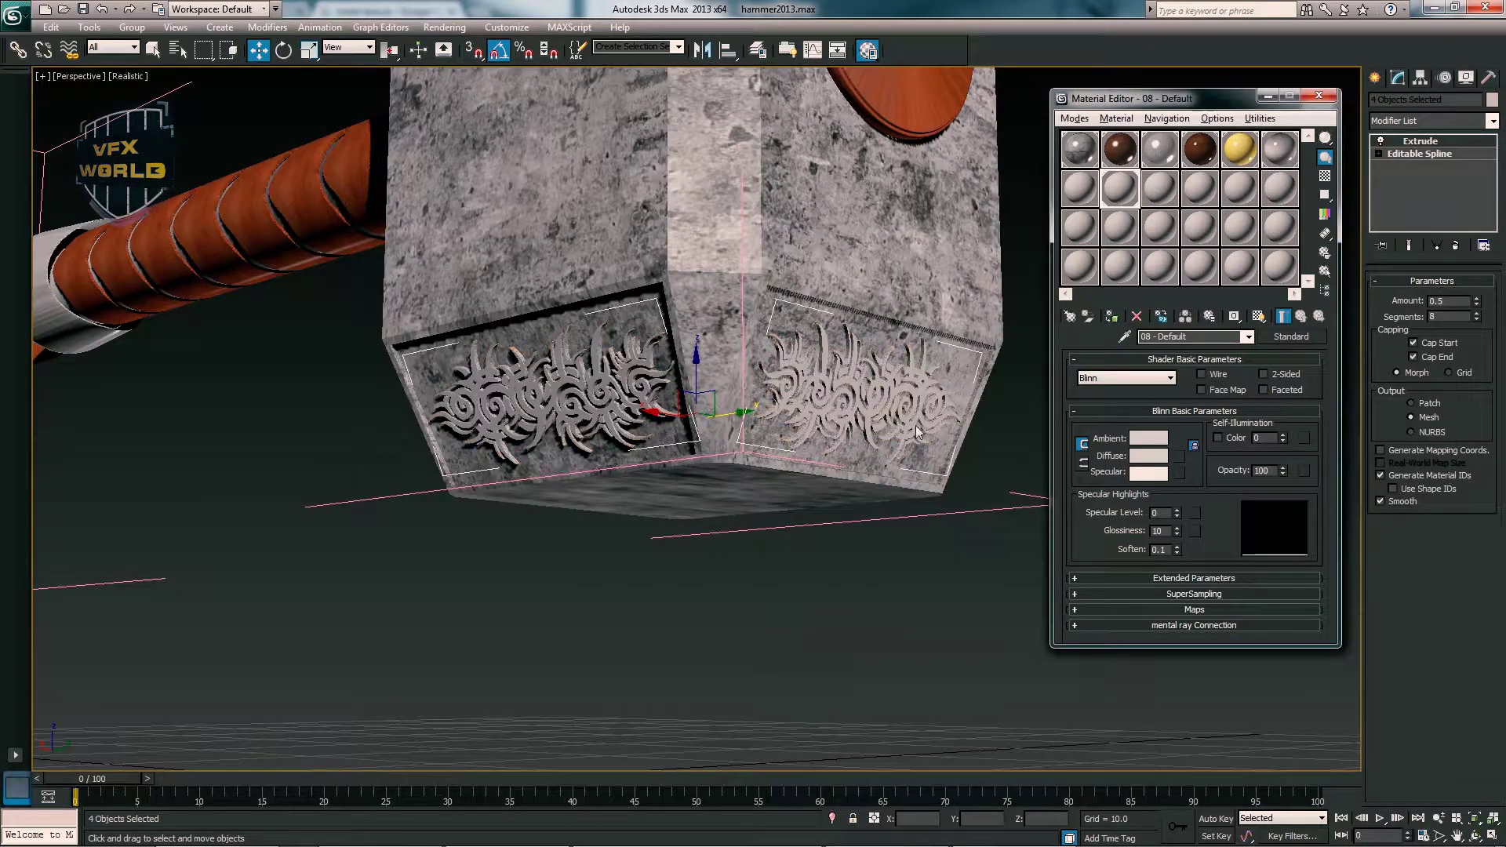
key("z")
middle_click_drag(705, 392, 753, 330, "alt")
scroll(706, 393, "down", 3)
scroll(706, 392, "up", 3)
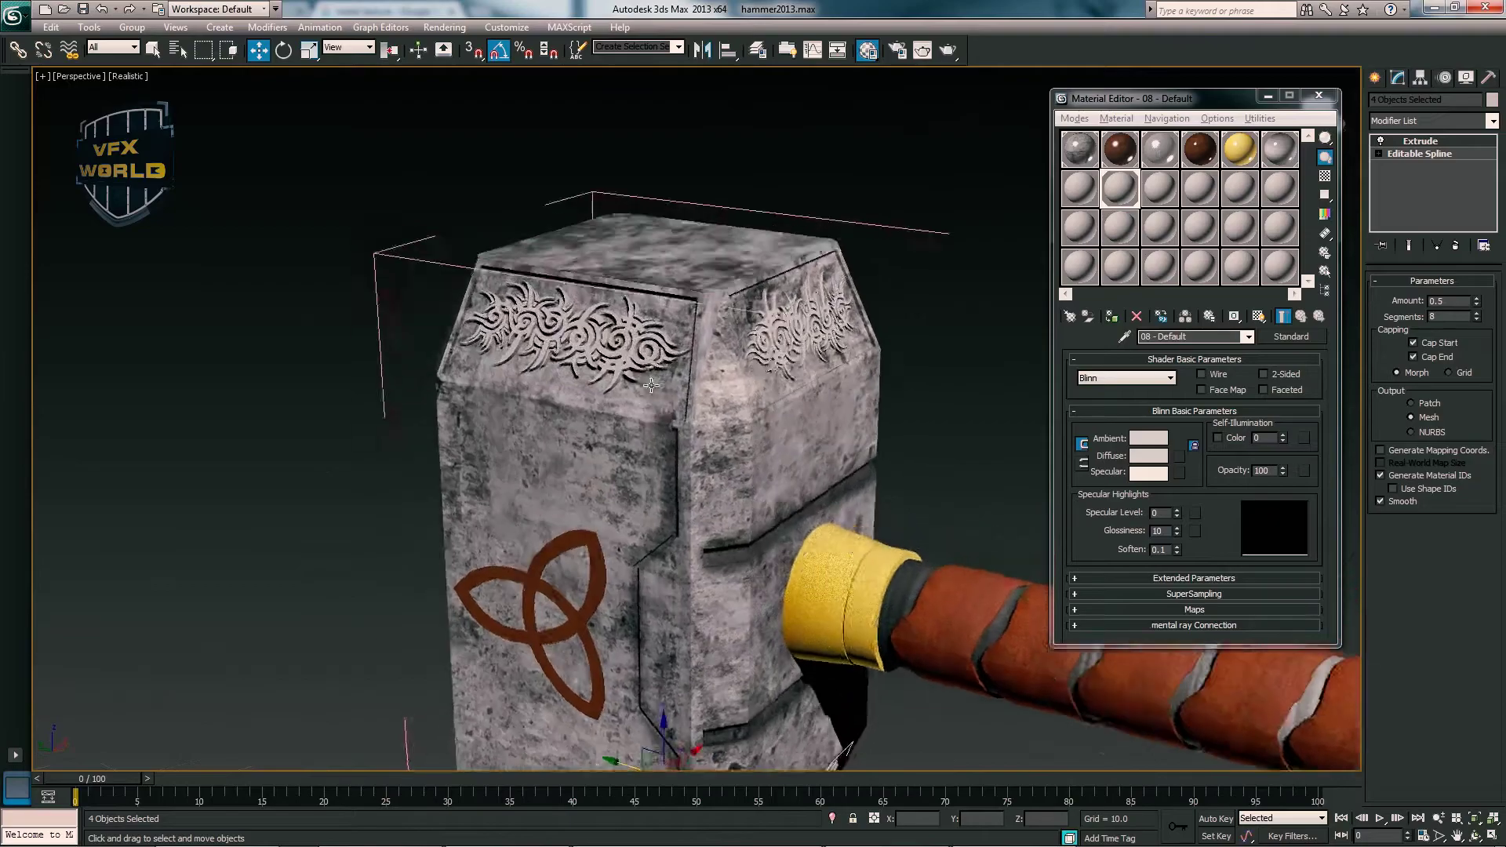
scroll(706, 392, "up", 3)
- Make 08 - Default a VRayMtl with a metallic wallpaper bitmap diffuse, shown in viewport
left_click(1291, 336)
scroll(534, 314, "down", 3)
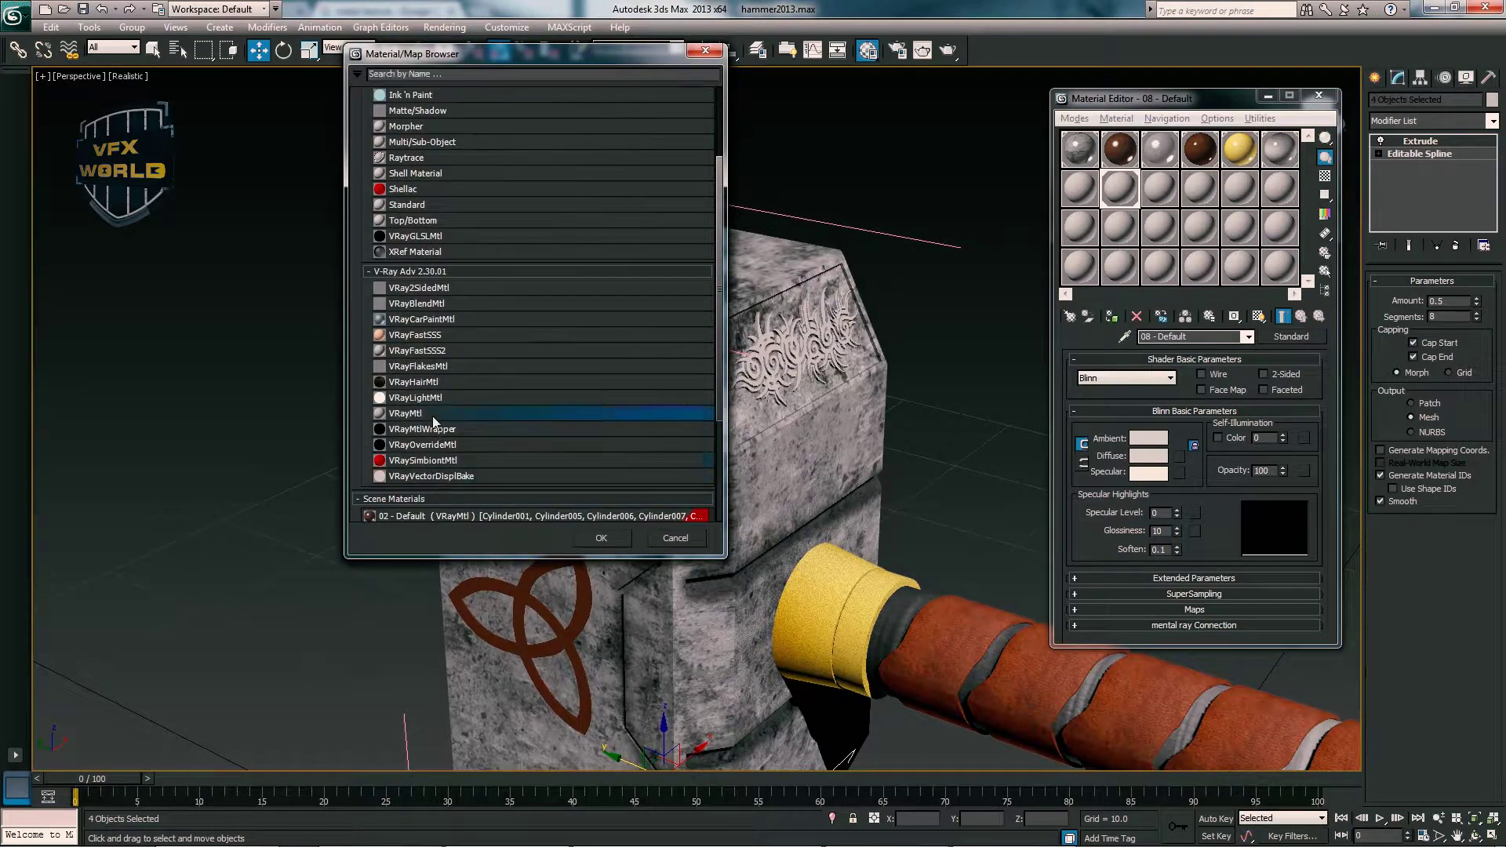
double_click(439, 410)
left_click(1189, 440)
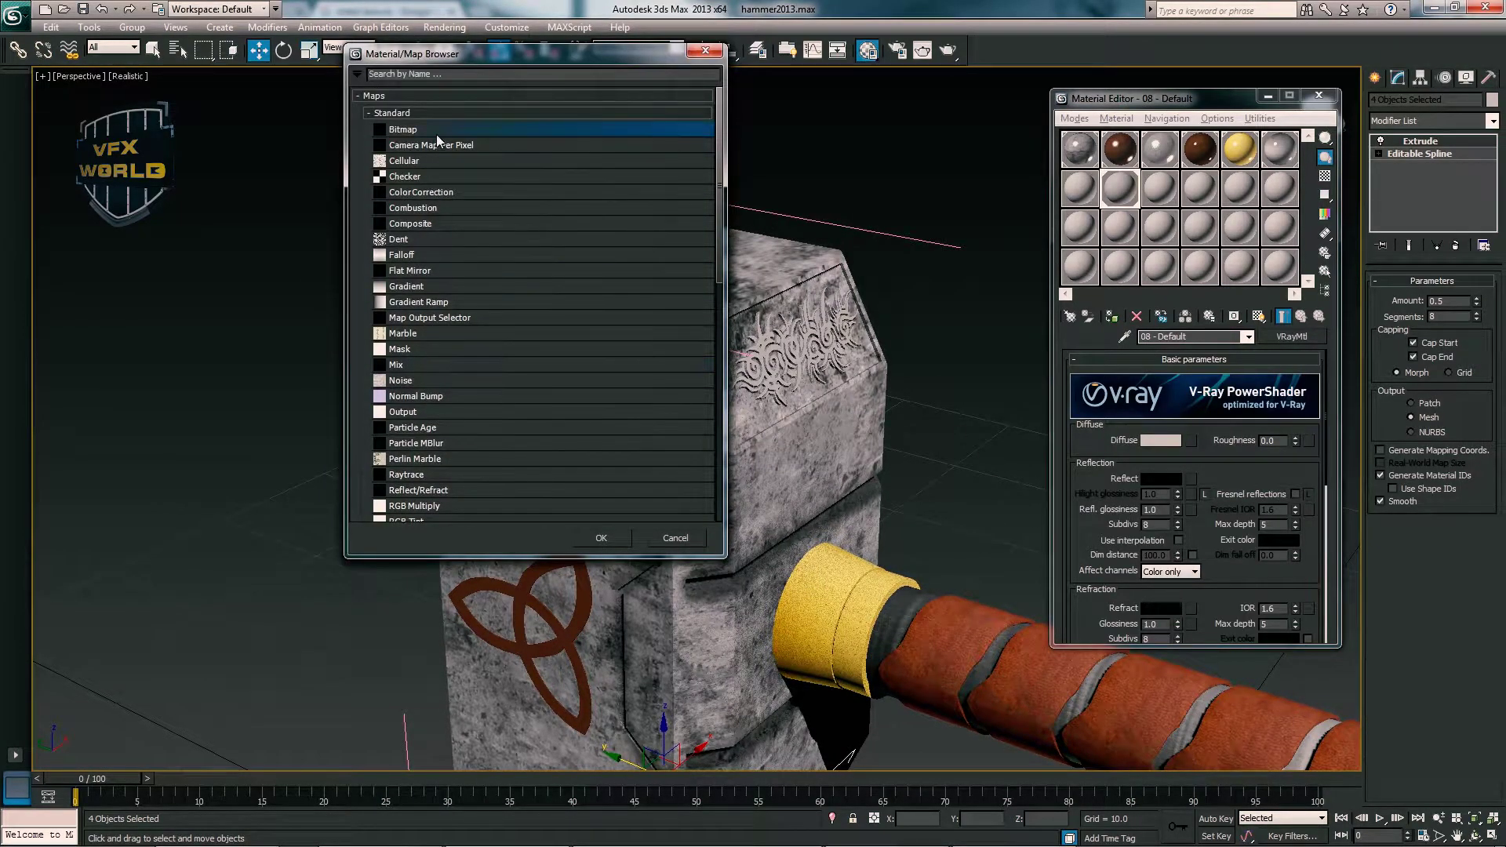
double_click(436, 129)
key("Return")
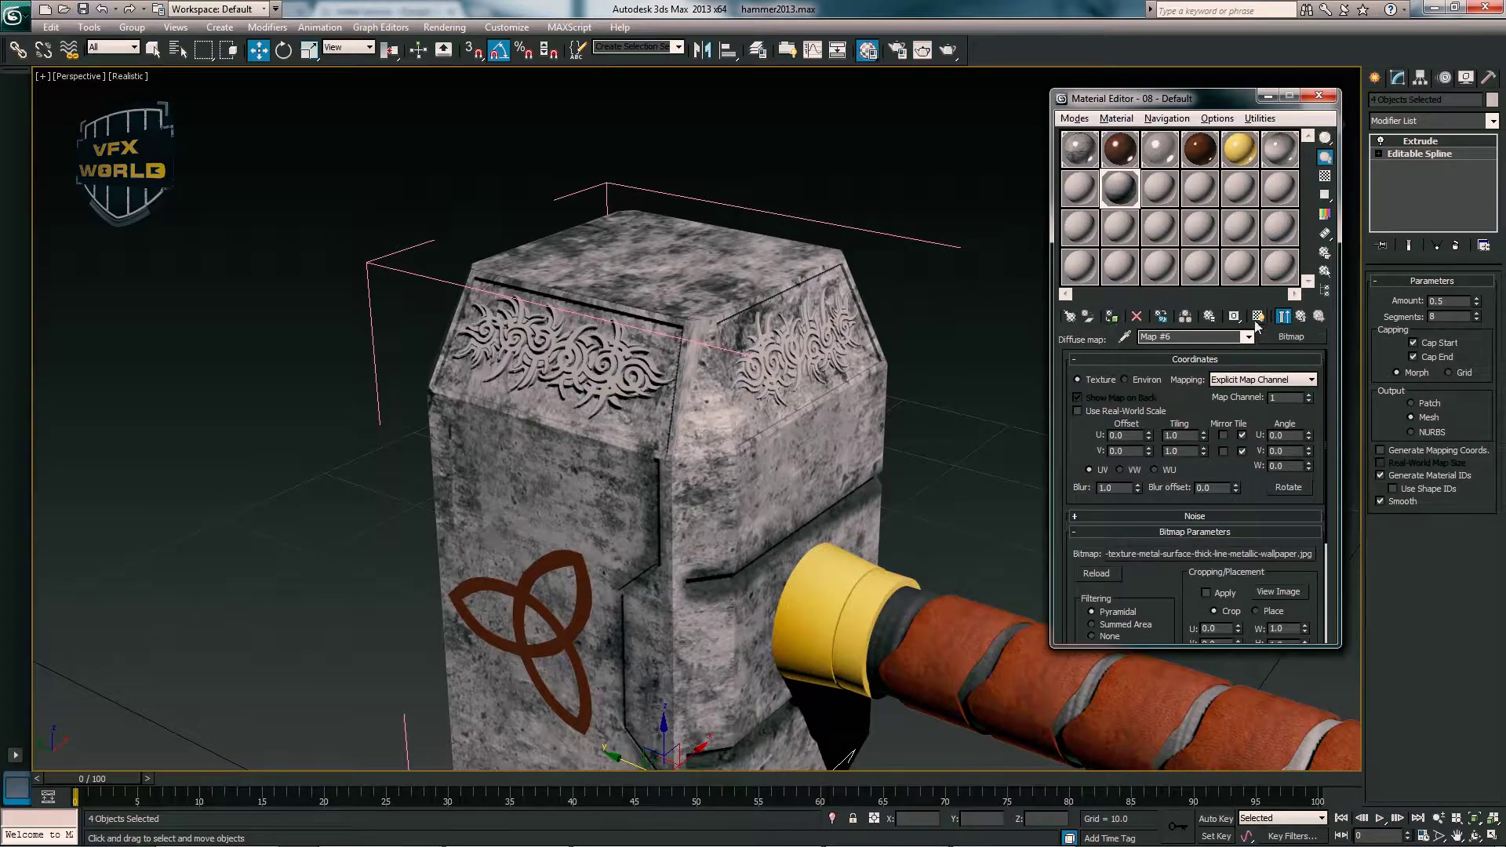
left_click(1258, 315)
scroll(542, 343, "up", 5)
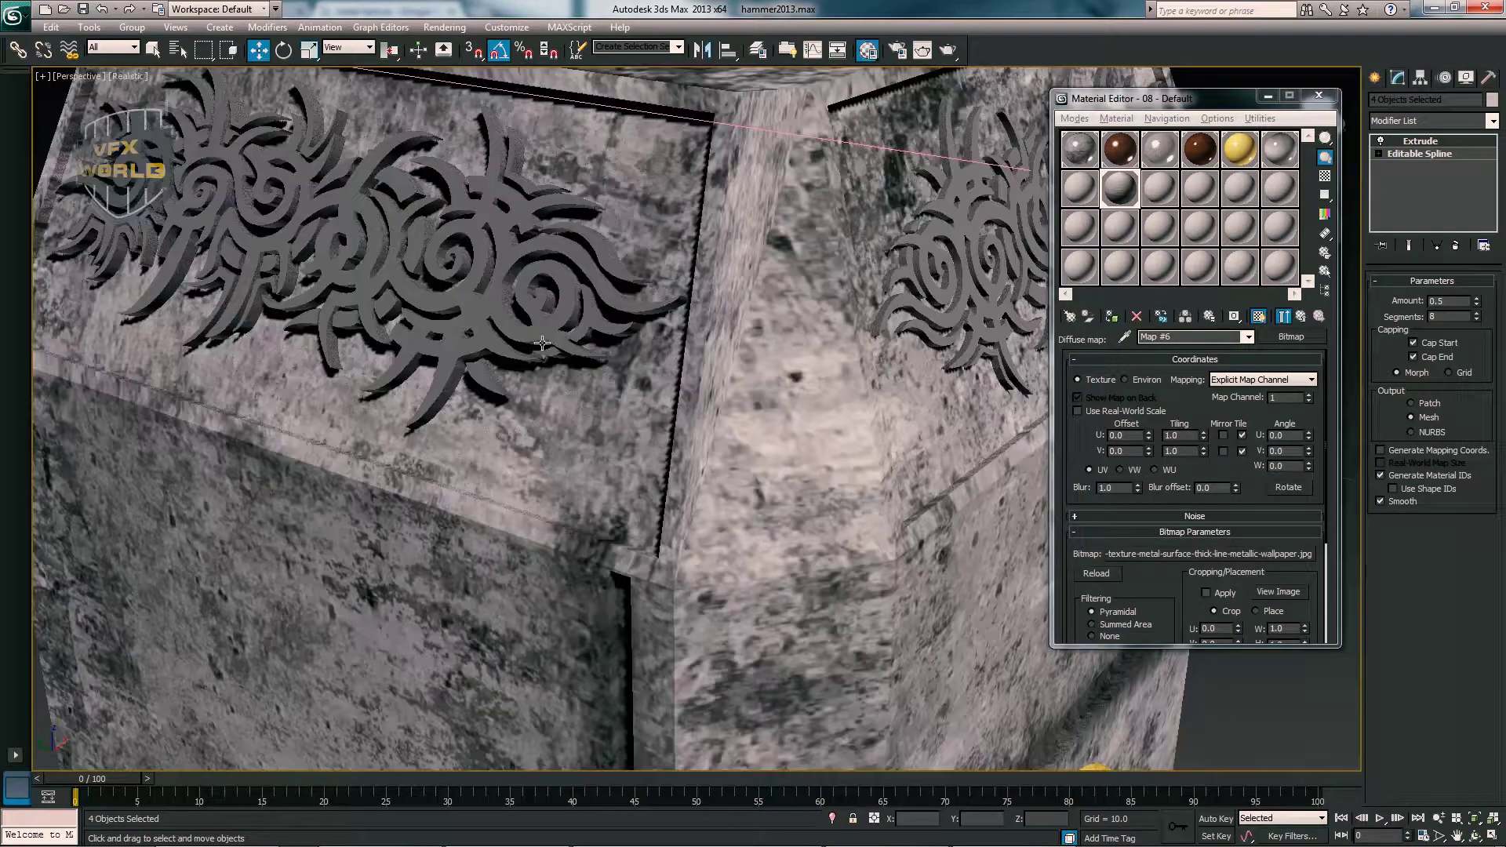
- Add a UVW Map modifier to the ornament and rotate its gizmo so the grain runs horizontally
left_click(1432, 124)
left_click(1401, 663)
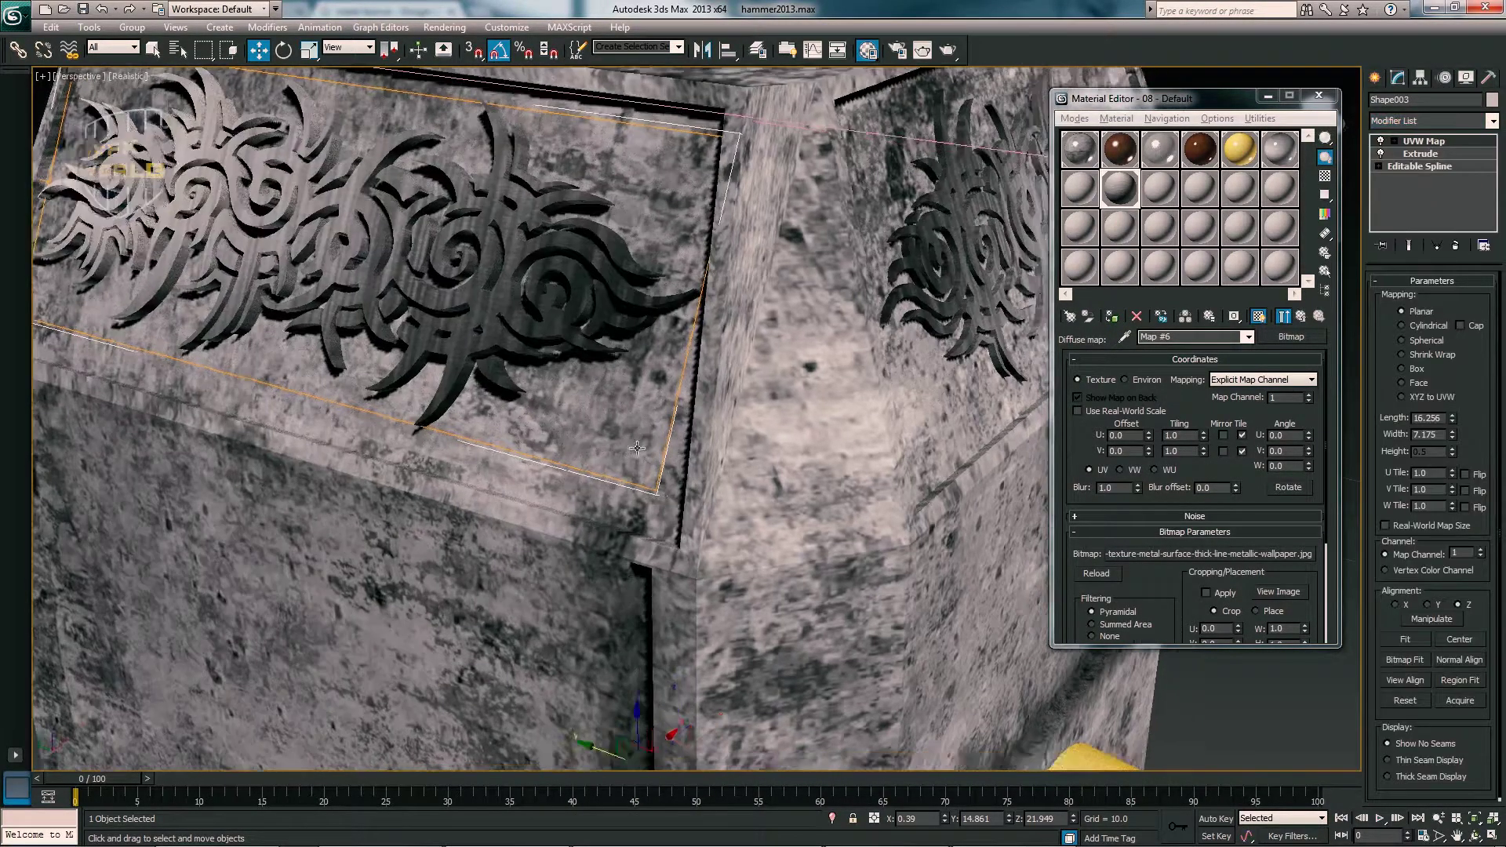
middle_click_drag(863, 393, 1042, 422, "alt")
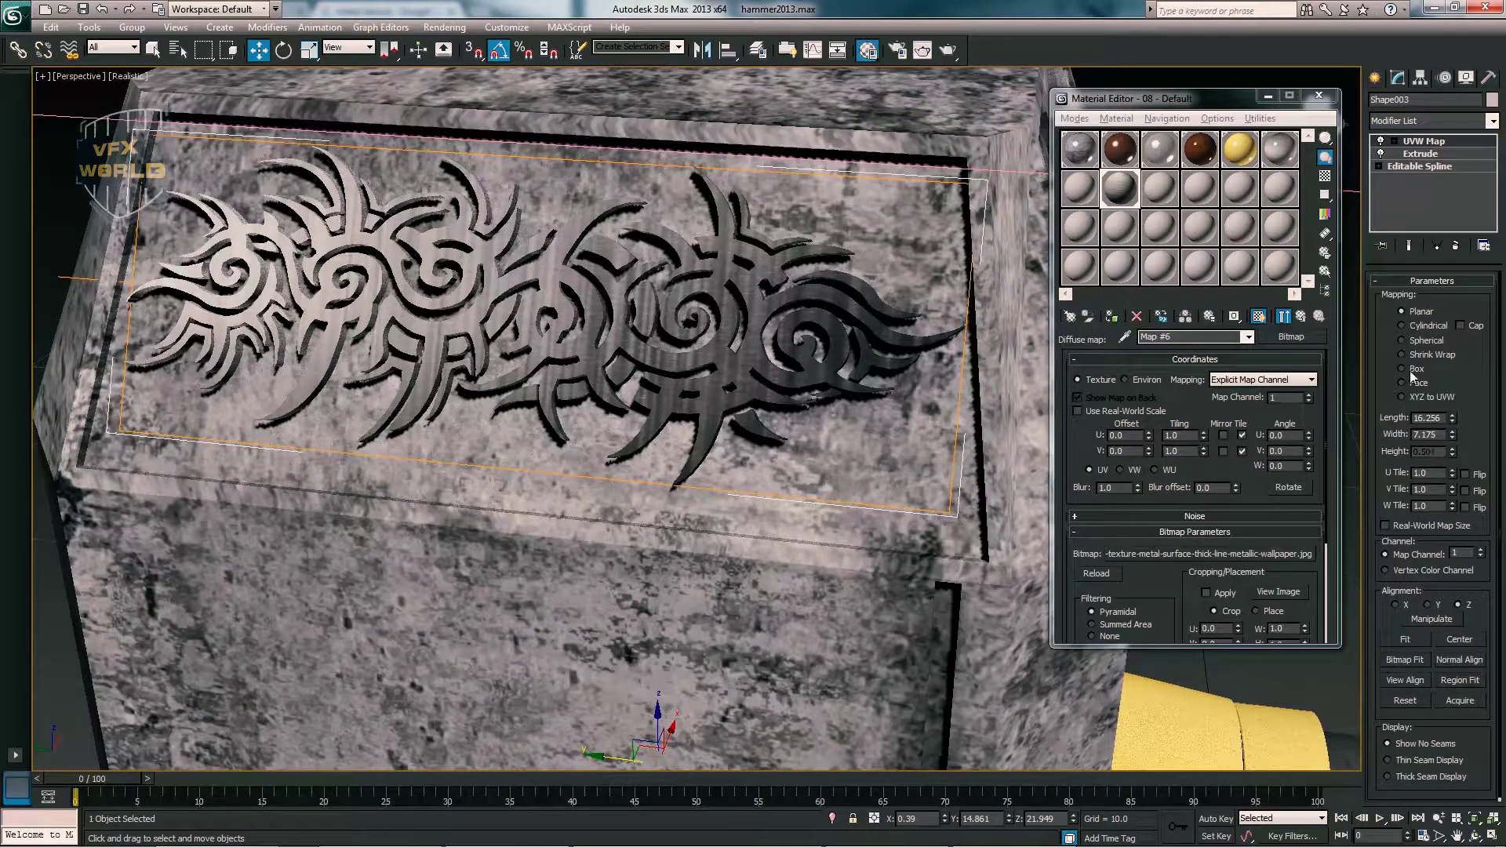
left_click(1393, 142)
left_click(1421, 155)
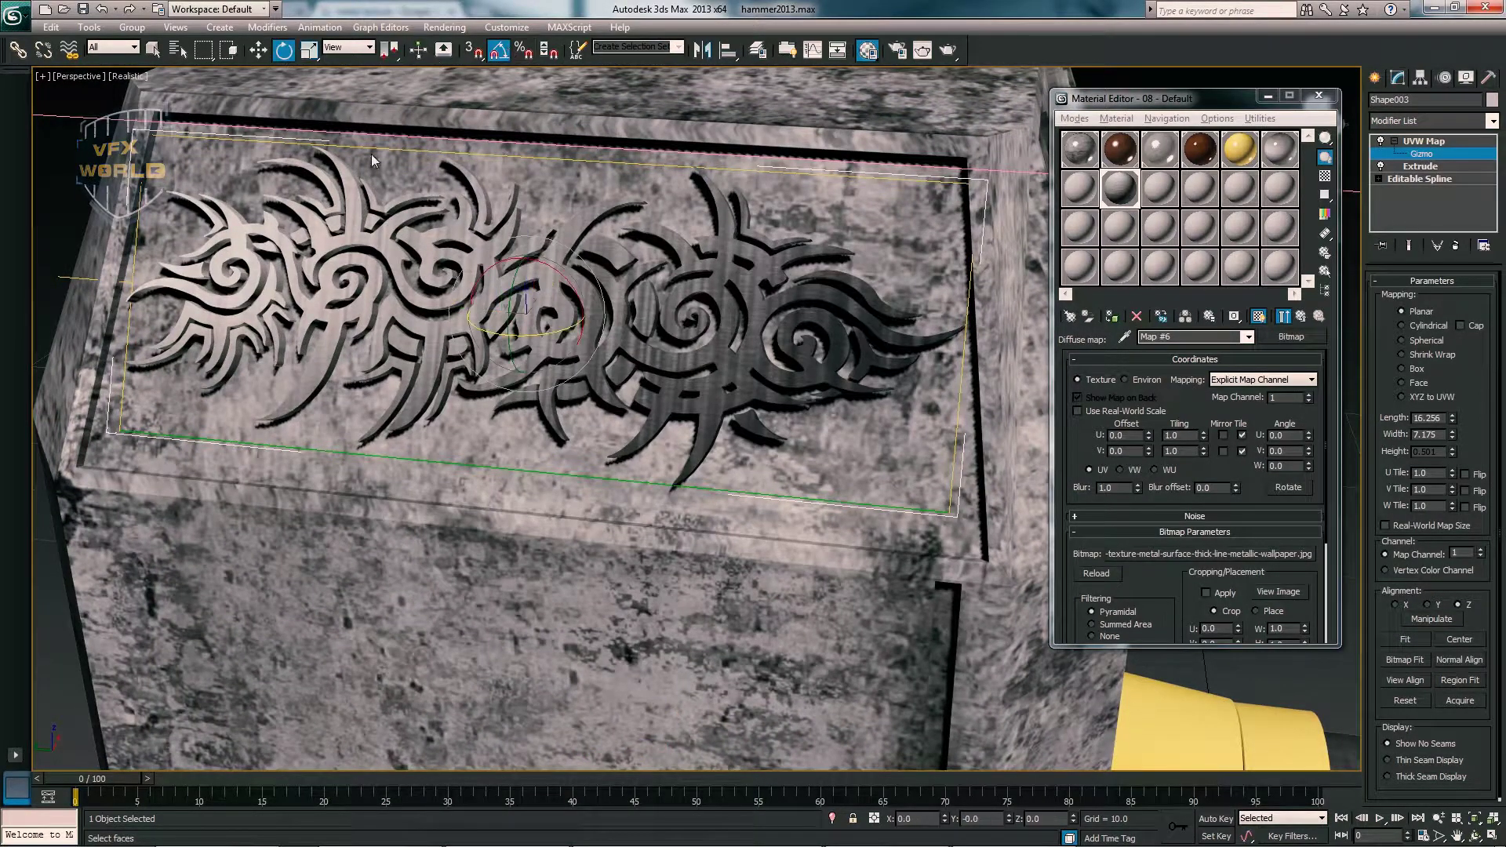
mouse_move(534, 255)
left_mouse_down()
mouse_move(604, 302)
mouse_move(596, 292)
left_mouse_up()
middle_click_drag(596, 292, 580, 280, "alt")
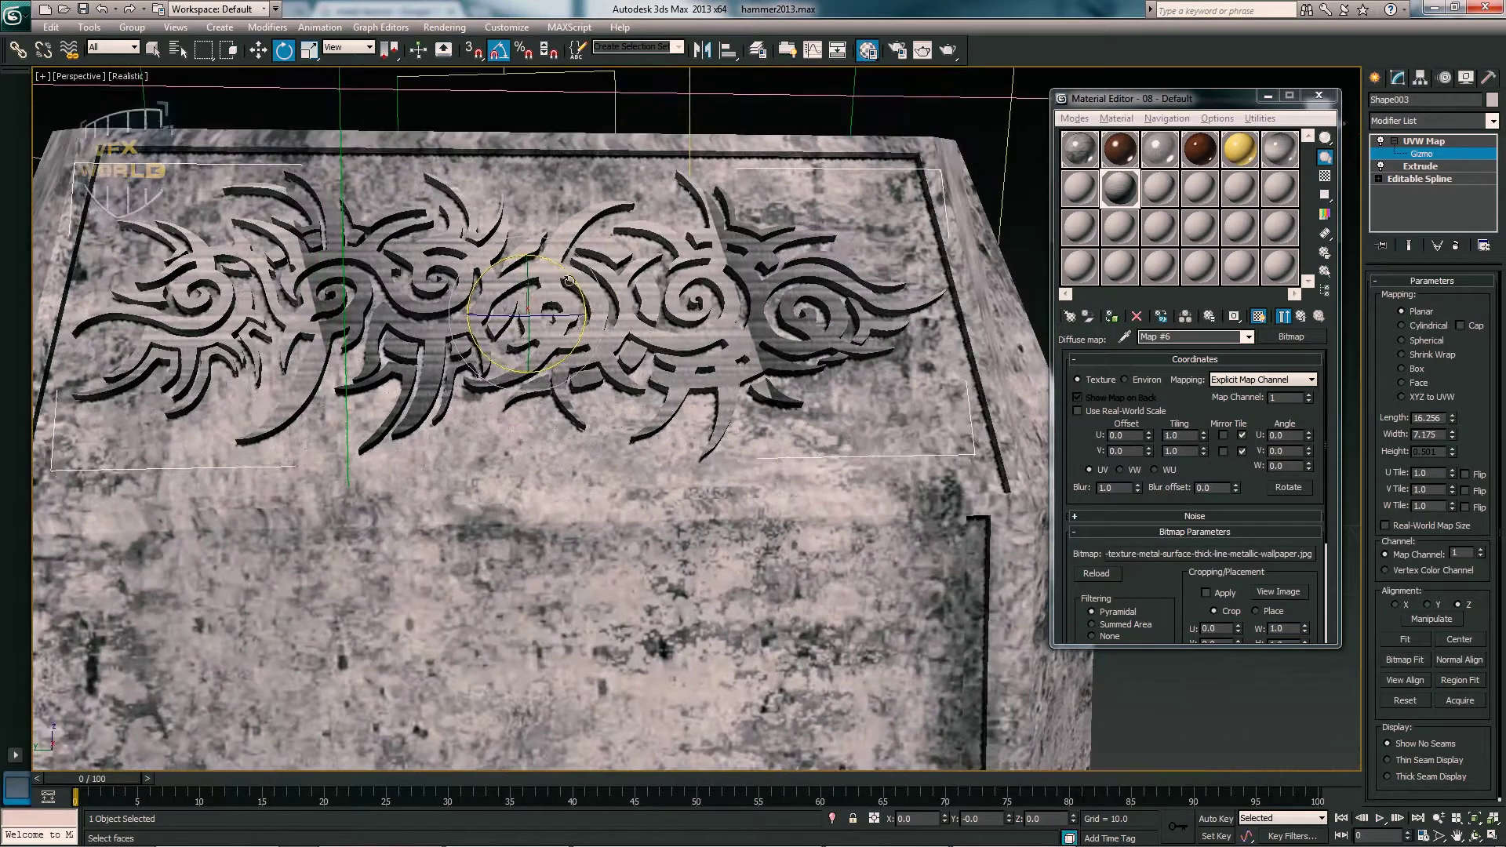
- Fit the UVW mapping gizmo to the emblem, checking it in front and perspective views
key("alt+w")
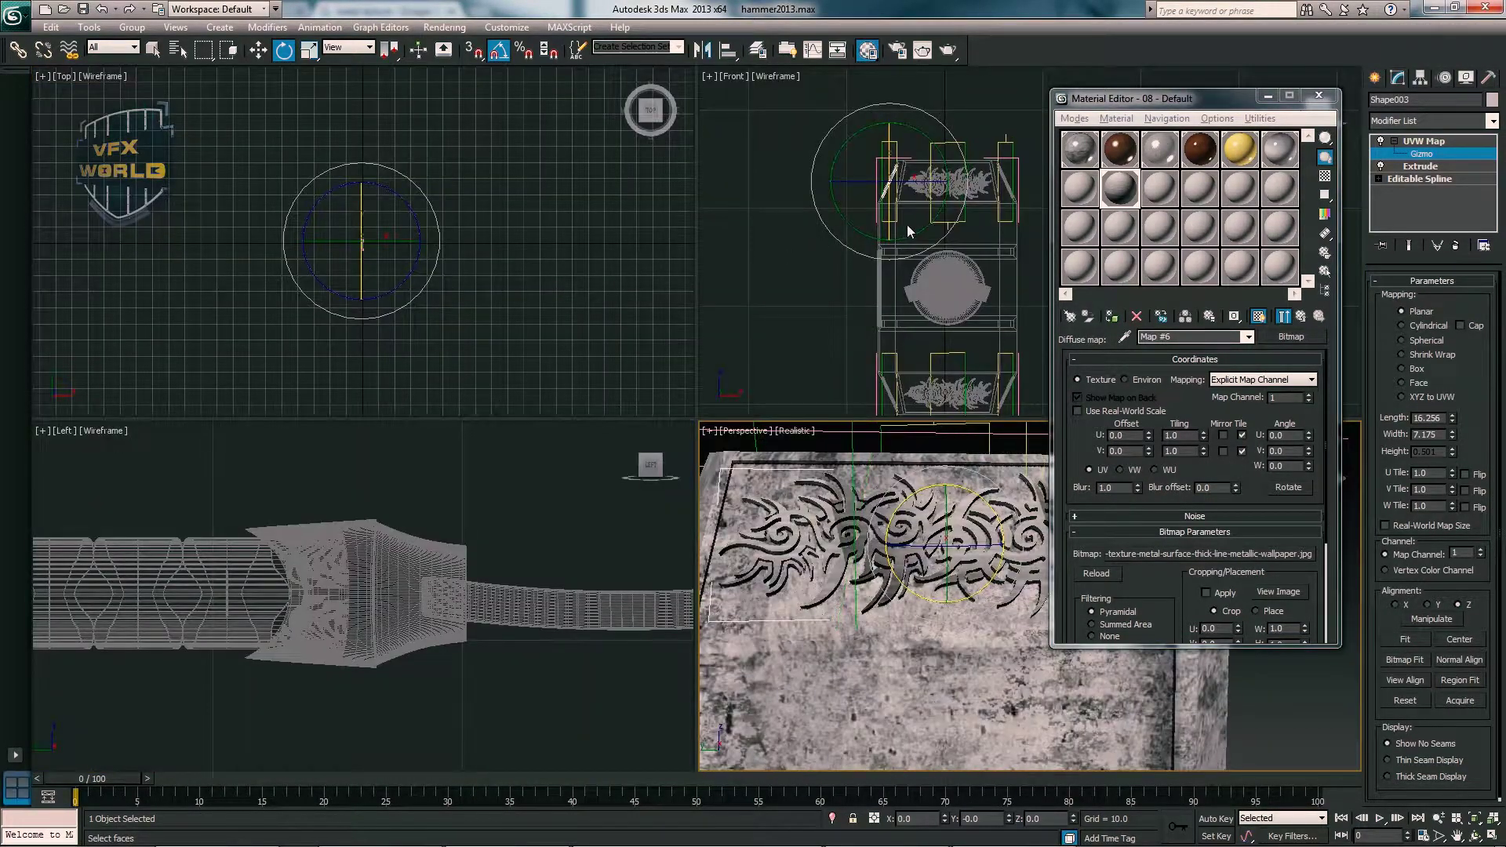
left_click(906, 225)
scroll(889, 262, "up", 5)
middle_click_drag(889, 262, 910, 266)
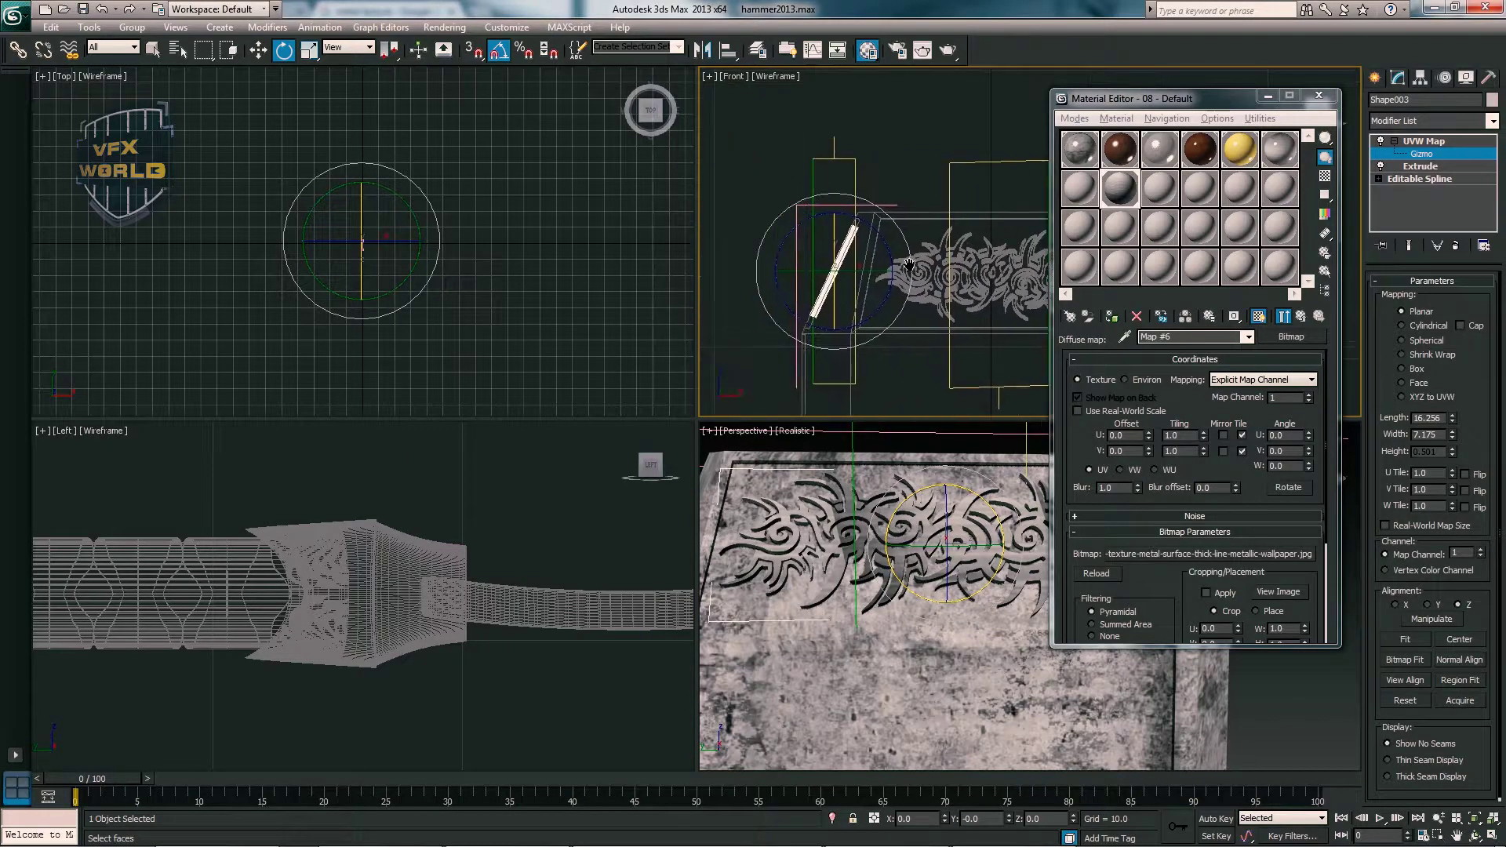
scroll(328, 578, "down", 3)
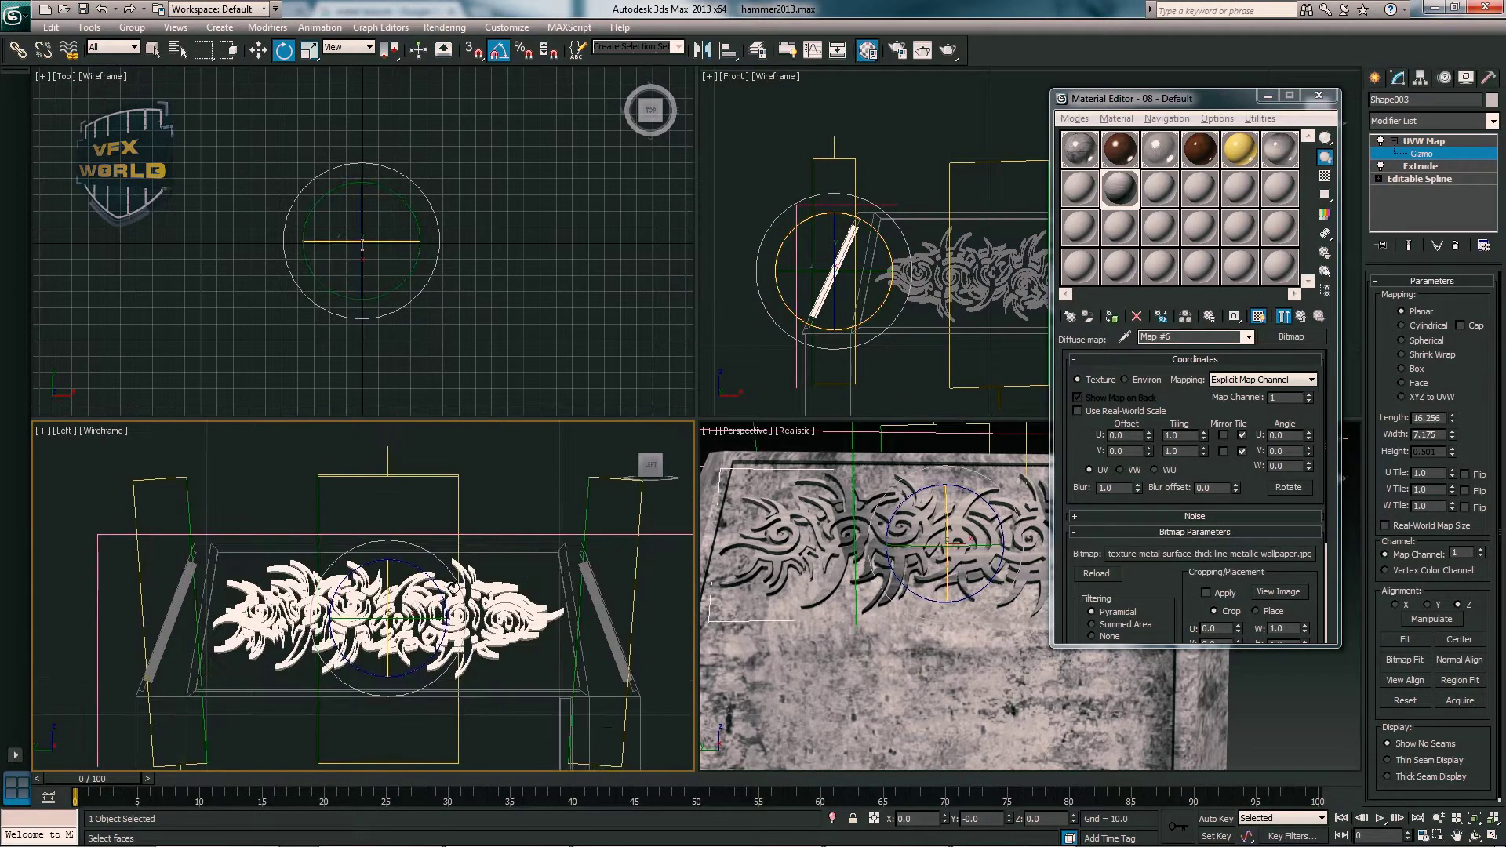
left_click(812, 578)
key("alt+w")
left_click(1405, 639)
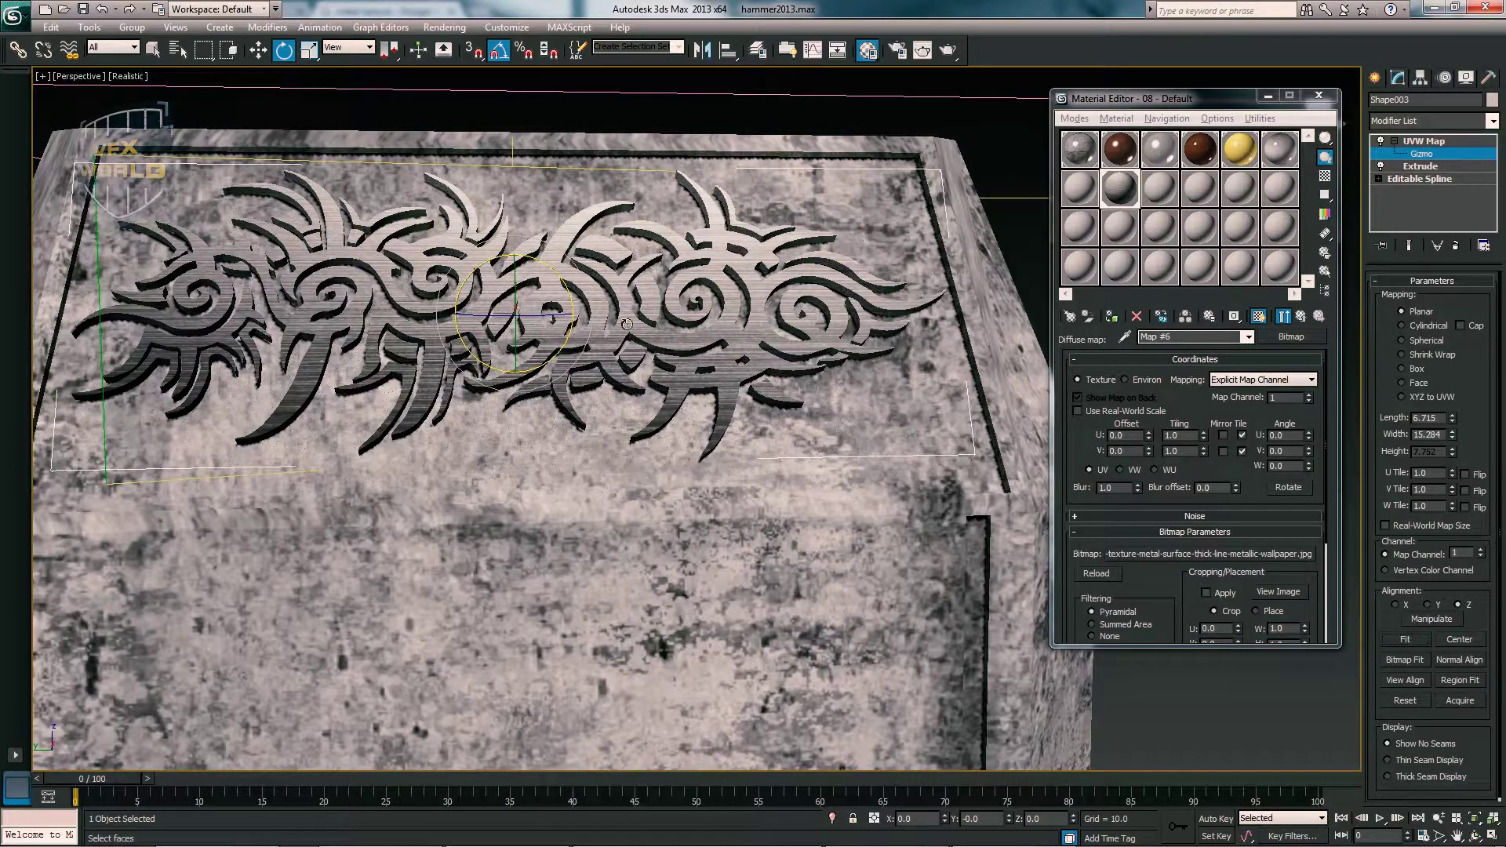
middle_click_drag(627, 324, 371, 113, "alt")
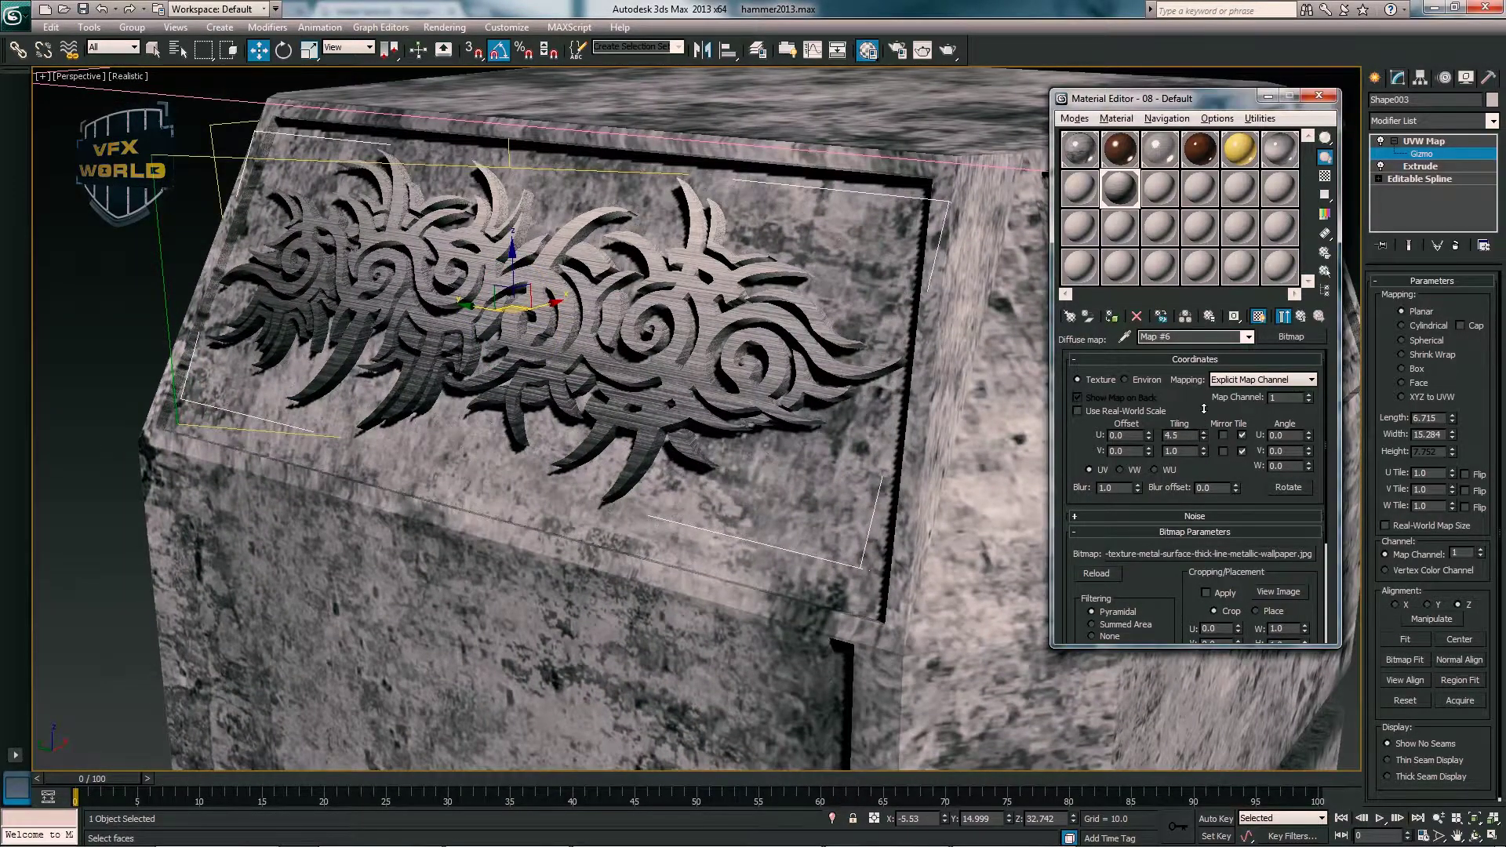
left_click(1222, 436)
- Set the emblem's UVW Map width to 15.284 to rescale the metal texture
left_click(1437, 142)
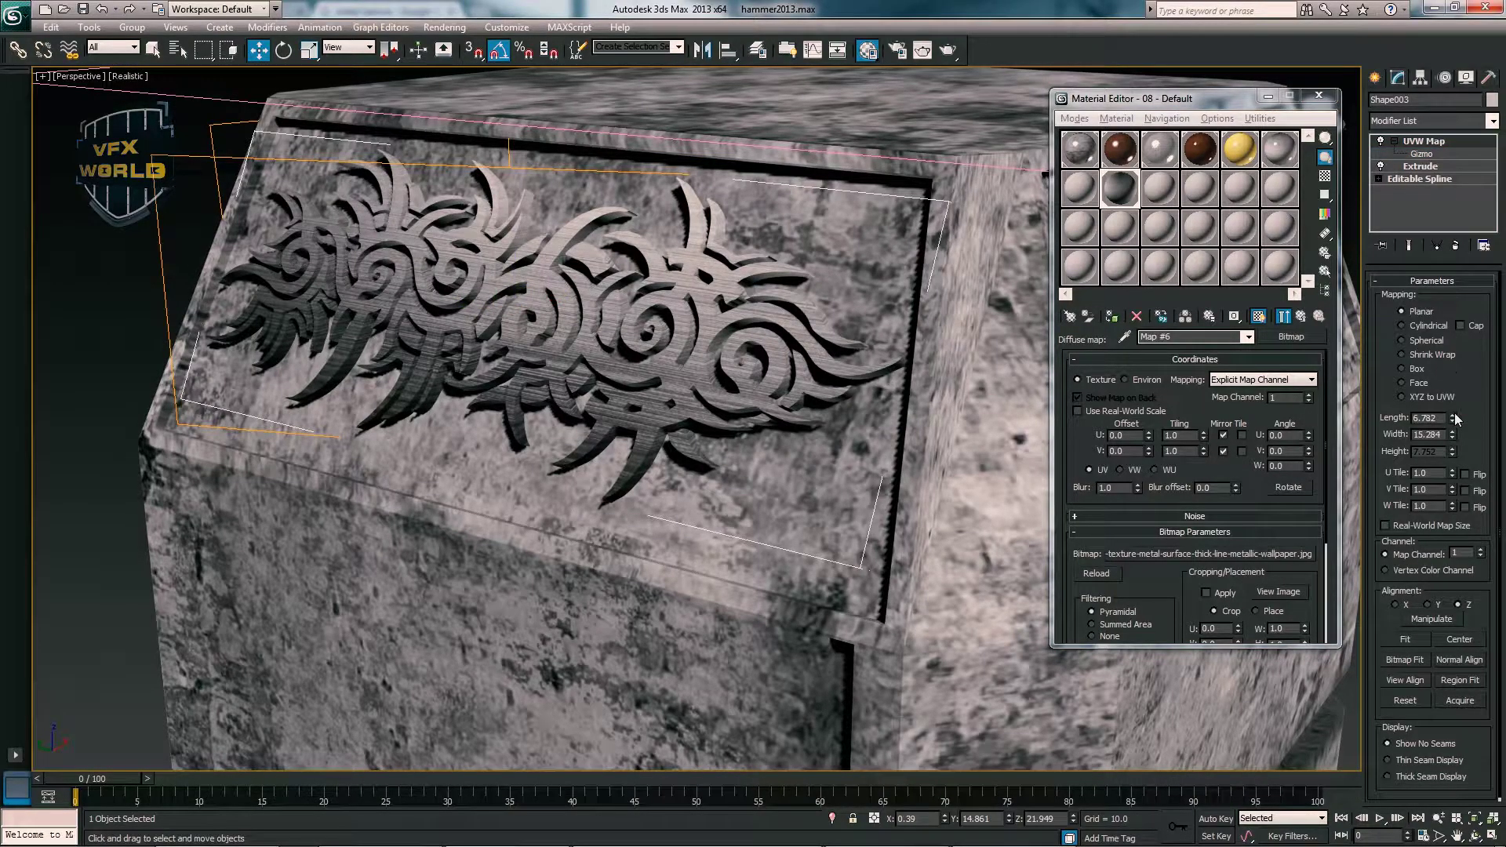
left_click_drag(1453, 418, 1459, 452)
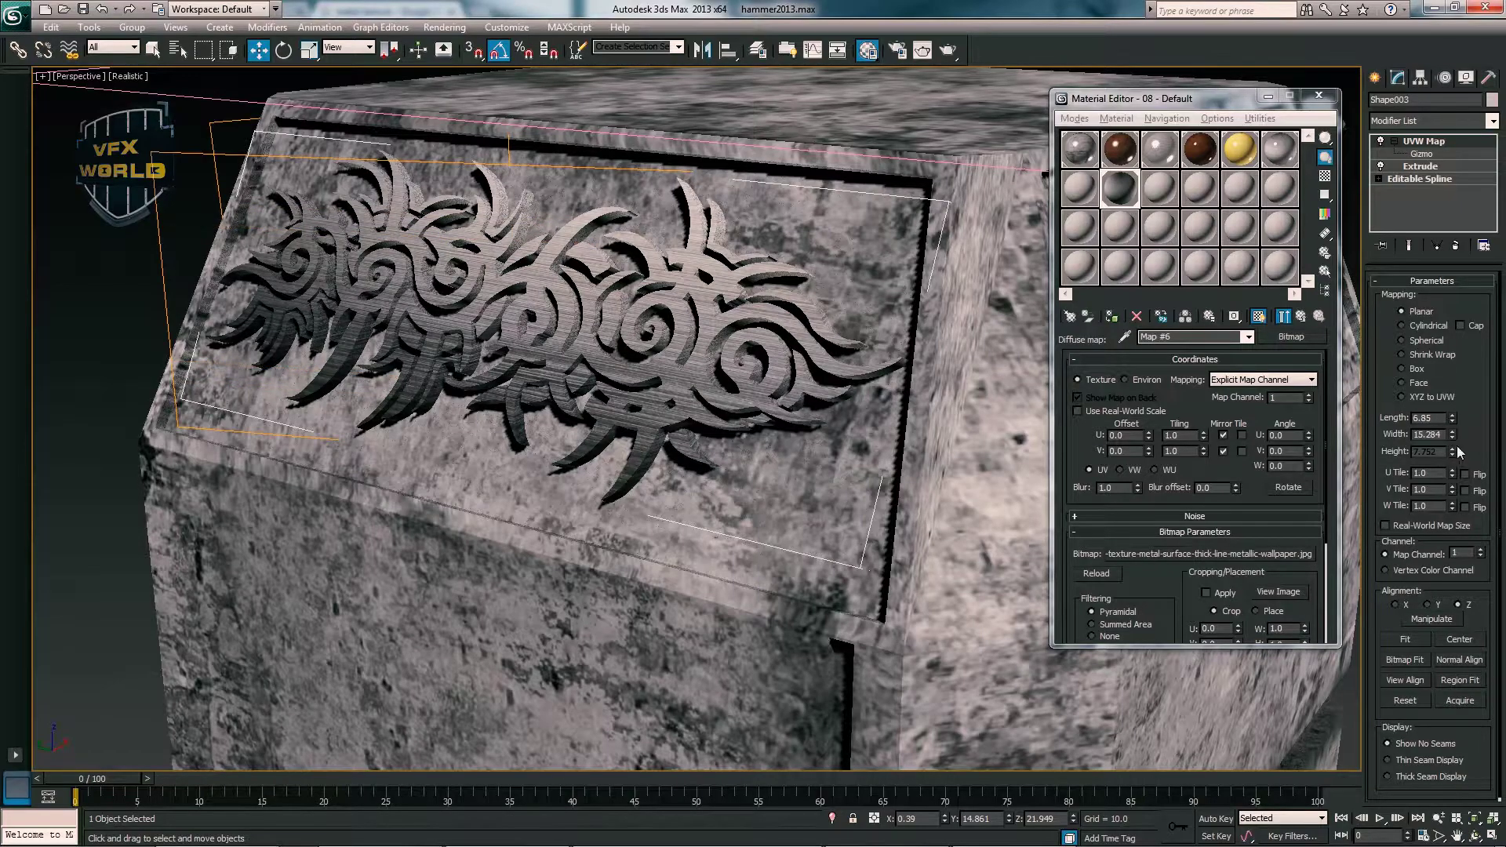
left_click_drag(1452, 437, 1454, 452)
scroll(470, 353, "down", 5)
middle_click_drag(440, 361, 531, 357, "alt")
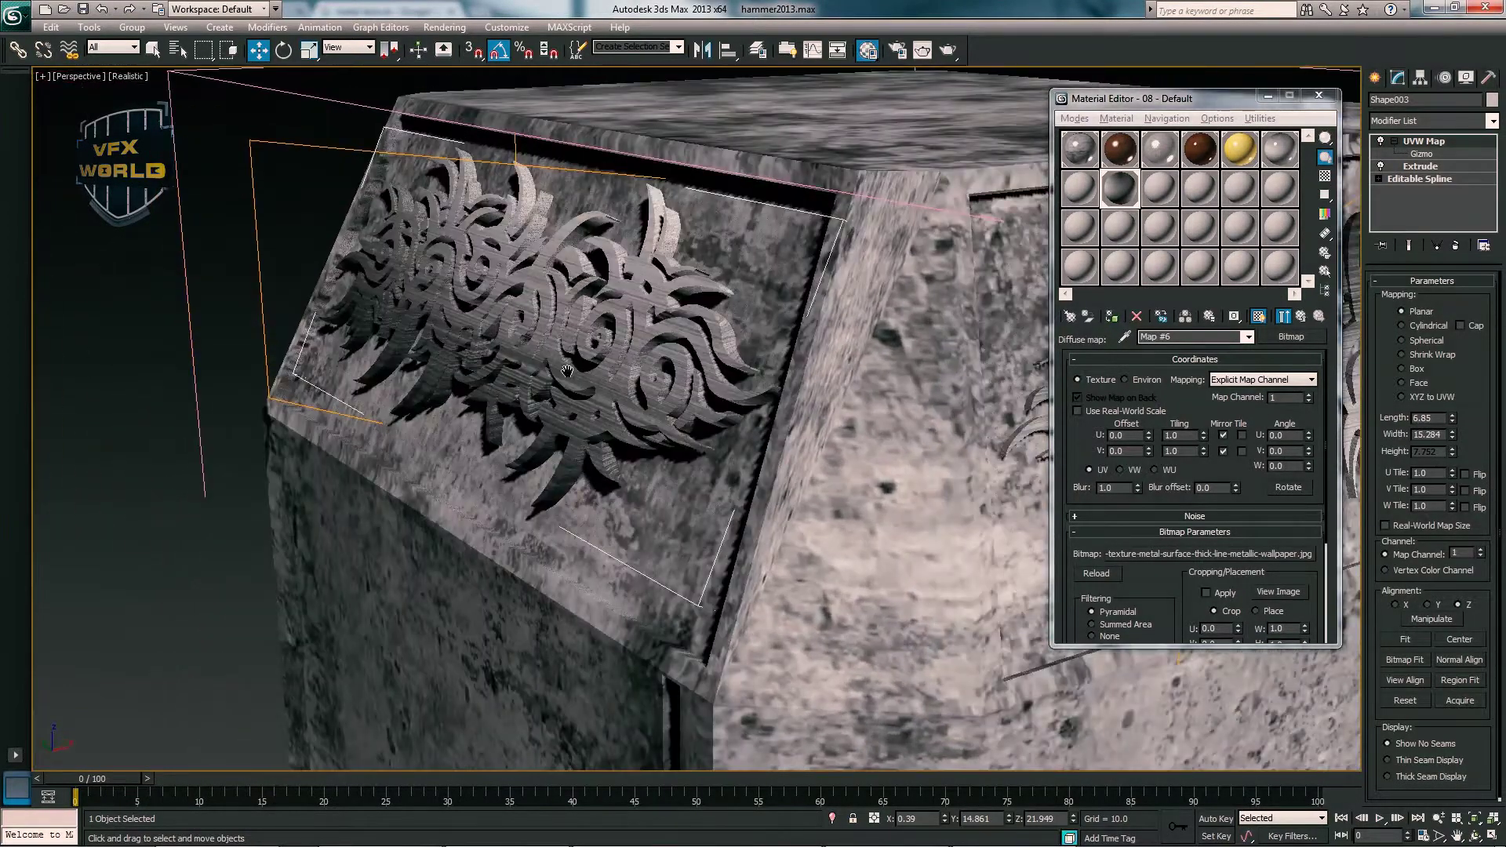
- Give 08 - Default a grey reflection colour with 0.69 reflection glossiness
scroll(470, 330, "down", 5)
left_click(397, 303)
double_click(1079, 149)
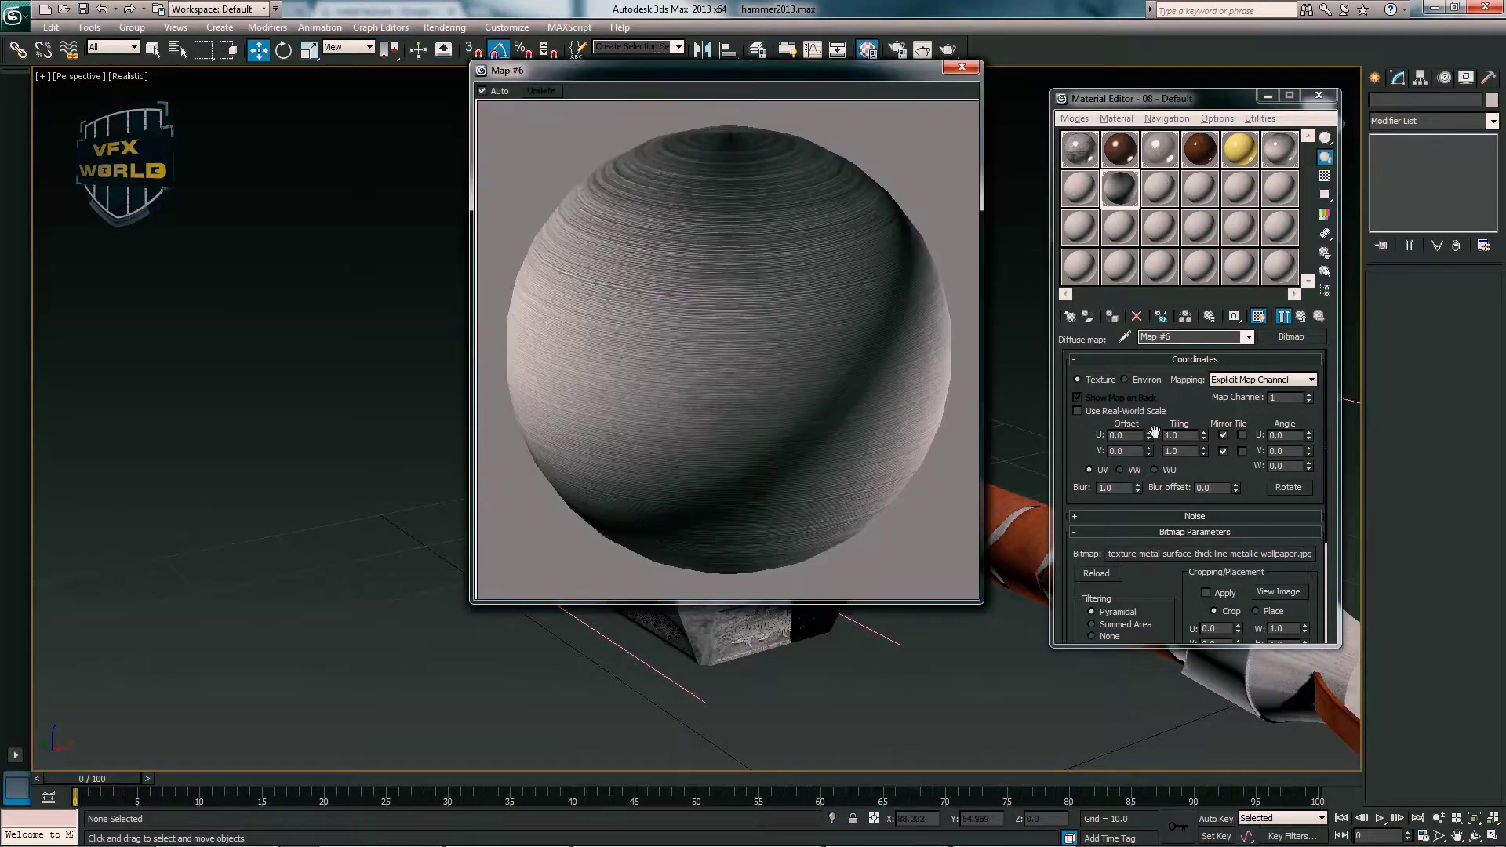
left_click(1301, 316)
left_click(1161, 479)
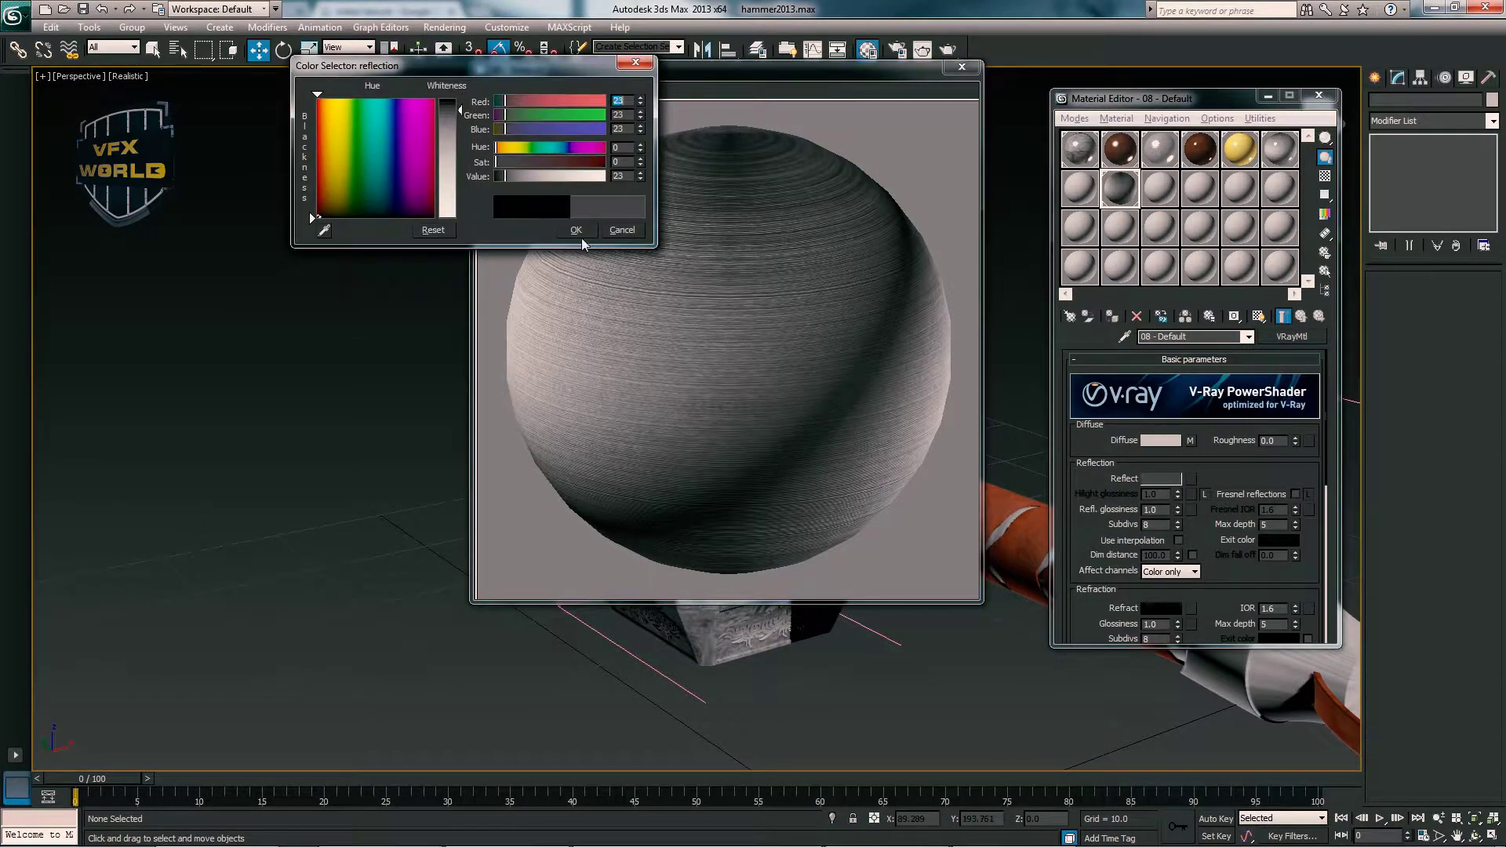
key("Escape")
mouse_move(1176, 512)
left_mouse_down()
mouse_move(1180, 535)
mouse_move(1216, 502)
mouse_move(1217, 468)
left_mouse_up()
left_click(962, 67)
- Select the hammer's round side disc, Cylinder001
scroll(594, 414, "up", 2)
scroll(594, 414, "up", 3)
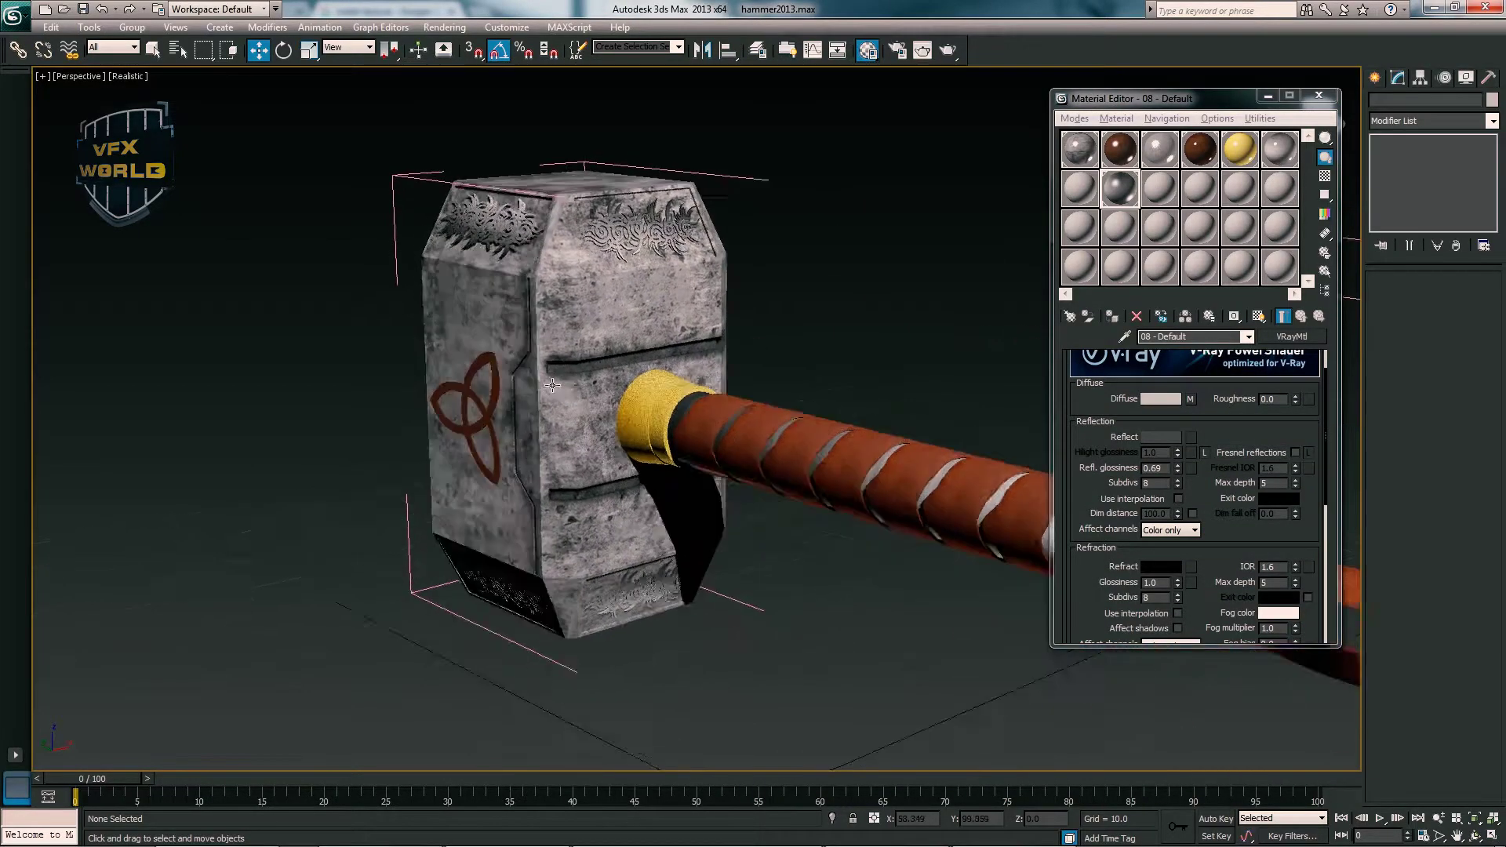
scroll(594, 414, "up", 2)
left_click(594, 414)
middle_click_drag(594, 414, 691, 404, "alt")
left_click(478, 377)
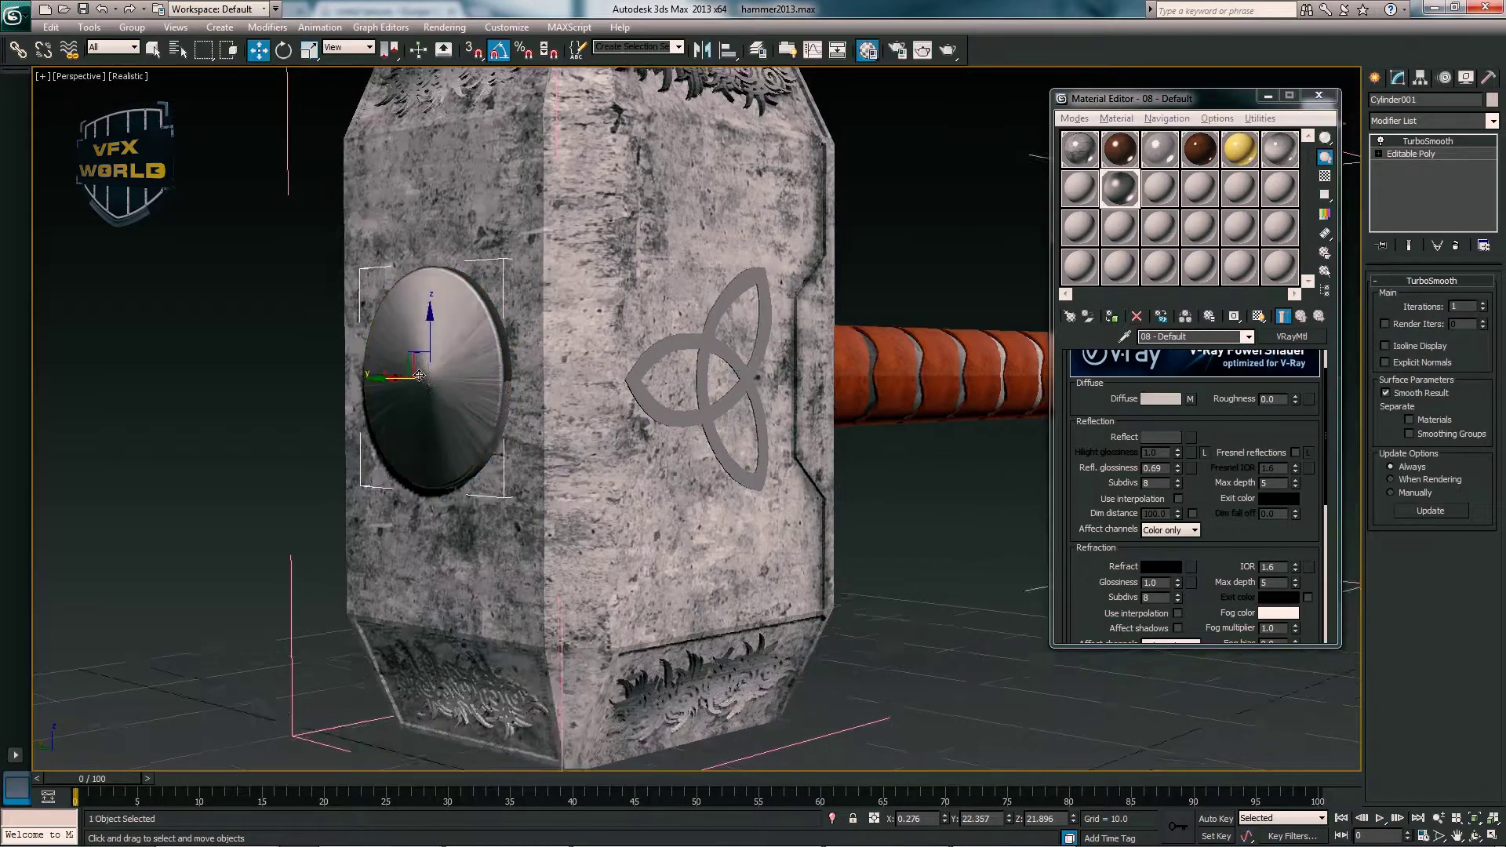
scroll(503, 375, "up", 3)
left_click(1428, 120)
- Add a UVW Map to the disc and rotate its gizmo 90° so the stripes run horizontally
key("u")
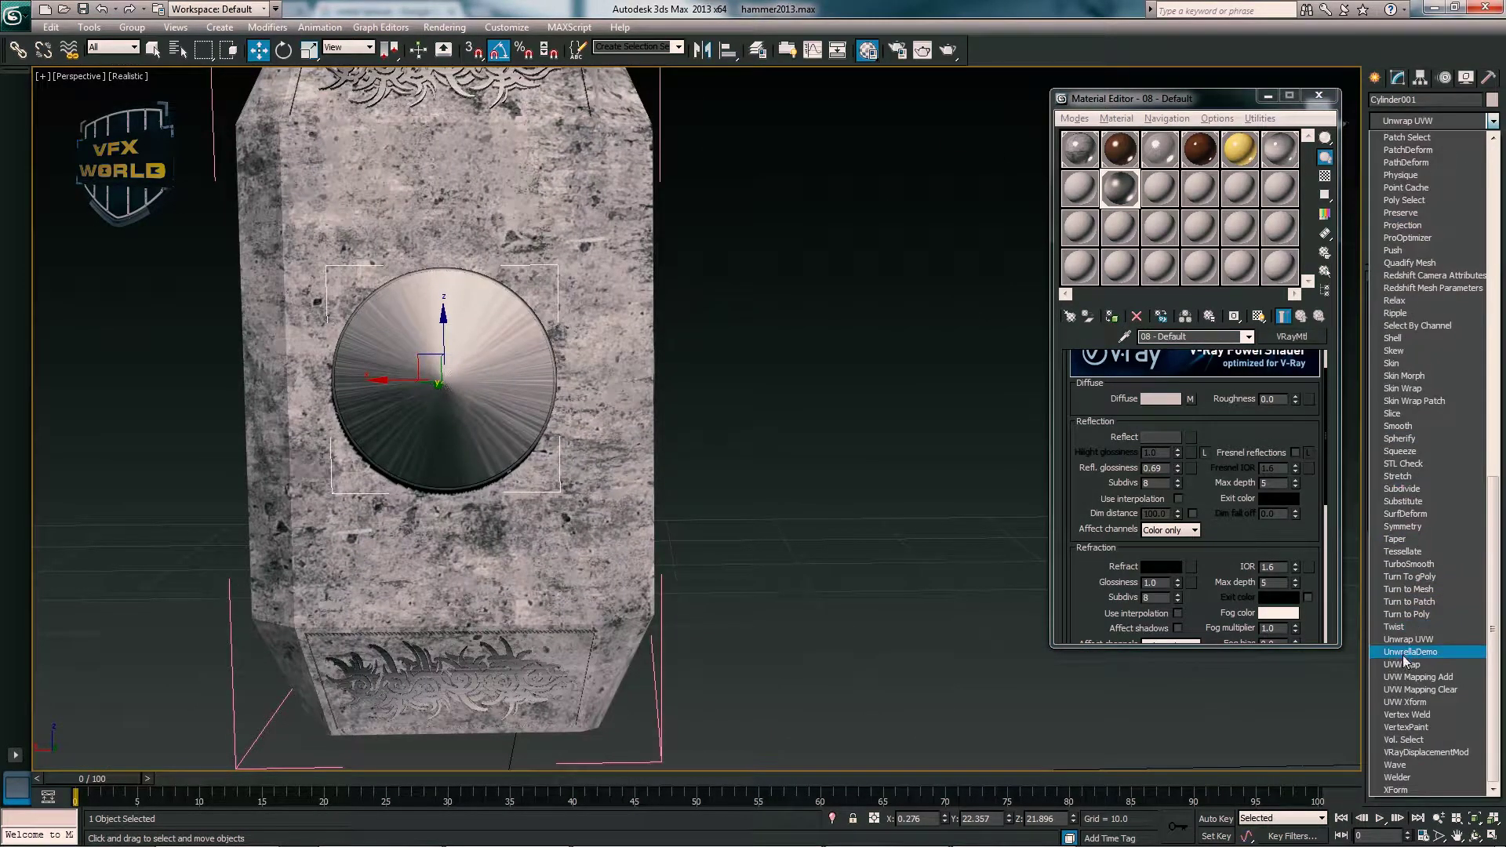
left_click(1402, 665)
middle_click_drag(690, 353, 741, 345, "alt")
scroll(718, 349, "up", 3)
left_click(1394, 142)
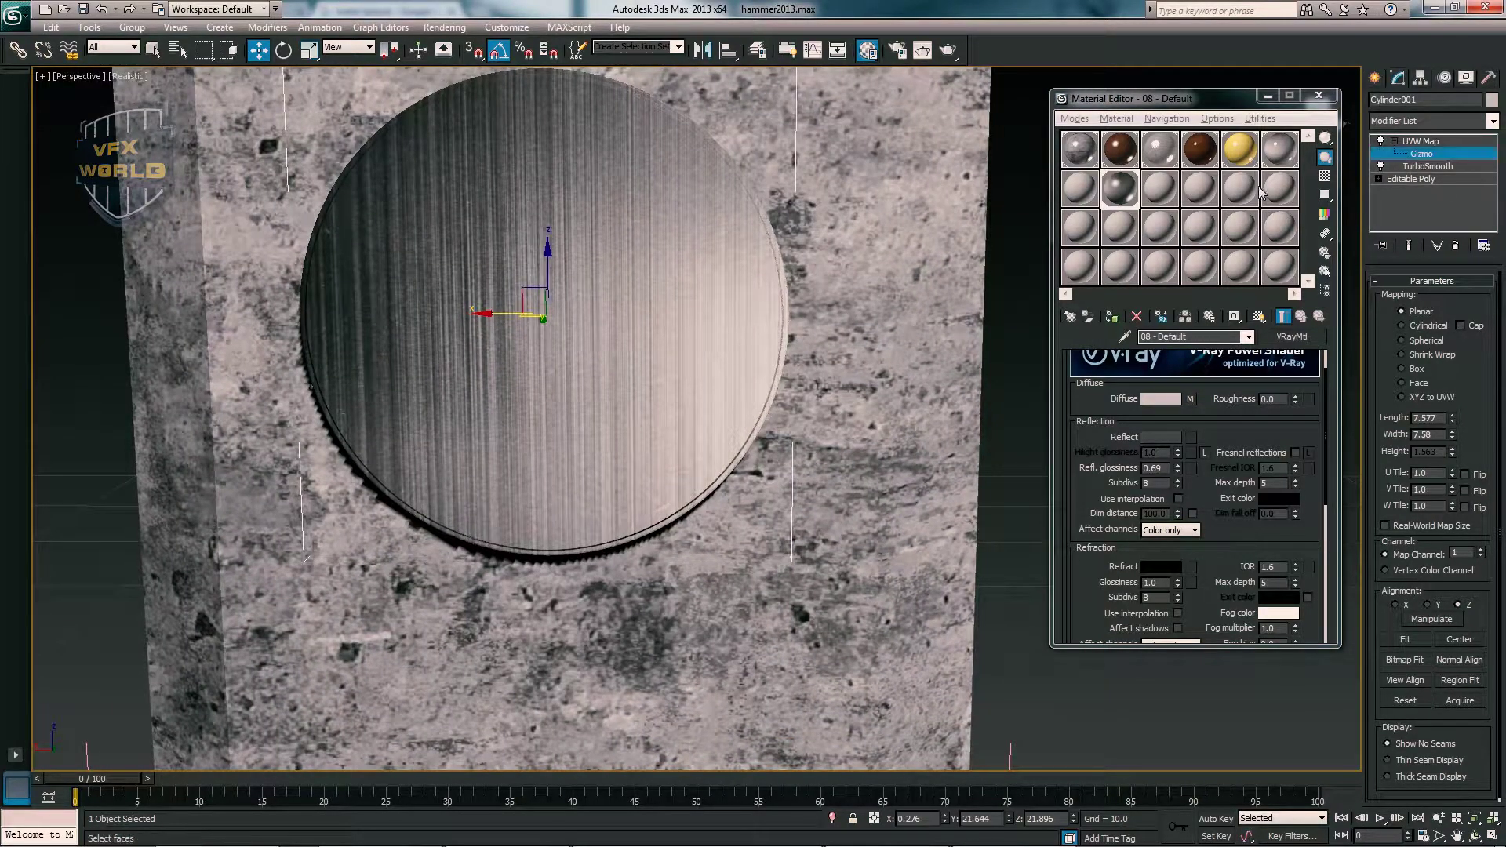
left_click_drag(593, 247, 350, 108)
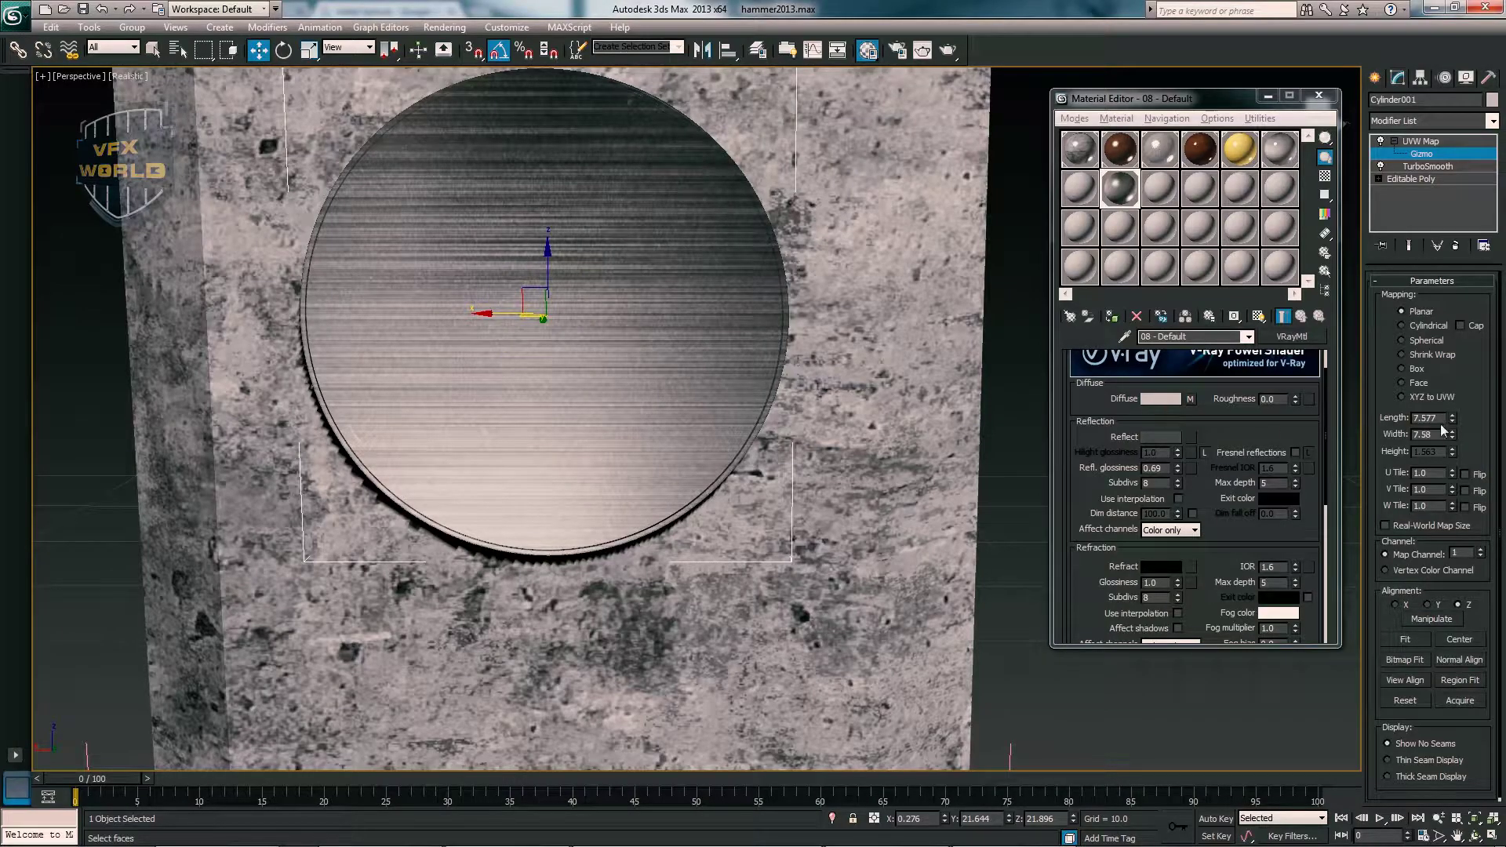
- Raise the disc's UVW Map length and width to stretch the texture into fine streaks
mouse_move(1452, 418)
left_mouse_down()
mouse_move(1490, 553)
mouse_move(1419, 255)
left_mouse_up()
left_click_drag(1452, 422, 1394, 259)
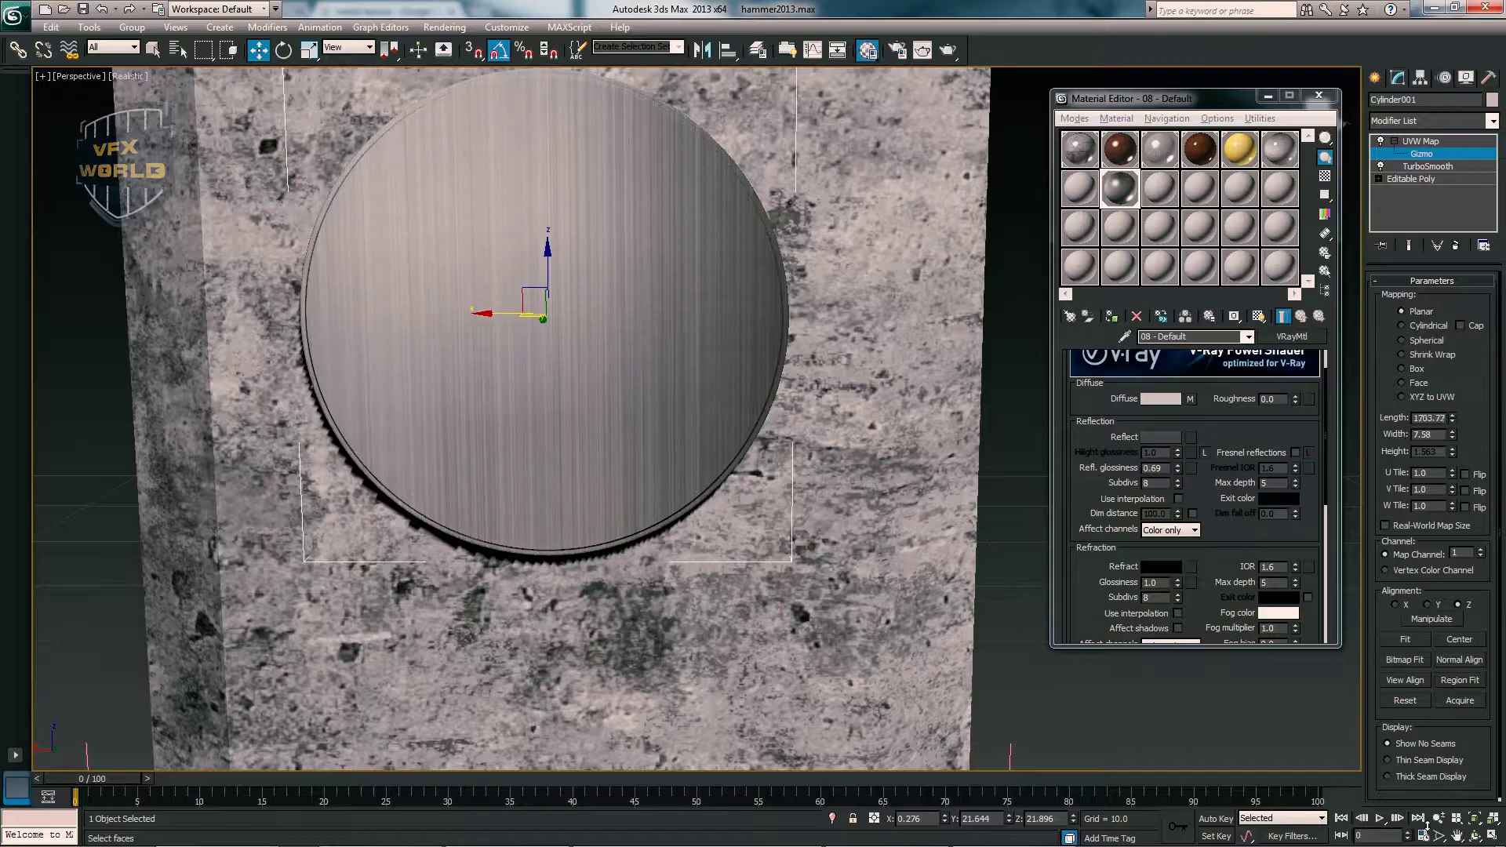
middle_click_drag(698, 435, 615, 431, "alt")
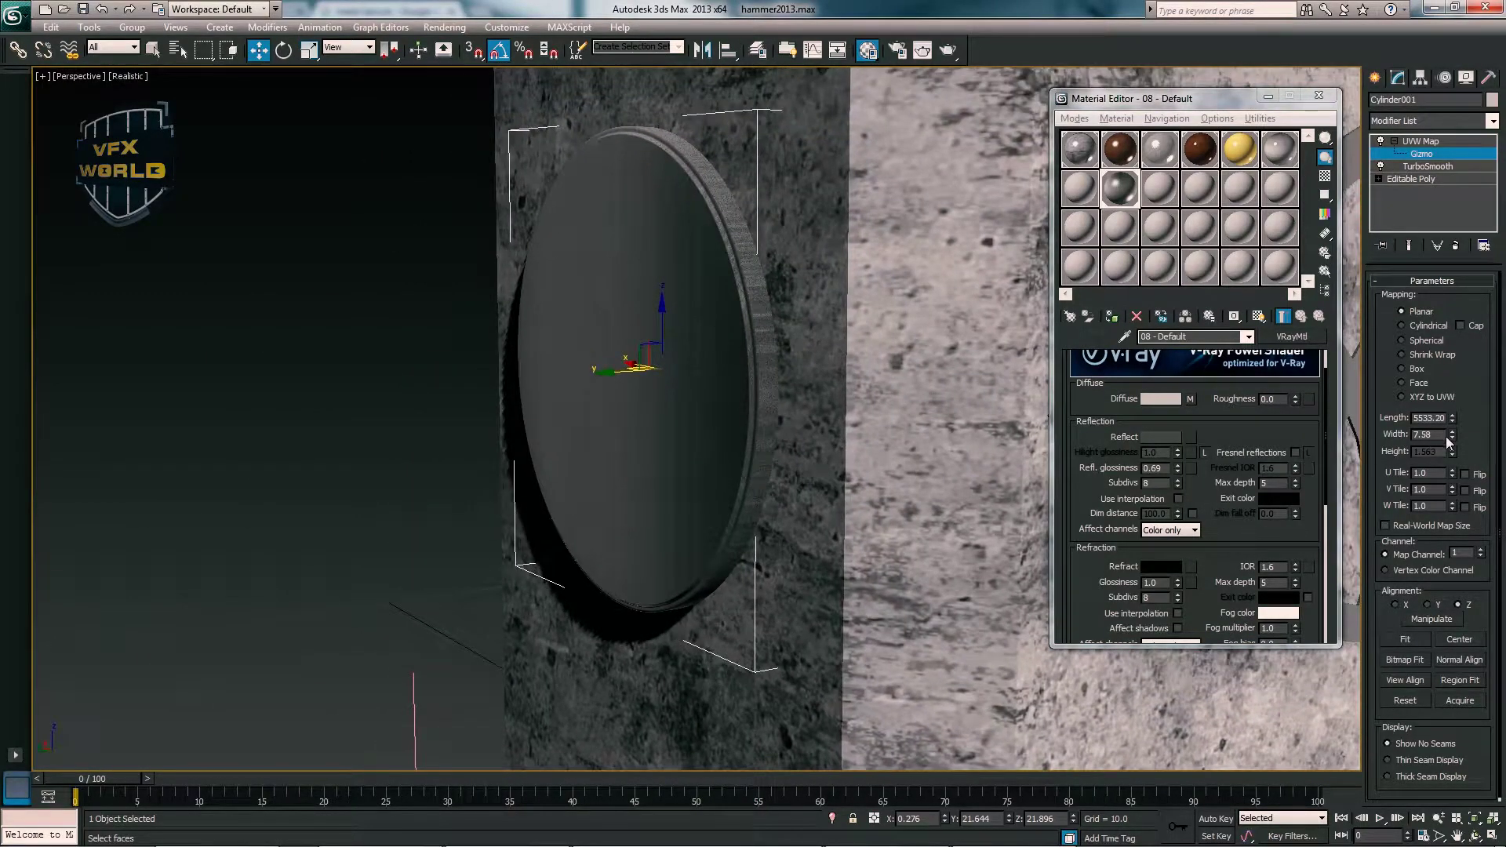
mouse_move(1452, 435)
left_mouse_down()
mouse_move(1457, 409)
mouse_move(1503, 397)
left_mouse_up()
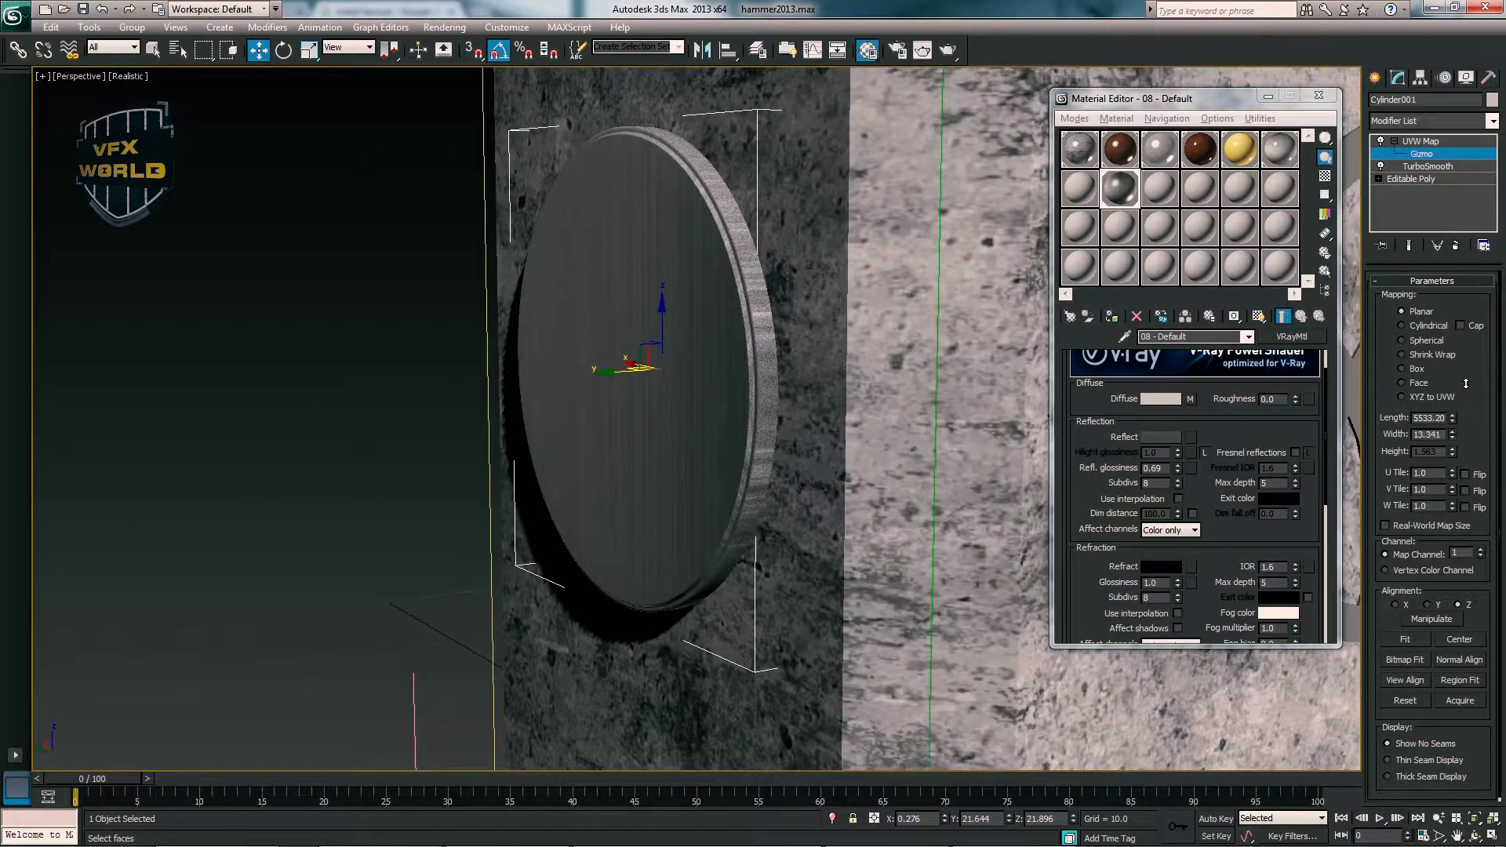
middle_click_drag(903, 404, 886, 400, "alt")
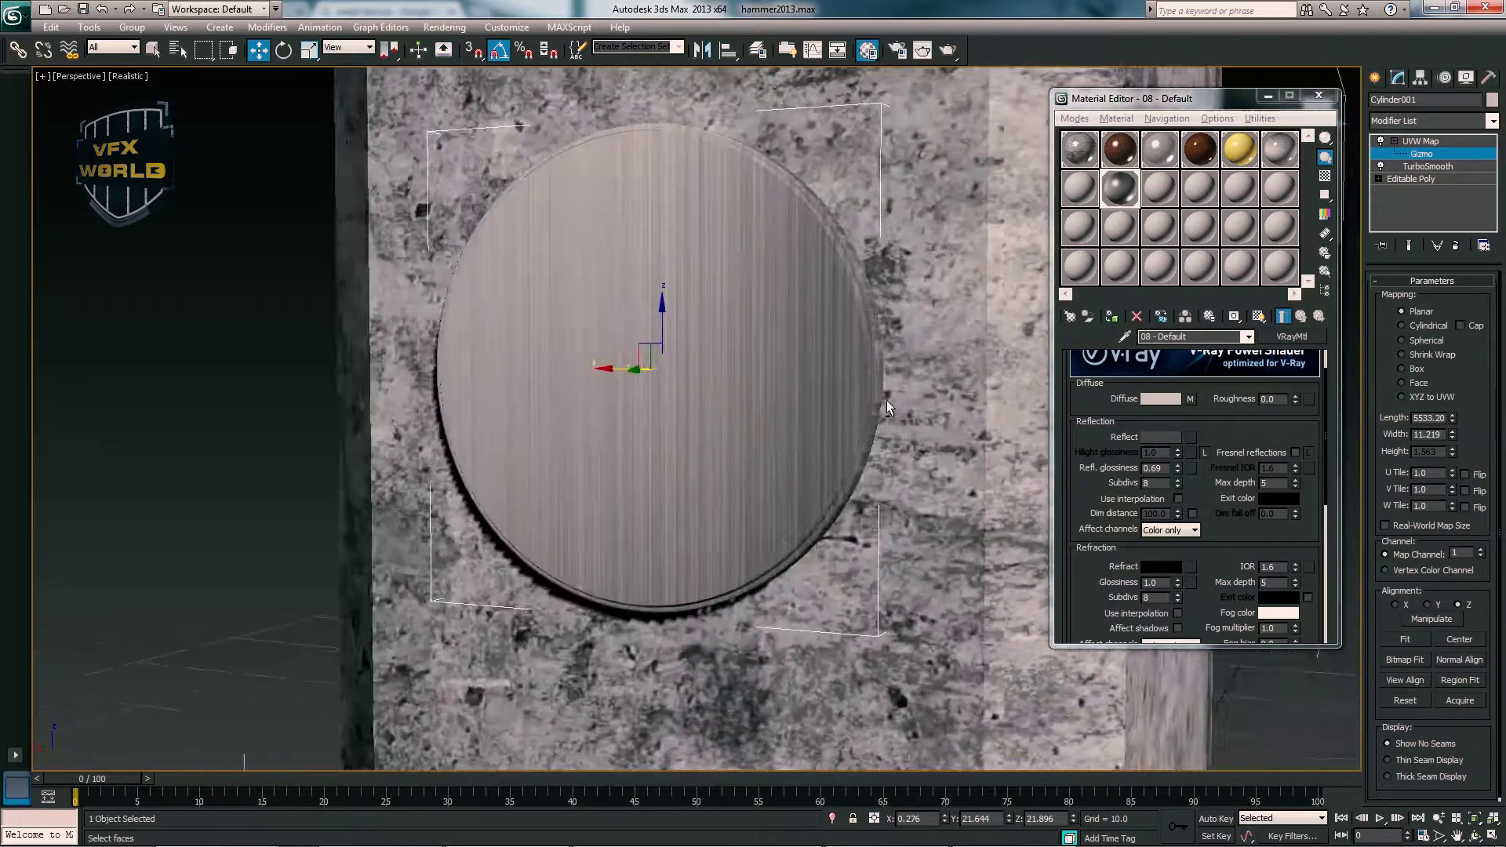
scroll(872, 449, "down", 5)
middle_click_drag(853, 525, 768, 519)
scroll(768, 519, "down", 3)
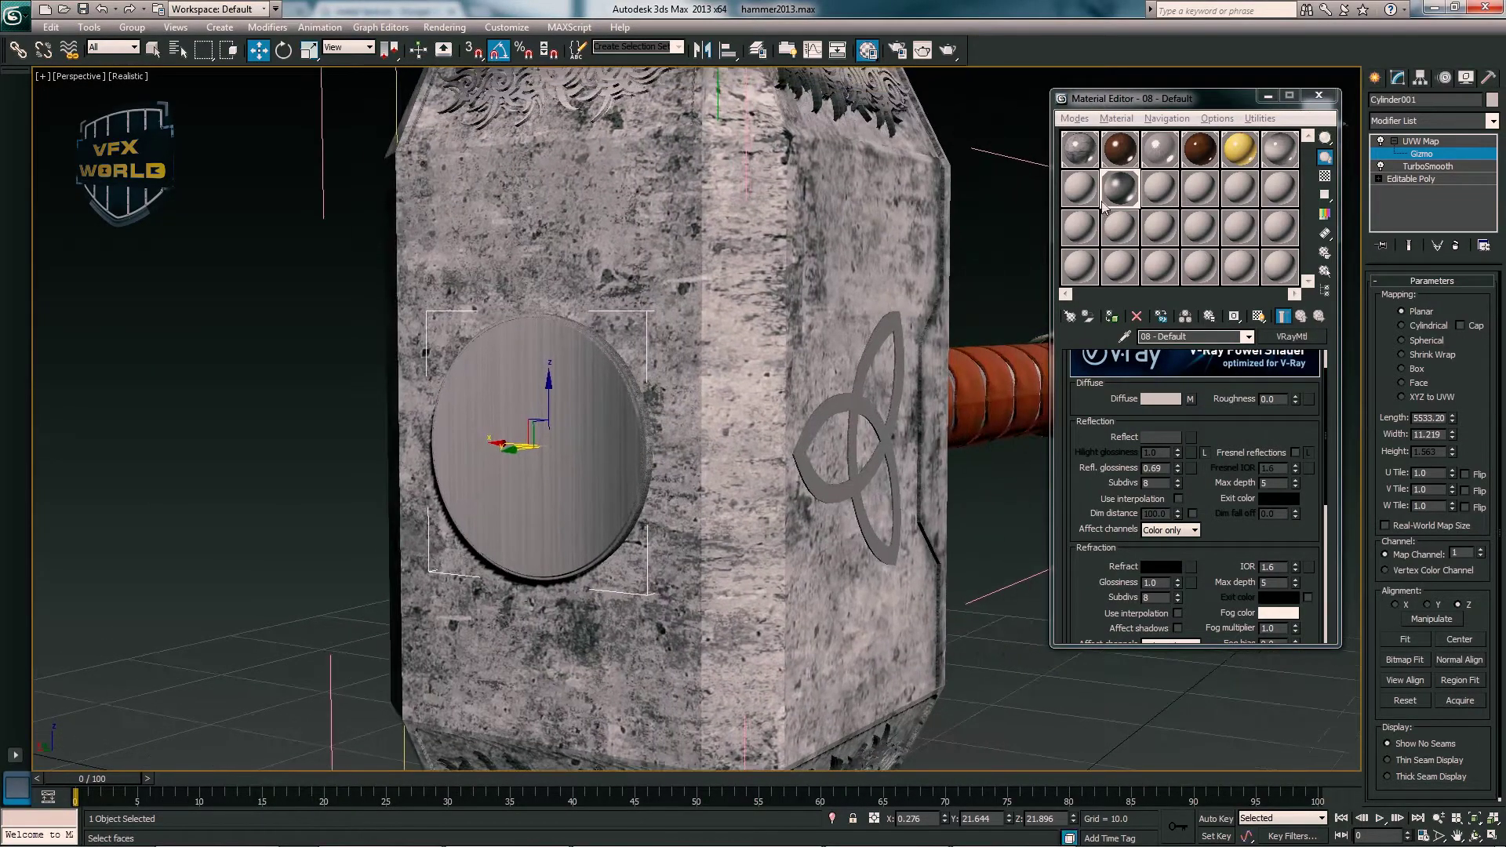
- Copy the diffuse wallpaper texture into the Bump slot at strength 30
double_click(1114, 196)
scroll(1194, 585, "down", 5)
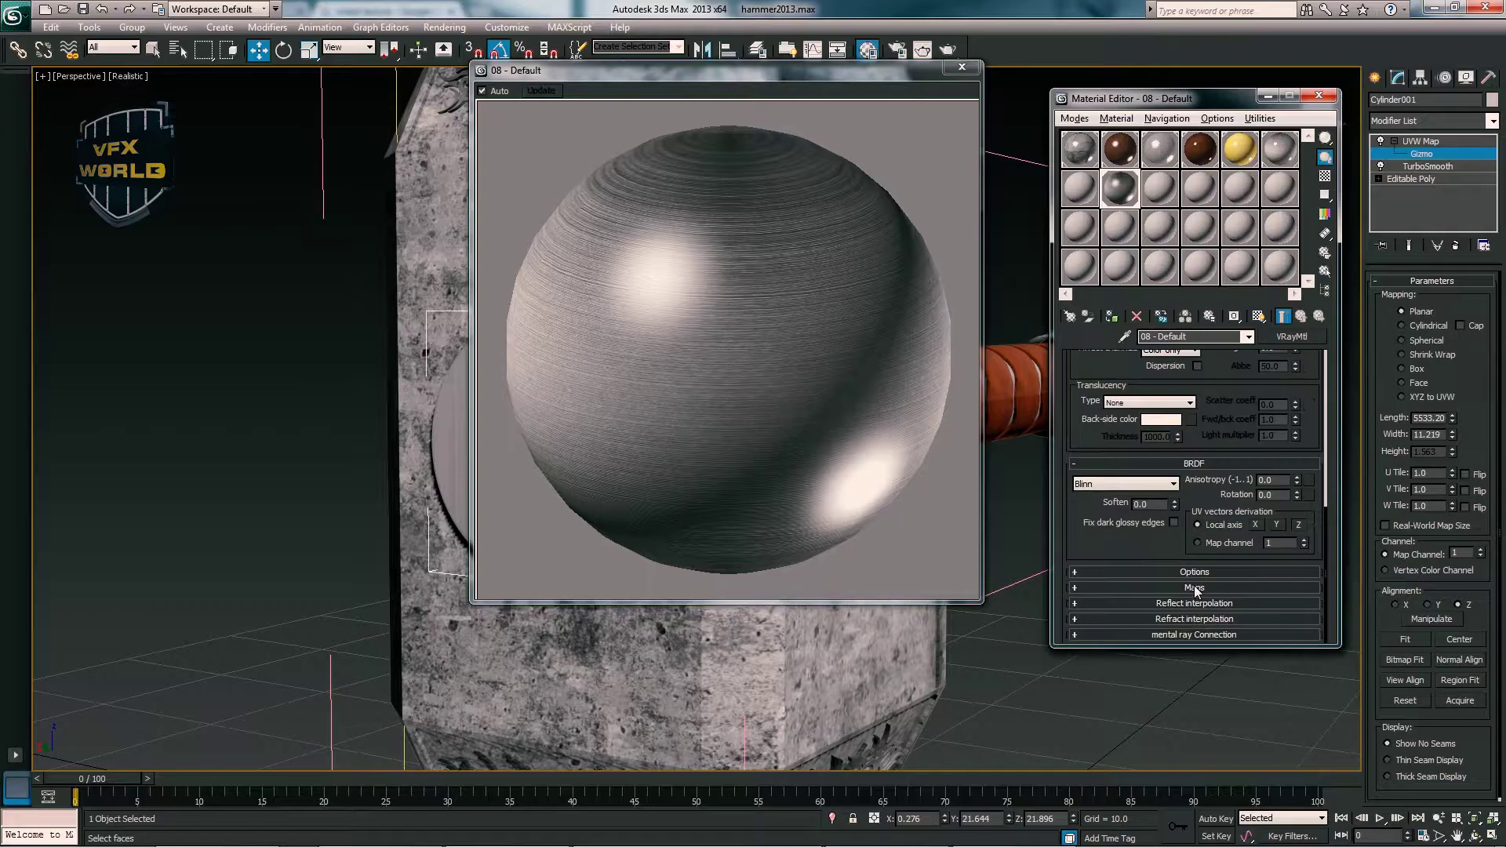
scroll(1231, 408, "down", 5)
left_click_drag(1217, 582, 1228, 585)
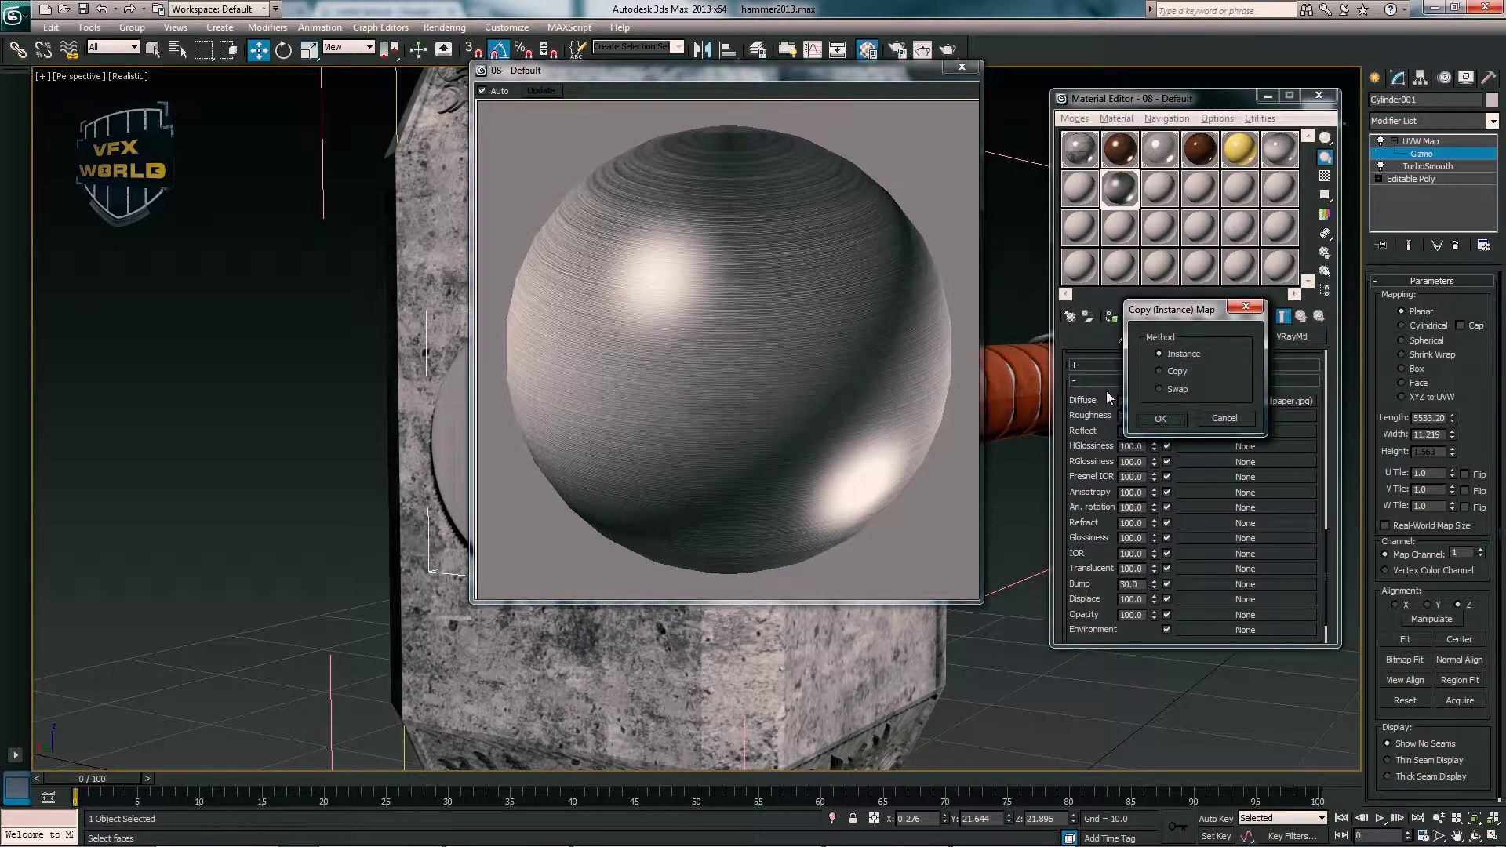
left_click(1159, 416)
left_click(961, 67)
mouse_move(863, 303)
middle_mouse_down("alt")
mouse_move(732, 287)
mouse_move(742, 411)
middle_mouse_up("alt")
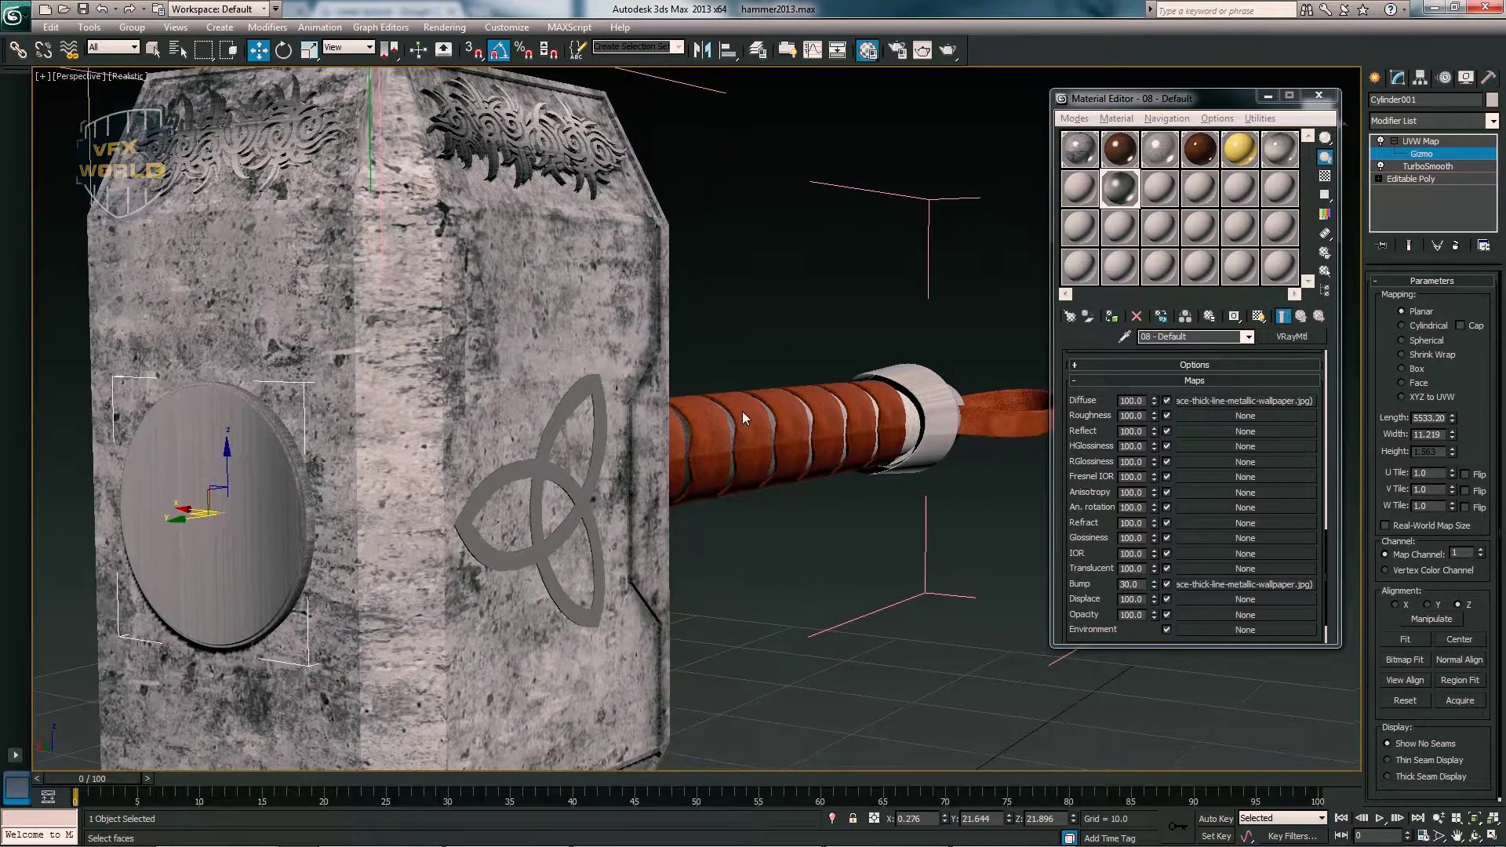
scroll(742, 441, "down", 3)
scroll(466, 490, "up", 5)
mouse_move(466, 489)
middle_mouse_down("alt")
mouse_move(671, 480)
mouse_move(613, 501)
mouse_move(605, 467)
mouse_move(985, 314)
middle_mouse_up("alt")
scroll(672, 480, "down", 3)
scroll(634, 455, "up", 3)
- Render a V-Ray test of the textured hammer from a high three-quarter view
left_click(1318, 95)
left_click(453, 359)
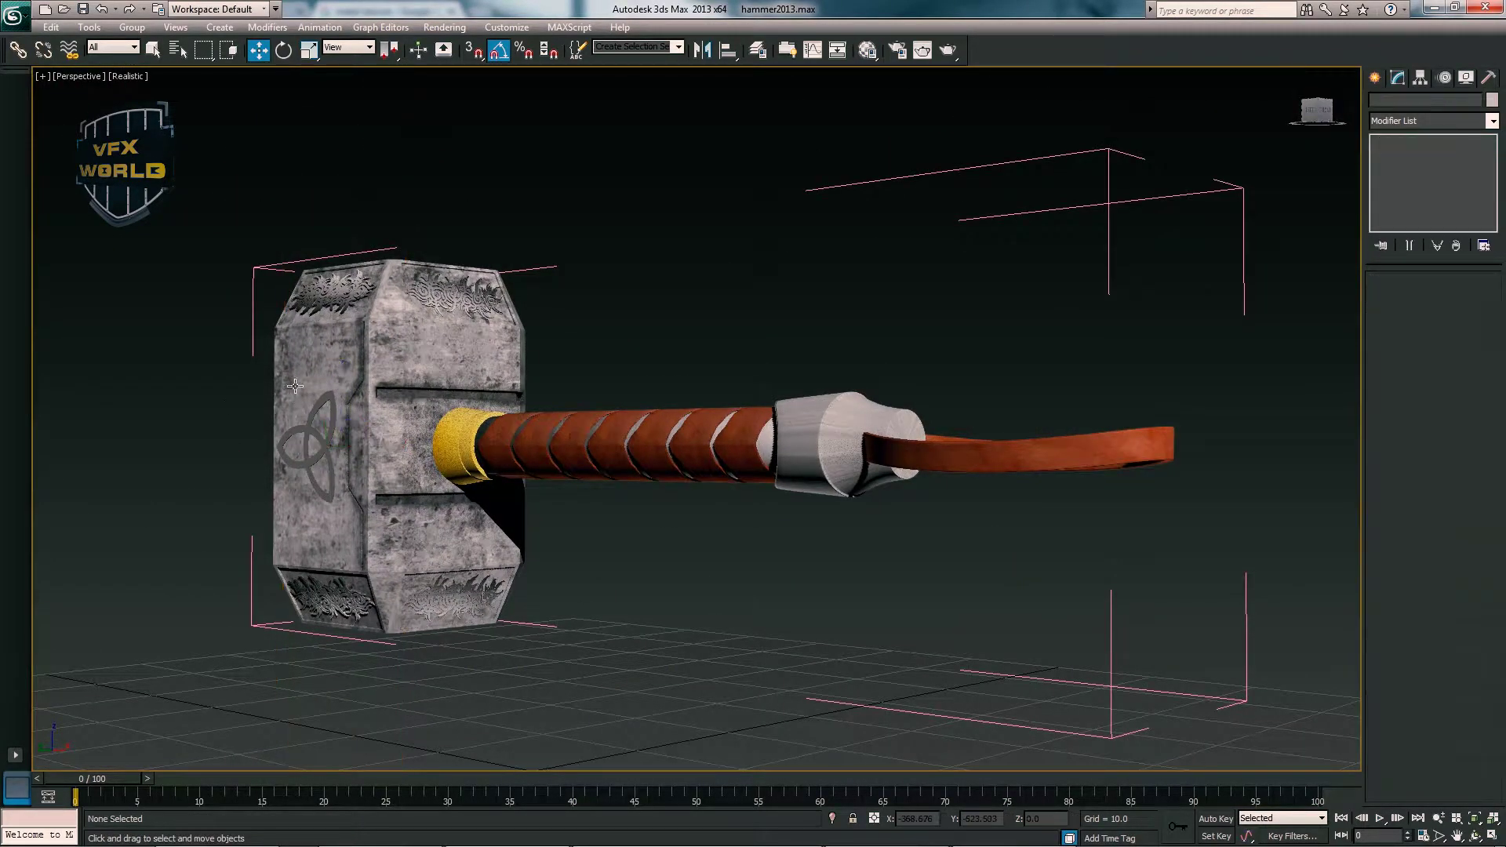
mouse_move(453, 359)
middle_mouse_down("alt")
mouse_move(436, 411)
mouse_move(430, 374)
middle_mouse_up("alt")
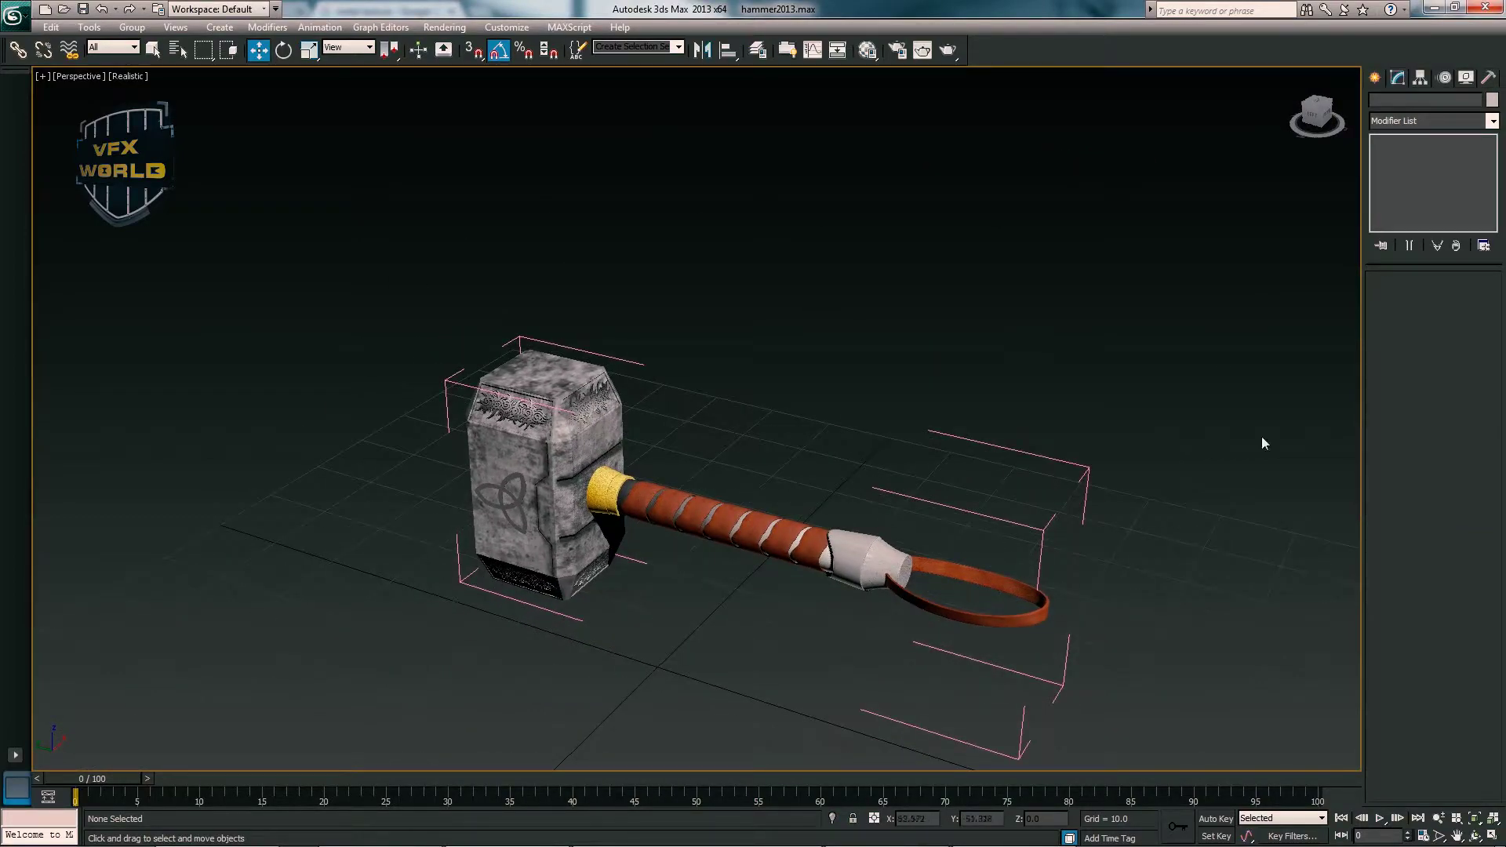
mouse_move(1262, 443)
middle_mouse_down("alt")
mouse_move(797, 595)
mouse_move(802, 492)
middle_mouse_up("alt")
key("shift+q")
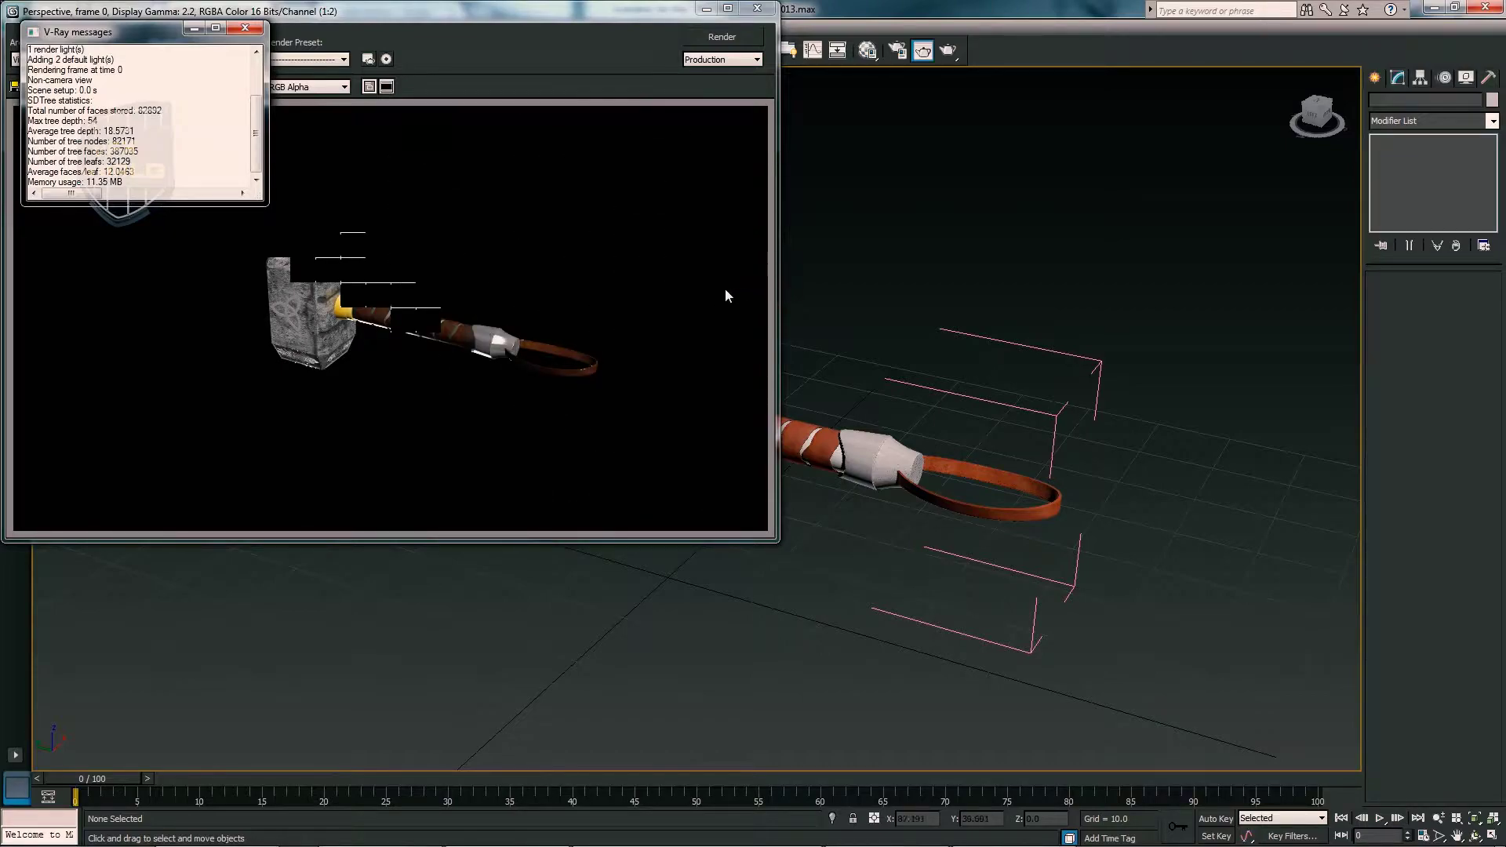
- Close the render log and frame buffer and return to the four-viewport layout
left_click(253, 30)
scroll(307, 281, "up", 2)
scroll(307, 280, "up", 1)
scroll(307, 281, "down", 1)
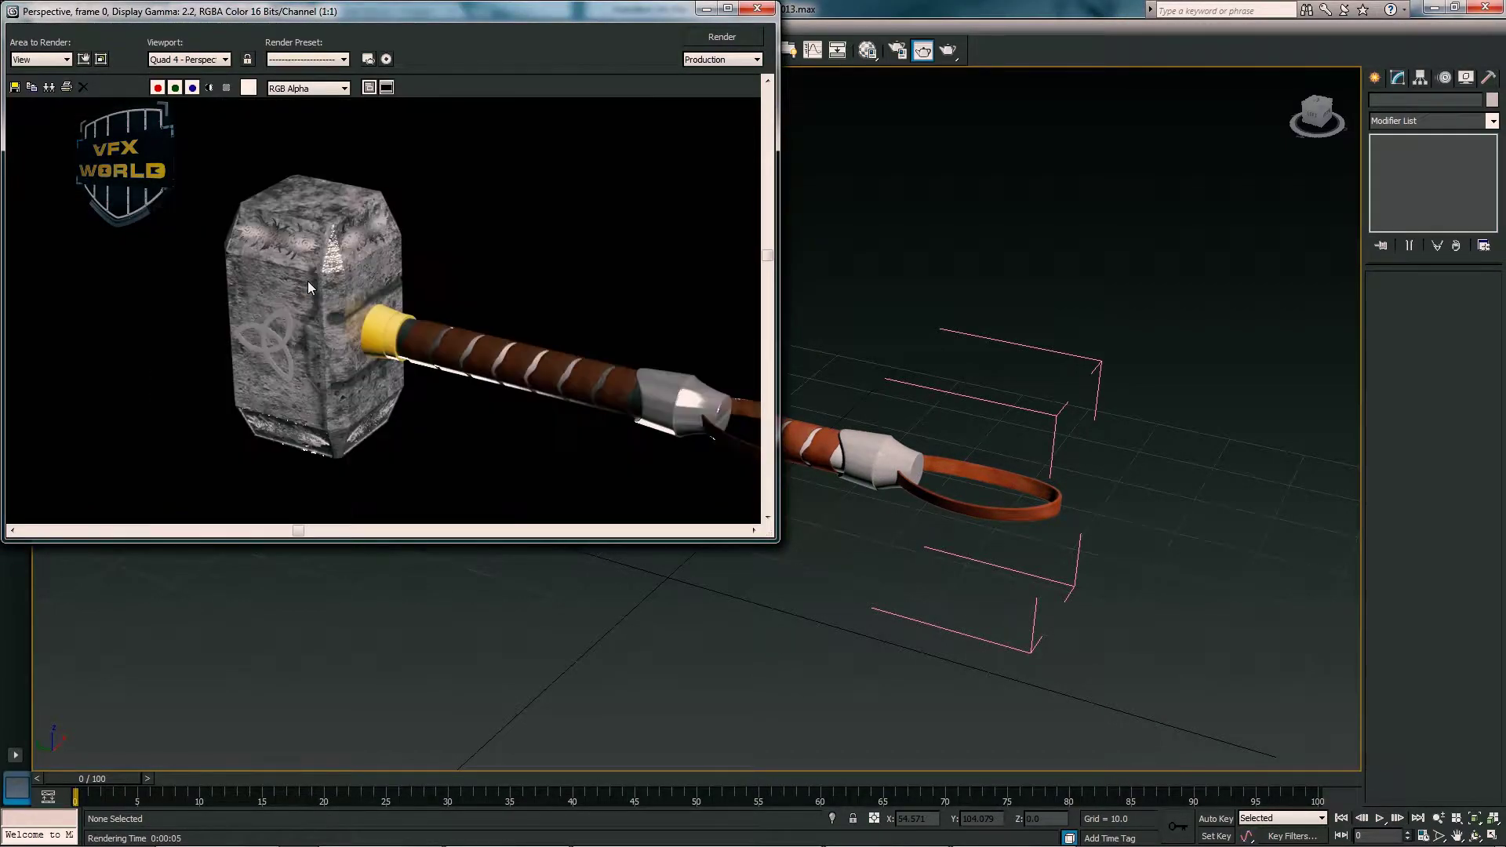
scroll(307, 281, "down", 2)
left_click(755, 9)
key("z")
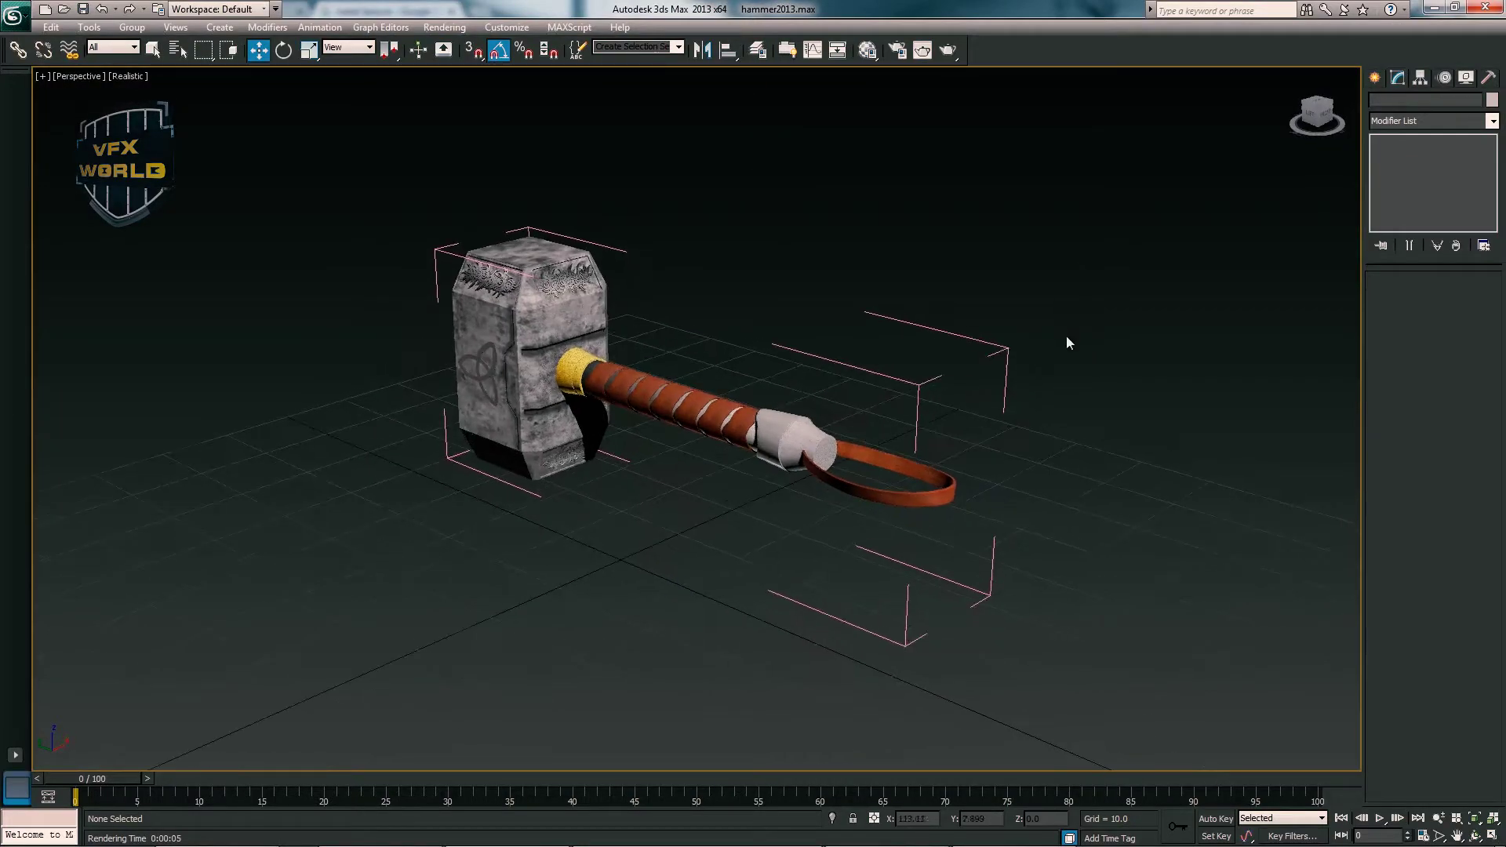
left_click(1375, 77)
key("alt+w")
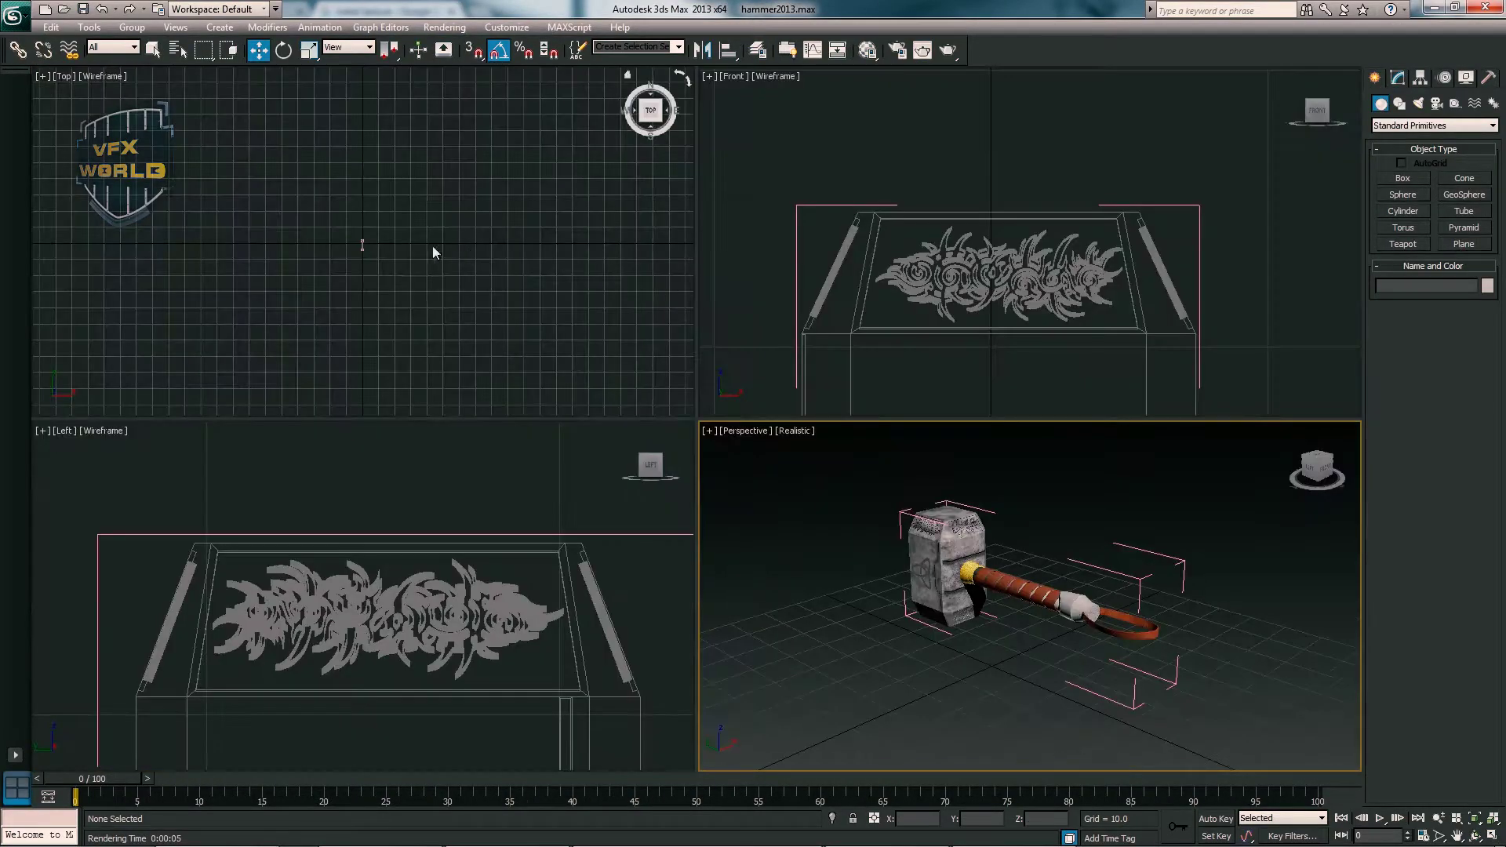
- Draw a ground plane in the top view and move it under the hammer
left_click(431, 245)
left_click(1463, 244)
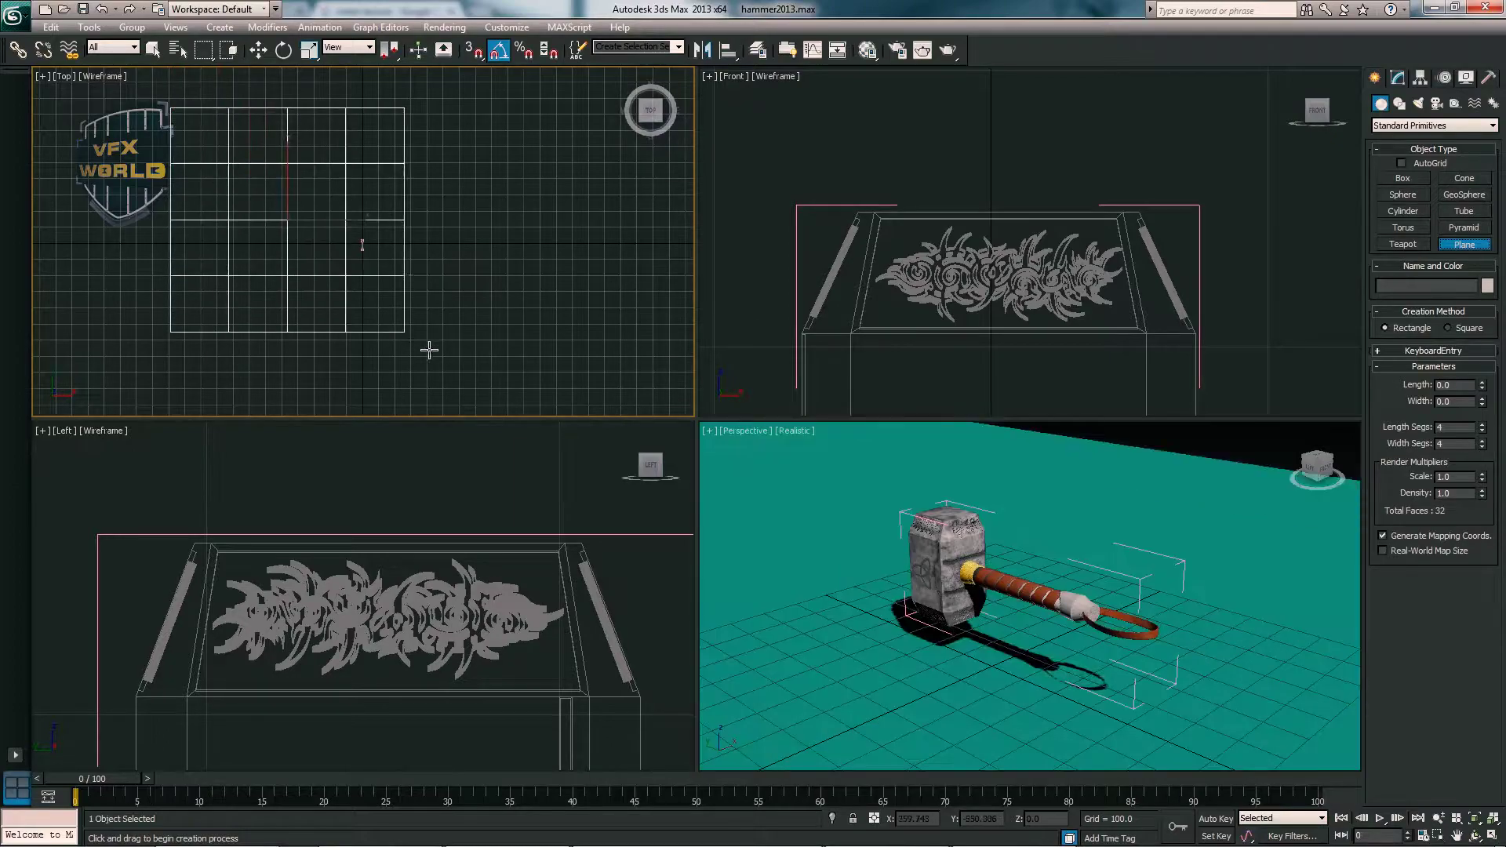
left_click_drag(169, 111, 570, 469)
key("w")
left_click_drag(389, 264, 439, 240)
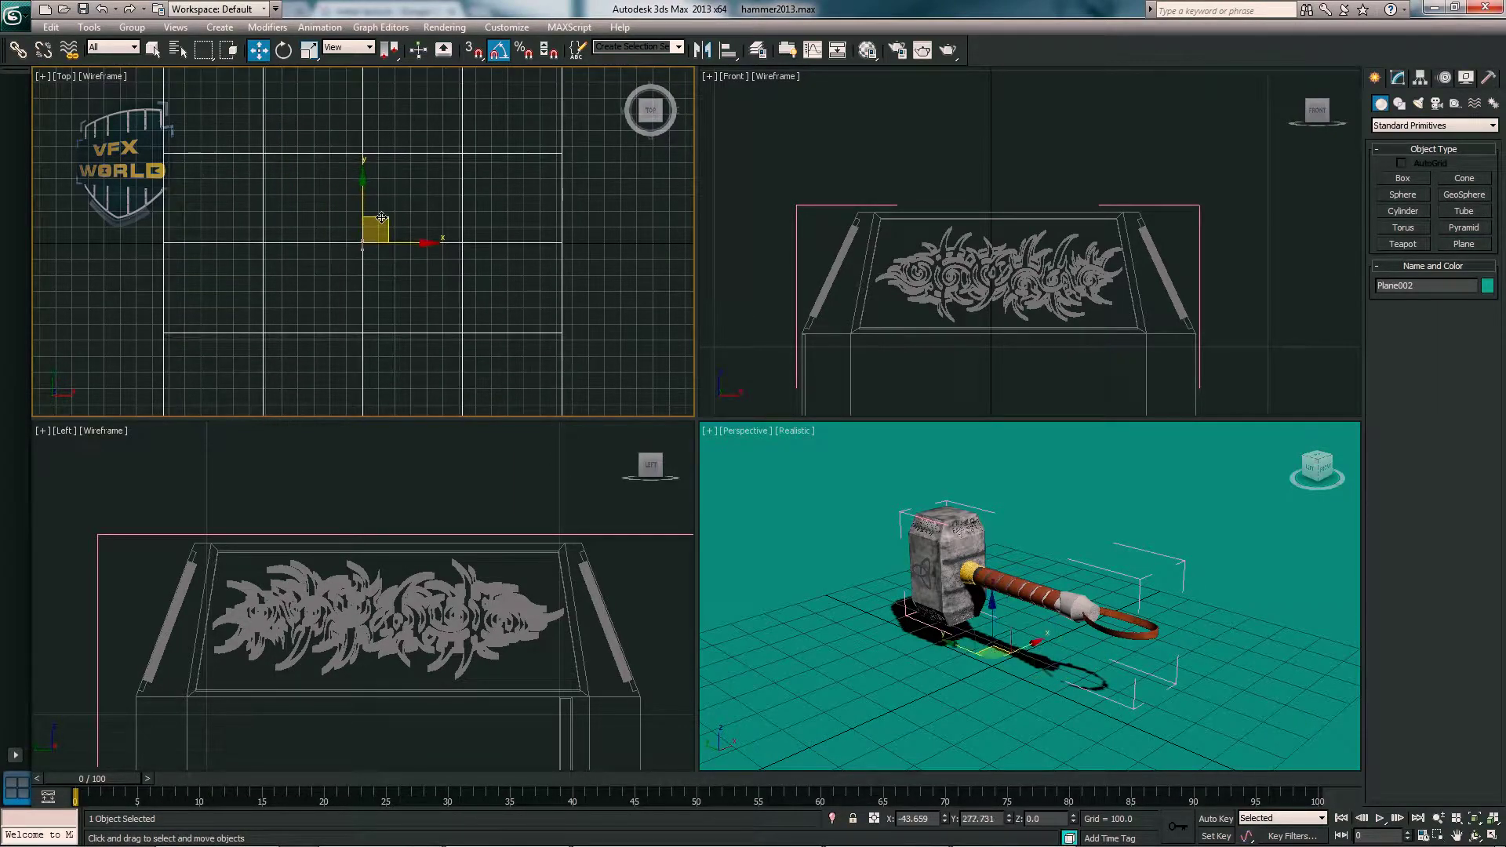
- Select all the hammer parts and group them together
left_click(781, 485)
key("alt+w")
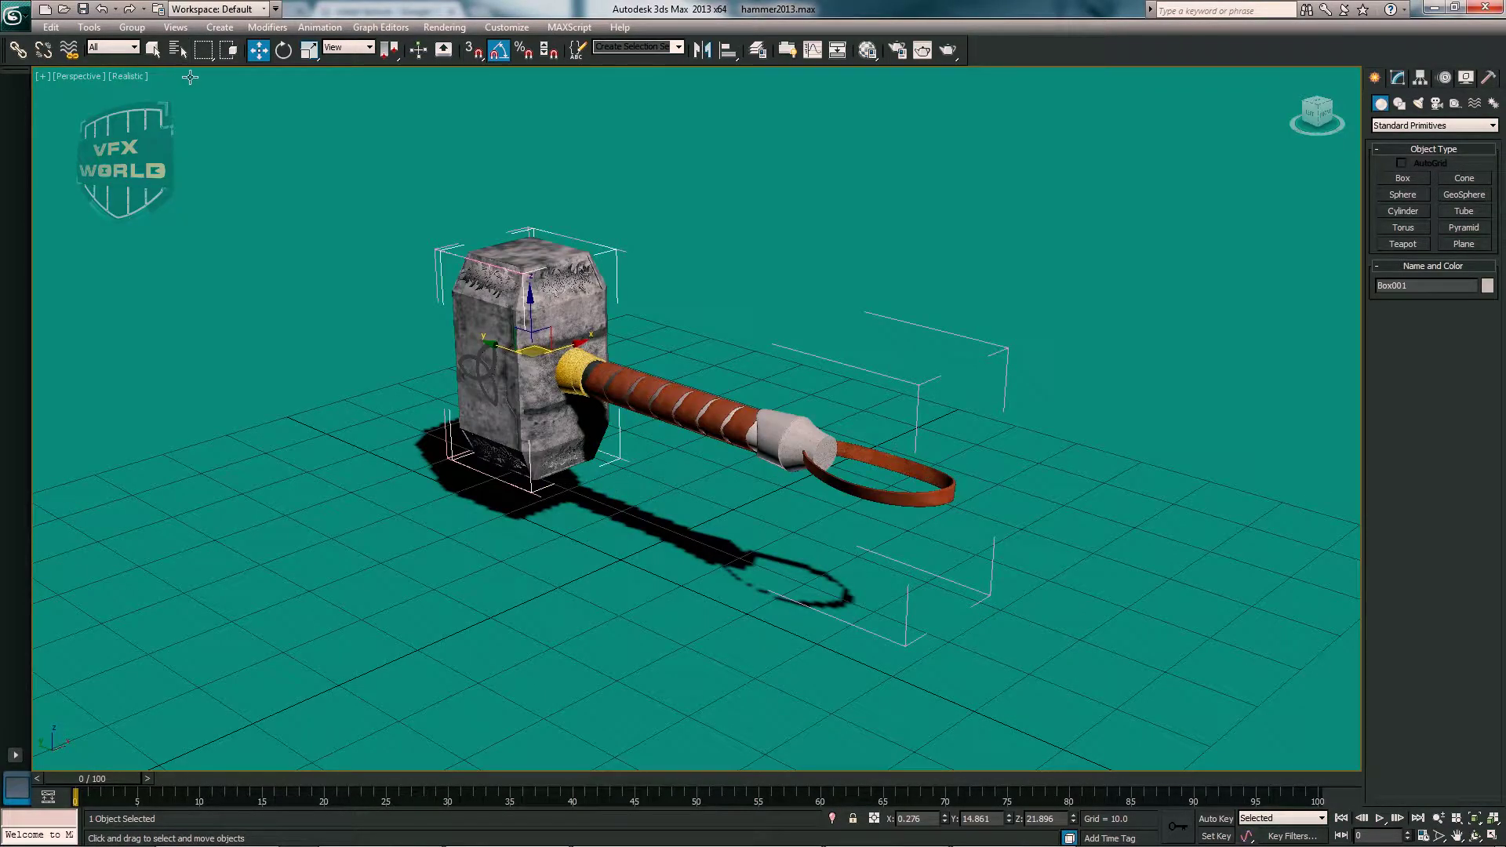
key("ctrl+a")
left_click(132, 27)
left_click(149, 100)
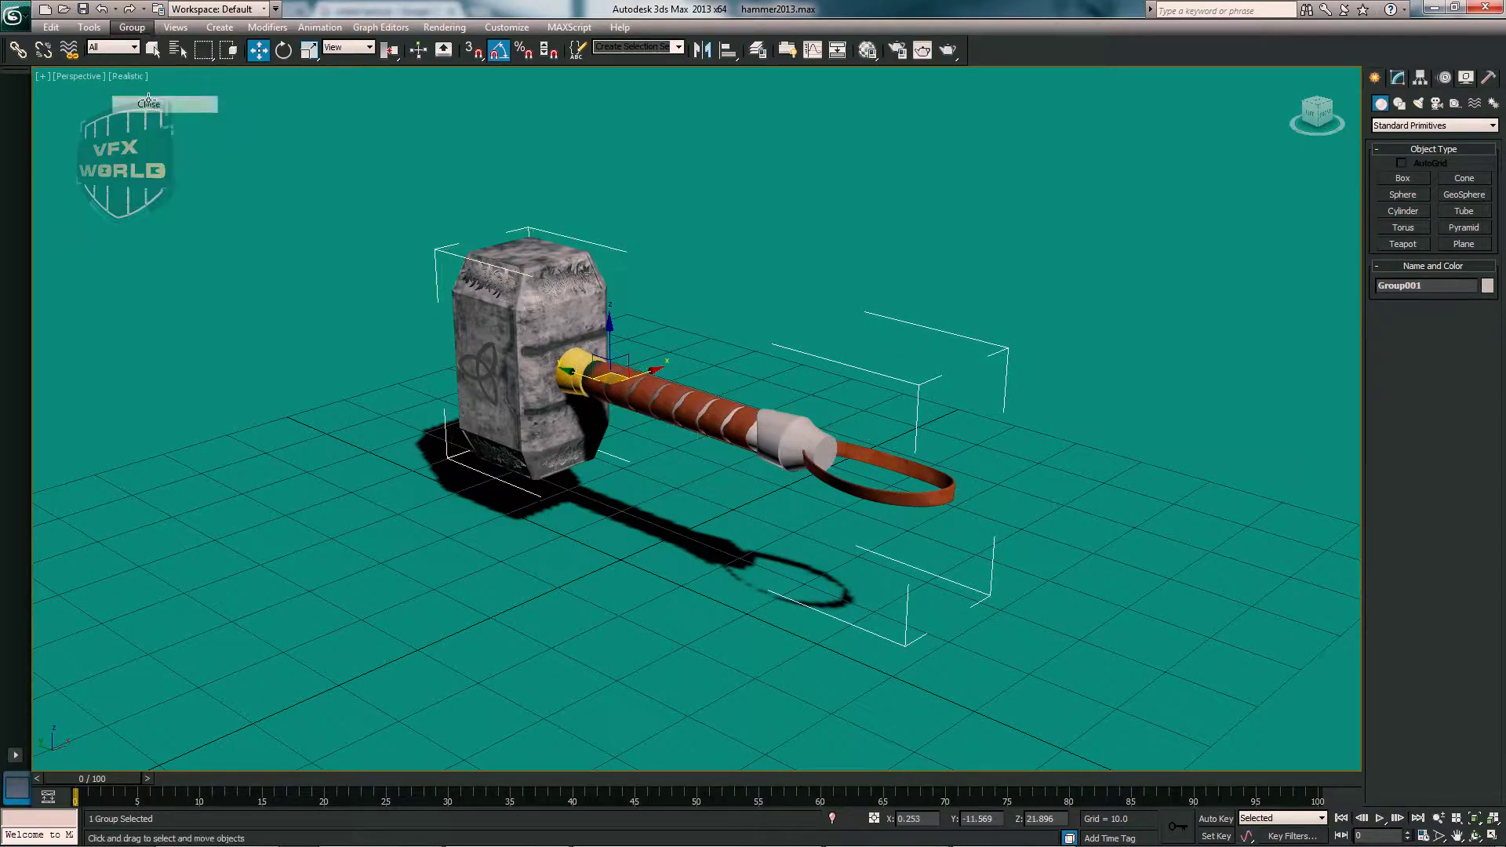
- In the left view, tilt the hammer group about 28 degrees and nudge it slightly down
key("alt+w")
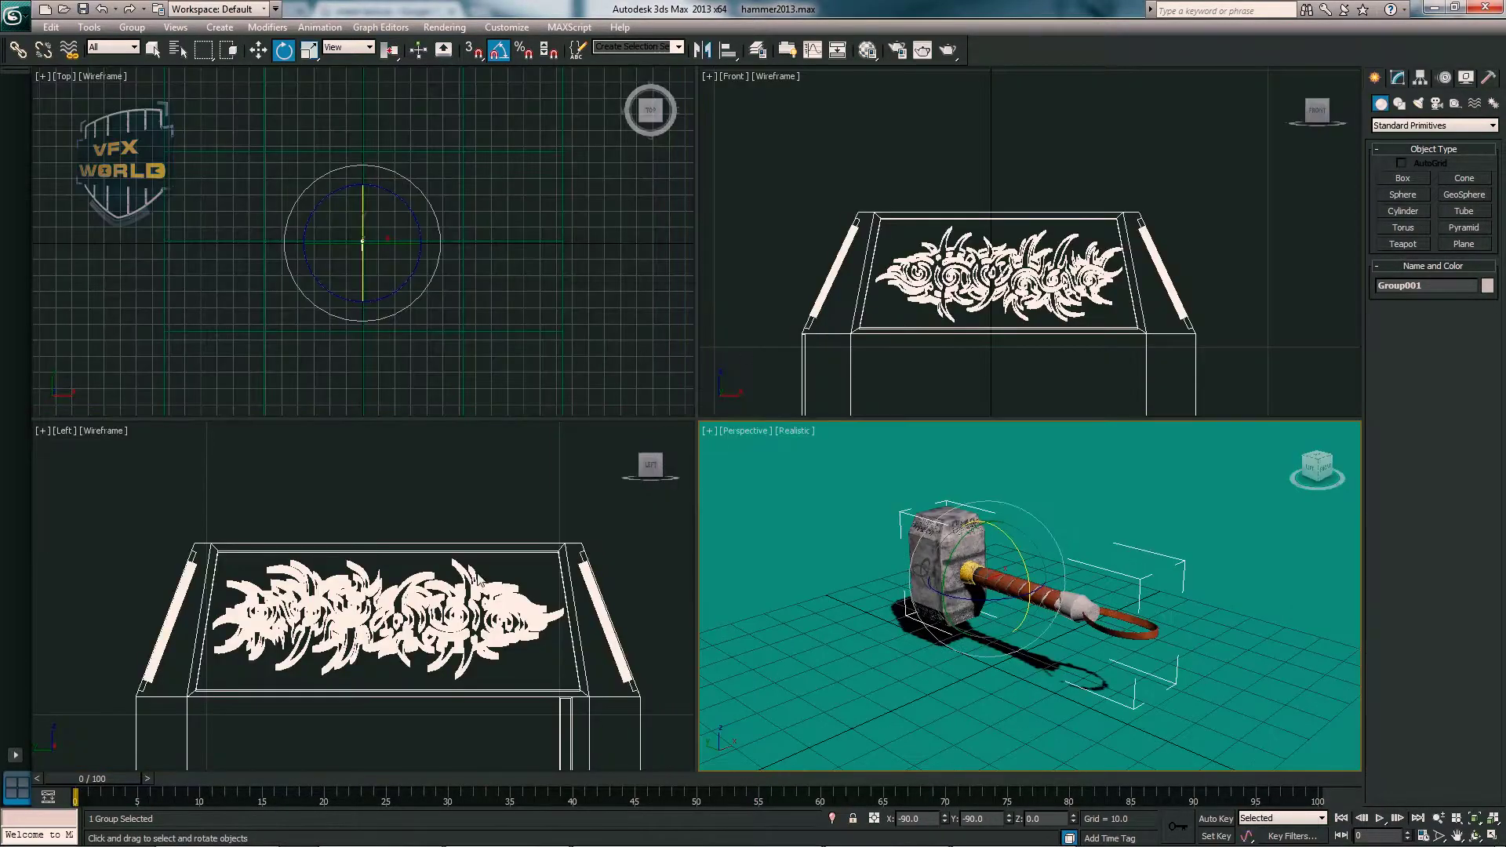
scroll(481, 581, "down", 3)
scroll(482, 581, "down", 2)
key("alt+w")
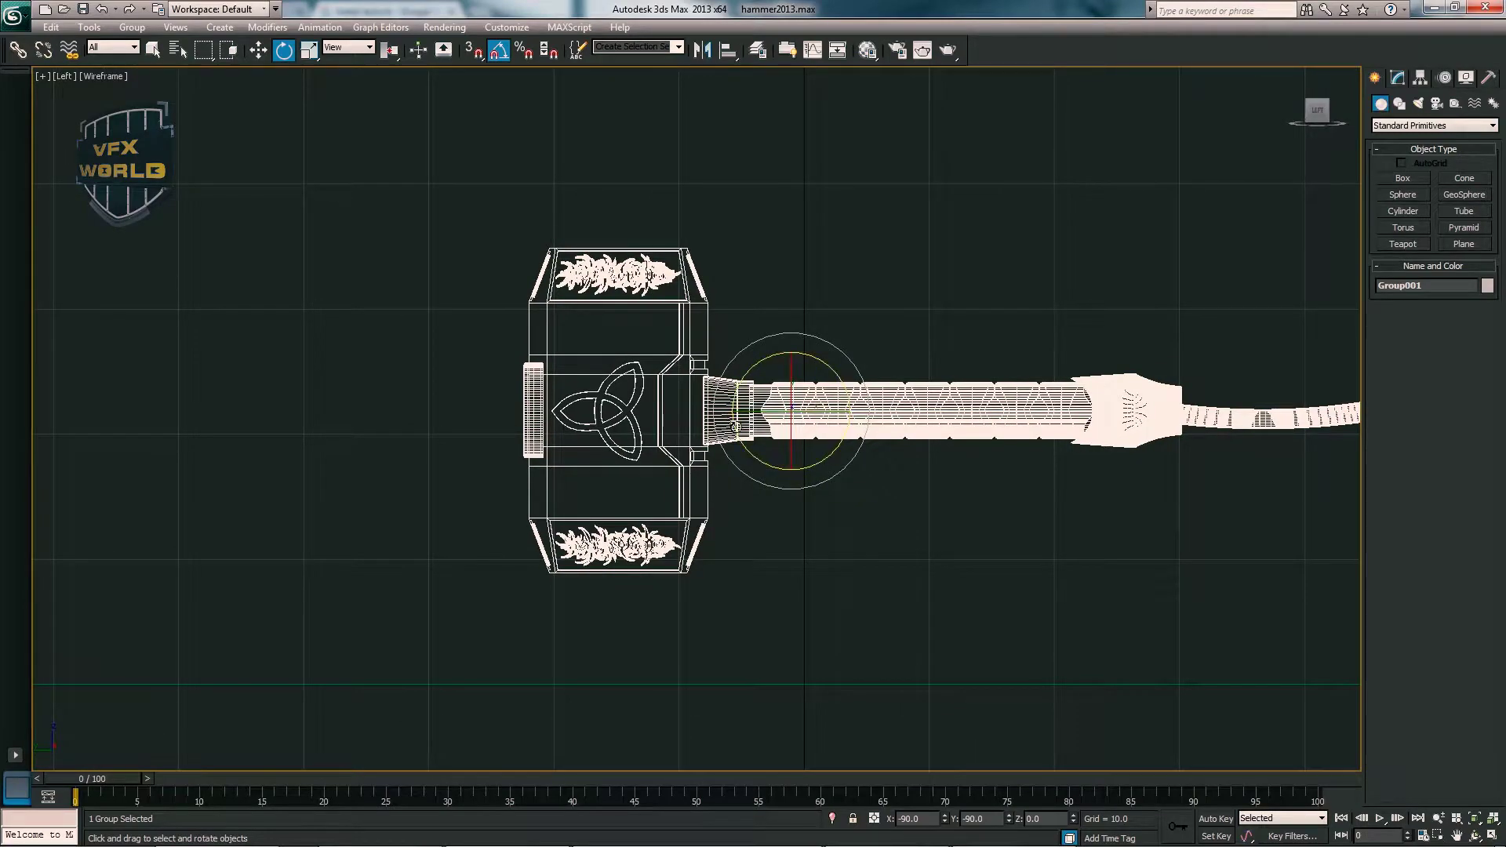
mouse_move(736, 428)
left_mouse_down()
mouse_move(737, 455)
mouse_move(753, 455)
left_mouse_up()
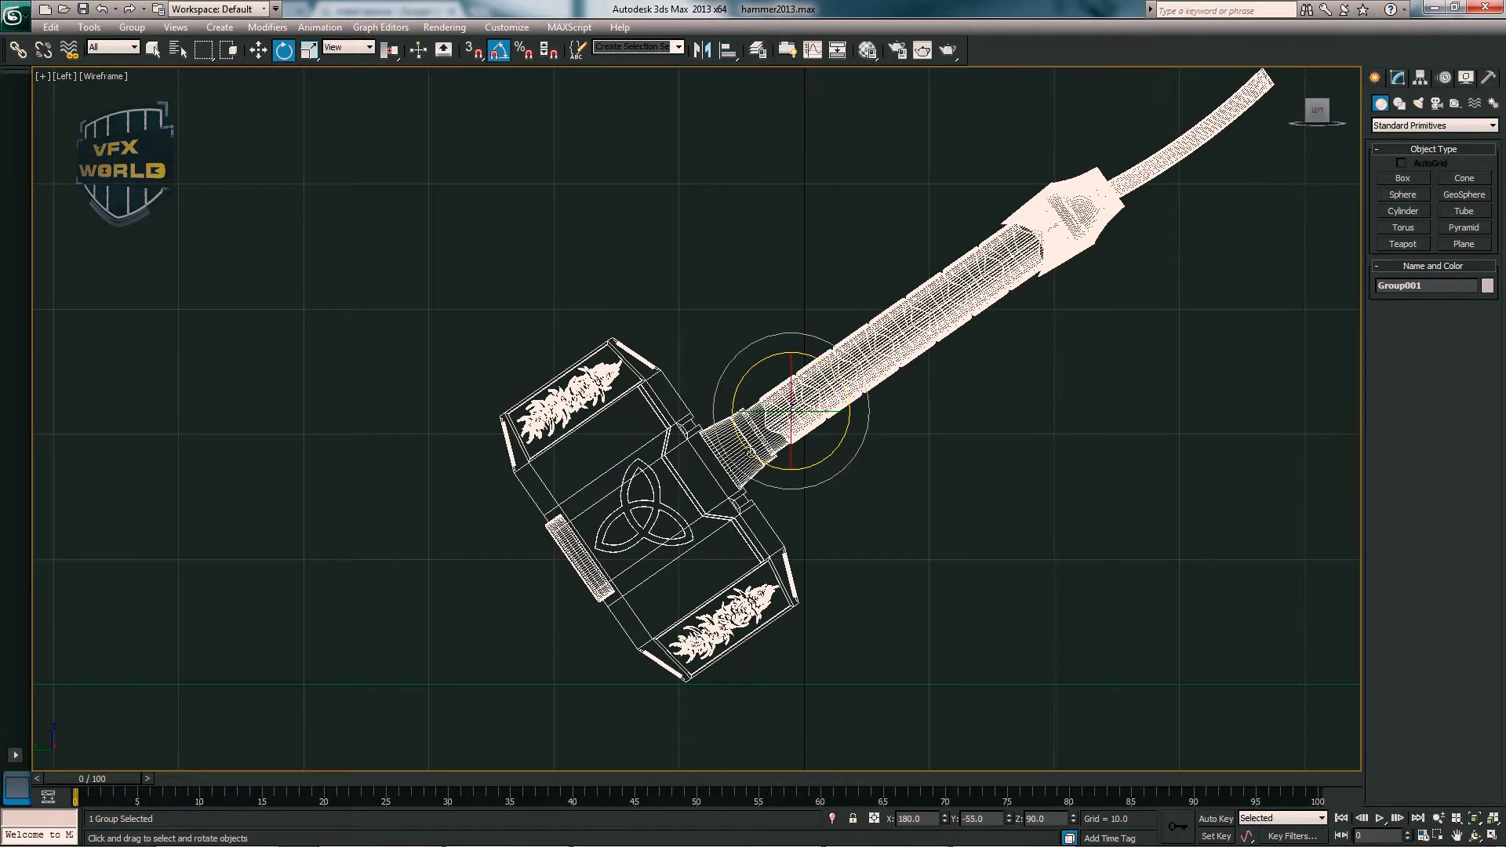
left_click(259, 50)
scroll(839, 259, "up", 2)
scroll(784, 290, "up", 1)
scroll(706, 274, "up", 2)
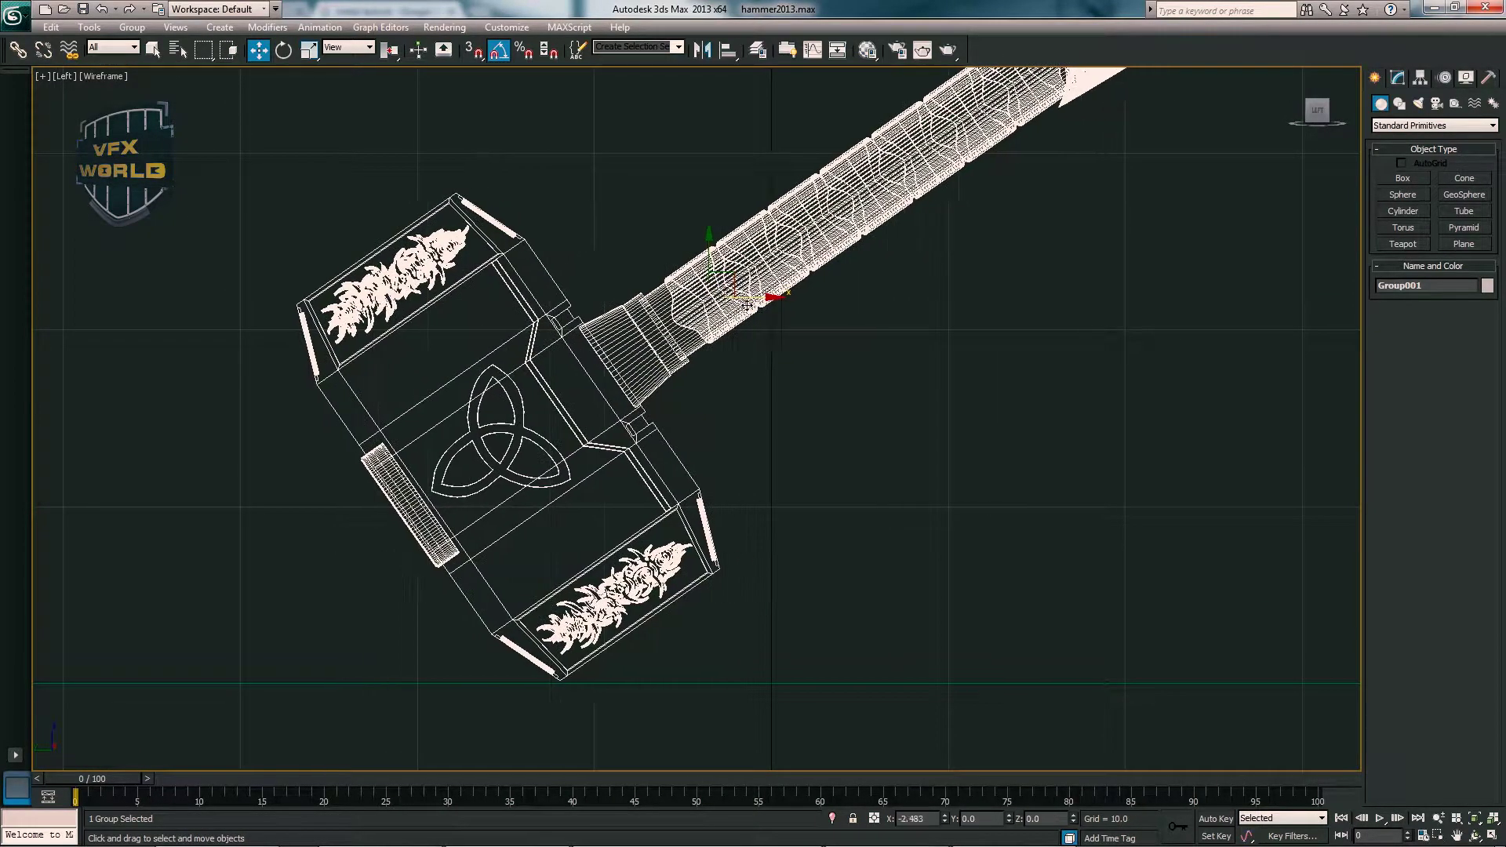
left_click_drag(667, 255, 667, 259)
- Maximize the perspective view and orbit around the hammer
key("alt+w")
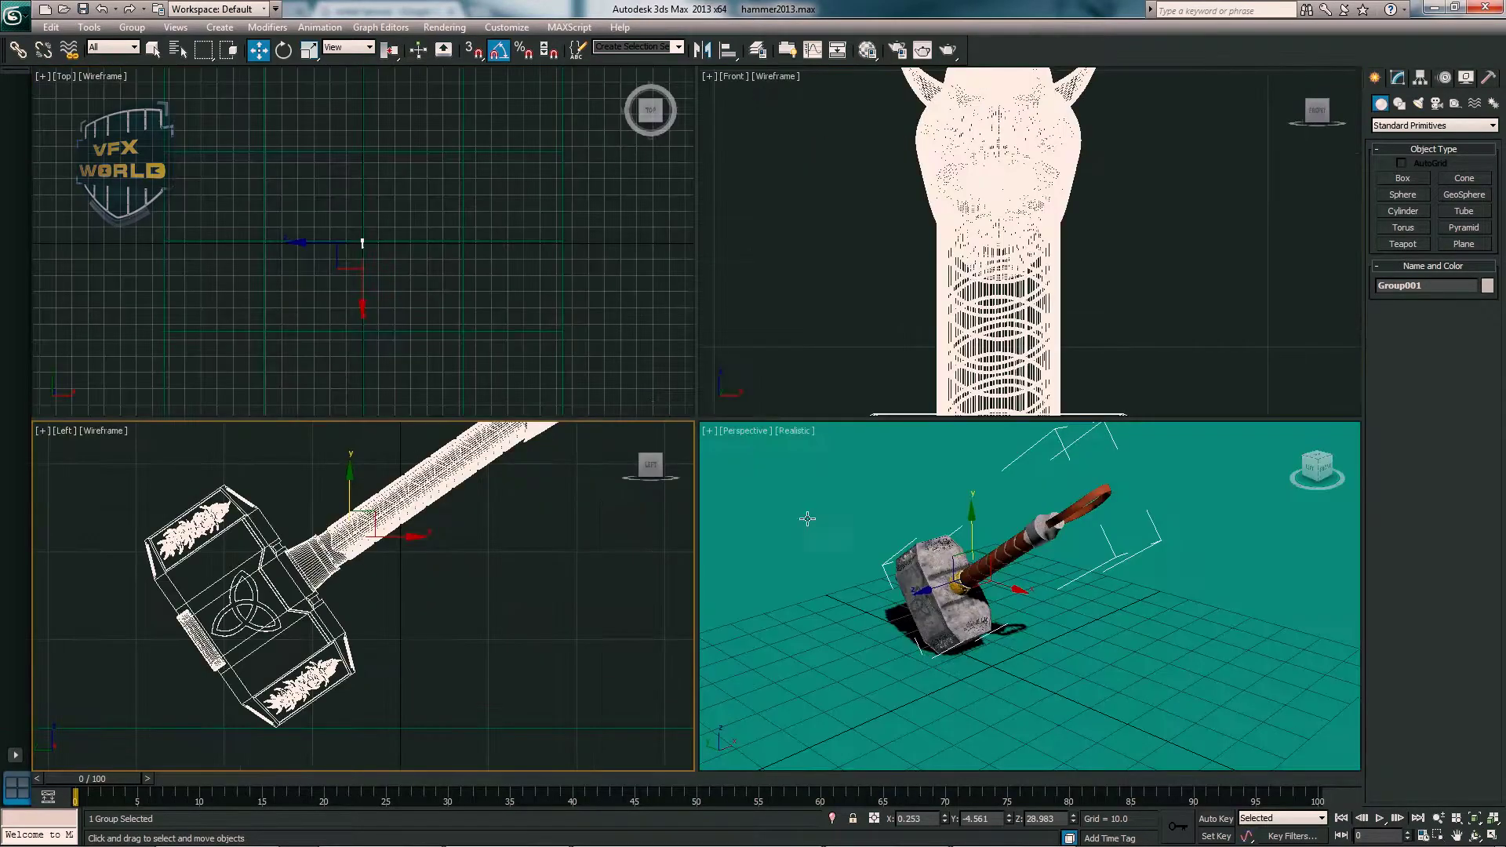
right_click(938, 620)
key("alt+w")
mouse_move(830, 581)
middle_mouse_down("alt")
mouse_move(793, 612)
mouse_move(800, 628)
mouse_move(1206, 186)
middle_mouse_up("alt")
- Assign material slot 09 to the ground plane Plane002 and convert it to a VRayMtl
left_click(1206, 186)
left_click(867, 49)
left_click(1163, 189)
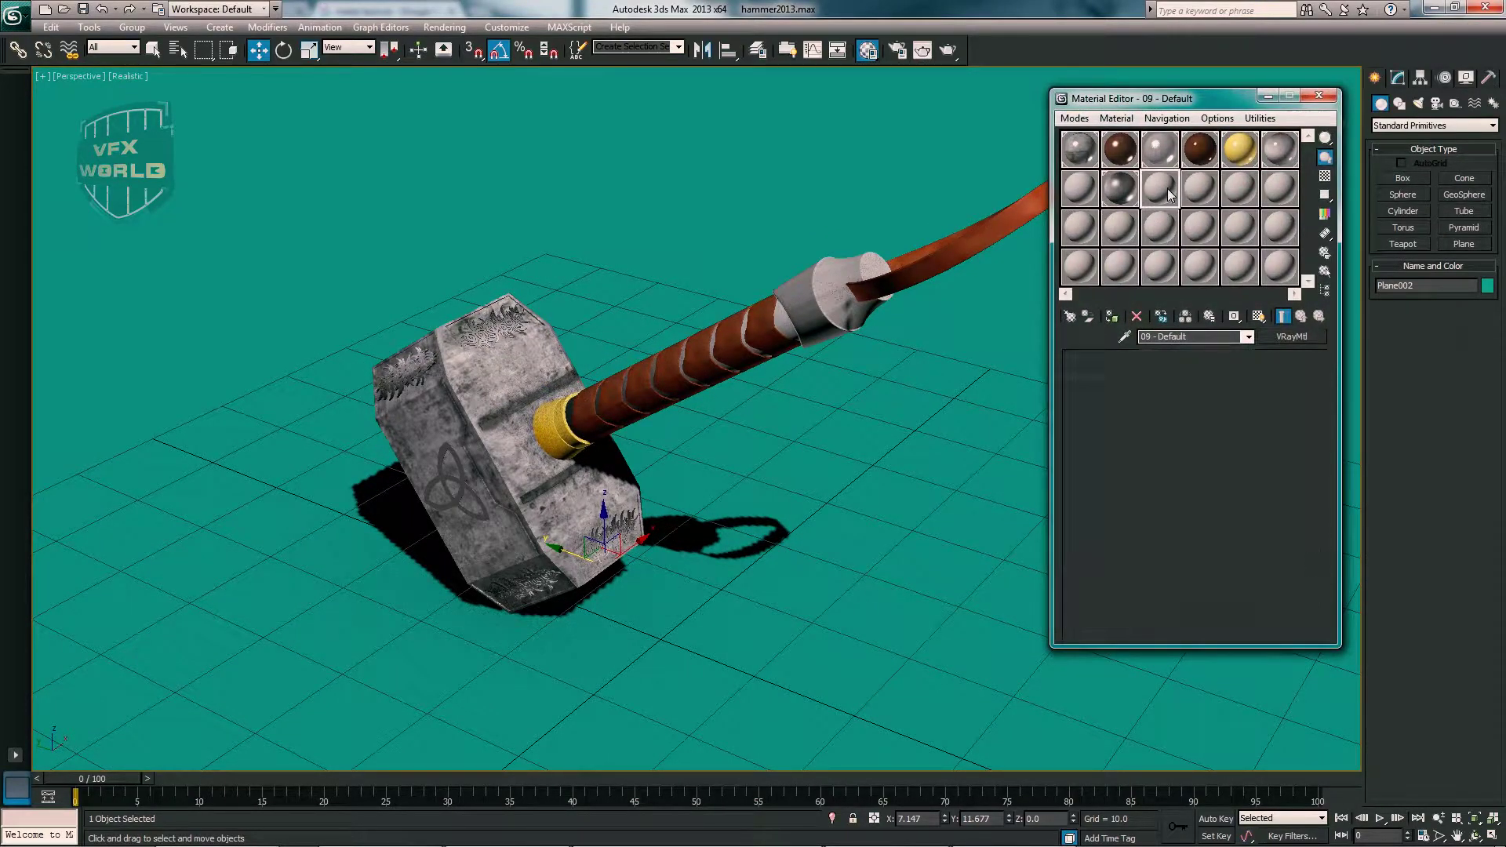
left_click(1161, 316)
left_click(1287, 336)
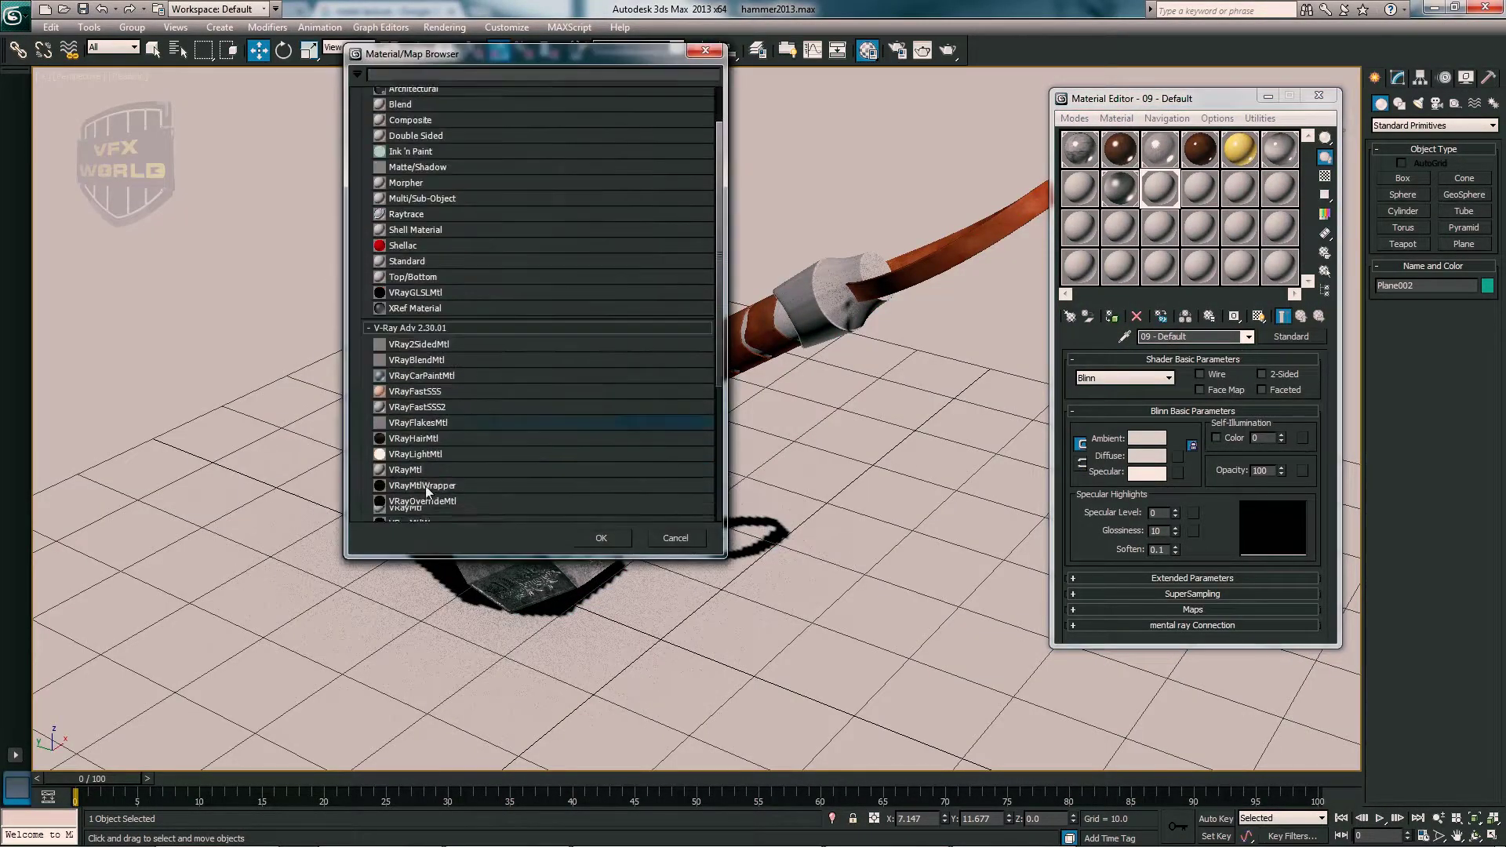
left_click(439, 413)
double_click(445, 416)
- Make the ground material's diffuse colour pure white and its reflection grey
left_click(1159, 441)
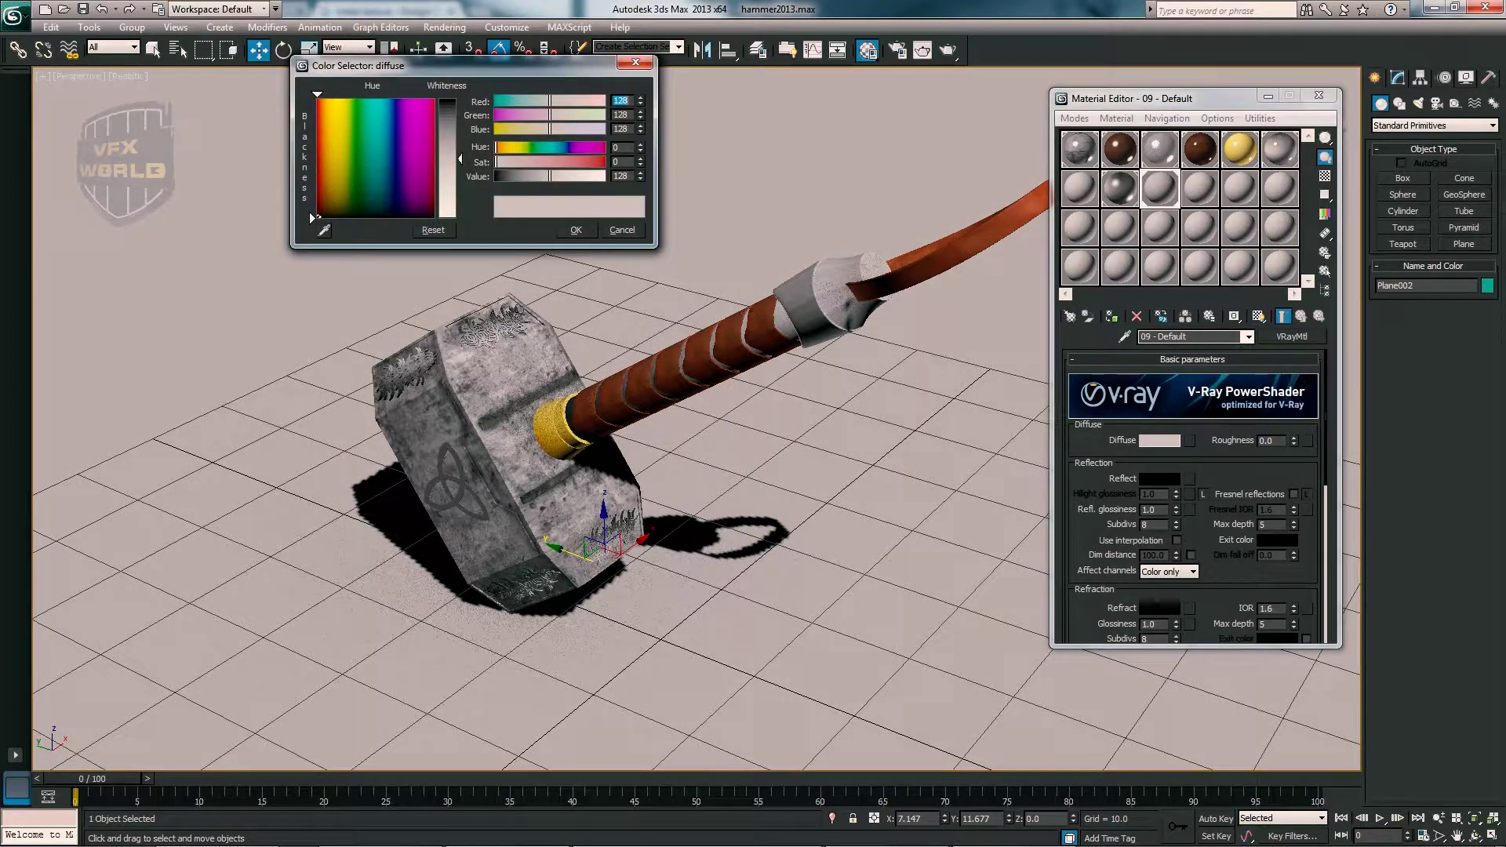
left_click_drag(549, 176, 606, 175)
left_click(576, 230)
left_click(1159, 478)
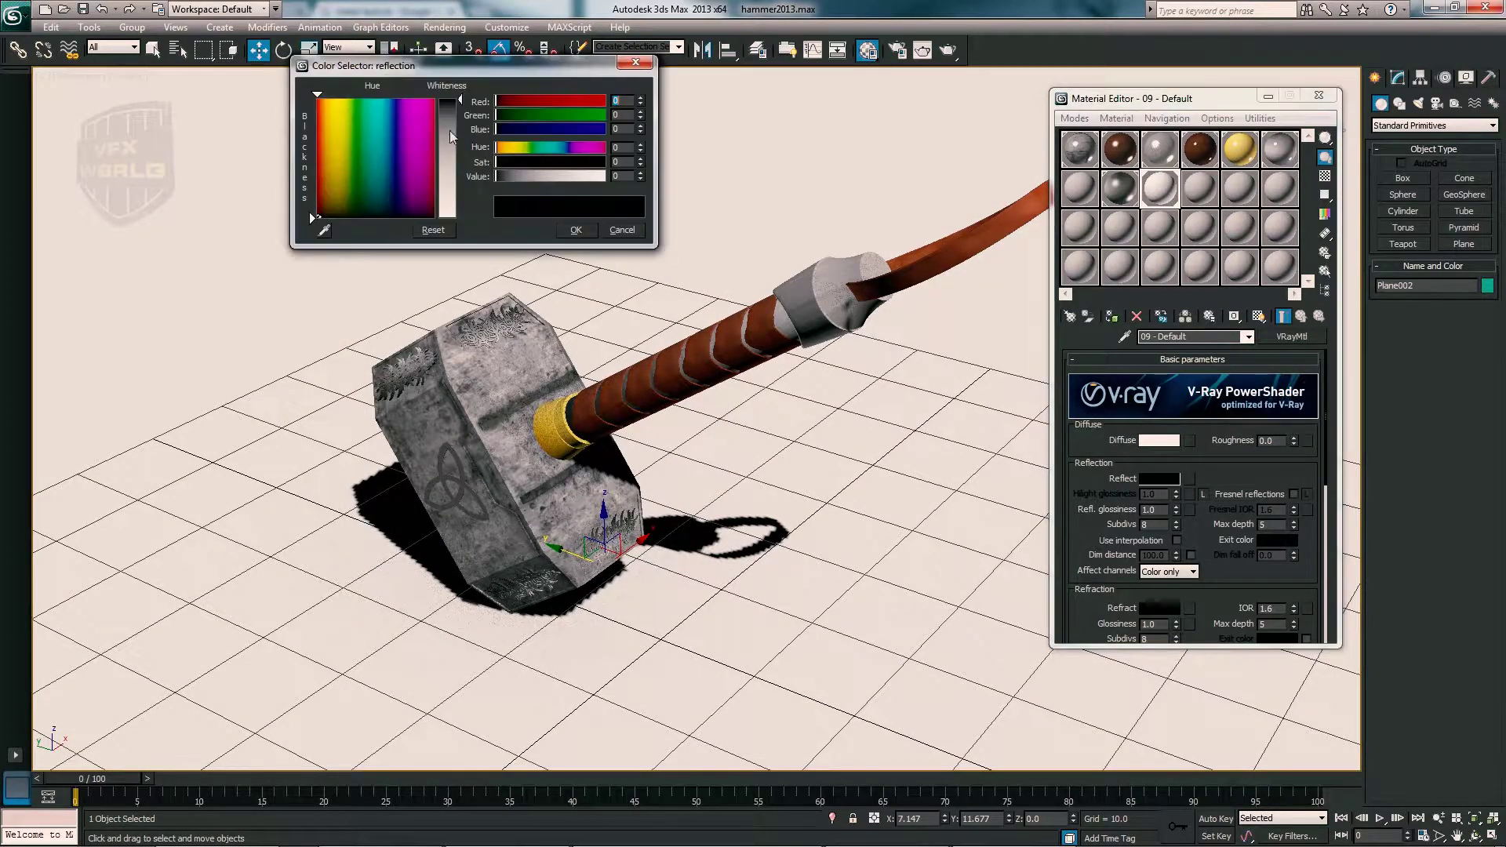
left_click_drag(495, 176, 549, 175)
left_click(567, 235)
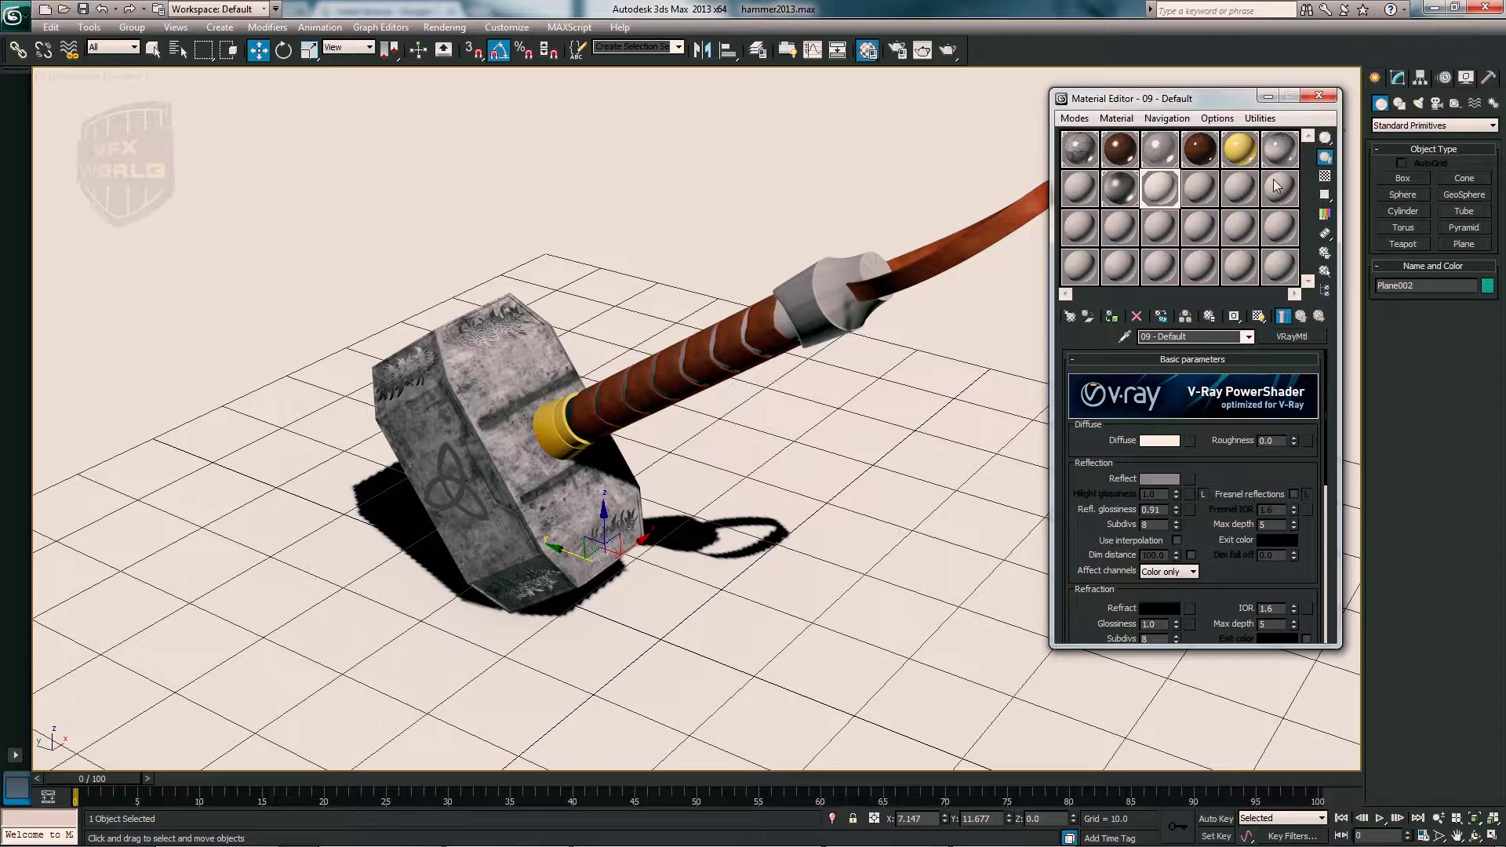
left_click(1318, 95)
- Review the V-Ray tab rollouts: frame buffer, global switches, DMC sampler, environment and color mapping
left_click(259, 36)
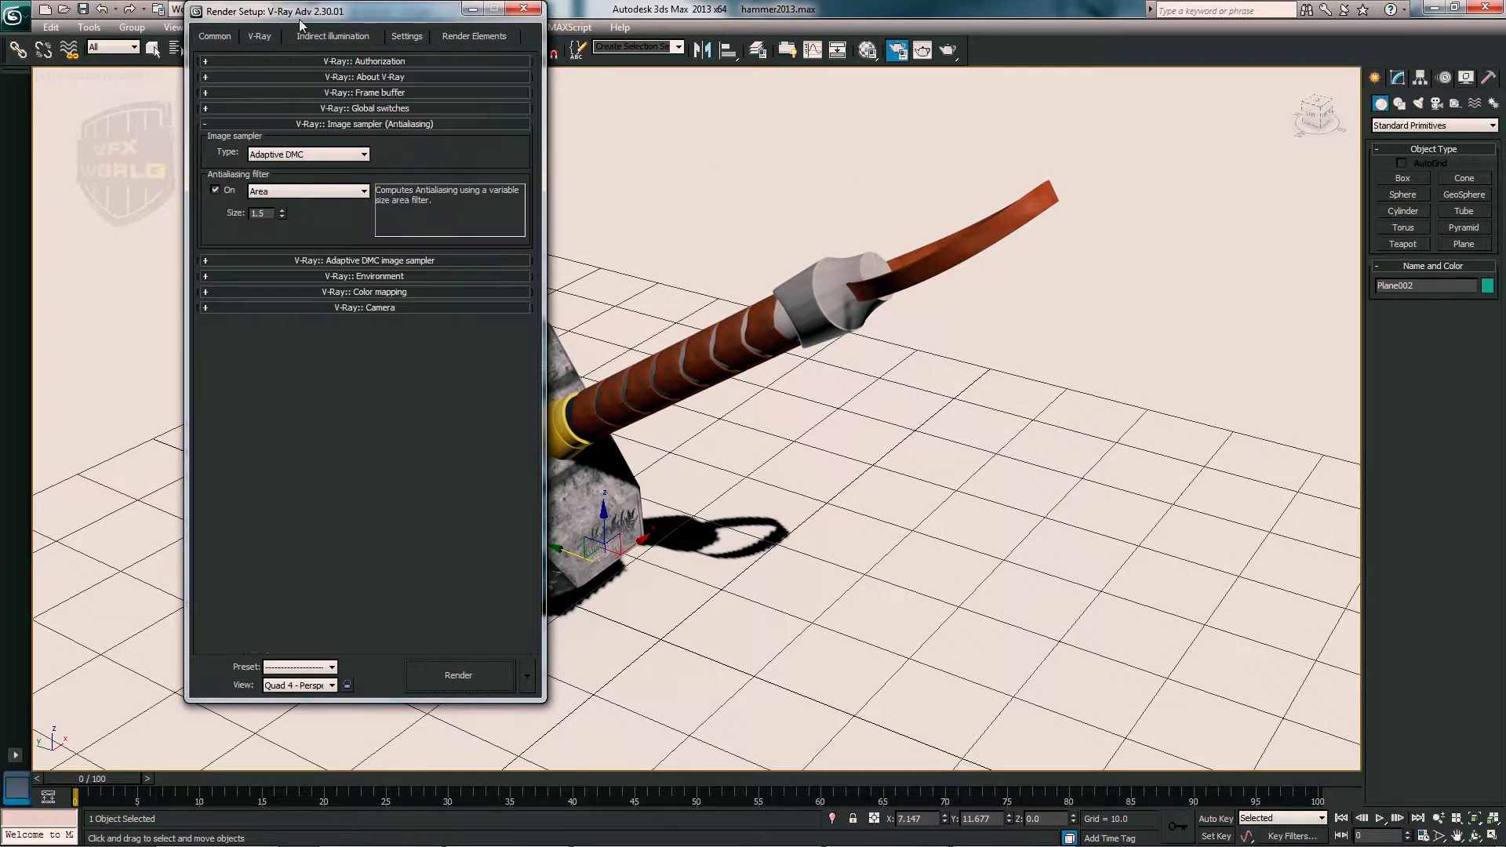
left_click_drag(299, 15, 465, 26)
left_click(480, 103)
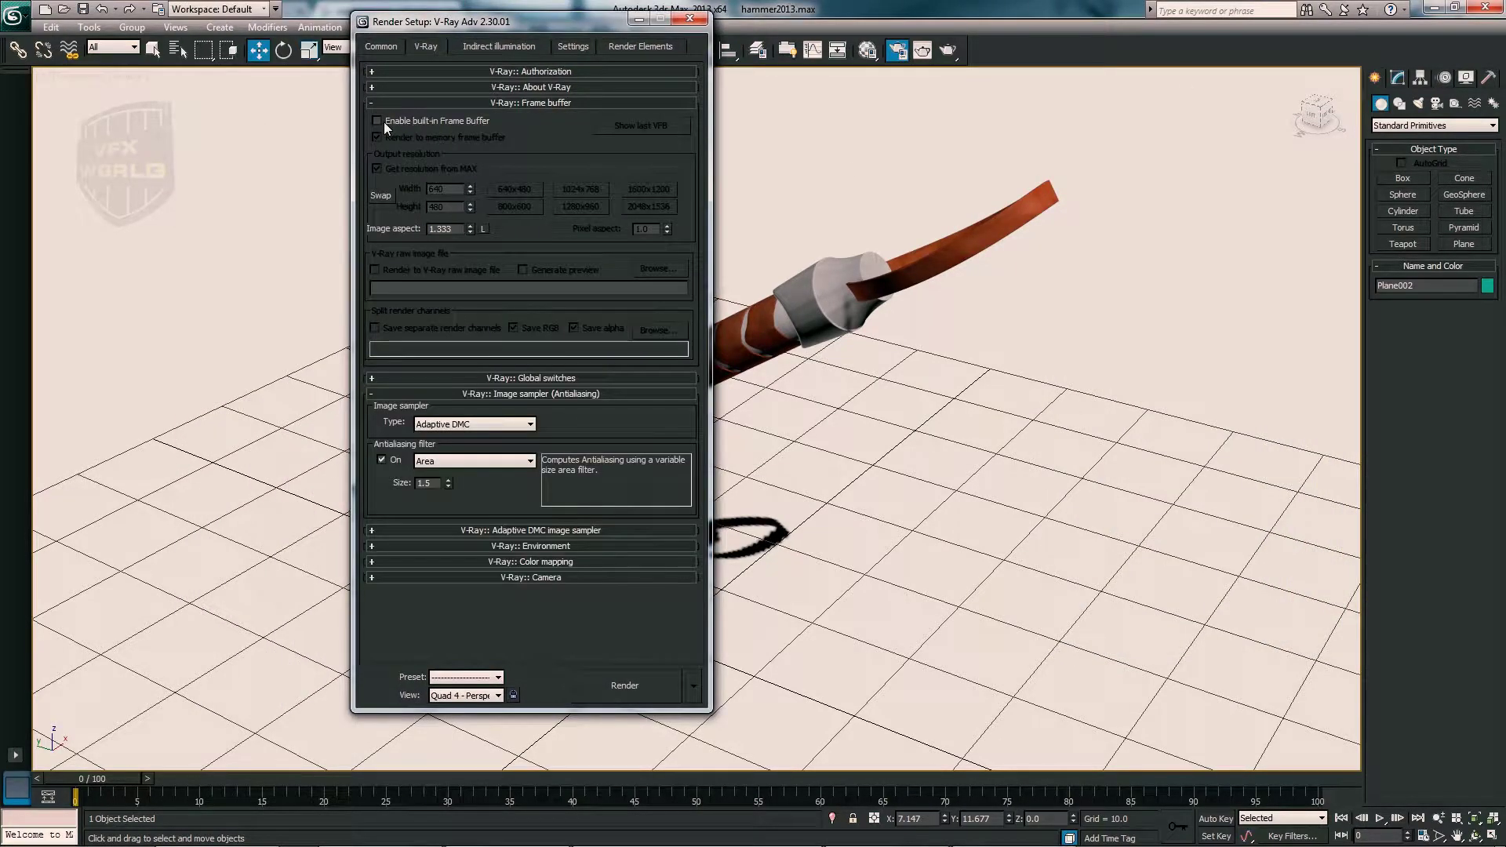
left_click(501, 103)
left_click(503, 119)
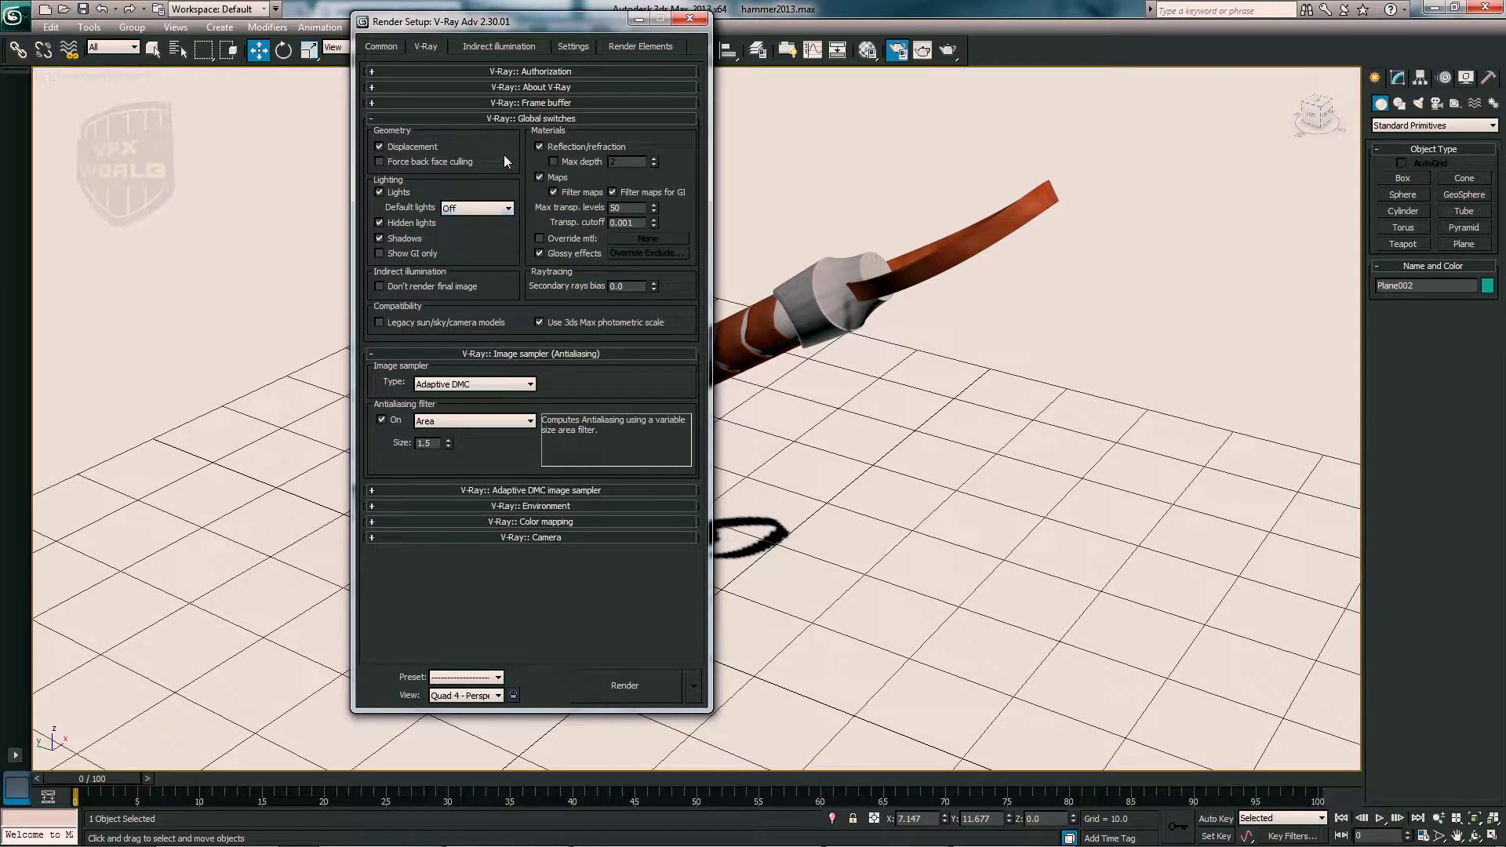
left_click(520, 119)
left_click(520, 119)
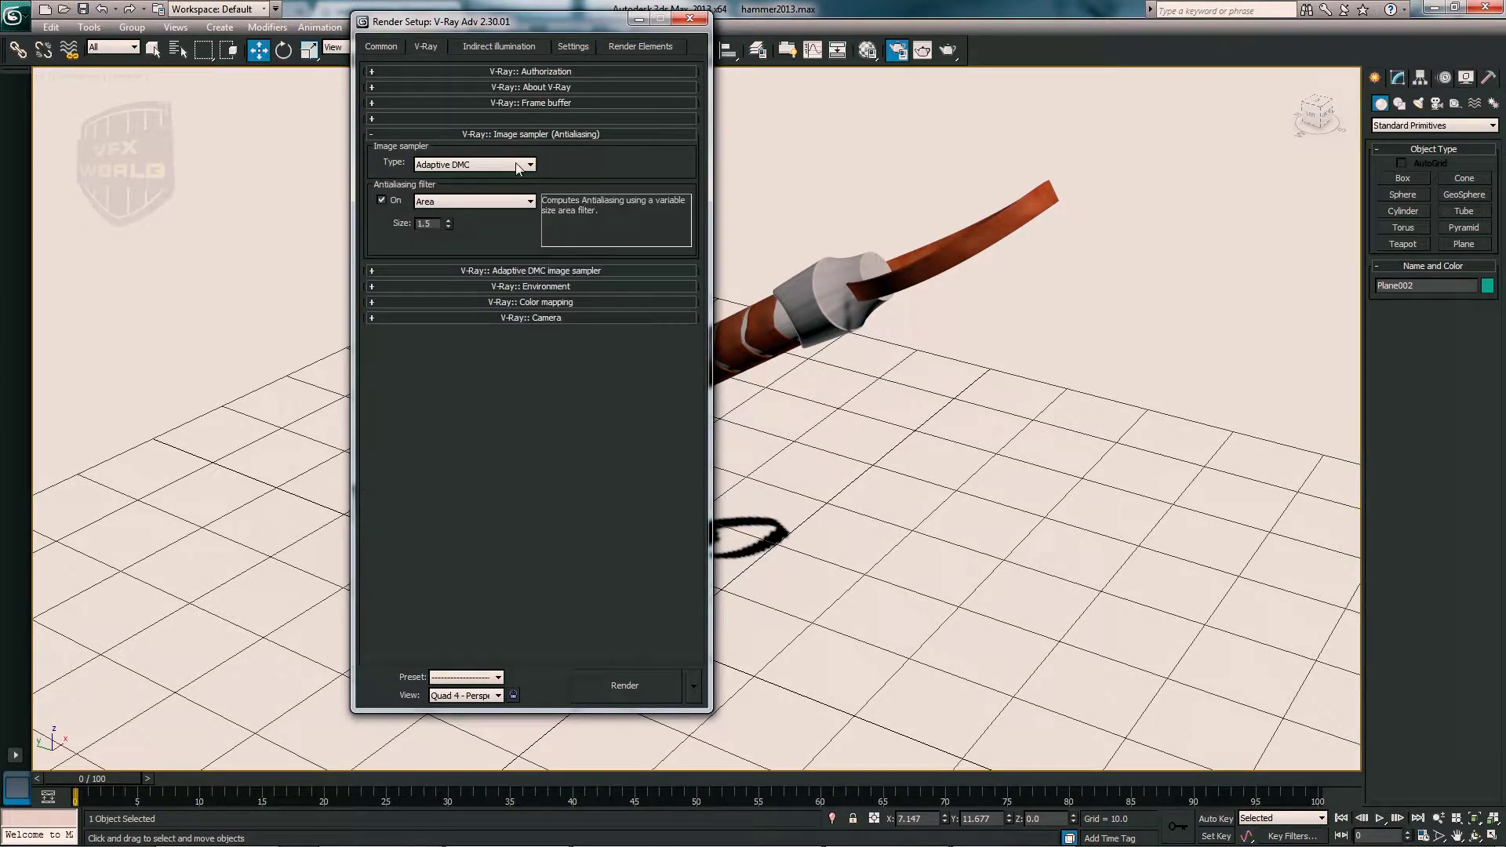
left_click(492, 271)
left_click(572, 331)
left_click(541, 465)
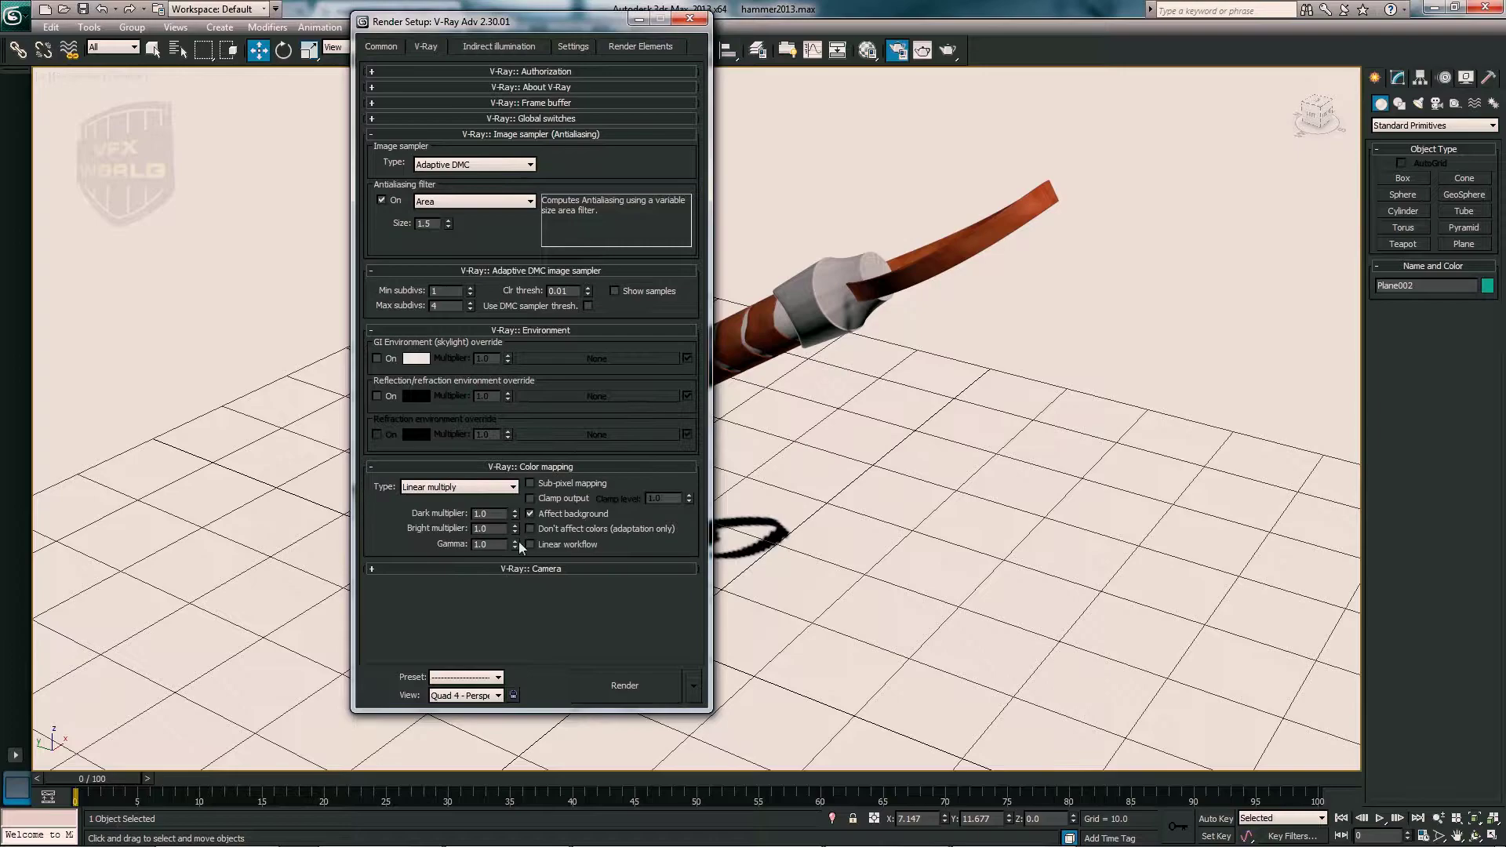
- Turn GI on with Light cache secondary bounces and the Medium irradiance map preset
left_click(506, 46)
left_click(375, 91)
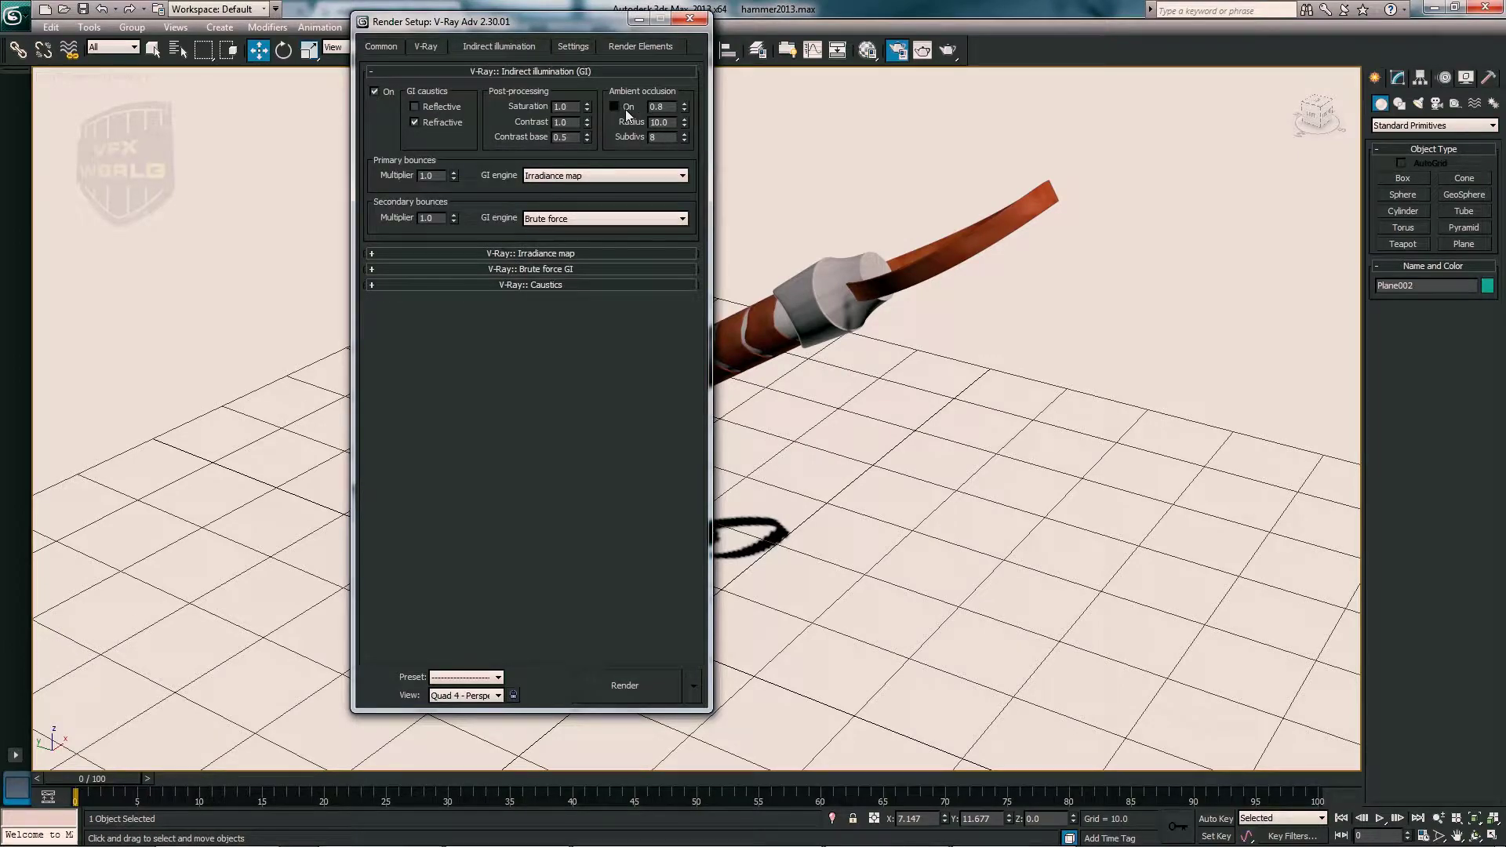
left_click(611, 219)
left_click(577, 266)
scroll(588, 232, "down", 2)
left_click(606, 213)
left_click(555, 243)
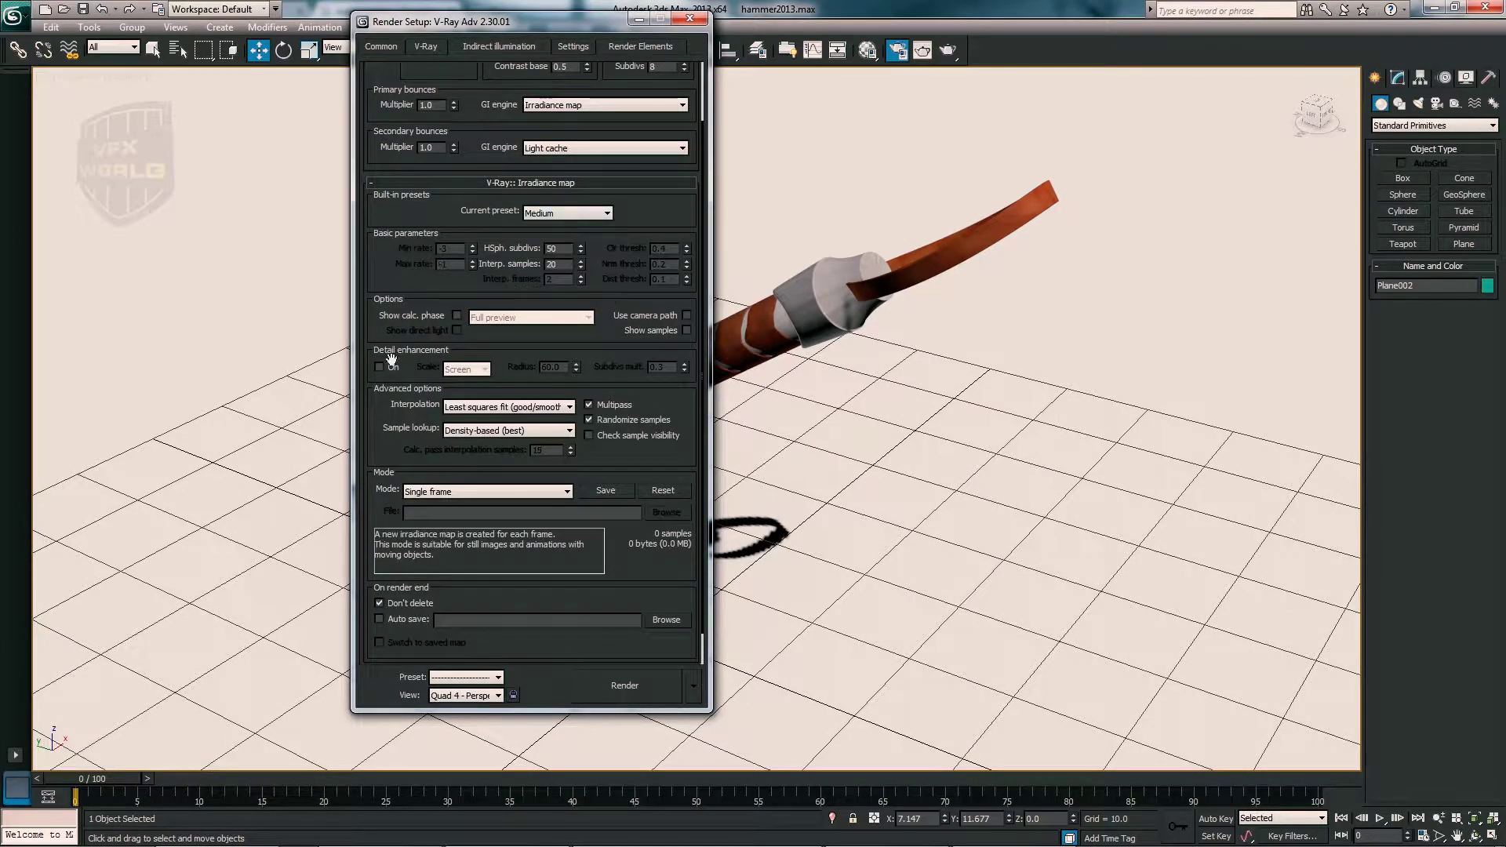
scroll(511, 341, "down", 2)
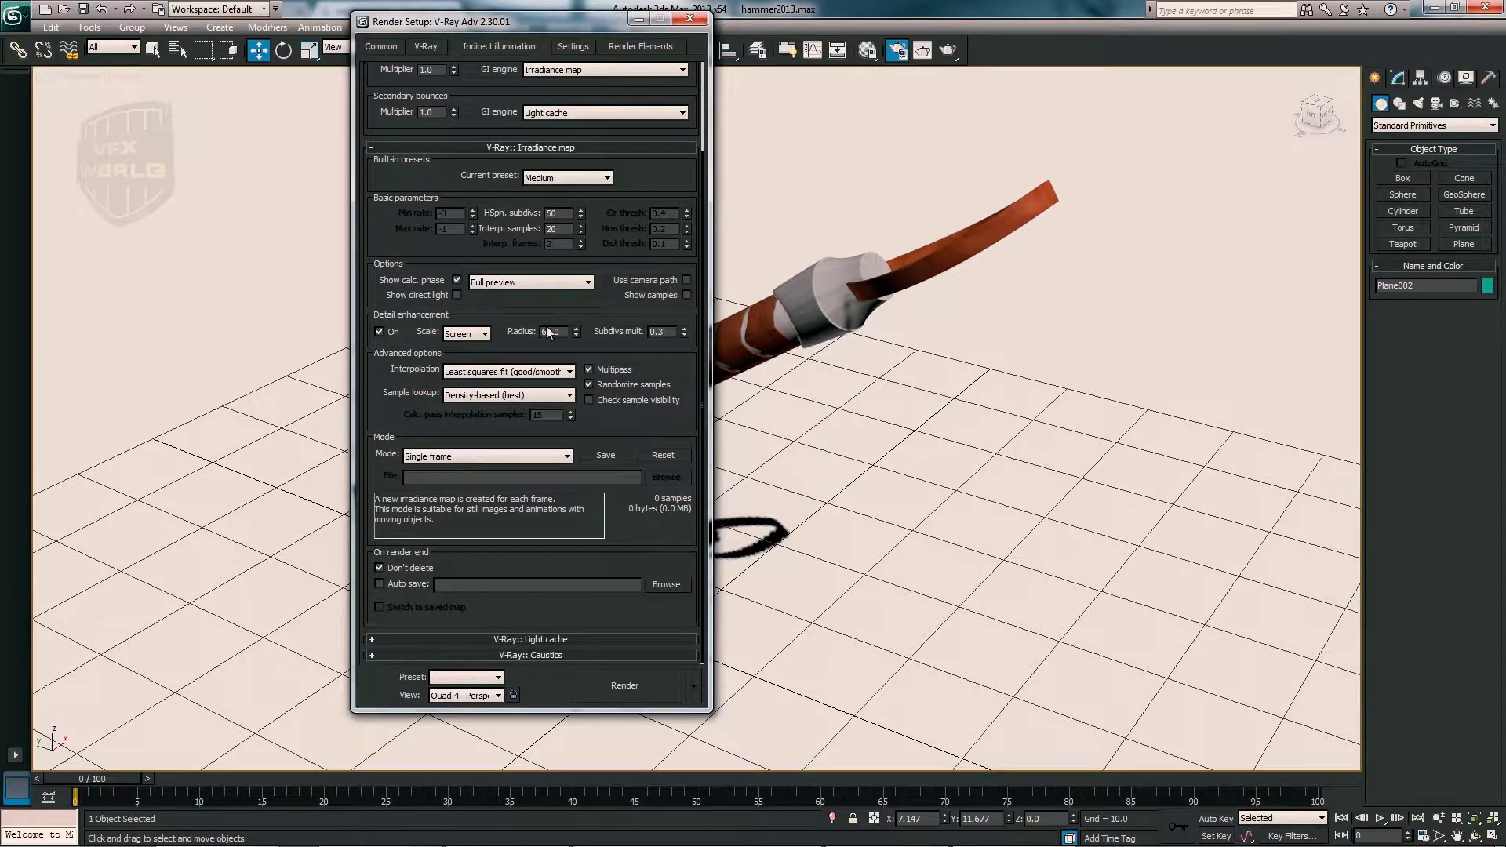
left_click(549, 640)
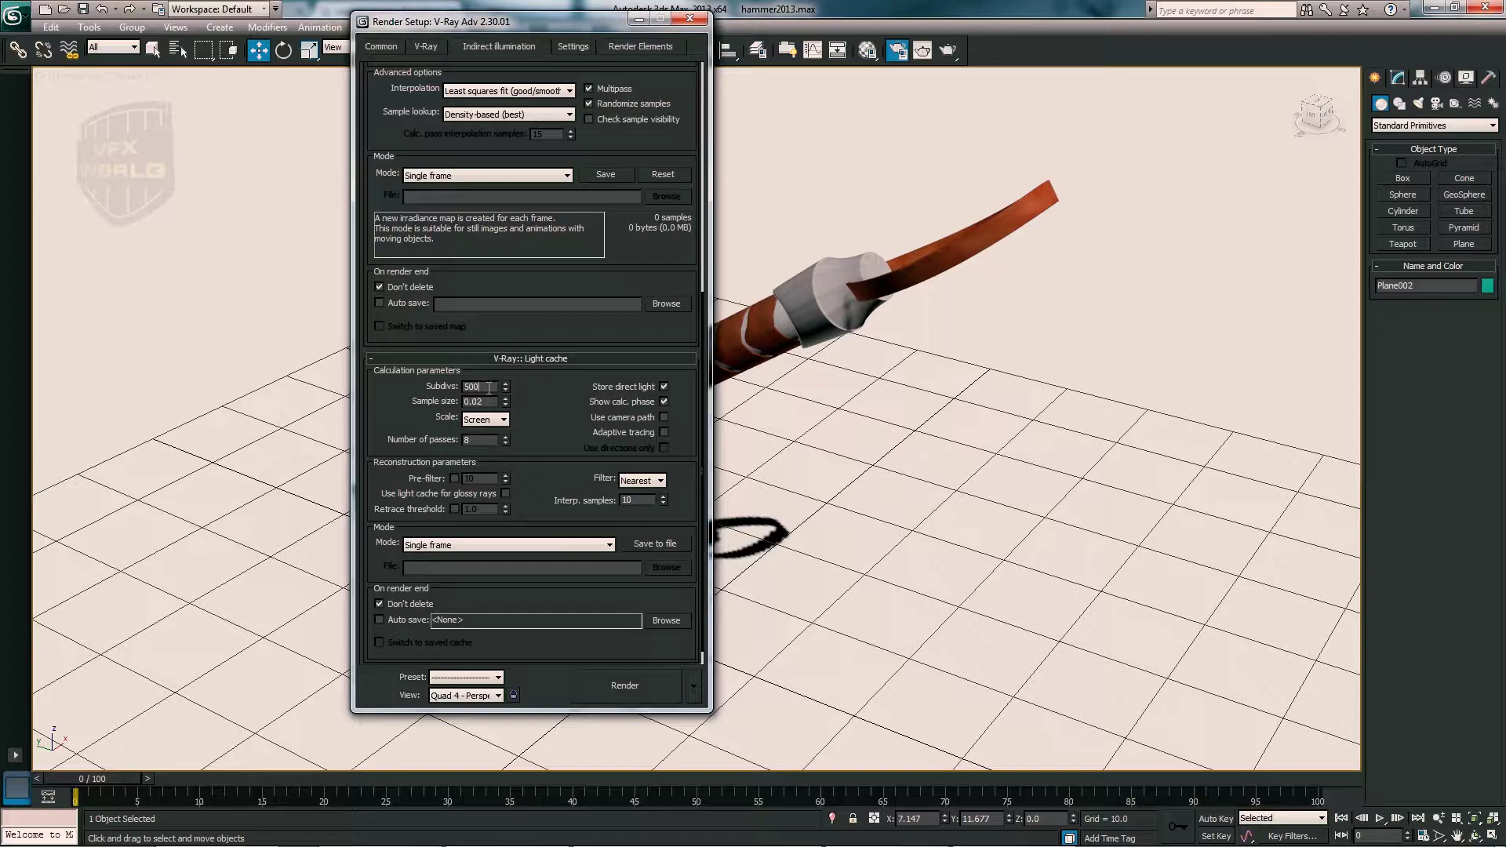
left_click(573, 46)
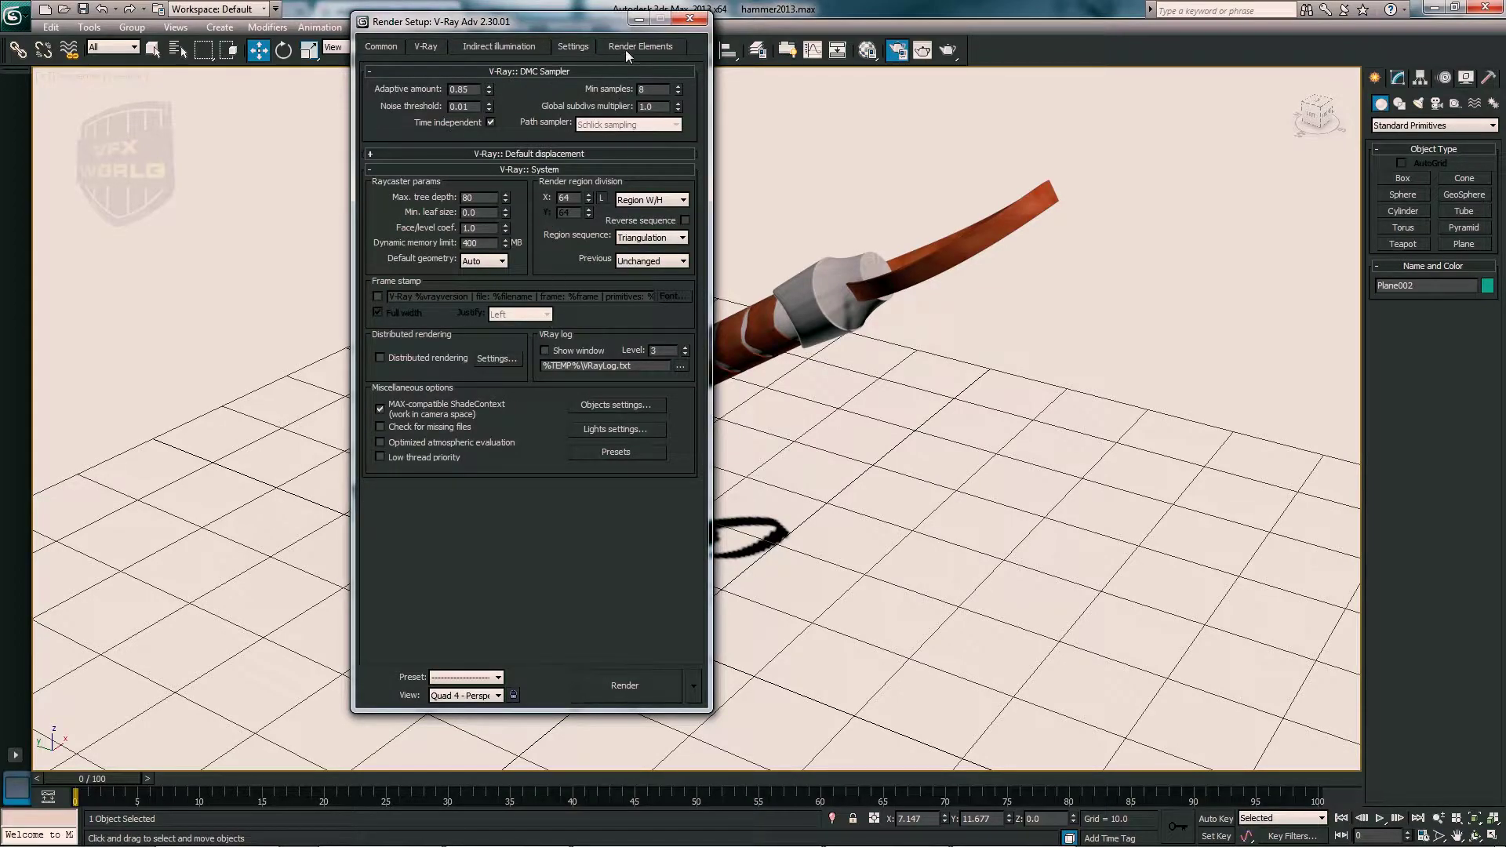
left_click(382, 46)
- Set the V-Ray GI environment override to a VRayHDRI map
left_click_drag(589, 23, 374, 31)
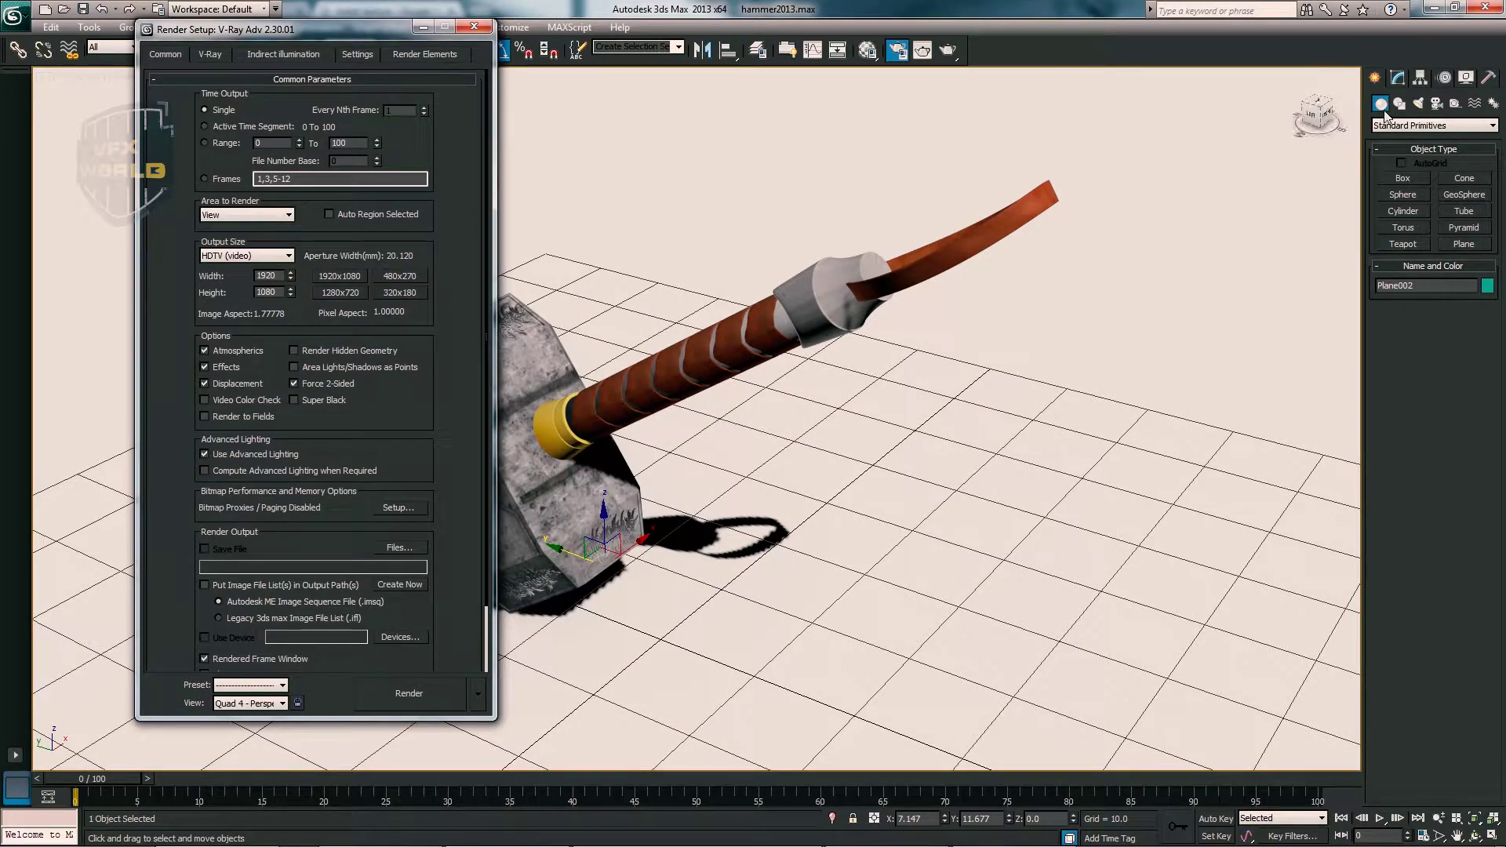
left_click(210, 54)
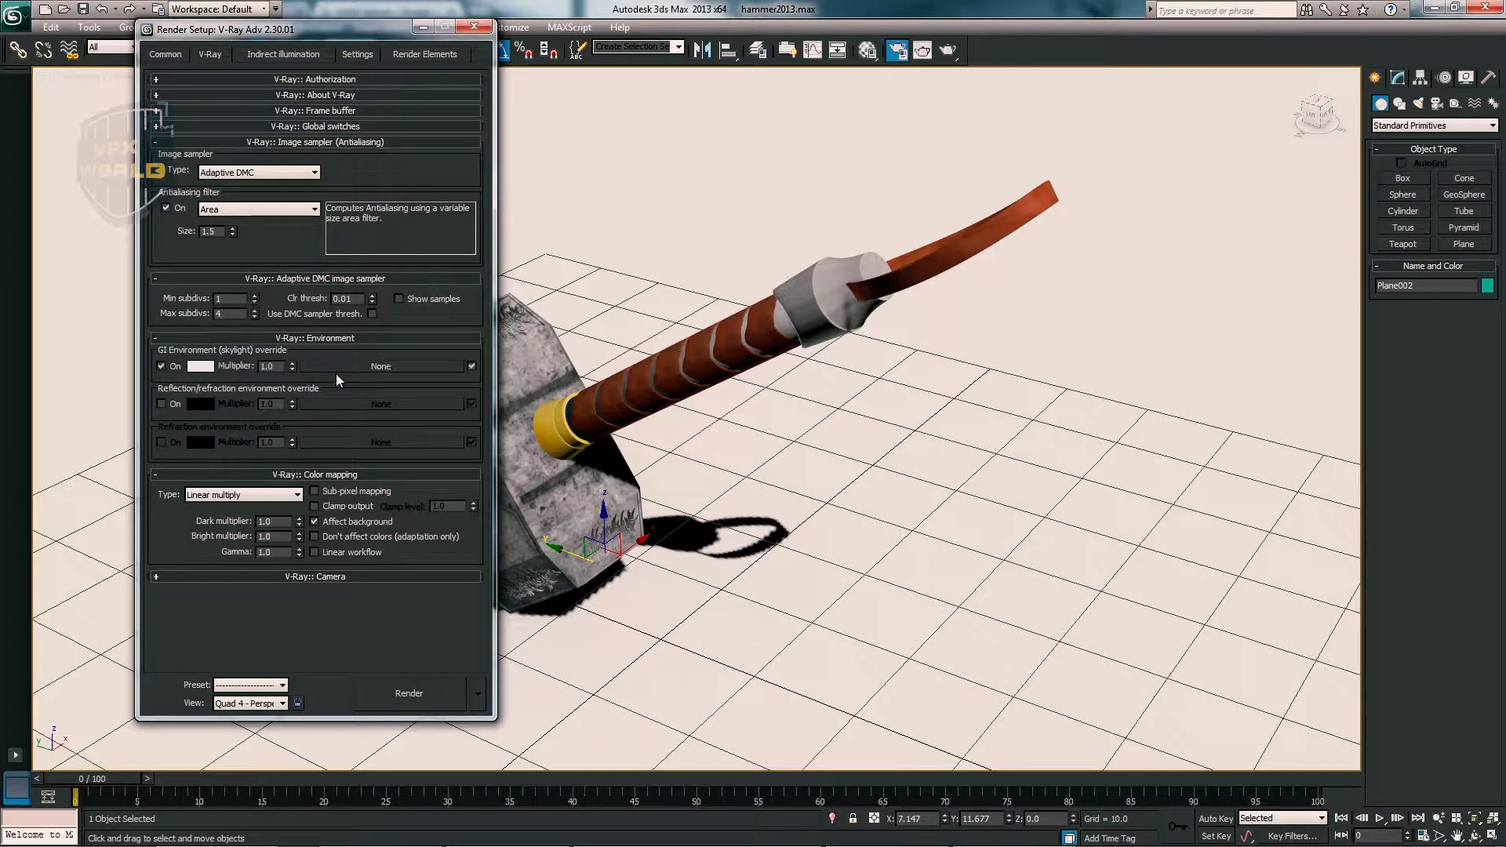
left_click(338, 366)
scroll(478, 411, "down", 5)
double_click(438, 420)
- Instance the HDRI map into an empty Material Editor slot and the reflection override
left_click(866, 50)
left_click(1199, 188)
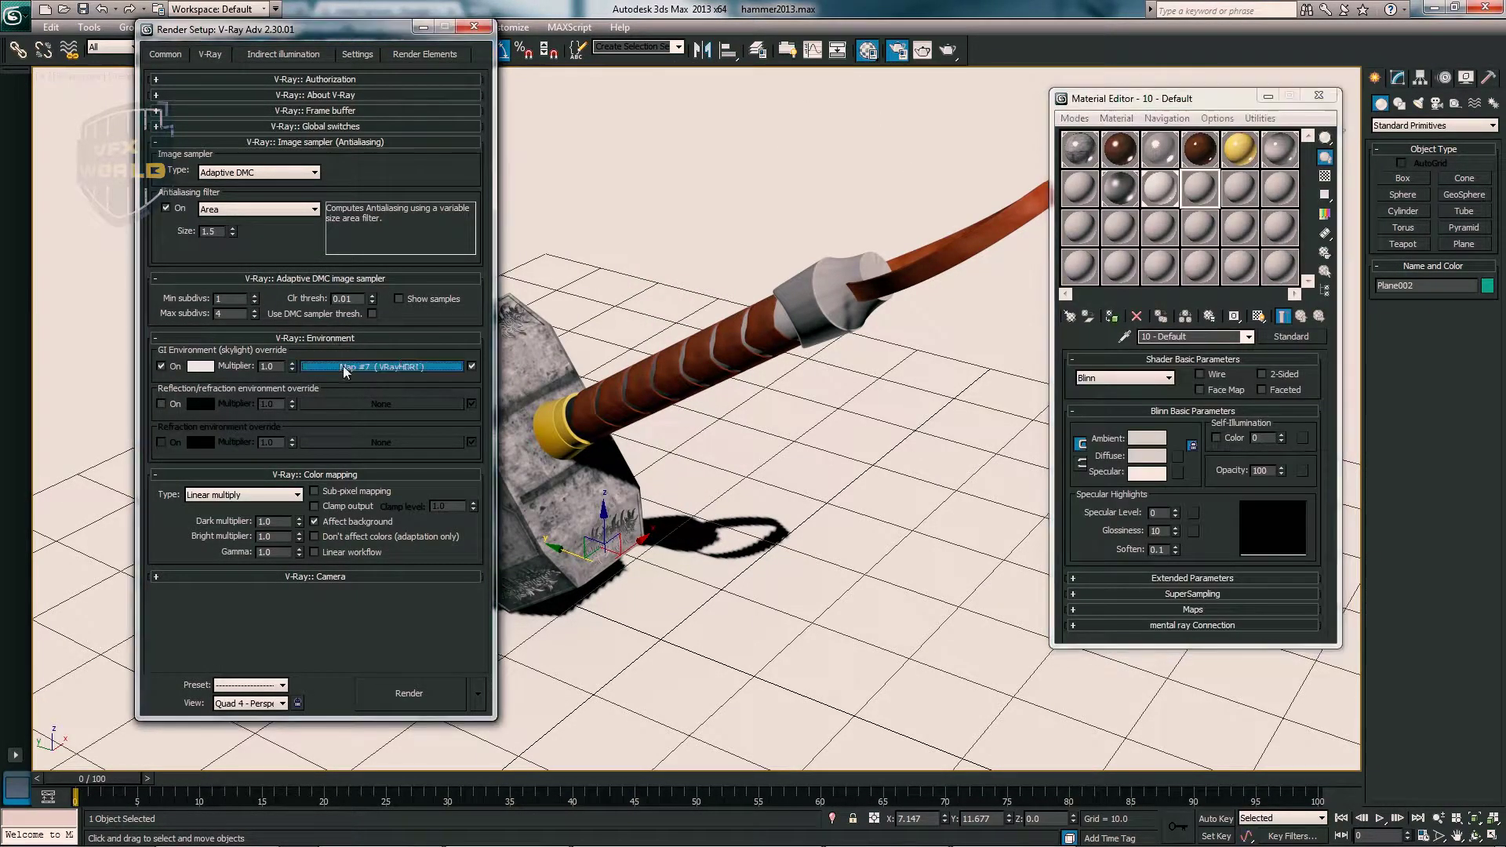
left_click_drag(381, 366, 1199, 188)
left_click(1160, 418)
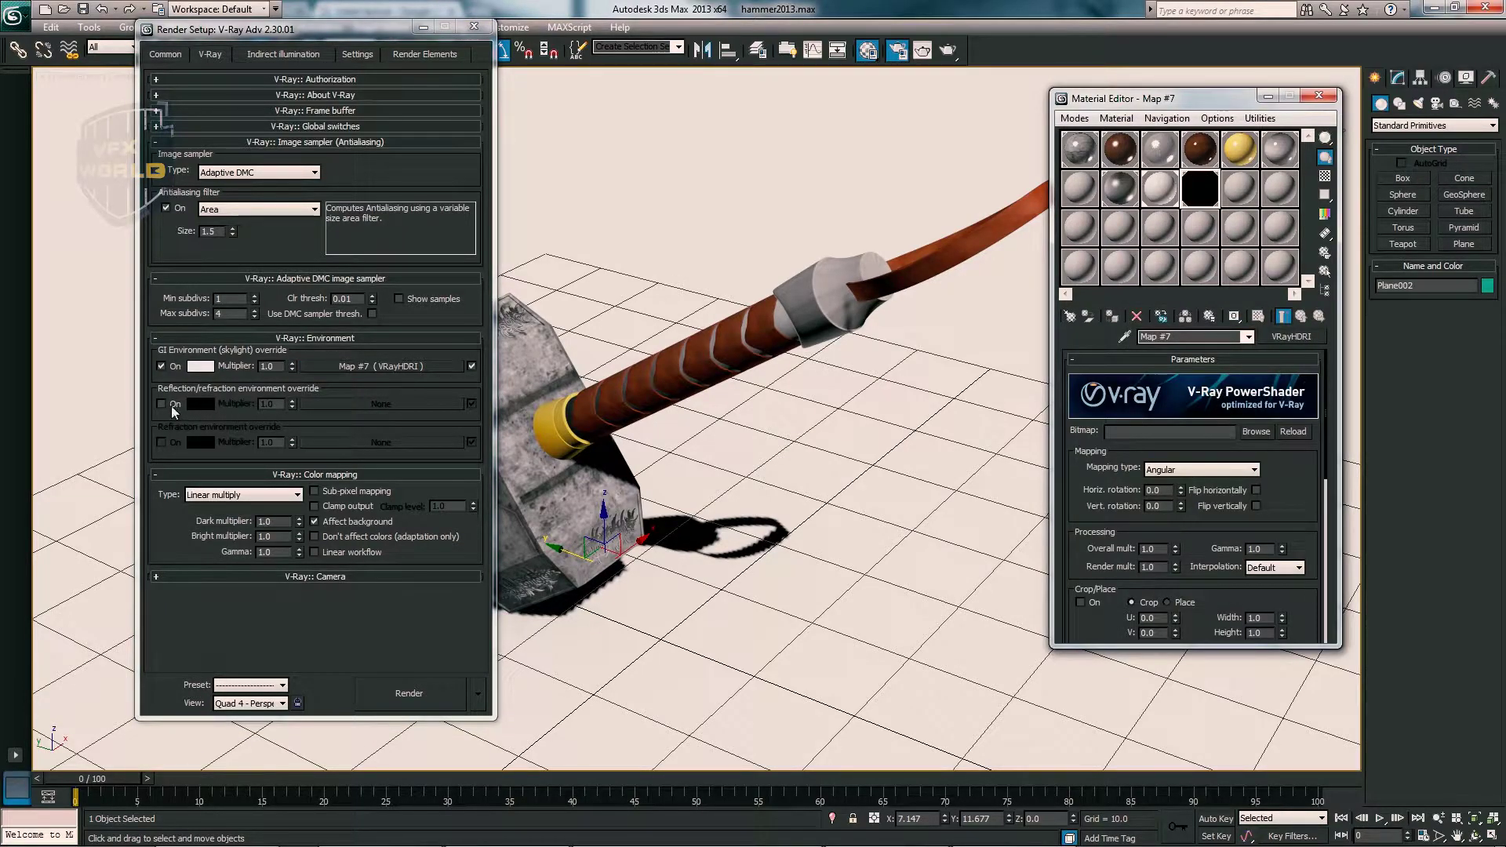
left_click_drag(350, 364, 380, 404)
left_click(323, 426)
- Load the studio010small HDR image into the VRayHDRI map with Spherical mapping
left_click(1256, 431)
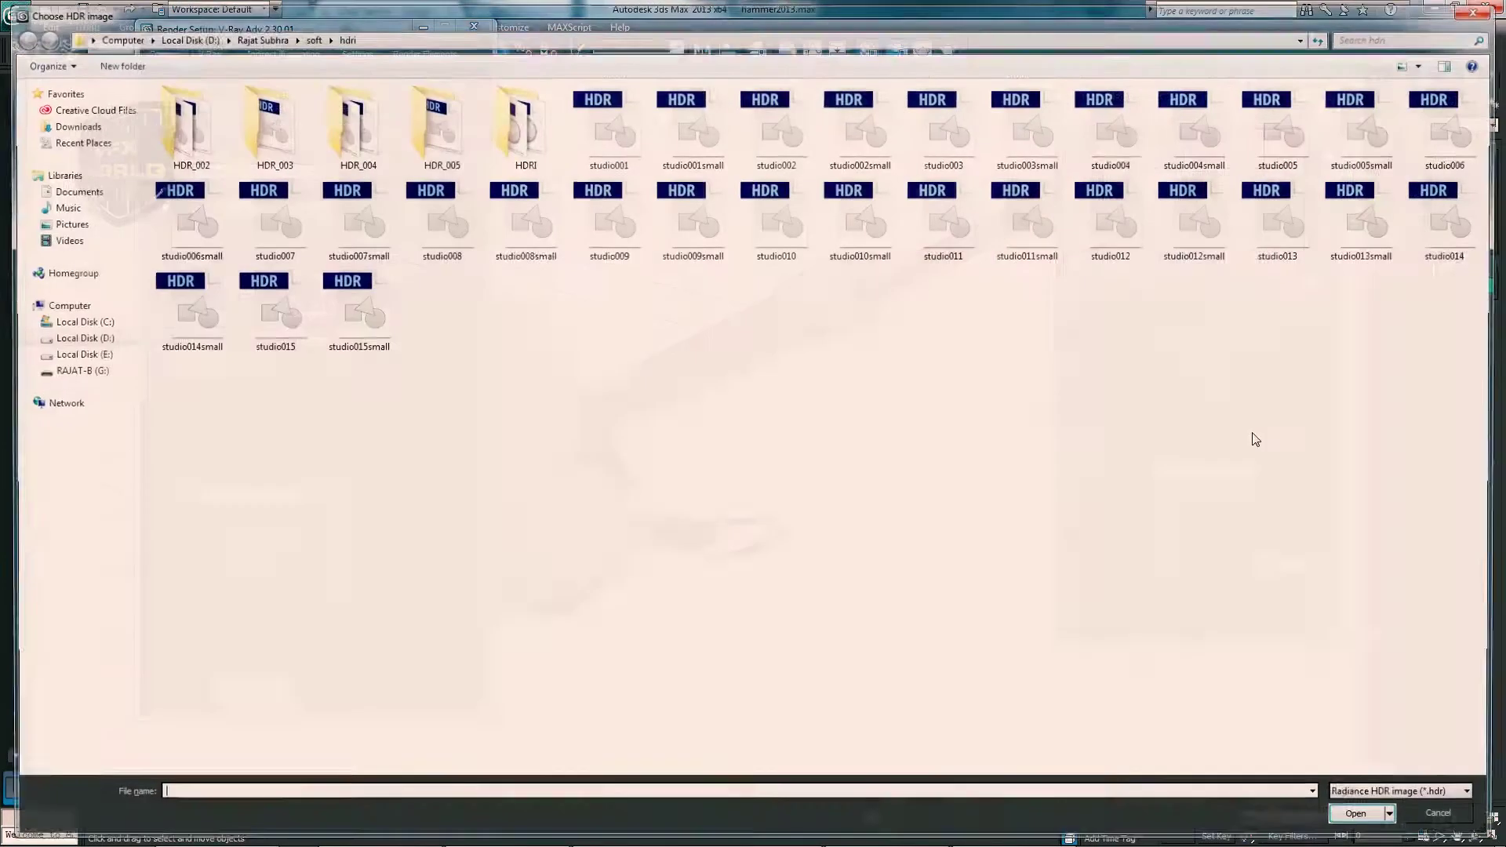
double_click(776, 223)
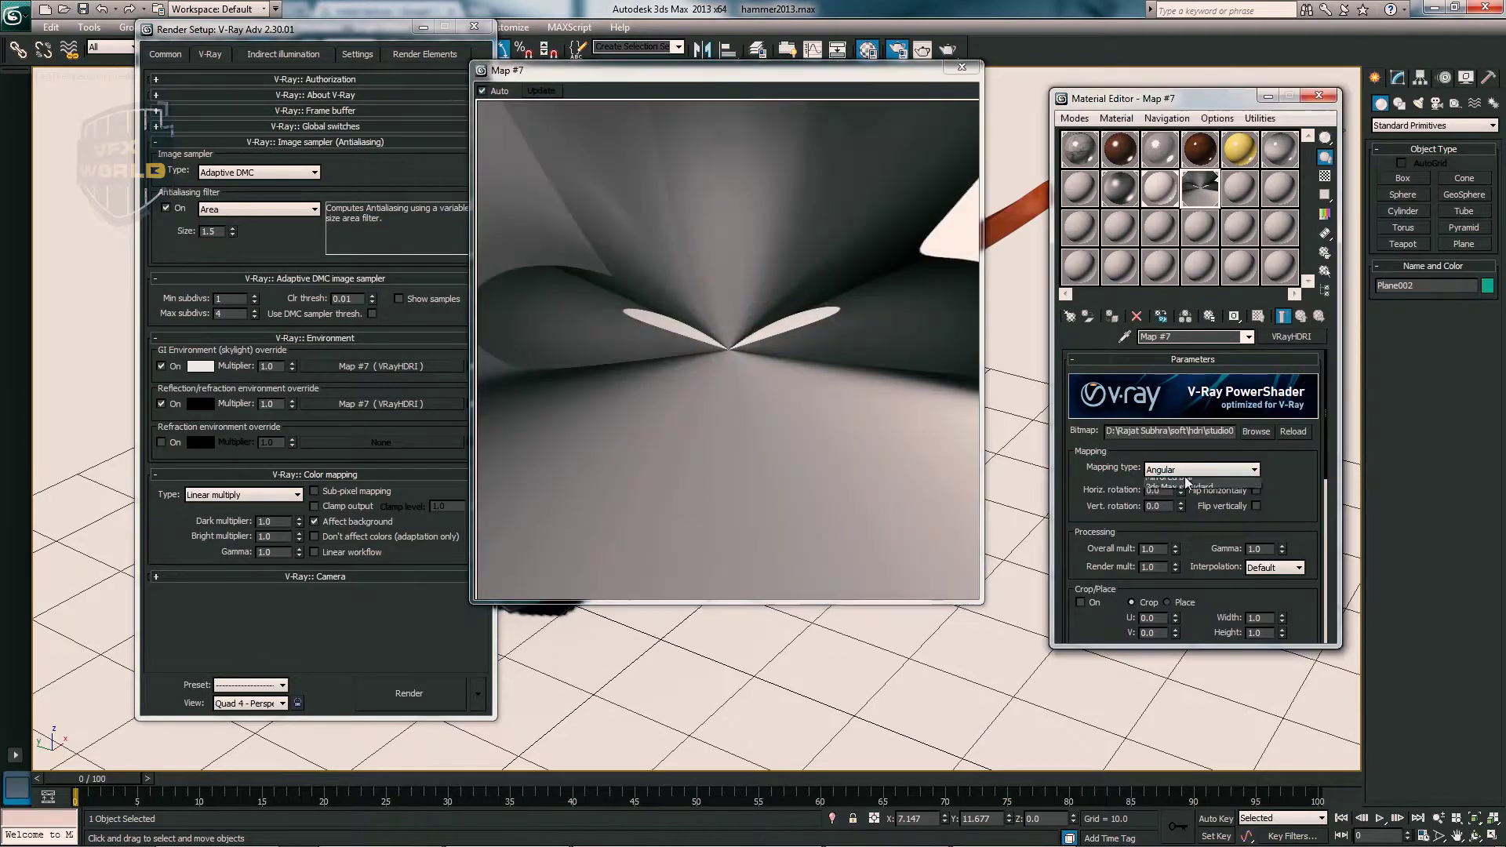
left_click(1187, 483)
left_click(1256, 431)
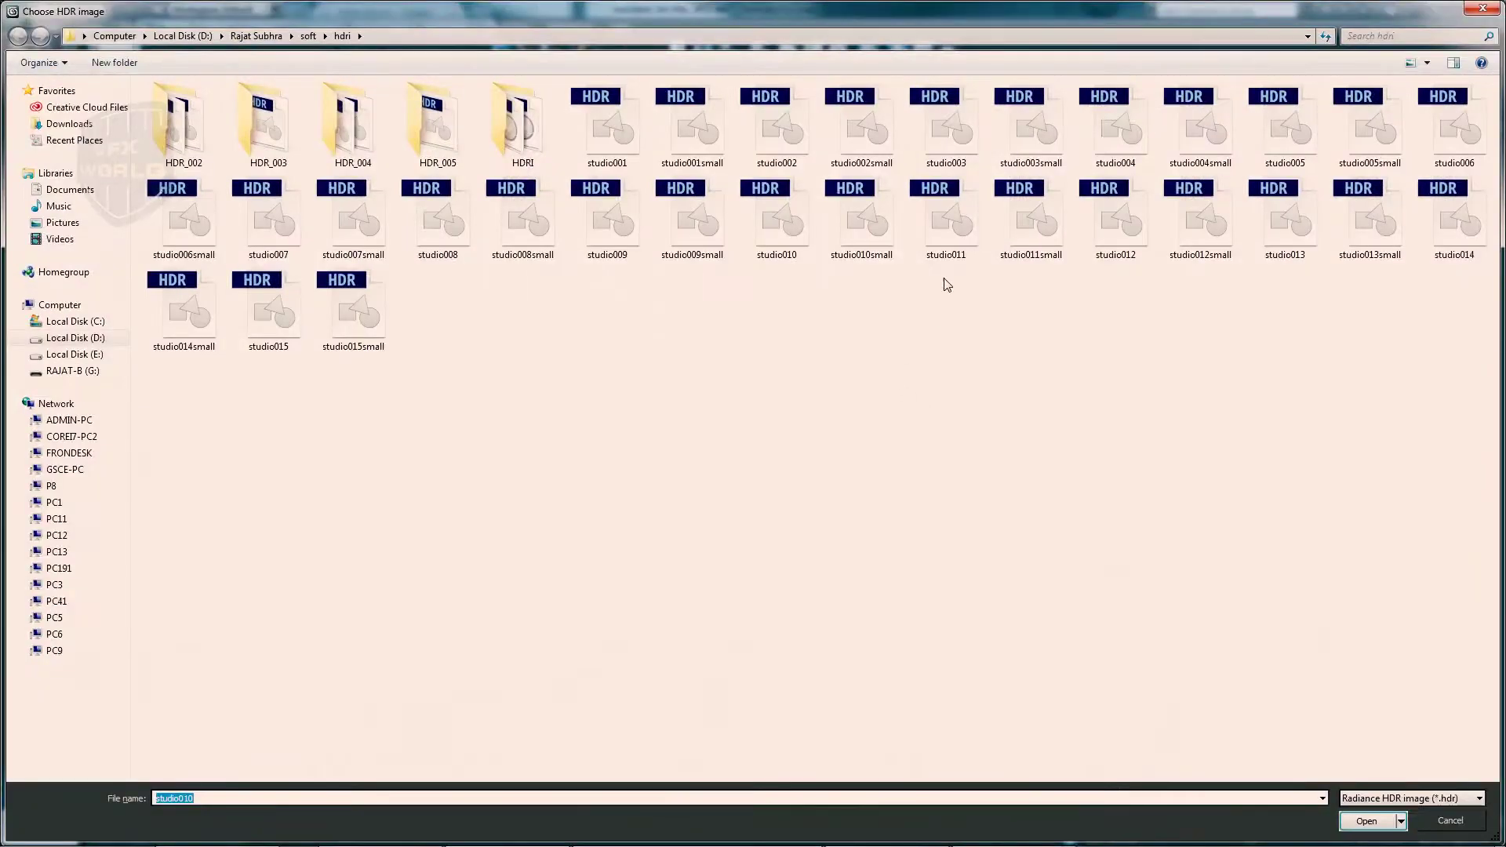
double_click(861, 223)
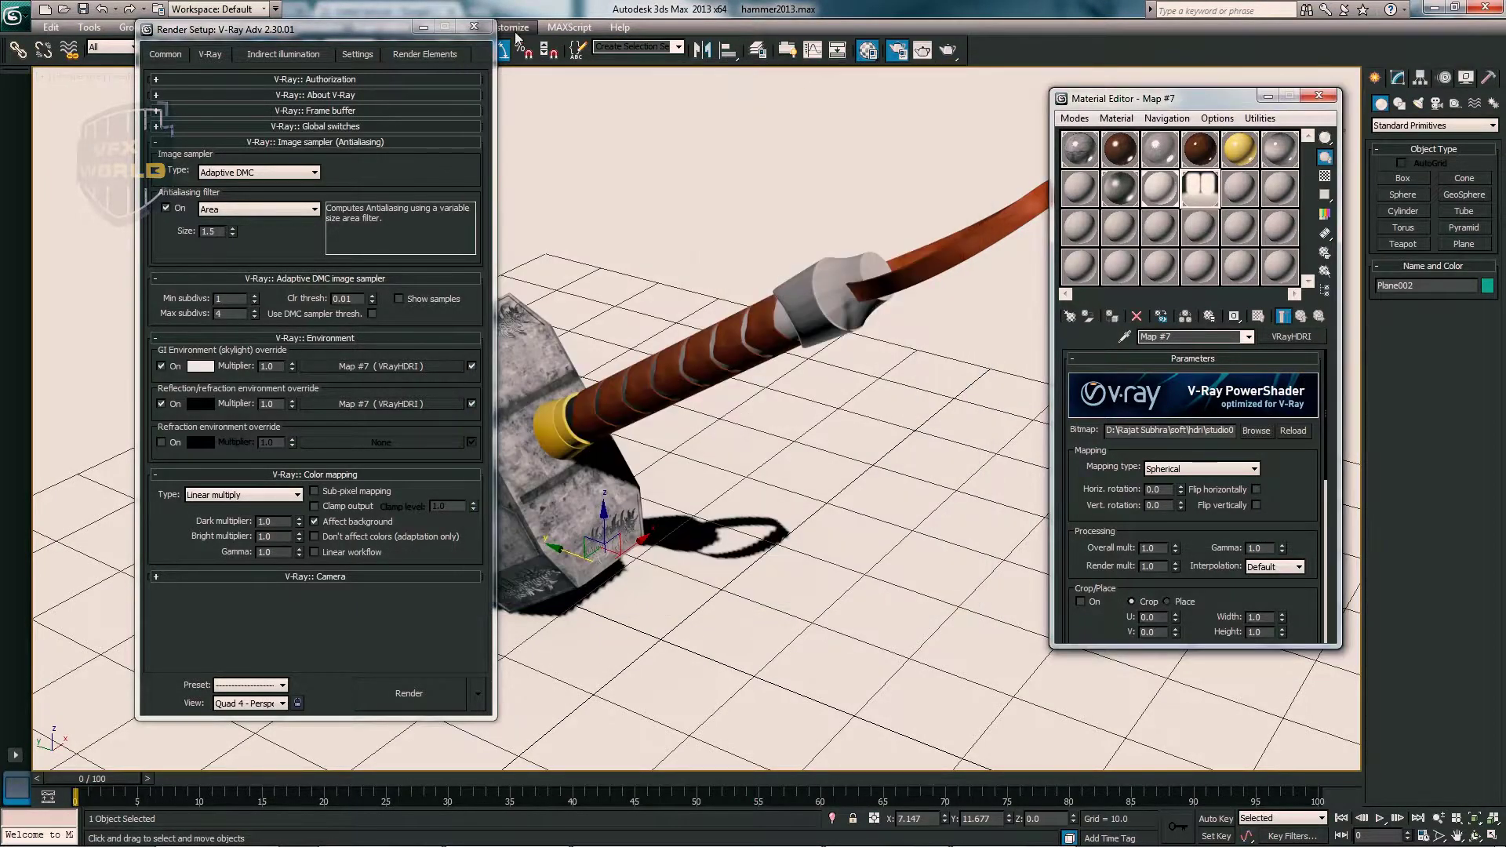
- Close both editors and run a full-screen 1920 x 1080 V-Ray production render of the hammer
key("F10")
left_click(1319, 95)
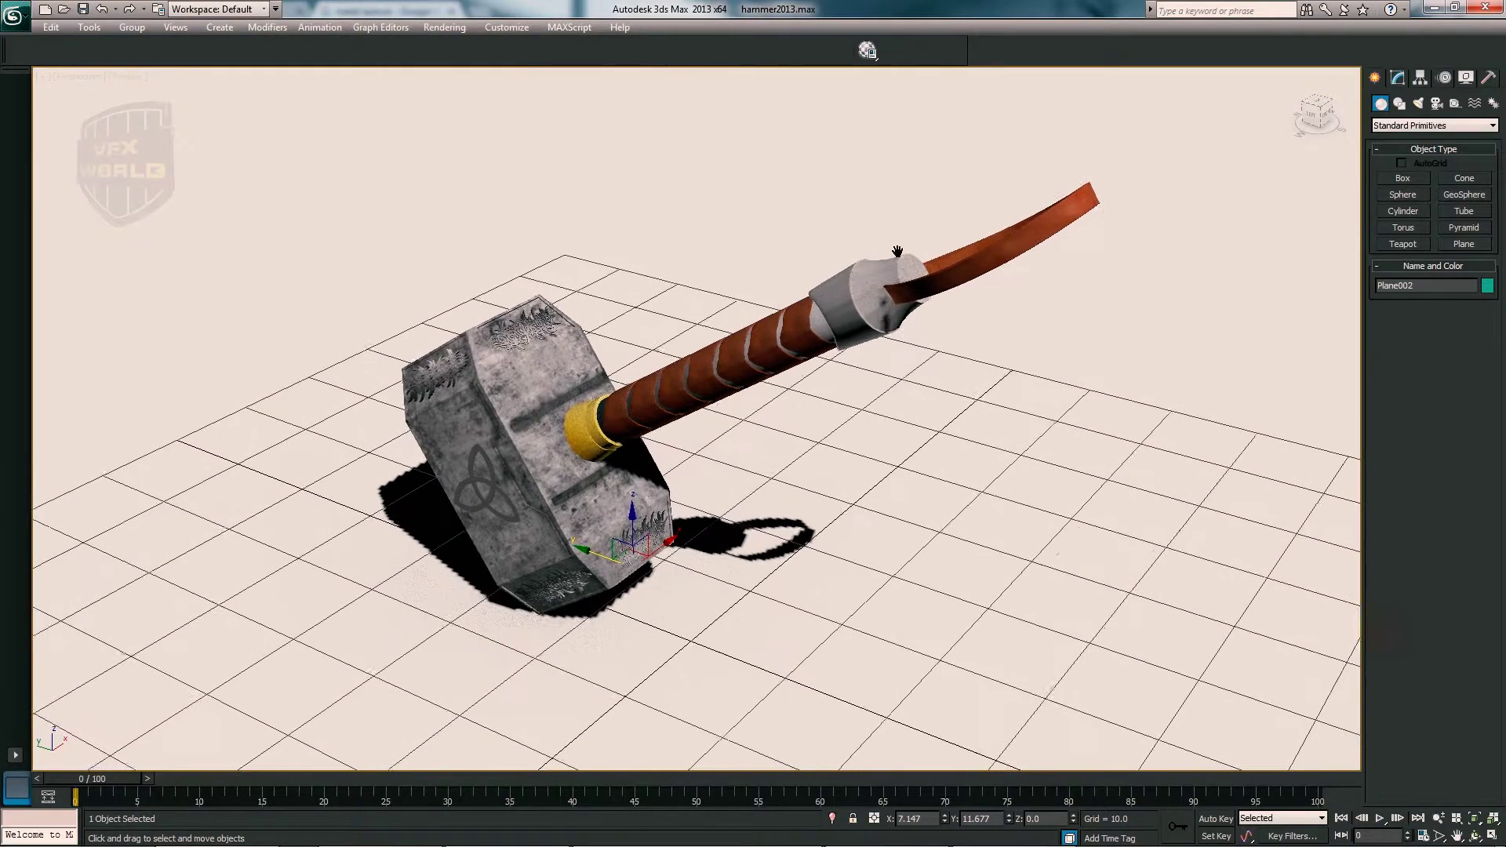
left_click(949, 51)
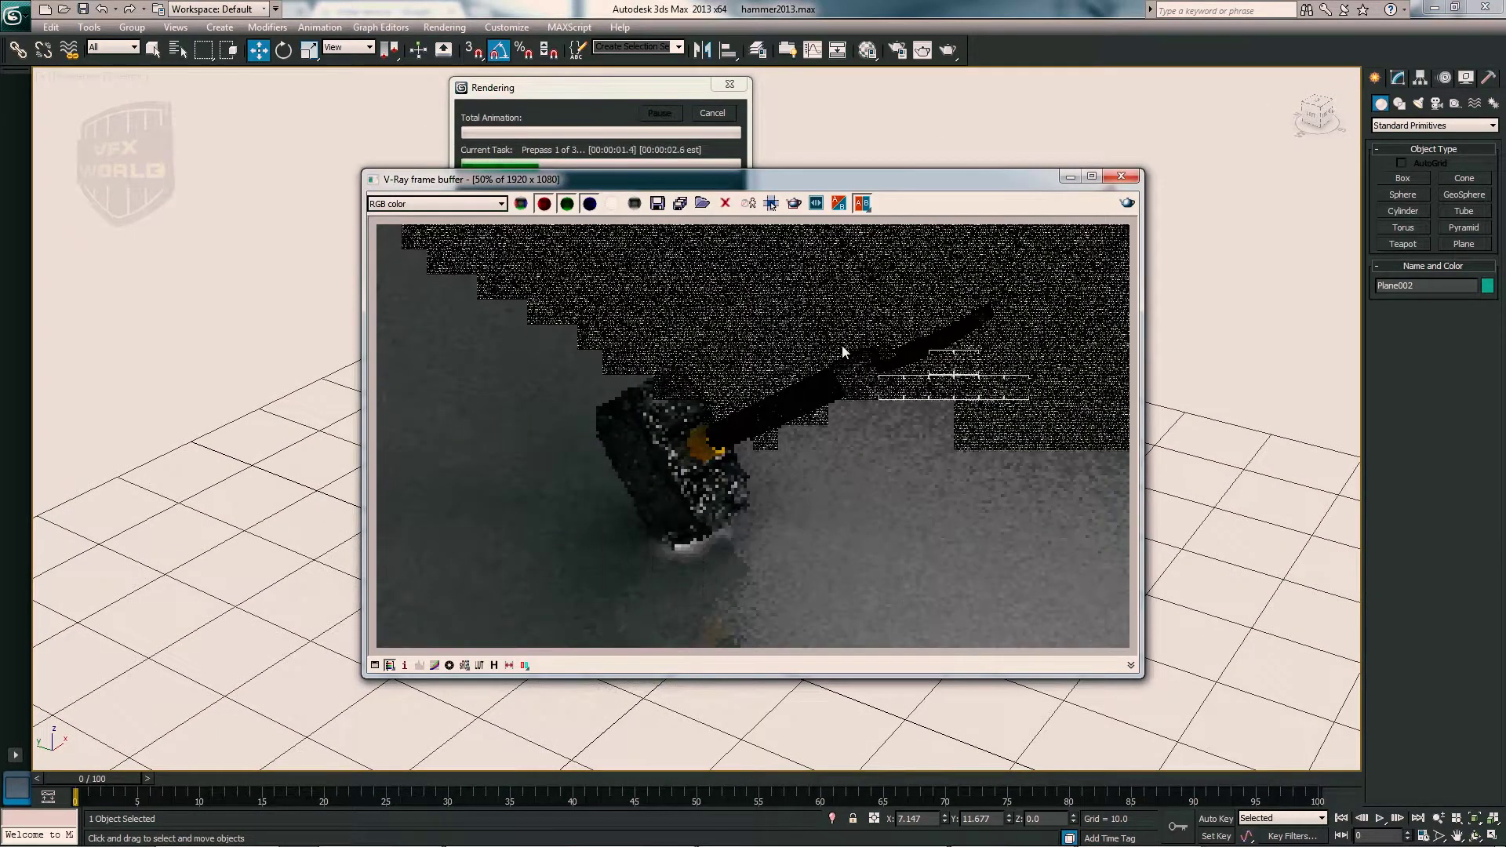
left_click(1092, 177)
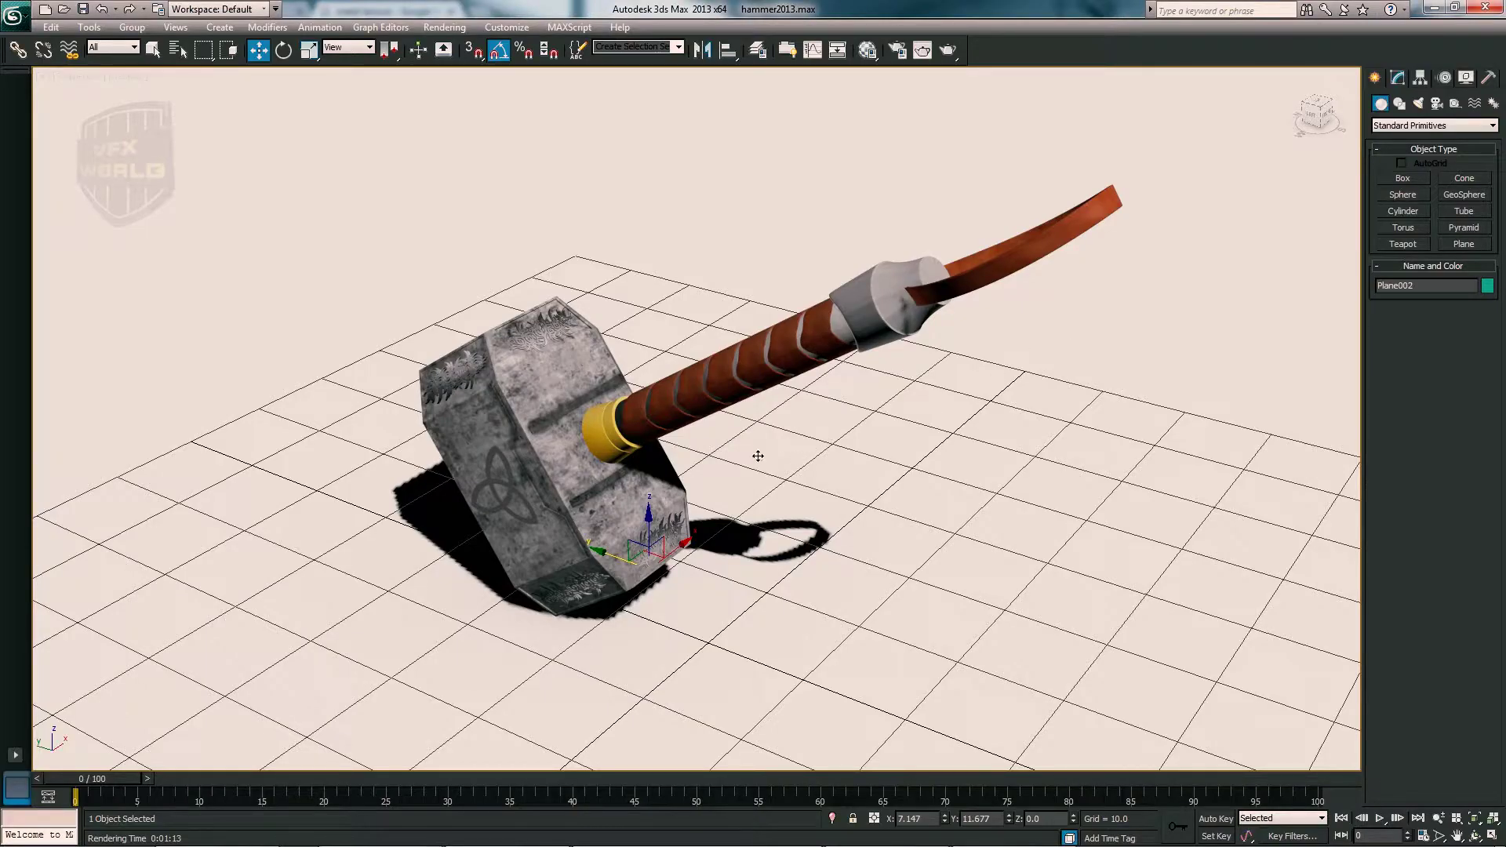
- Orbit the hammer and inspect materials 08 - Default and 11 - Default
middle_click_drag(757, 456, 690, 449, "alt")
scroll(681, 448, "up", 5)
scroll(681, 448, "up", 3)
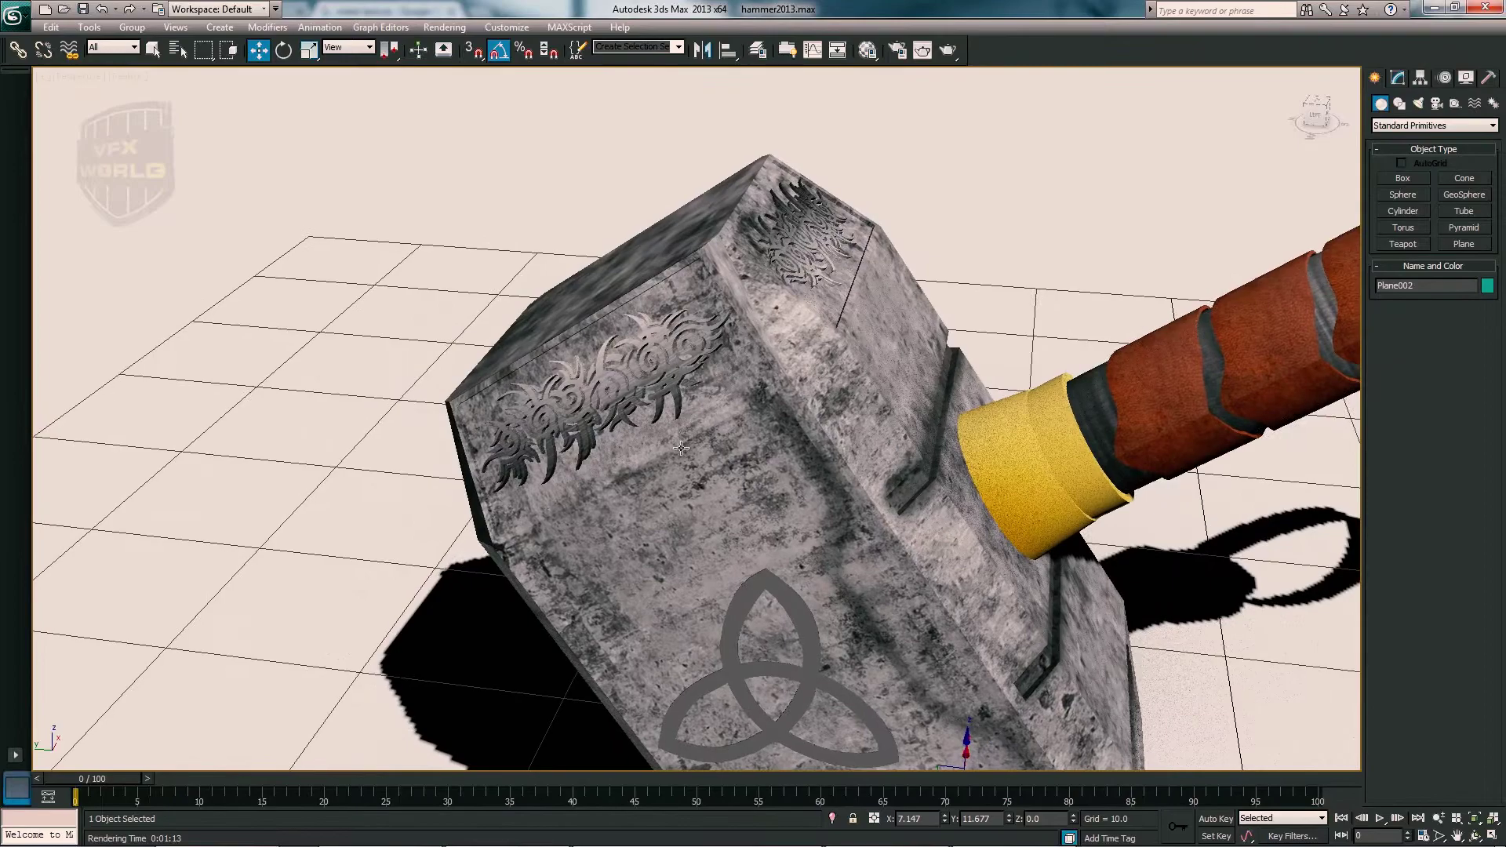
left_click(868, 51)
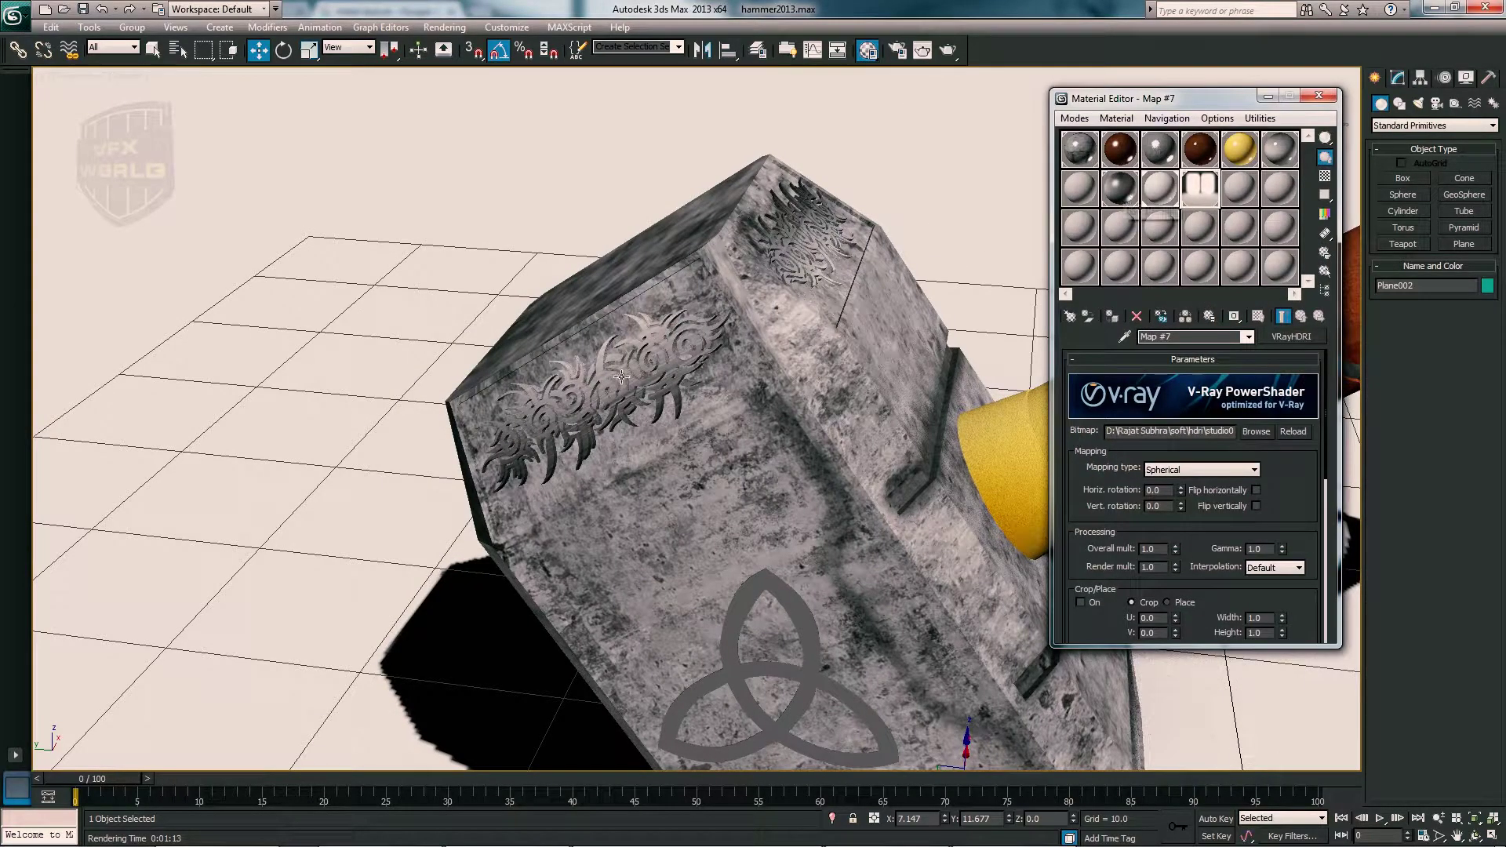
left_click(1120, 227)
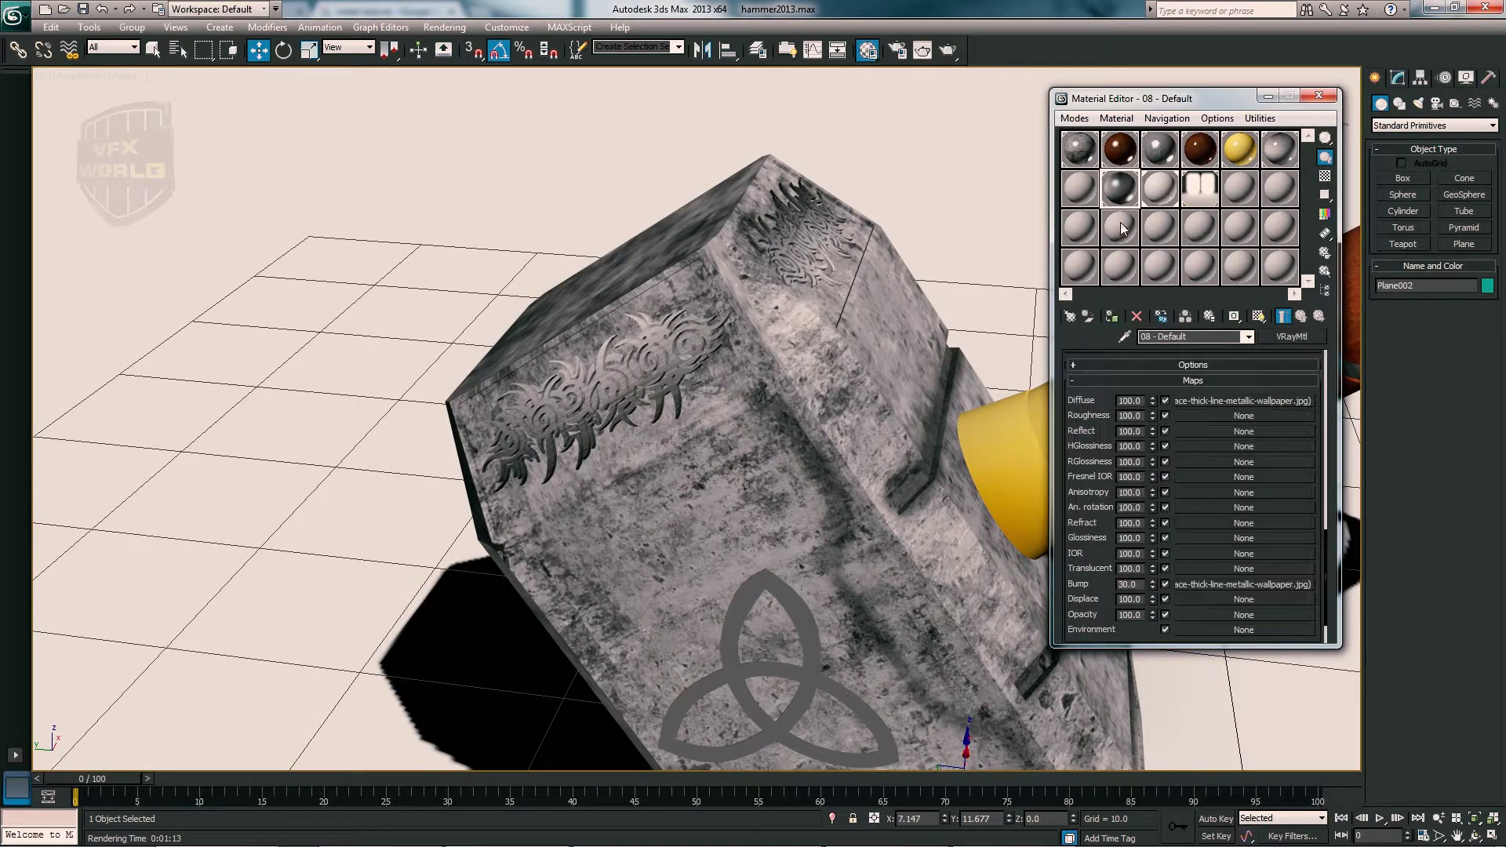
middle_click_drag(753, 392, 802, 324, "alt")
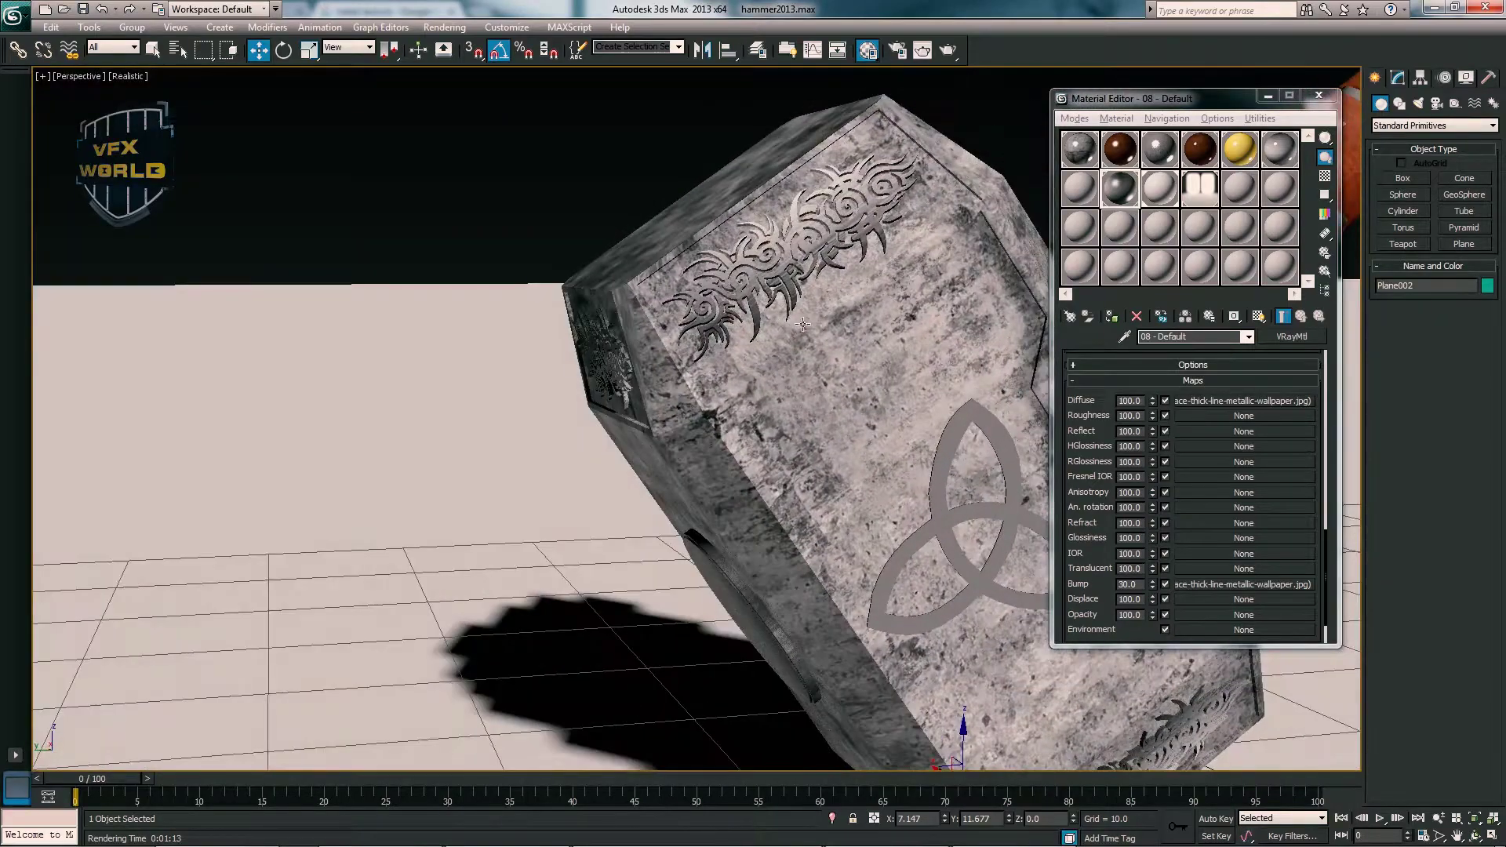
scroll(802, 324, "up", 3)
scroll(795, 323, "up", 3)
left_click(1247, 196)
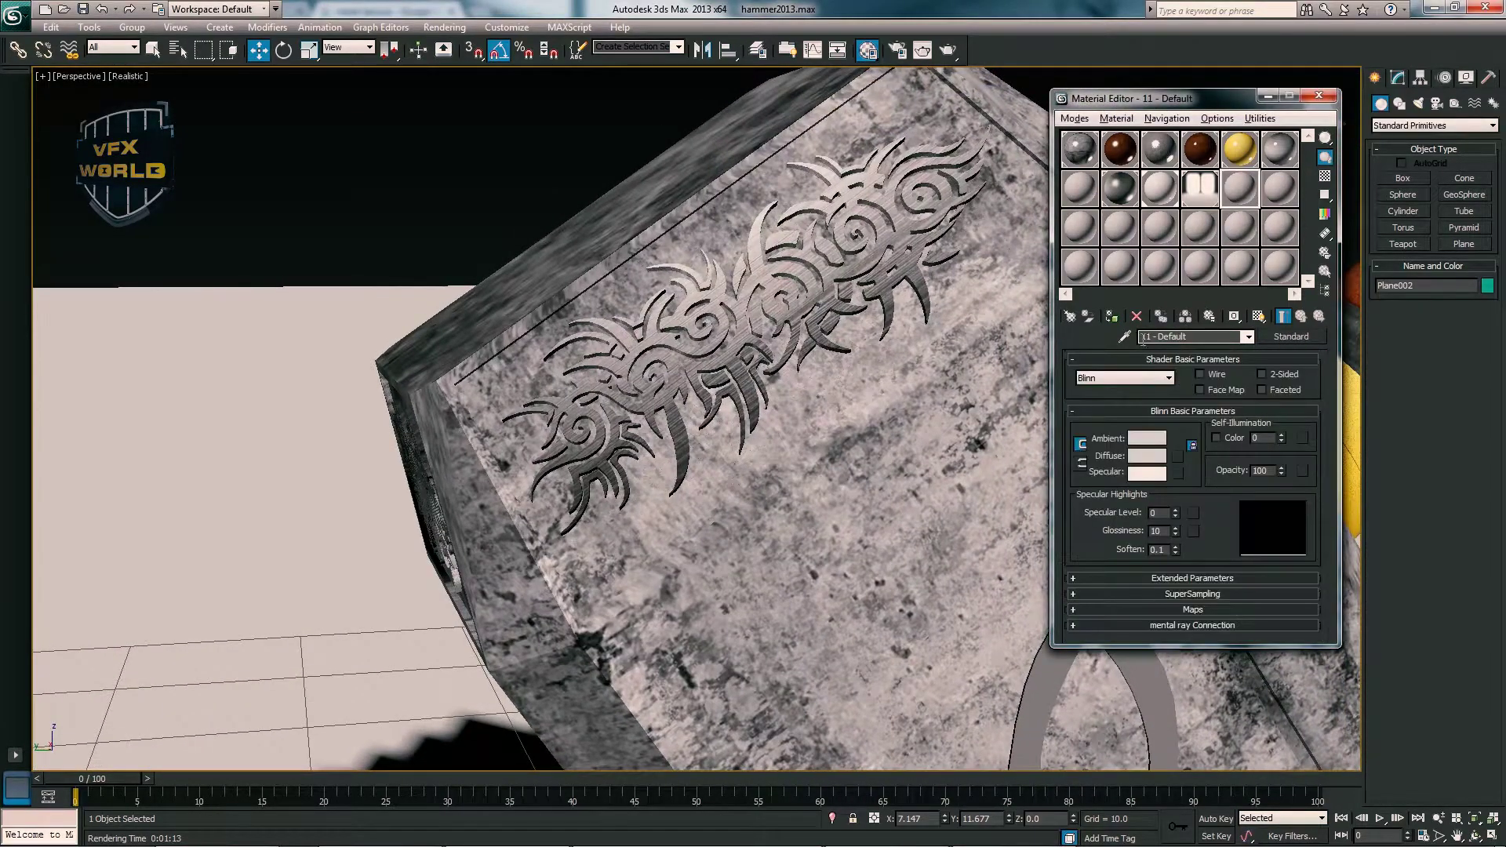
- Select the hammer head group Group001 and open it to access its parts
left_click(820, 308)
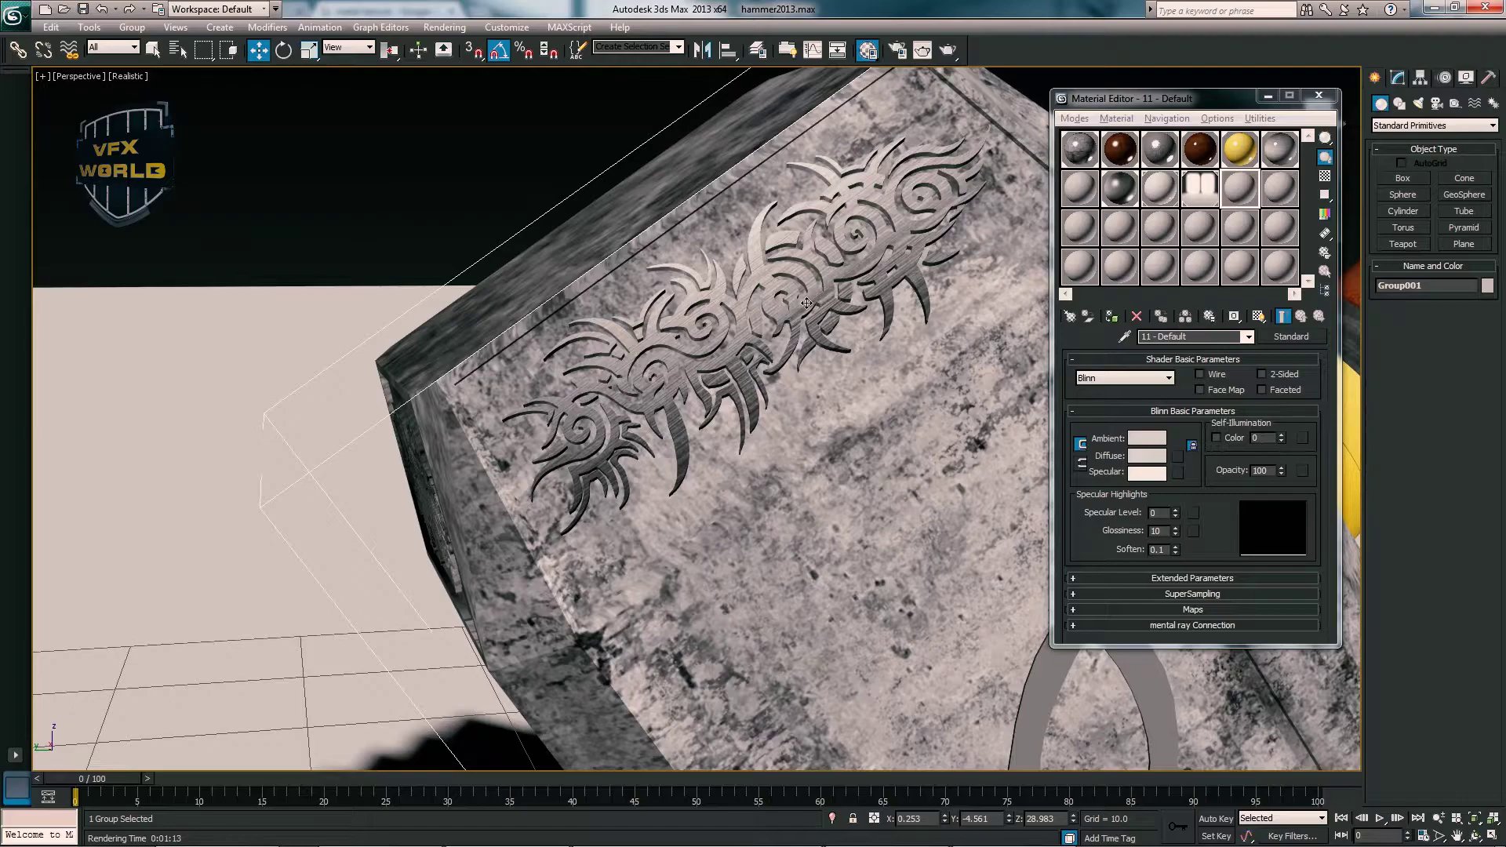
key("z")
scroll(381, 142, "up", 3)
left_click(132, 27)
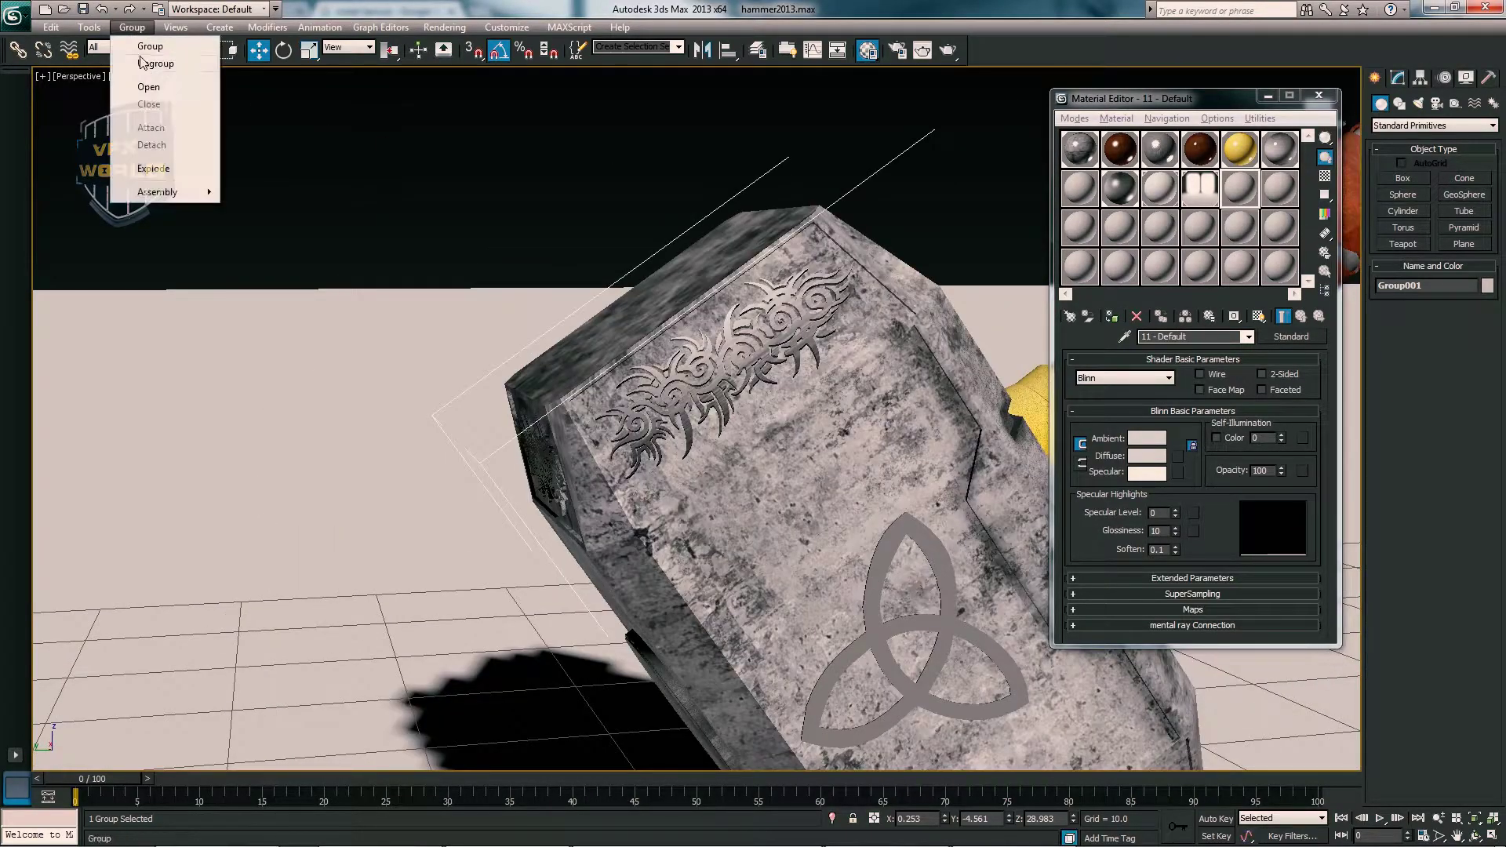
left_click(137, 75)
left_click(616, 300)
scroll(616, 301, "up", 3)
- Select the nine head pieces in the Left view, excluding the handle, triquetra and side strip
key("alt+w")
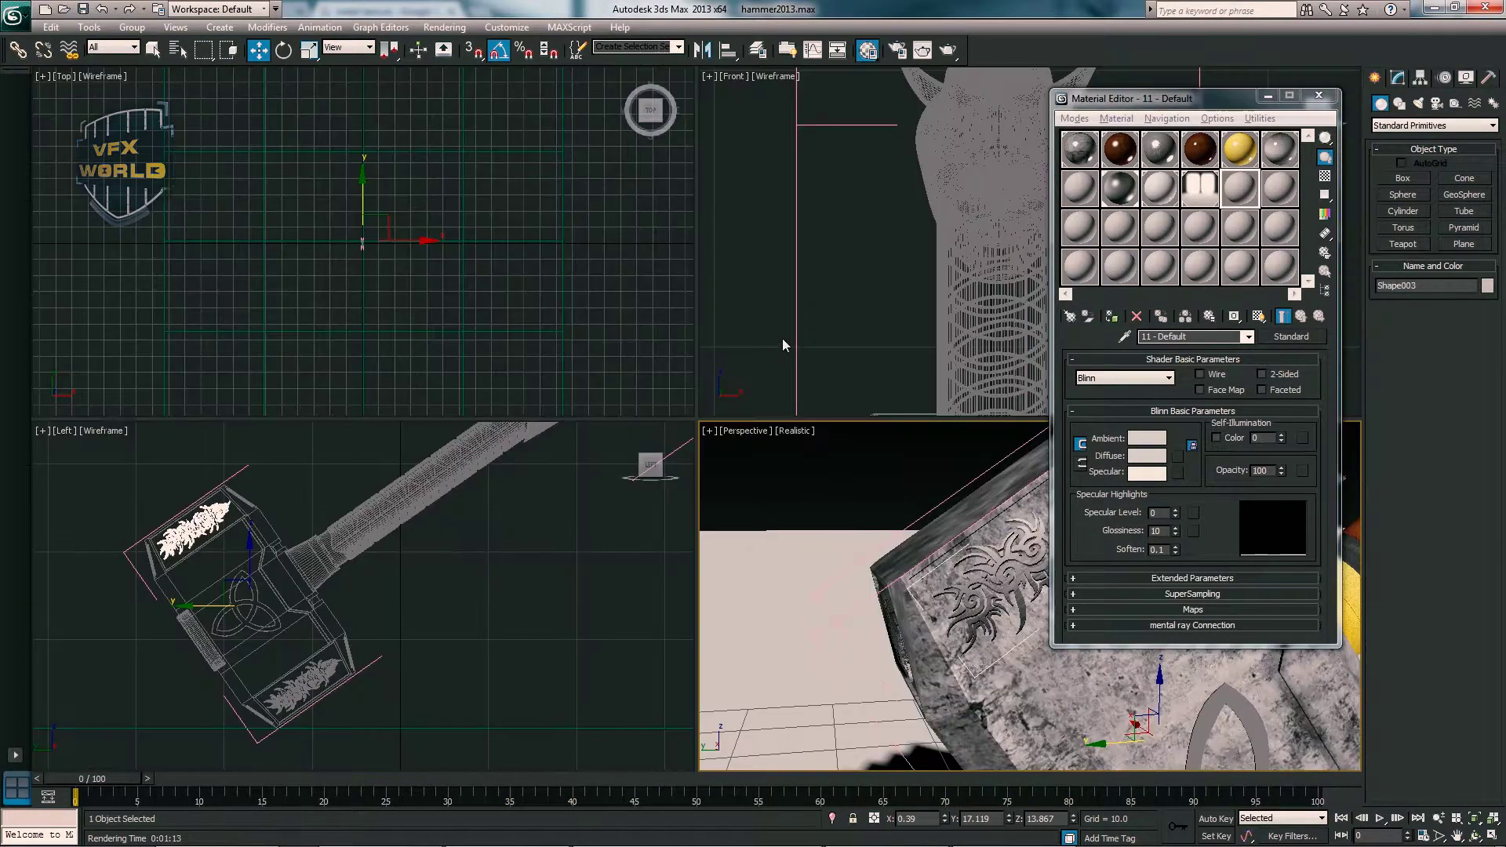
mouse_move(135, 497)
left_mouse_down()
mouse_move(312, 737)
mouse_move(357, 592)
left_mouse_up()
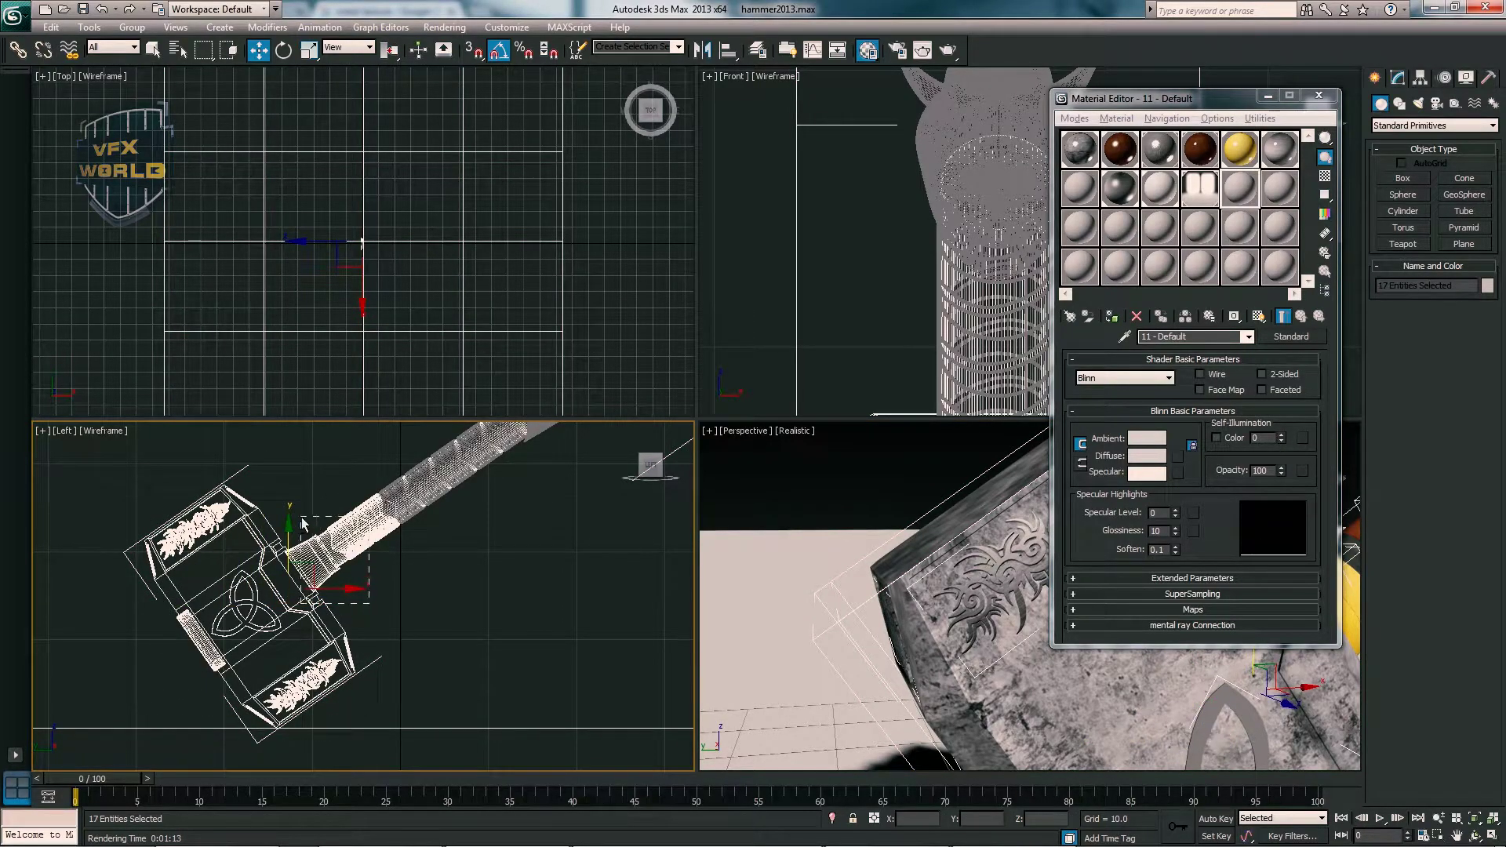
left_click_drag(302, 523, 302, 521, "alt")
left_click_drag(265, 603, 220, 624, "alt")
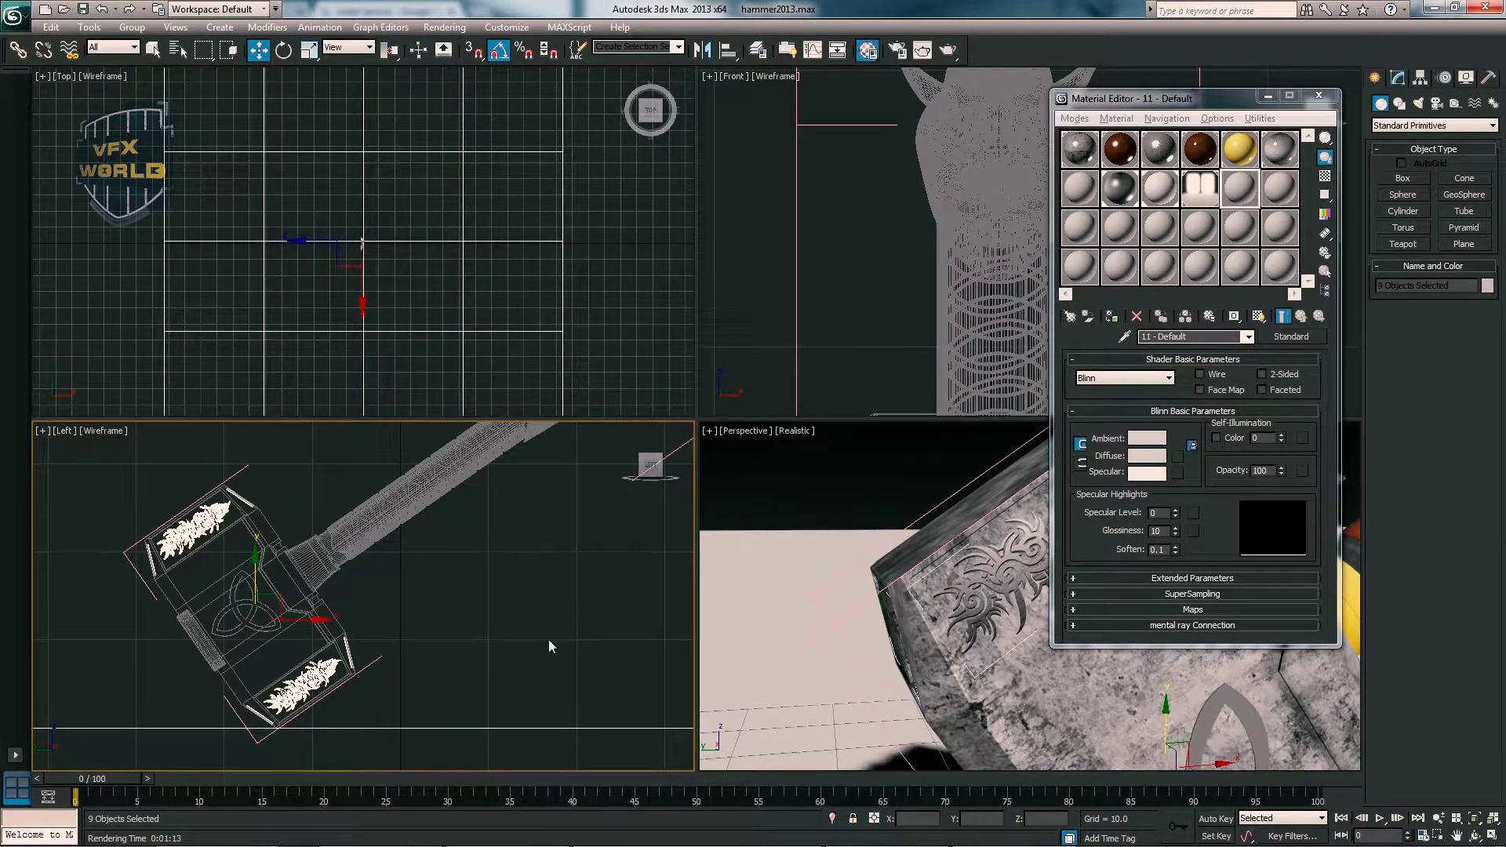
key("alt+w")
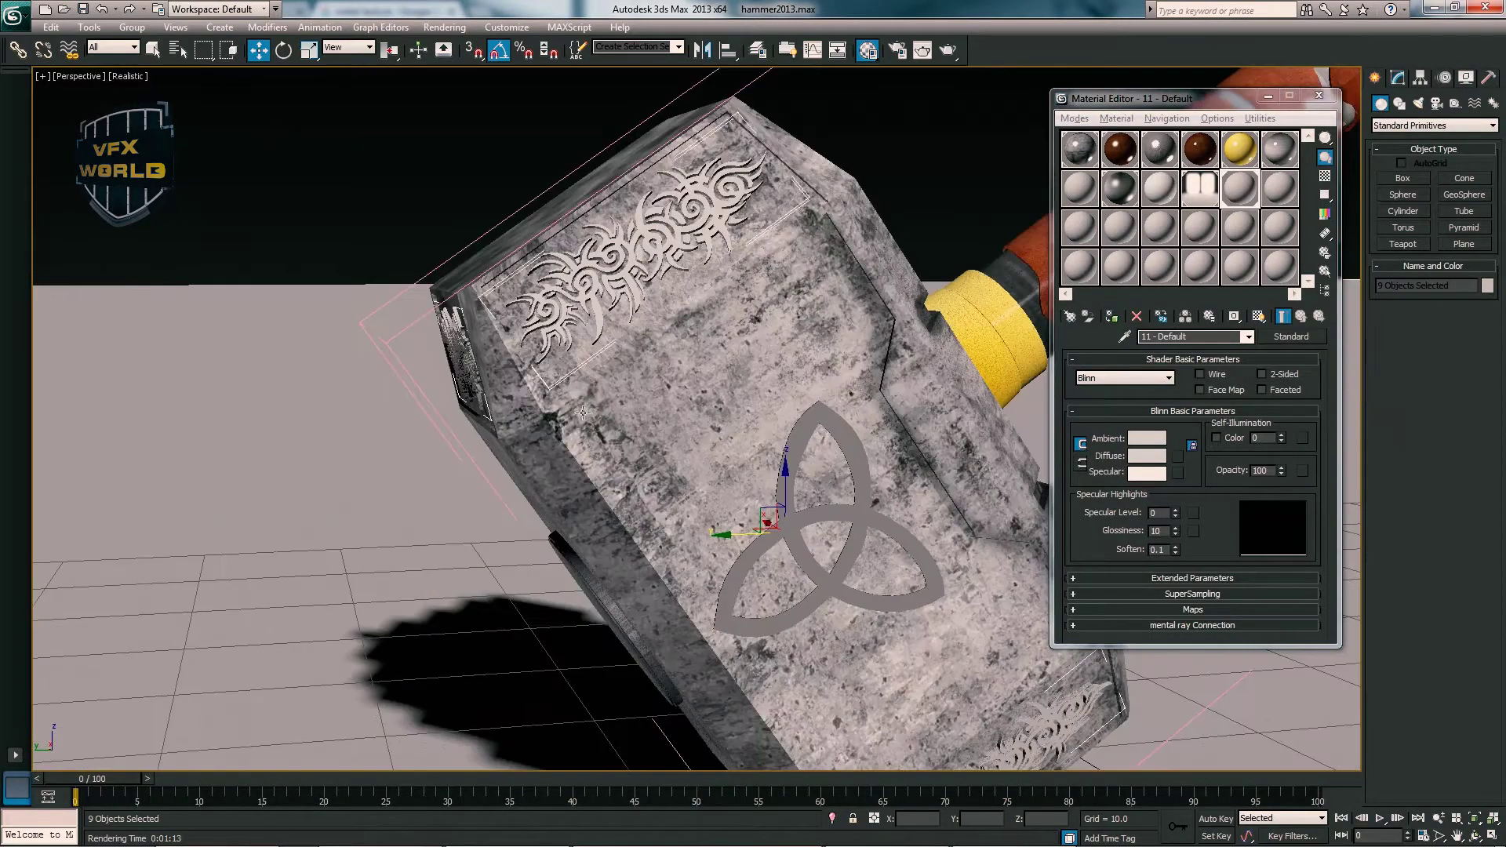
mouse_move(706, 376)
middle_mouse_down("alt")
mouse_move(743, 393)
mouse_move(586, 362)
mouse_move(615, 400)
middle_mouse_up("alt")
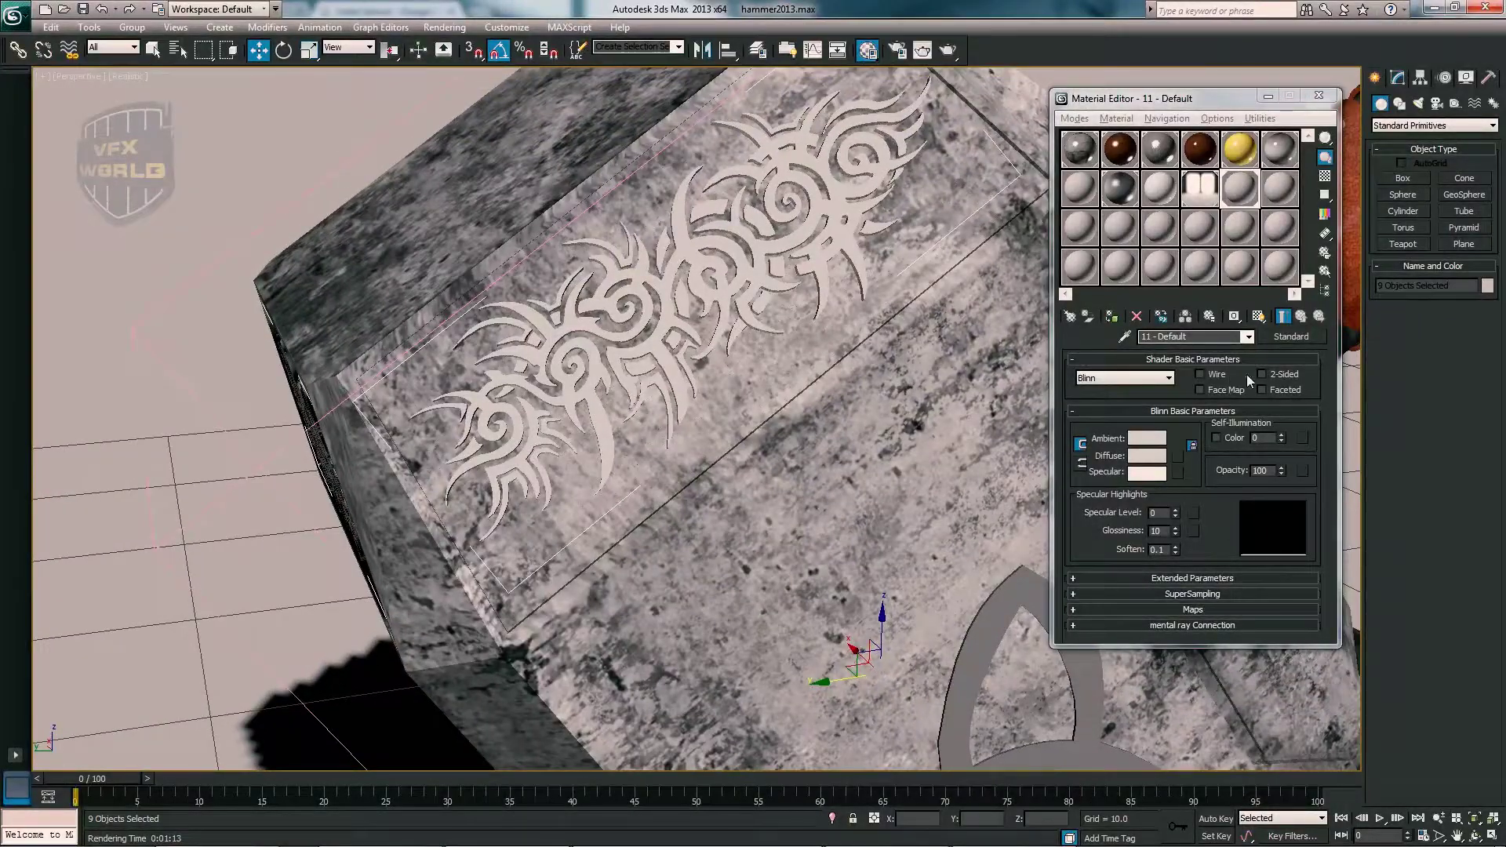
- Convert 11 - Default to a VRayMtl with dark grey diffuse, reflection RGB 20 and 0.8 glossiness
left_click(1291, 336)
double_click(406, 248)
left_click(1159, 440)
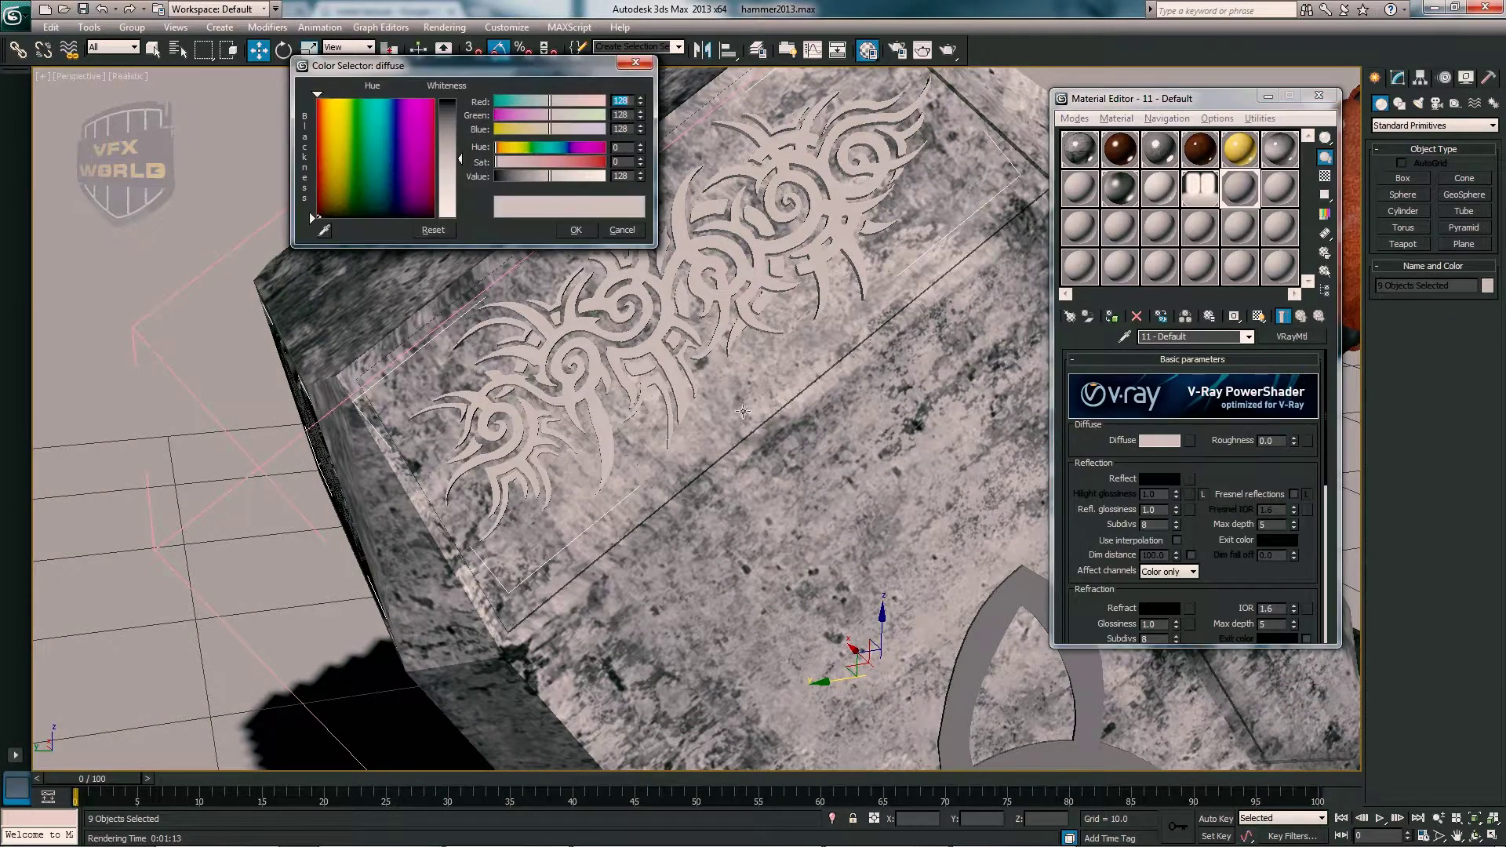
left_click_drag(584, 176, 505, 176)
left_click(575, 230)
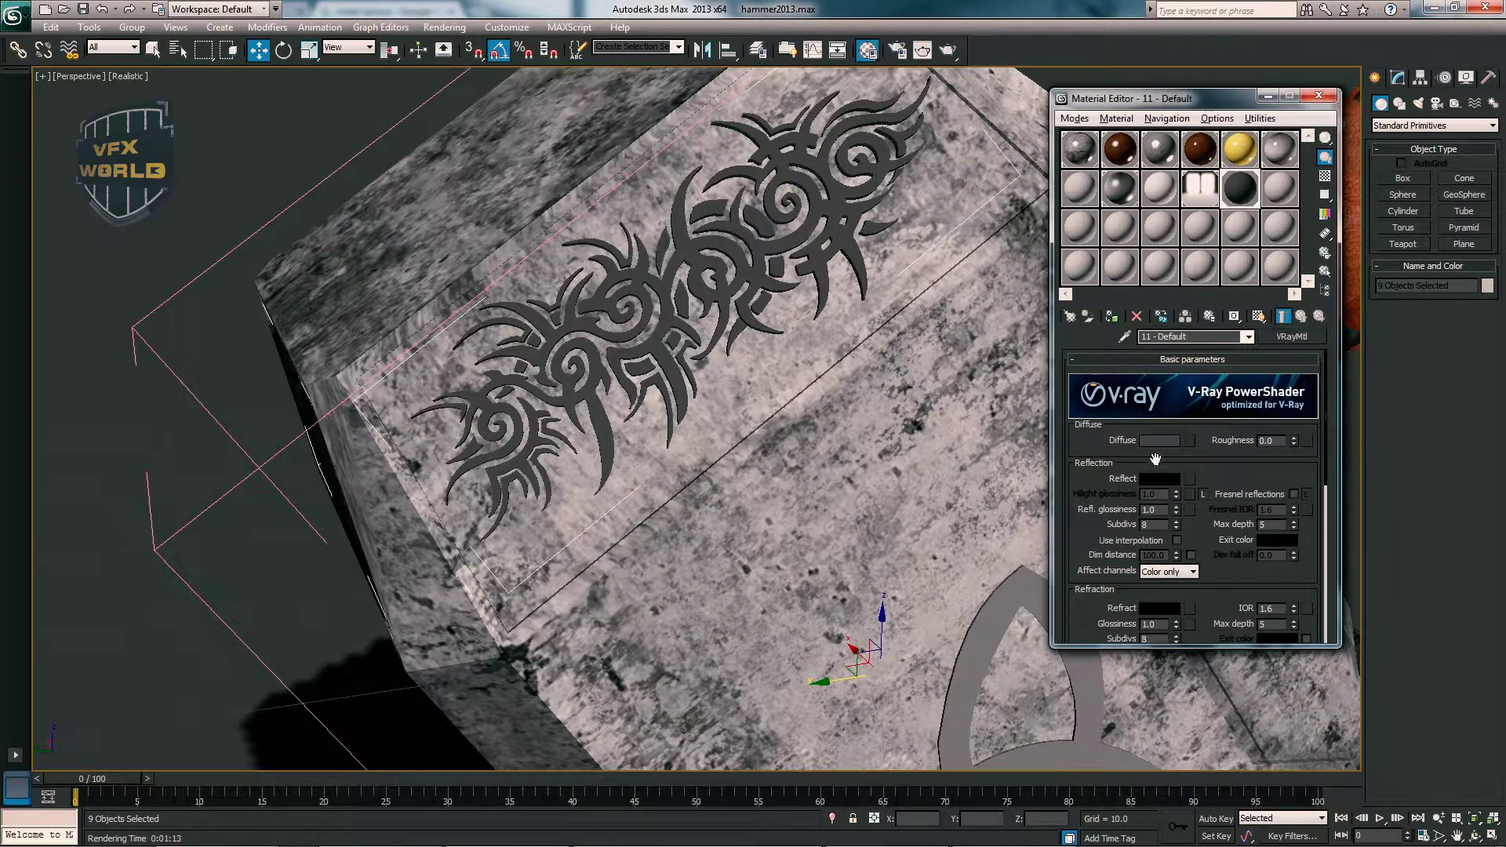
left_click(1160, 478)
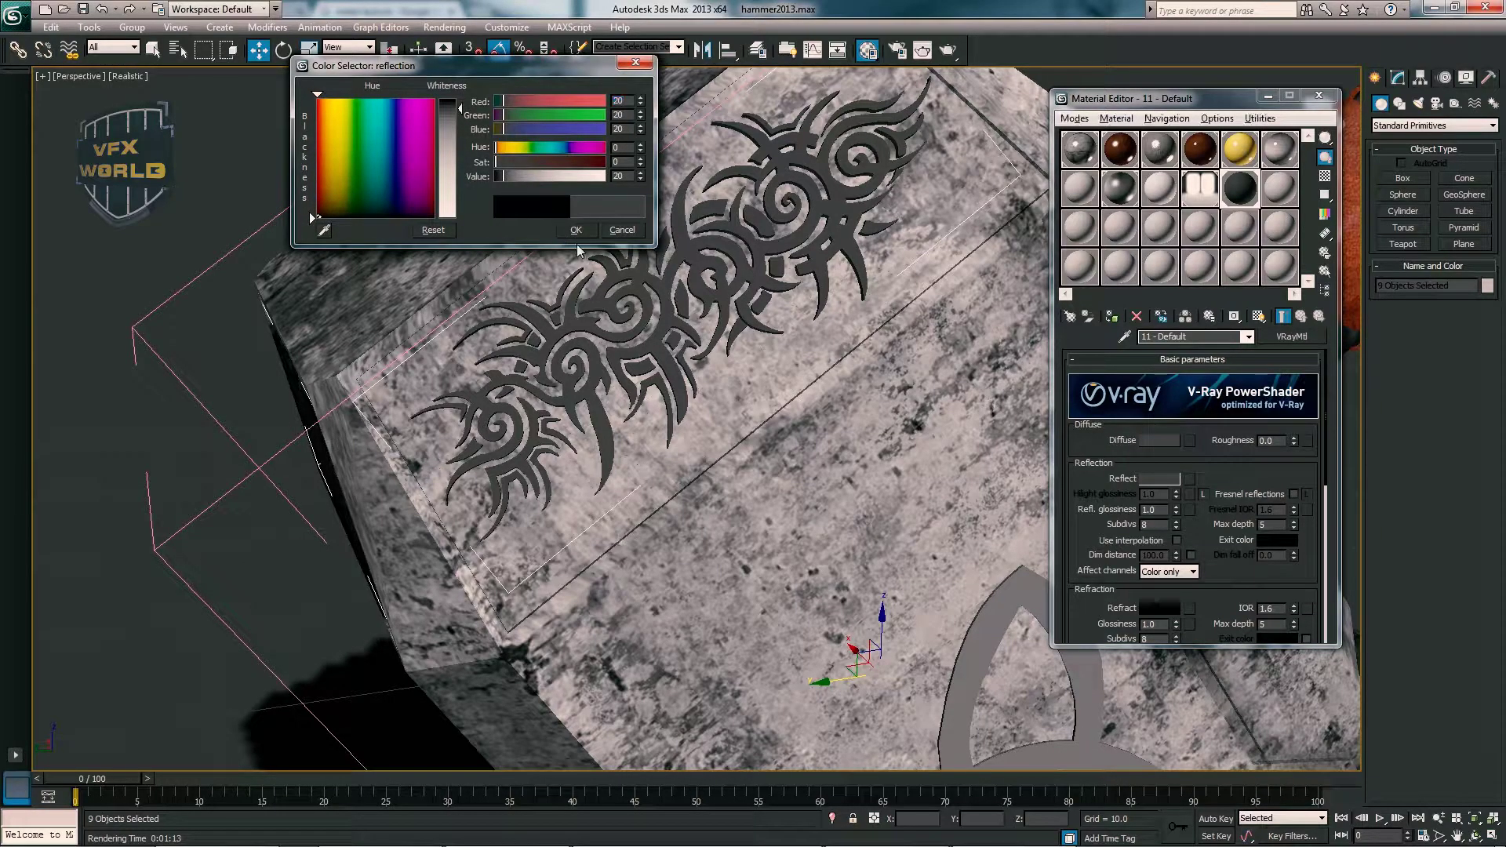
key("Return")
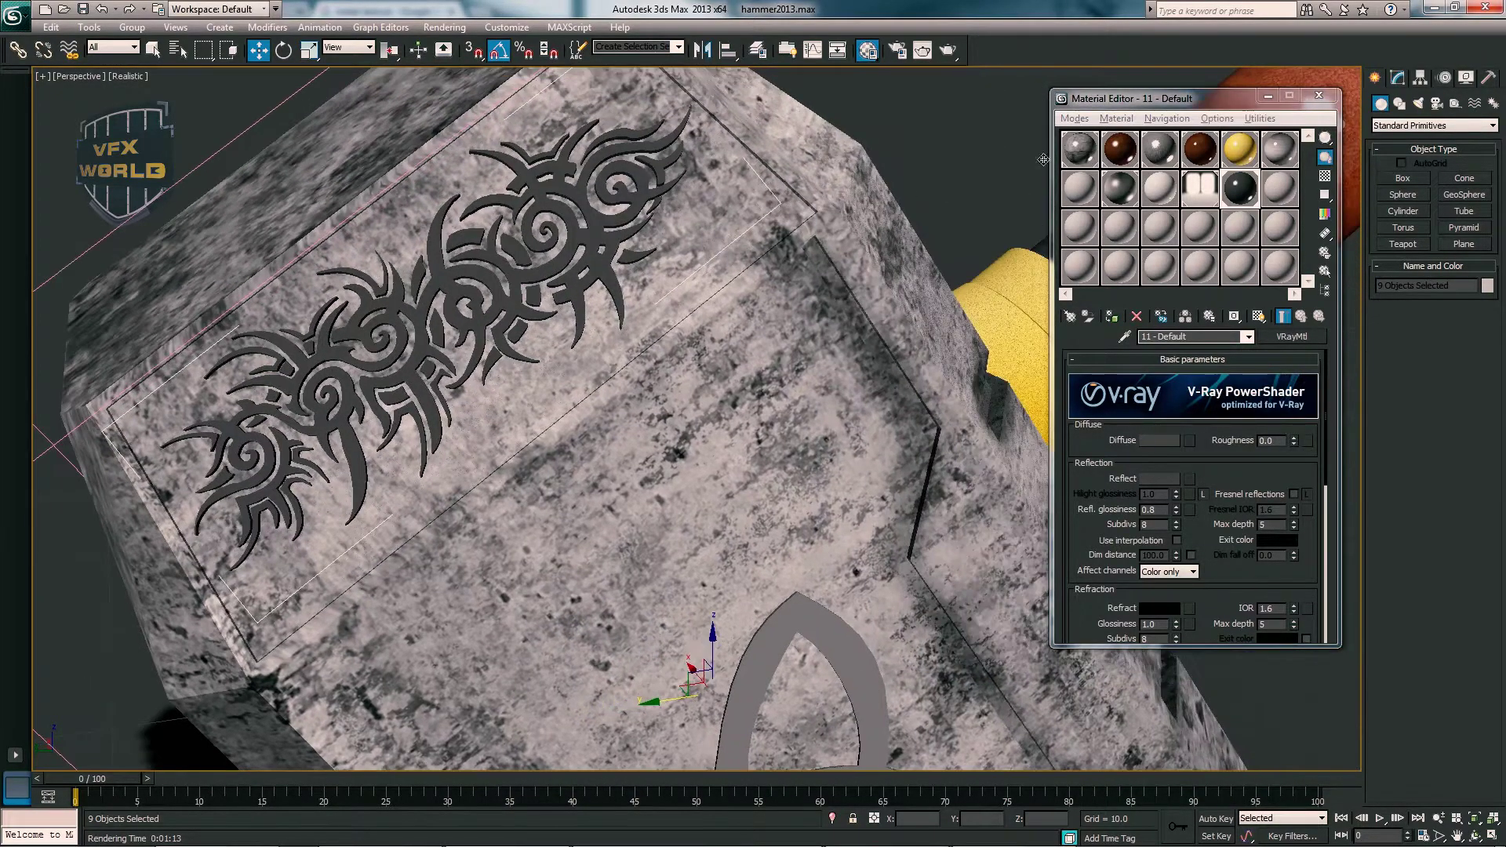
scroll(1213, 560, "down", 5)
scroll(1136, 535, "down", 5)
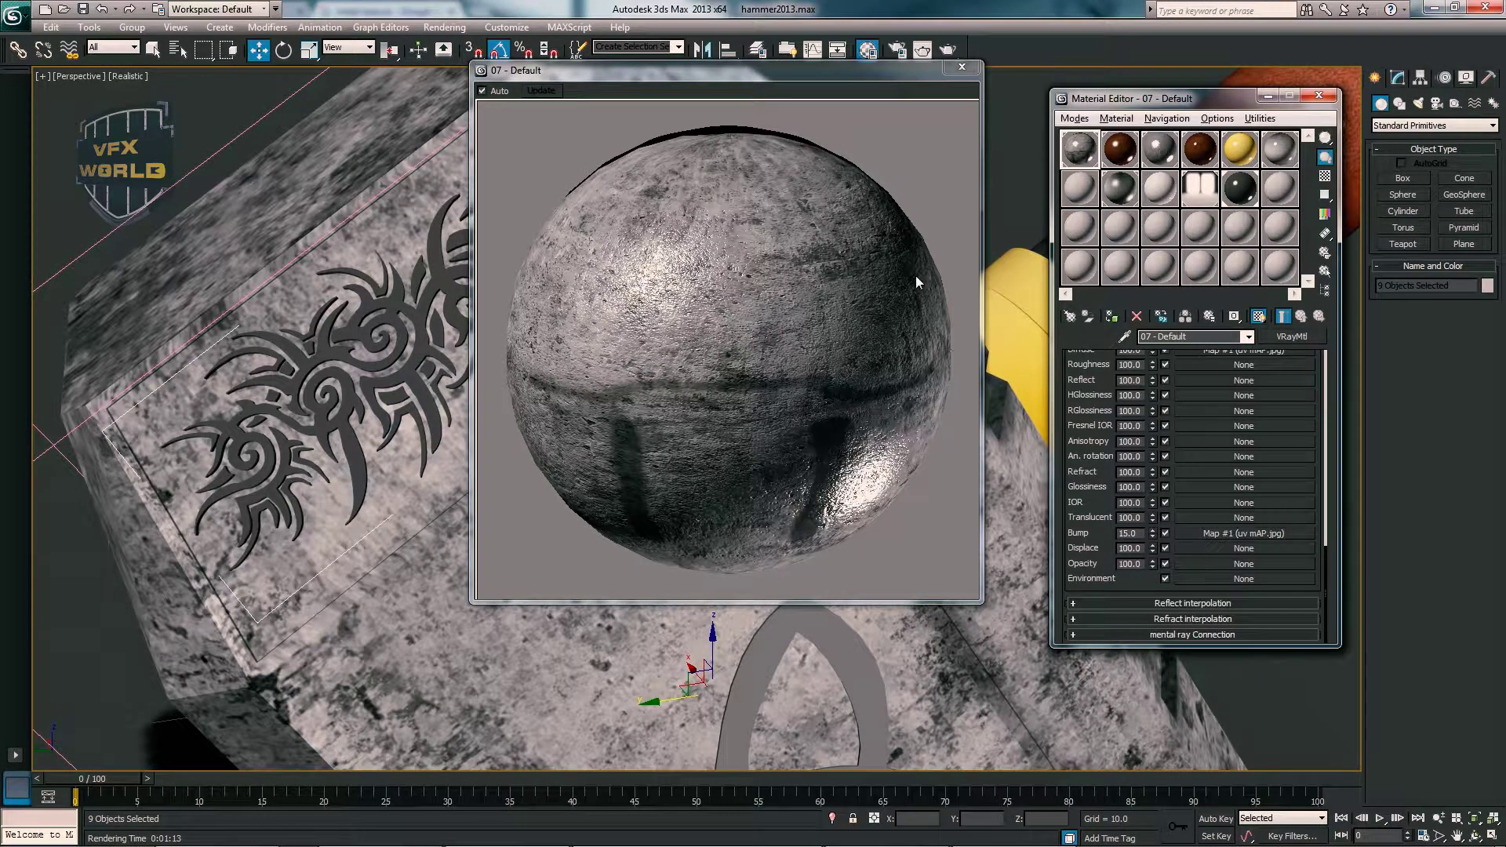
- Enable the Color Map in Map #4's Output rollout with separate RGB curves
left_click(961, 68)
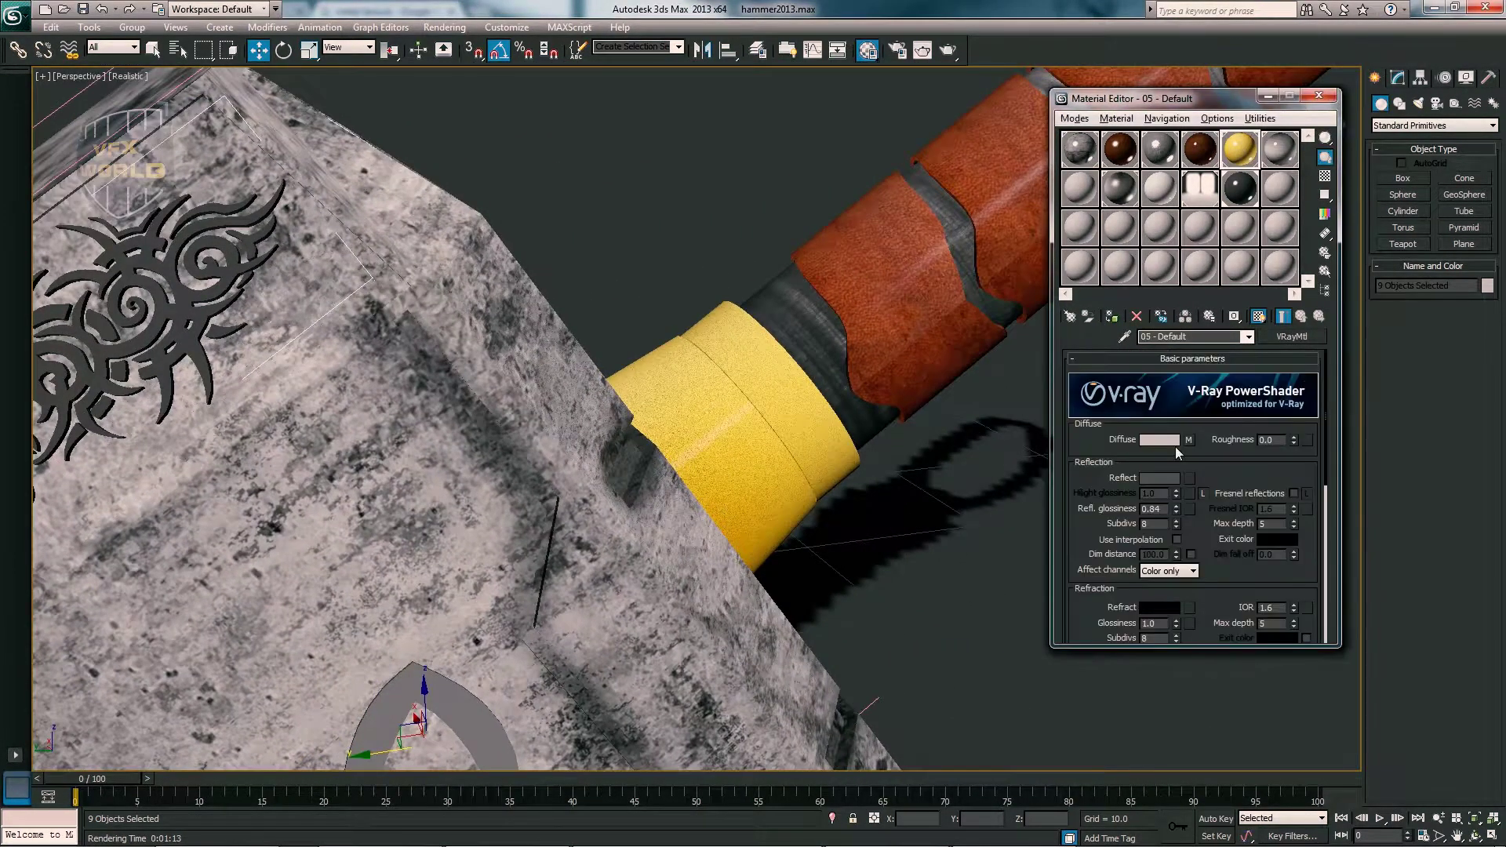
scroll(1200, 463, "down", 5)
left_click(1170, 634)
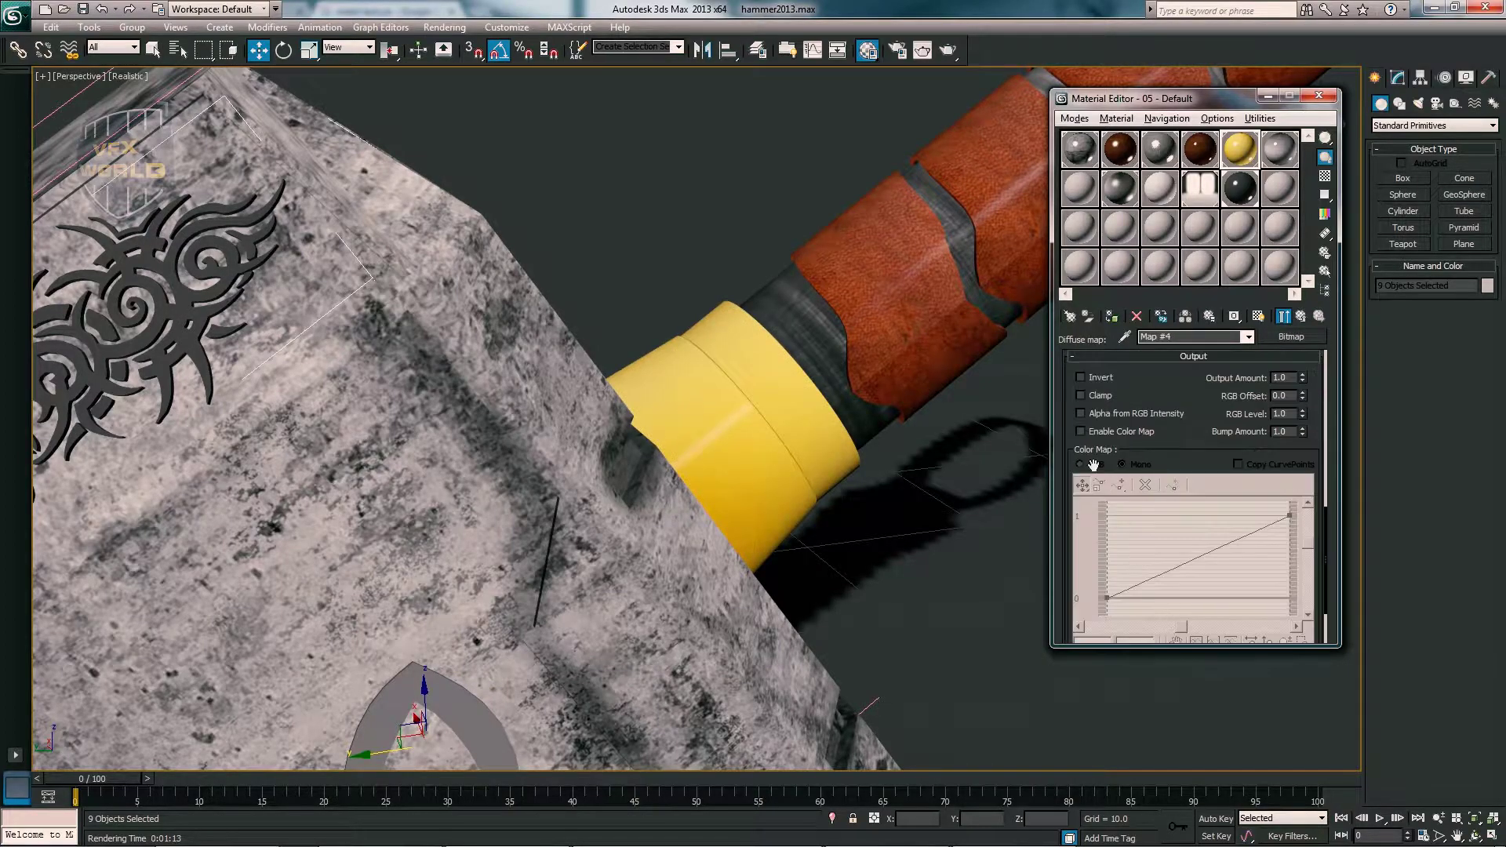
left_click(1081, 431)
left_click(1080, 465)
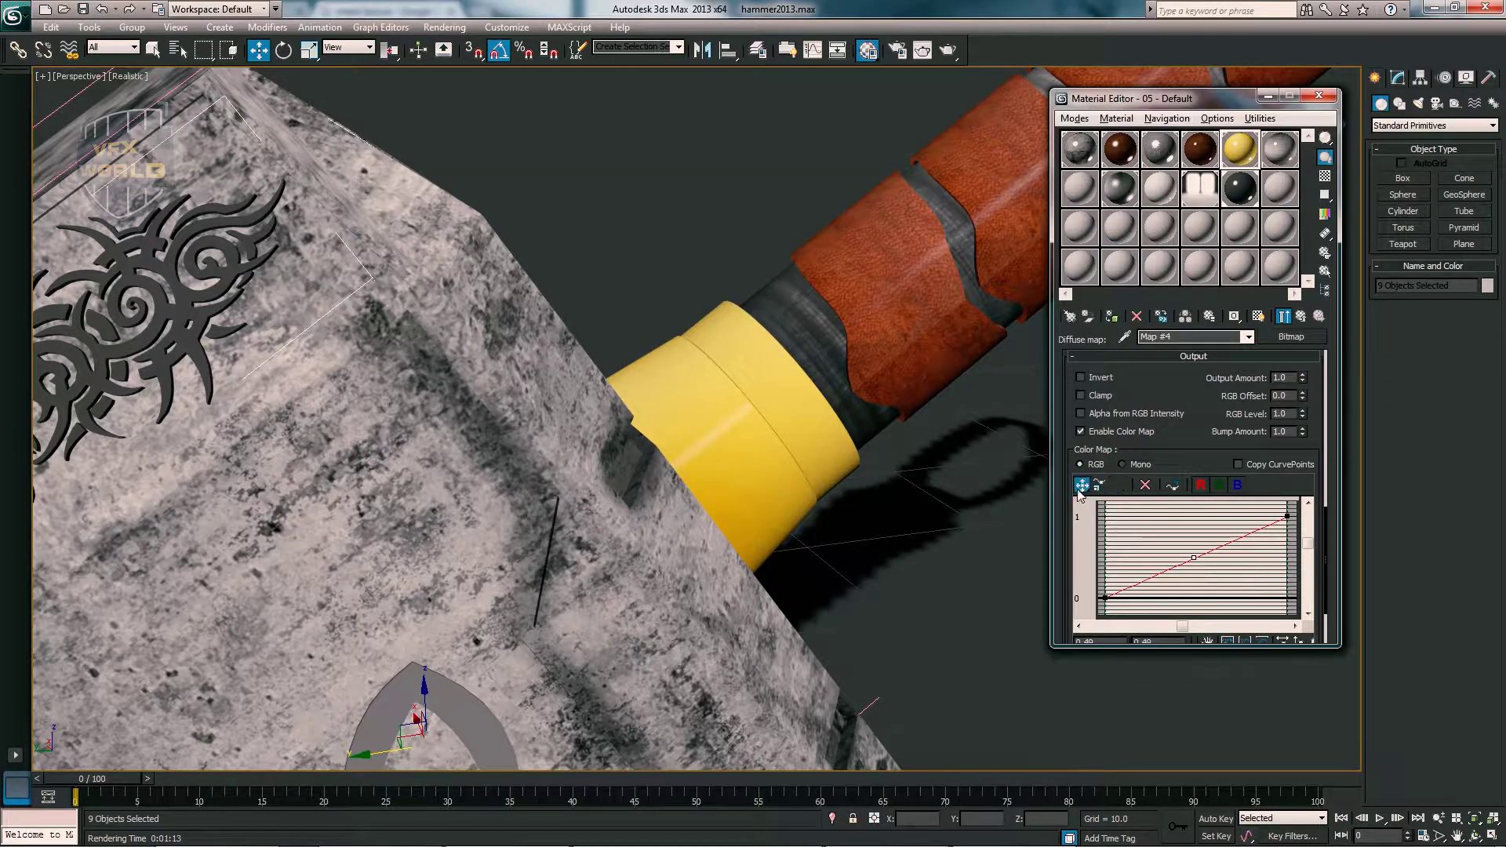
- Reshape the red and green colour curves to deepen the band's gold tone
mouse_move(1193, 557)
left_mouse_down()
mouse_move(1243, 584)
mouse_move(1211, 595)
mouse_move(1269, 601)
mouse_move(1210, 599)
left_mouse_up()
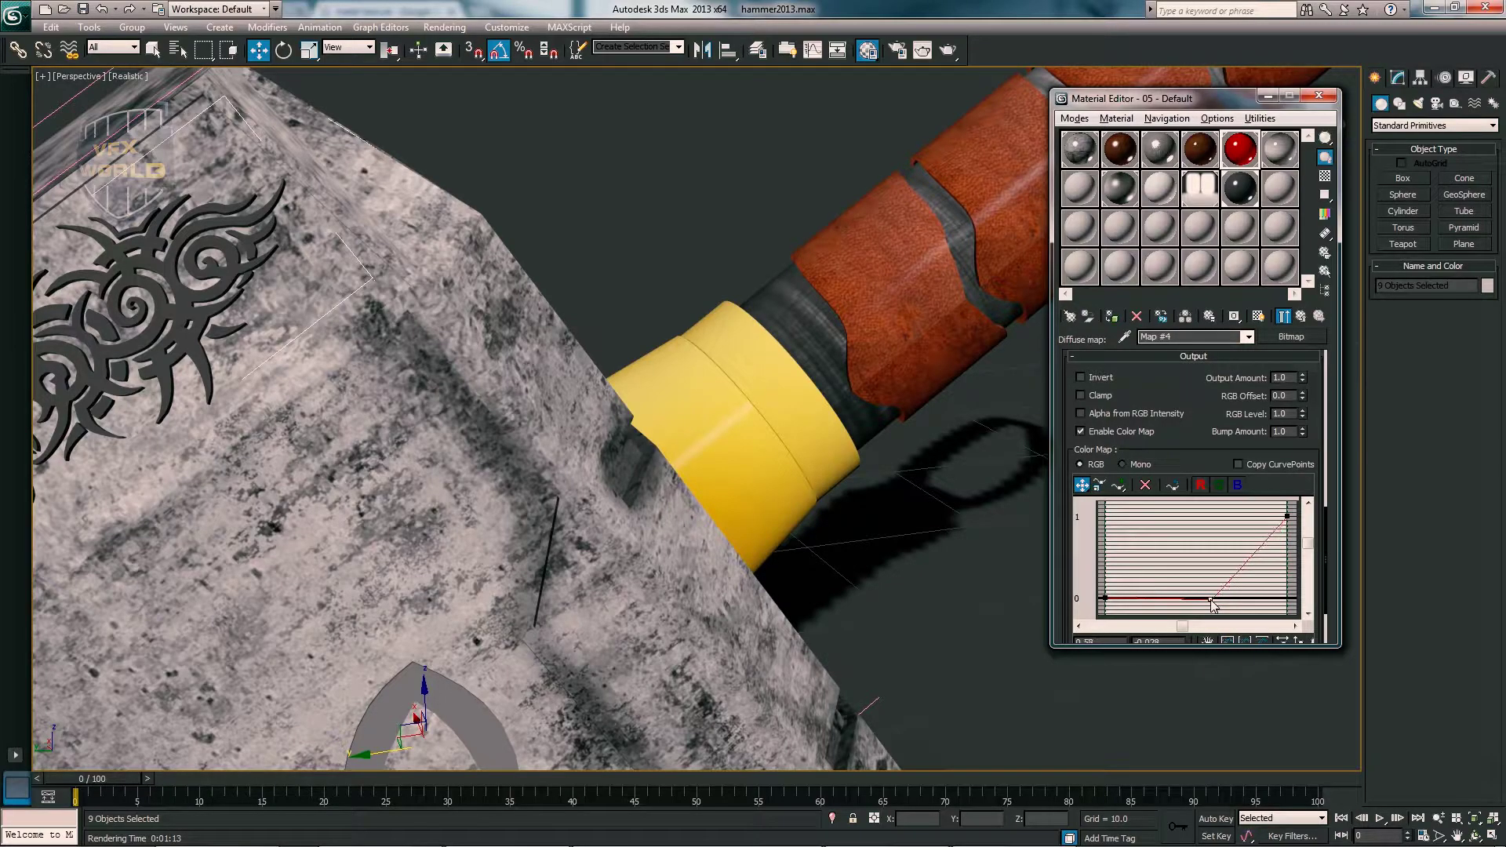
left_click(1198, 492)
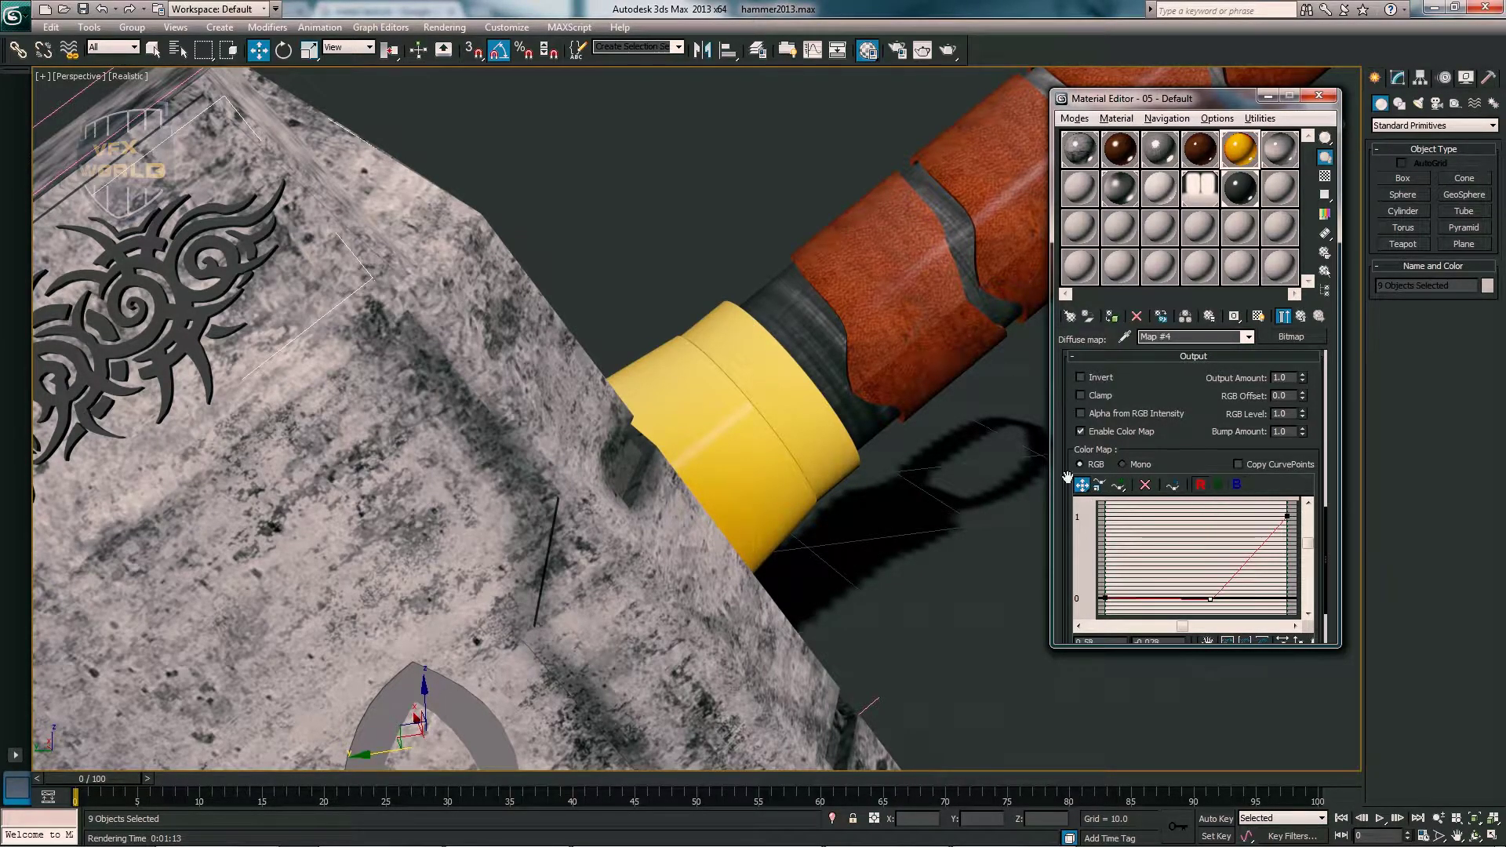
left_click(1122, 487)
left_click(1218, 484)
left_click(1082, 485)
left_click_drag(1210, 599, 1234, 565)
double_click(1241, 157)
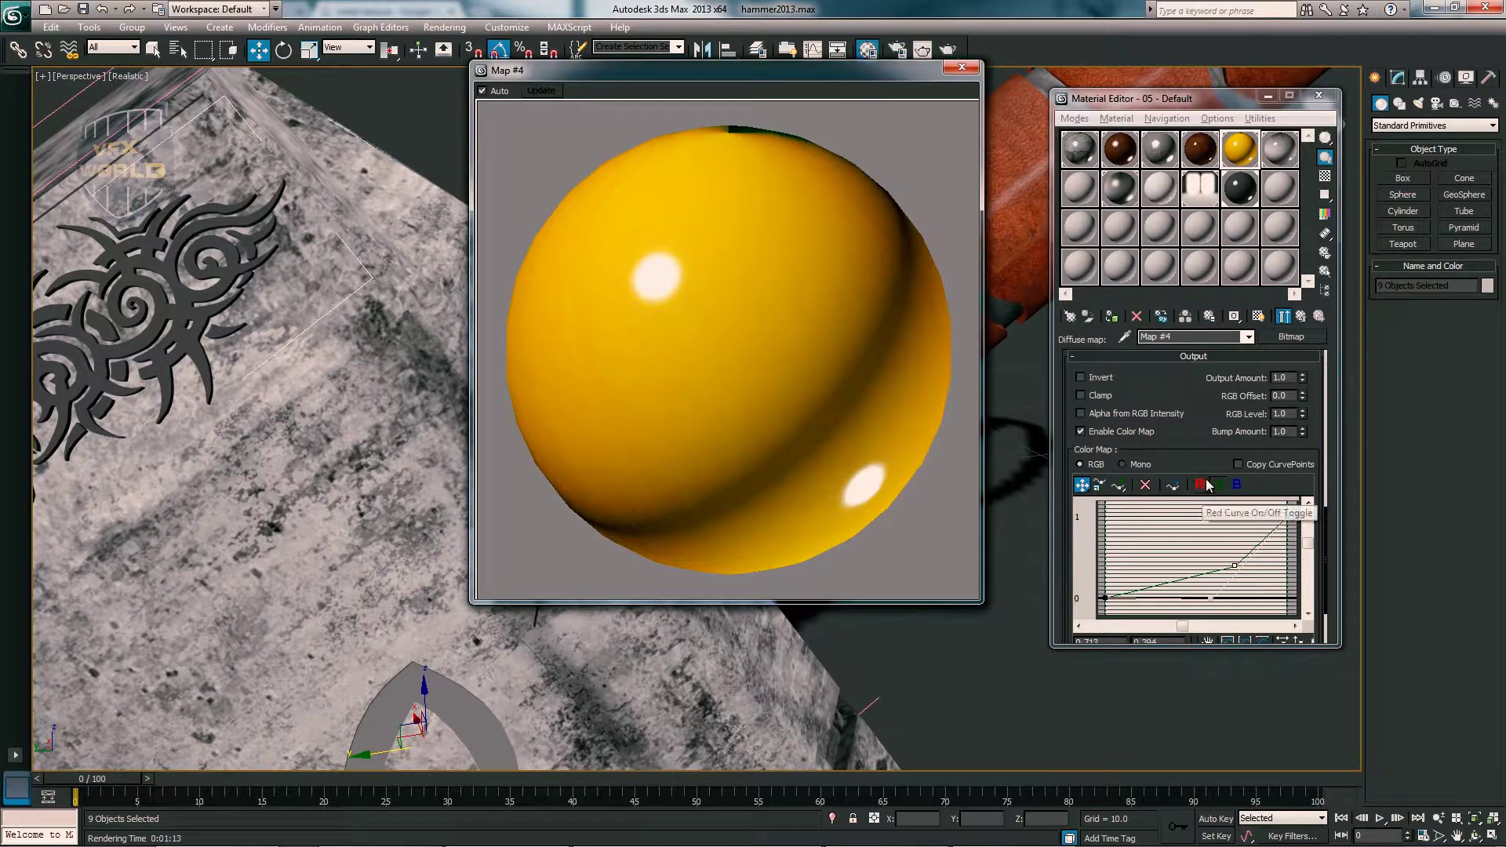
left_click_drag(1237, 572, 1174, 607)
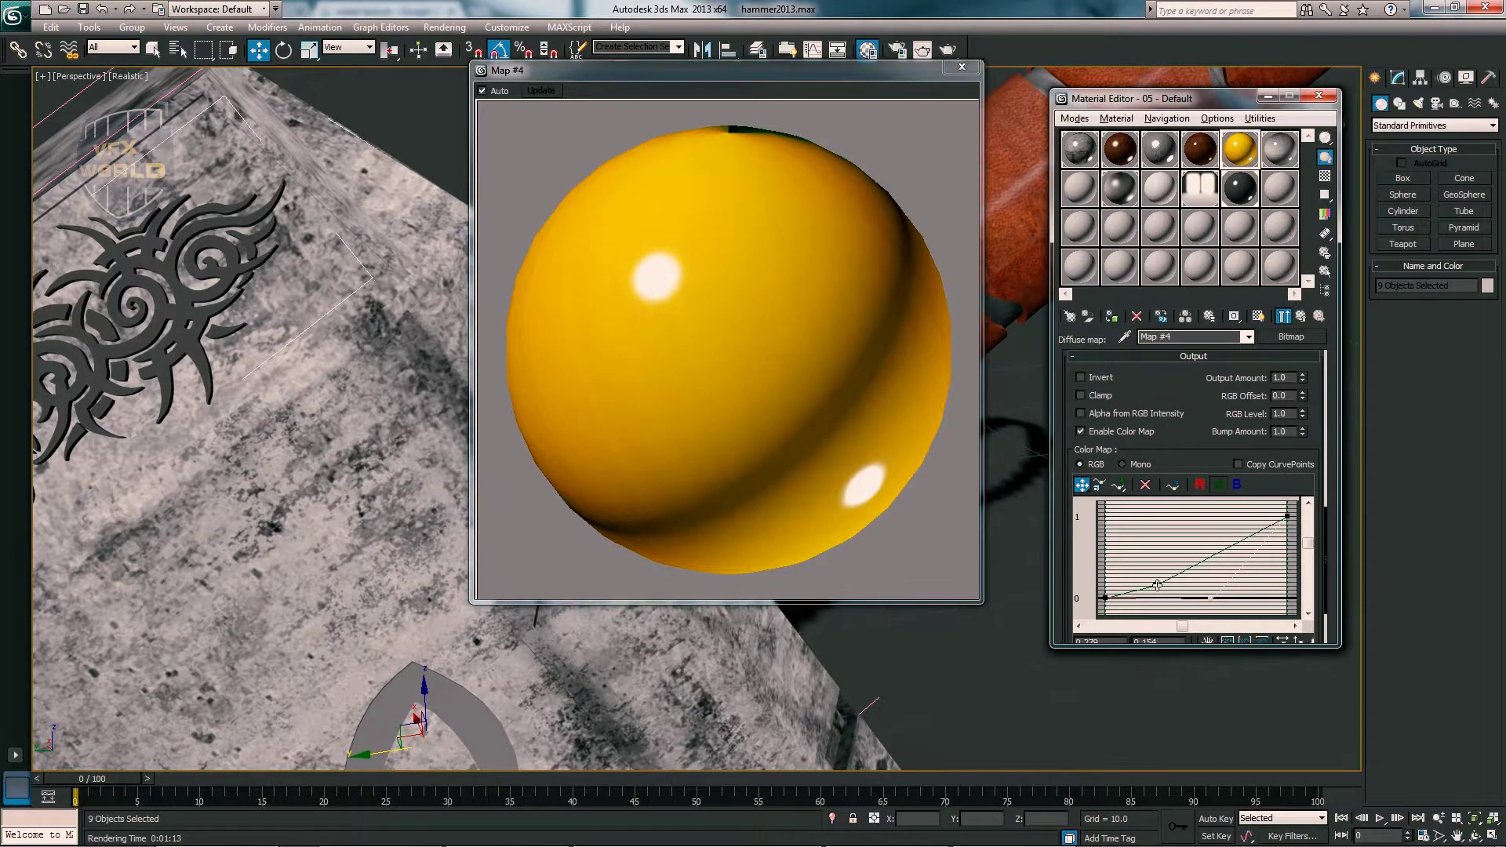
left_click(962, 67)
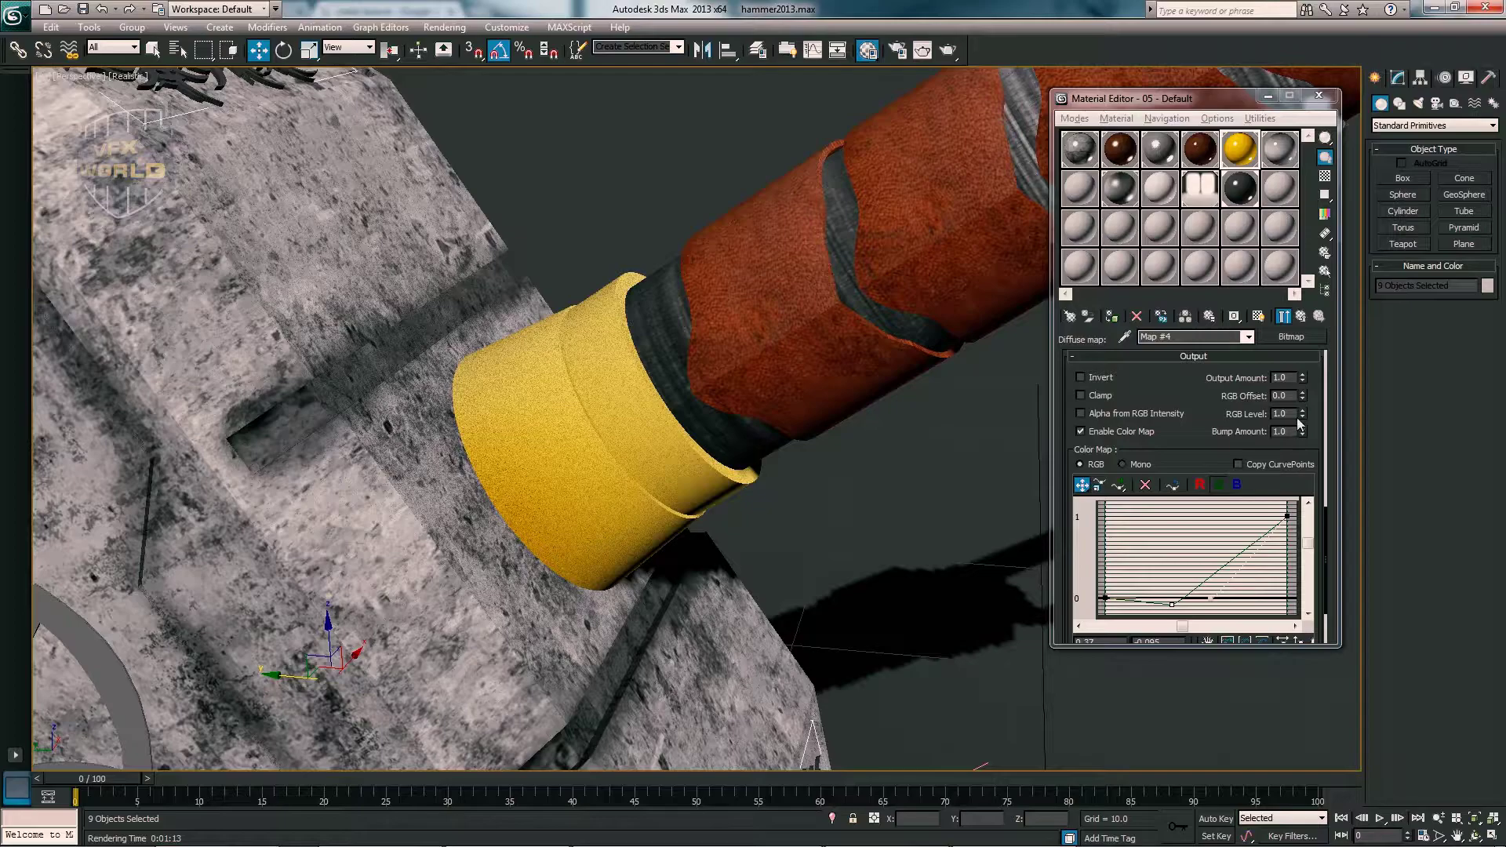
- Lower Map #4's output RGB Level to 0.46
mouse_move(1301, 416)
left_mouse_down()
mouse_move(1304, 441)
mouse_move(1303, 401)
left_mouse_up()
double_click(1239, 149)
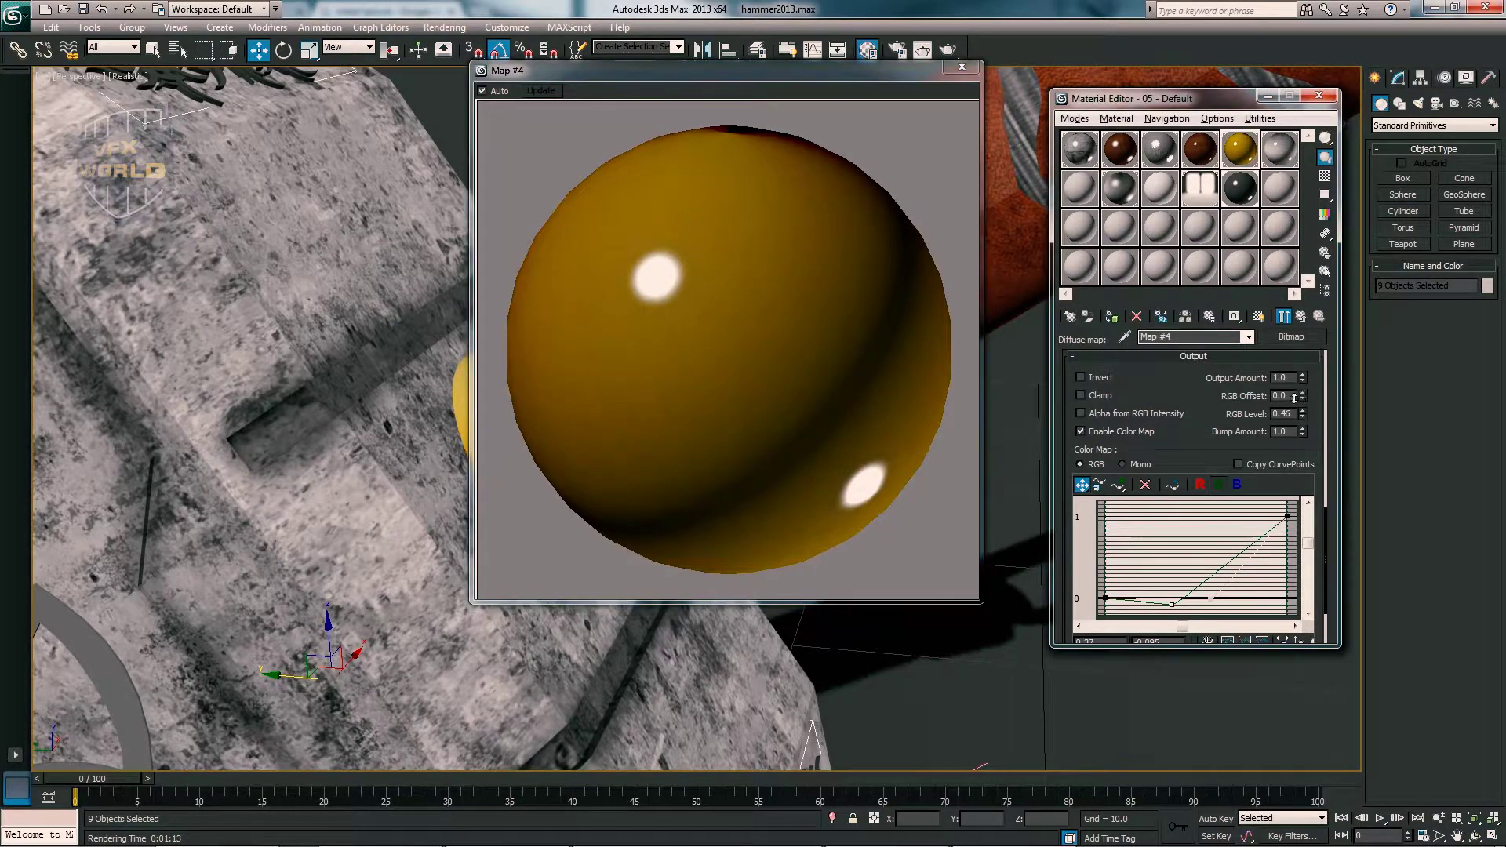
left_click(962, 67)
scroll(803, 356, "down", 5)
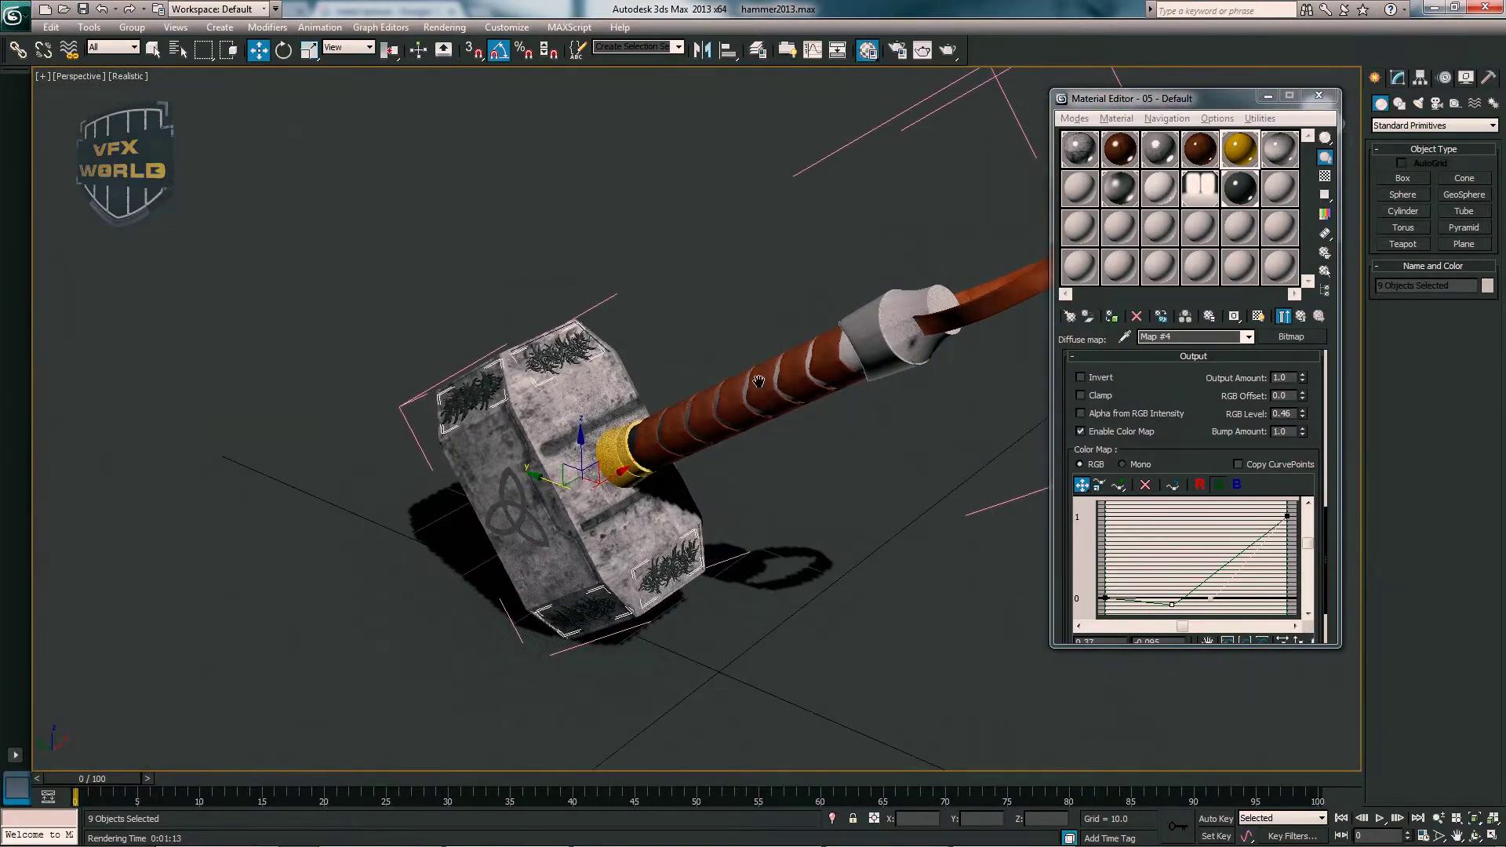
middle_click_drag(802, 356, 1184, 166, "alt")
- Assign the 12 - Default material to the currently selected objects
left_click(1281, 189)
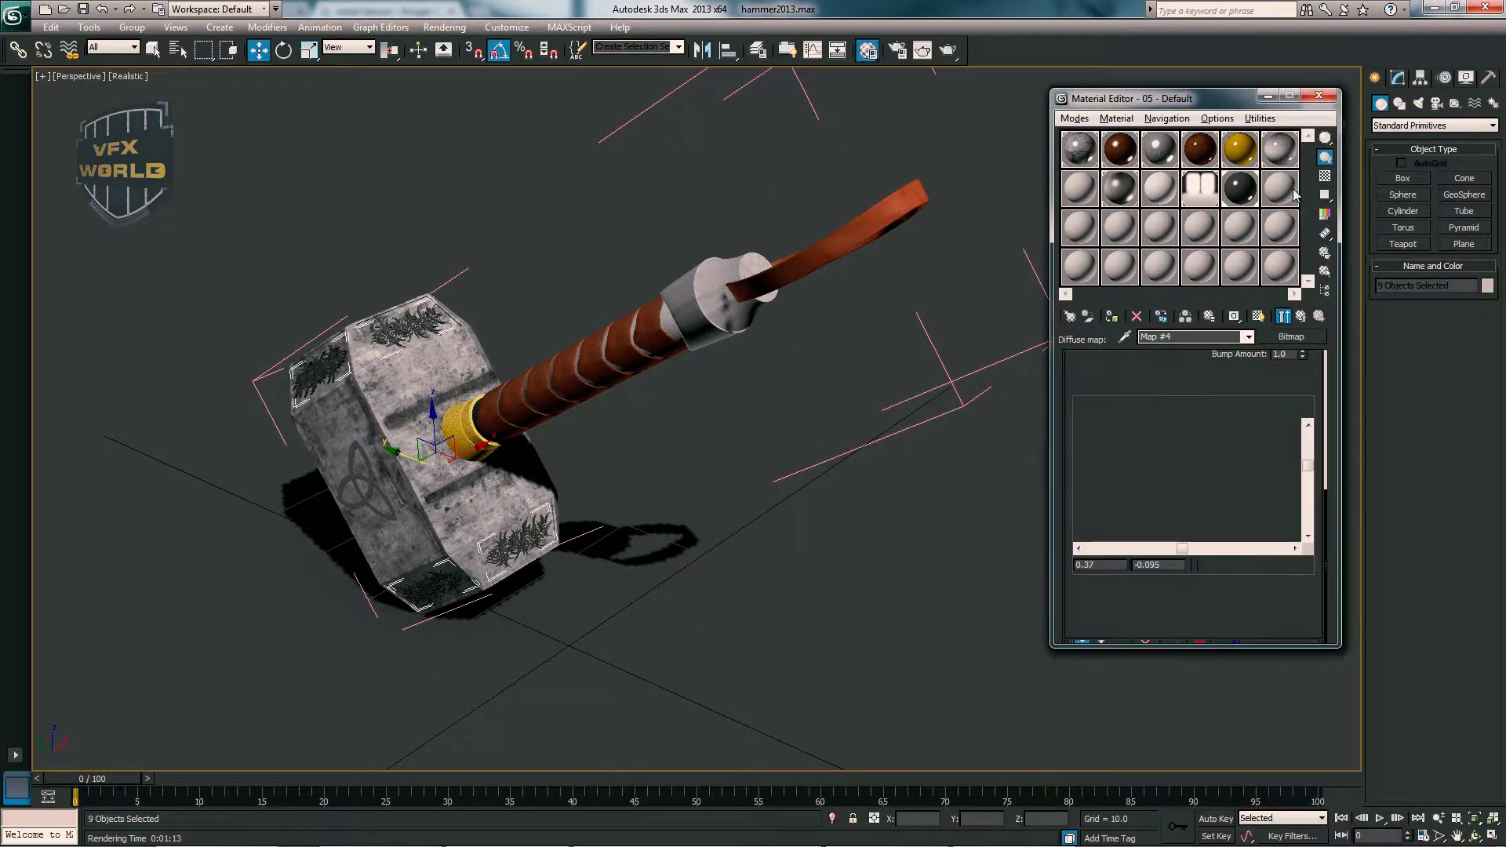
left_click(1248, 192)
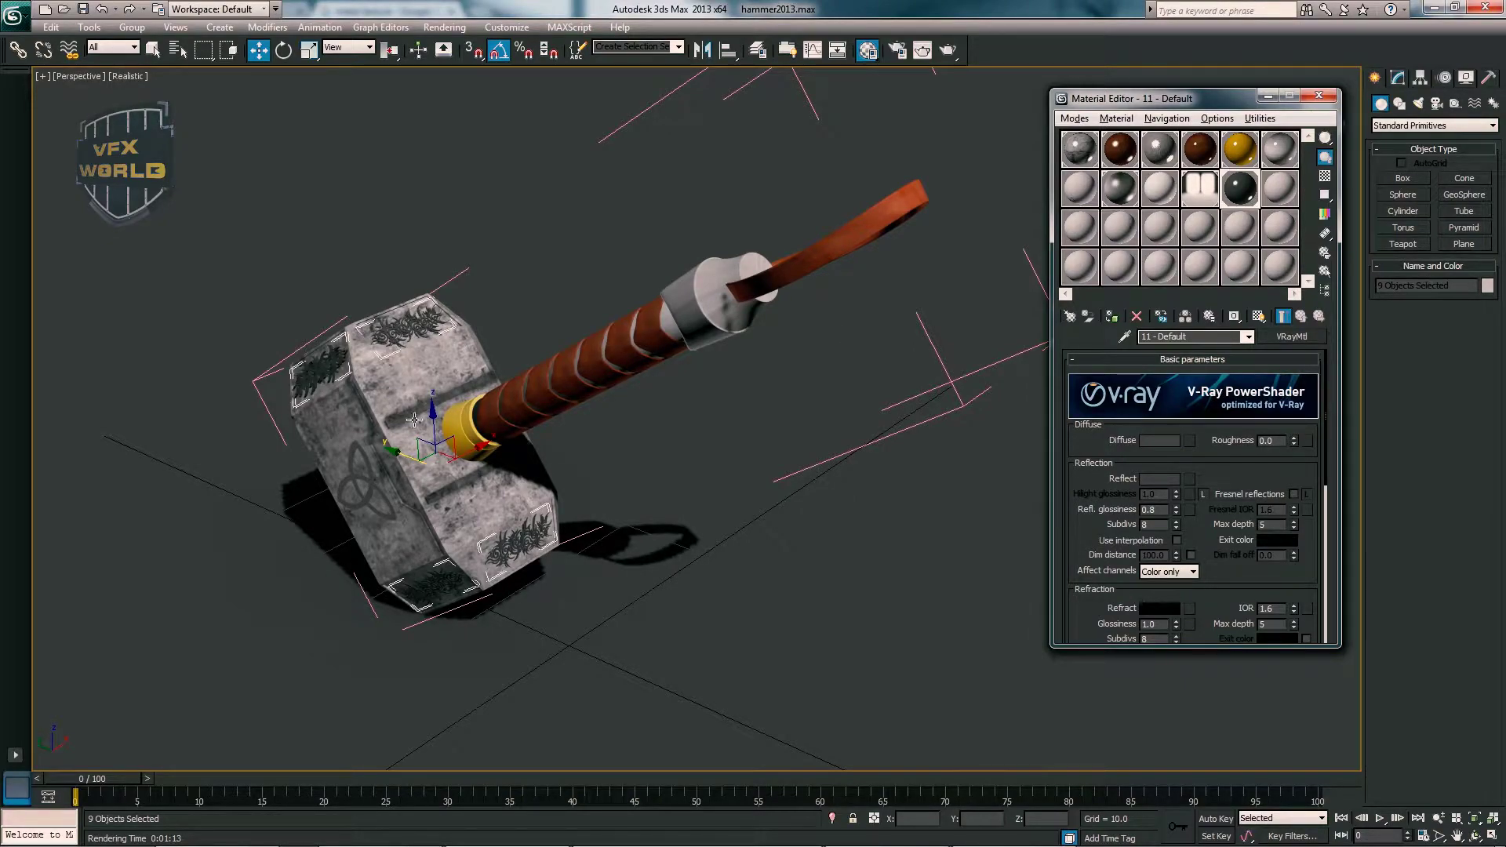
middle_click_drag(414, 420, 449, 404, "alt")
left_click_drag(1279, 196, 932, 605)
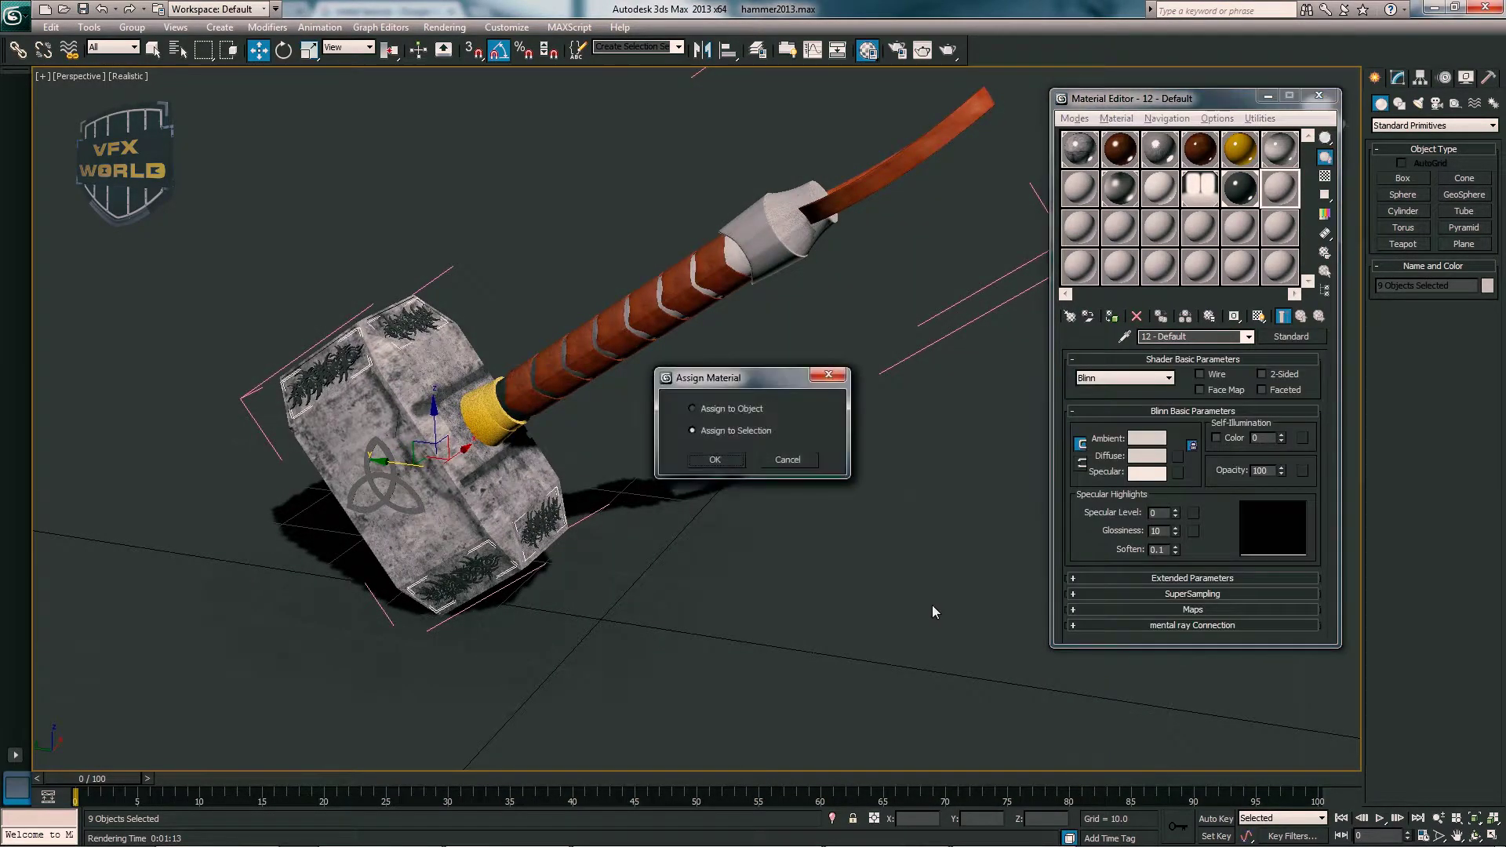
left_click(717, 459)
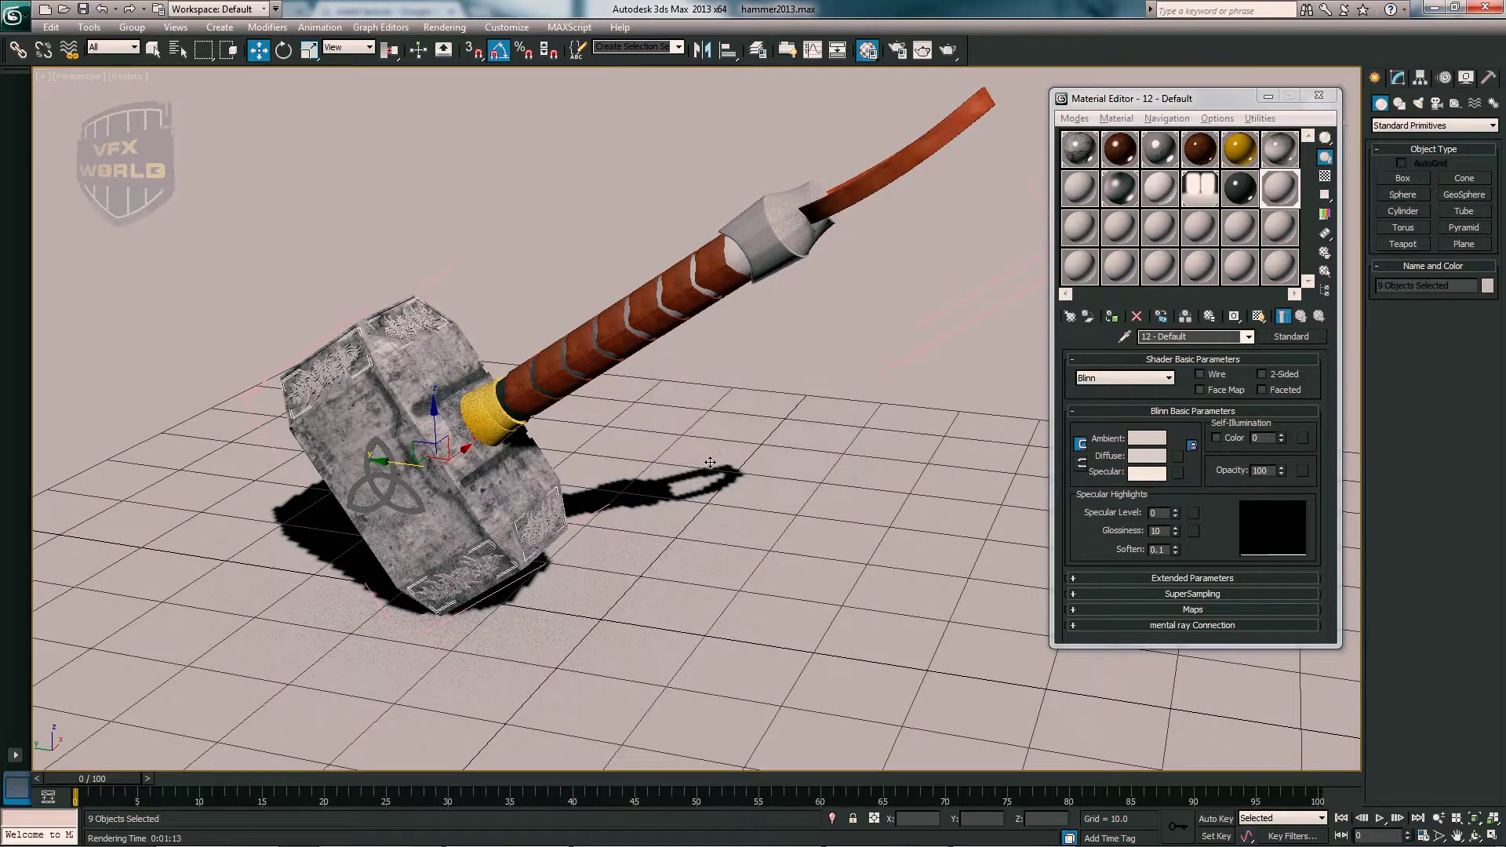
- Apply the material to the ground plane and convert it to a VRayMtl
middle_click_drag(350, 412, 864, 532, "alt")
left_click(865, 532)
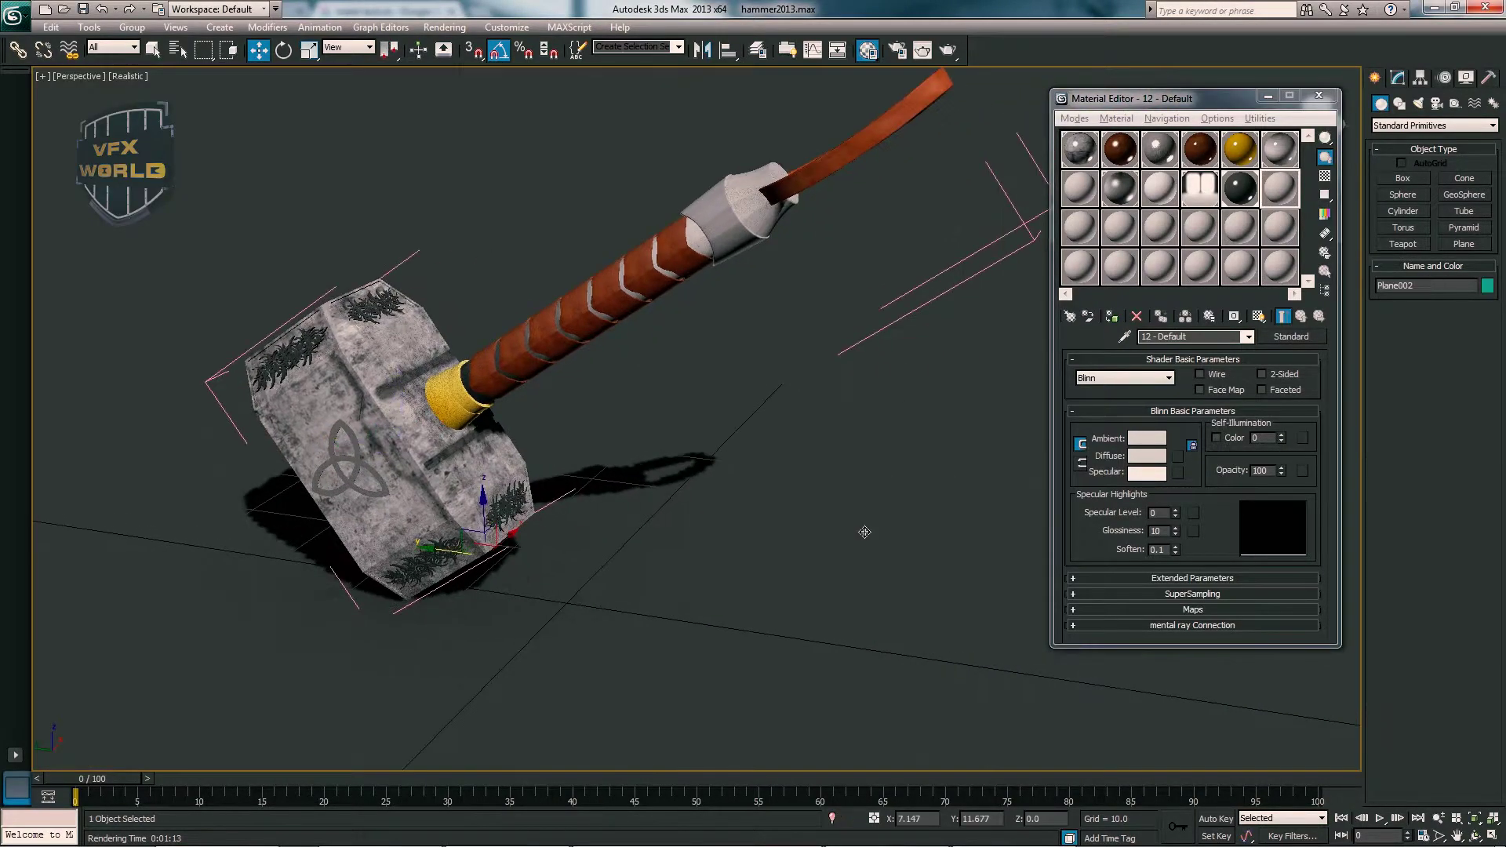
left_click(1112, 316)
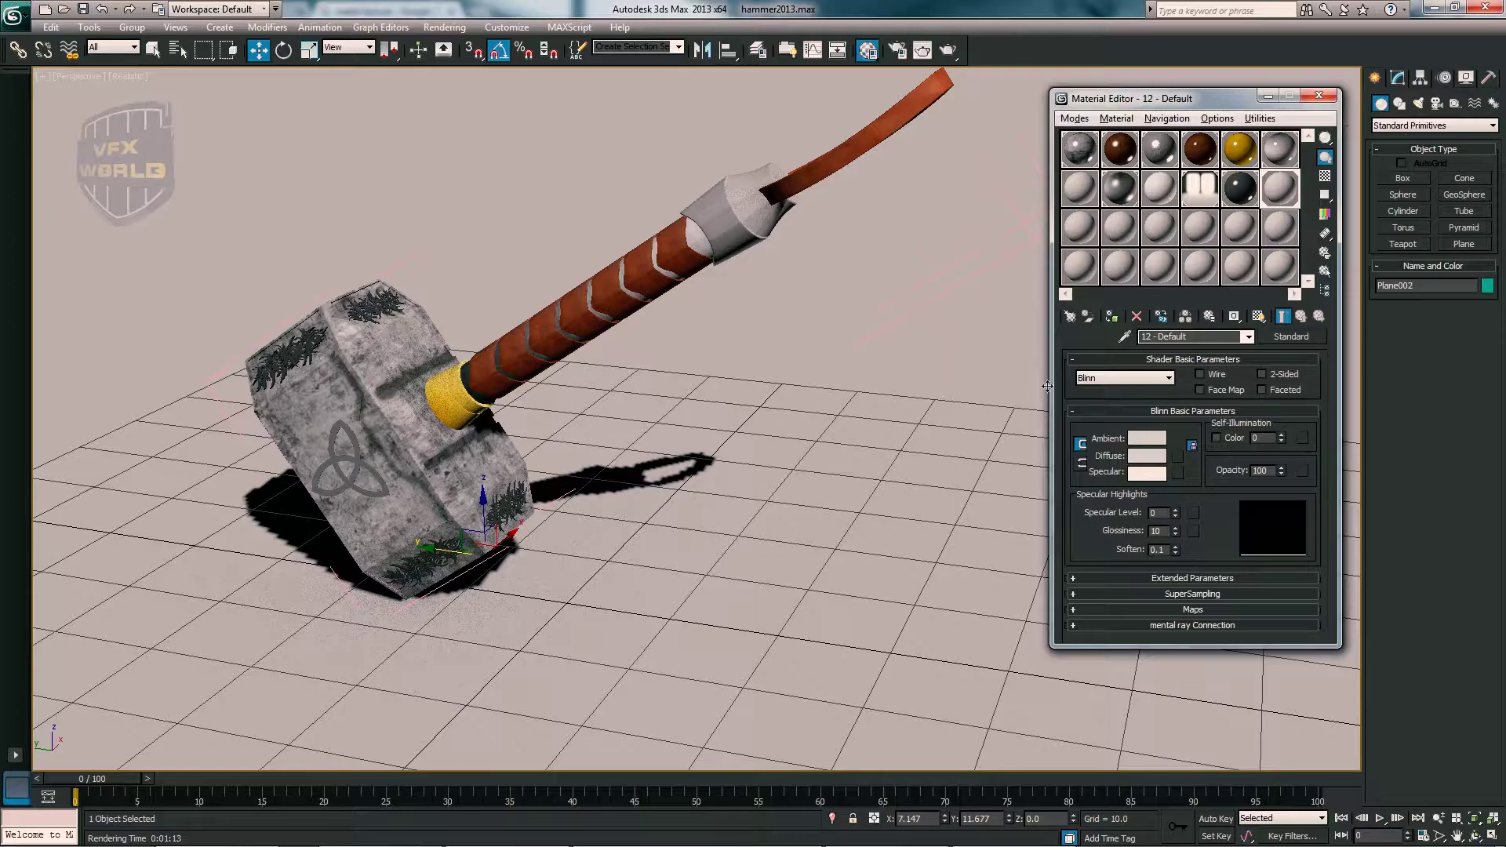
left_click(1303, 336)
left_click(538, 246)
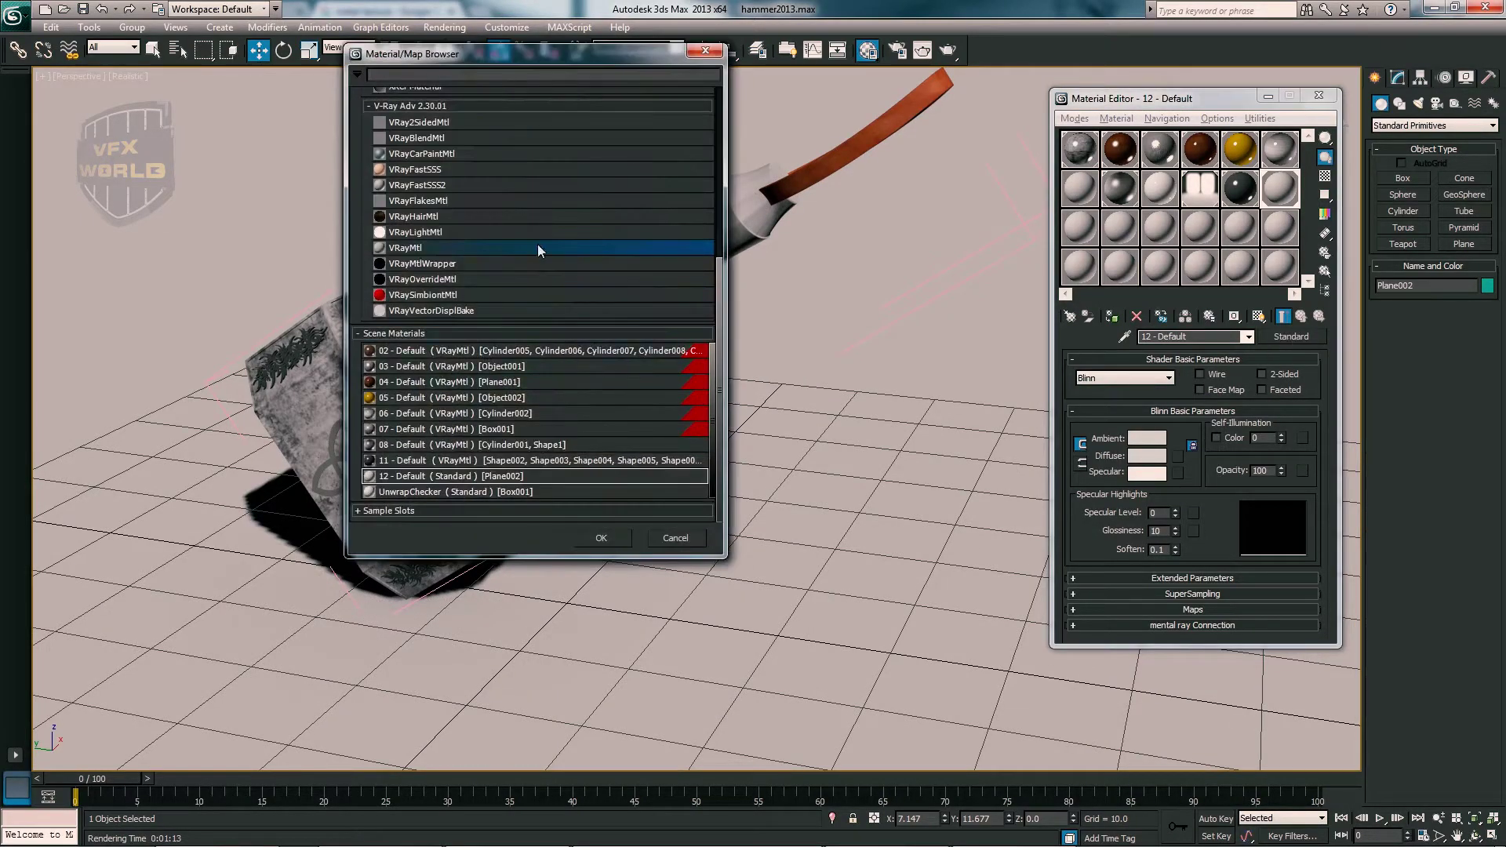
double_click(538, 246)
- Give the ground material a near-black RGB 10 diffuse and mid-grey reflection, then show four viewports
left_click(1146, 437)
left_click_drag(451, 160, 447, 114)
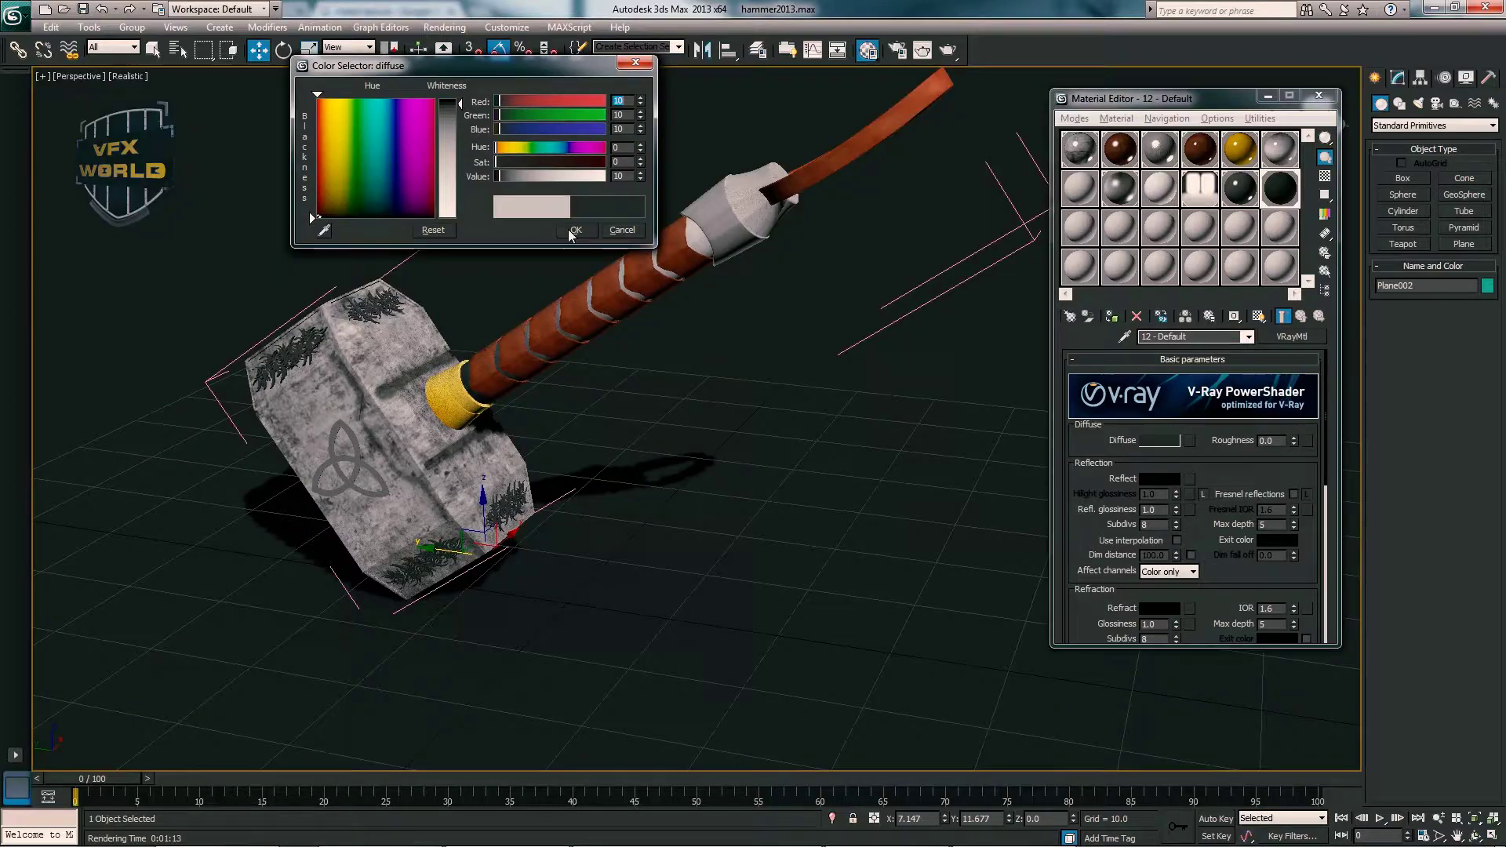
left_click(575, 230)
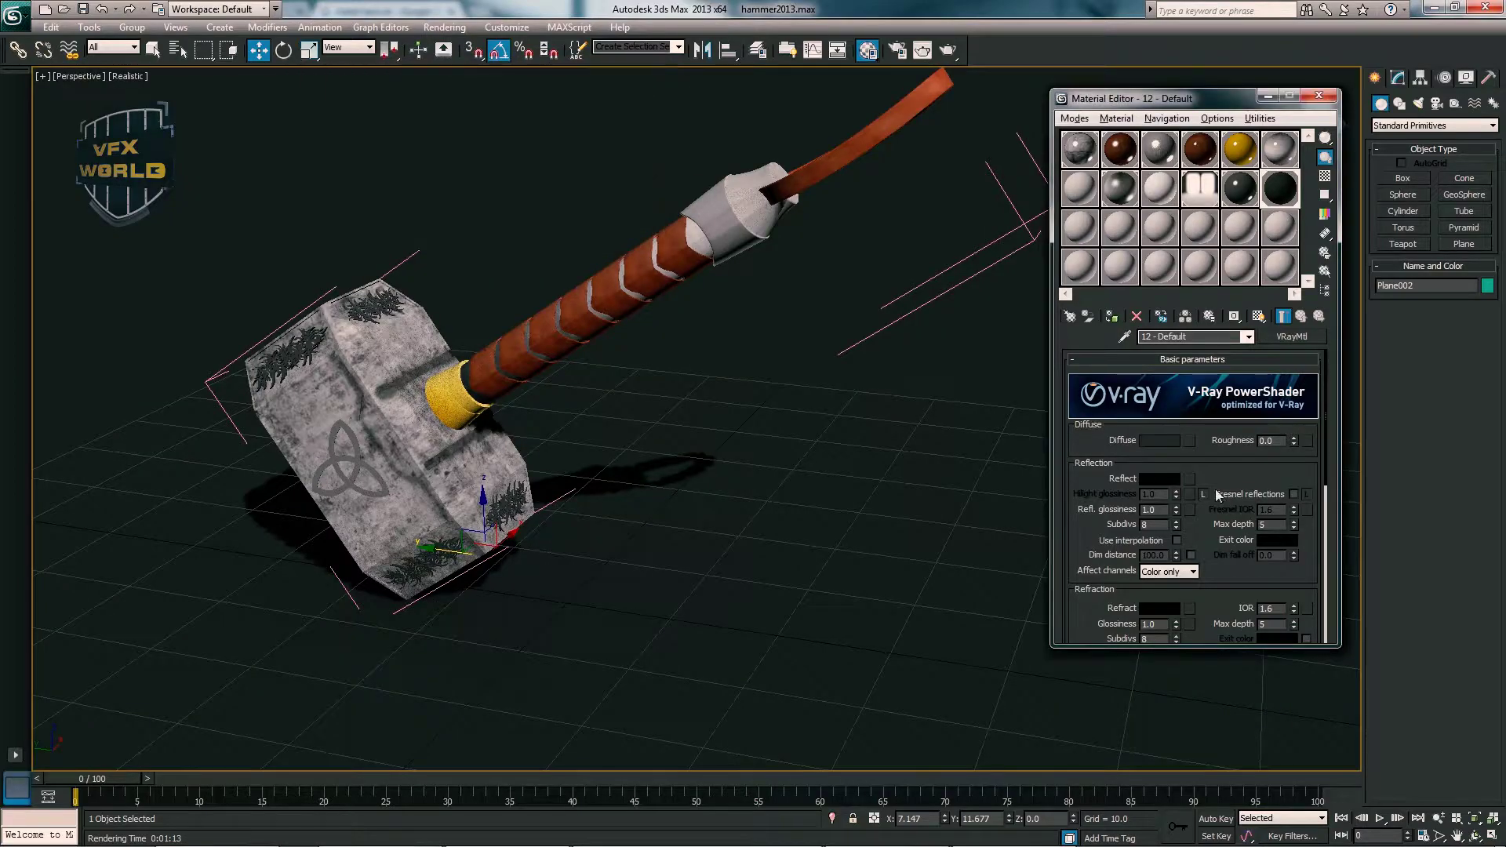
left_click(1159, 479)
left_click_drag(447, 102, 447, 129)
left_click(576, 231)
left_click(1318, 95)
mouse_move(816, 389)
middle_mouse_down("alt")
mouse_move(762, 313)
mouse_move(761, 351)
middle_mouse_up("alt")
left_click(866, 60)
key("alt+w")
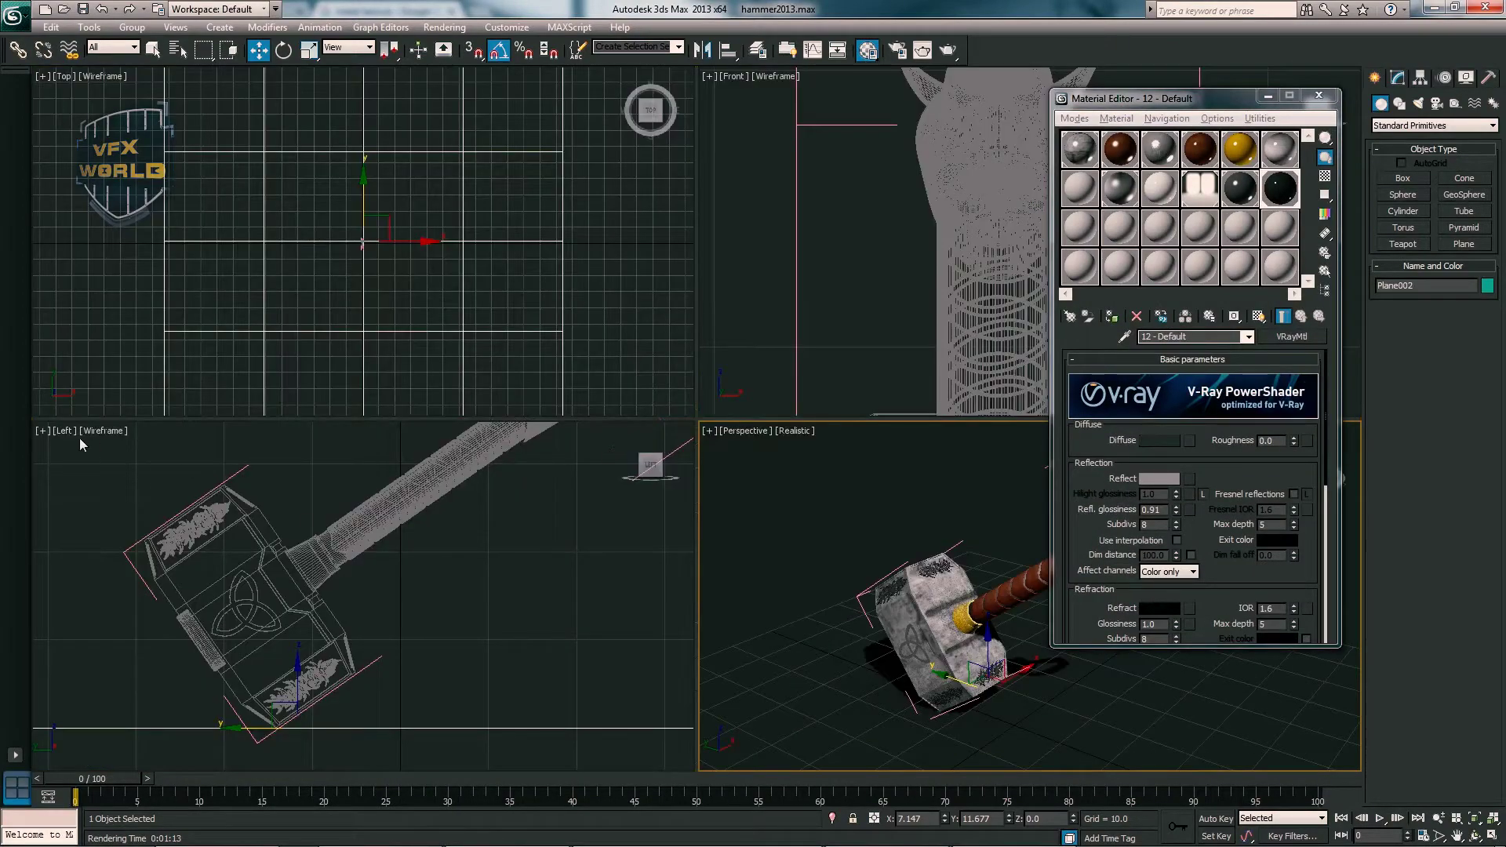
- Turn the lower-left perspective view into an enlarged ActiveShade live render of the hammer
left_click(235, 502)
middle_click_drag(387, 555, 356, 573, "alt")
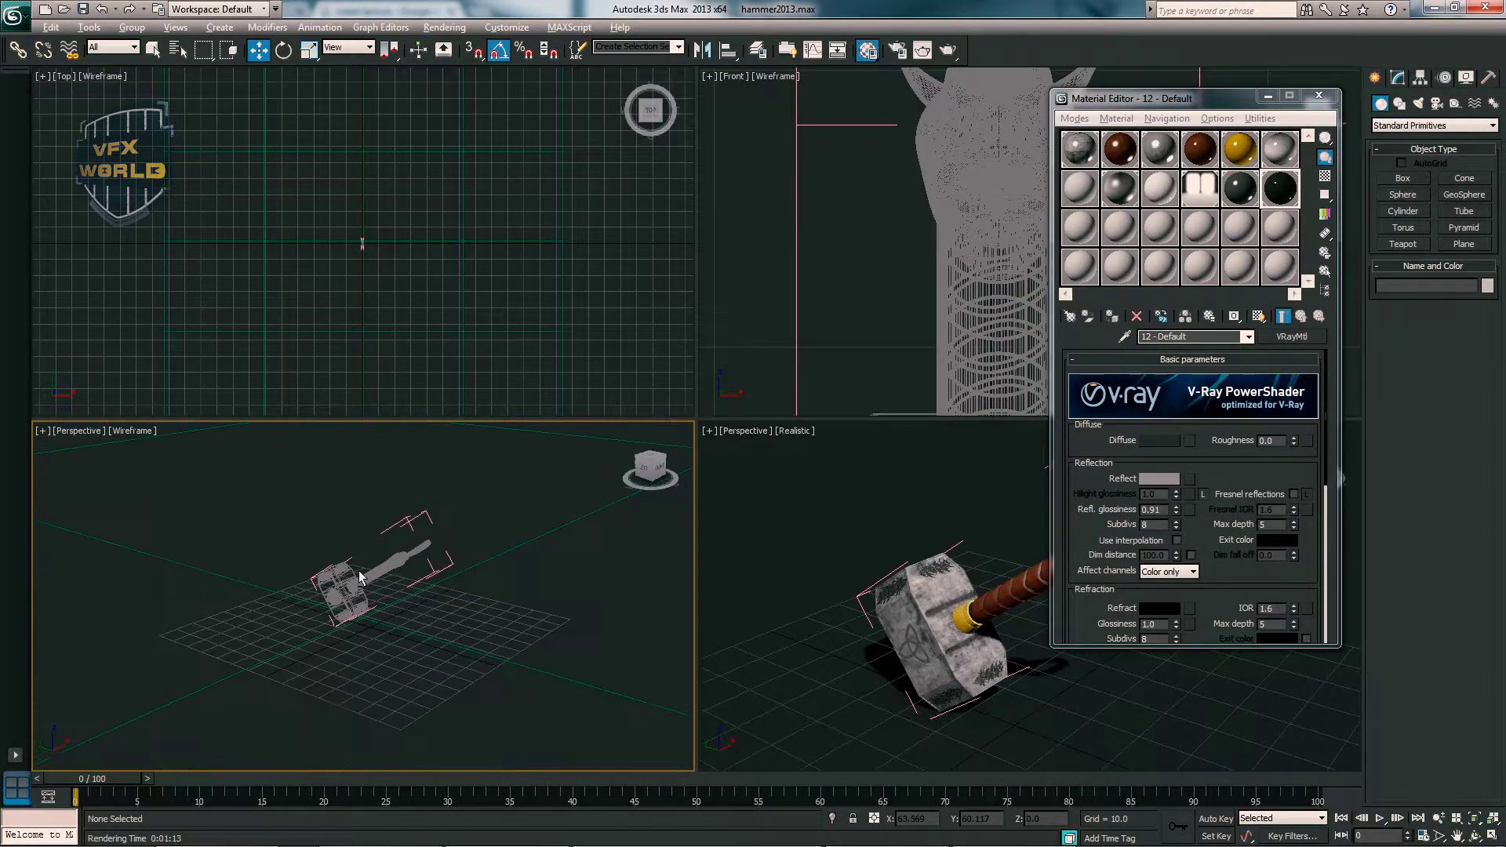
left_click(78, 437)
mouse_move(141, 633)
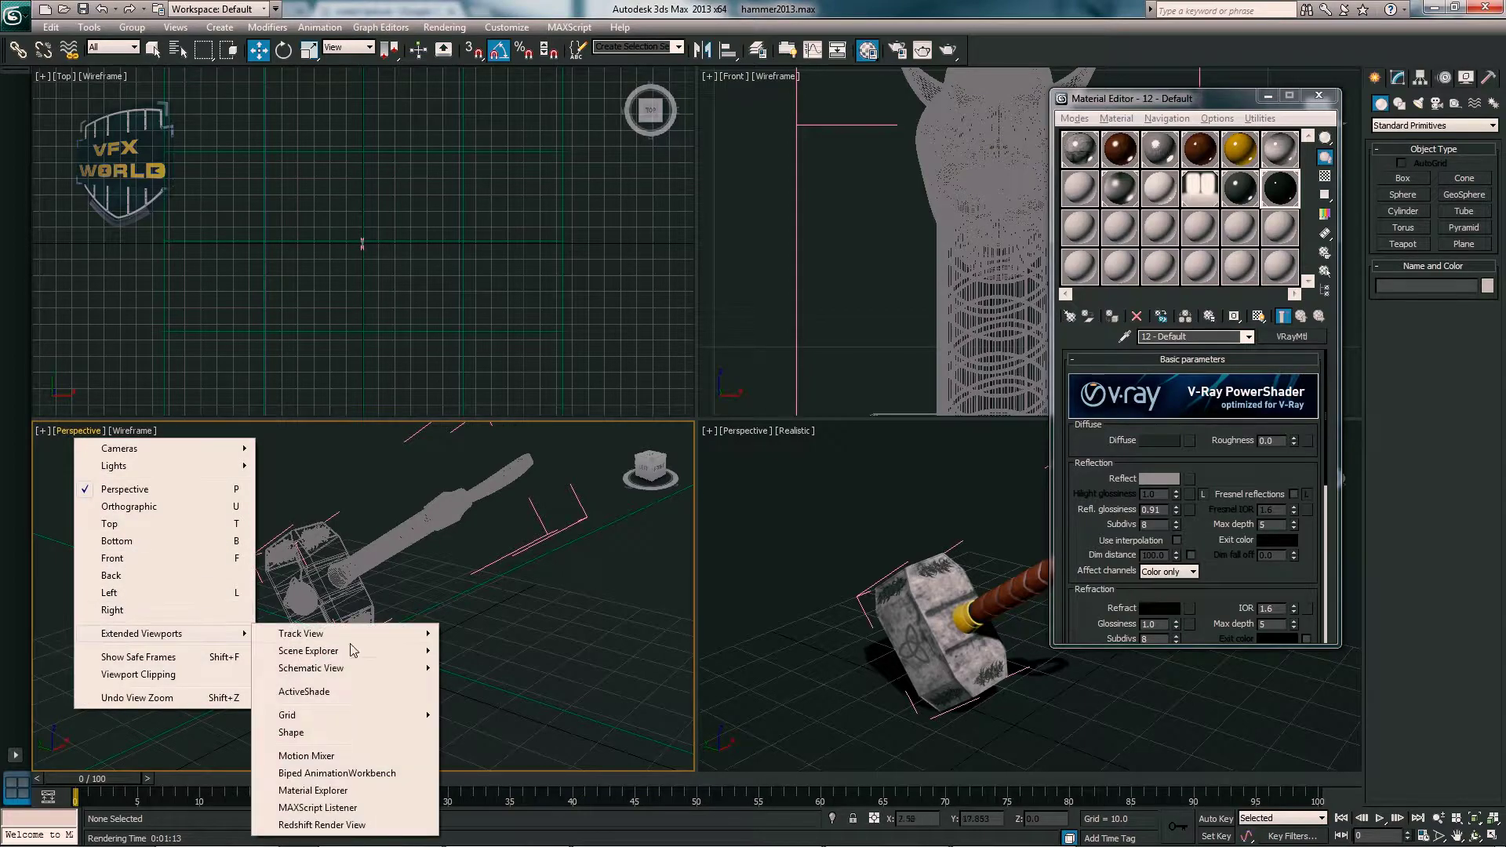
left_click(356, 695)
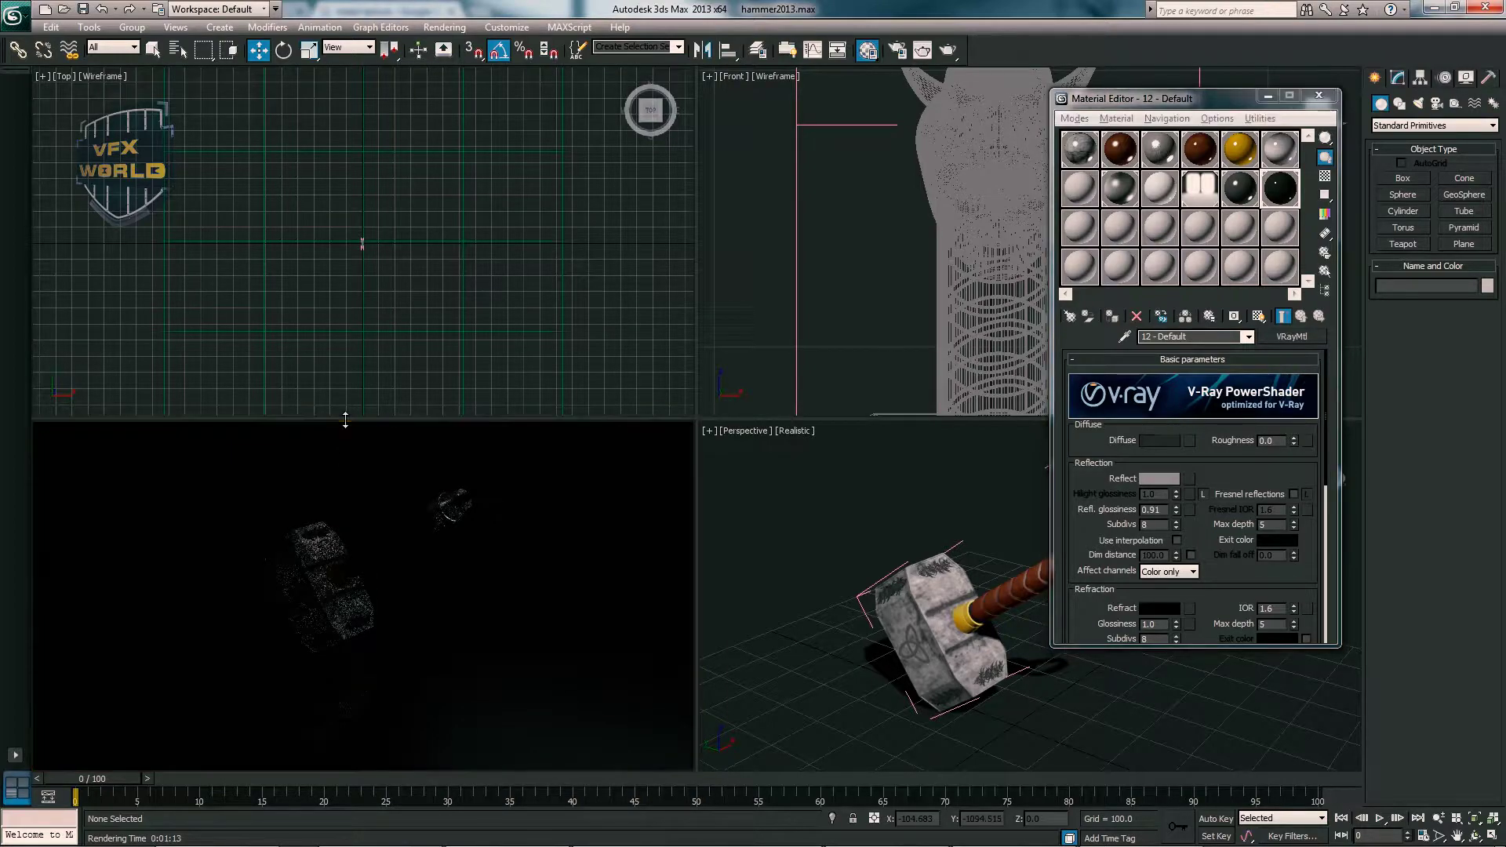
left_click_drag(345, 419, 369, 264)
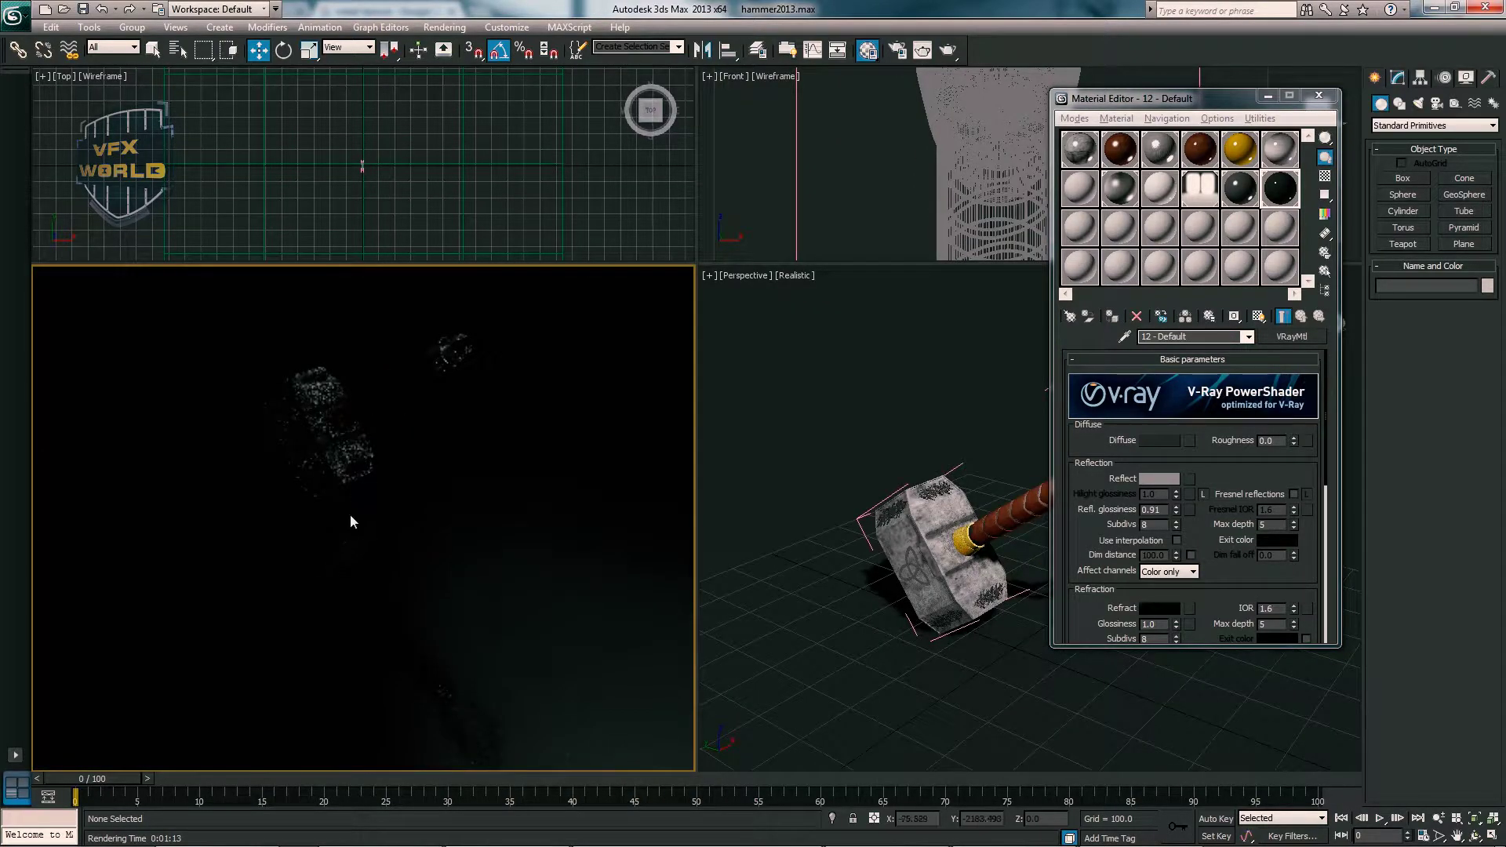
scroll(898, 530, "up", 2)
scroll(899, 530, "up", 2)
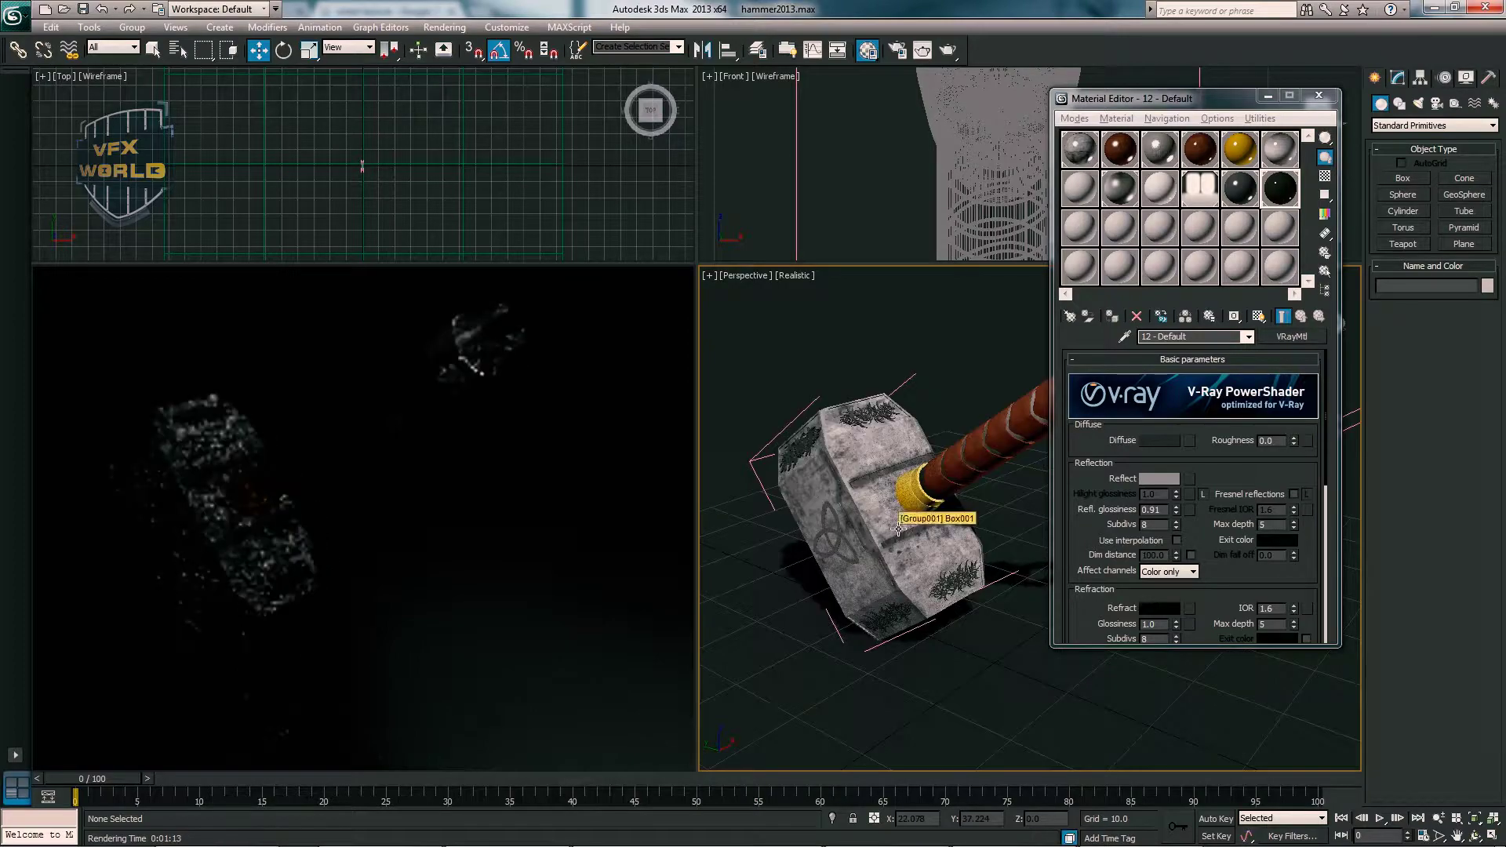
- Raise the VRayHDRI environment map's overall multiplier to 1.6
left_click(1199, 193)
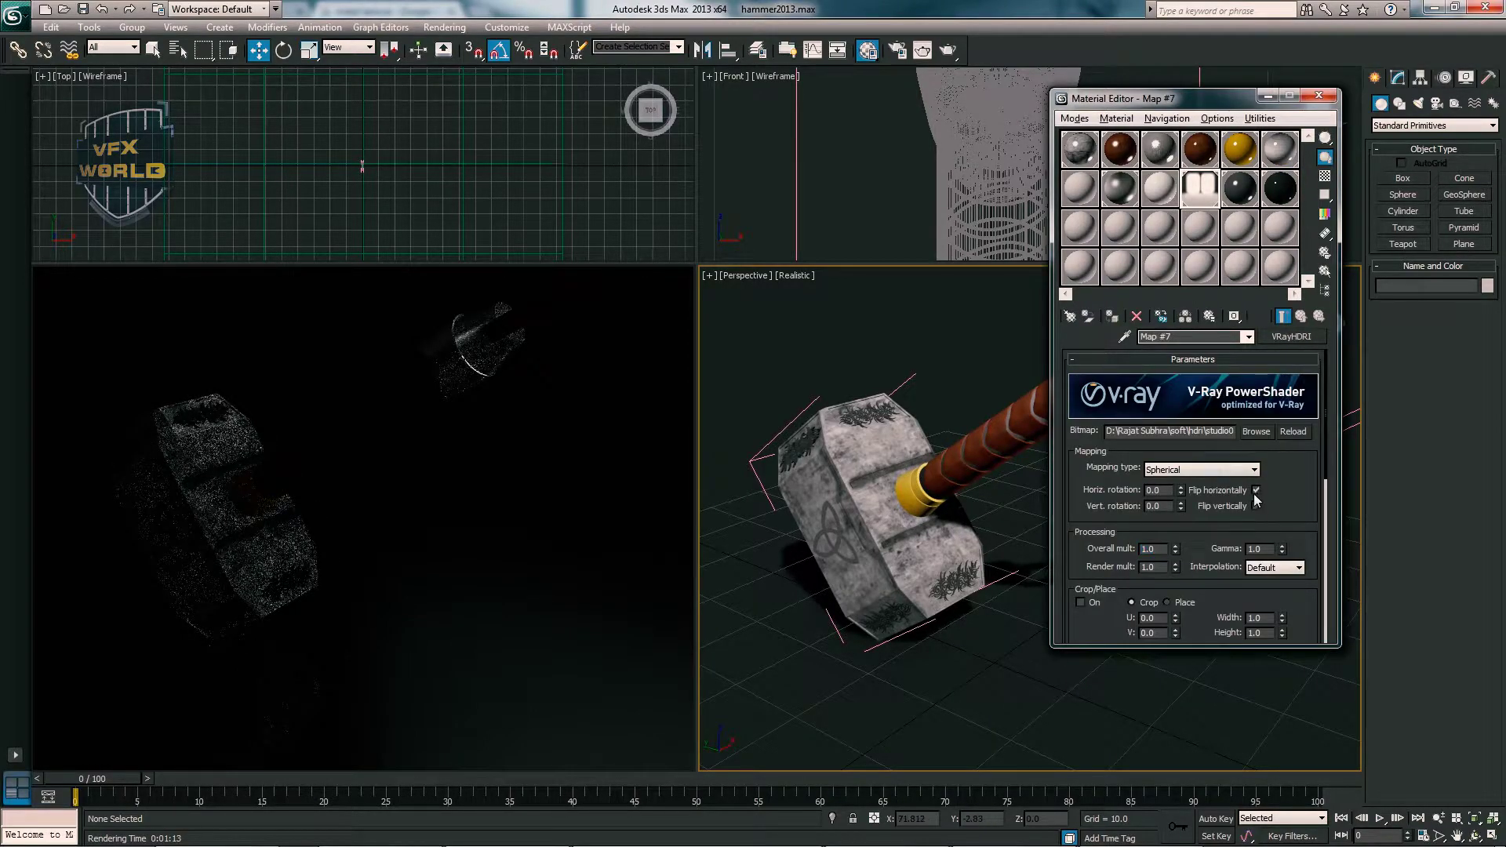
left_click_drag(1174, 549, 1175, 552)
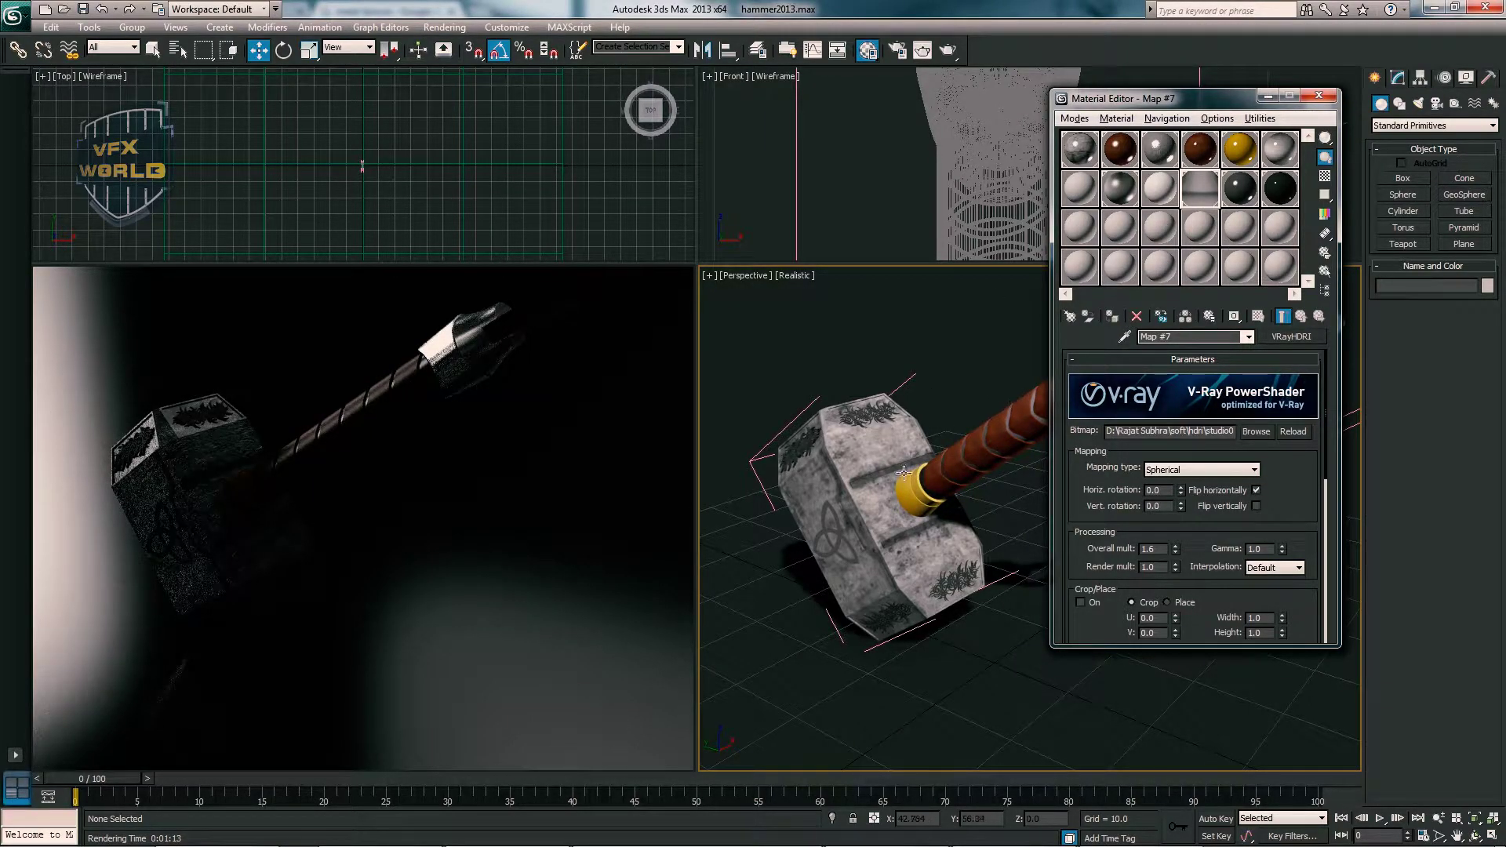
middle_click_drag(904, 473, 849, 516, "alt")
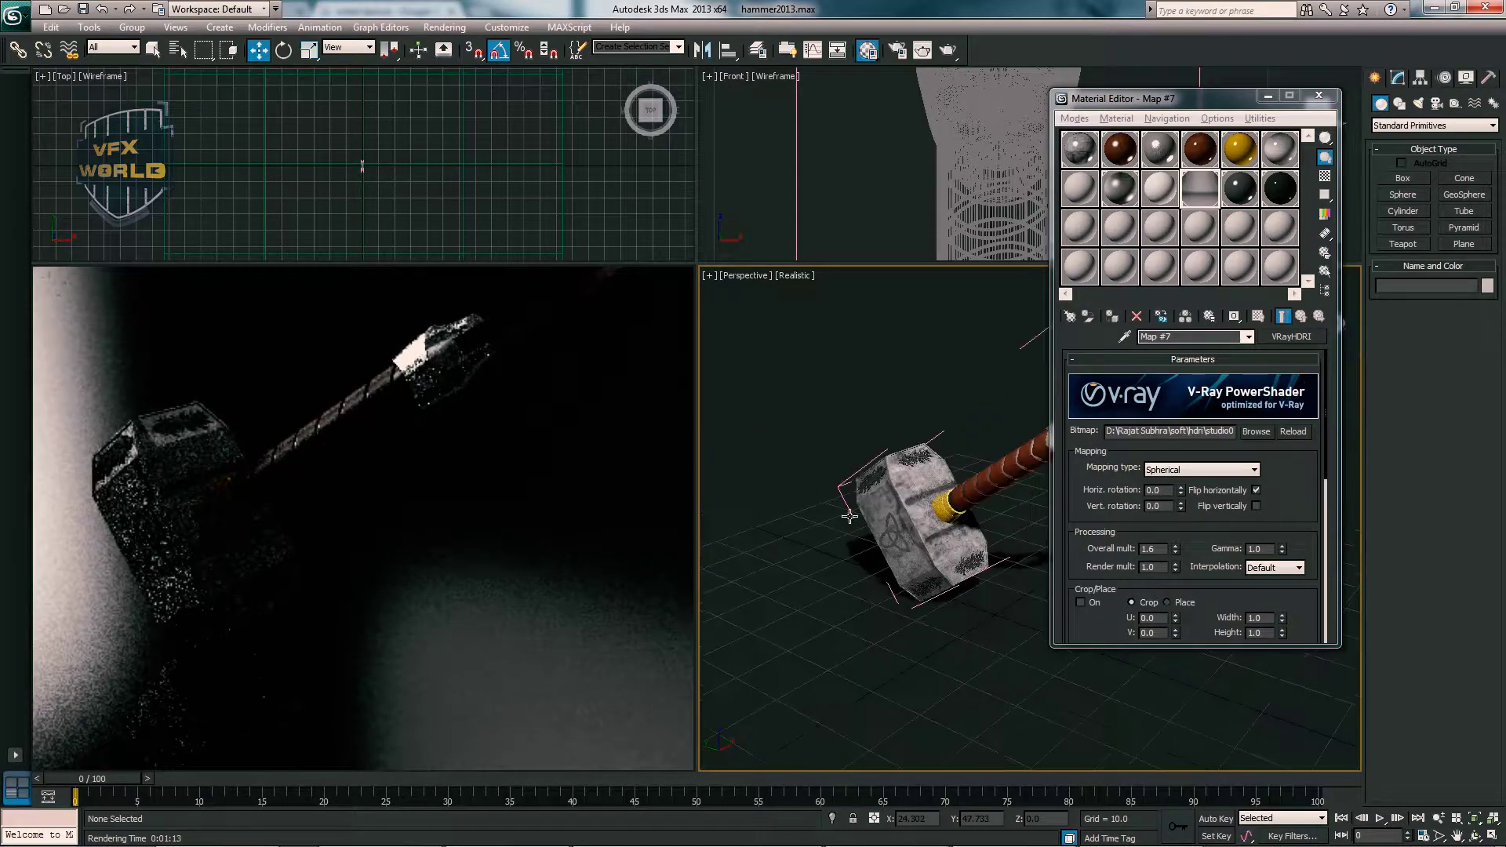
scroll(863, 522, "up", 2)
scroll(887, 529, "up", 2)
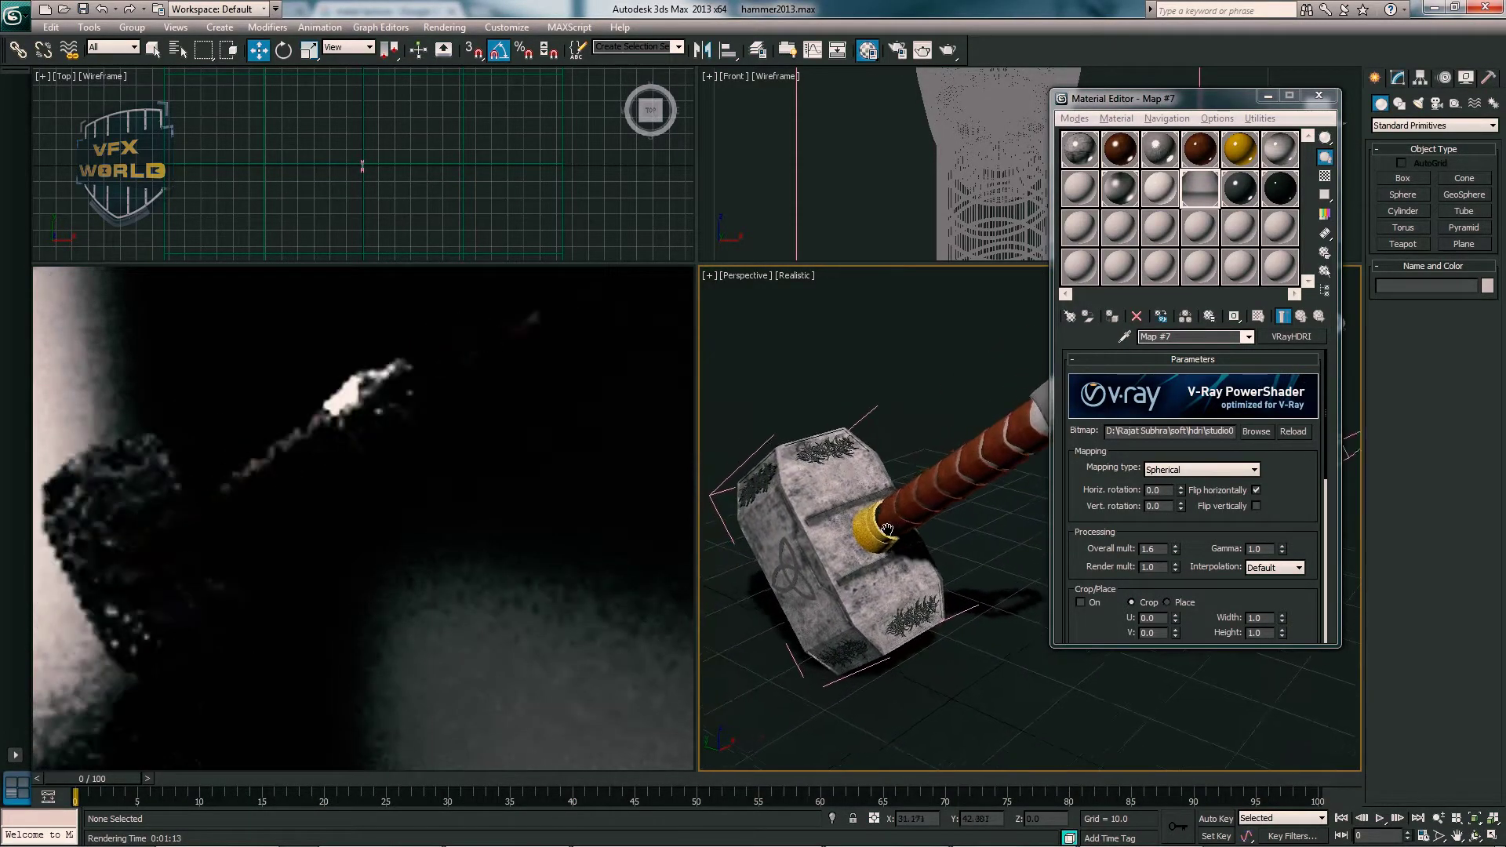
- Try different studio HDR images for Map #7, ending on studio013small
left_click(1259, 431)
double_click(386, 339)
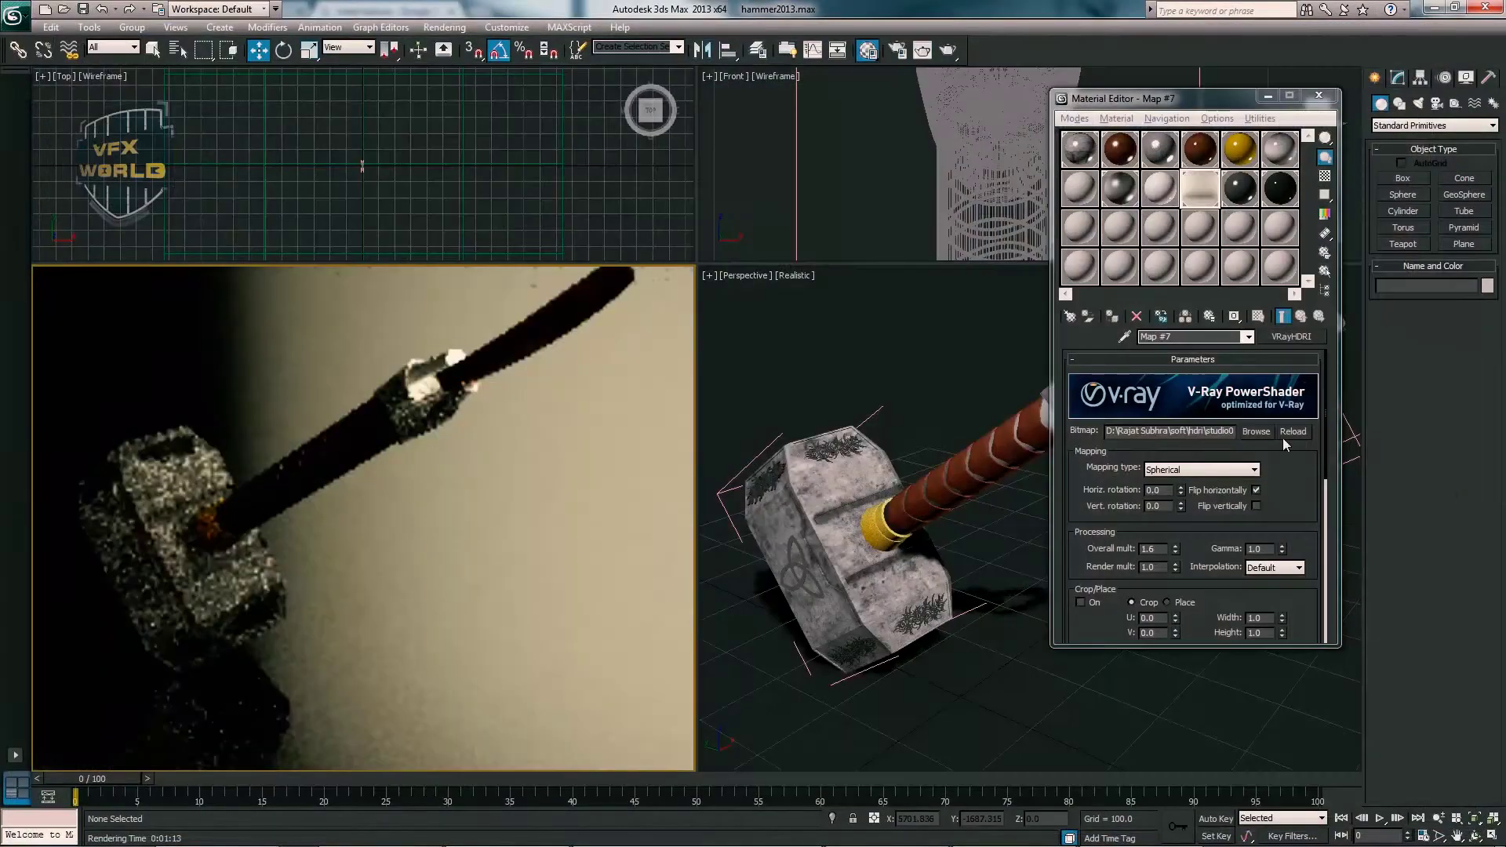
left_click(1259, 431)
double_click(1370, 235)
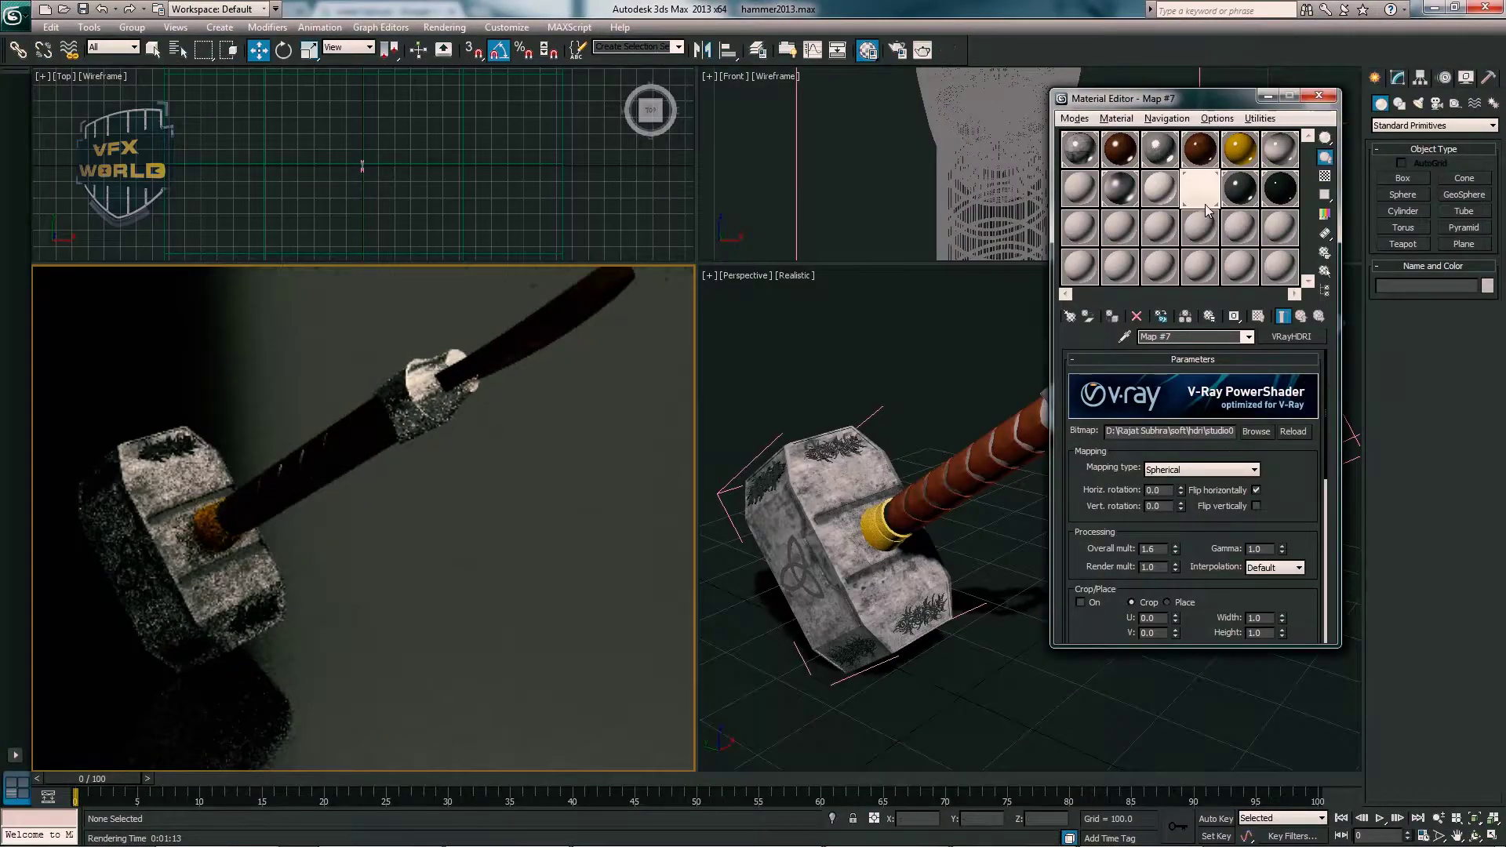
double_click(1205, 204)
- Compare the red, bright white, studio005 and studio006 HDR images on Map #7
left_click(1255, 431)
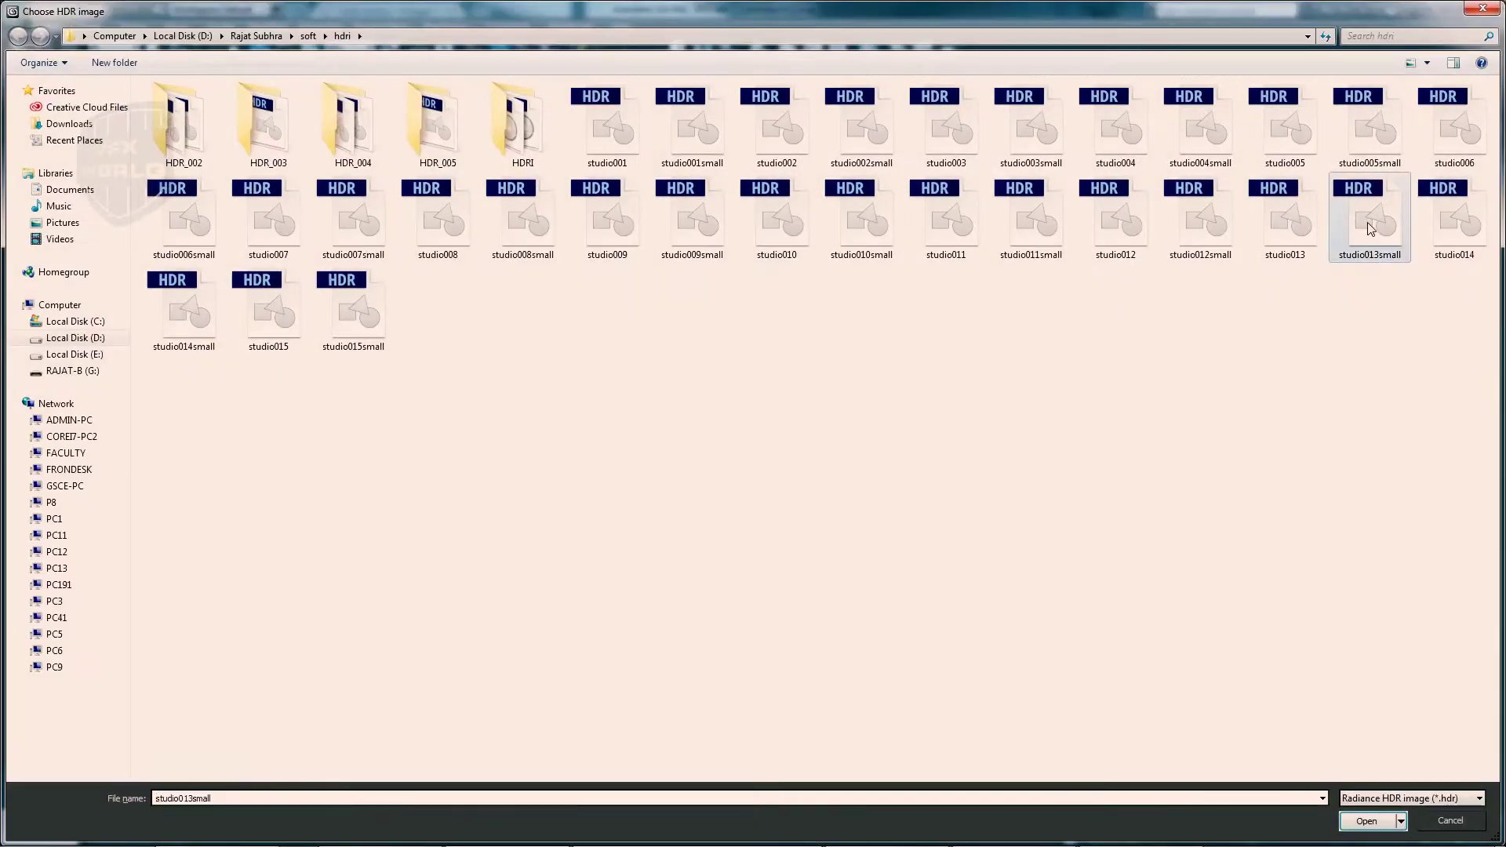
double_click(1370, 228)
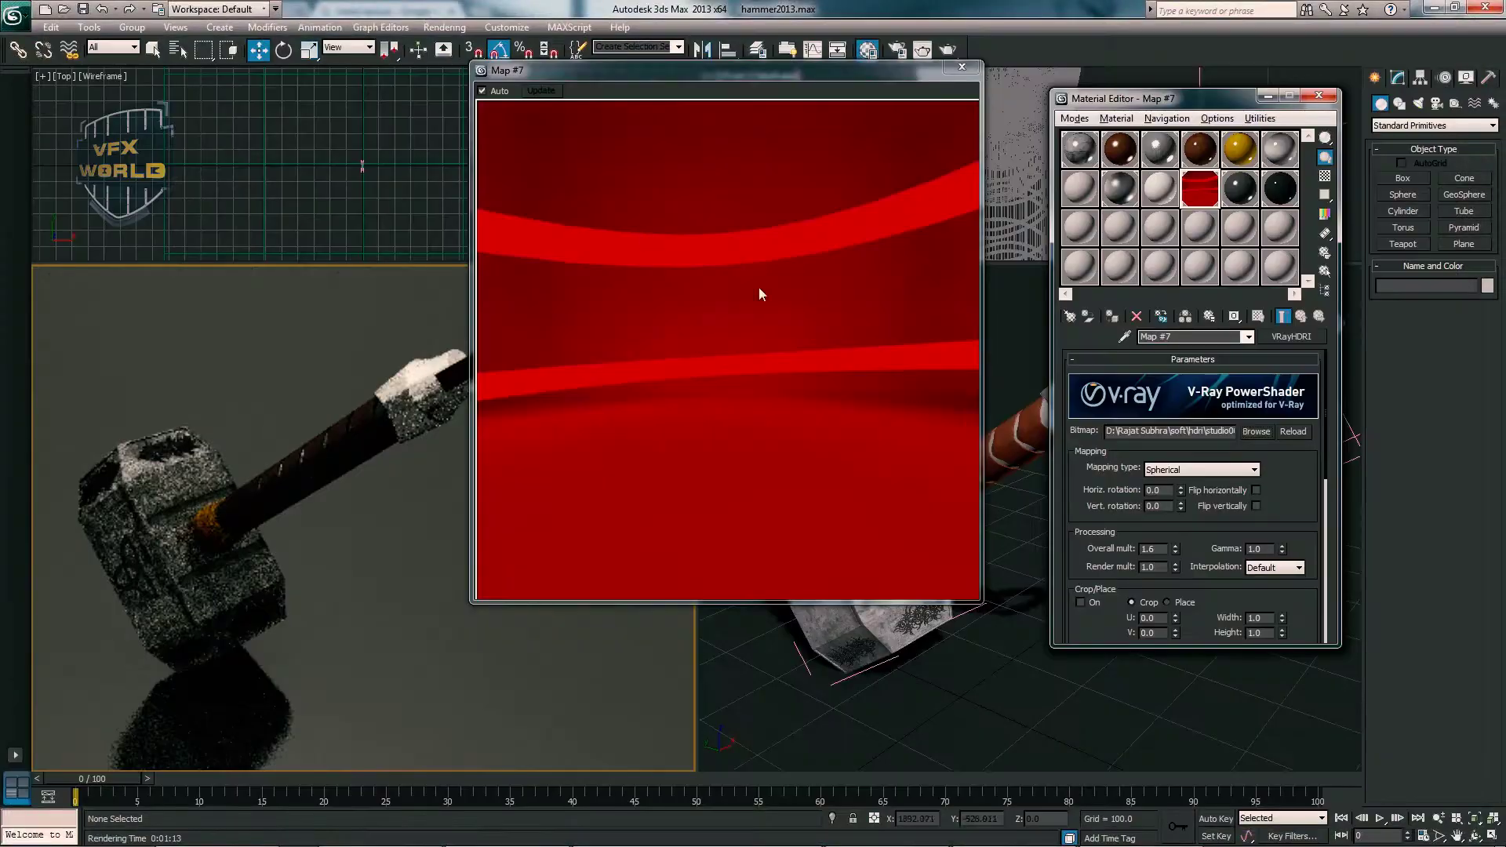
left_click(1255, 432)
double_click(341, 248)
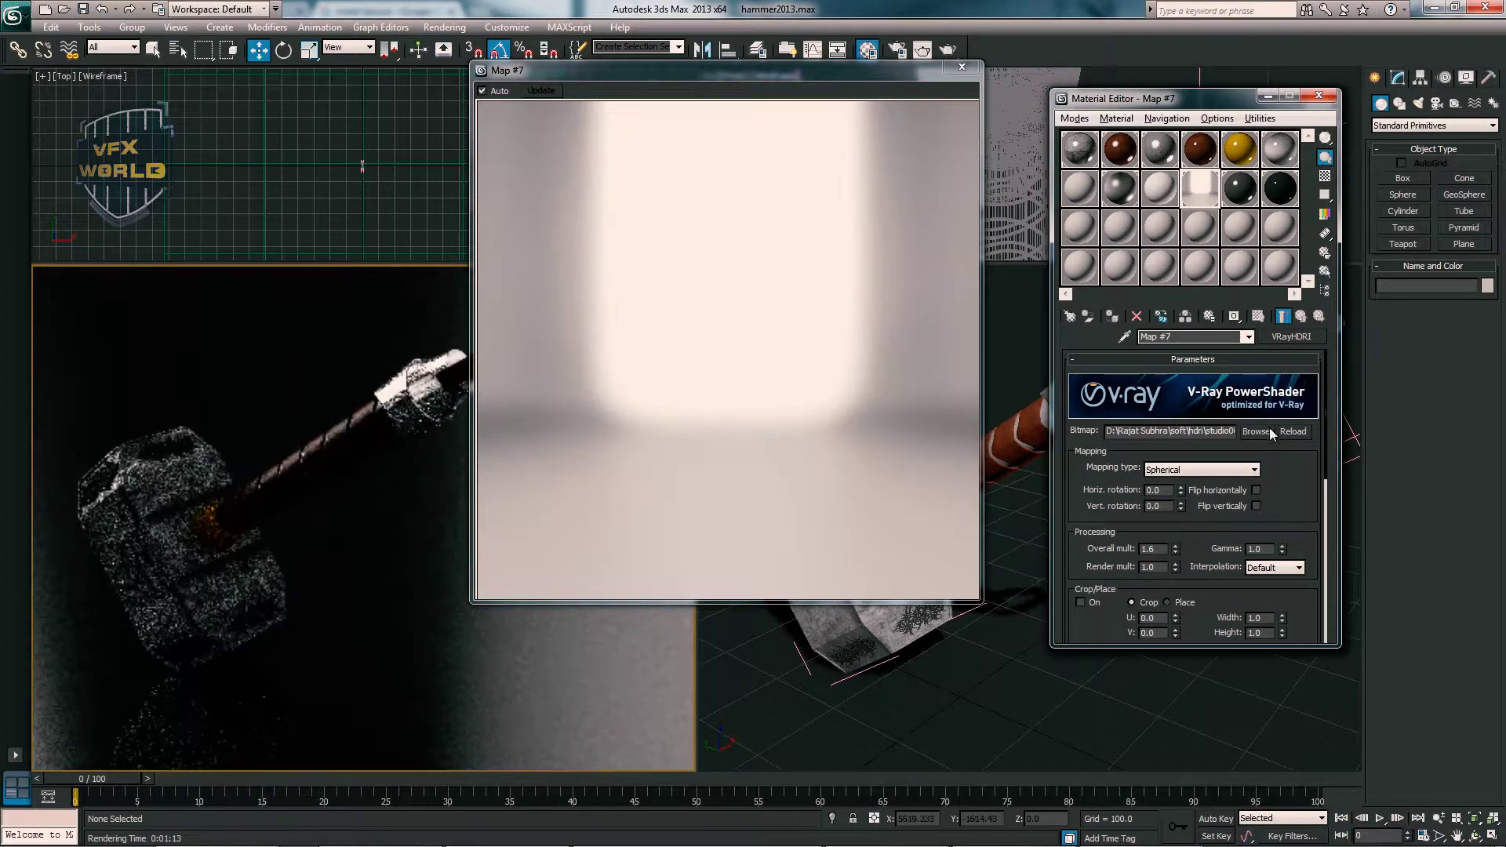
left_click(1256, 432)
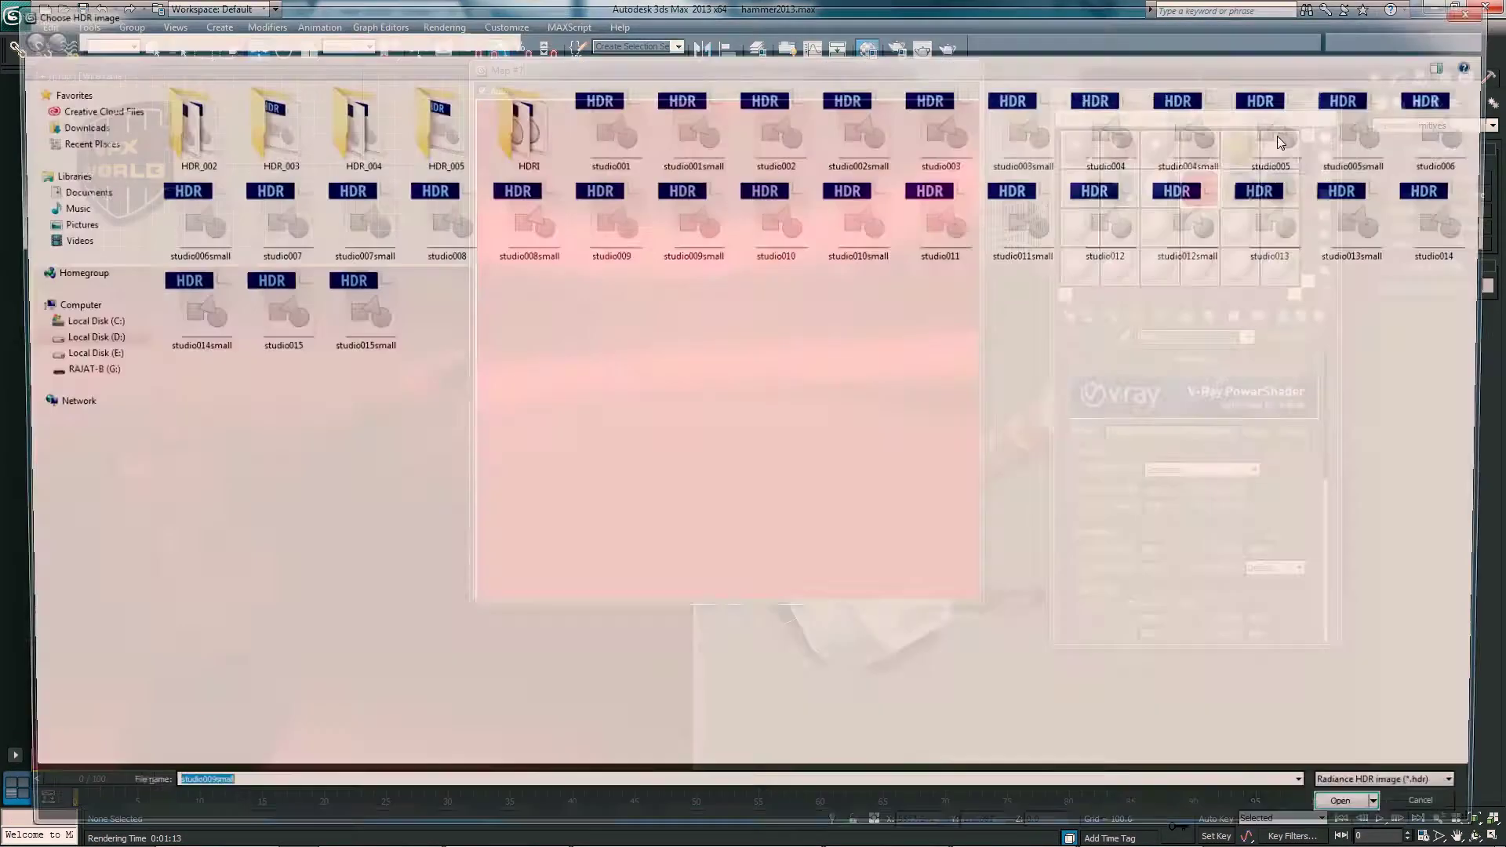
double_click(1277, 138)
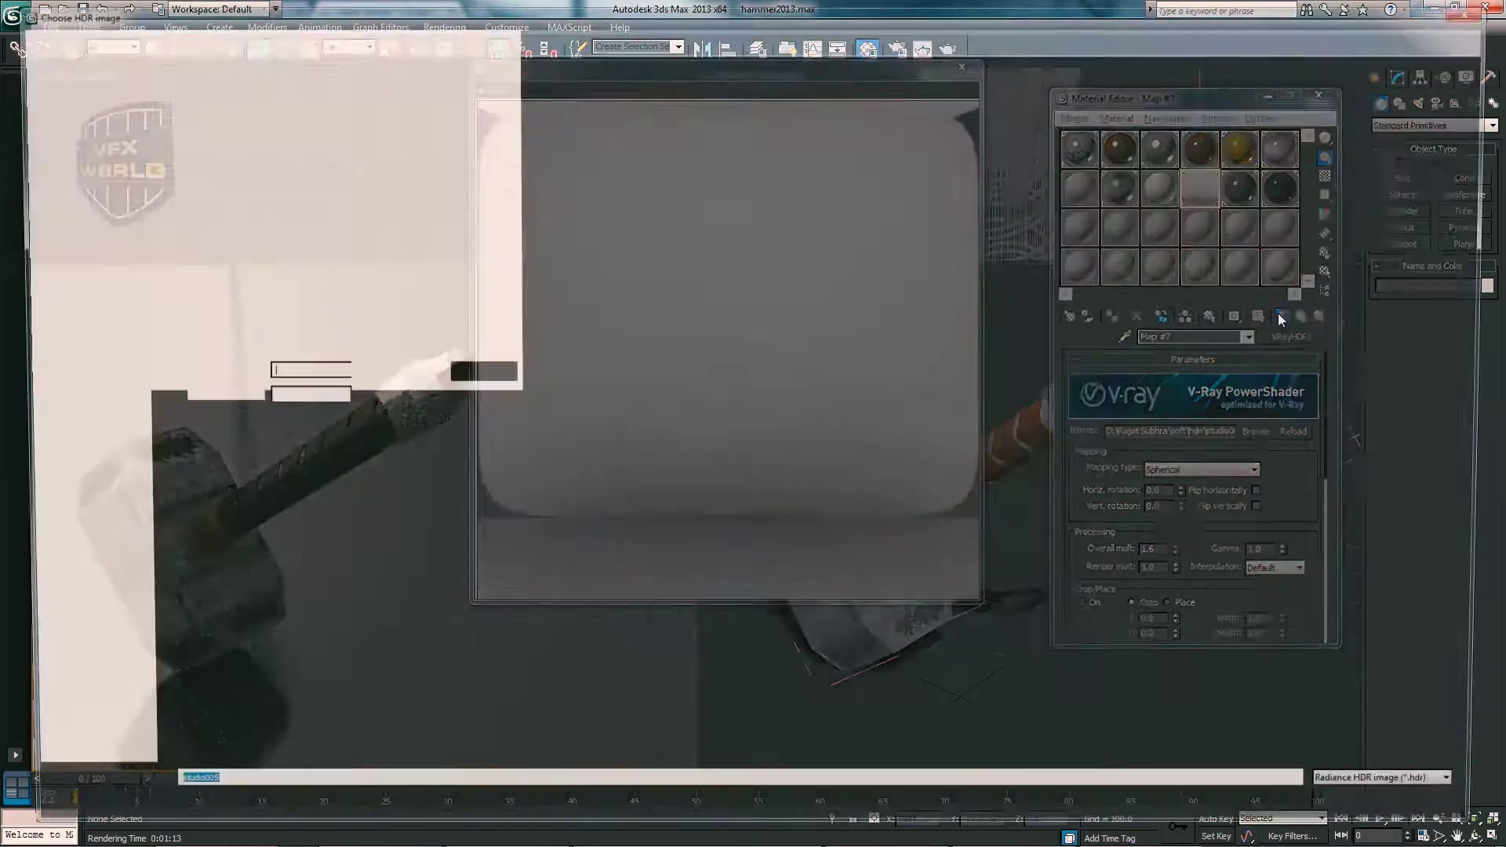
left_click(1253, 433)
left_click(1432, 115)
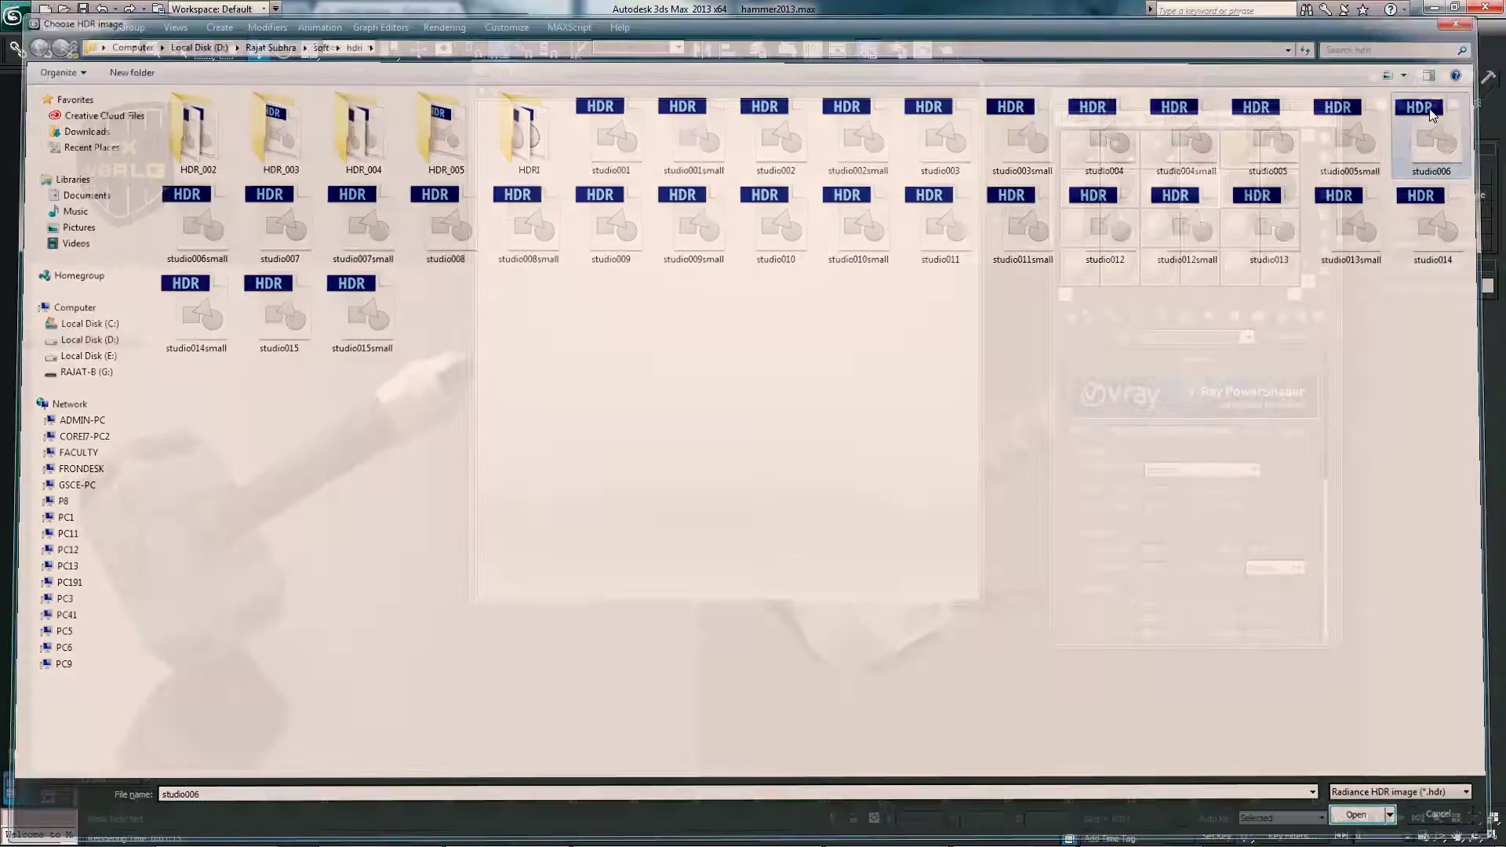
- Load another bright studio HDRI and test horizontal flipping, leaving it off
left_click(1254, 431)
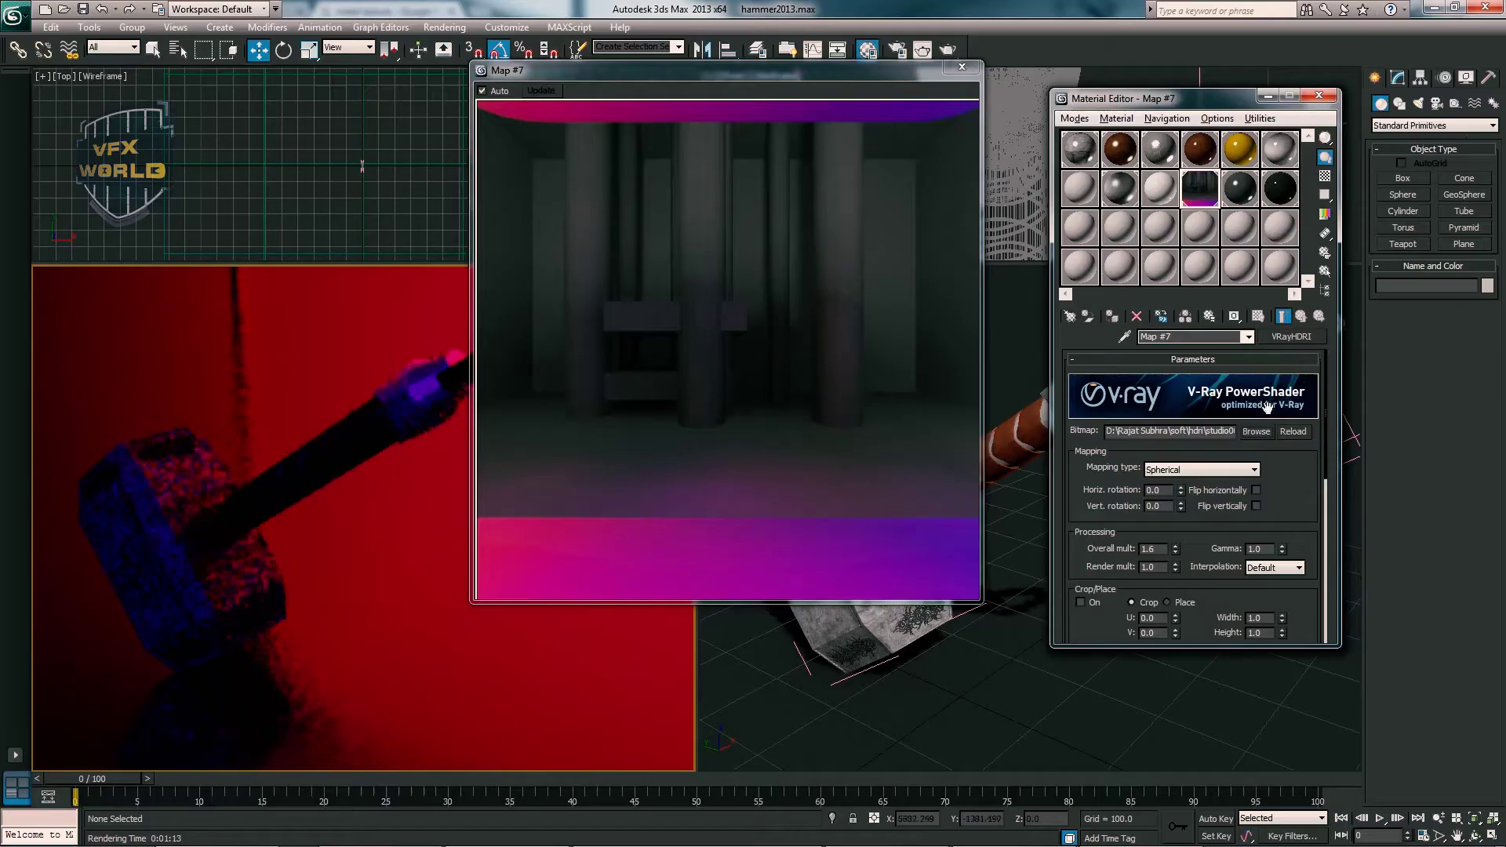
left_click(1254, 431)
double_click(1454, 196)
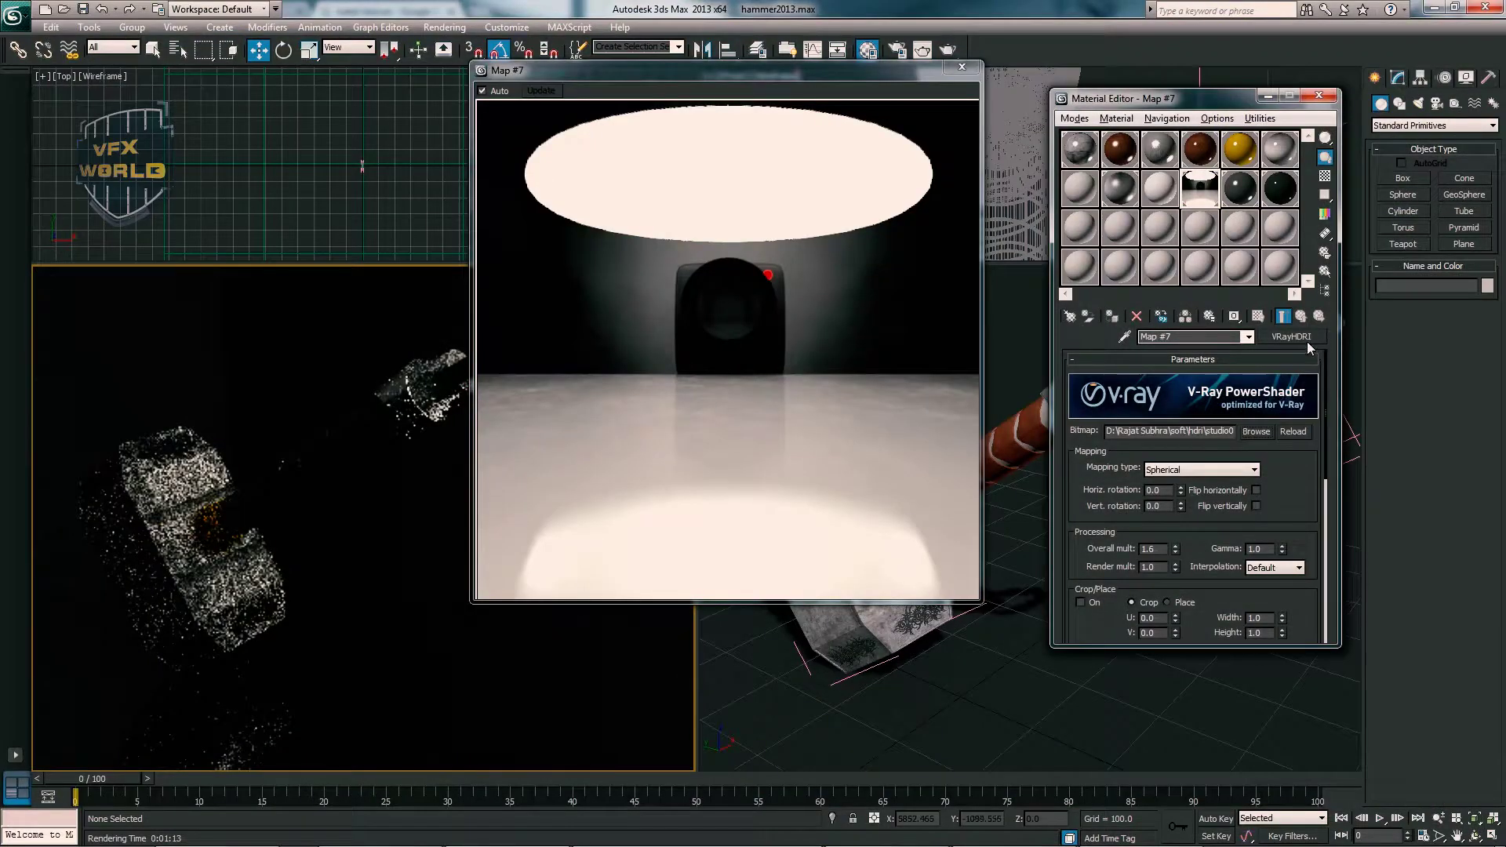
left_click(1256, 491)
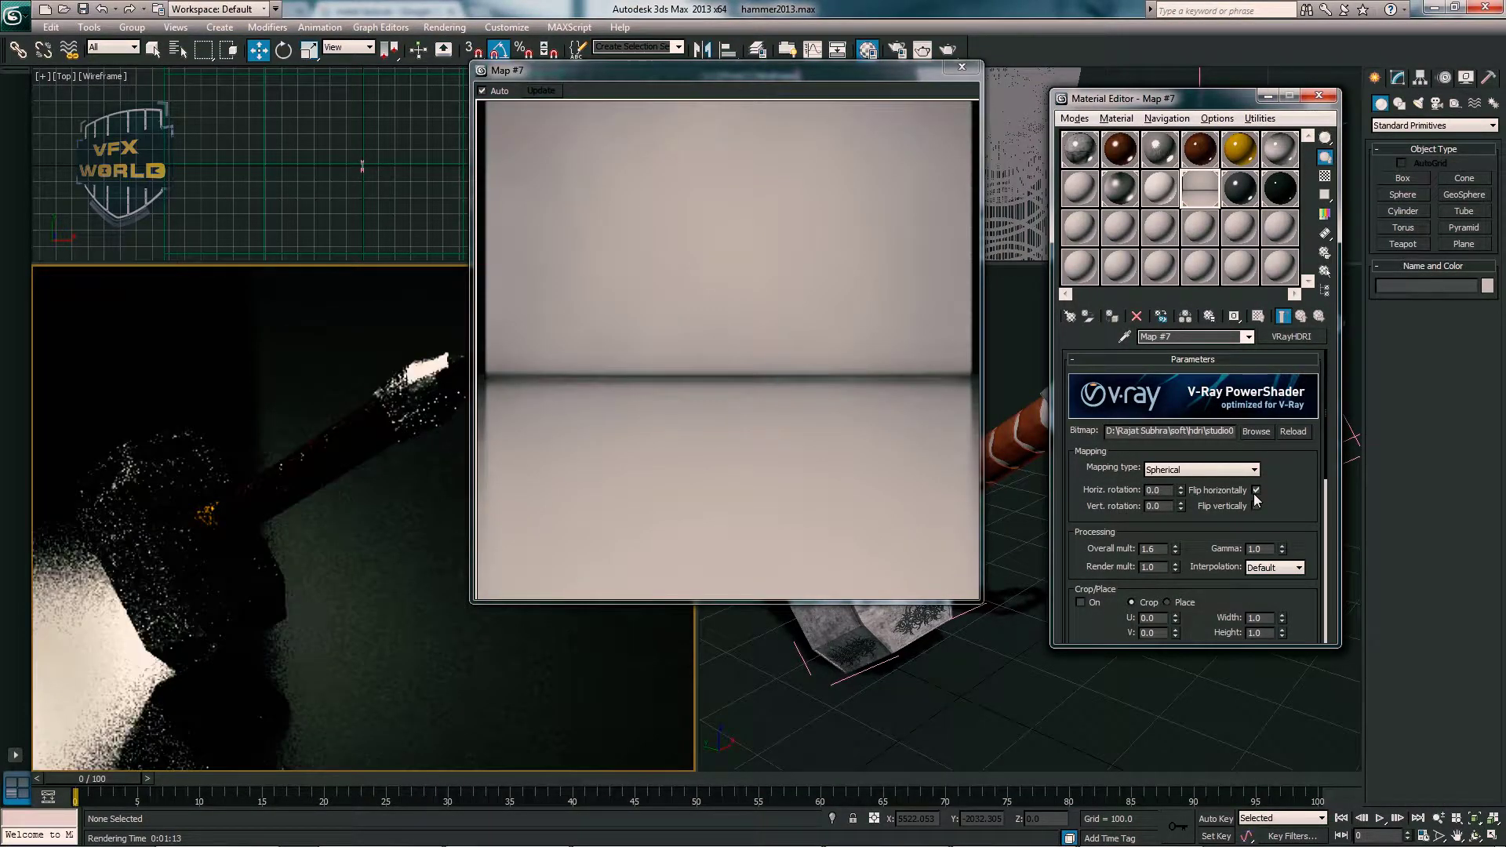
left_click(1256, 491)
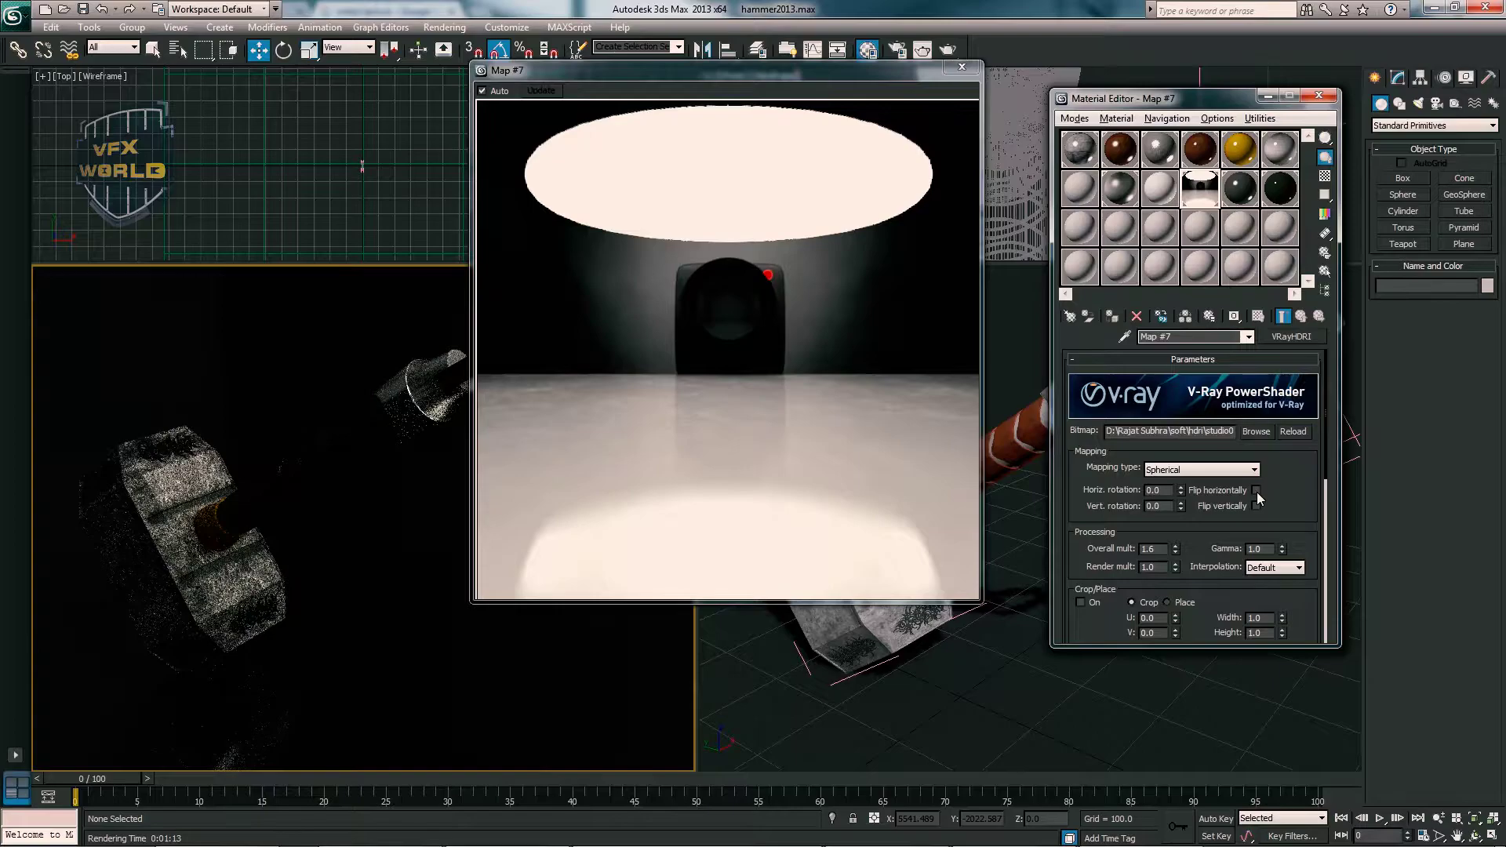
left_click(1267, 432)
key("Escape")
- Load studio007 with Flip horizontally enabled and close the material editor
left_click(1256, 432)
double_click(262, 208)
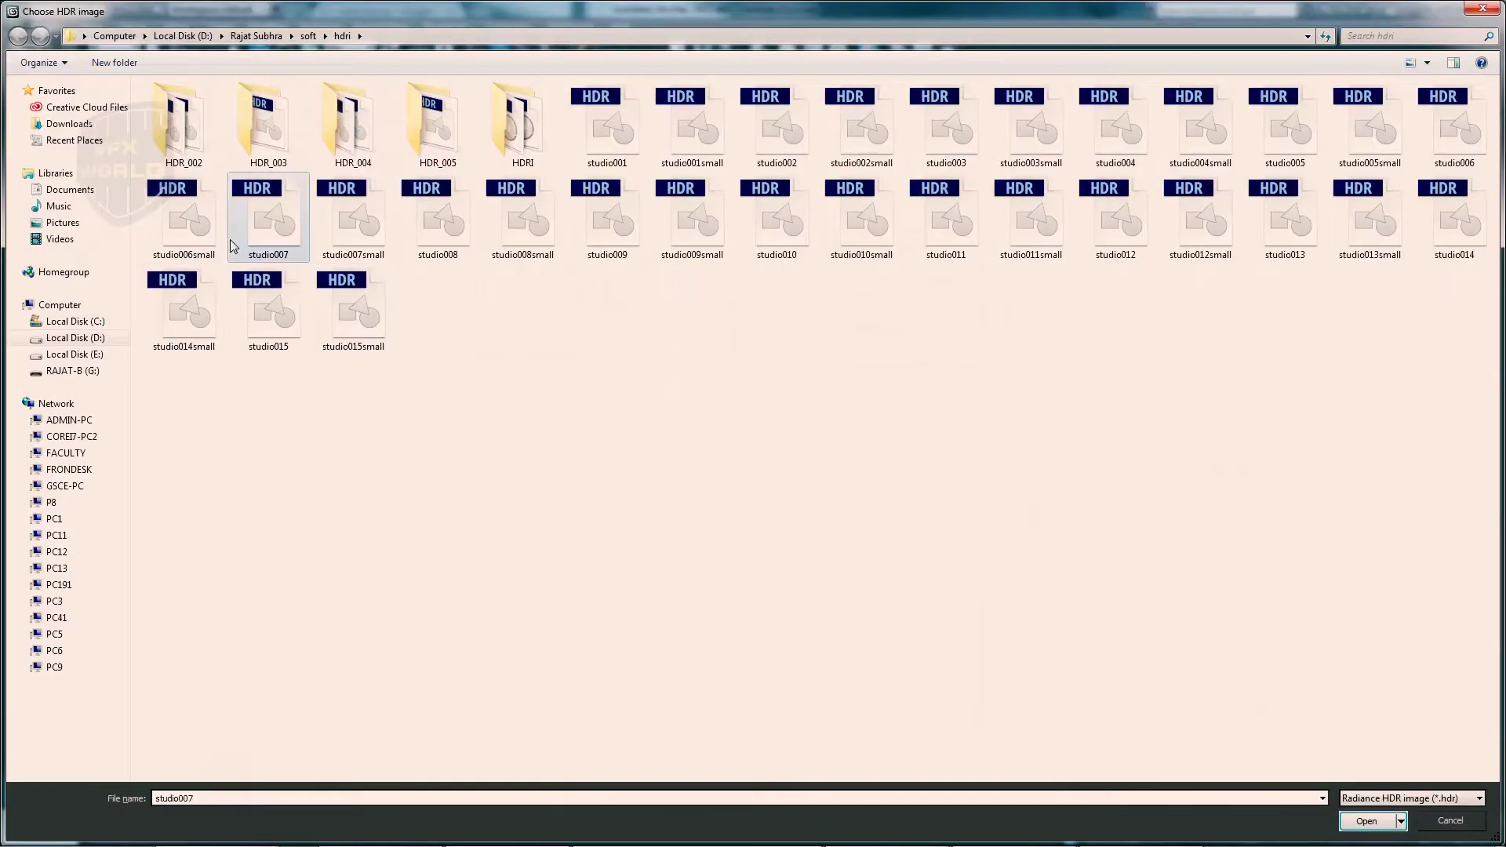
left_click(1256, 490)
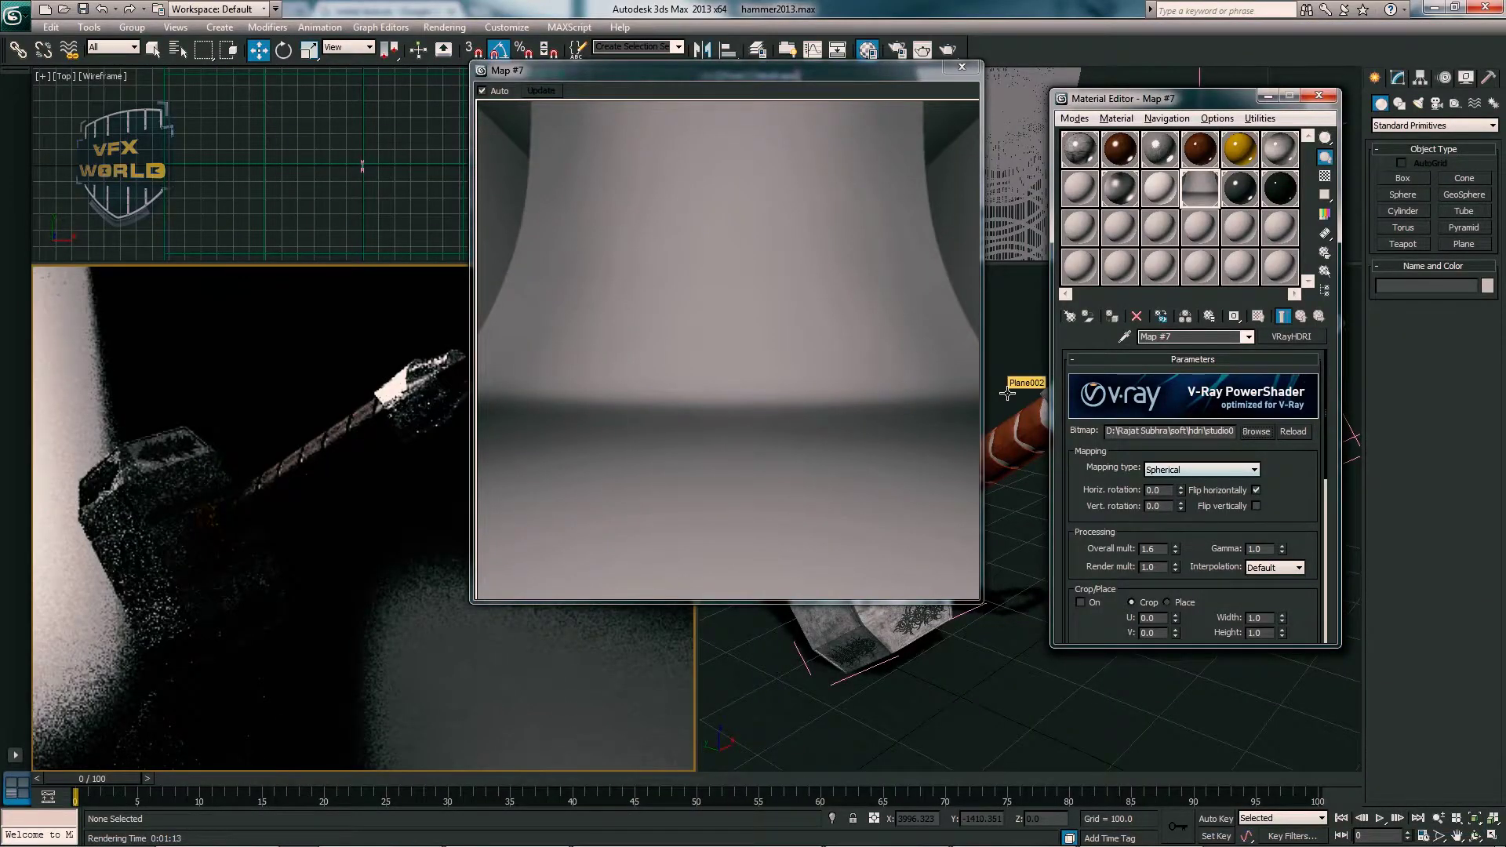
left_click(1255, 489)
left_click(1255, 489)
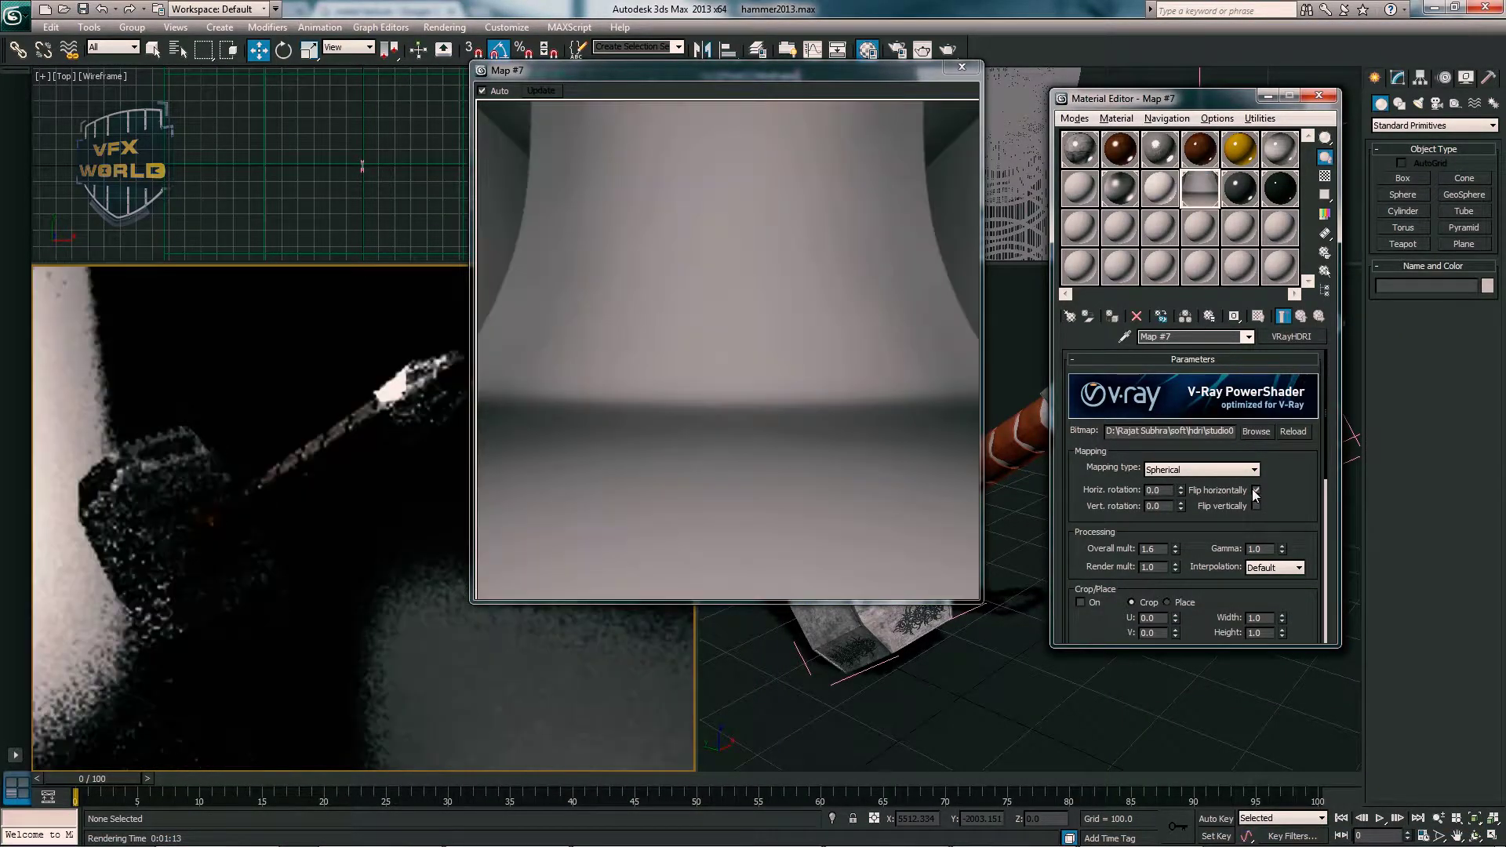
left_click(961, 67)
left_click(1318, 95)
- Create a VRayLight plane drawn over the hammer head in the Top view
left_click(1419, 103)
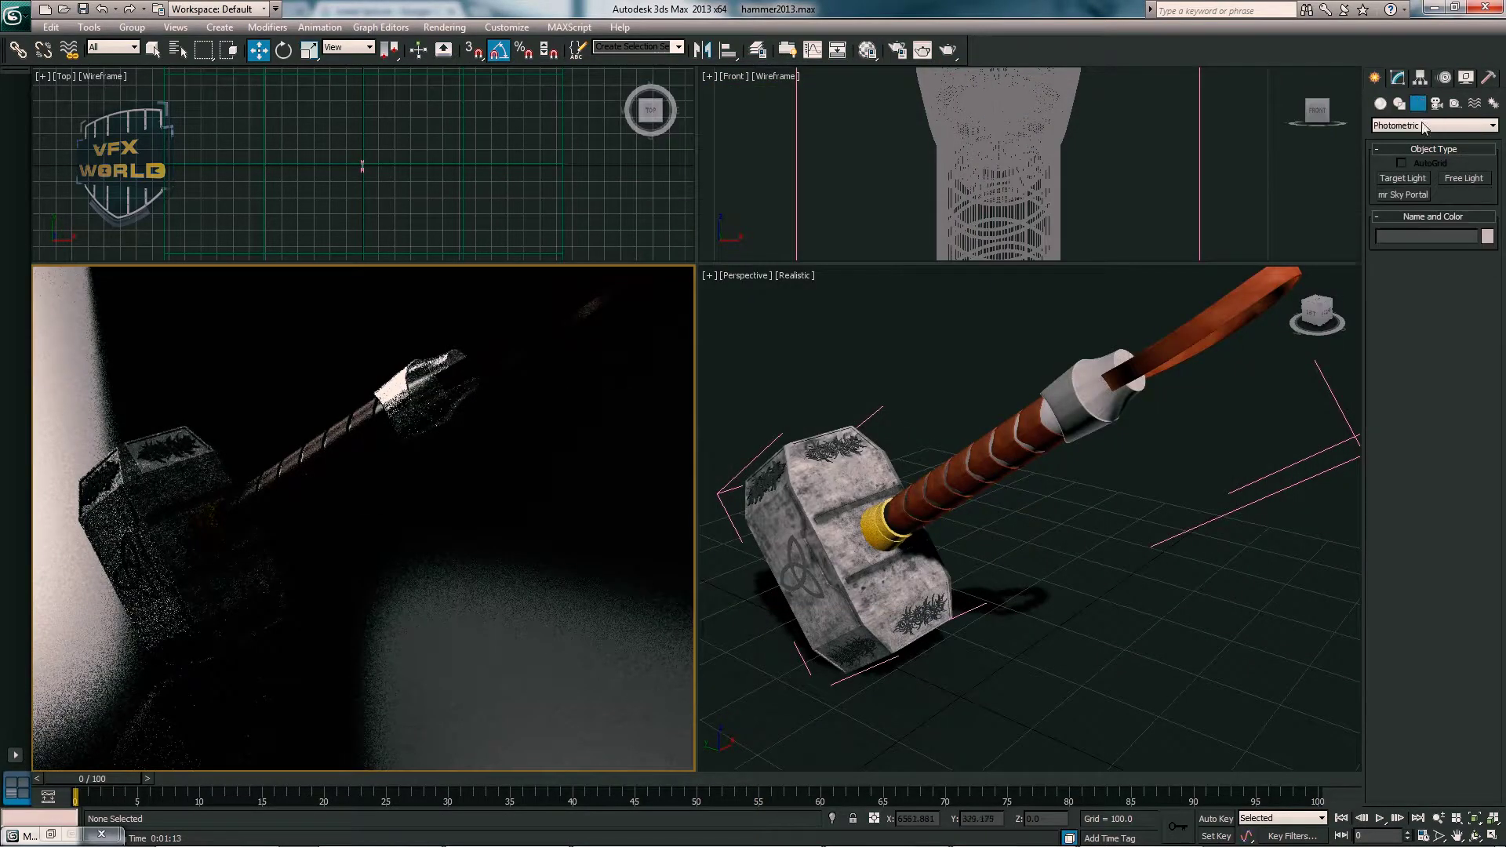
left_click(1411, 152)
left_click(1412, 126)
left_click(1409, 170)
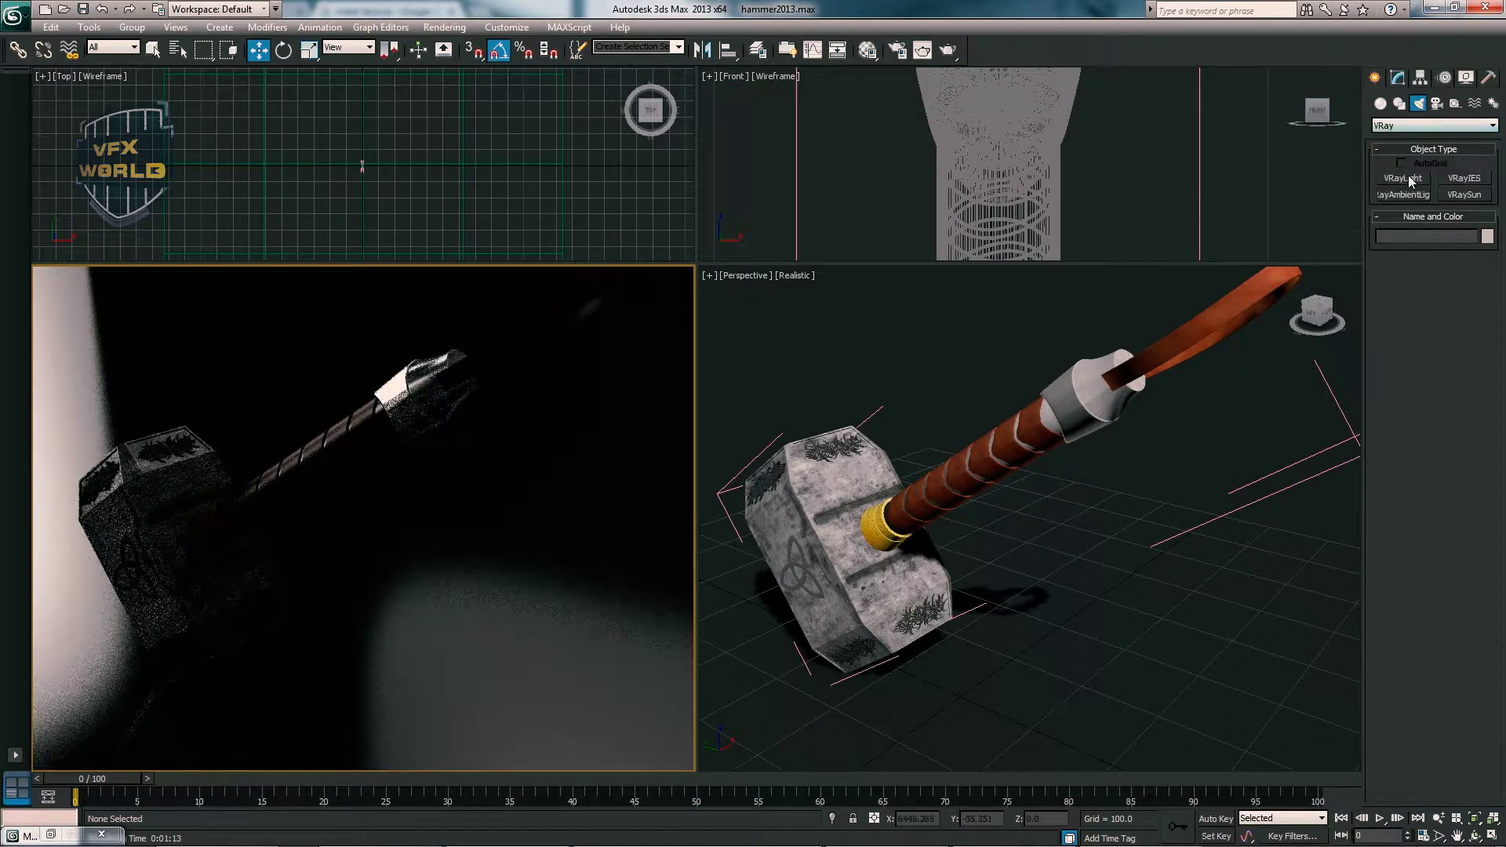
left_click(1404, 181)
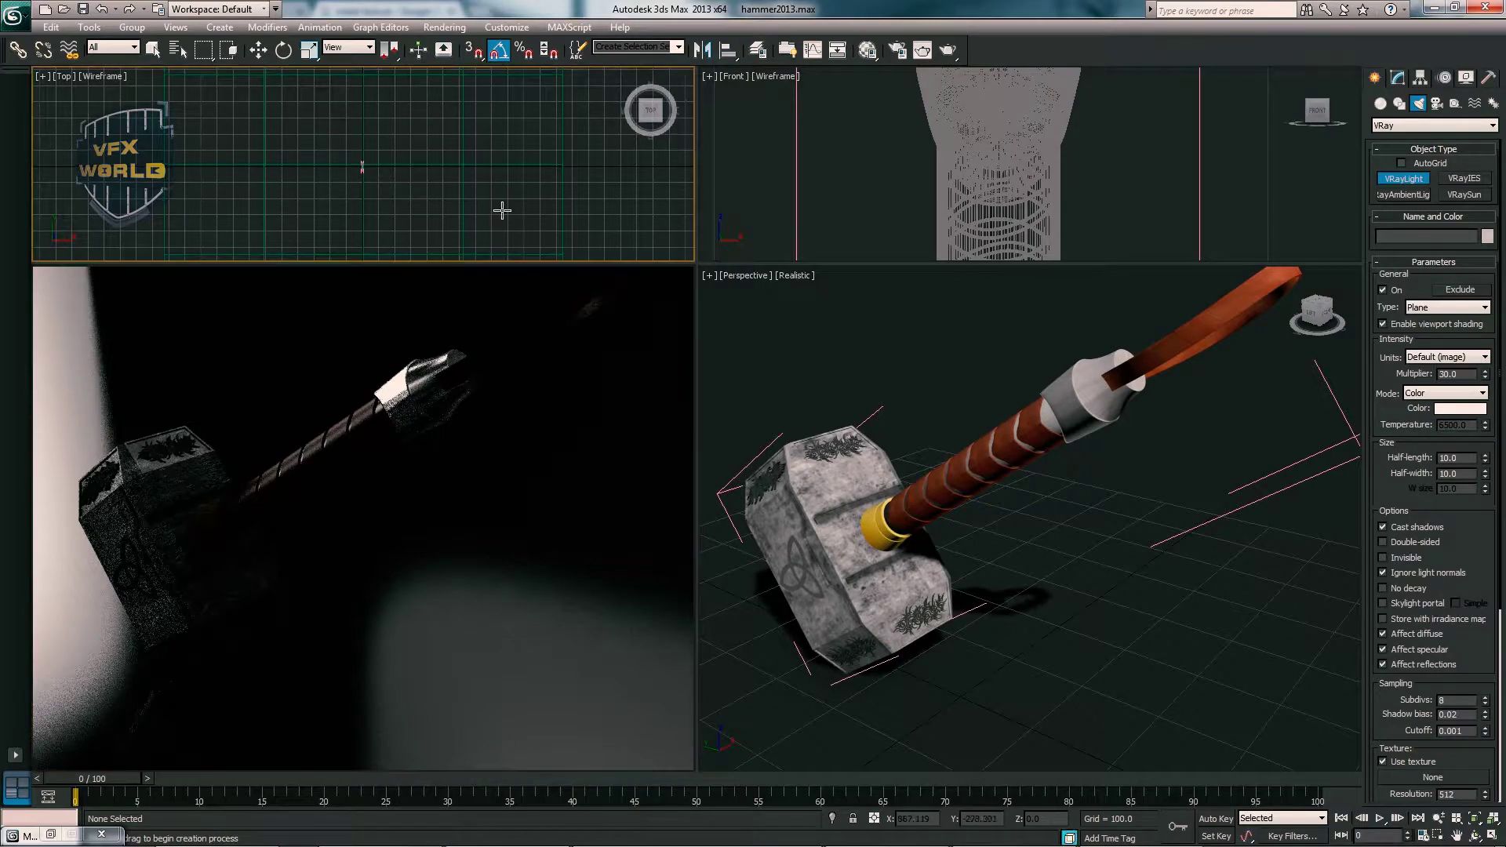
scroll(299, 190, "up", 3)
scroll(300, 190, "up", 3)
scroll(299, 190, "up", 2)
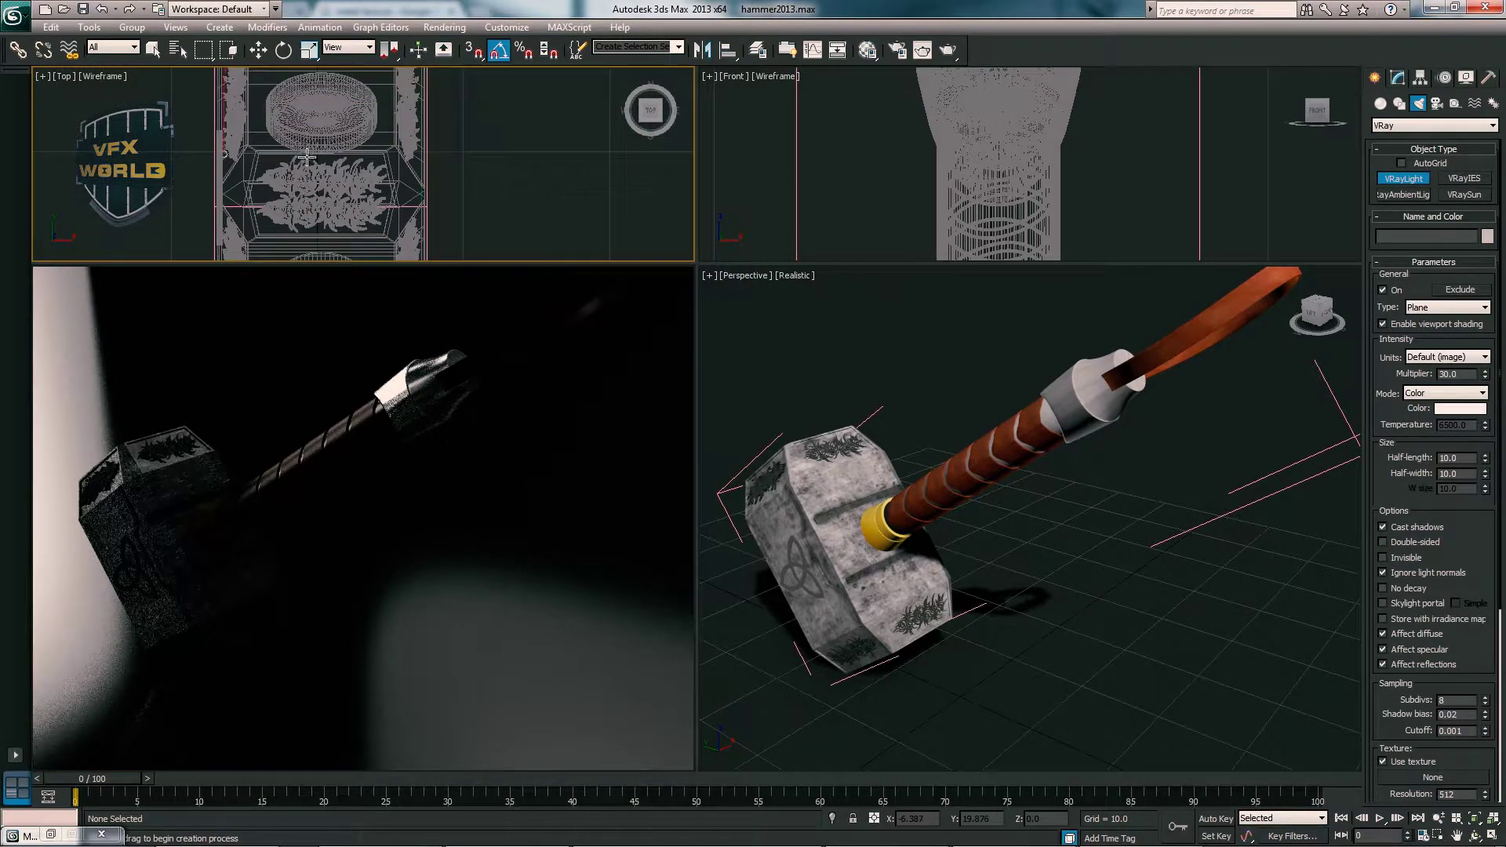
left_click_drag(228, 155, 422, 158)
- Switch the top-left view to Left and move the light just beside the hammer head
left_click(258, 50)
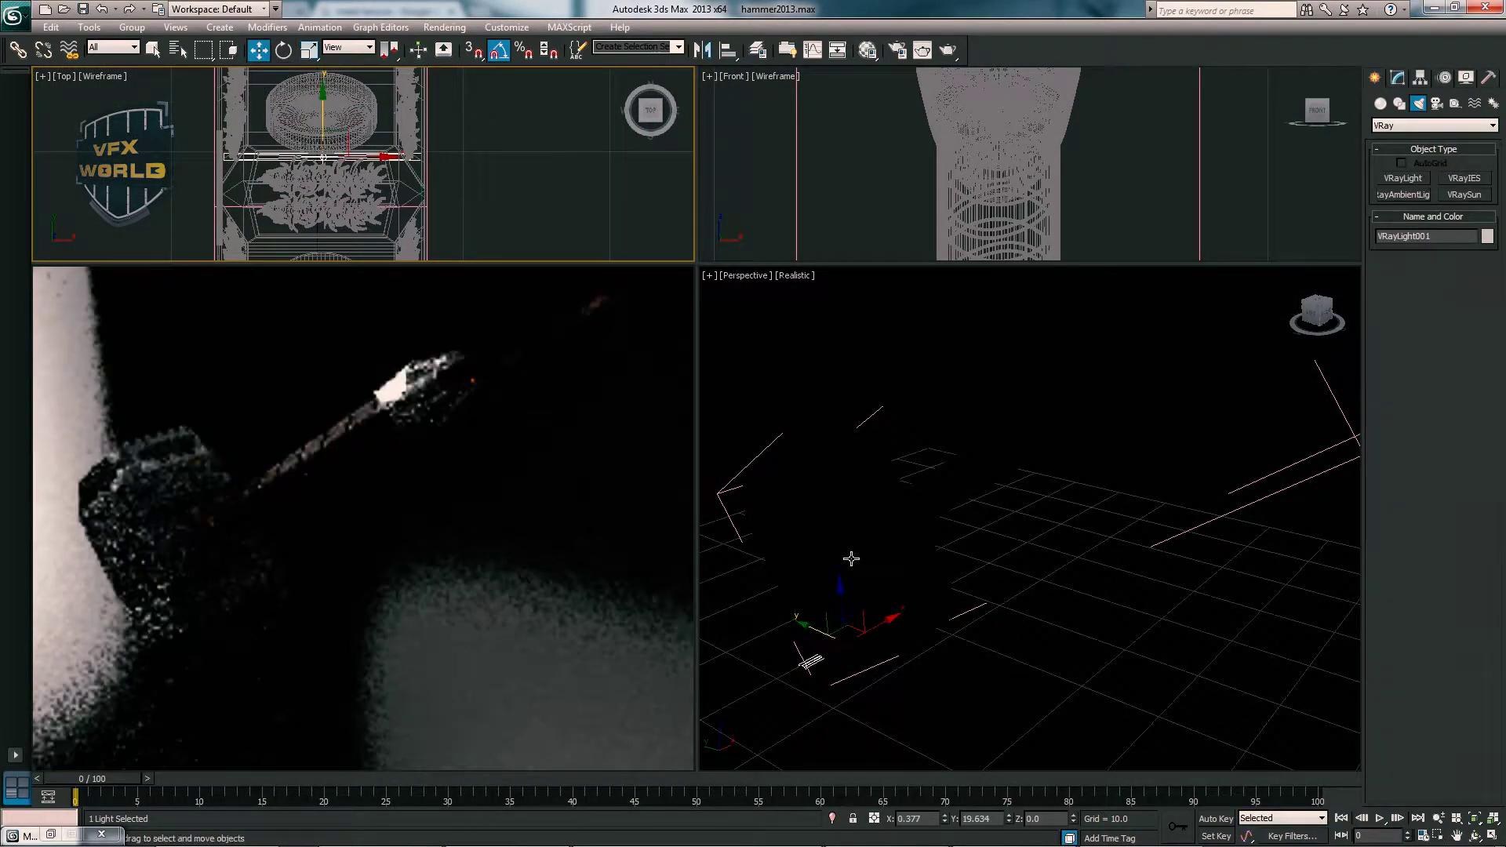
key("alt+w")
mouse_move(776, 575)
middle_mouse_down("alt")
mouse_move(858, 542)
mouse_move(616, 535)
middle_mouse_up("alt")
key("alt+w")
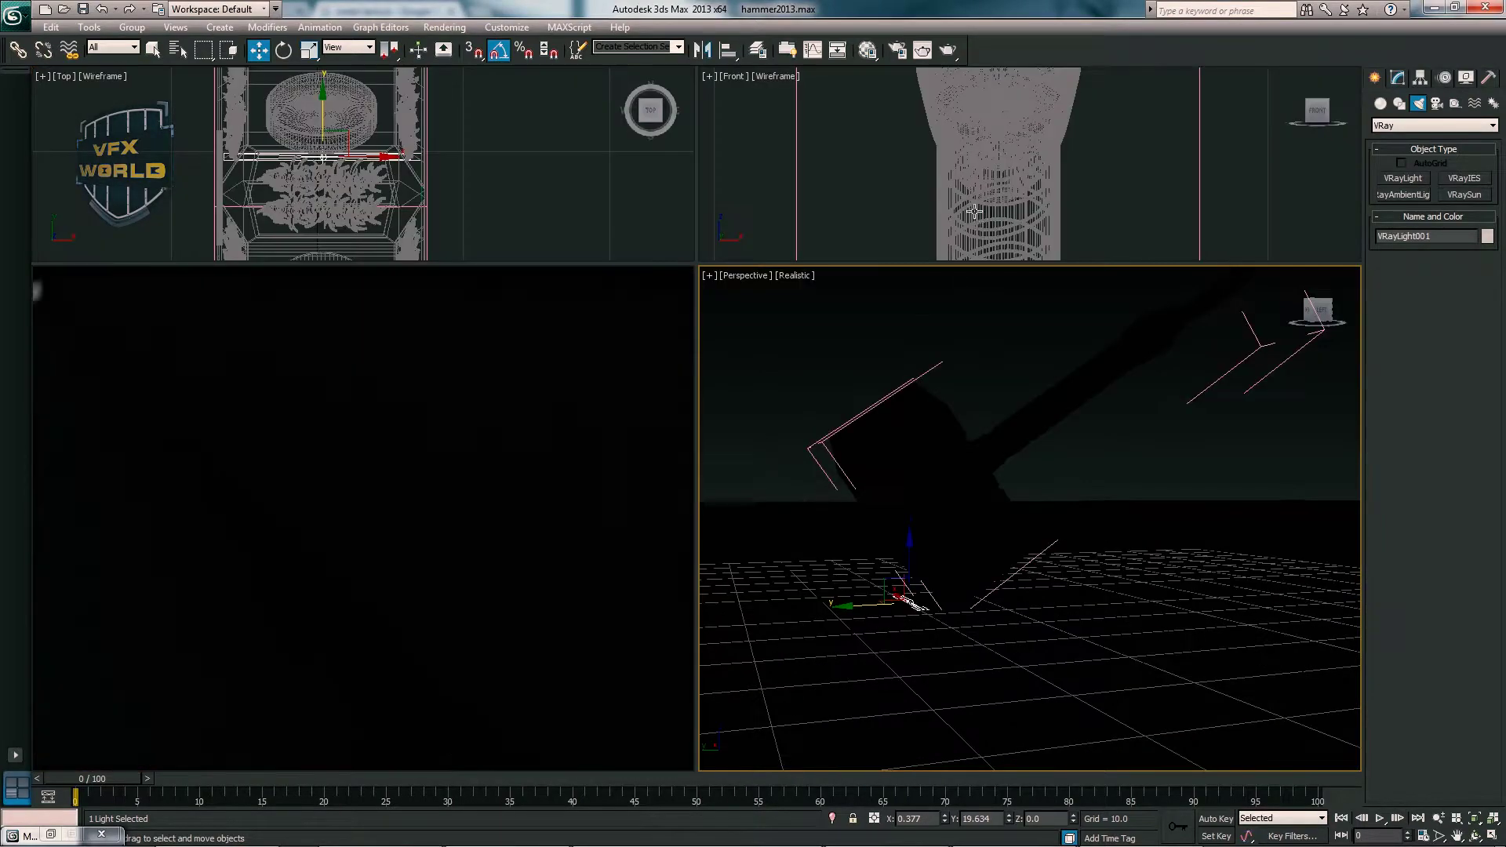
right_click(492, 199)
key("l")
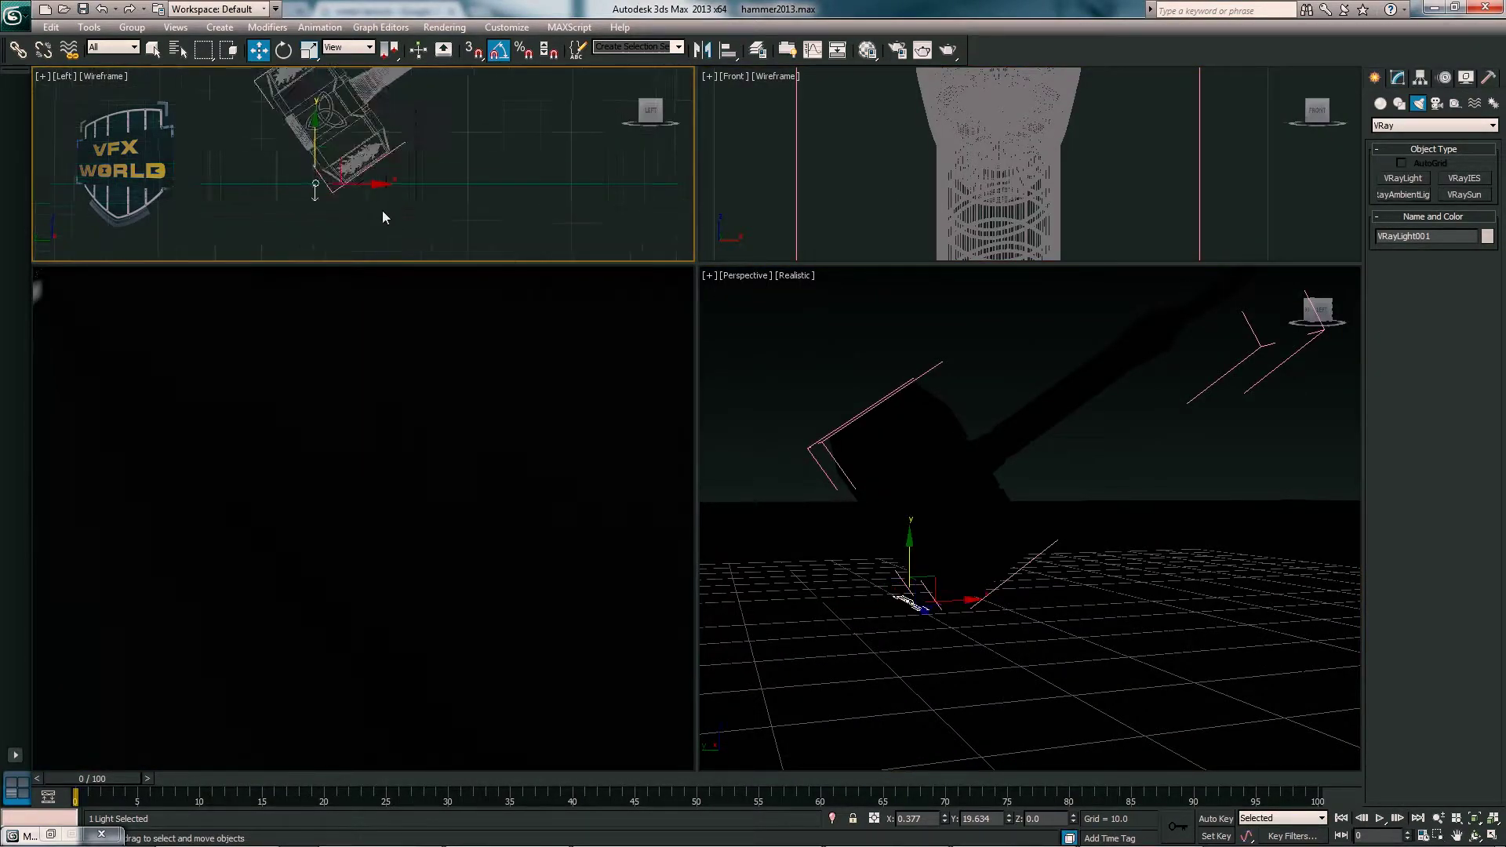
scroll(383, 210, "up", 5)
mouse_move(393, 162)
left_mouse_down()
mouse_move(432, 159)
mouse_move(400, 140)
mouse_move(431, 168)
left_mouse_up()
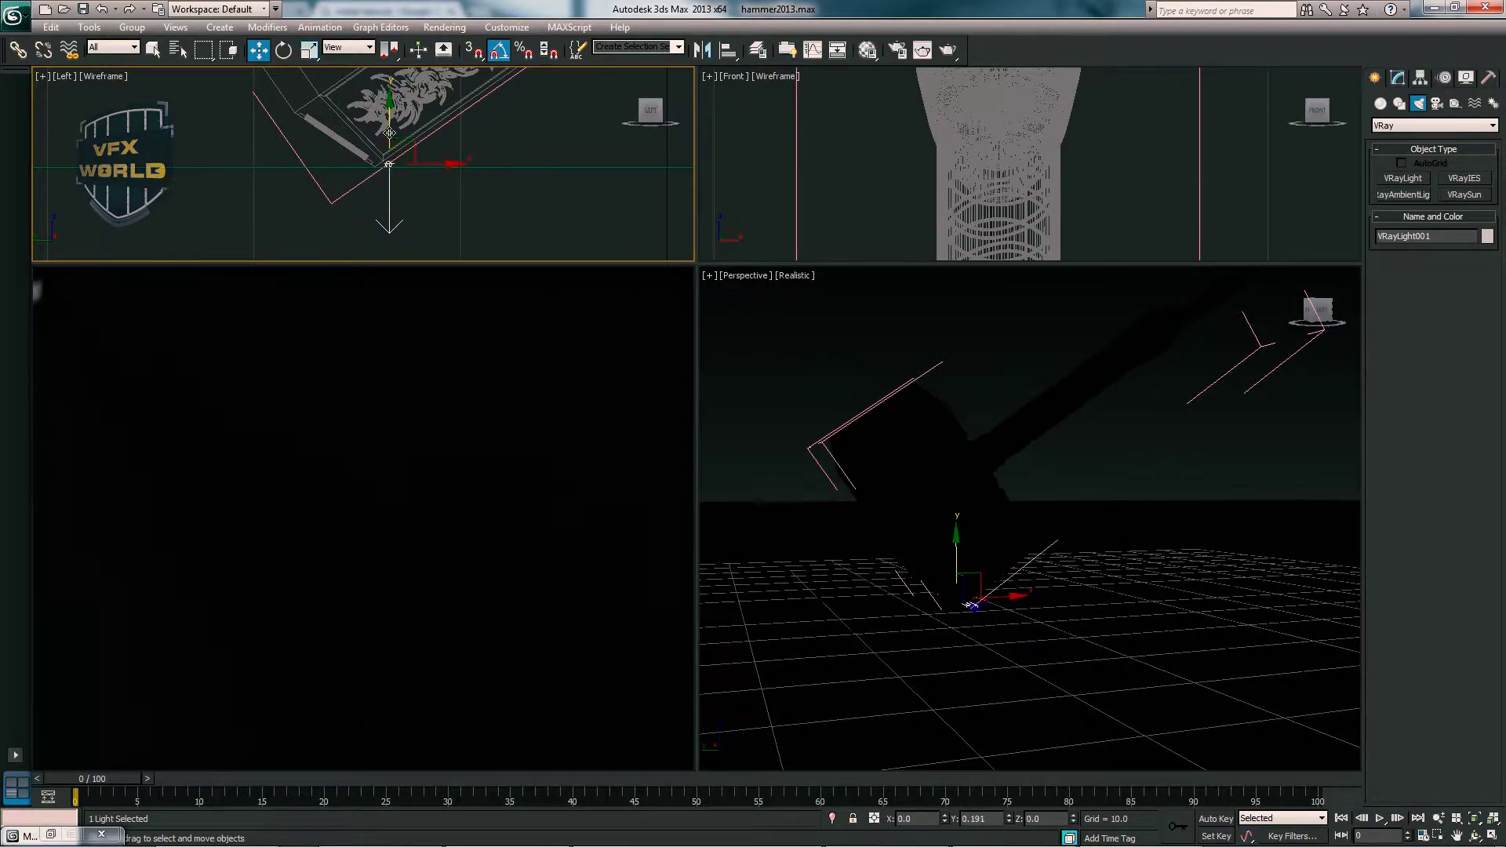
left_click(1397, 78)
- Set the plane light's colour to pale blue
left_click(1459, 427)
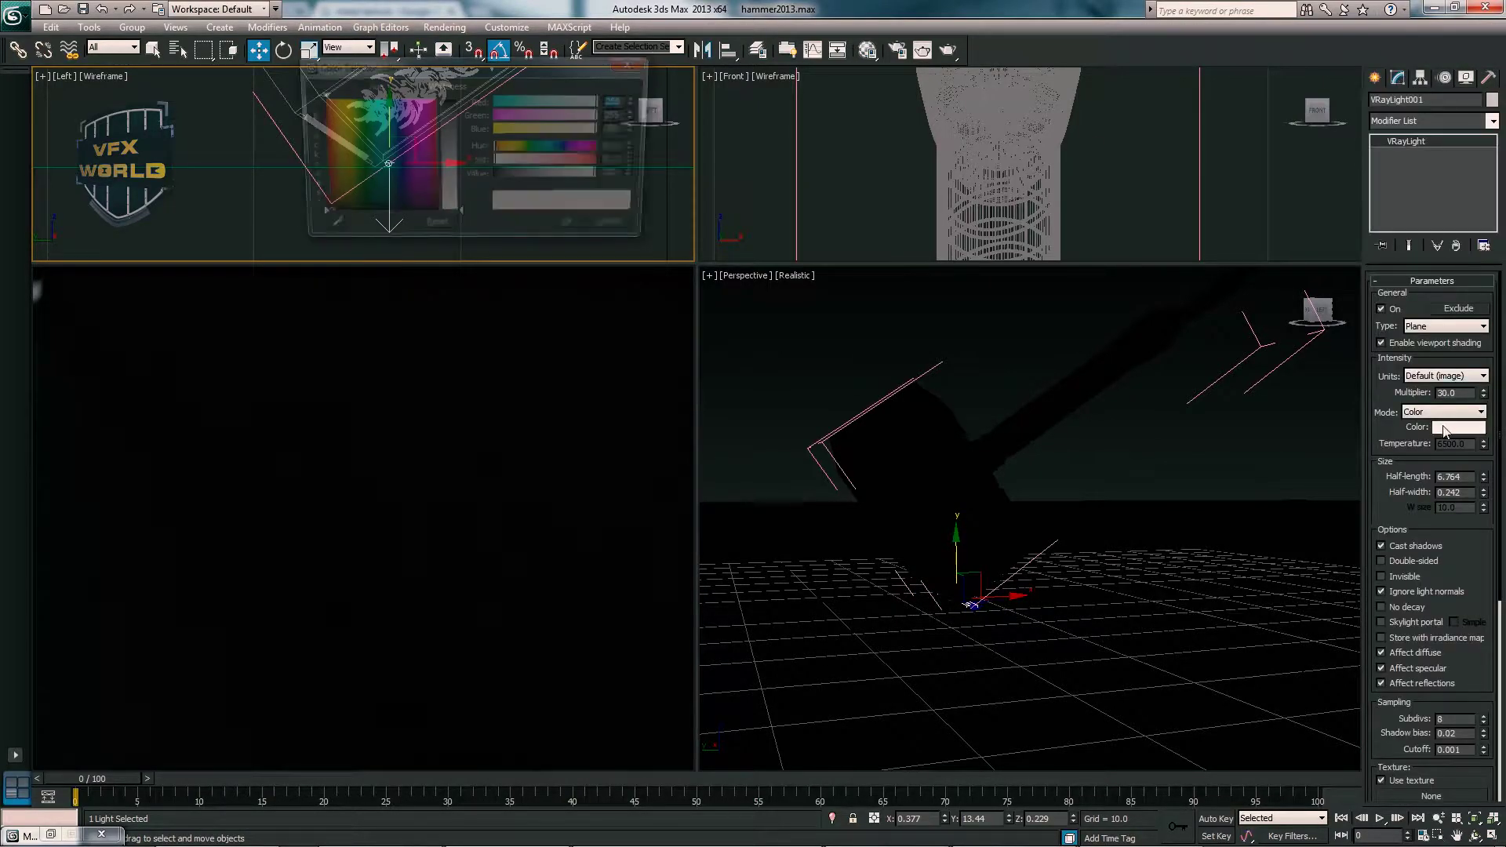
left_click_drag(412, 161, 384, 99)
left_click_drag(452, 148, 453, 177)
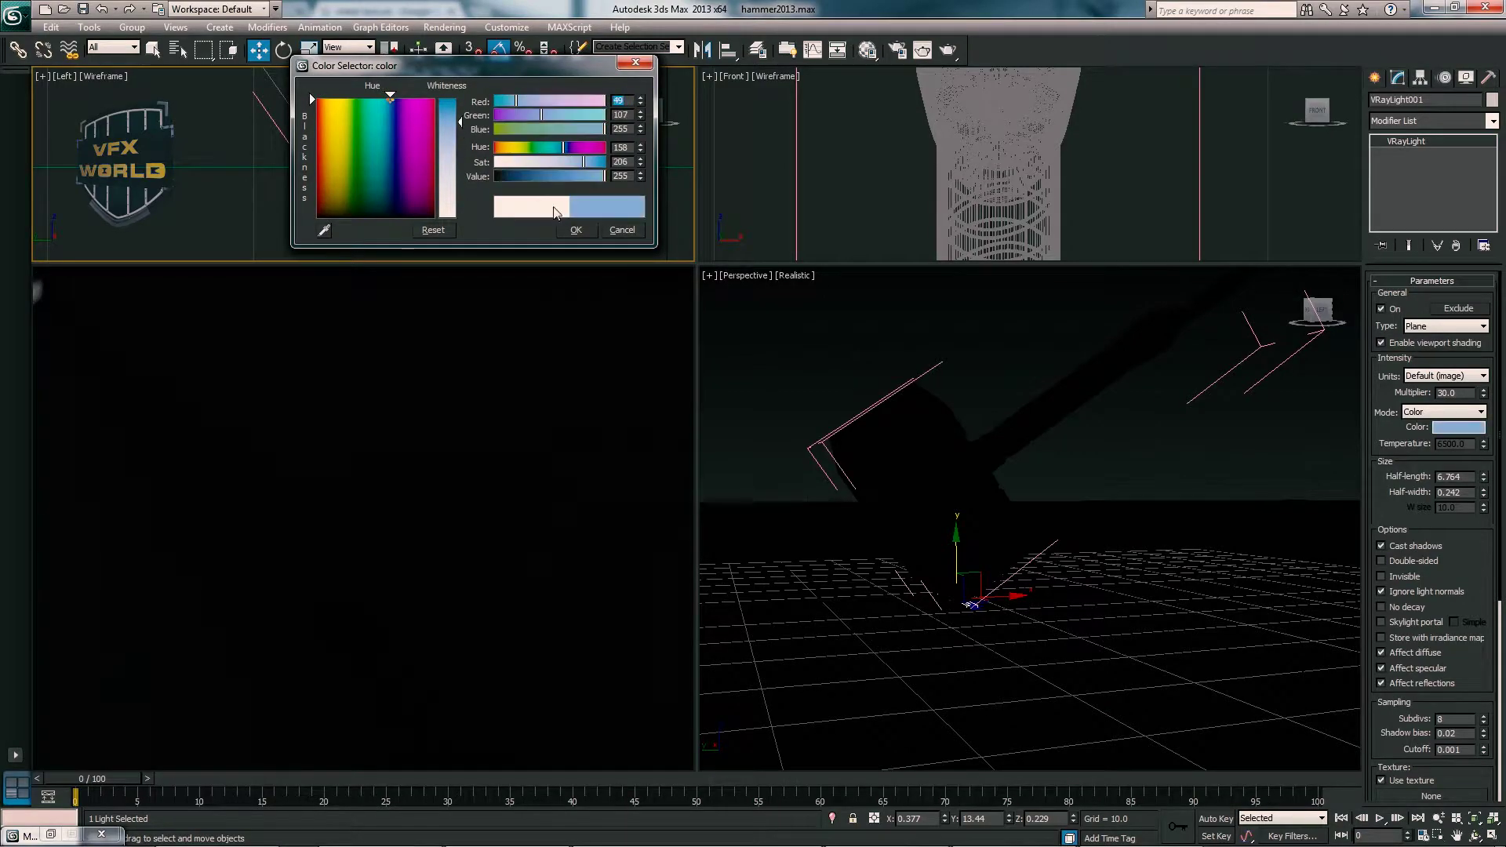
left_click(576, 230)
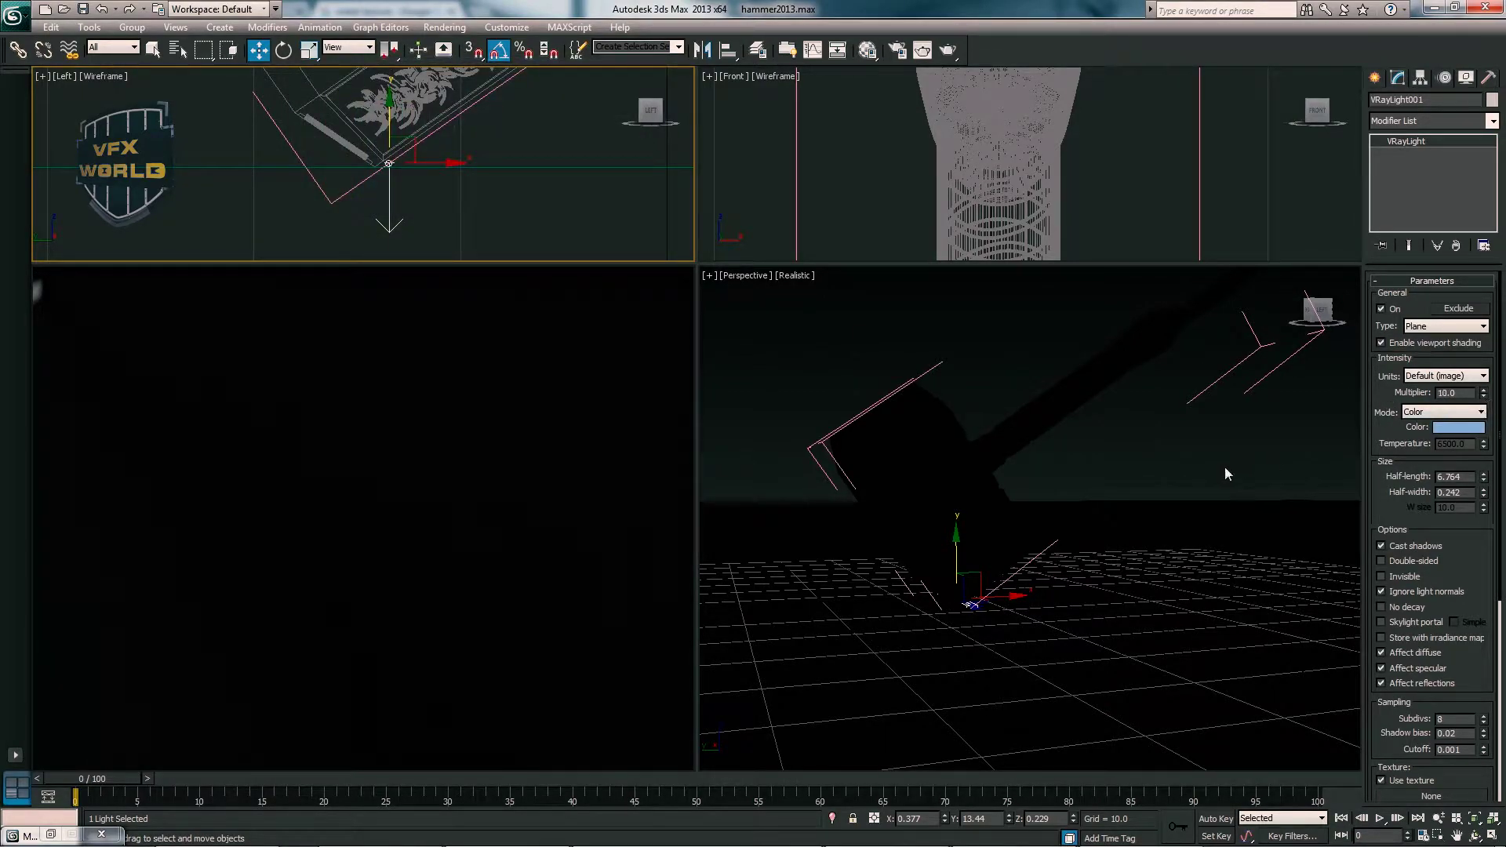
middle_click_drag(1225, 466, 1123, 481, "alt")
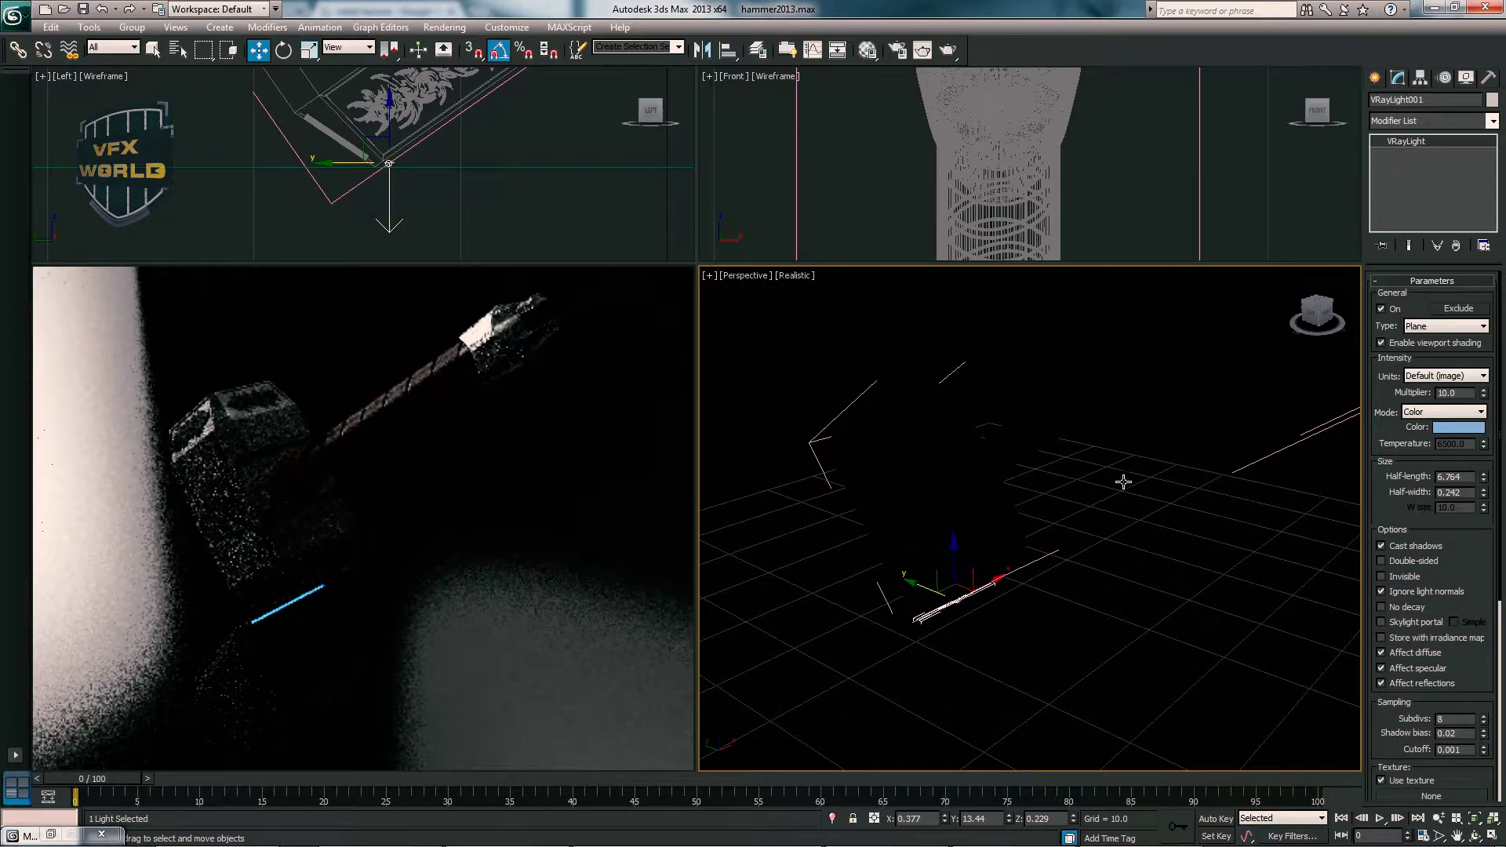
- Make the light invisible to the camera
left_click(1382, 578)
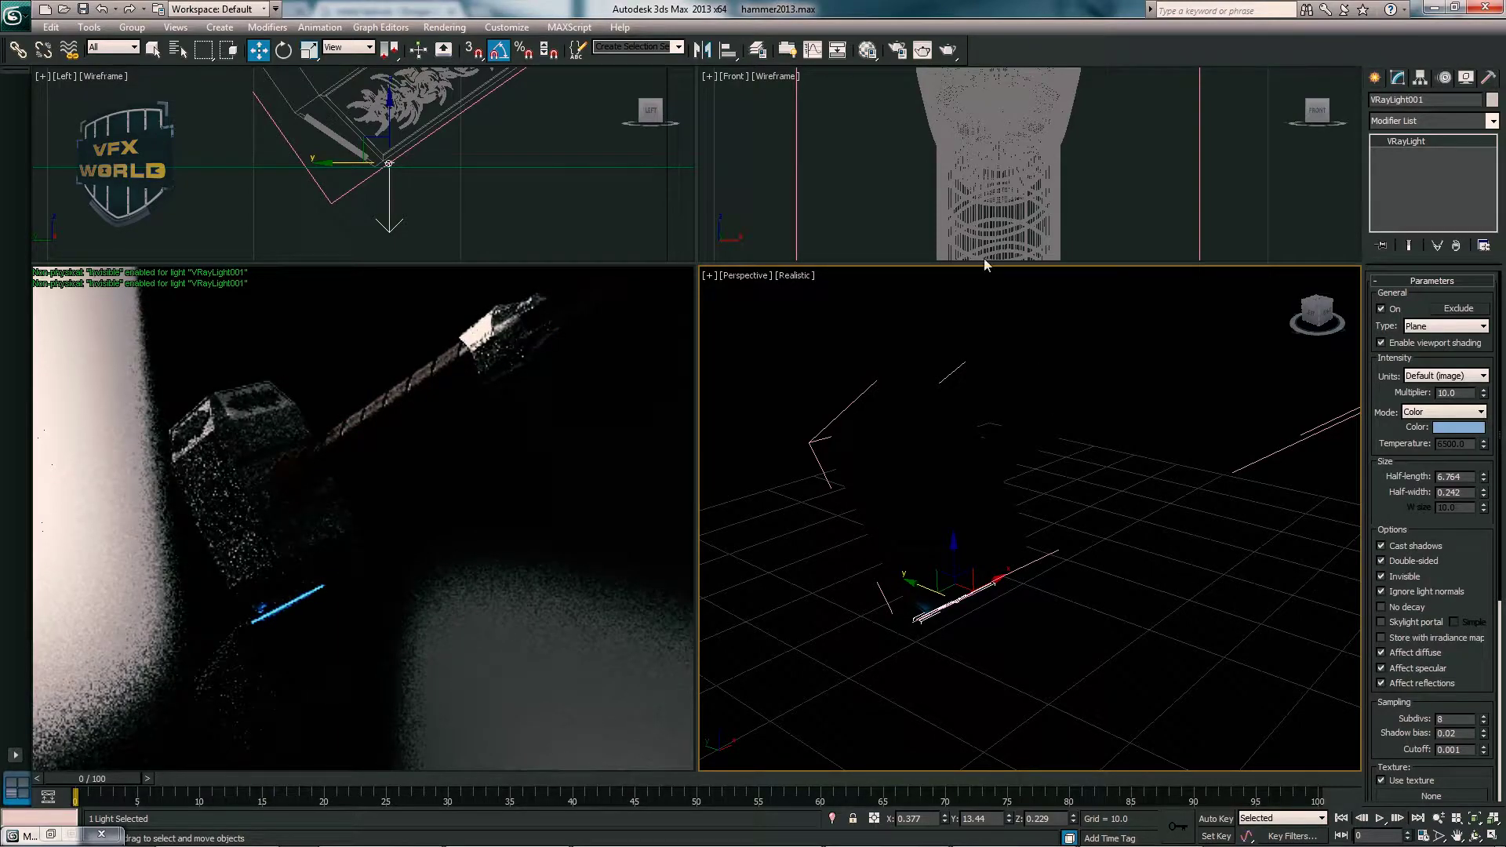
scroll(477, 200, "up", 5)
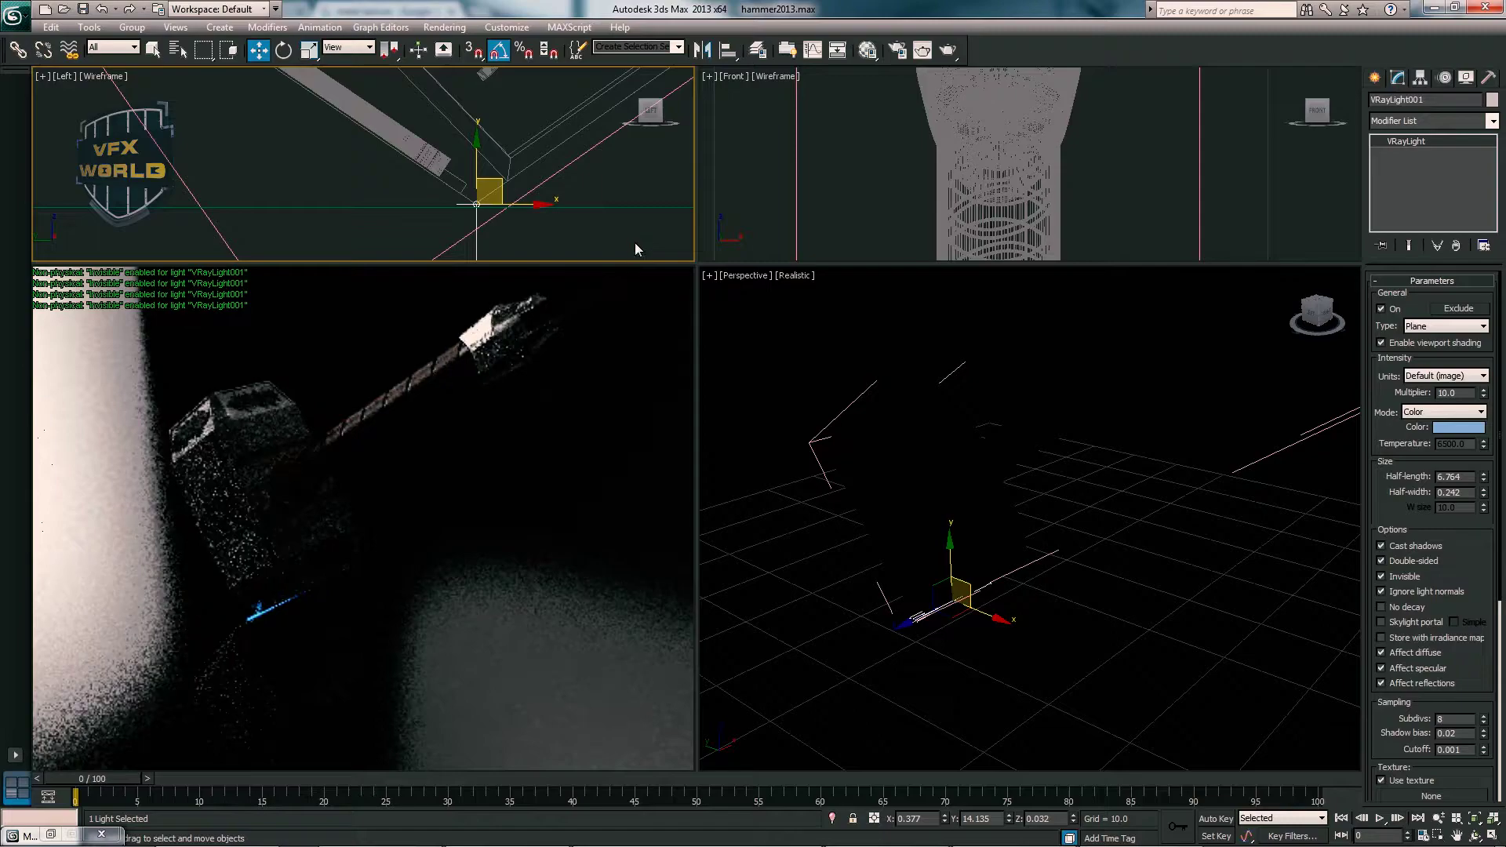
scroll(1004, 165, "down", 3)
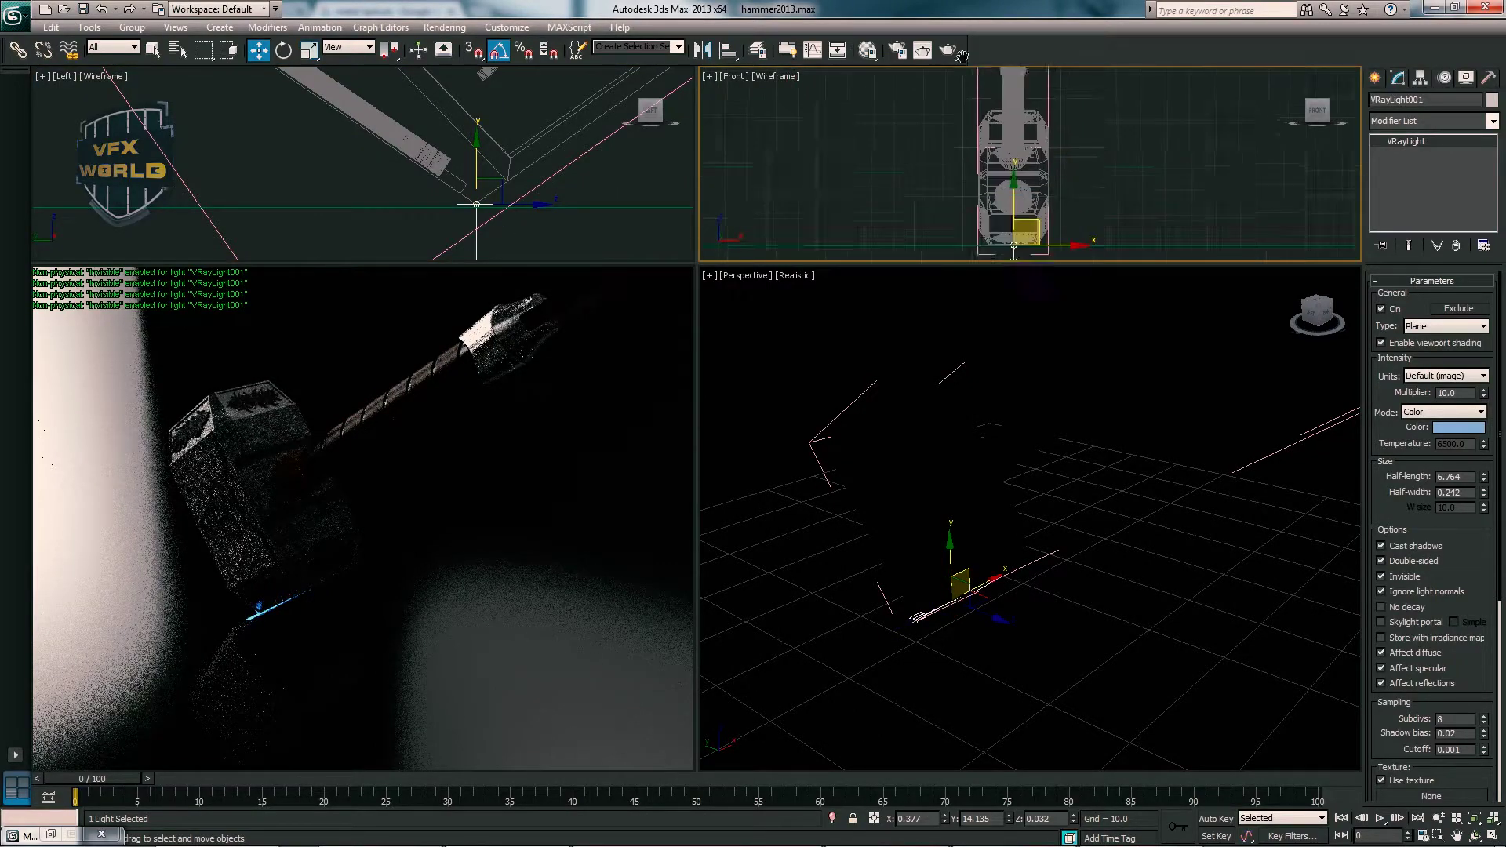
middle_click_drag(973, 157, 1052, 165)
key("r")
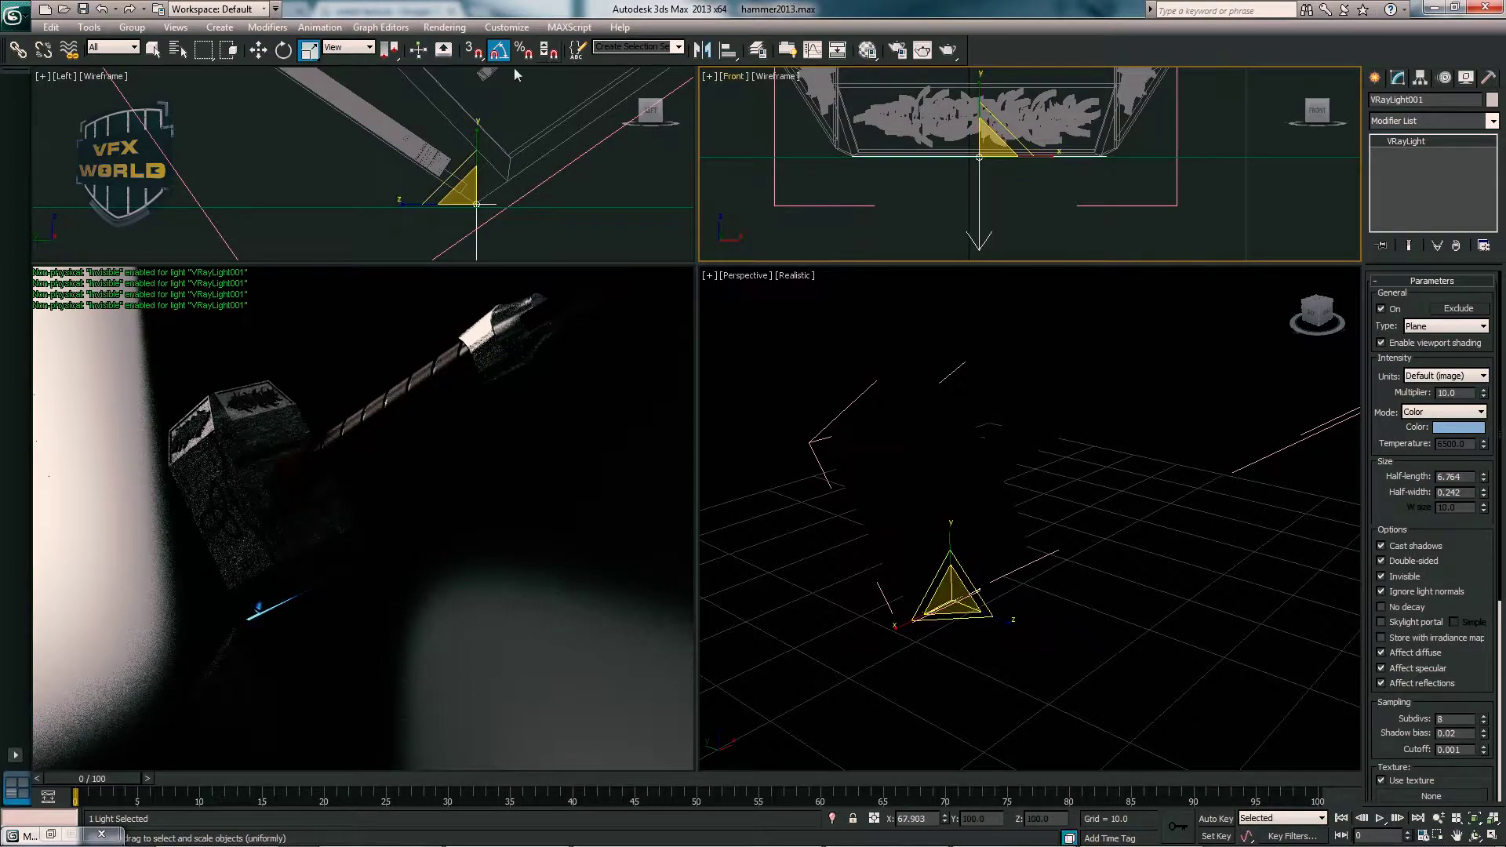
key("w")
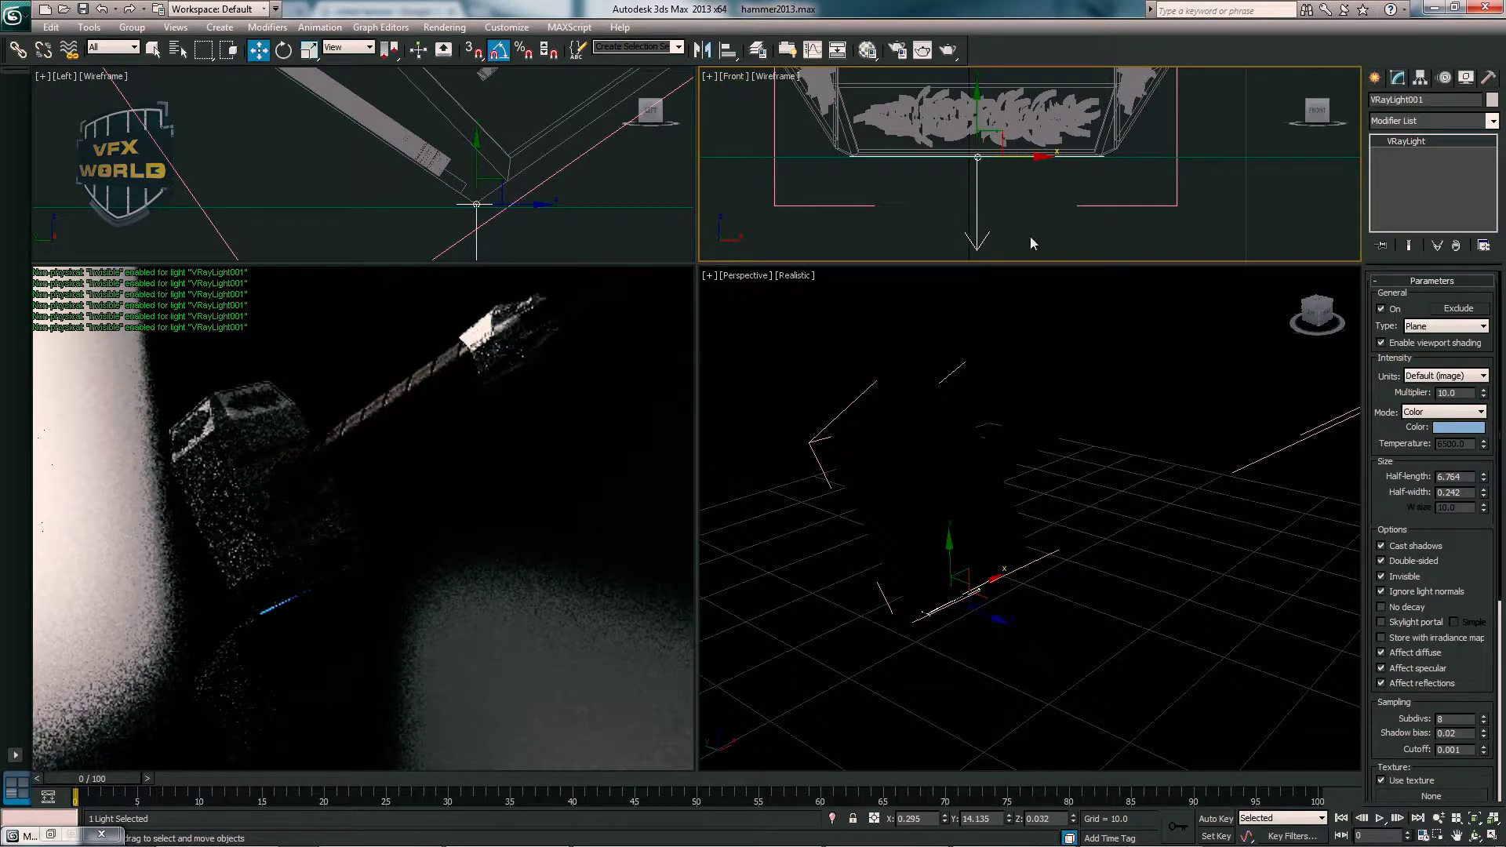
middle_click_drag(919, 442, 931, 450)
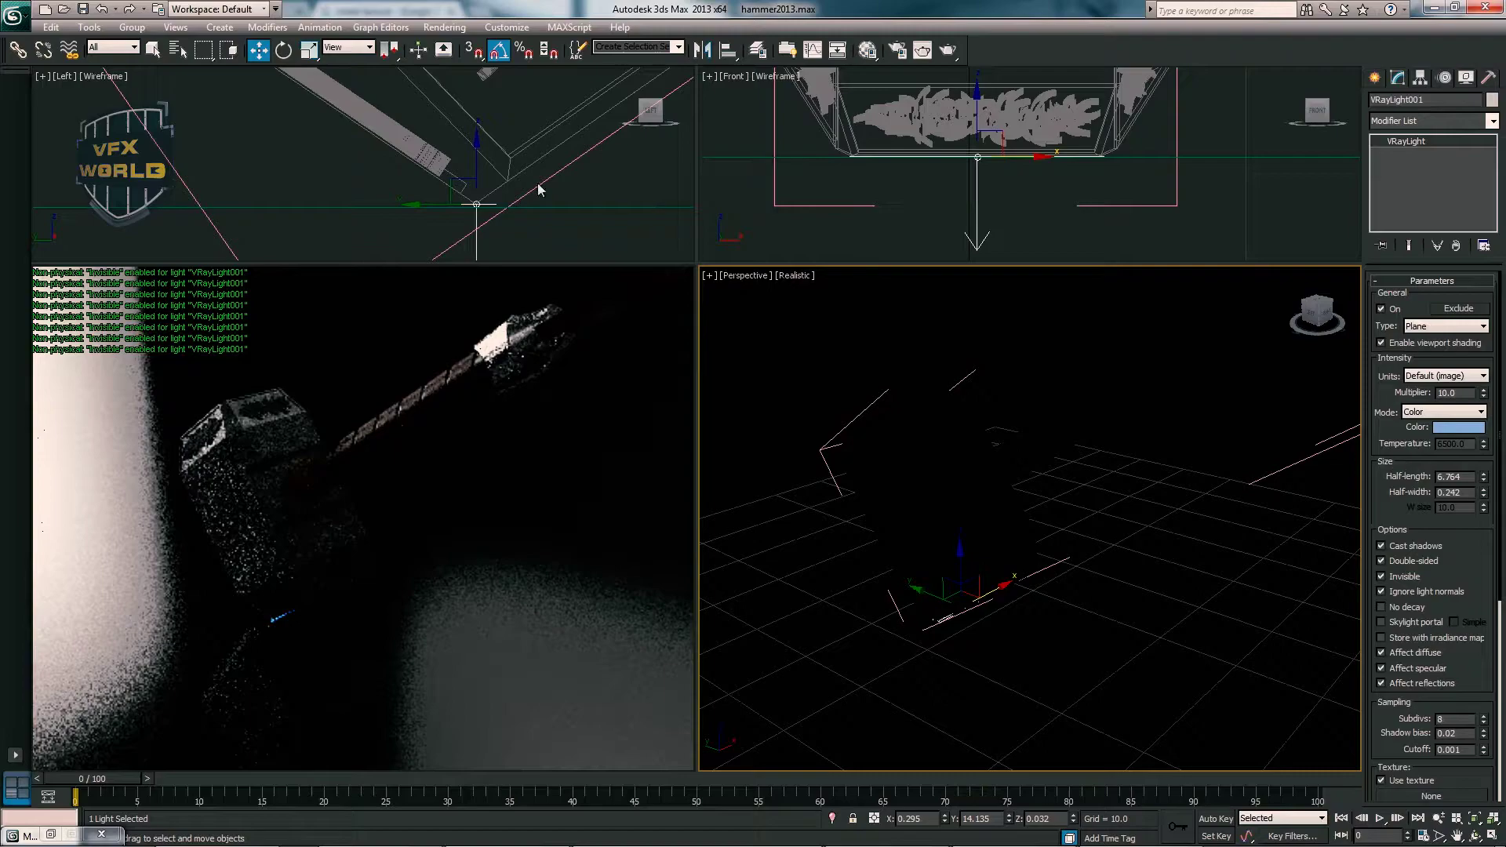
- Stretch the light plane longer in the side view and set its multiplier to 5
left_click(309, 50)
right_click(403, 201)
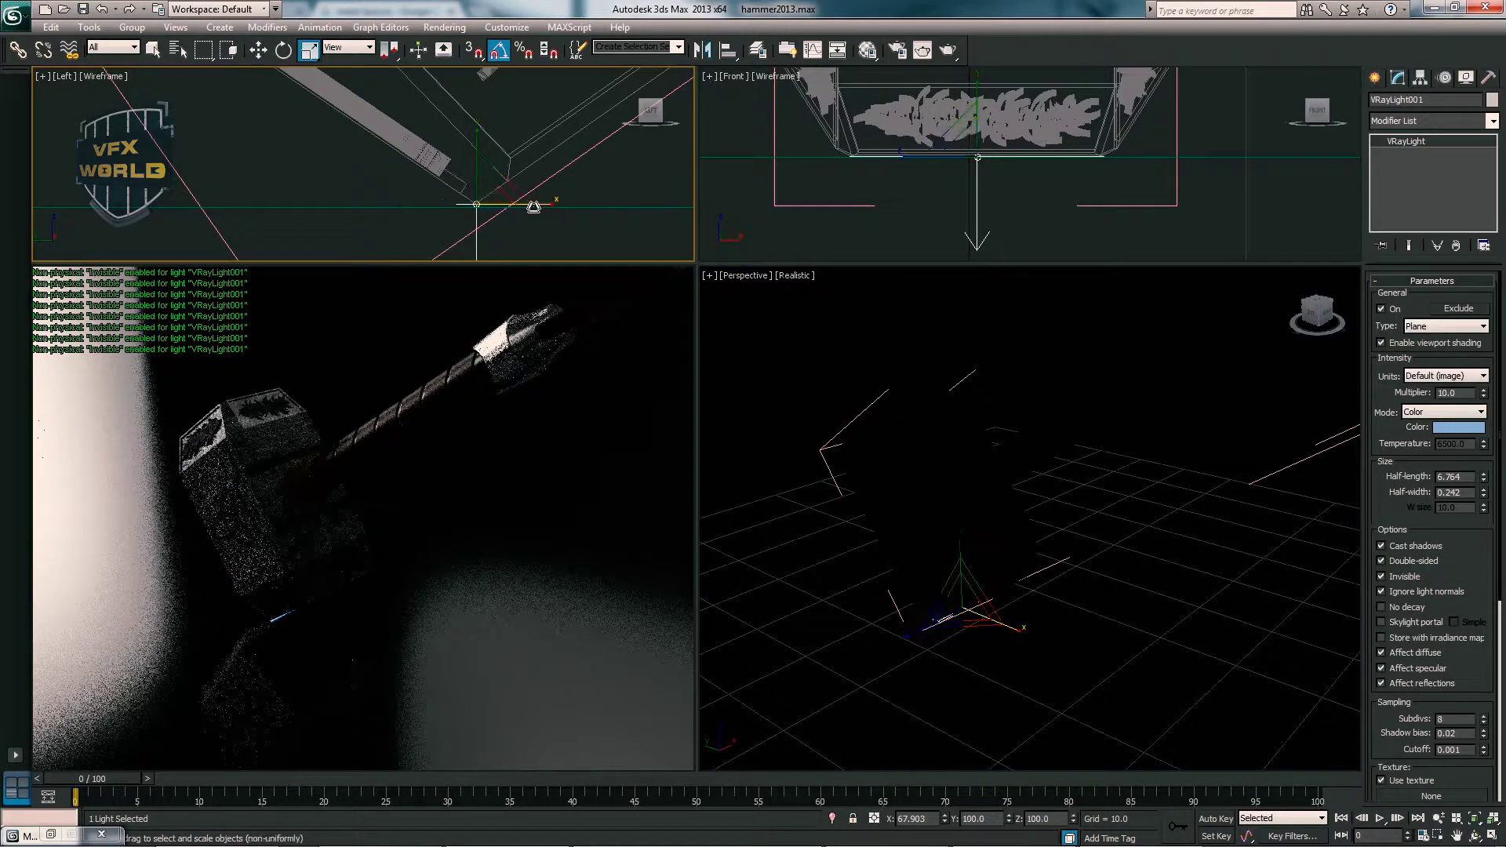
left_click_drag(638, 207, 643, 208)
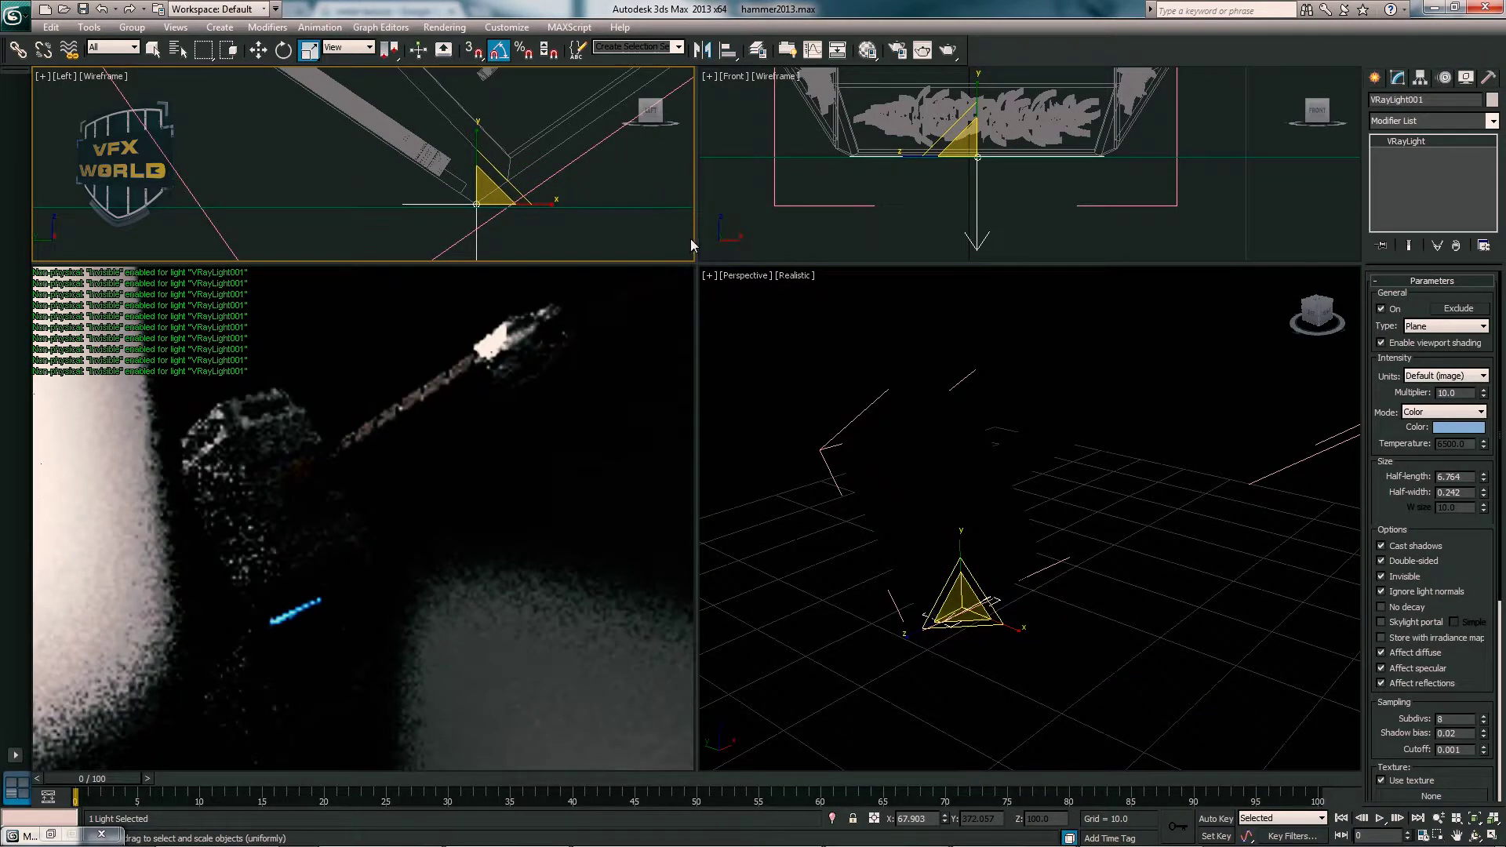
left_click_drag(1485, 398, 1486, 396)
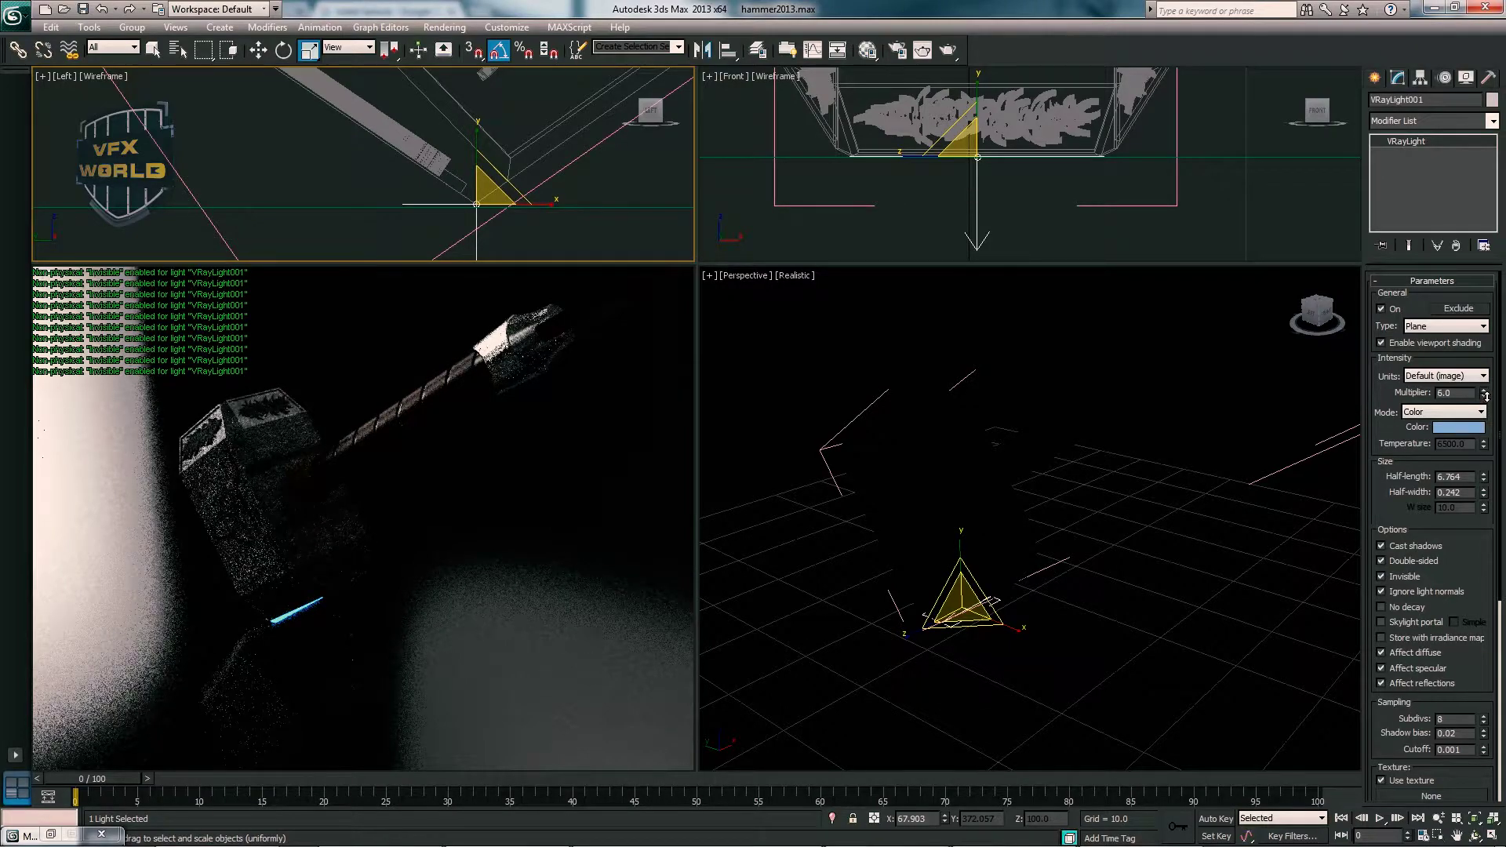
key("w")
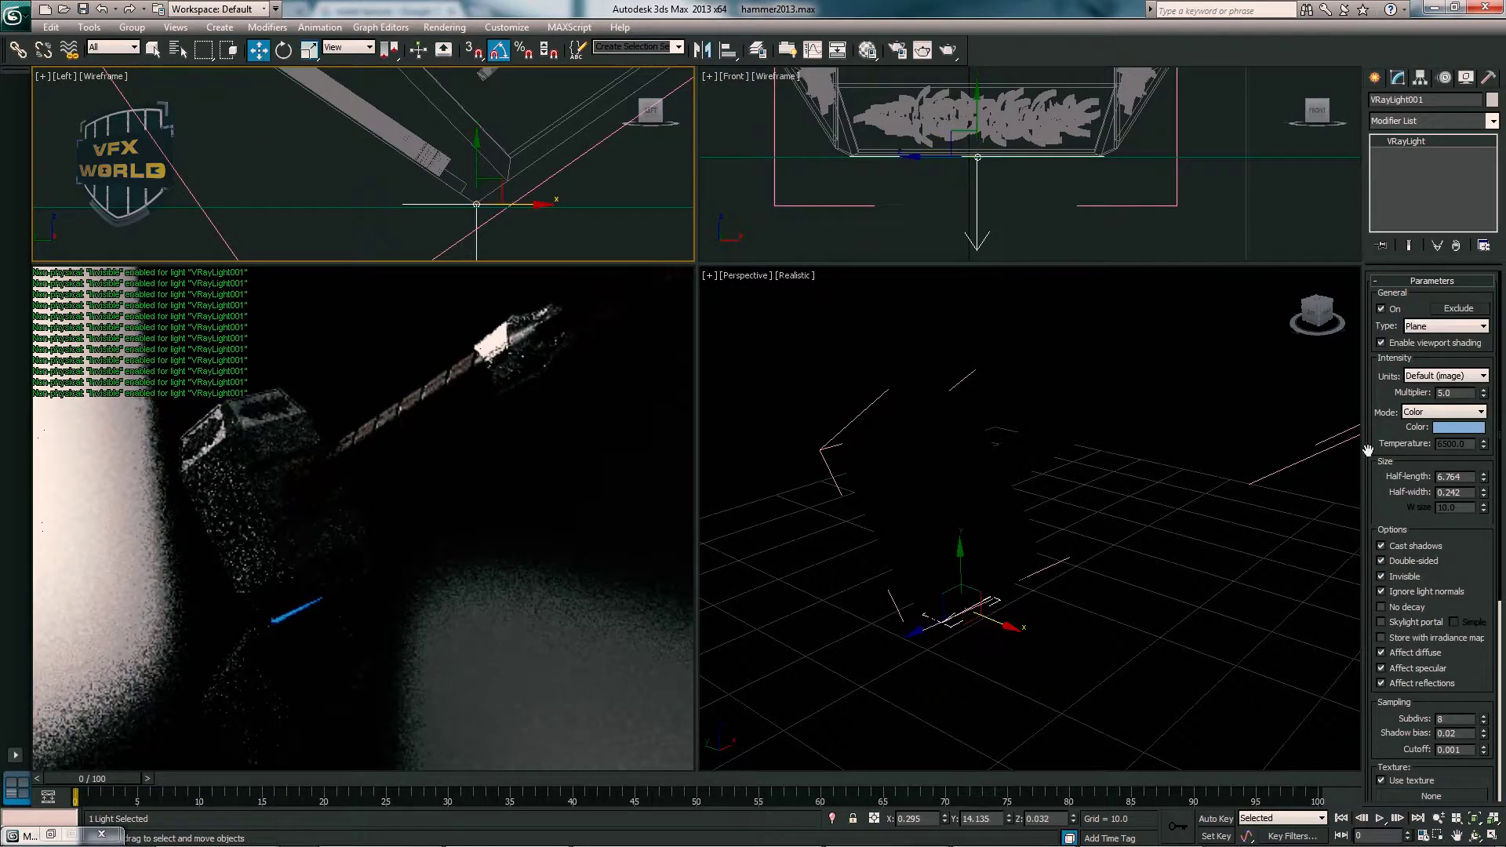
left_click_drag(1393, 429, 1388, 340)
scroll(1480, 590, "down", 1)
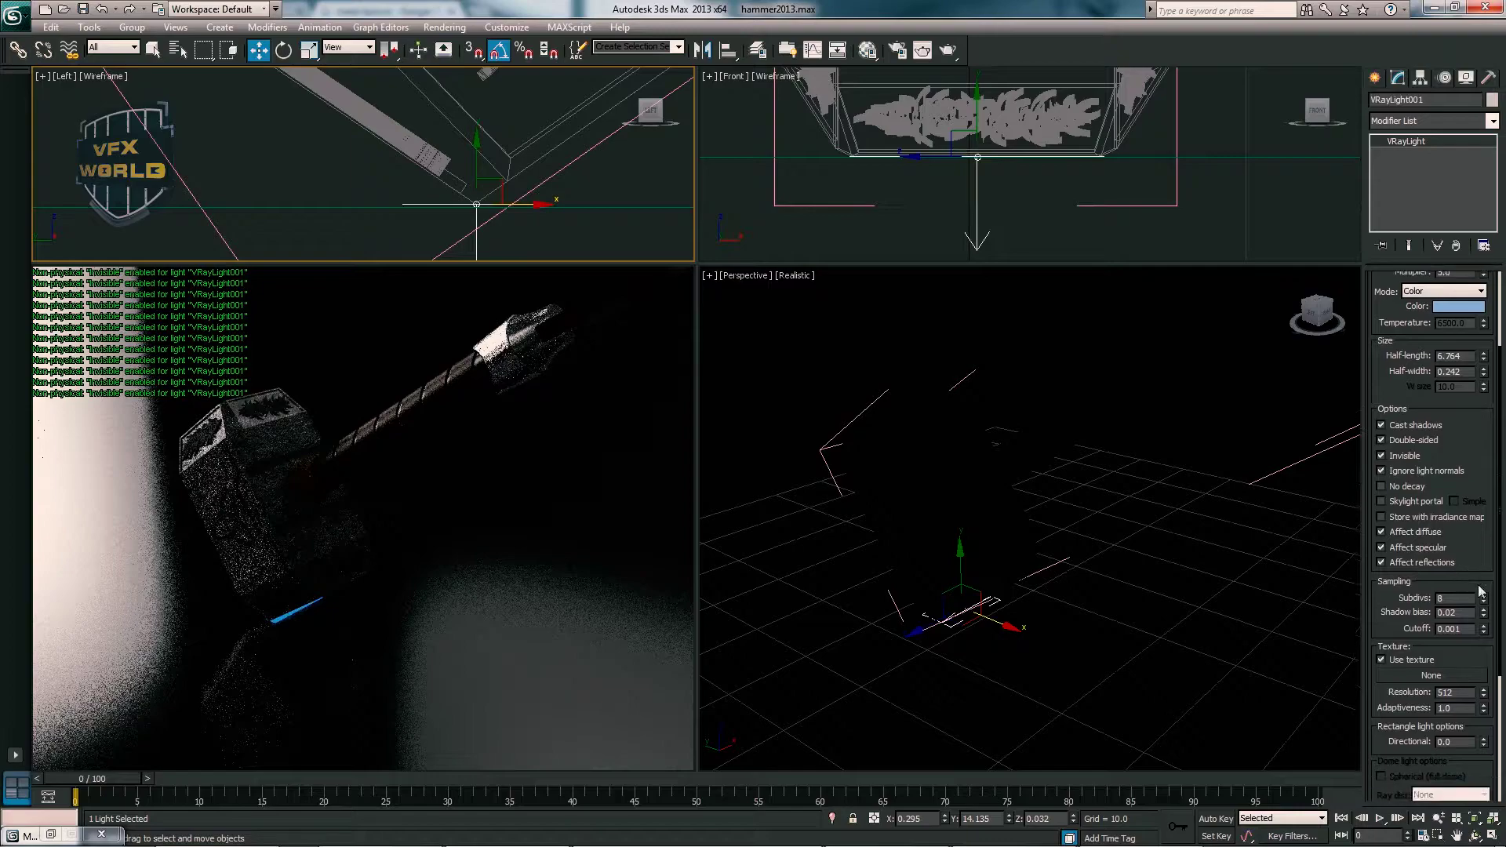
- With the ground plane selected, maximize Perspective with edged faces and start a V-Ray render
left_click(1051, 508)
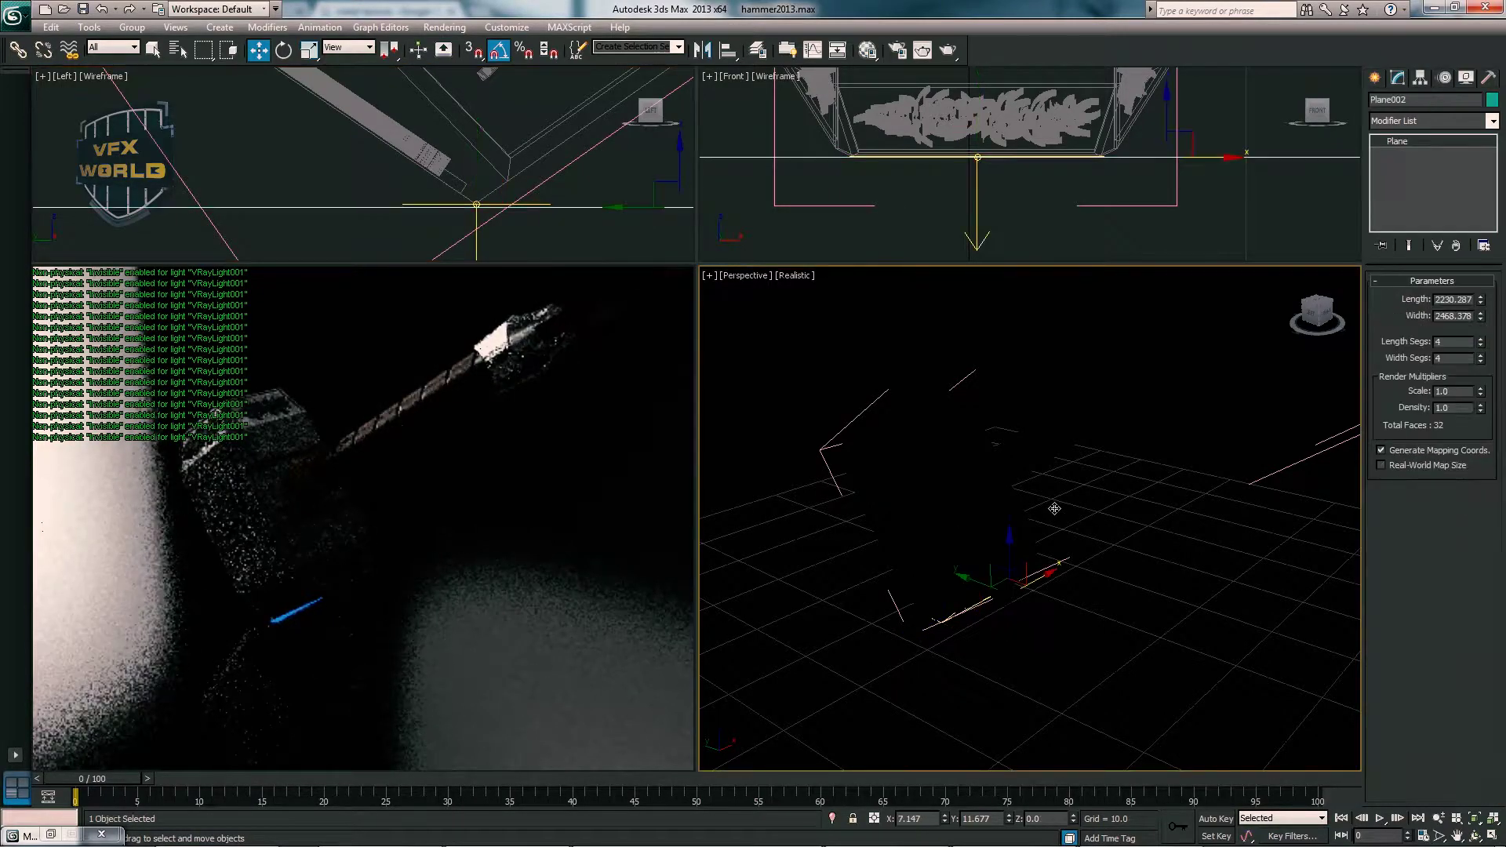
key("alt+w")
middle_click_drag(900, 326, 863, 431)
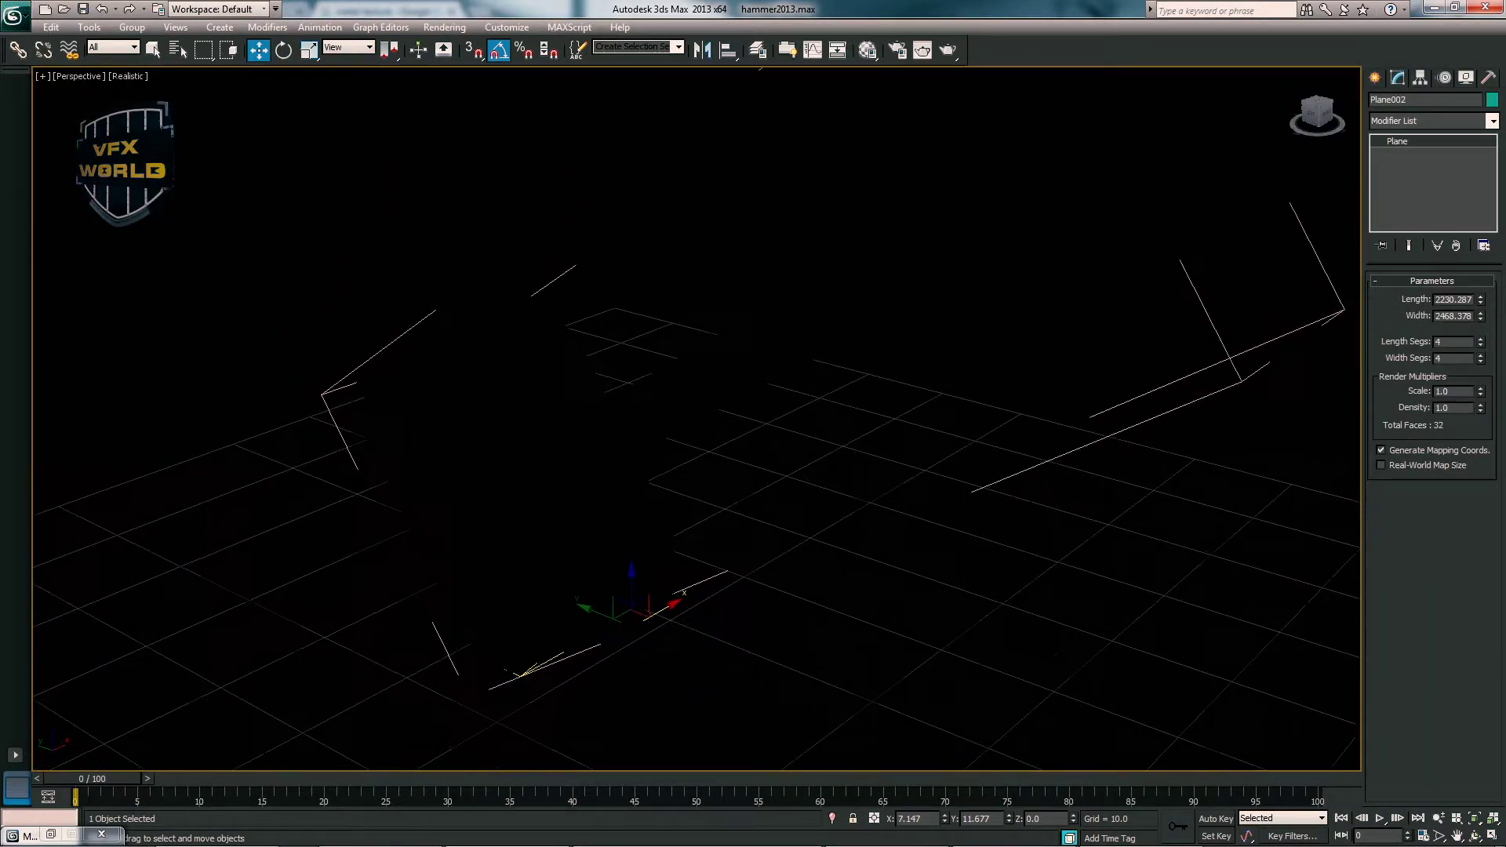
key("F4")
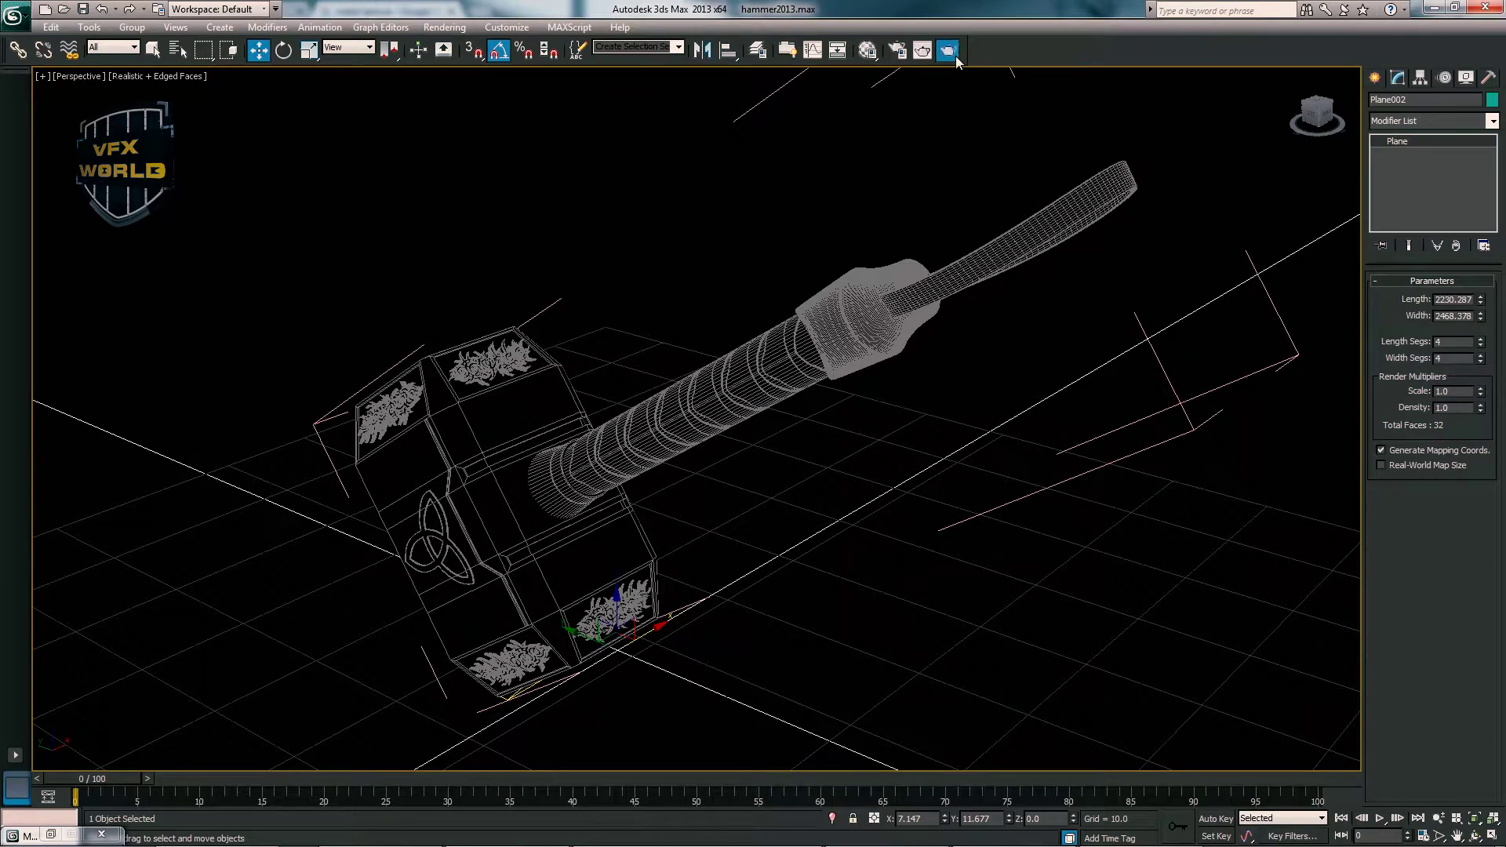
left_click(950, 51)
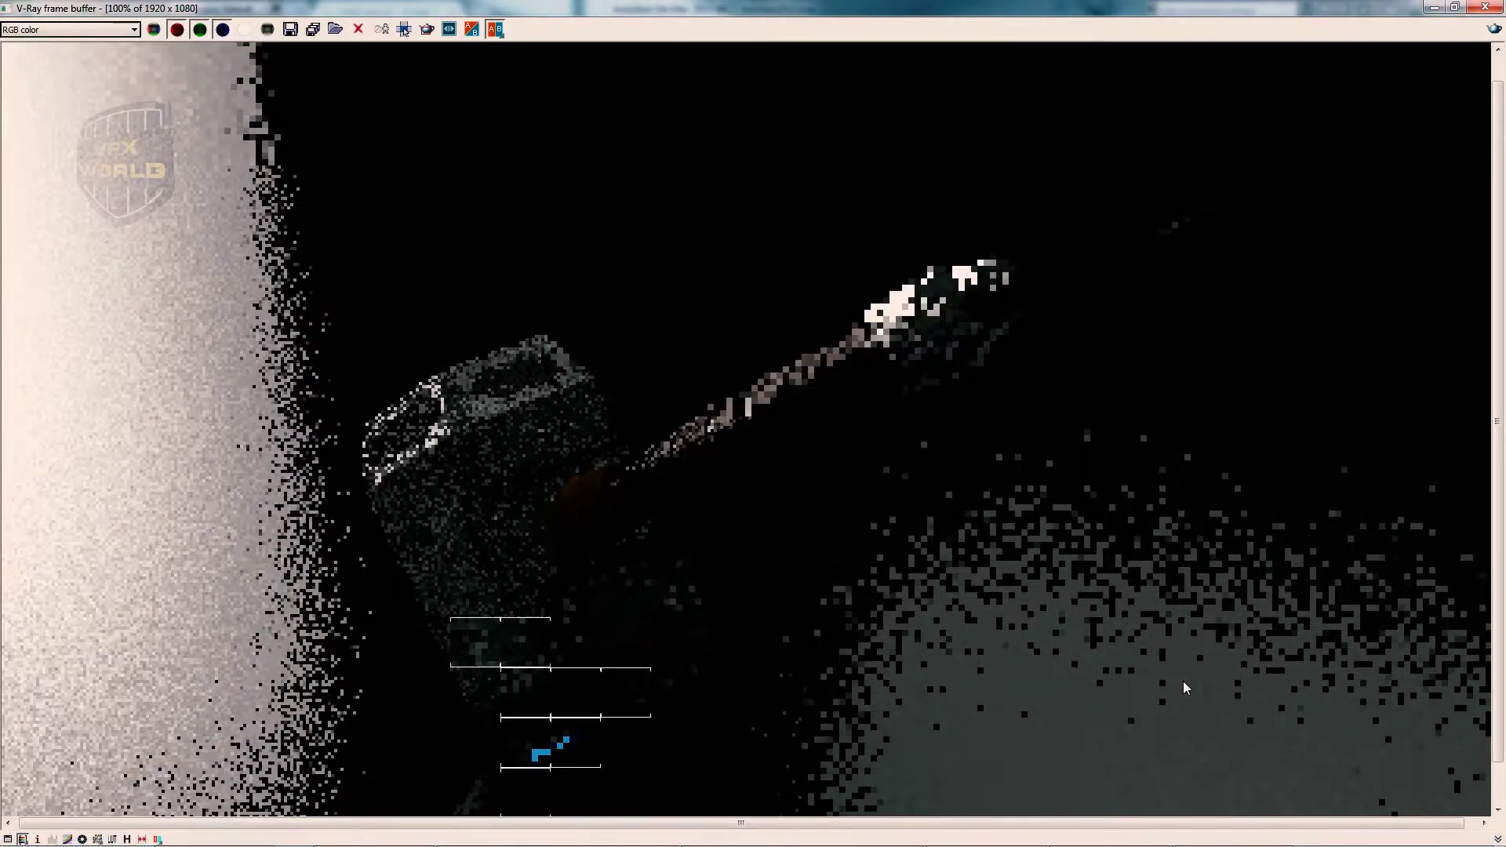
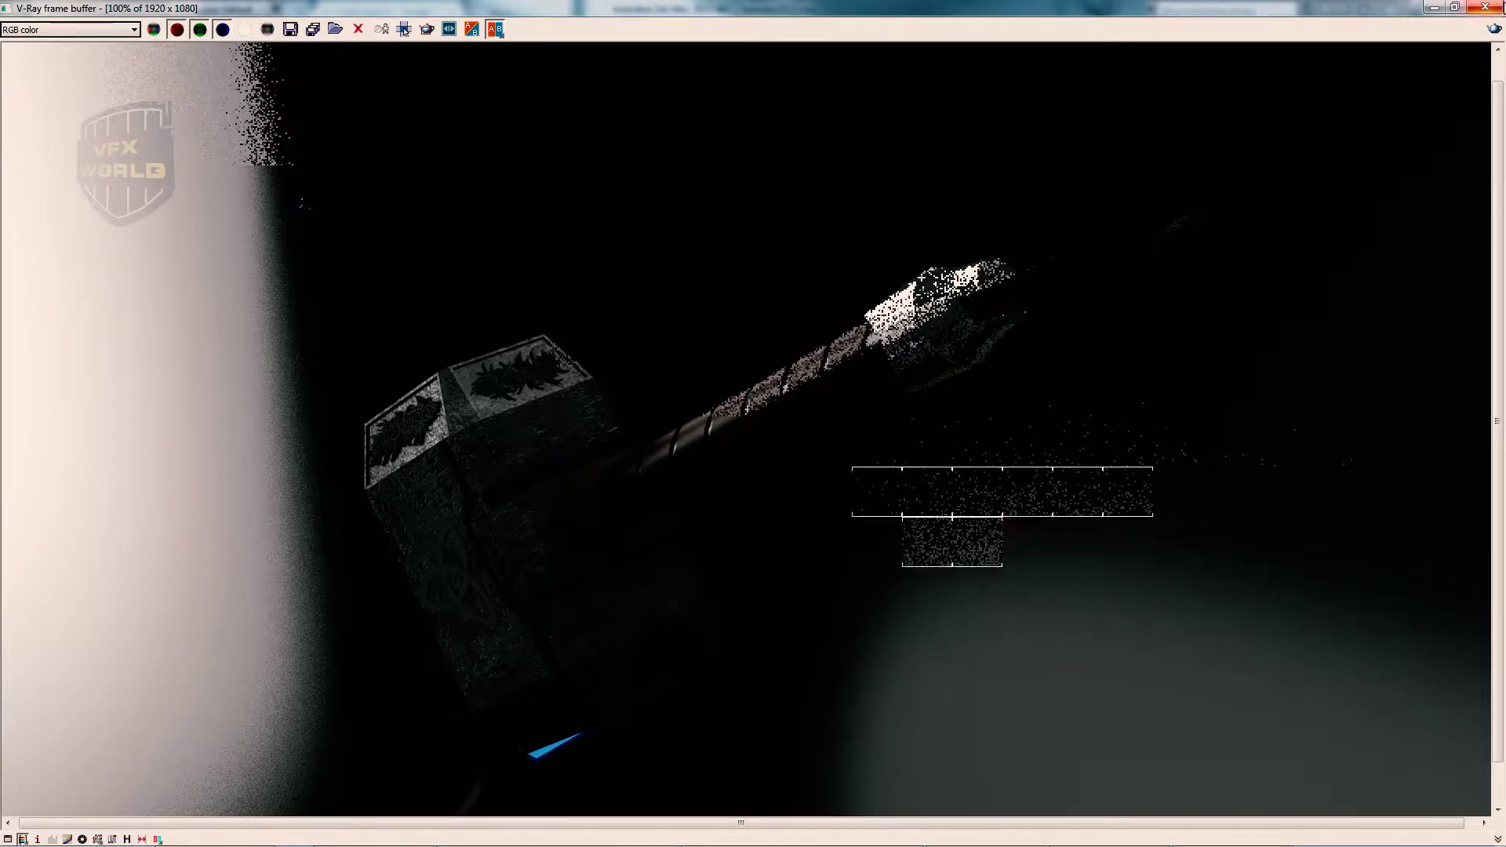
- Close the V-Ray frame buffer and tilt VRayLight001 by -15 degrees under the hammer head
left_click(1485, 7)
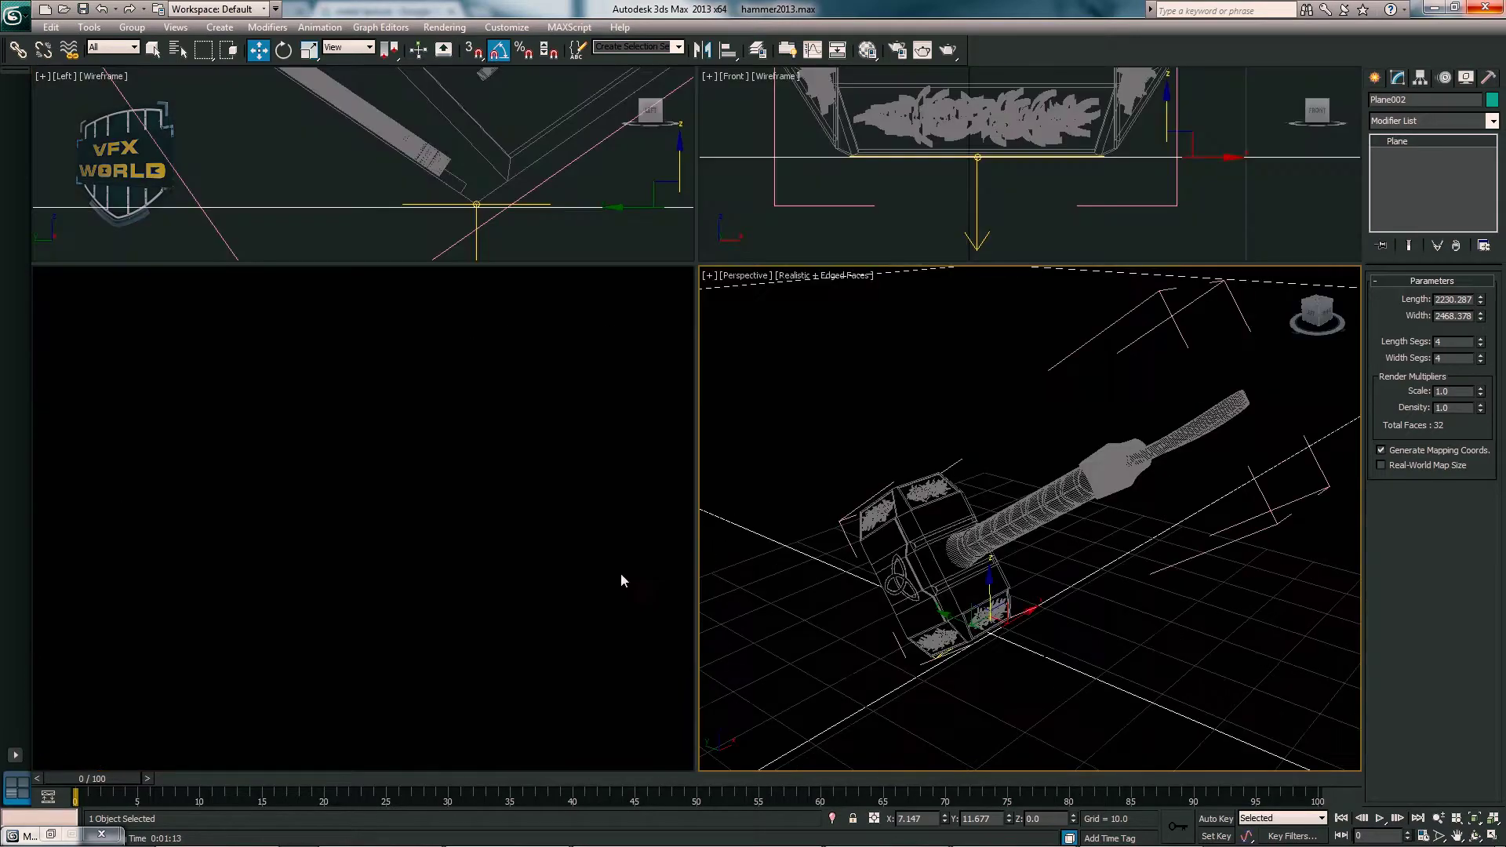
scroll(1098, 221, "down", 2)
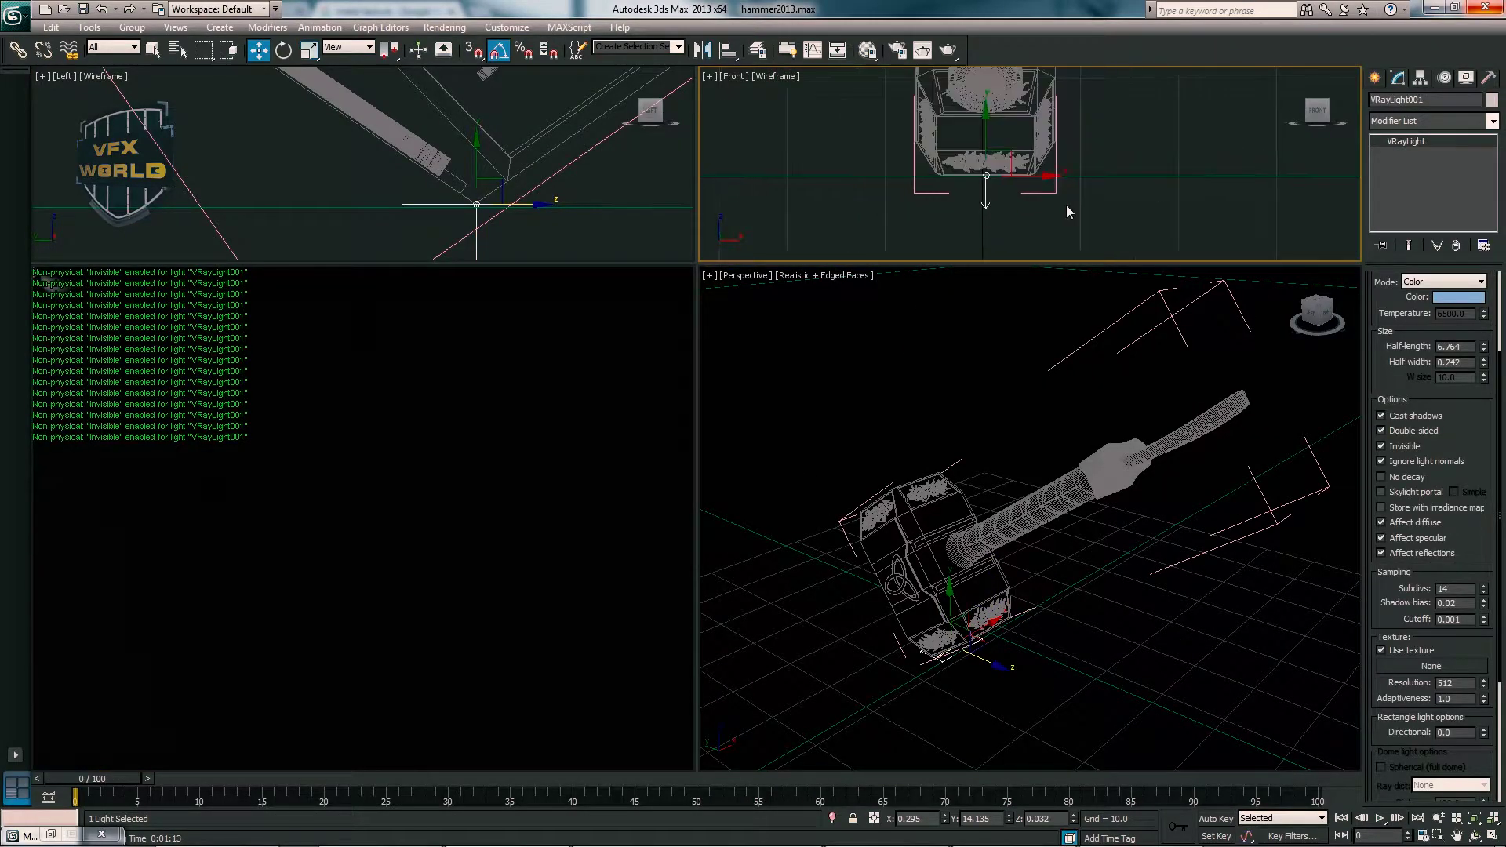
mouse_move(1465, 537)
left_mouse_down()
mouse_move(1442, 492)
mouse_move(1416, 643)
left_mouse_up()
scroll(921, 227, "up", 2)
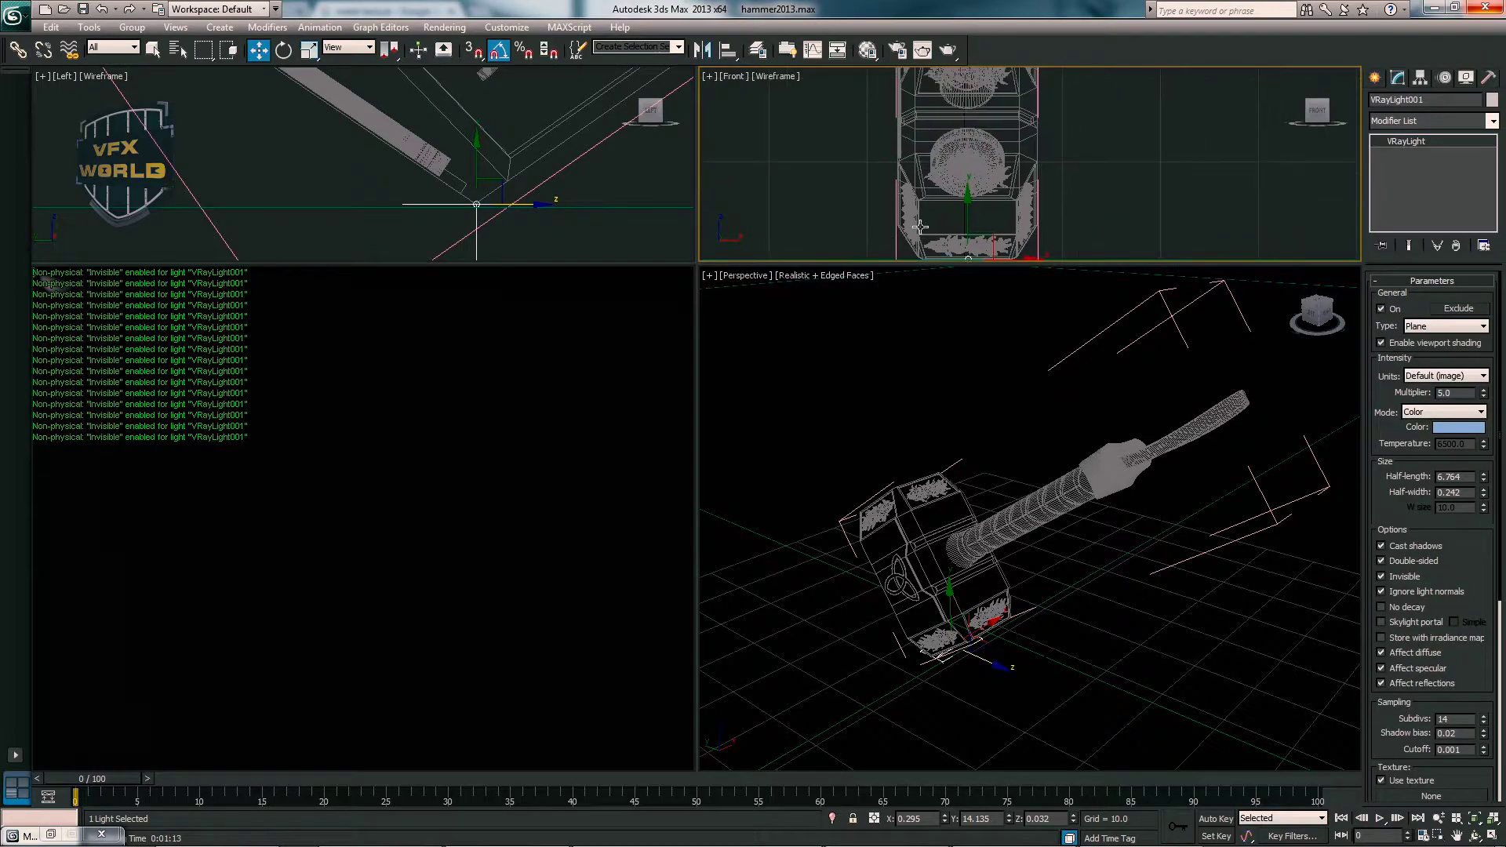
middle_click_drag(321, 150, 392, 157)
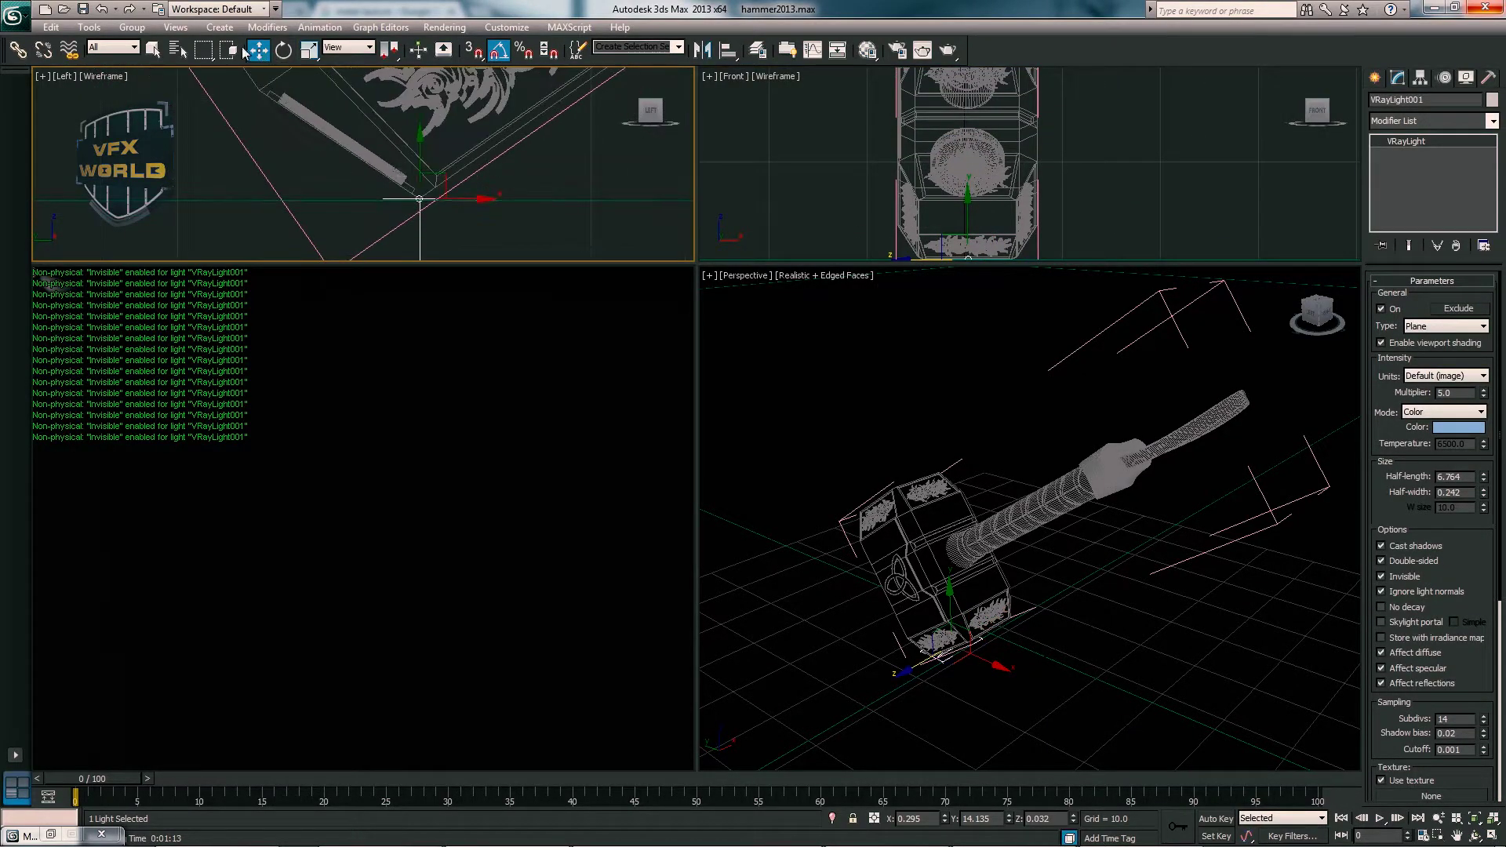
key("e")
mouse_move(463, 157)
left_mouse_down()
mouse_move(556, 185)
mouse_move(590, 157)
left_mouse_up()
- Move VRayLight001 beside the hammer head, deselect it, and show the V-Ray light types
key("w")
left_click(283, 50)
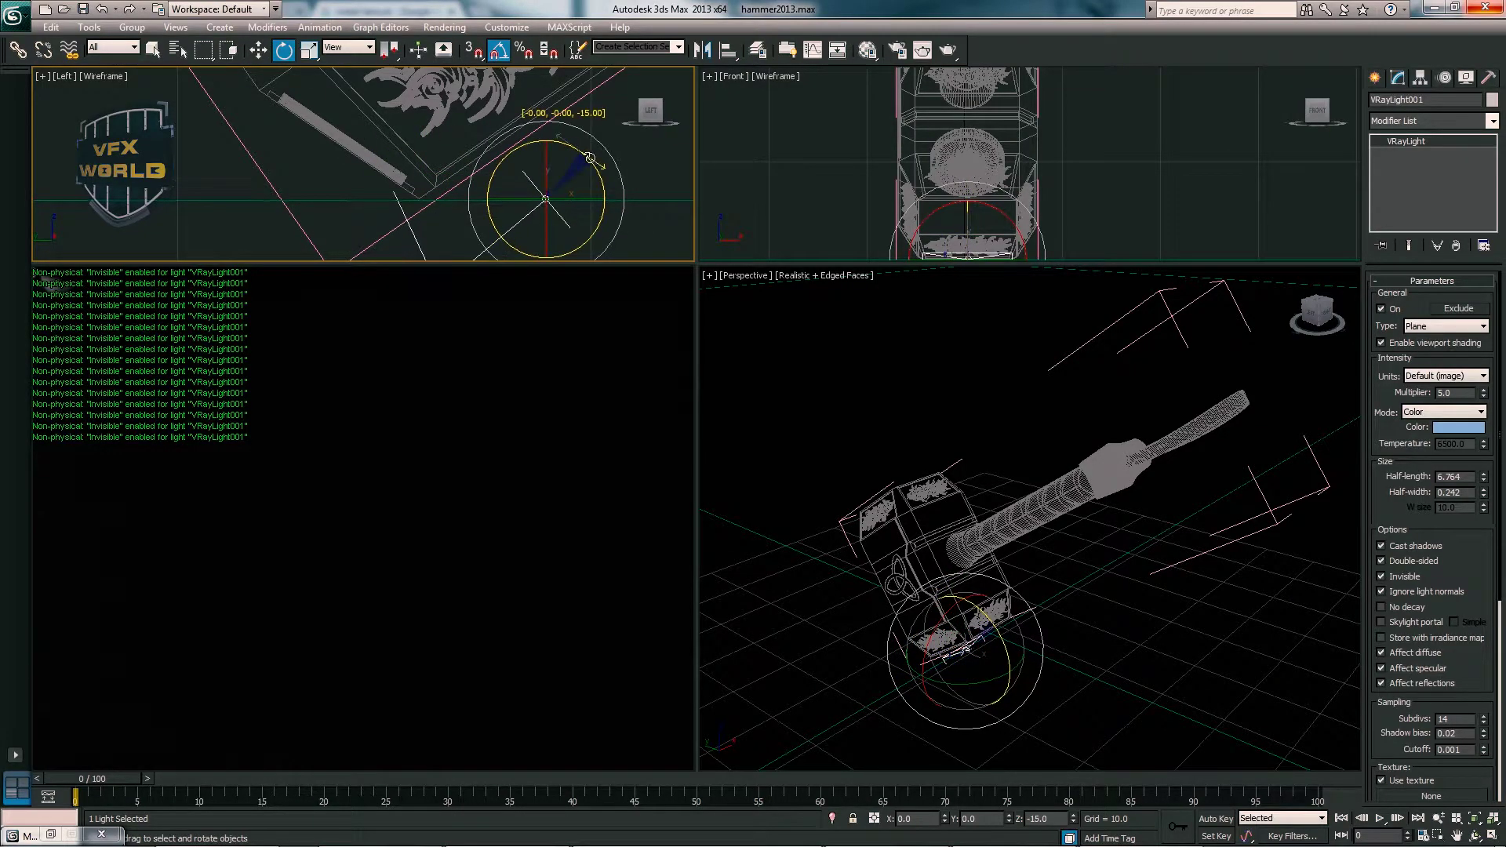
key("w")
middle_click_drag(549, 172, 439, 181)
left_click_drag(443, 153, 478, 120)
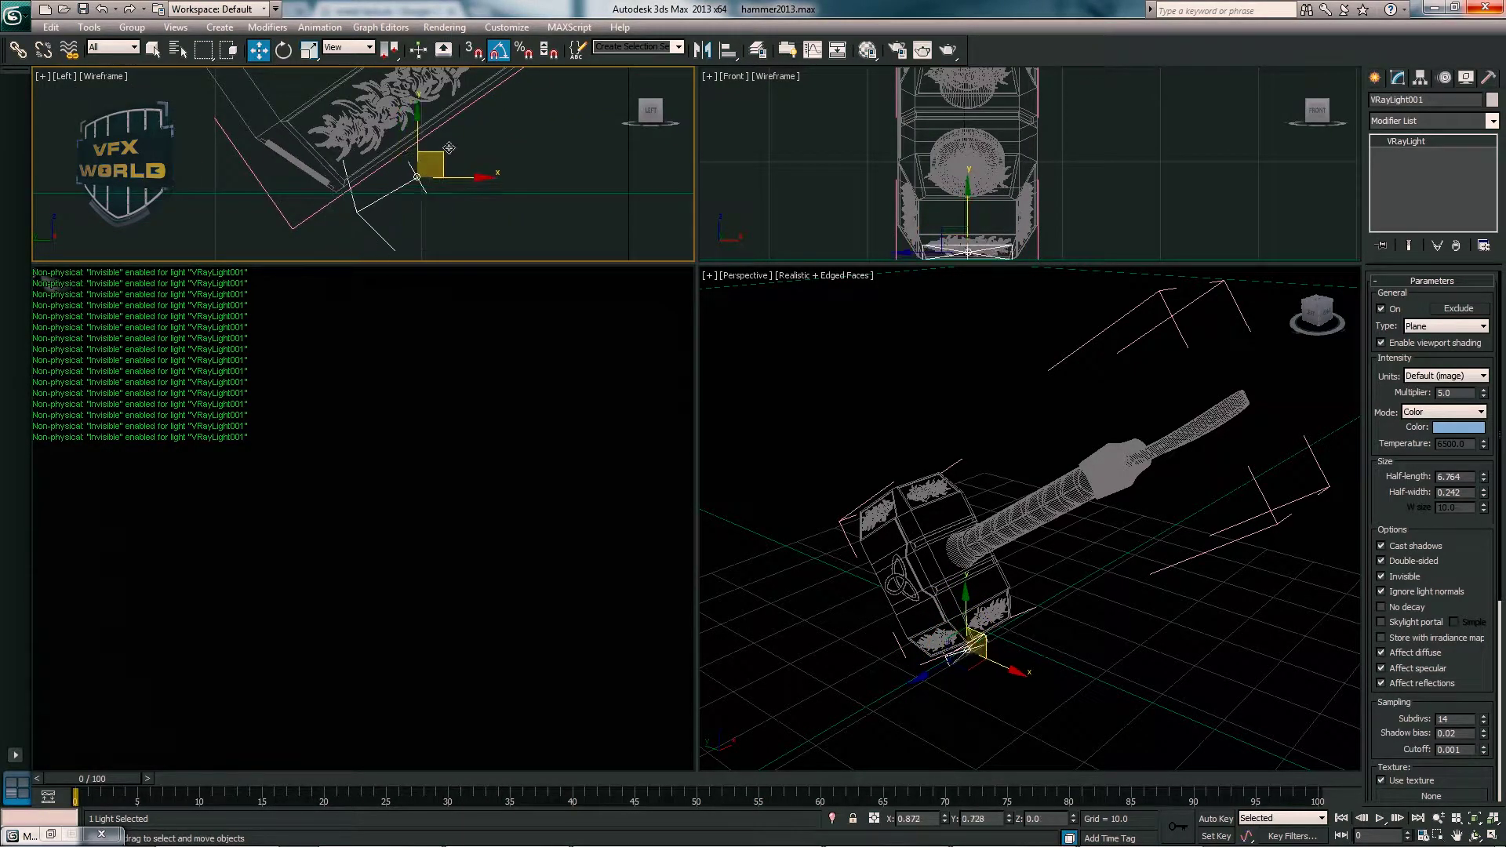
key("e")
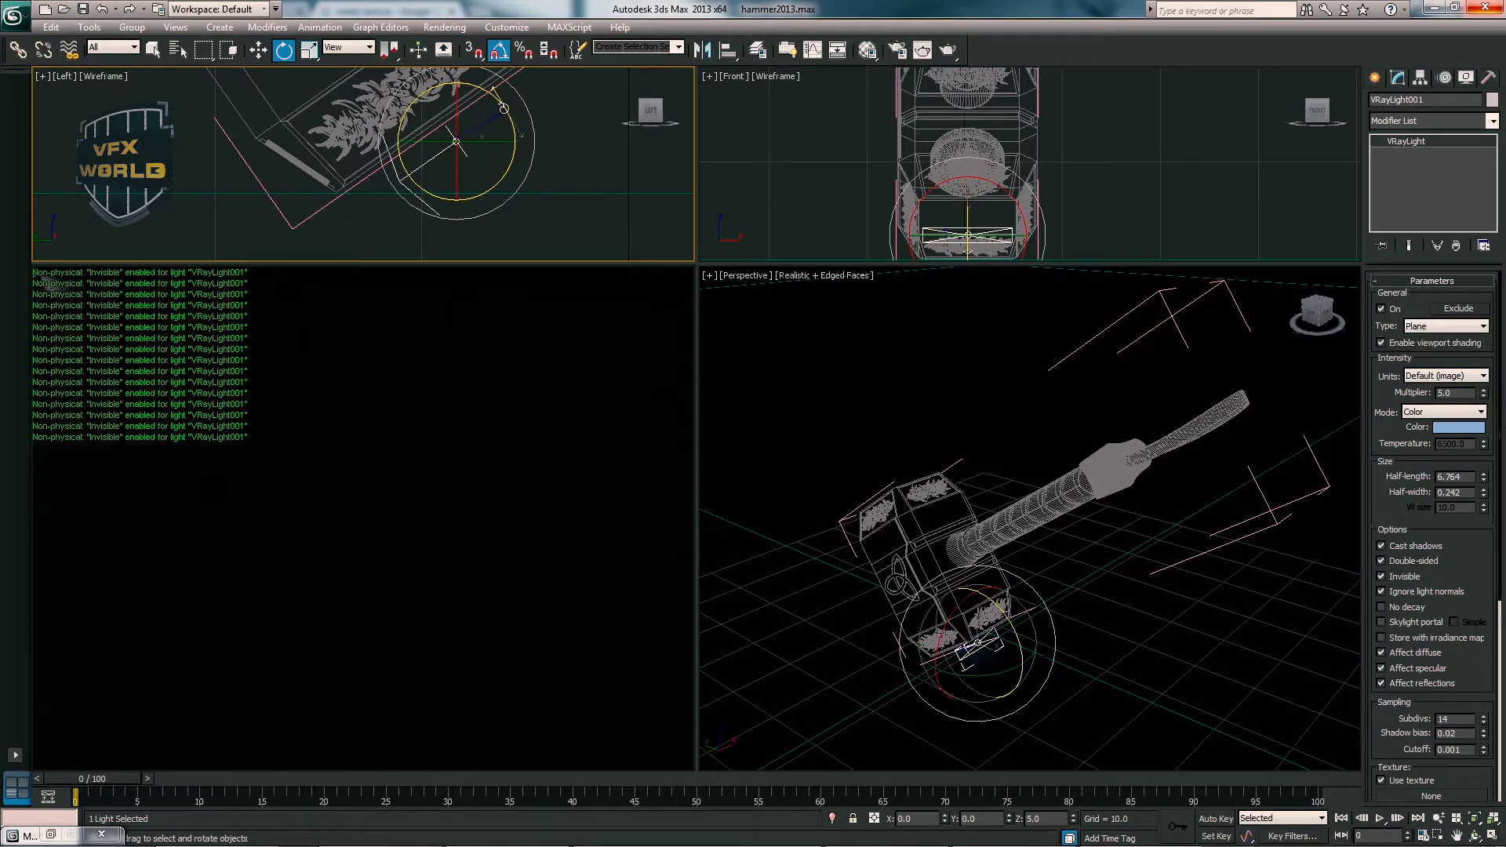
right_click(1004, 498)
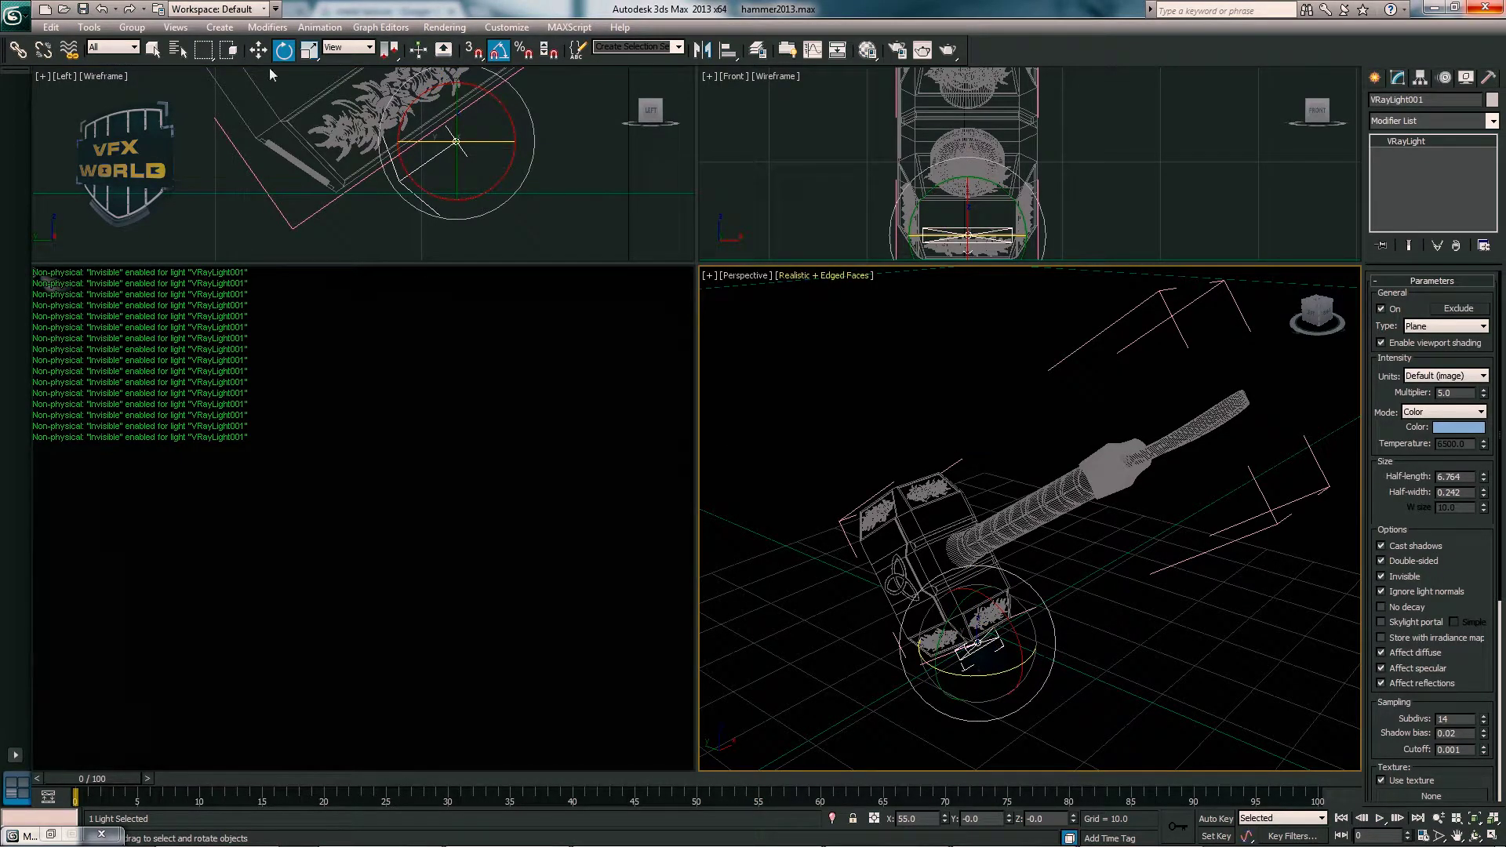
key("w")
scroll(908, 616, "up", 3)
scroll(908, 616, "up", 2)
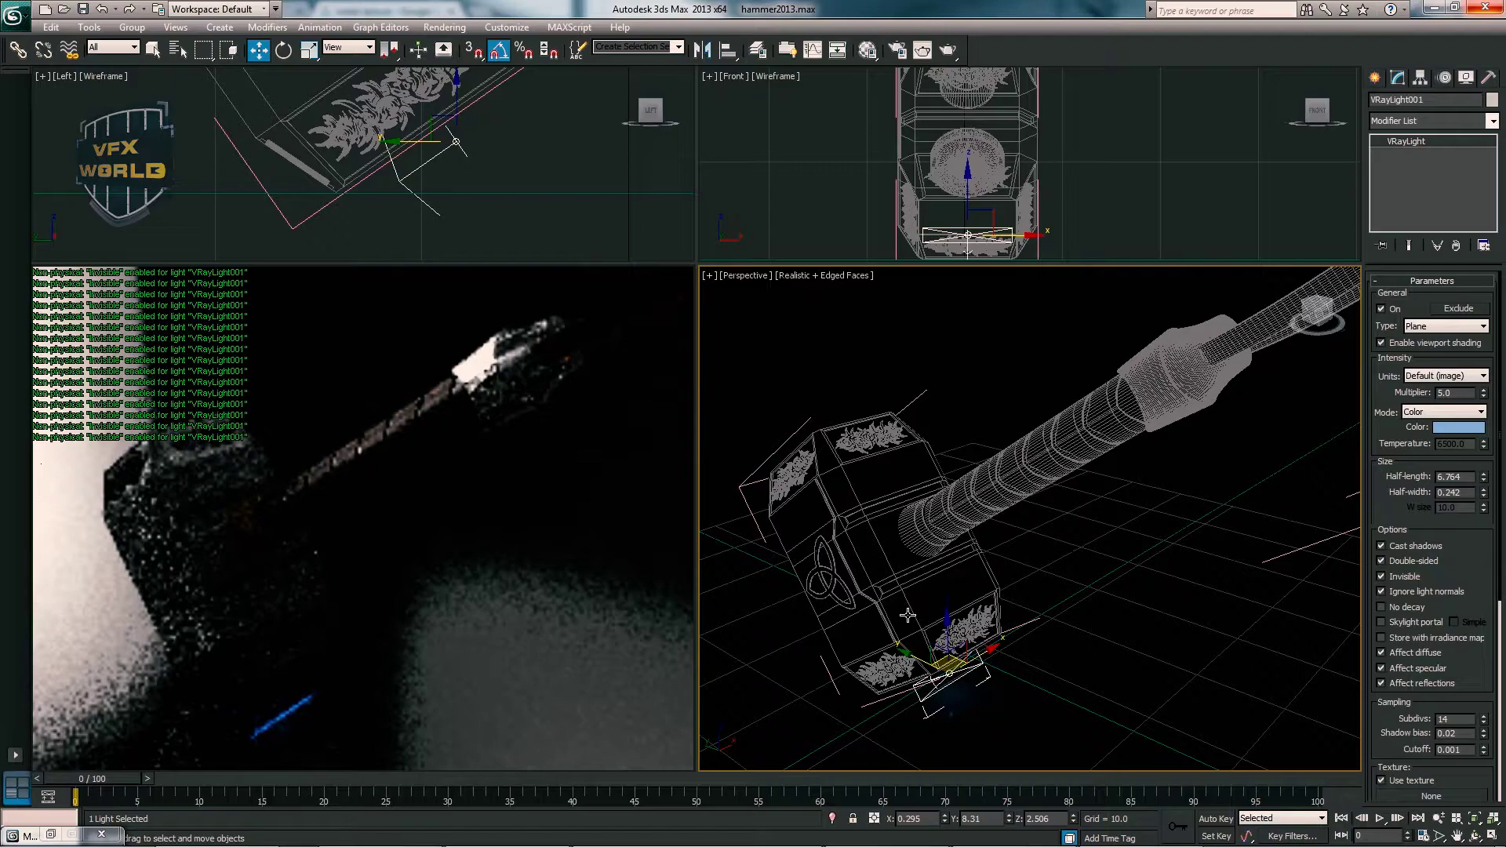
left_click(450, 155)
left_click(1375, 79)
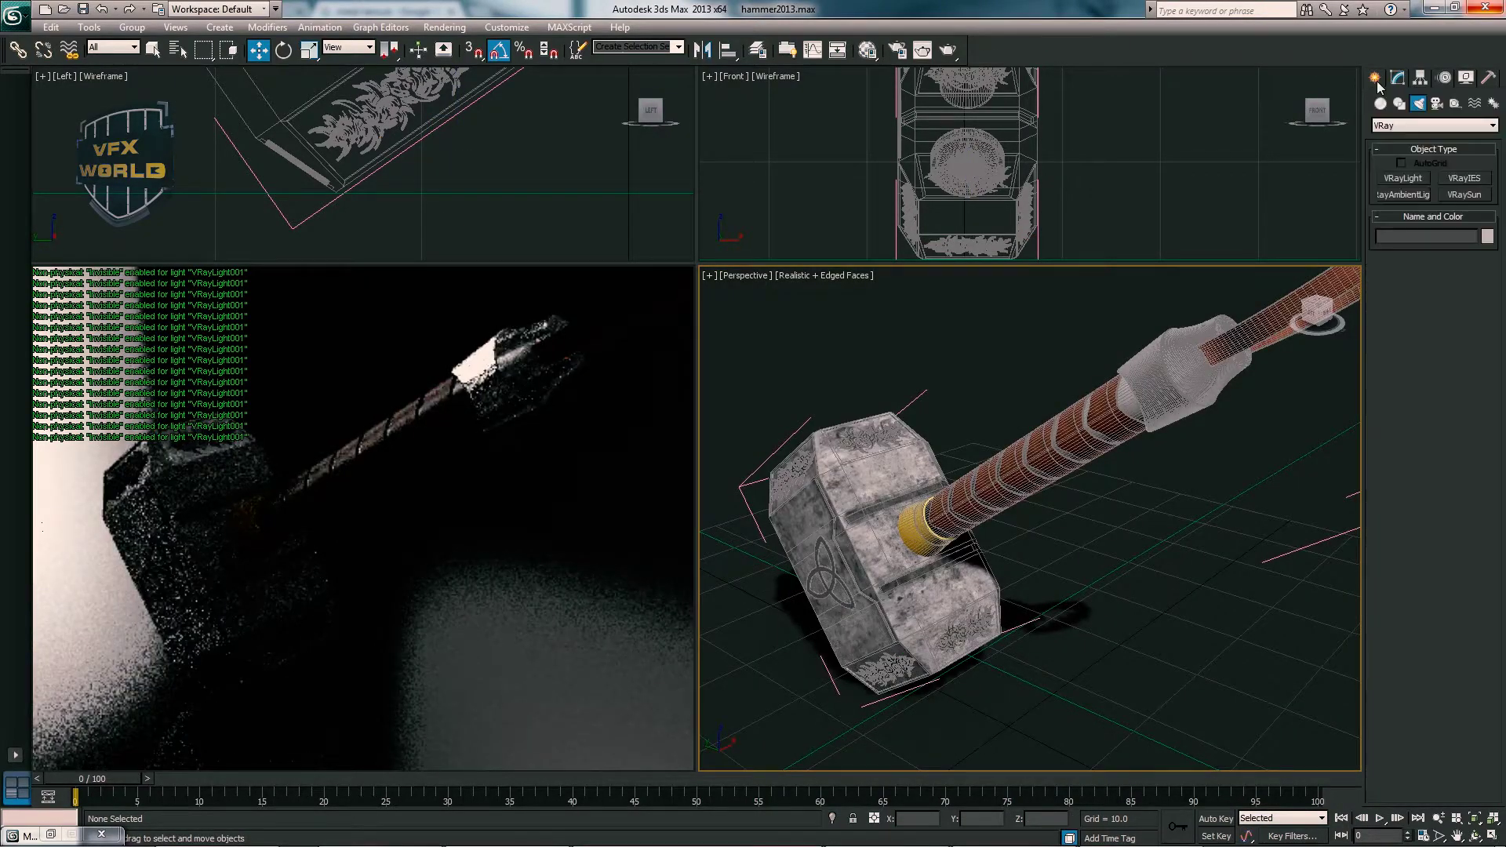
- Draw a new V-Ray plane light in the Left view and angle it 30 degrees toward the hammer
left_click(1403, 179)
scroll(407, 157, "down", 5)
scroll(345, 167, "down", 3)
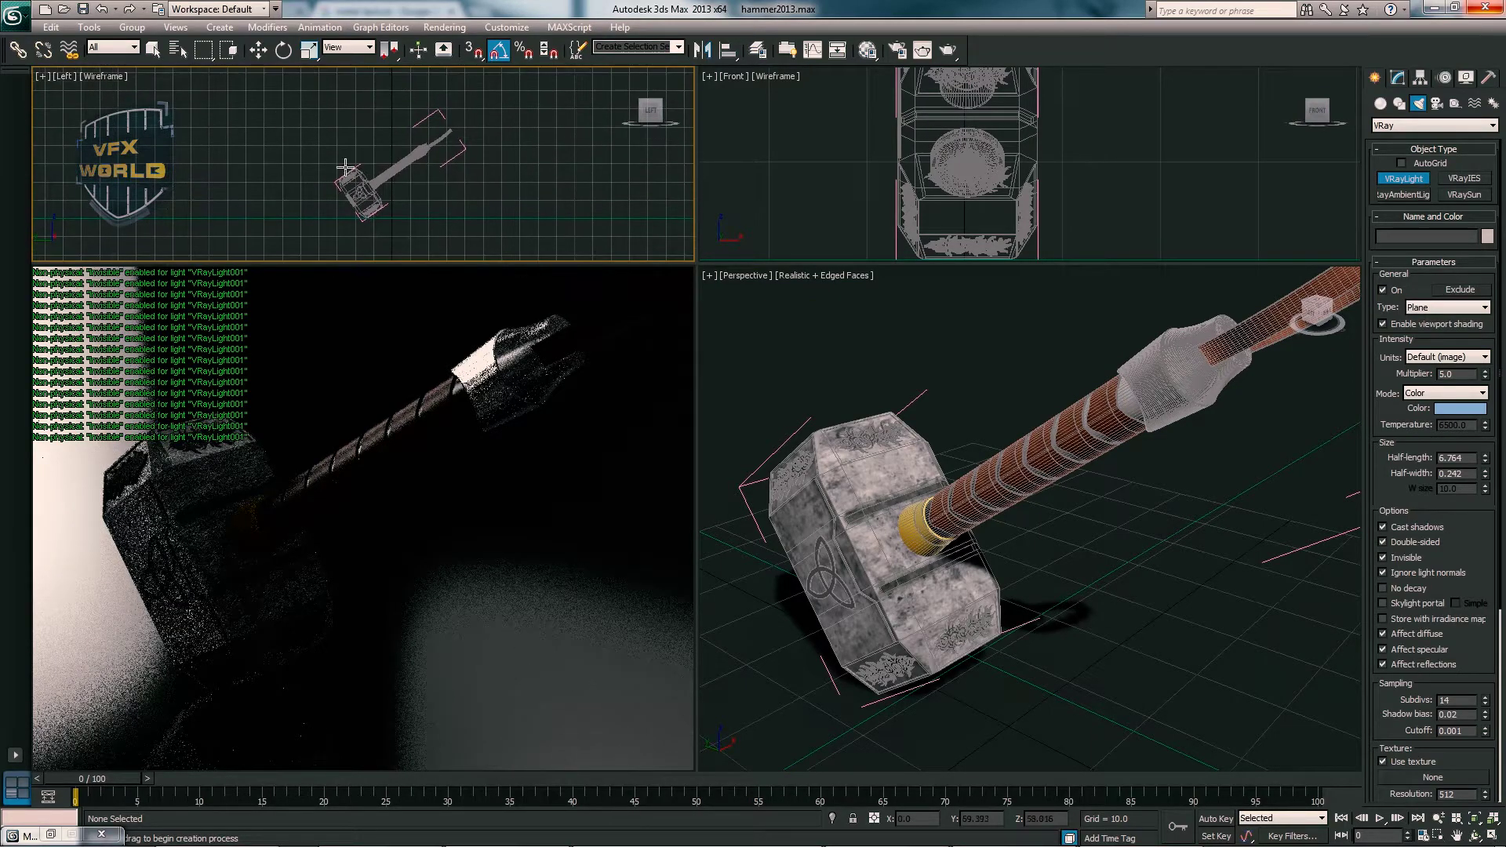
left_click_drag(345, 167, 412, 218)
right_click(380, 172)
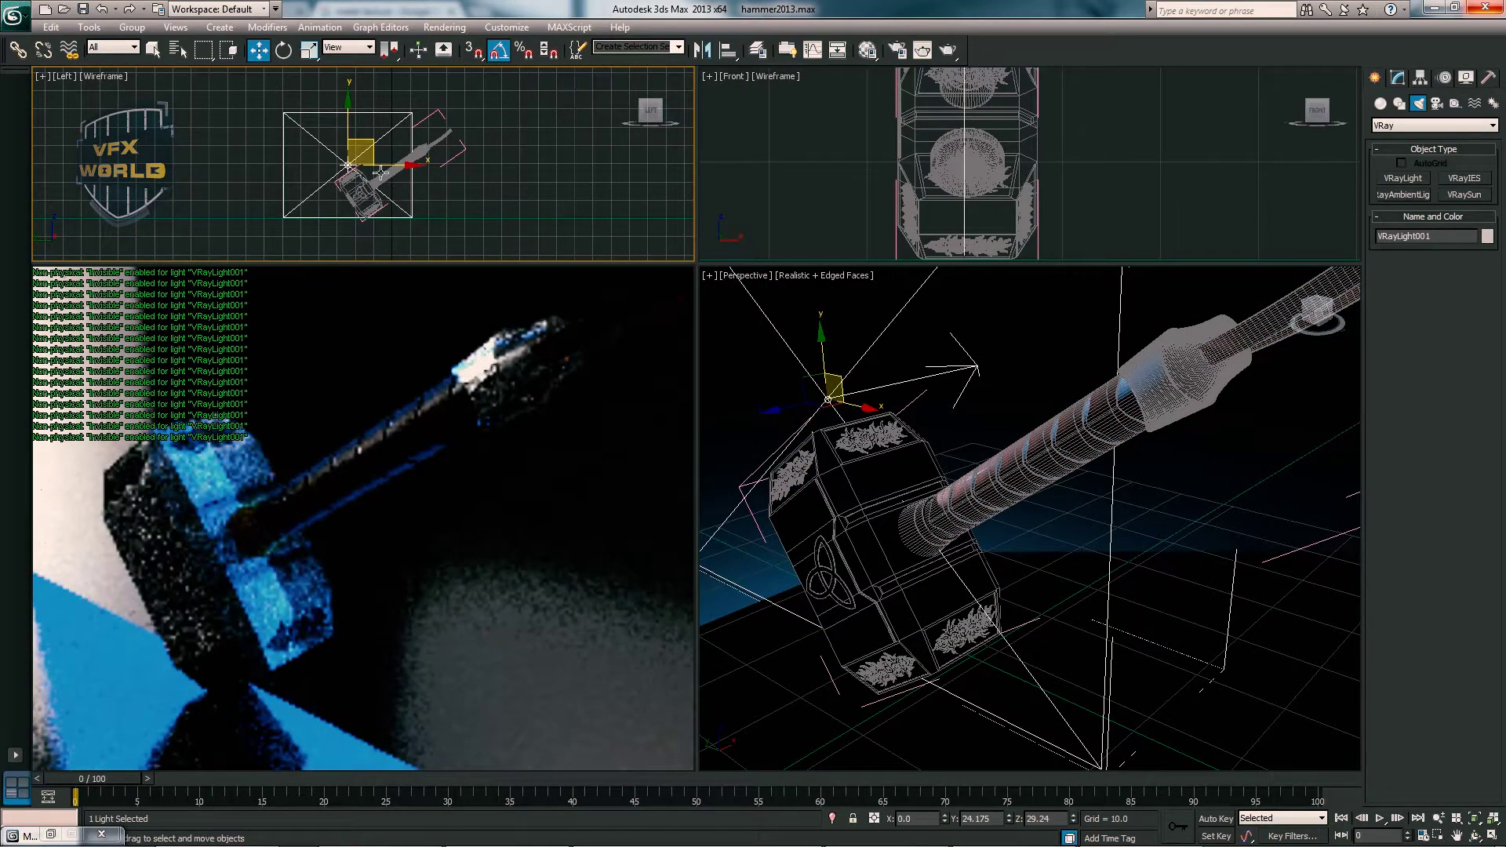
key("e")
left_click_drag(380, 172, 408, 228)
right_click(758, 179)
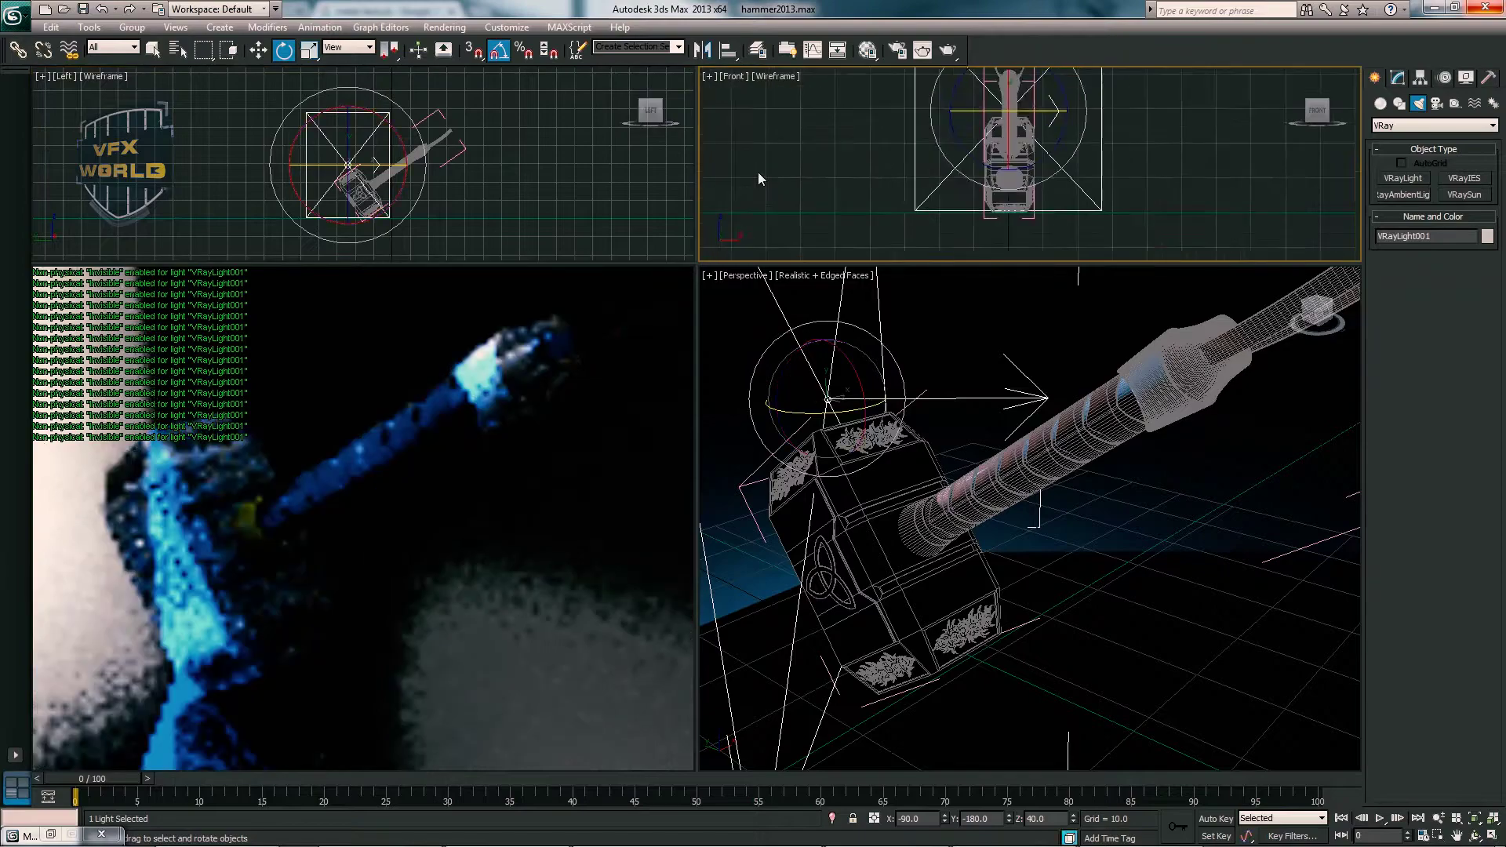
middle_click_drag(758, 179, 731, 232)
left_click_drag(1012, 125, 1014, 158)
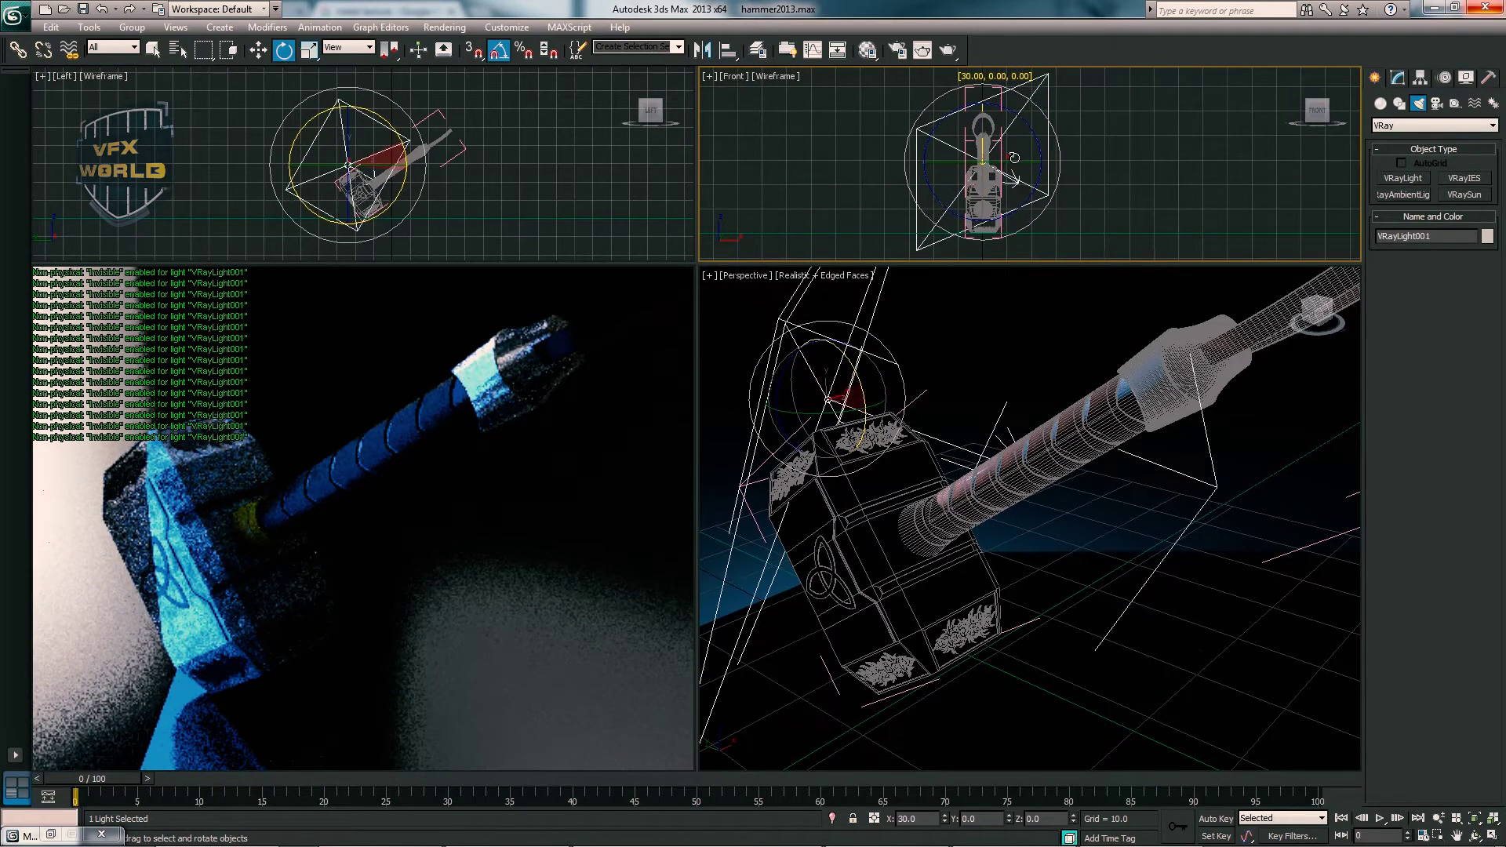
- In the Top view, turn the light about 90 degrees and place it up-left of the hammer
key("w")
key("t")
middle_click(413, 182)
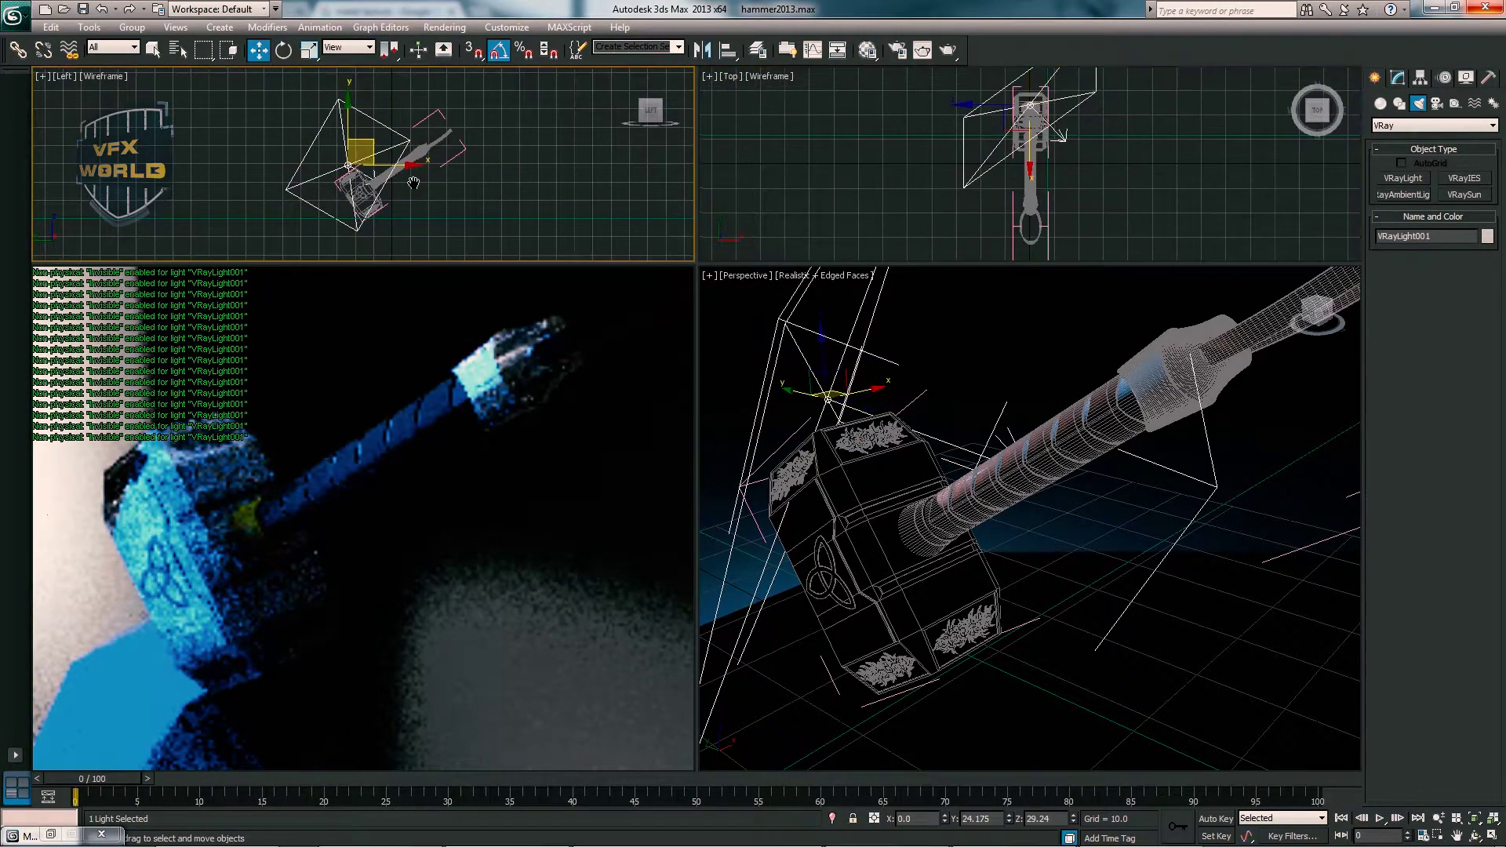
middle_click_drag(414, 182, 390, 146)
key("t")
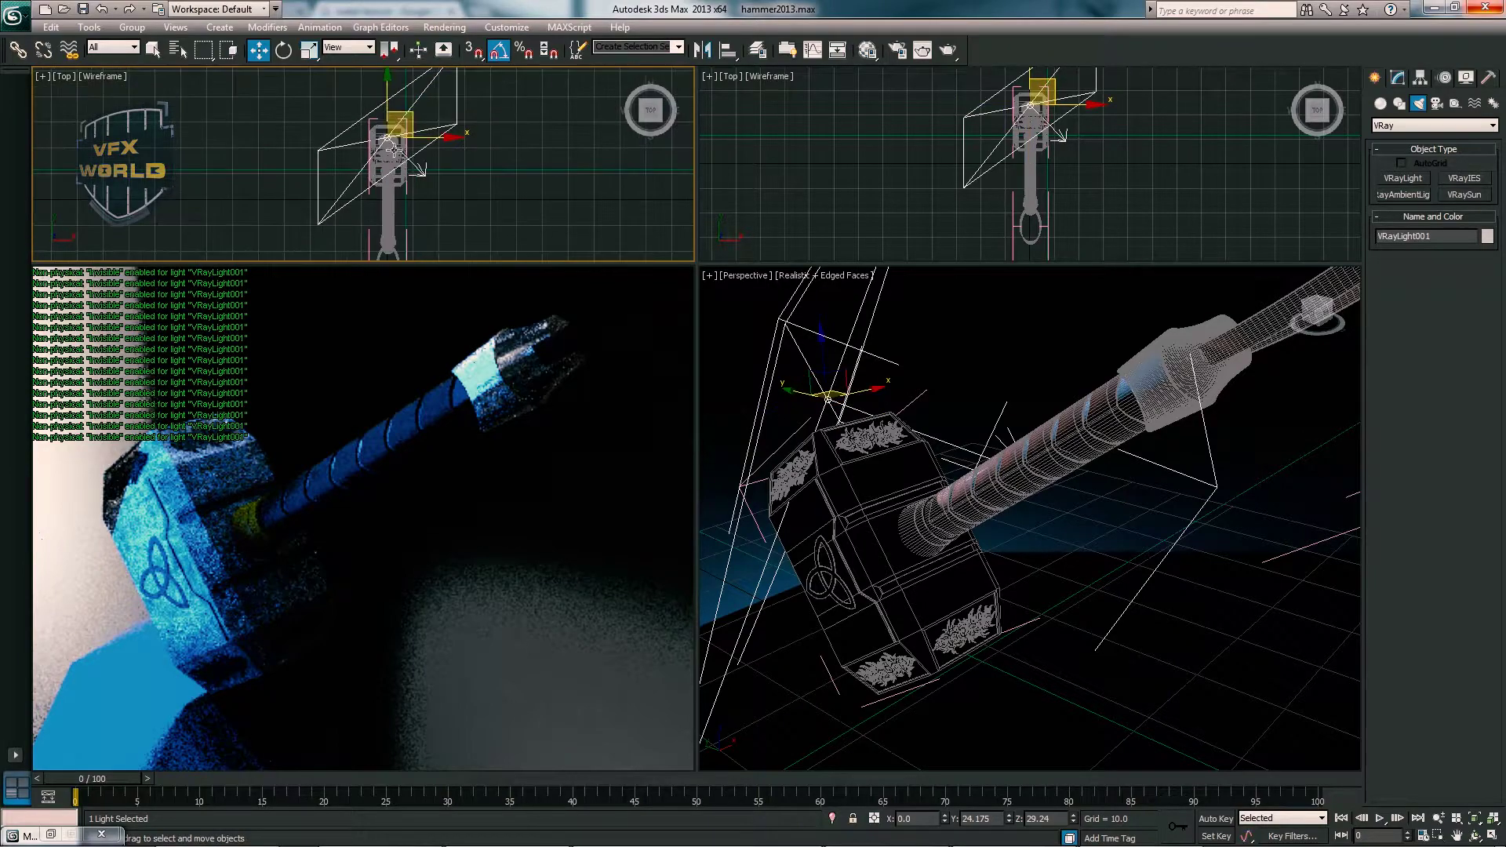
key("e")
left_click_drag(362, 83, 309, 61)
key("w")
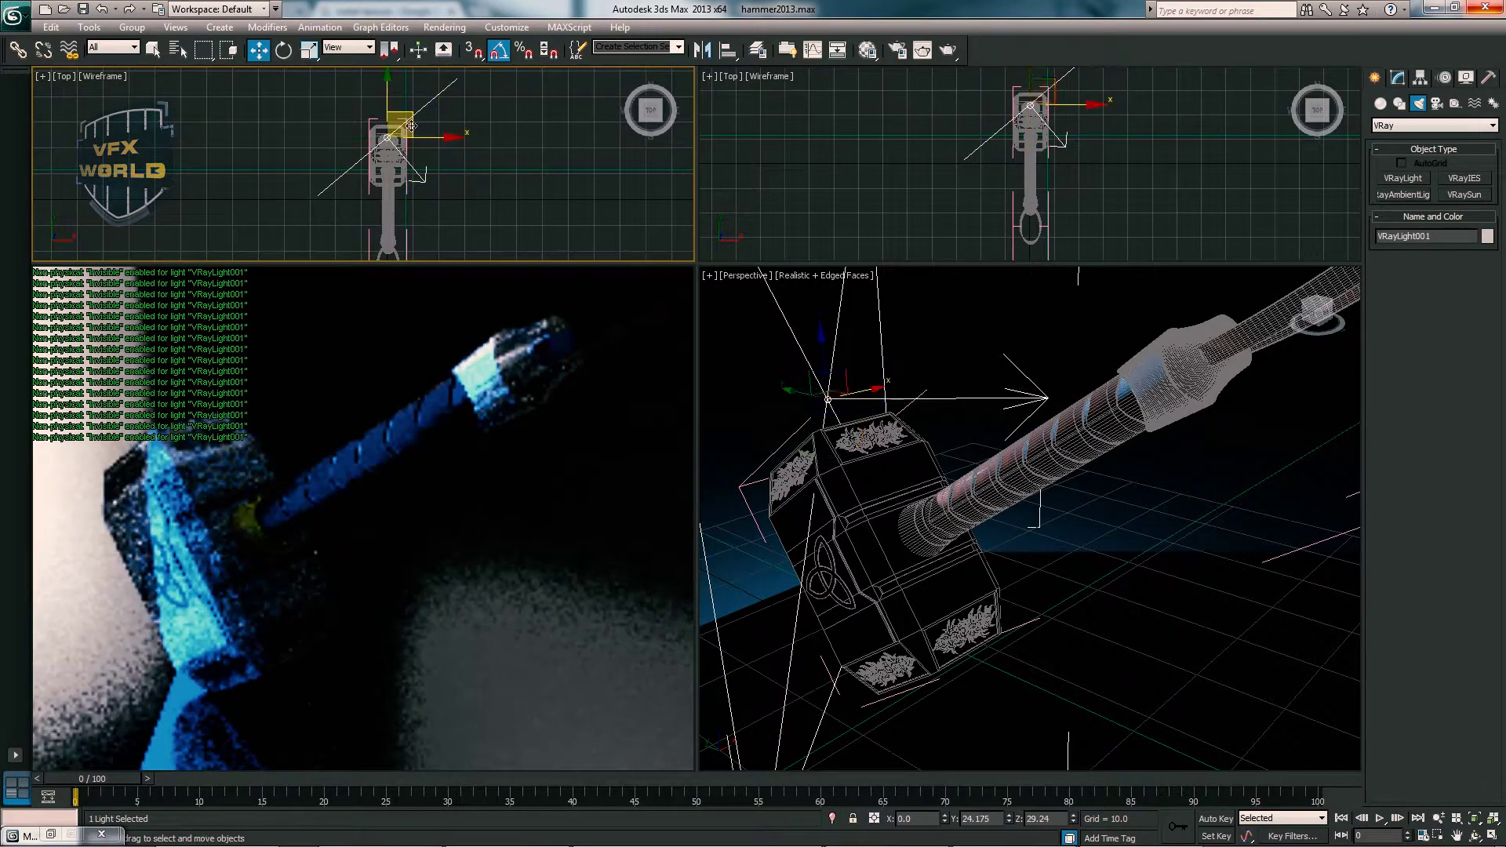
left_click_drag(411, 125, 335, 58)
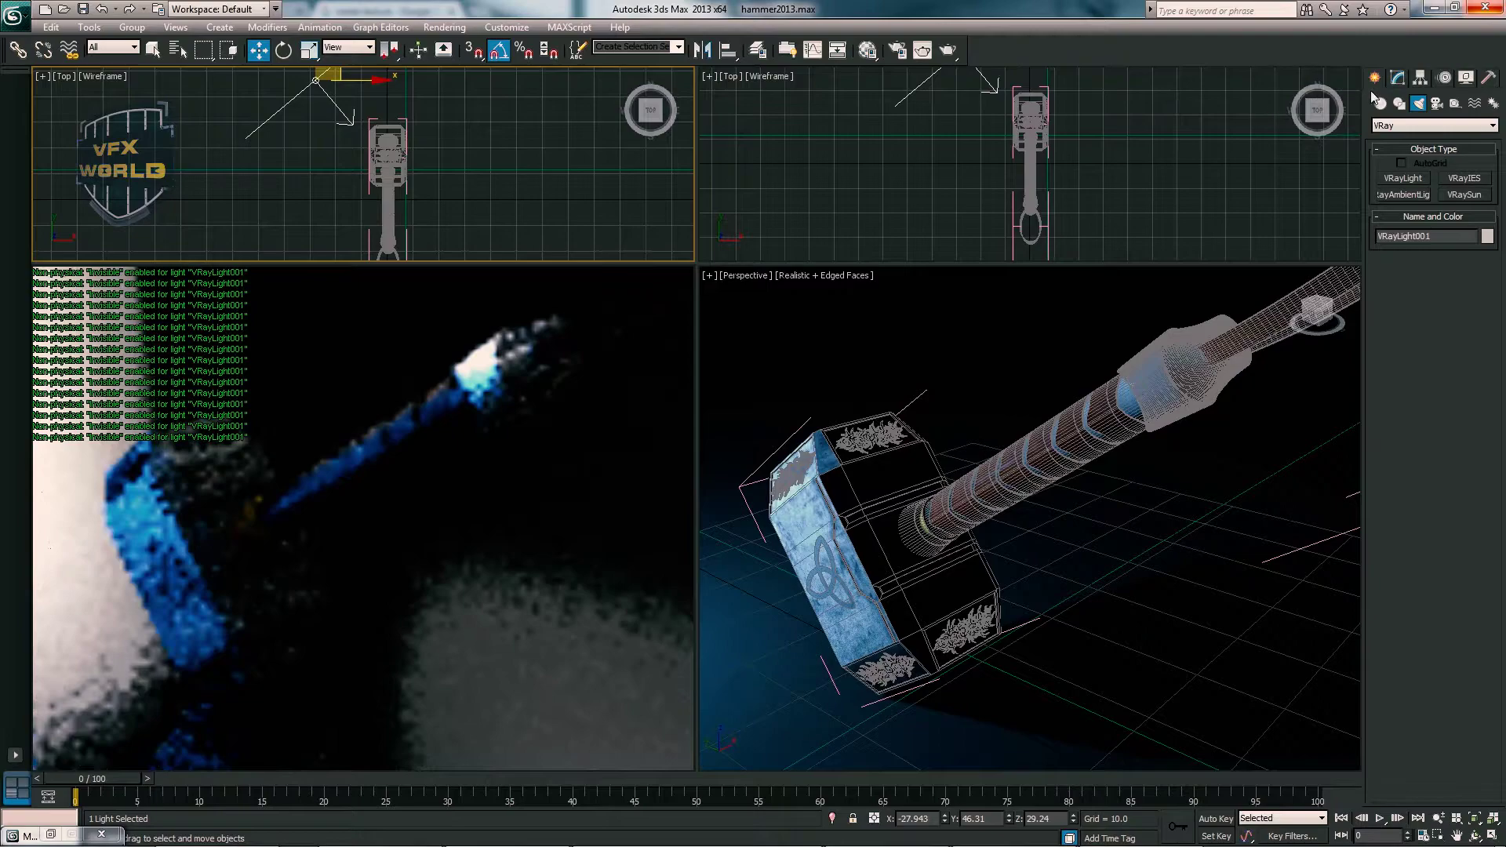
left_click(1397, 77)
- Set the new light's multiplier to 2.0 and its colour to dark blue (Value 55)
left_click_drag(1483, 403, 1484, 423)
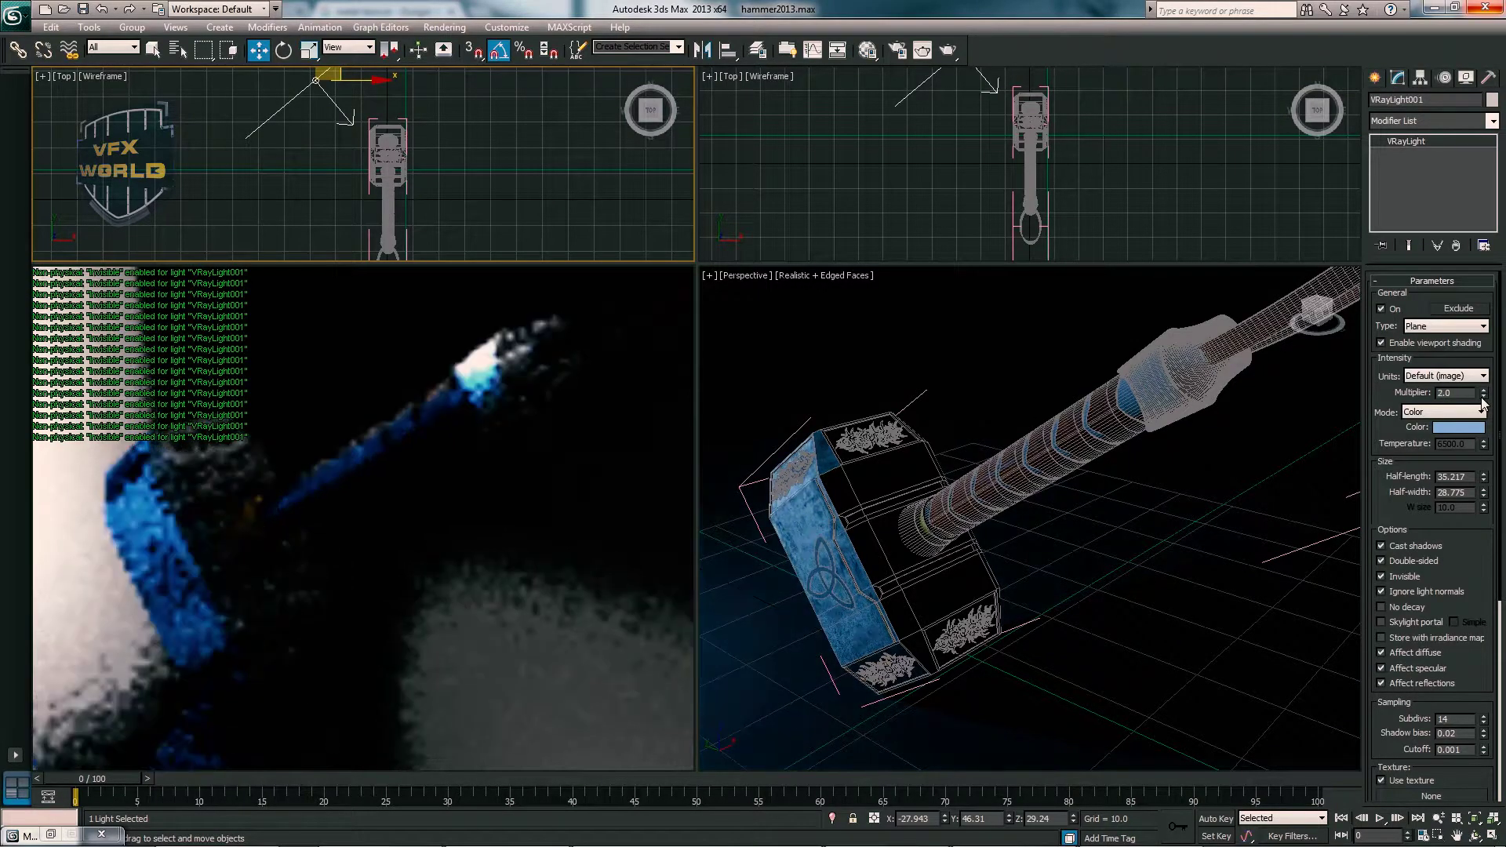
left_click(1459, 427)
left_click(351, 112)
left_click_drag(351, 112, 321, 100)
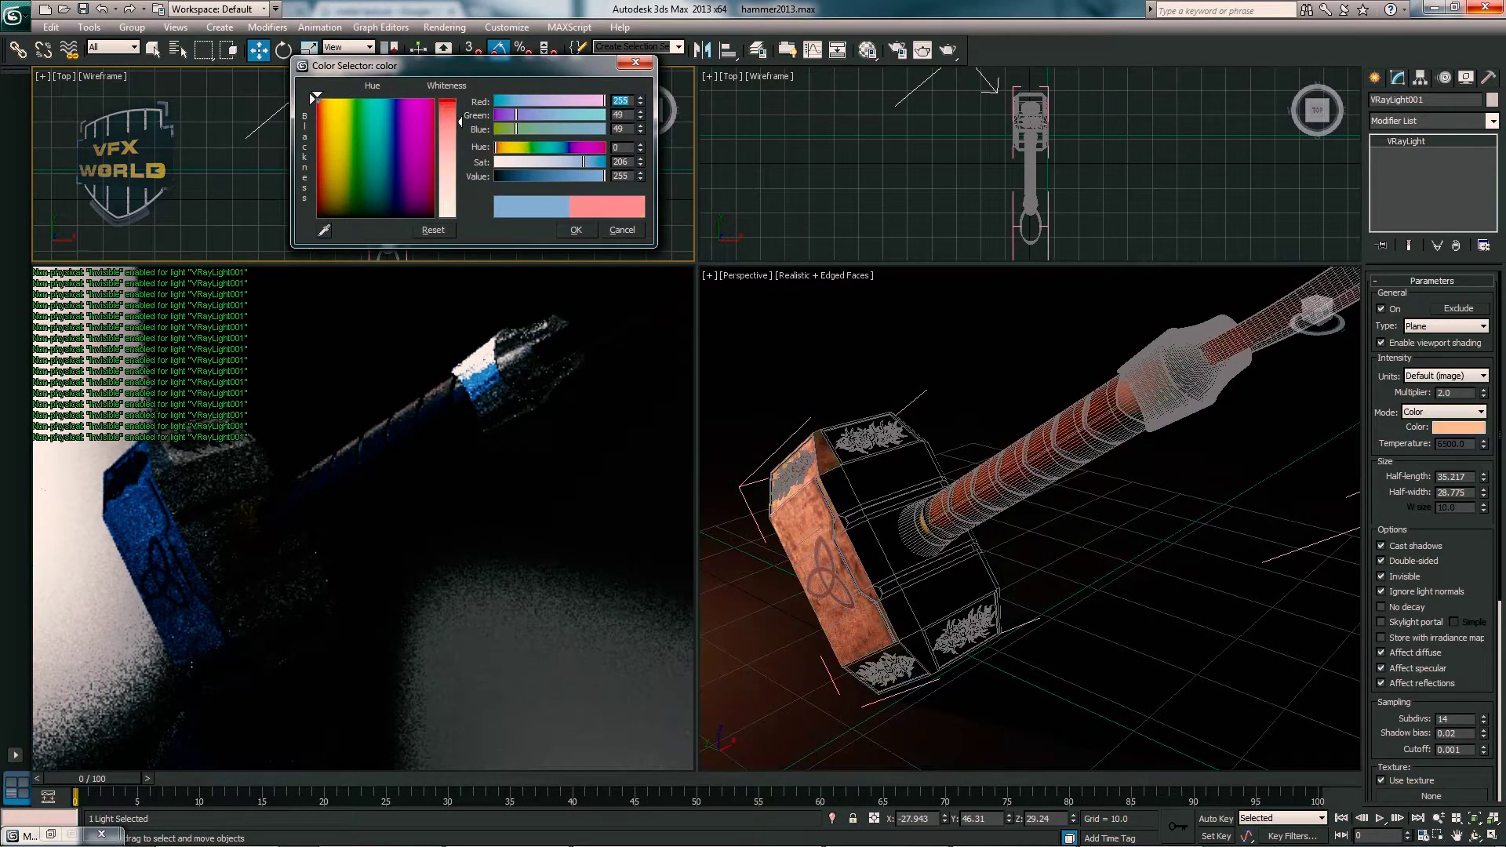
mouse_move(450, 121)
left_mouse_down()
mouse_move(459, 153)
mouse_move(461, 116)
mouse_move(392, 98)
left_mouse_up()
left_click(516, 176)
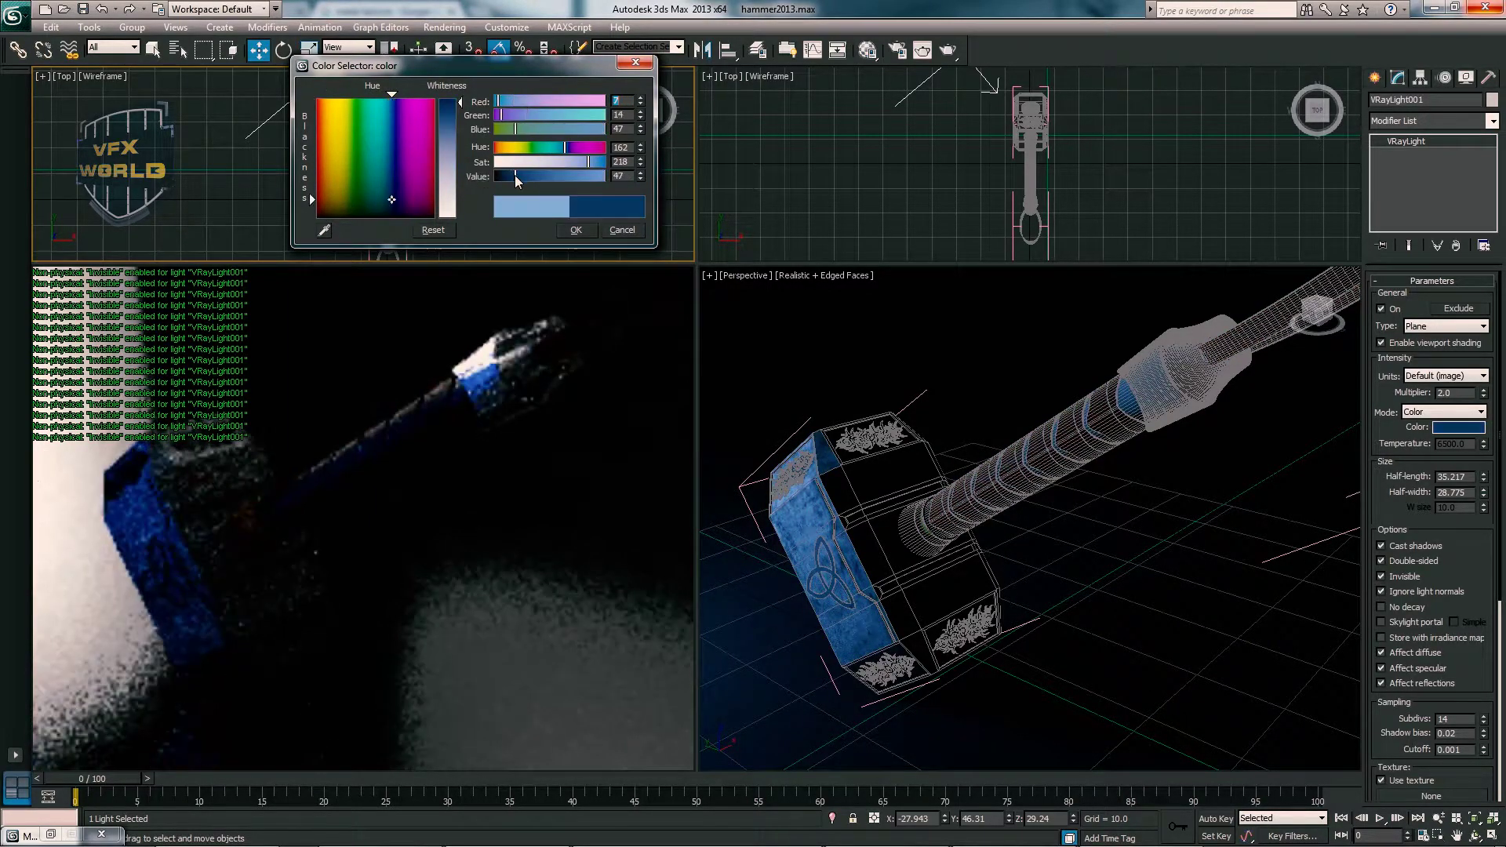
left_click(576, 230)
- Make the light single-sided at multiplier 4.0 and maximize the perspective view
left_click(1381, 560)
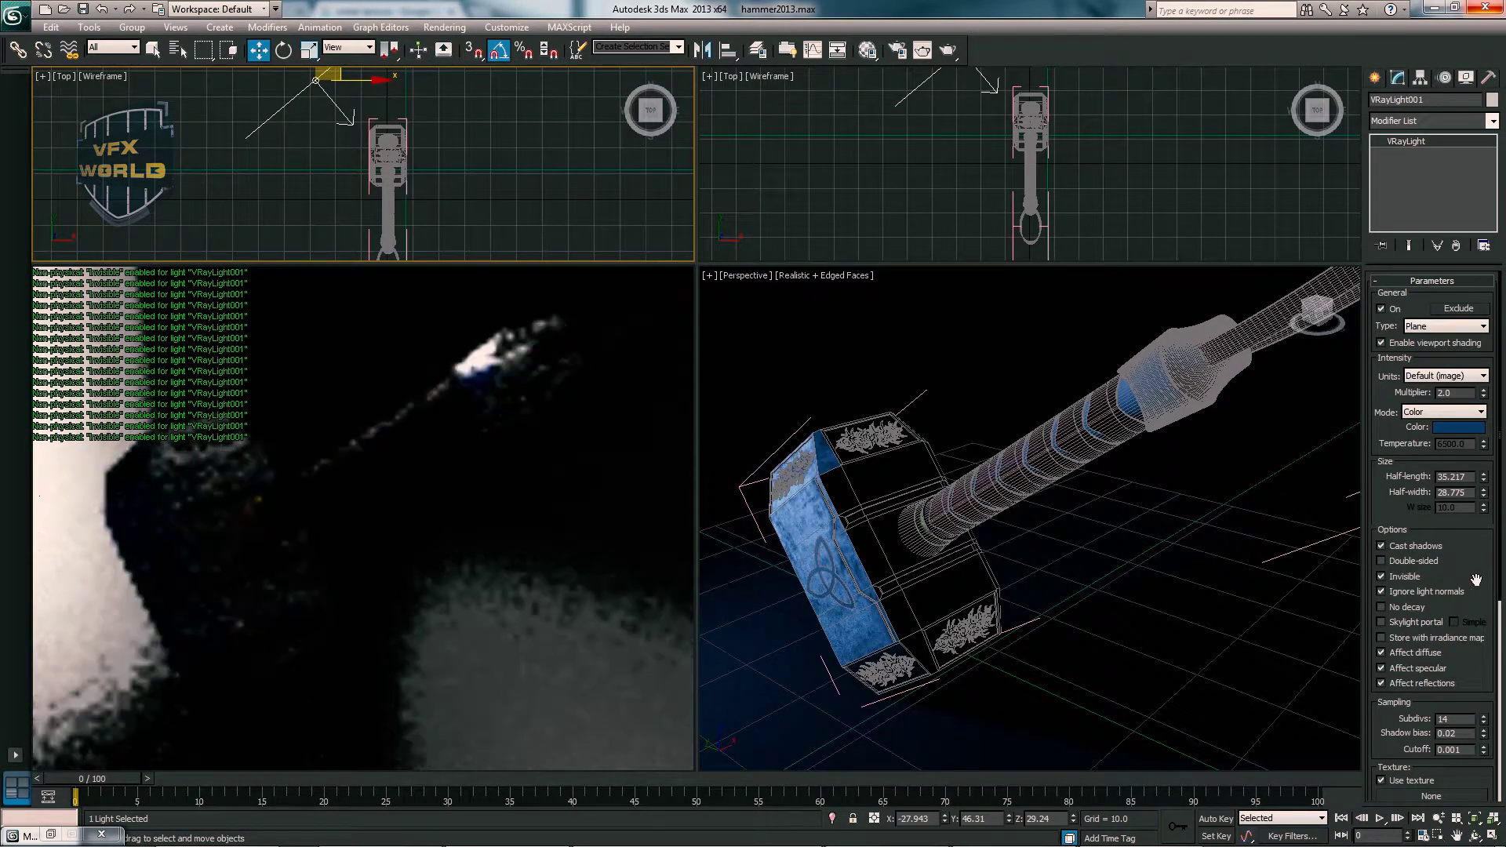
left_click(1483, 390)
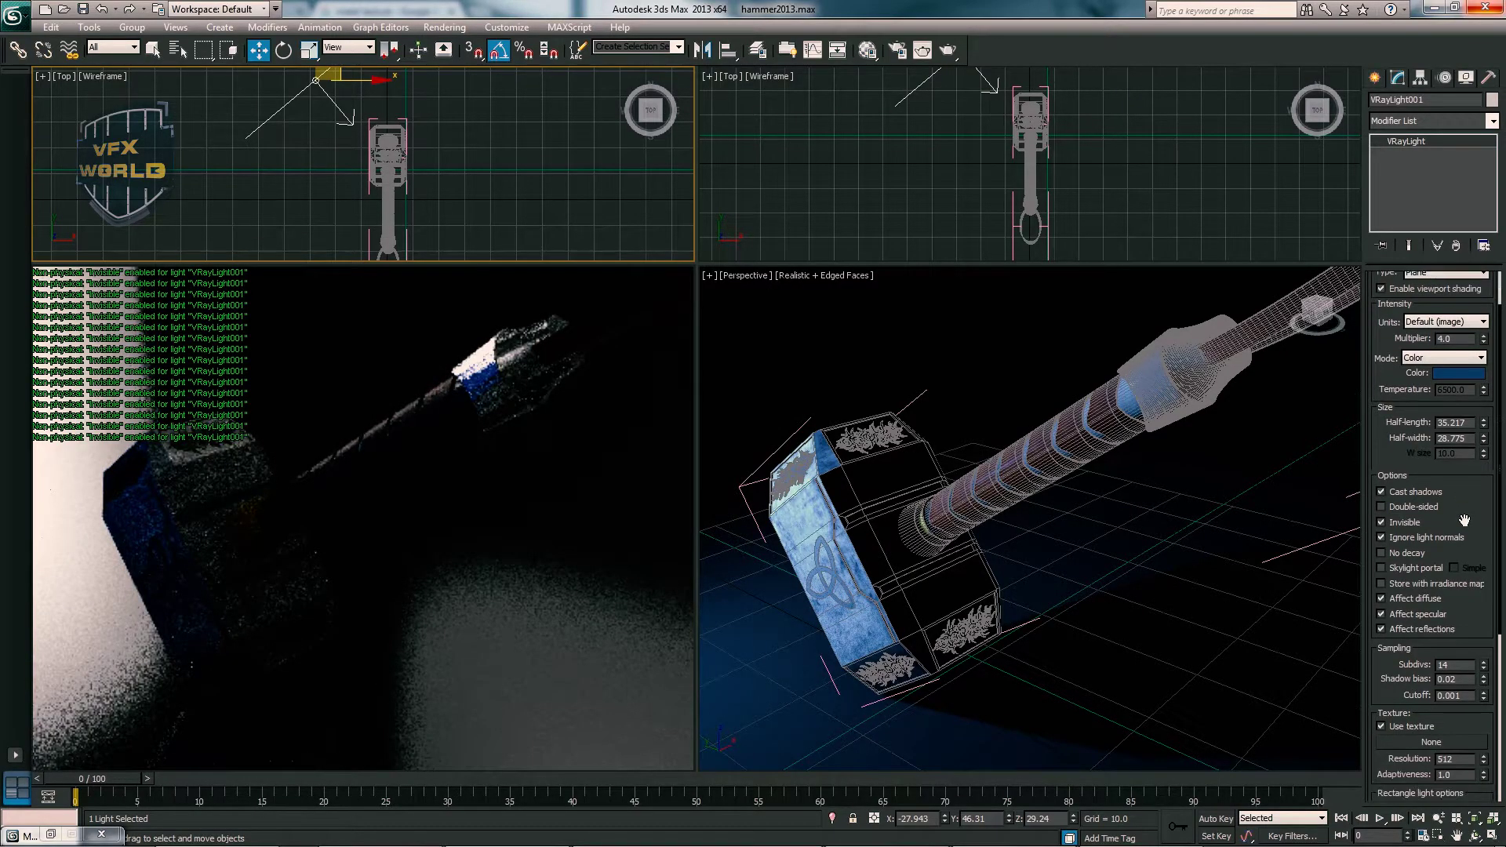
left_click(1145, 560)
key("alt+w")
- Restore the four-view layout and move the blue plane light farther up-left
scroll(995, 393, "down", 5)
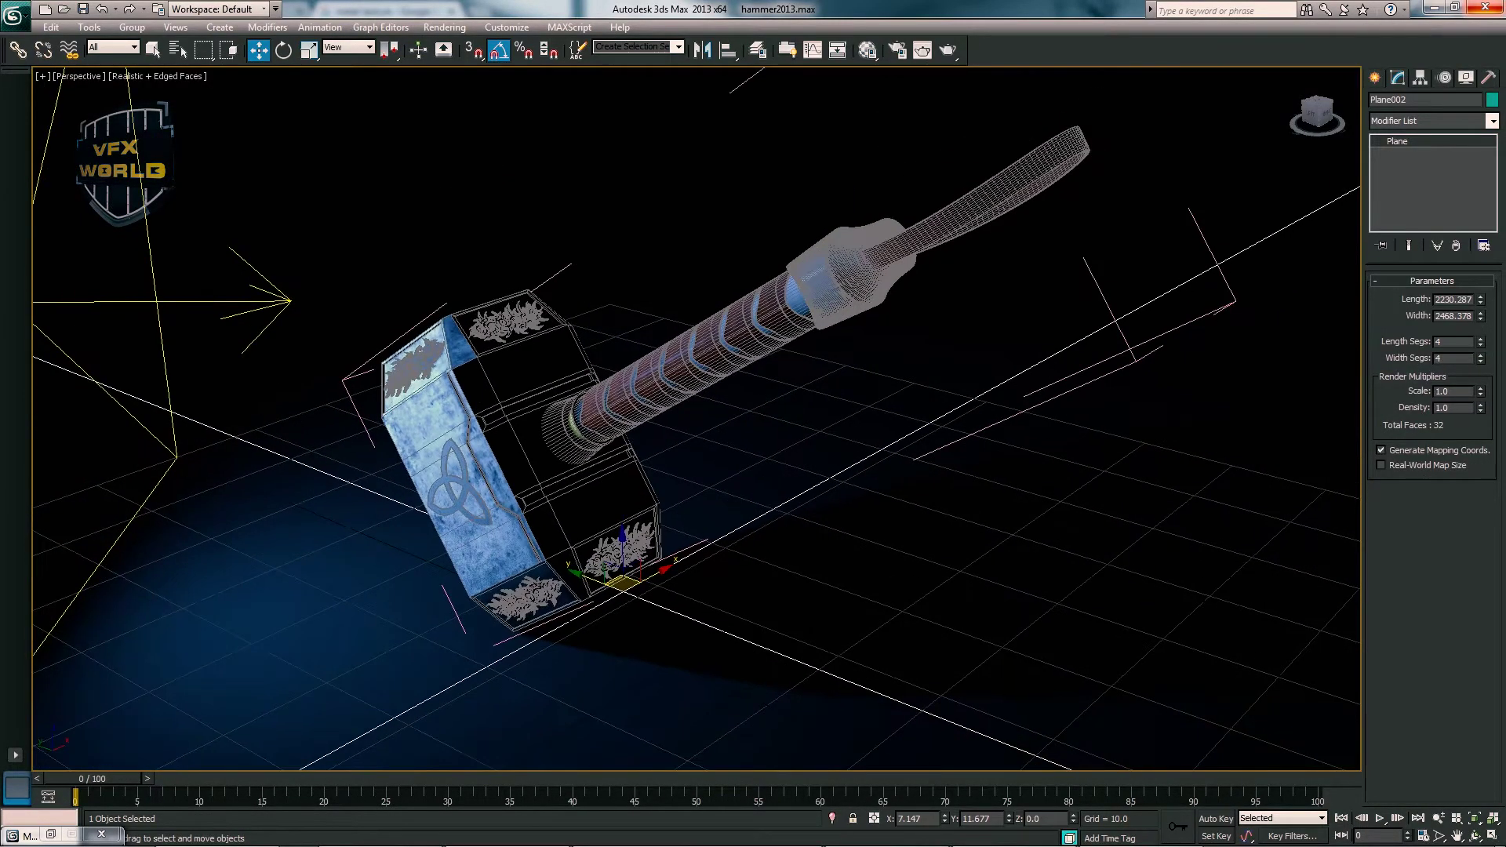
middle_click_drag(994, 393, 971, 408, "alt")
key("alt+w")
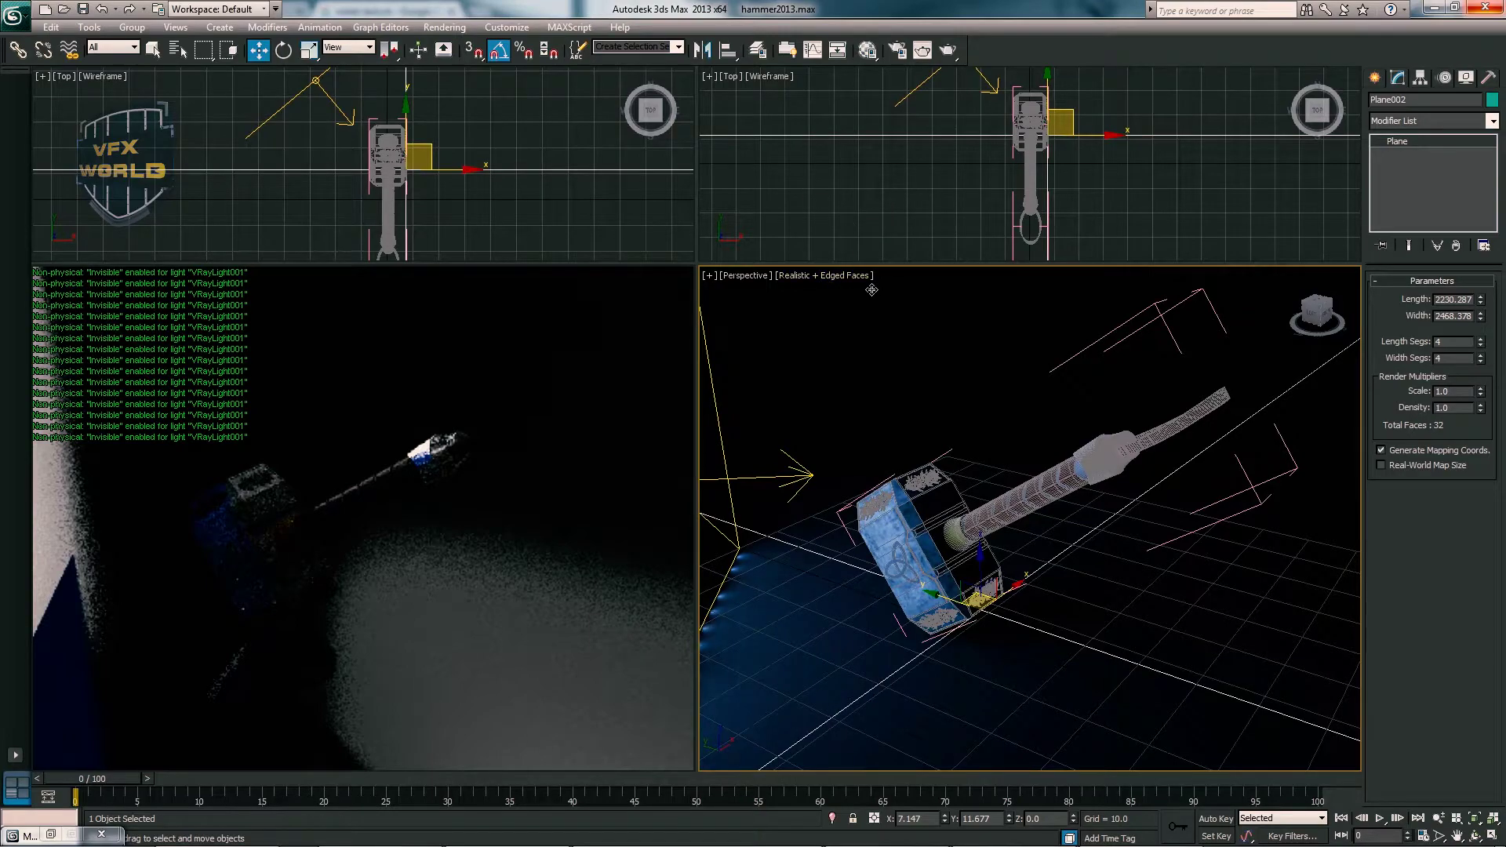
left_click(302, 93)
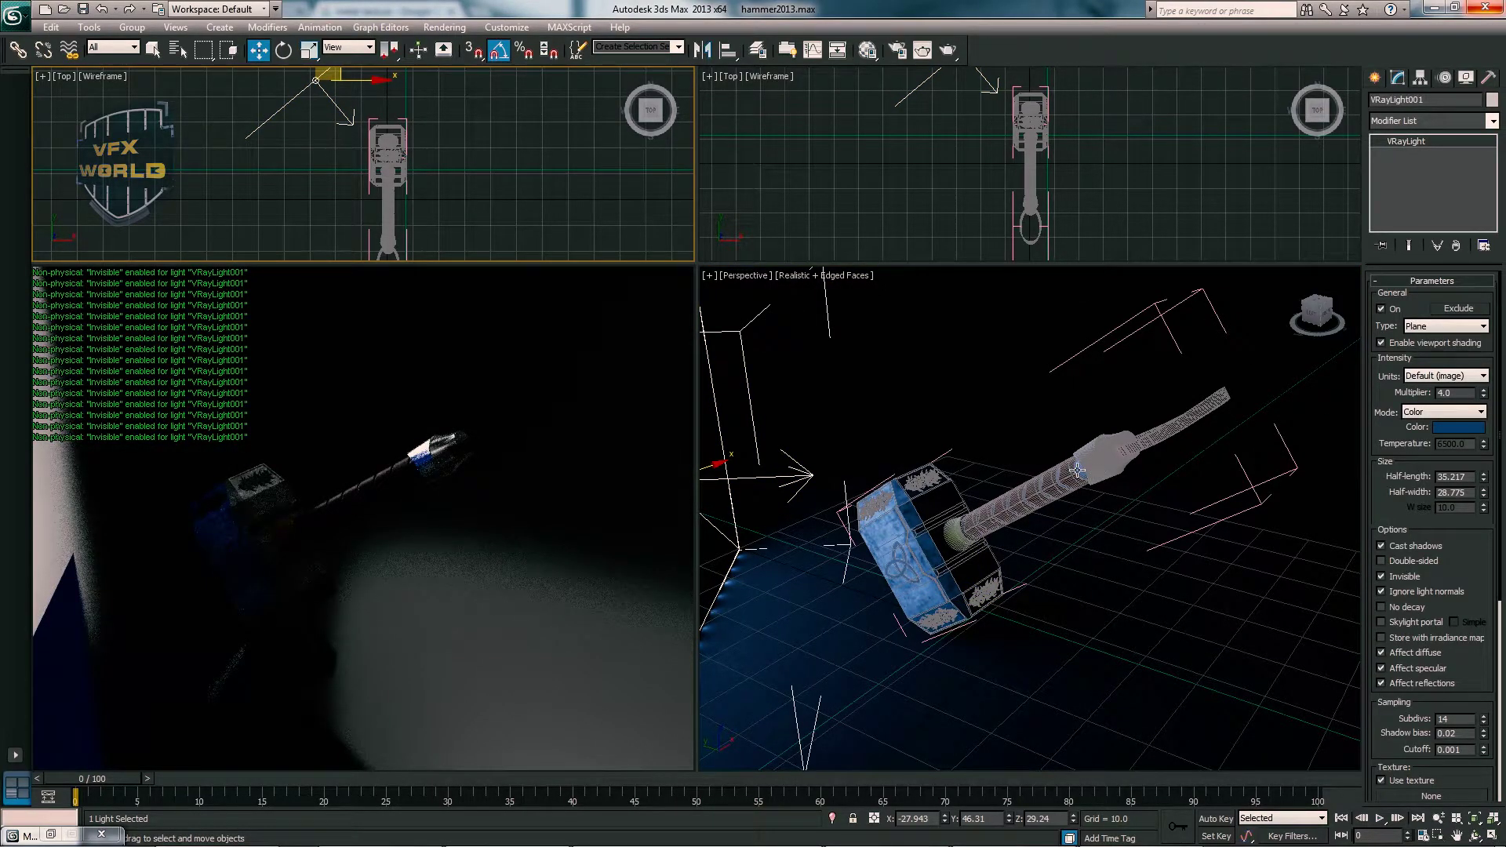
scroll(440, 192, "down", 2)
left_click_drag(357, 129, 286, 92)
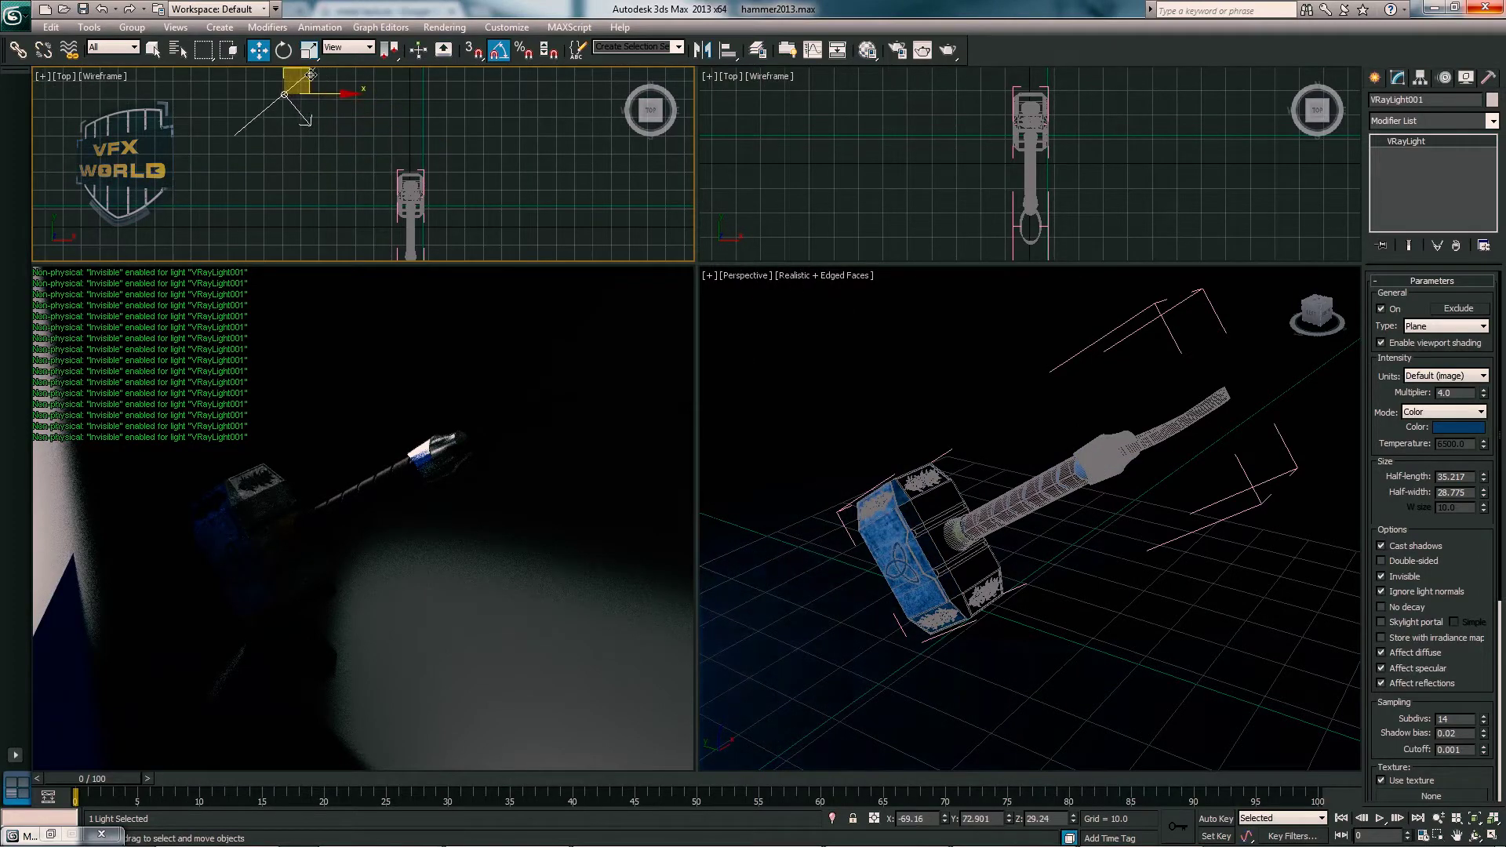
- Orbit the perspective view and show the render frame boundaries for framing
mouse_move(833, 514)
middle_mouse_down("alt")
mouse_move(965, 397)
mouse_move(971, 444)
middle_mouse_up("alt")
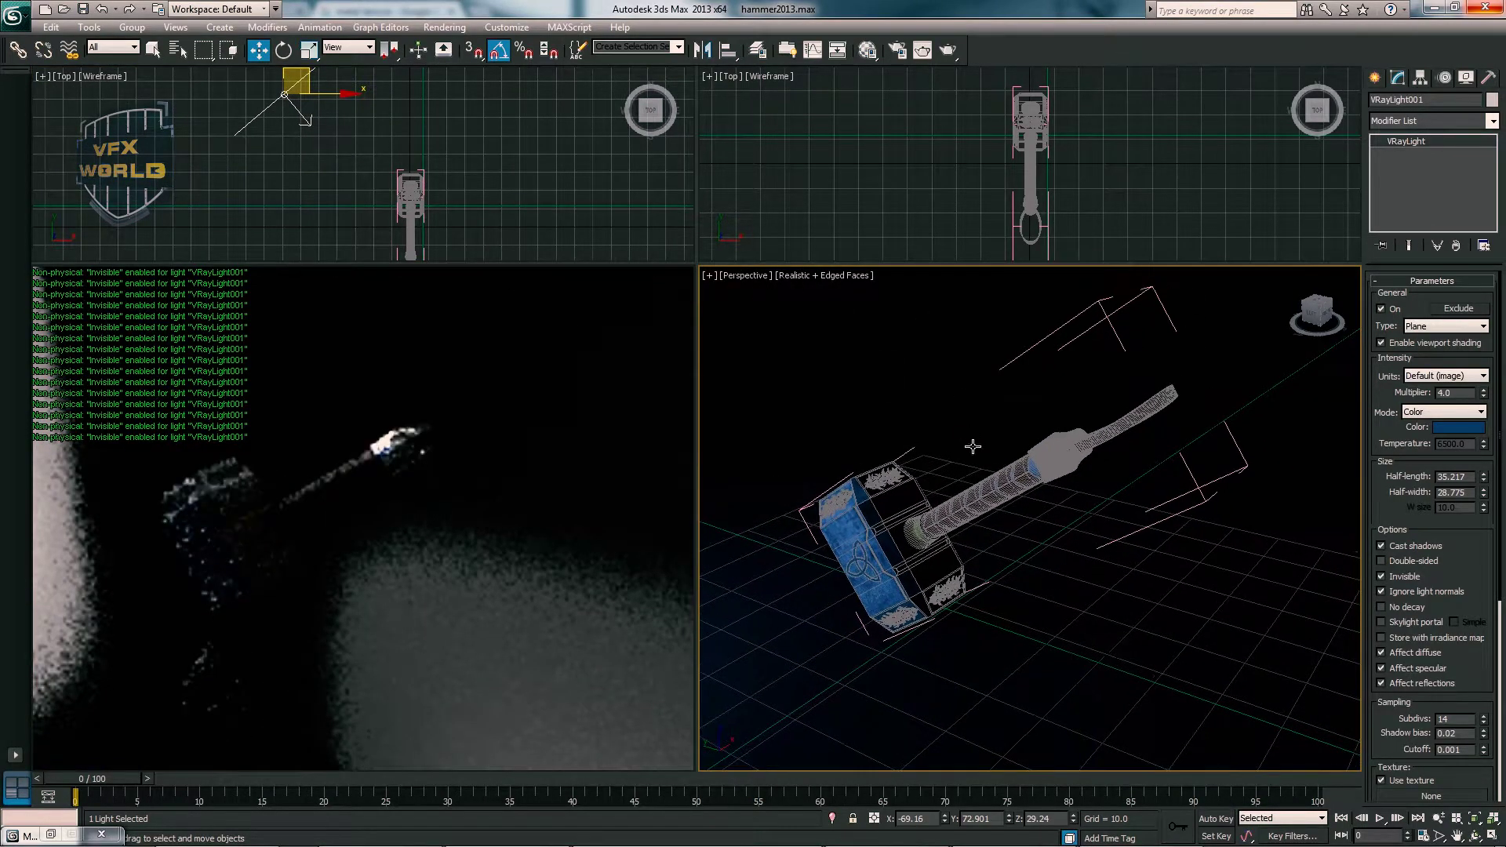
left_click(750, 286)
left_click(863, 514)
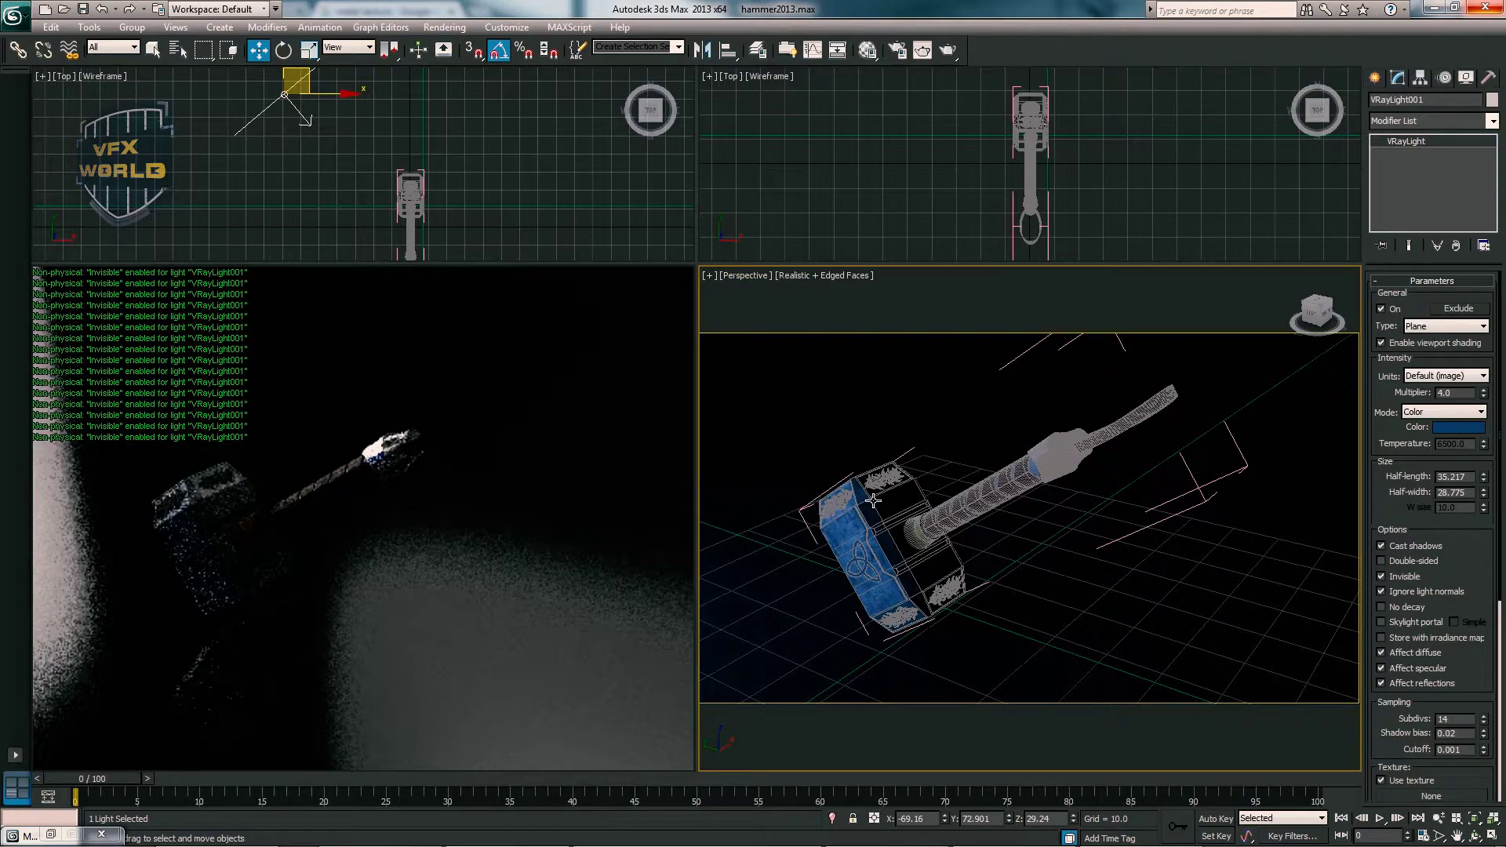
mouse_move(873, 499)
middle_mouse_down("alt")
mouse_move(855, 510)
mouse_move(906, 494)
middle_mouse_up("alt")
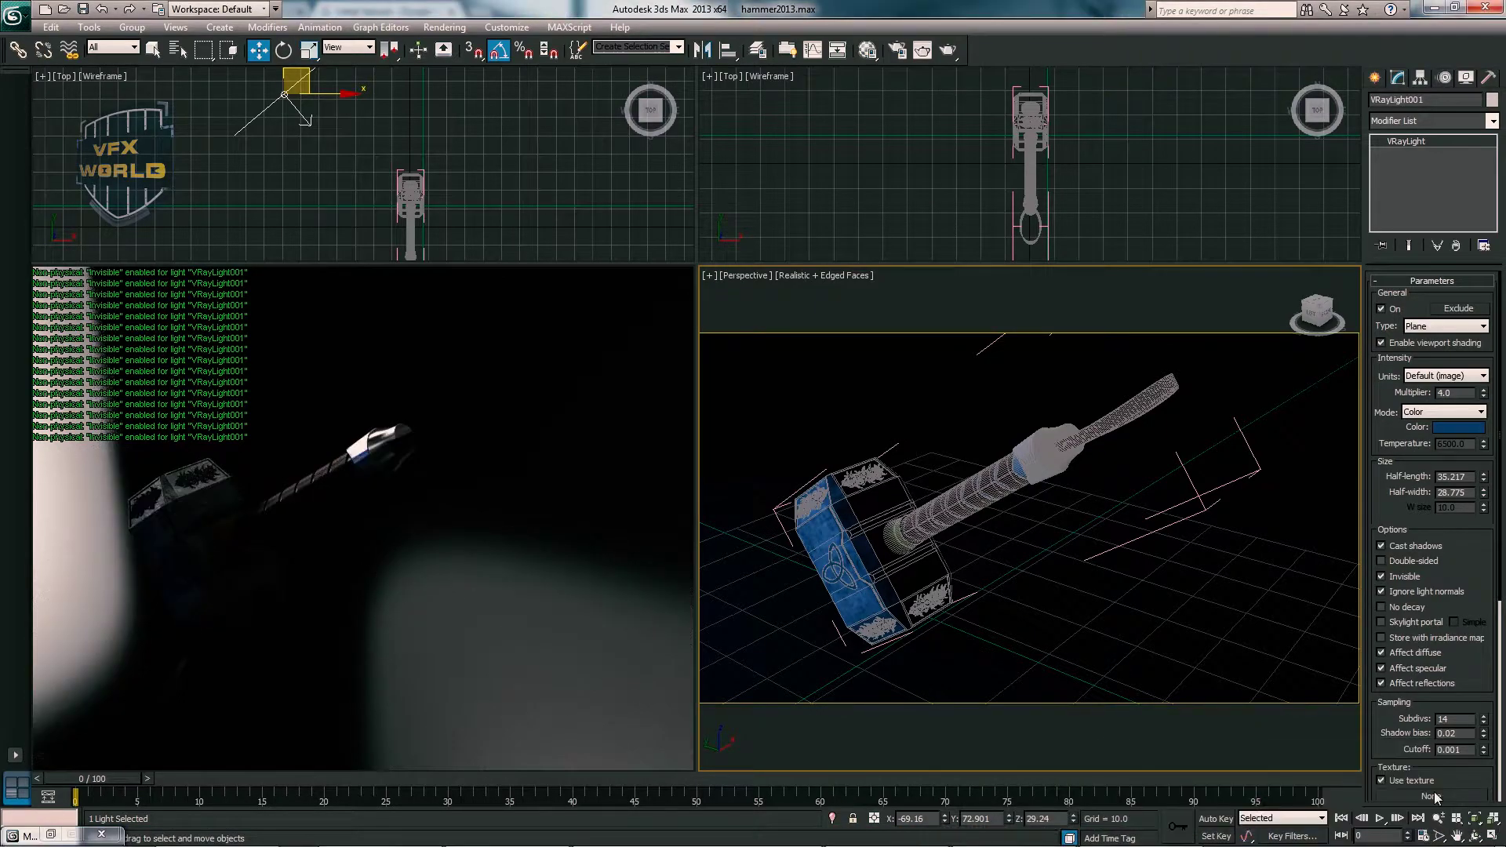
- Raise VRayLight001's multiplier from 4.0 to 7.0, keeping its blue colour
middle_click_drag(259, 81, 258, 92)
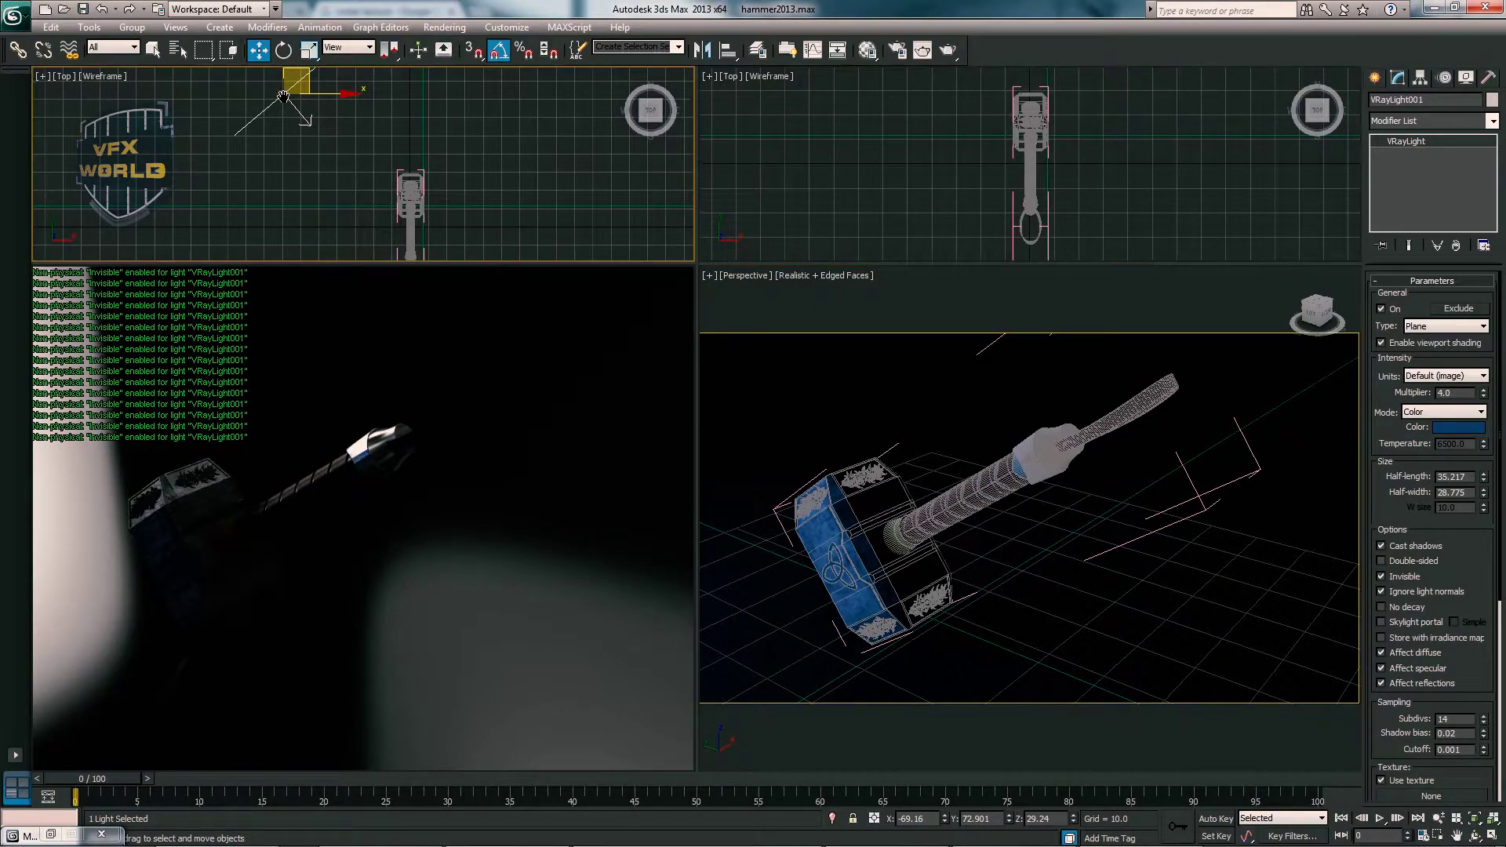
left_click_drag(1485, 394, 1485, 388)
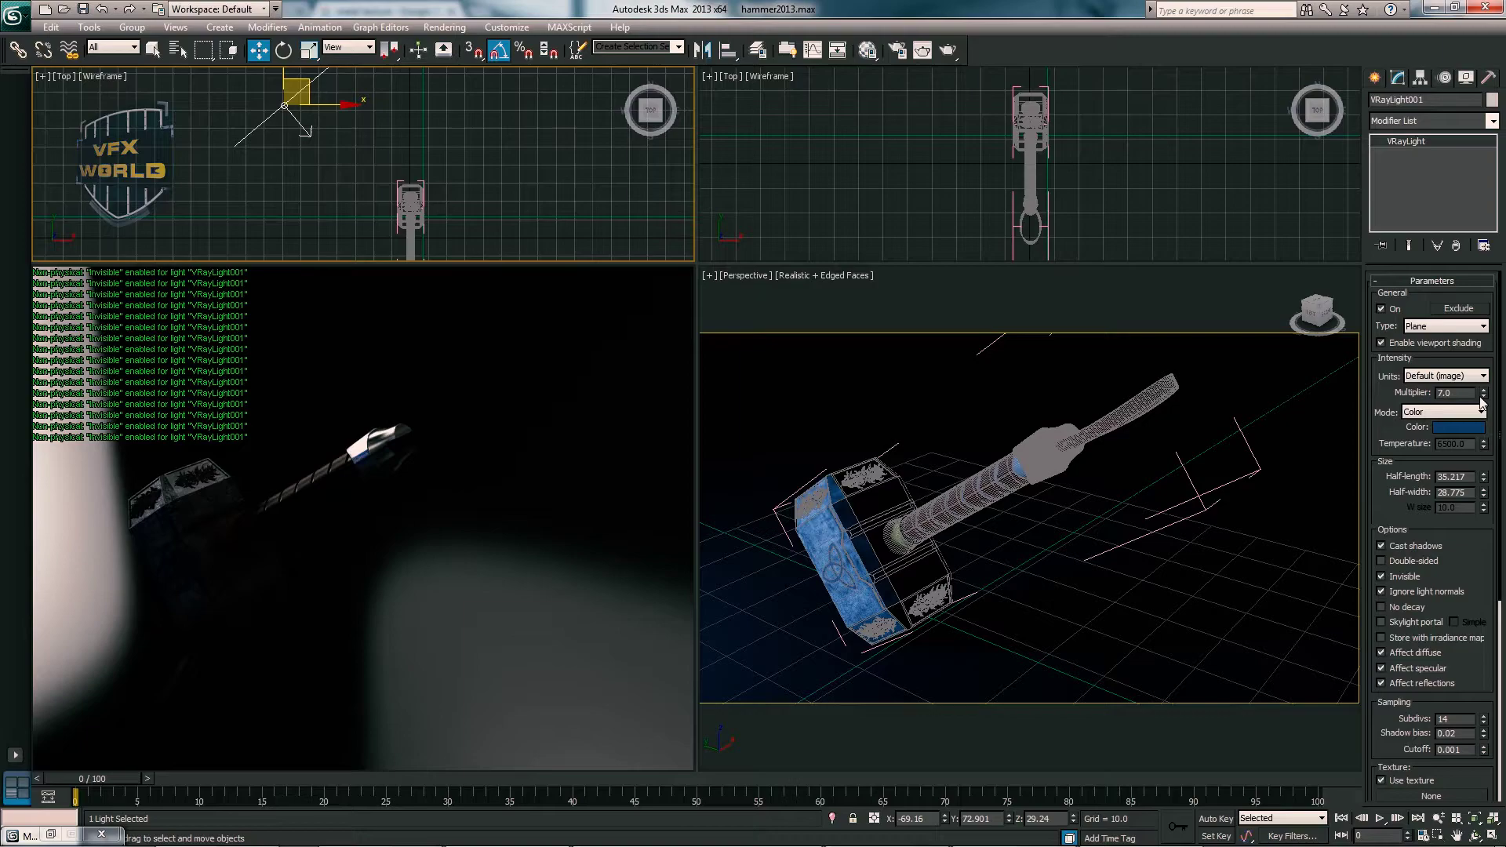
left_click(1443, 427)
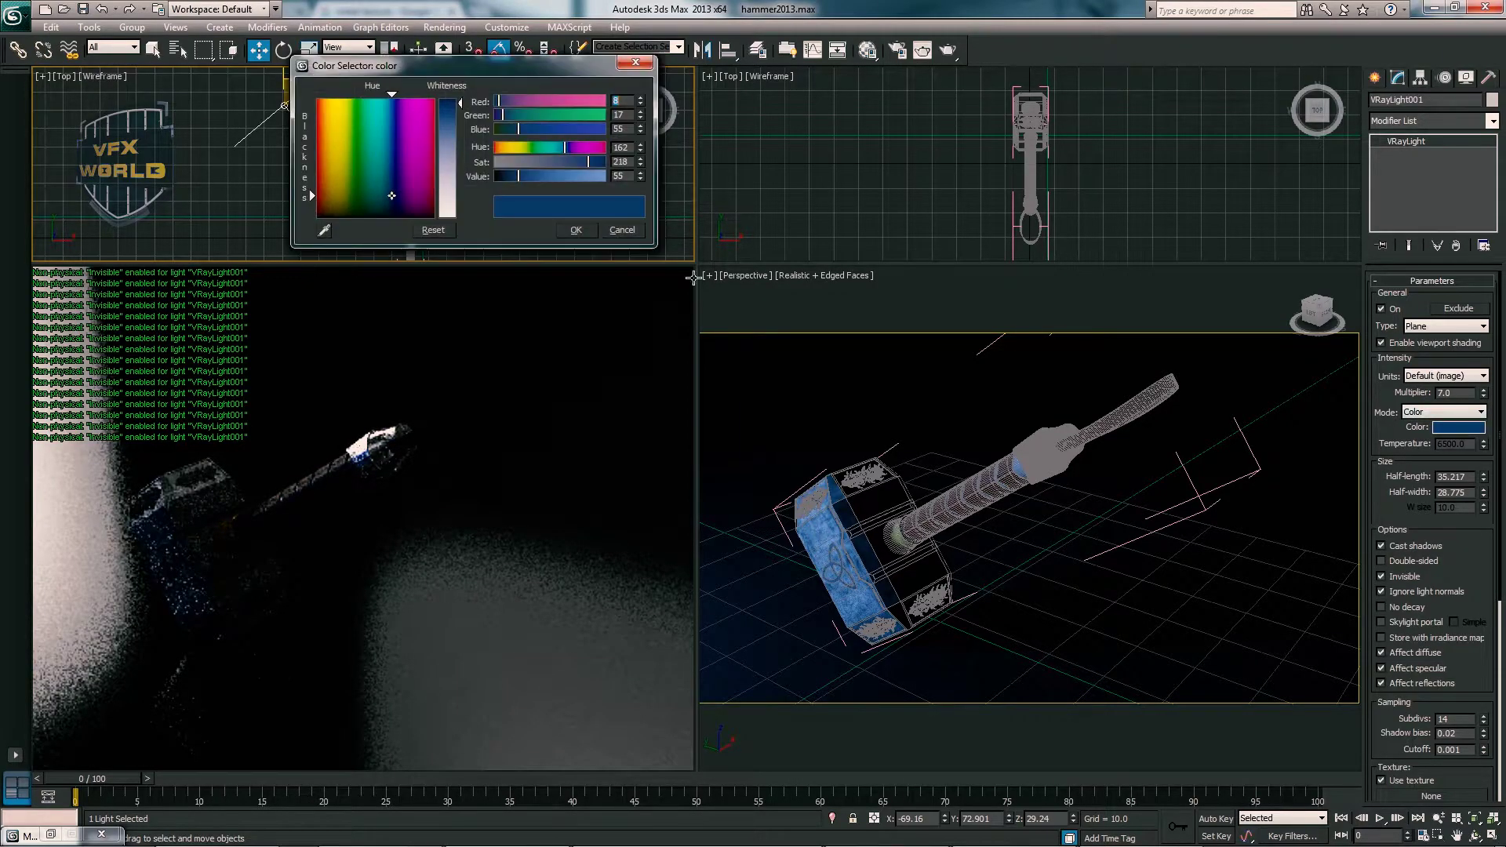
left_click(572, 229)
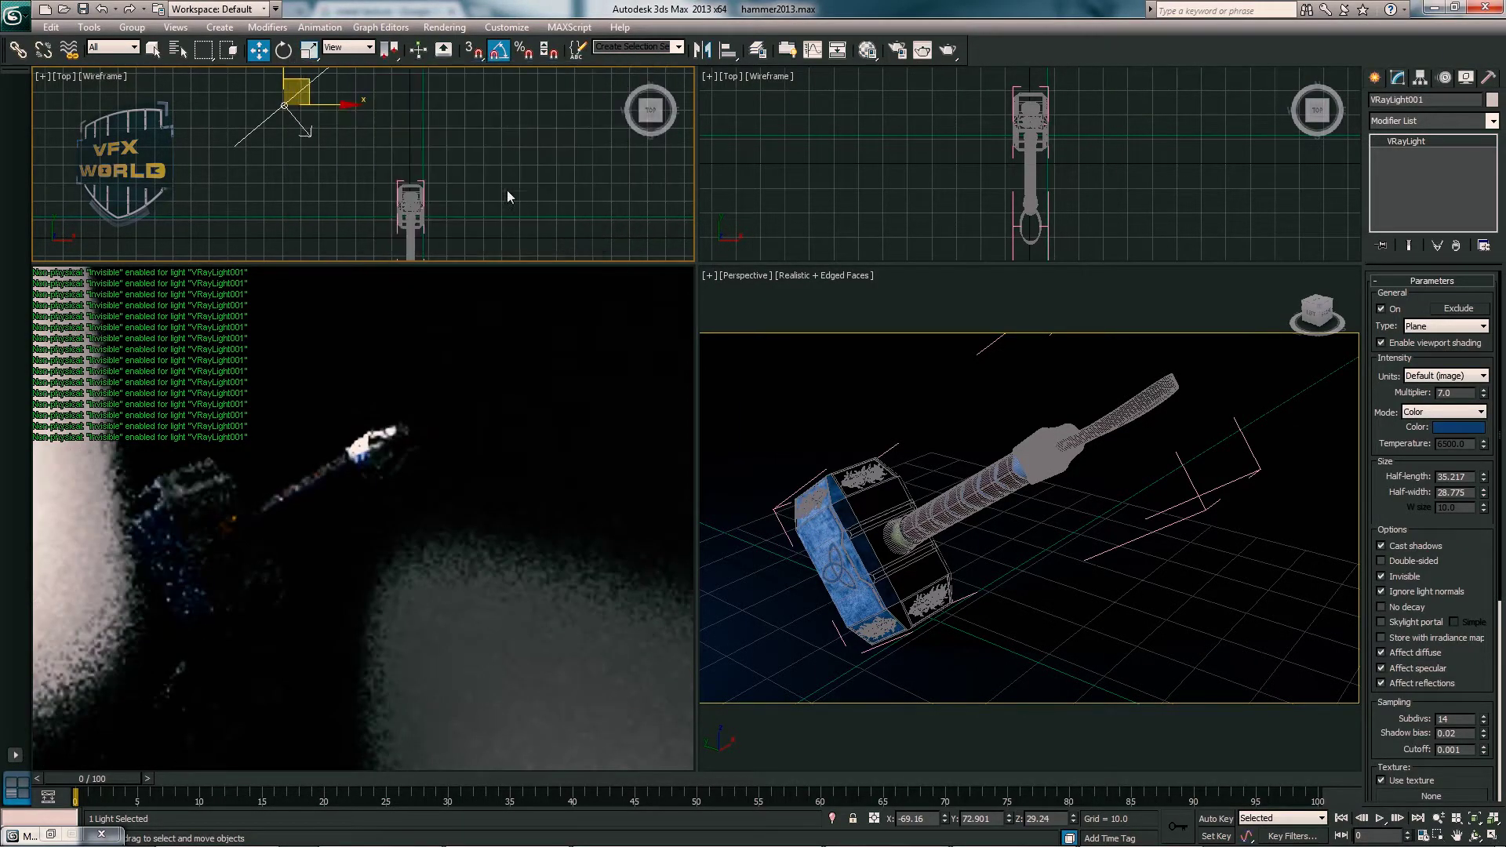
- Lift the light higher in the Left view and tilt it toward the hammer in Local coordinates
middle_click_drag(932, 186, 931, 228)
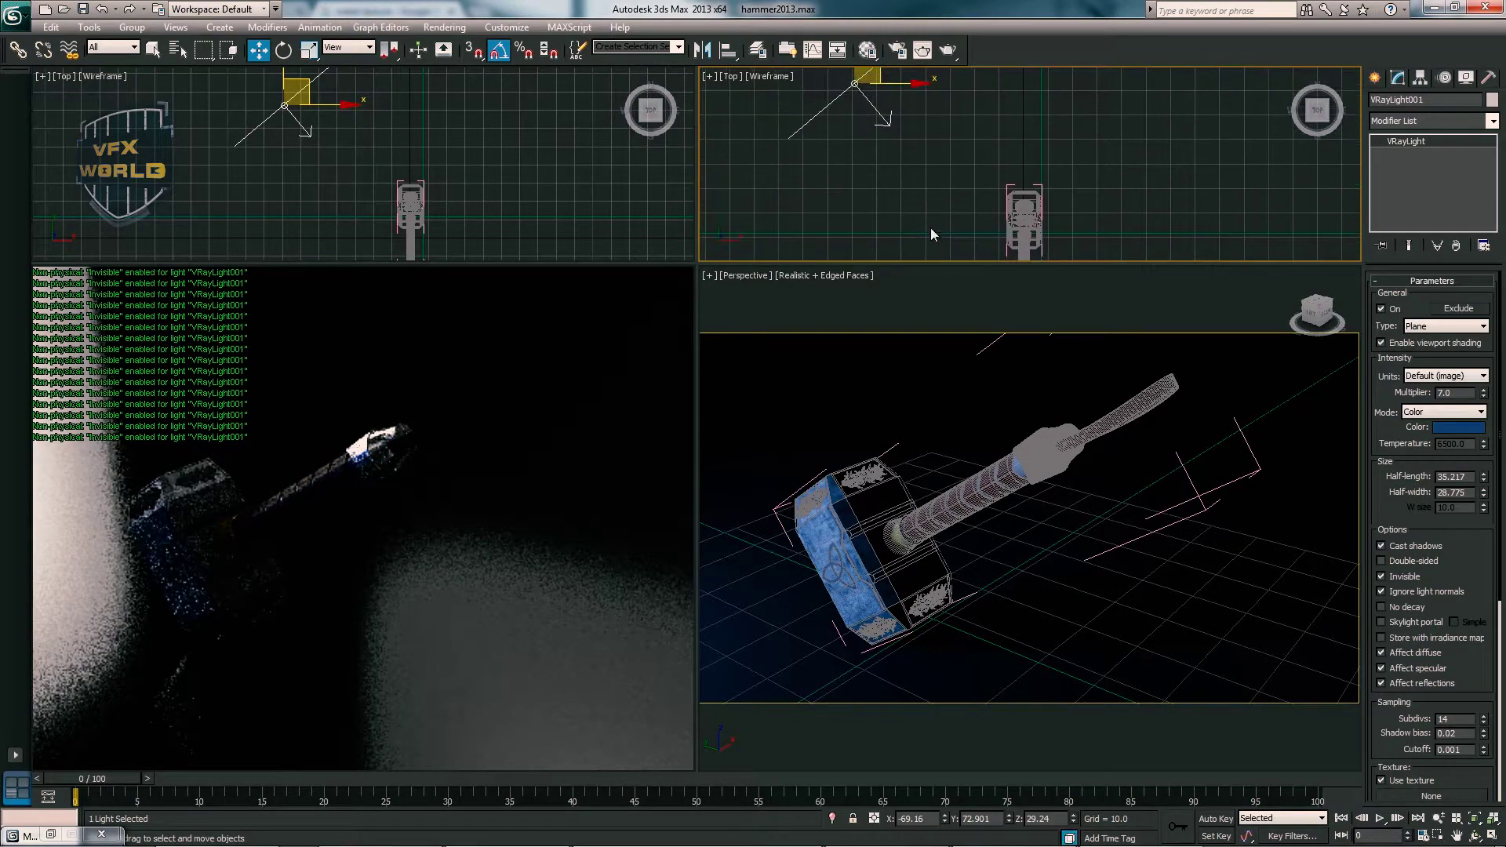
middle_click(427, 162)
key("l")
middle_click_drag(397, 183, 416, 193)
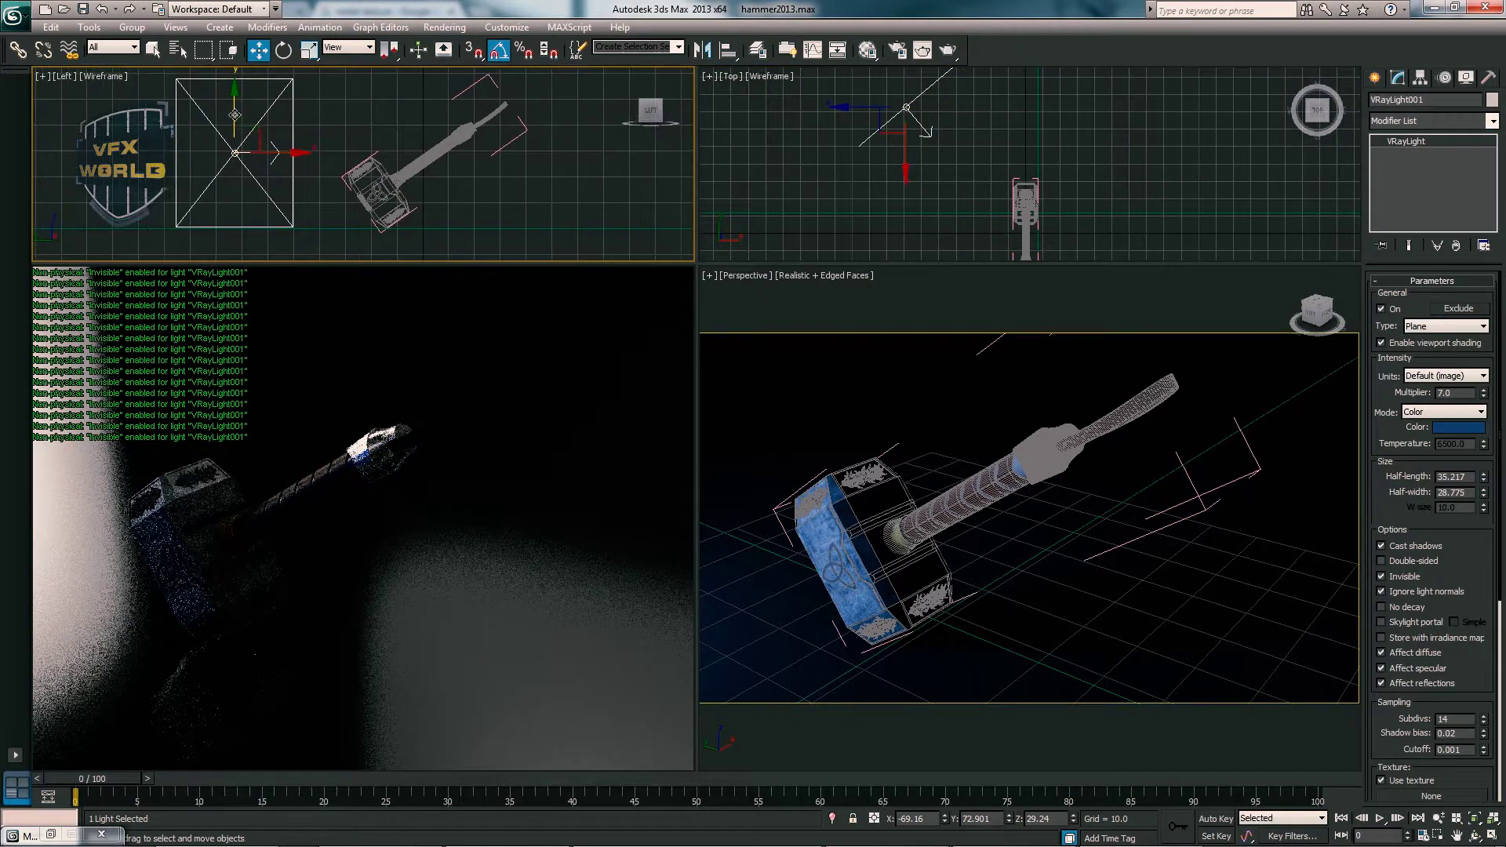
left_click_drag(235, 138, 235, 90)
key("t")
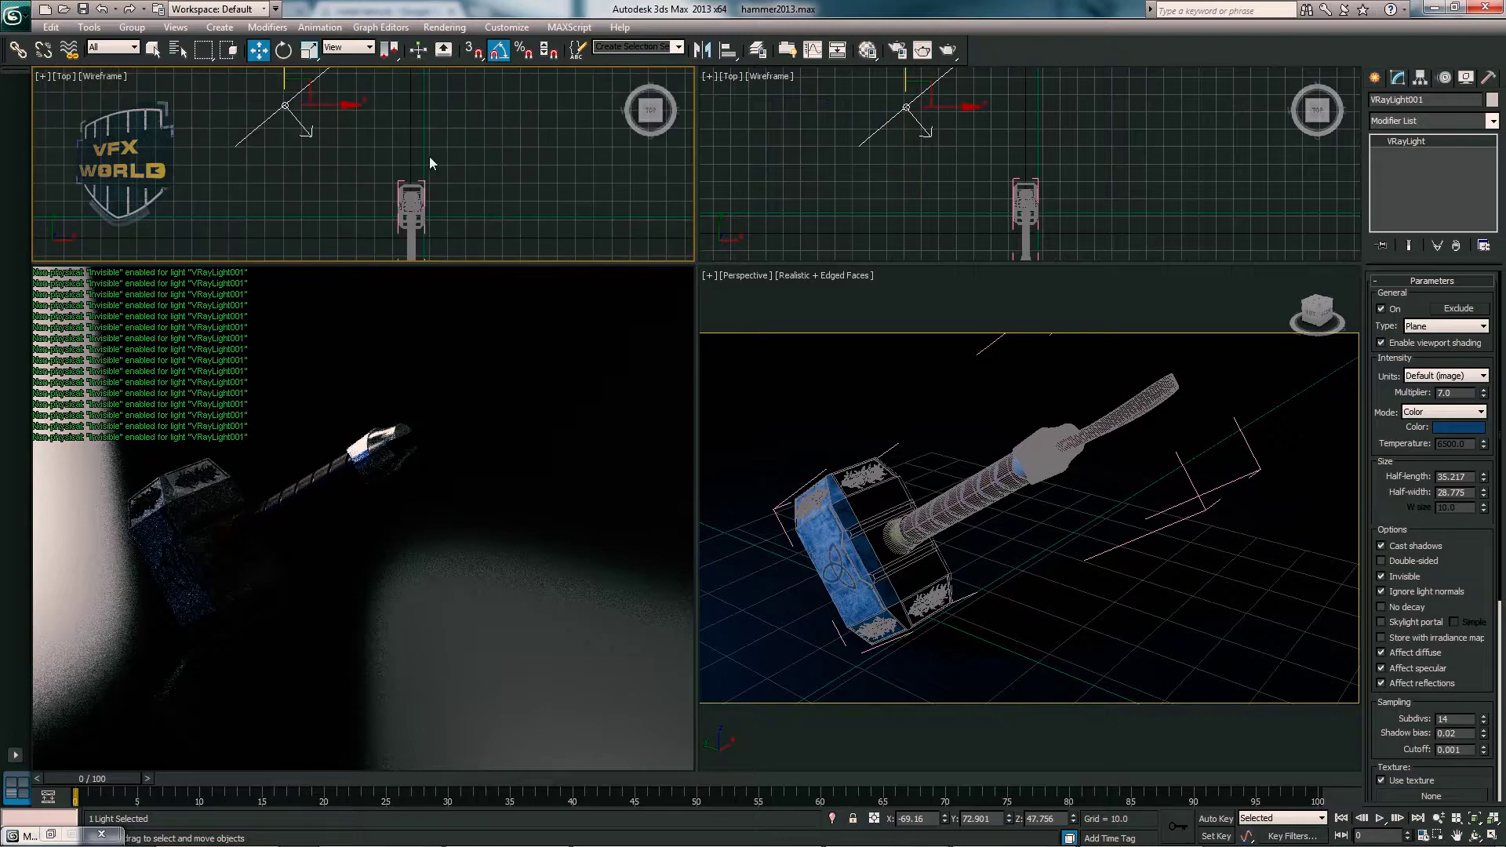
left_click(283, 49)
left_click(347, 47)
left_click(345, 110)
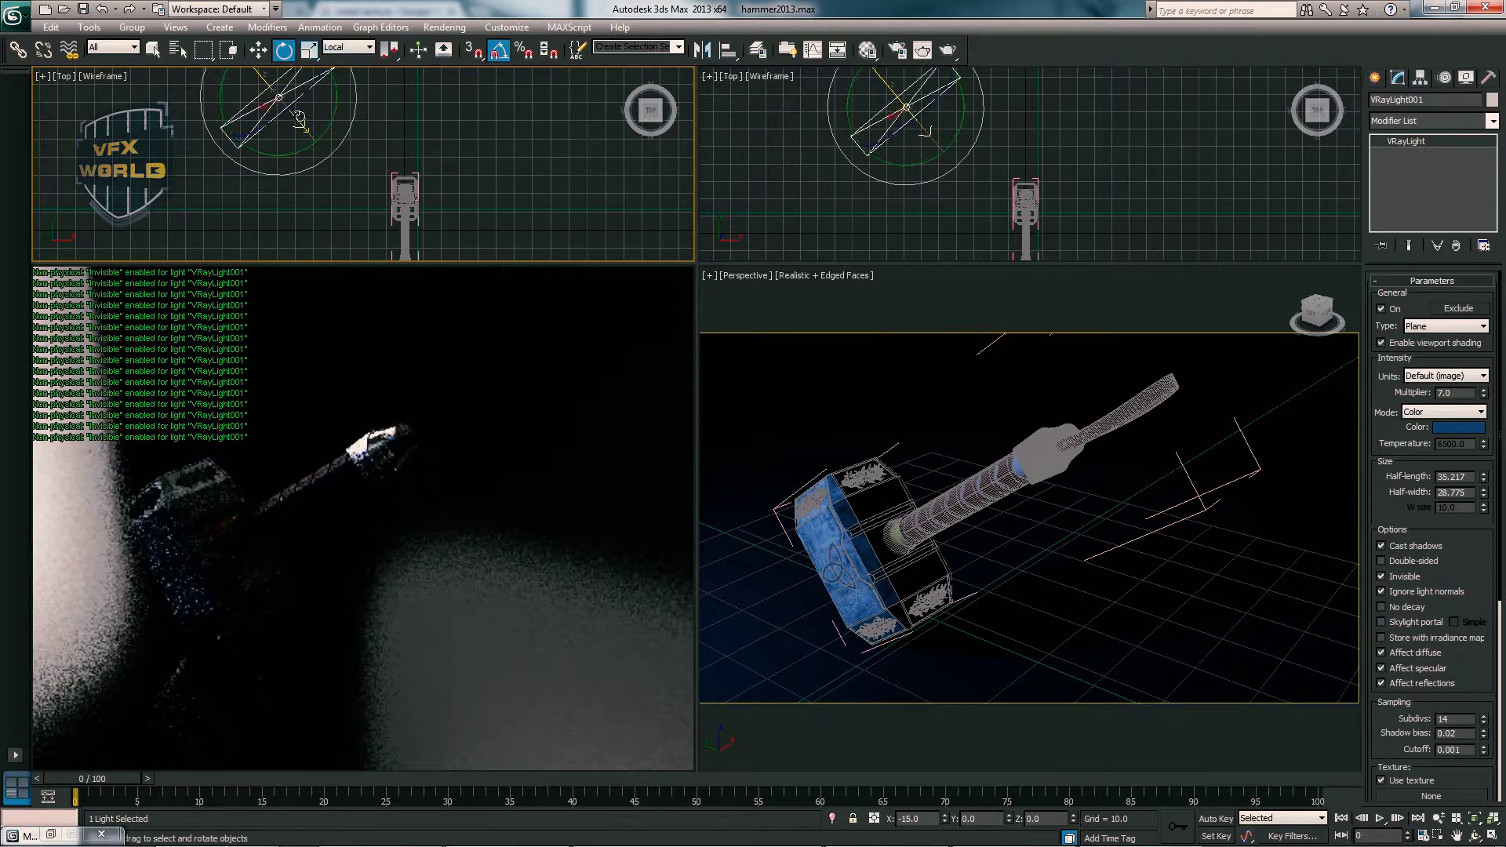
left_click_drag(300, 98, 298, 125)
left_click(258, 49)
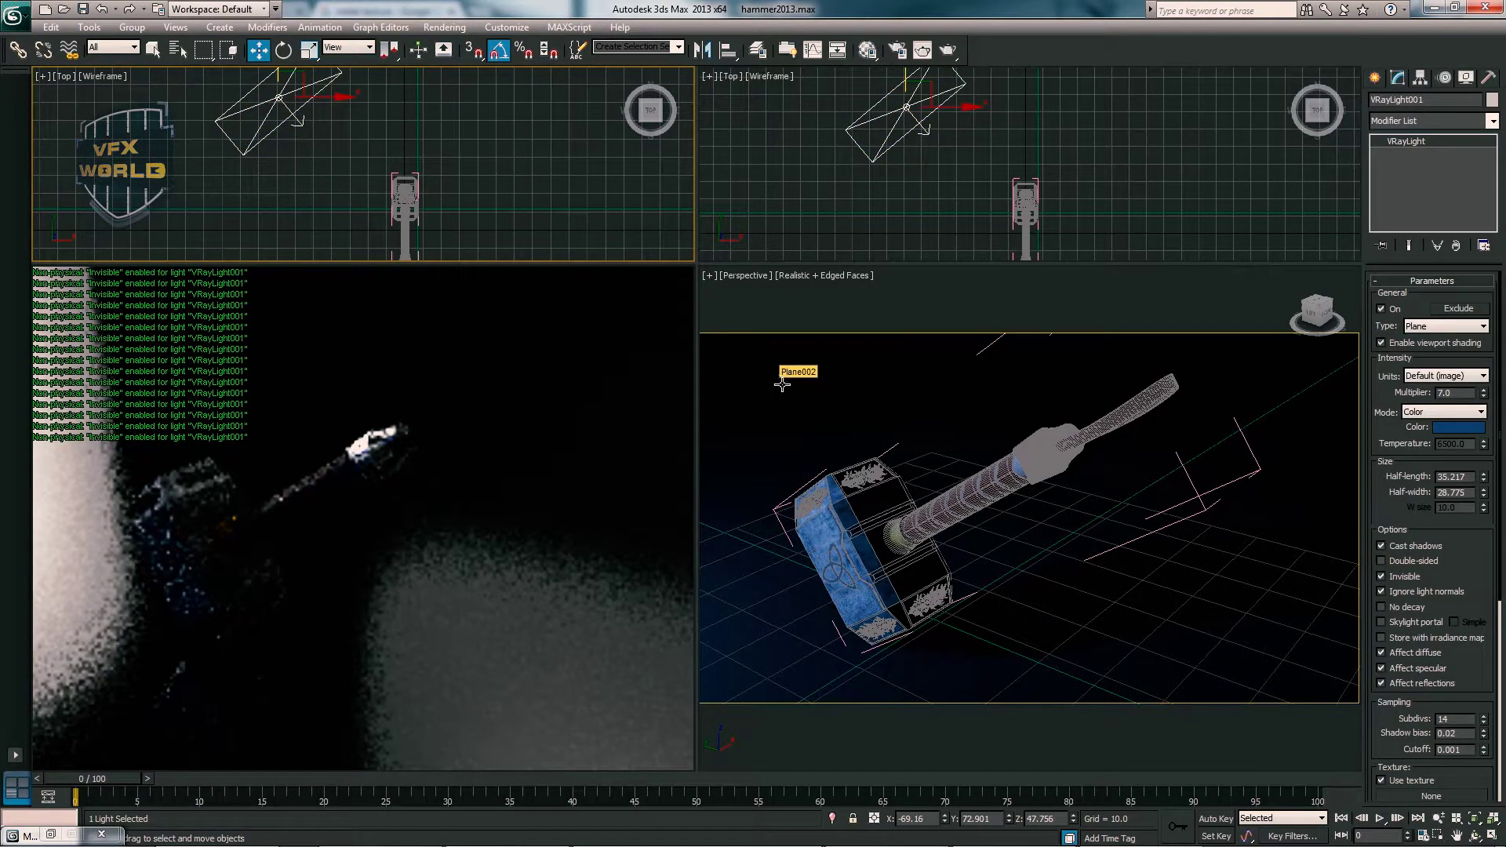
left_click(740, 377)
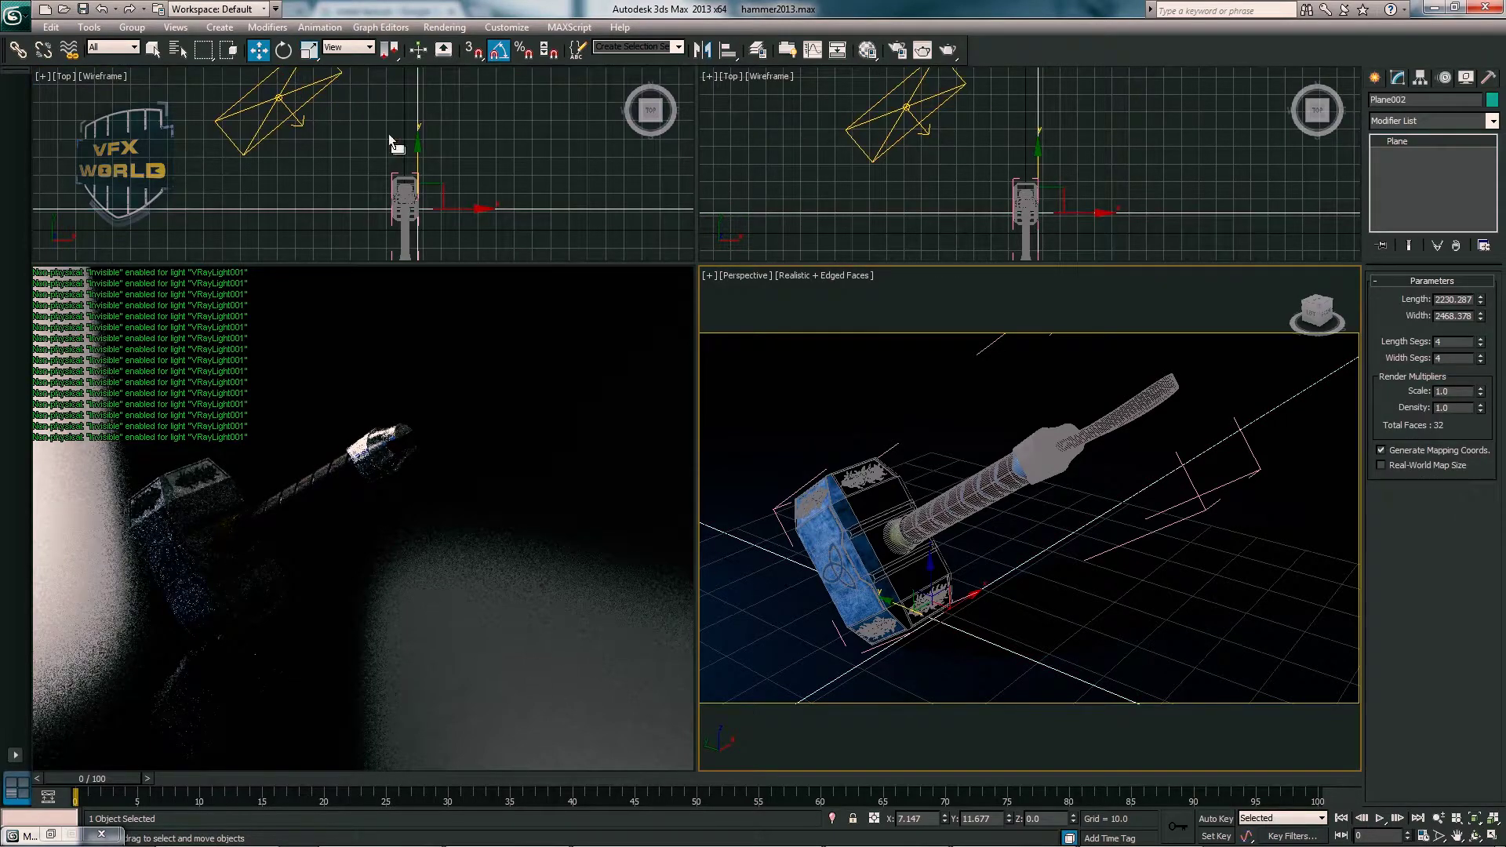
- Set the VRayHDRI Map #7 horizontal rotation to 2.0 using the magnified preview
left_click(866, 51)
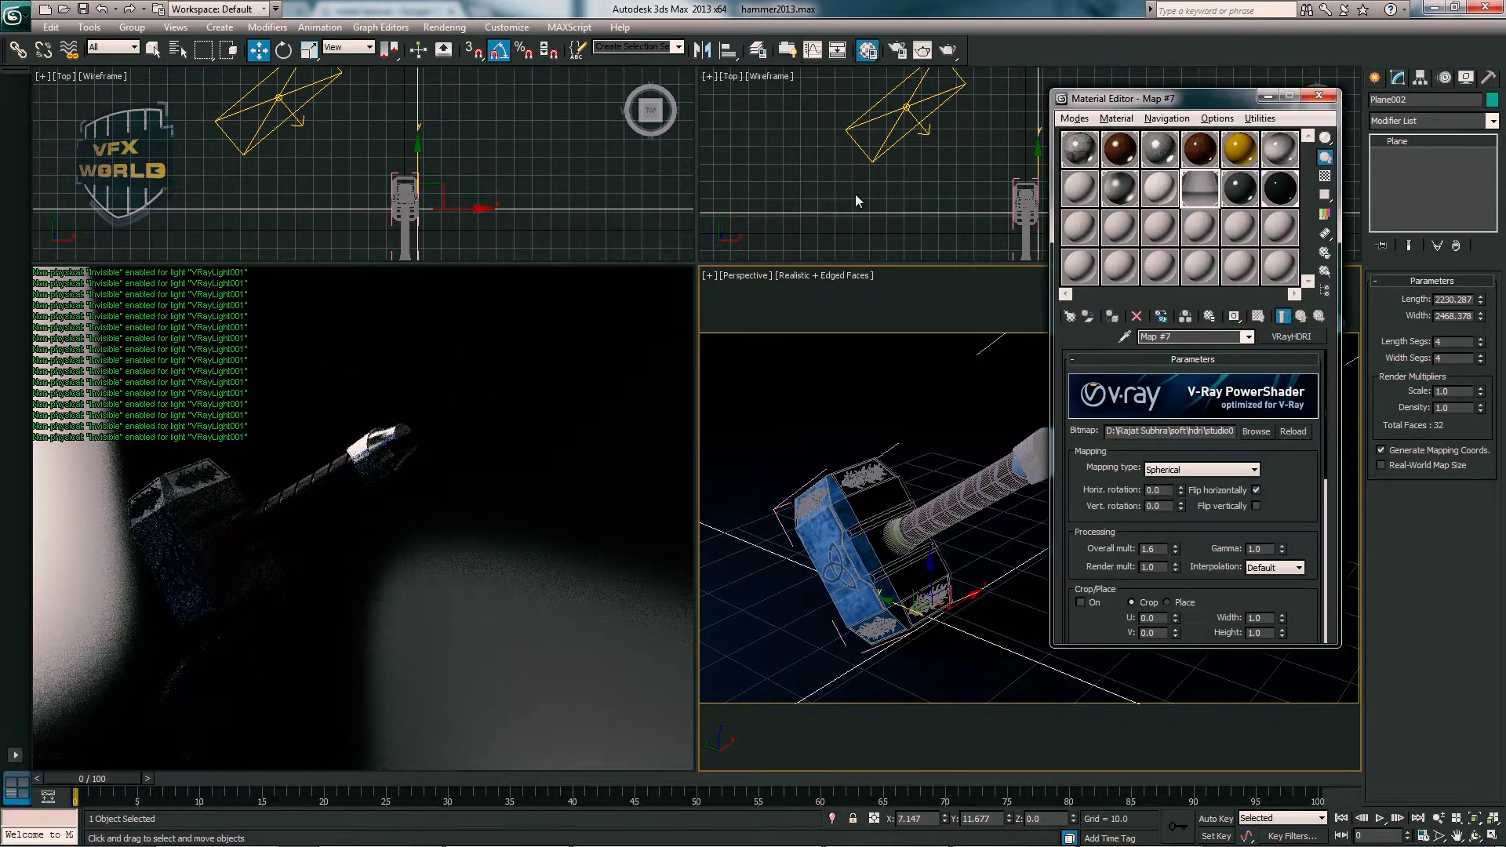
double_click(1199, 198)
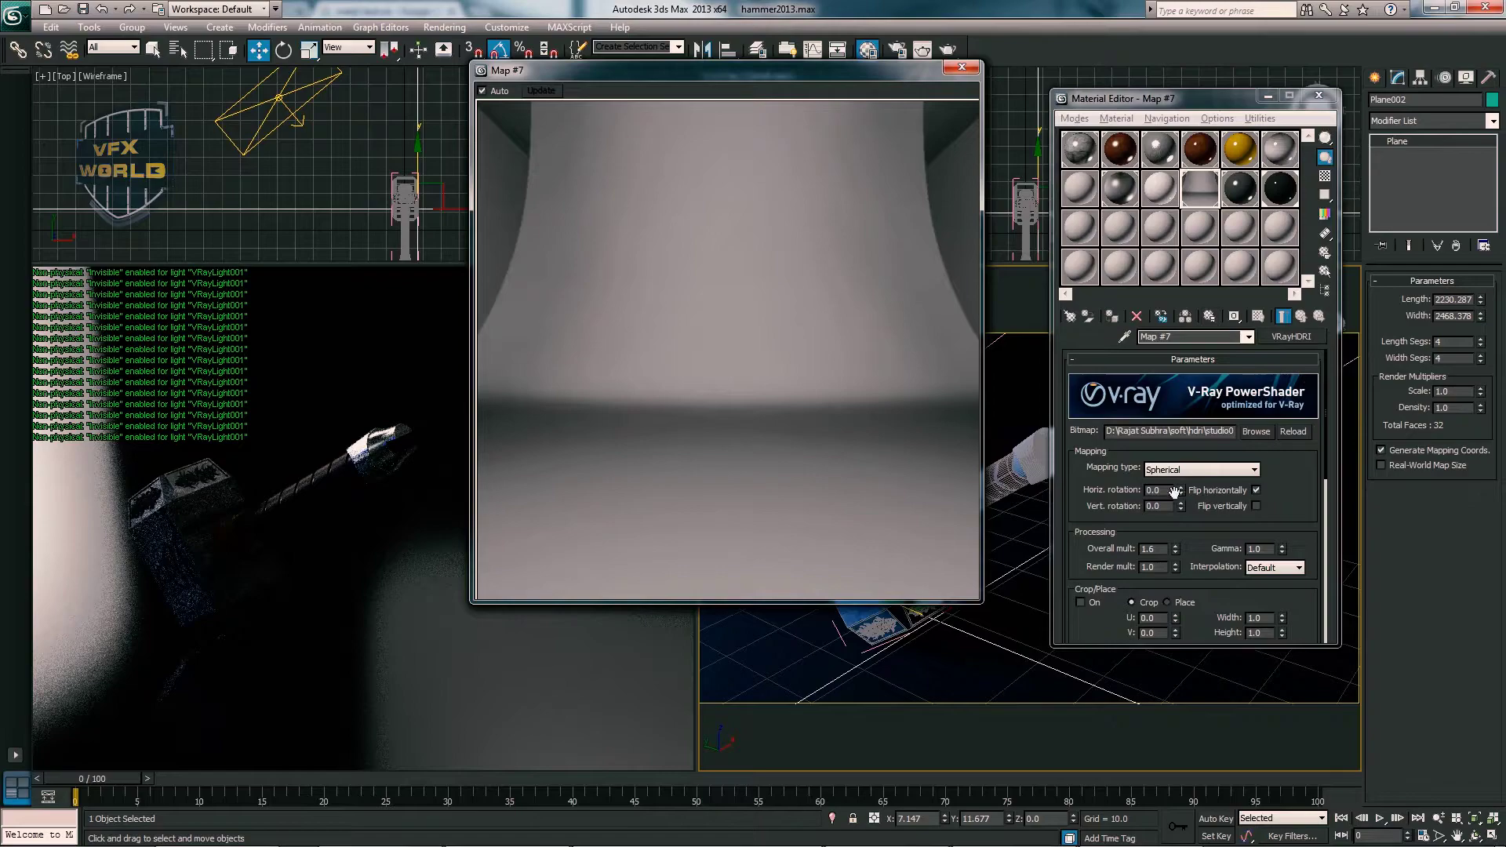
left_click(1181, 491)
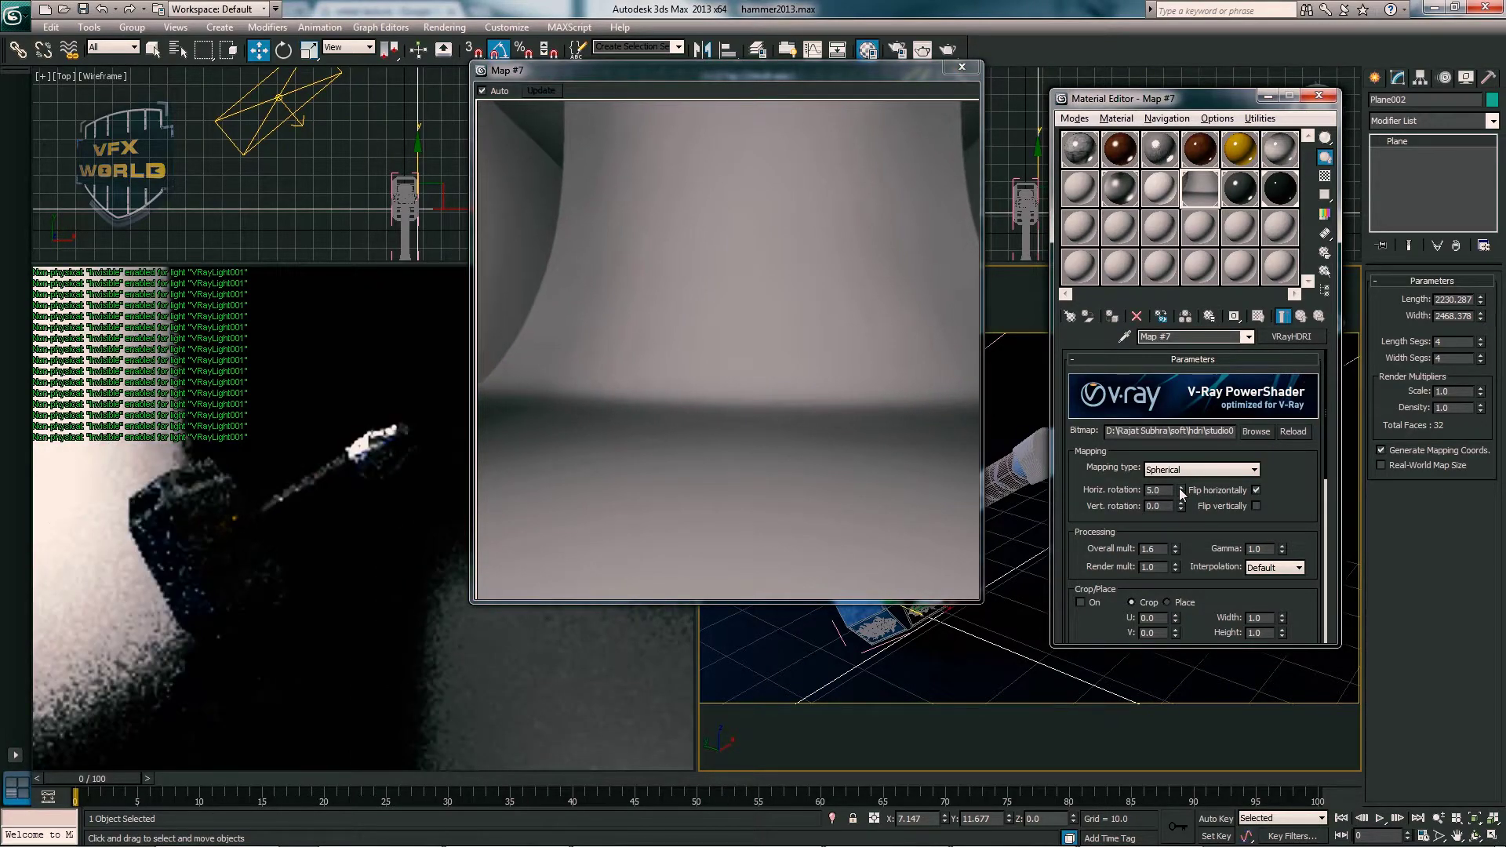
left_click(1181, 490)
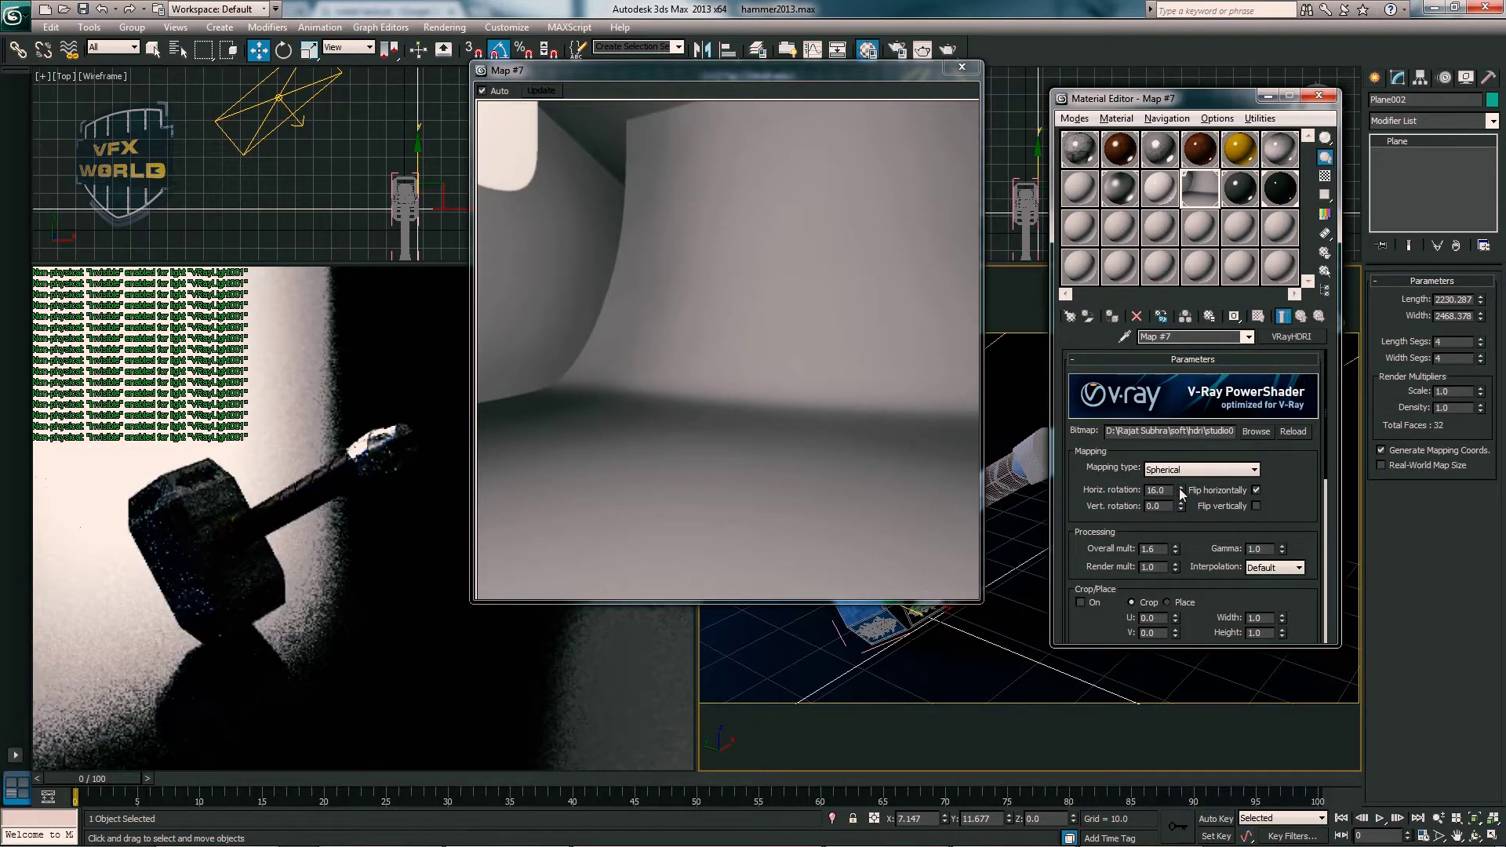
left_click(1181, 489)
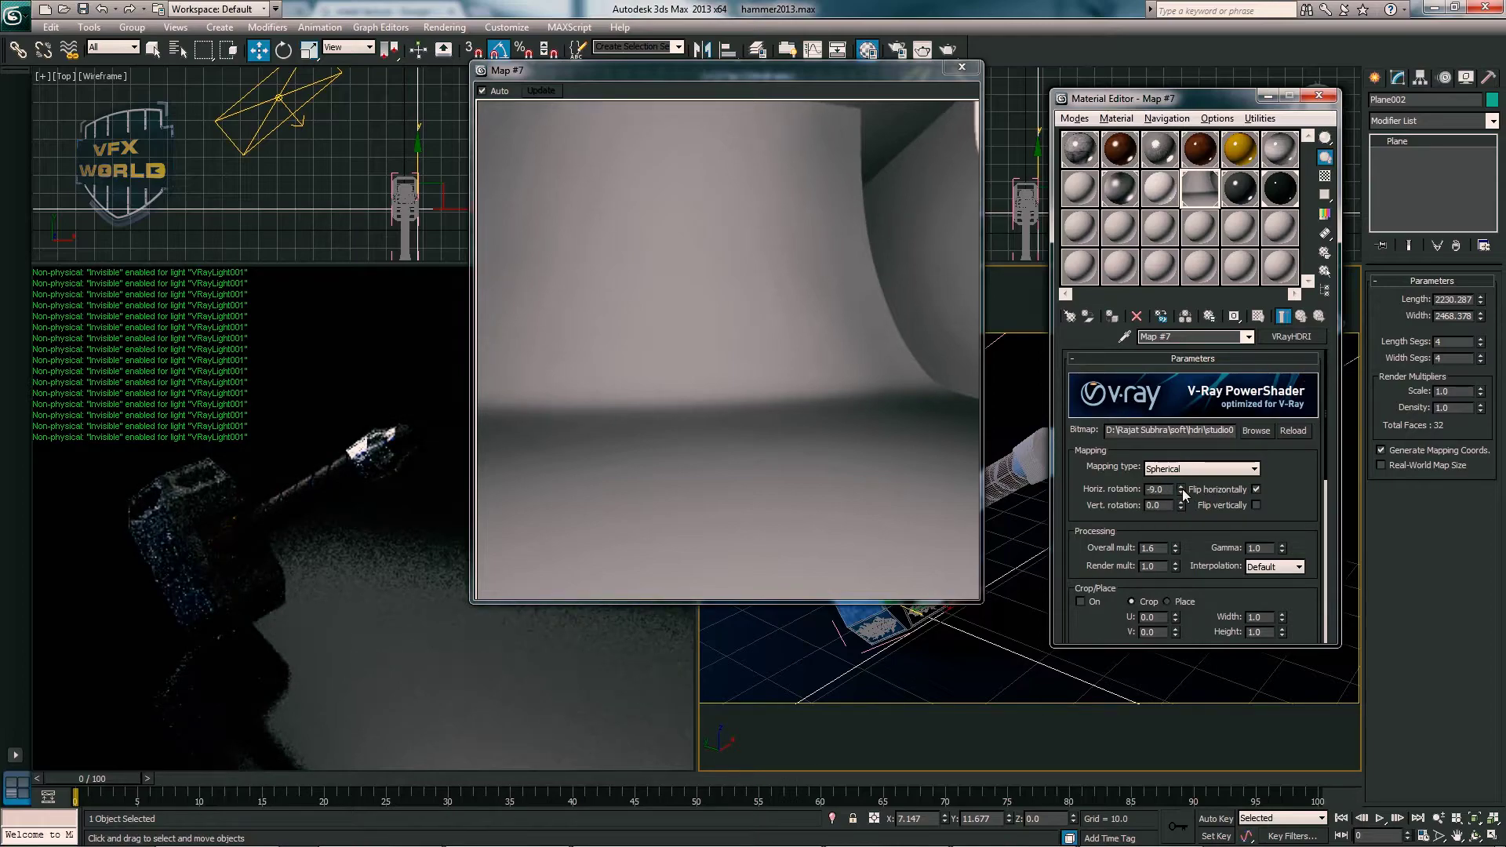
left_click(1181, 490)
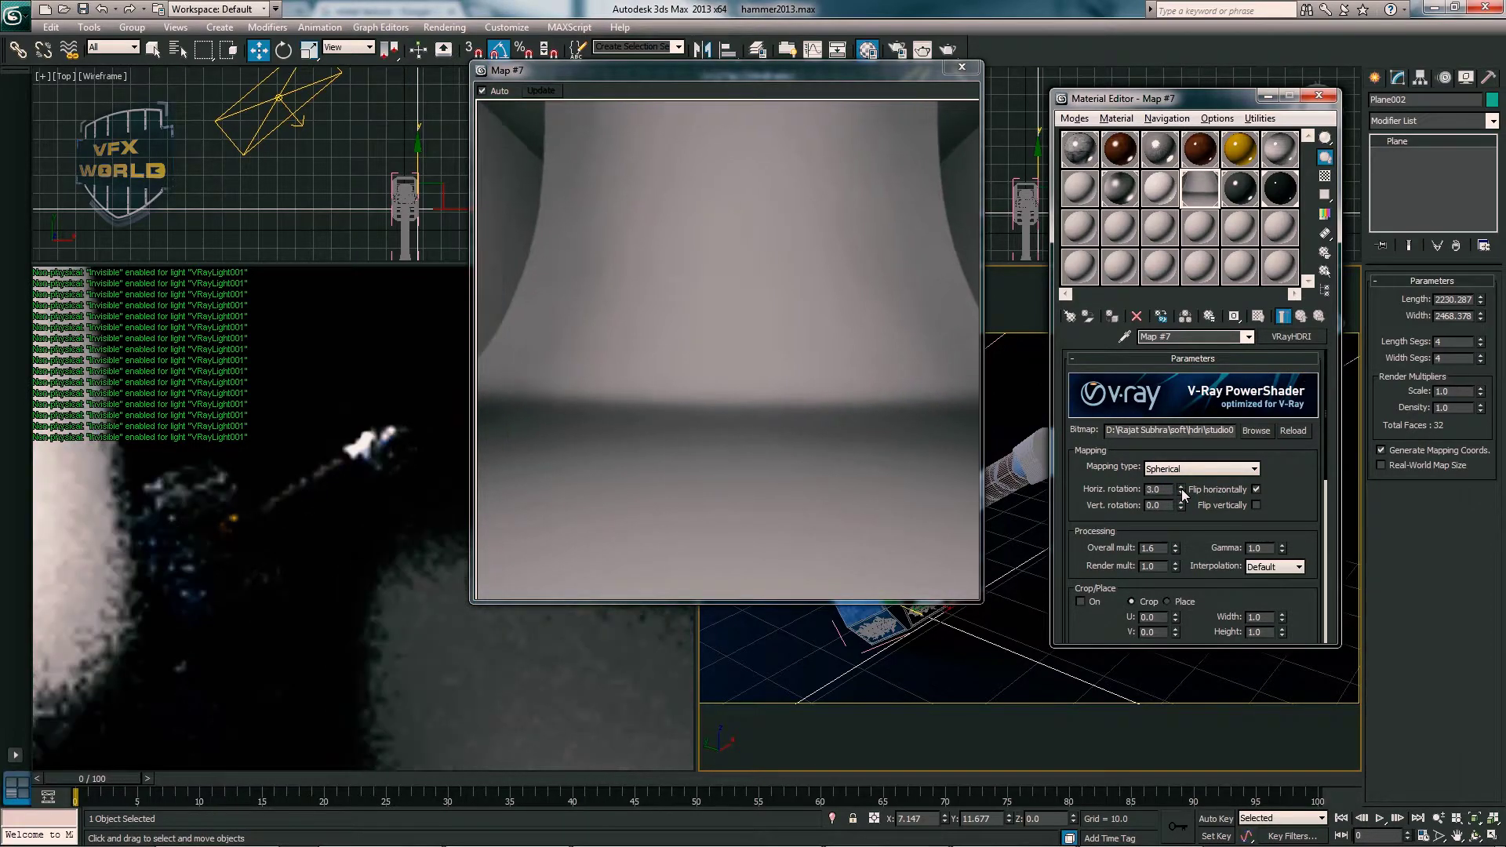
left_click(1181, 493)
- Keep the HDRI render multiplier at 1.0 and close the preview and Material Editor
scroll(1181, 510, "down", 1)
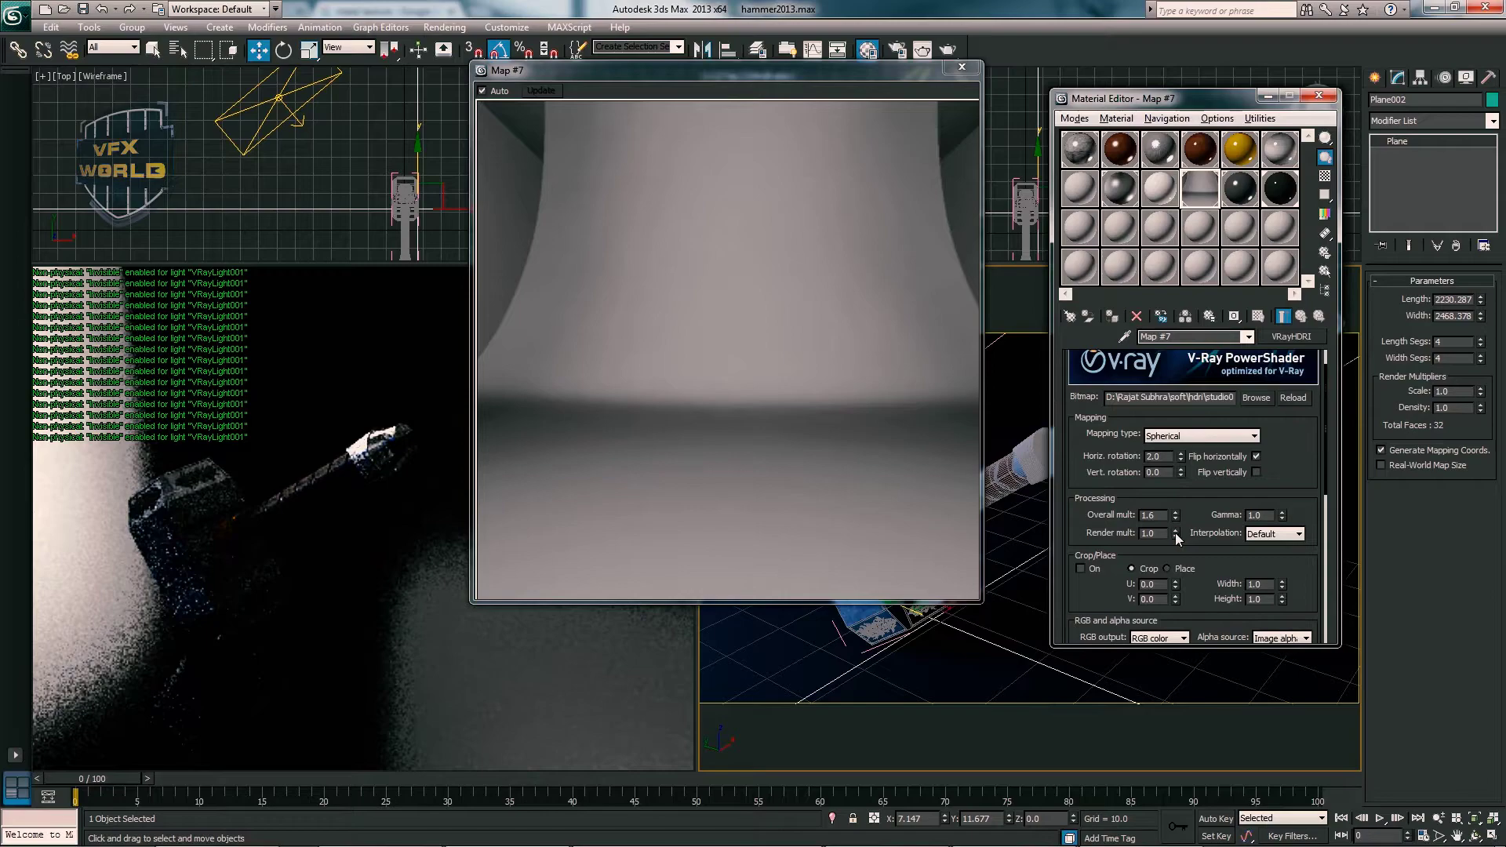
left_click(1175, 531)
left_click(1175, 537)
left_click_drag(1227, 551, 1236, 494)
scroll(1235, 494, "down", 3)
scroll(1236, 494, "down", 3)
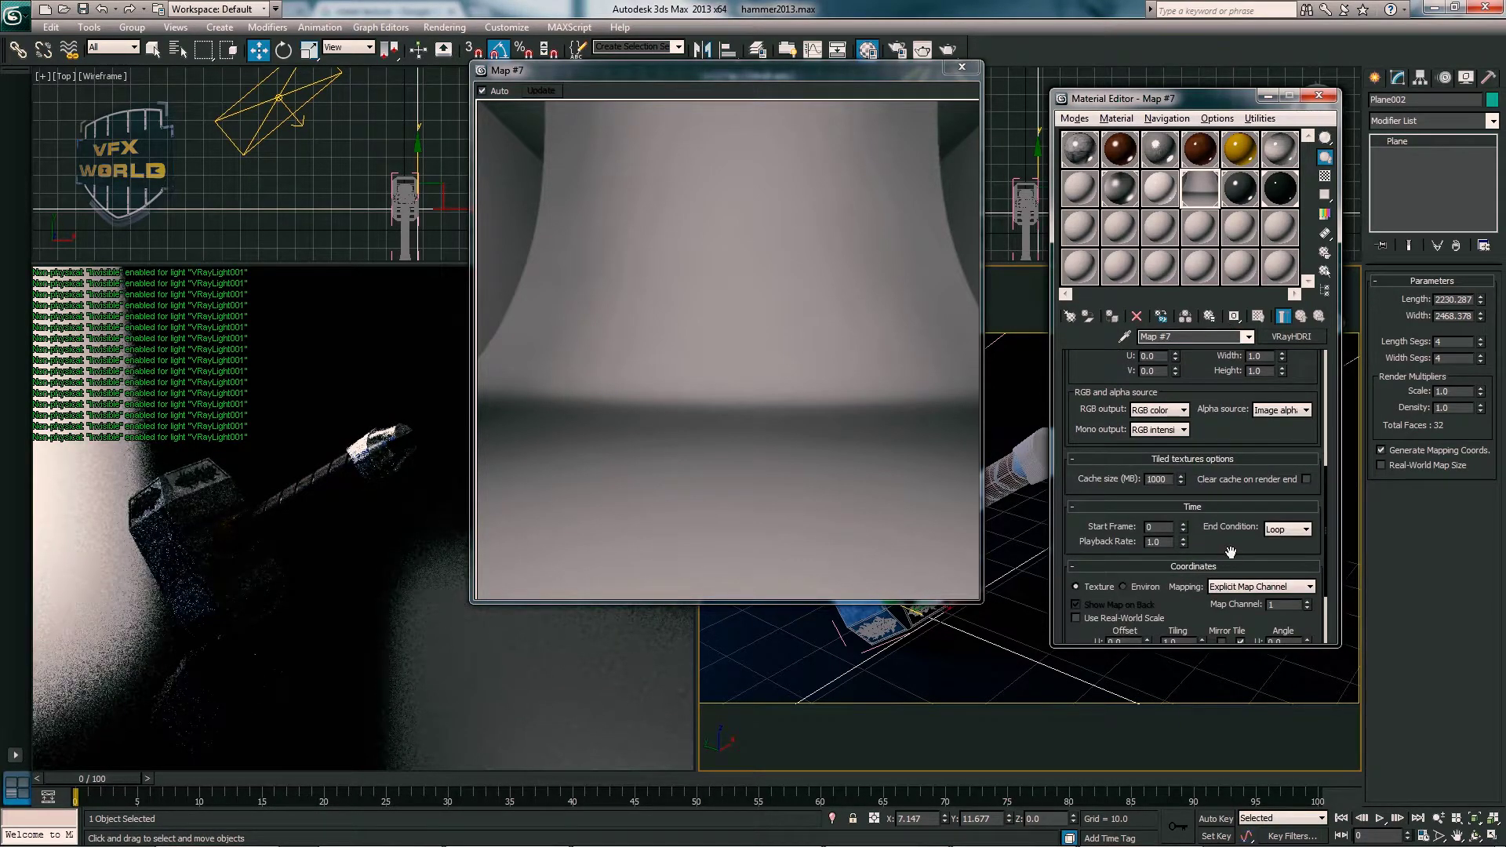
left_click(961, 66)
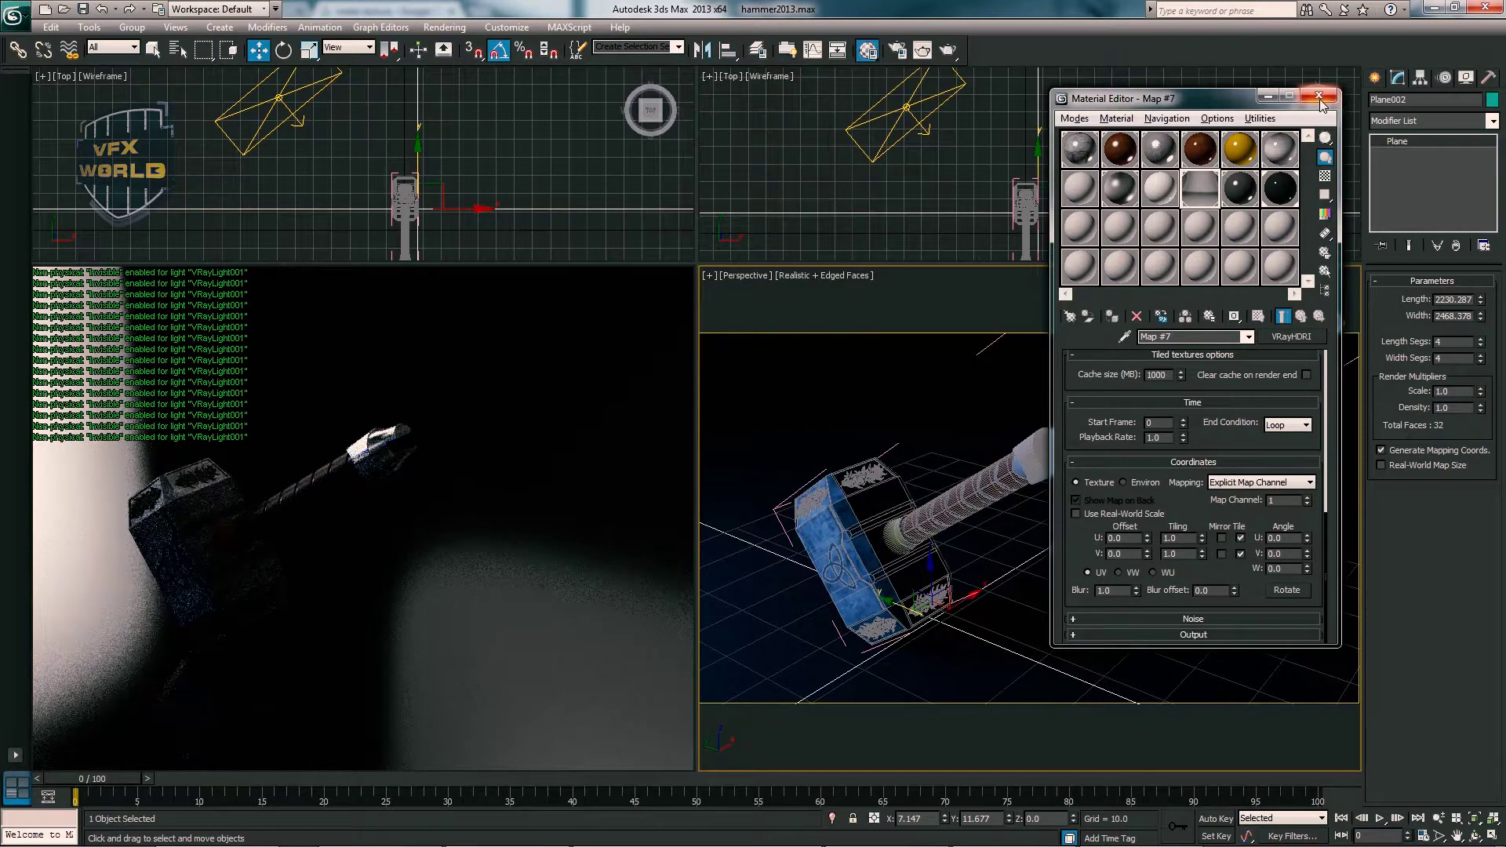
key("m")
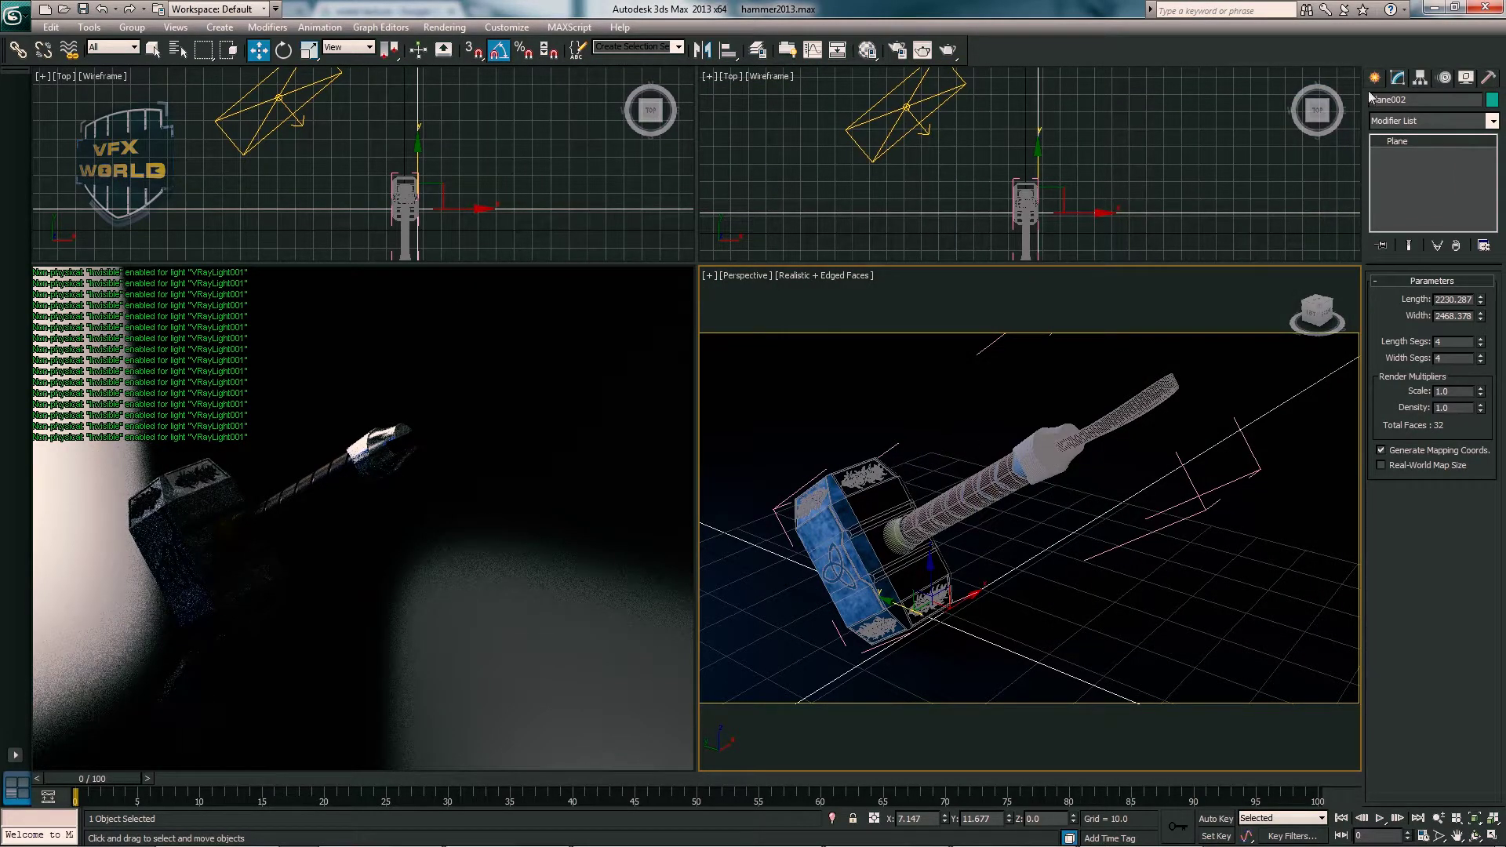
left_click(1374, 78)
- Create a targeted VRayPhysicalCamera in the Top view aimed at the hammer and look through it
middle_click_drag(924, 418, 932, 410)
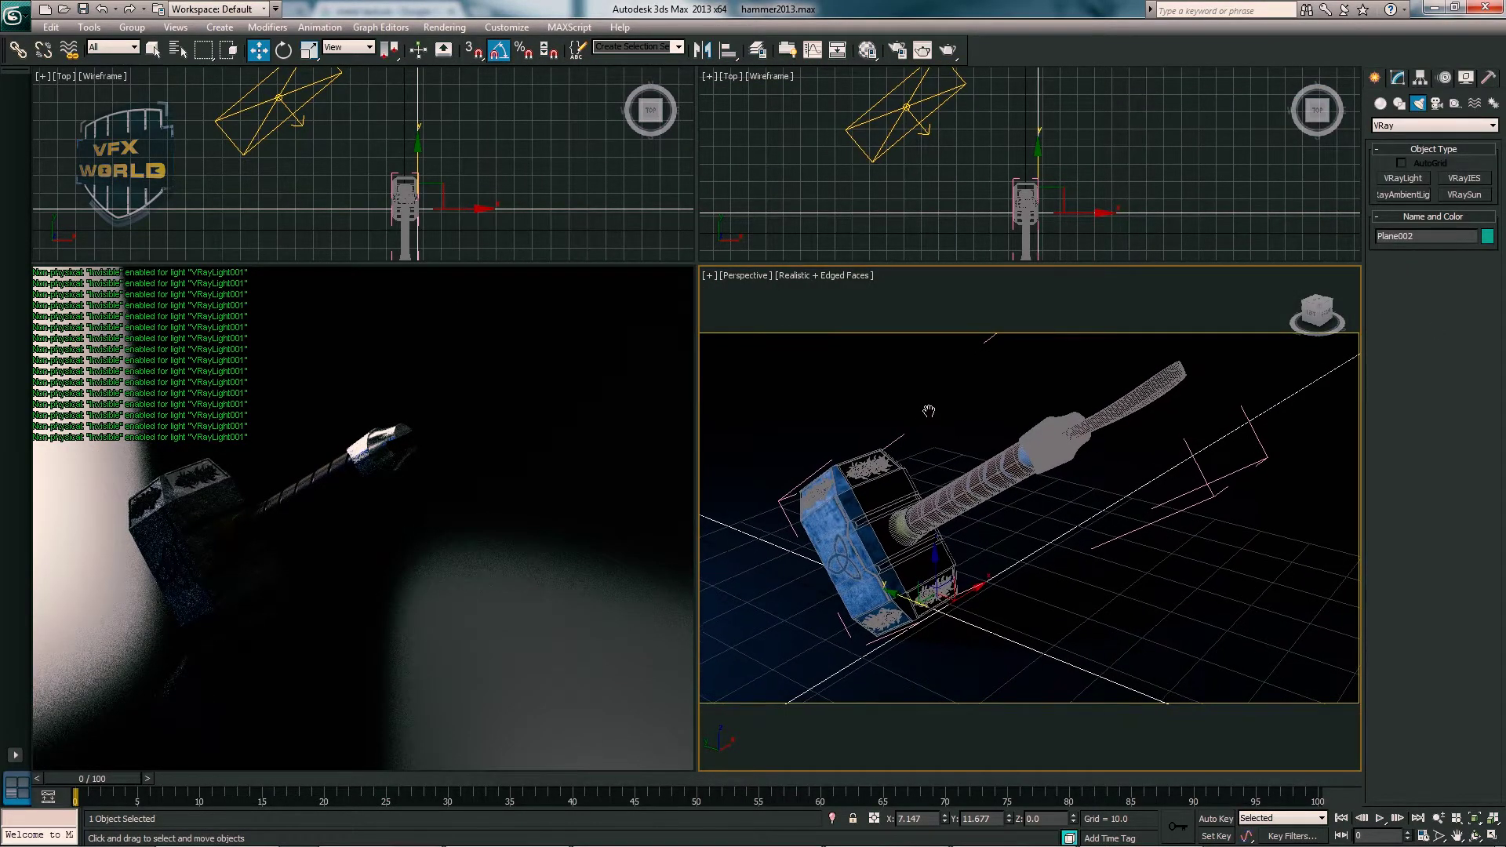
left_click(1438, 102)
left_click(1478, 182)
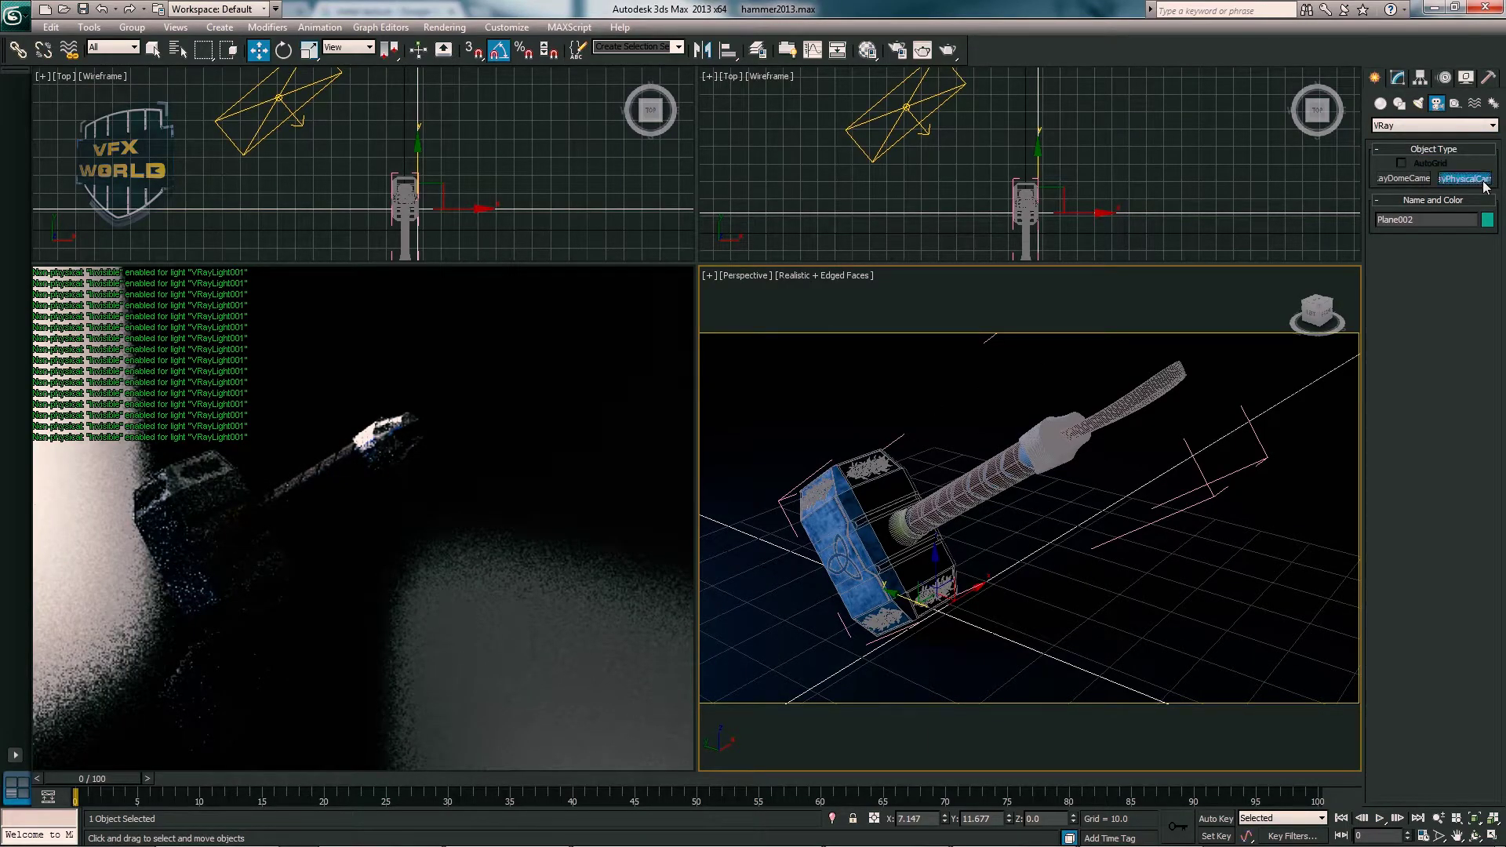
middle_click_drag(369, 235, 404, 157)
mouse_move(319, 241)
left_mouse_down()
mouse_move(424, 137)
mouse_move(453, 137)
left_mouse_up()
left_click(261, 52)
key("c")
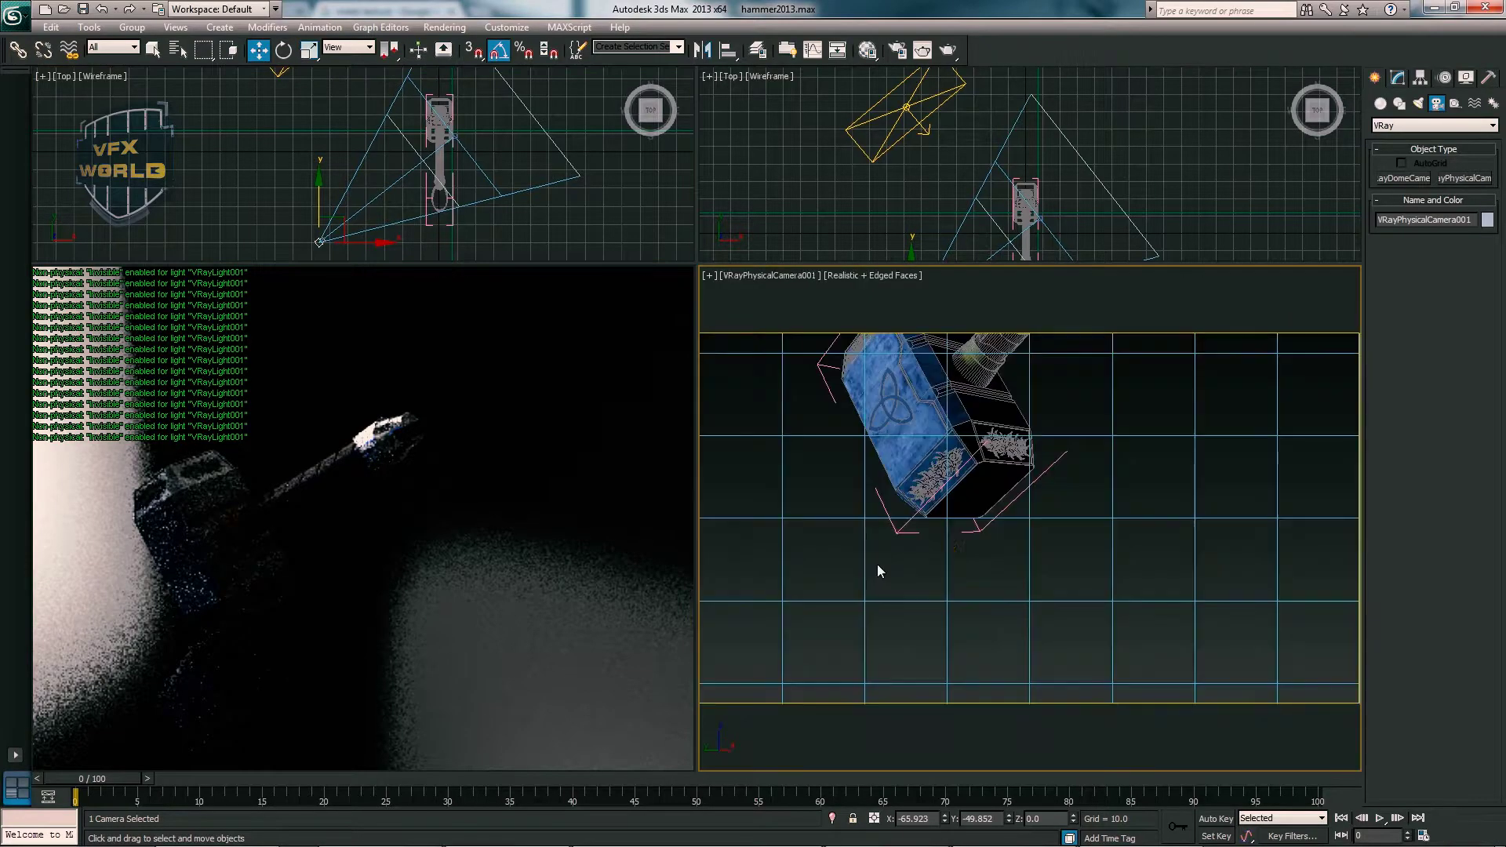
- Reposition the camera in the Top and Left views to frame the hammer diagonally
mouse_move(953, 392)
middle_mouse_down()
mouse_move(966, 483)
mouse_move(951, 450)
middle_mouse_up()
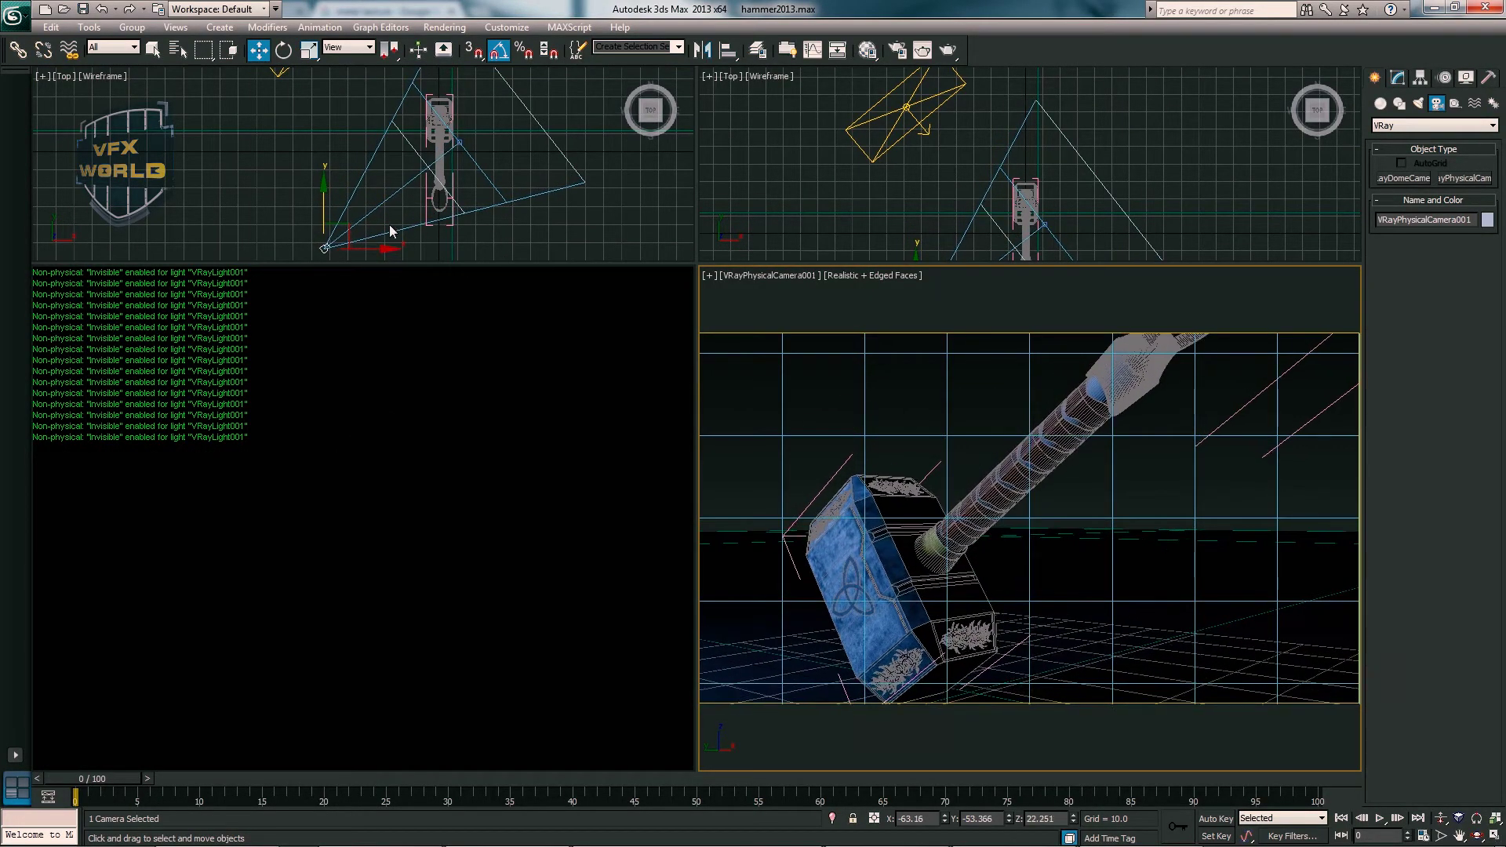
scroll(878, 212, "down", 3)
middle_click_drag(832, 225, 910, 205)
scroll(910, 206, "up", 3)
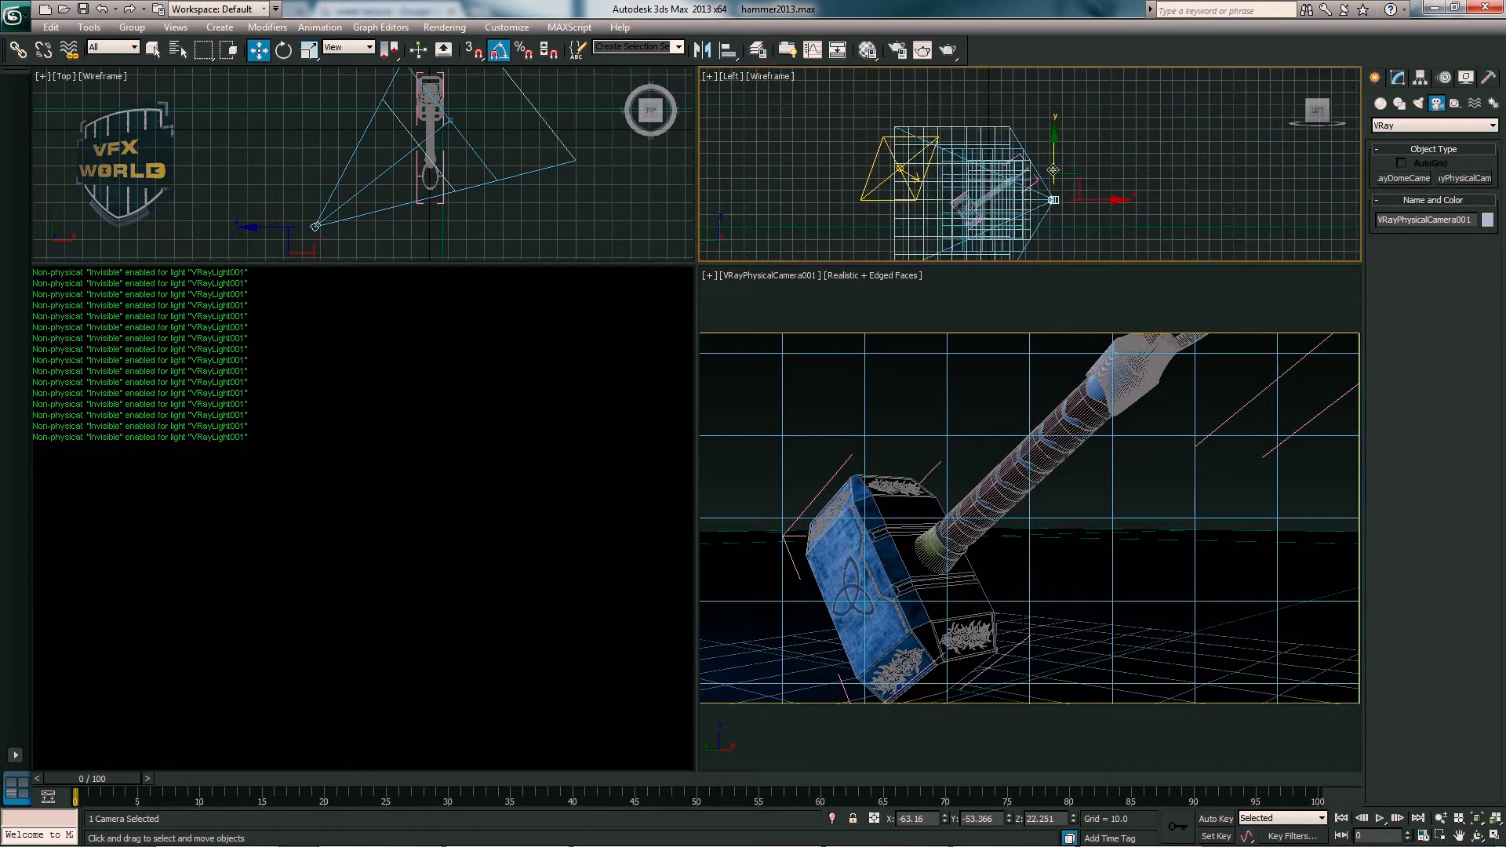
key("l")
left_click_drag(1055, 184, 1057, 118)
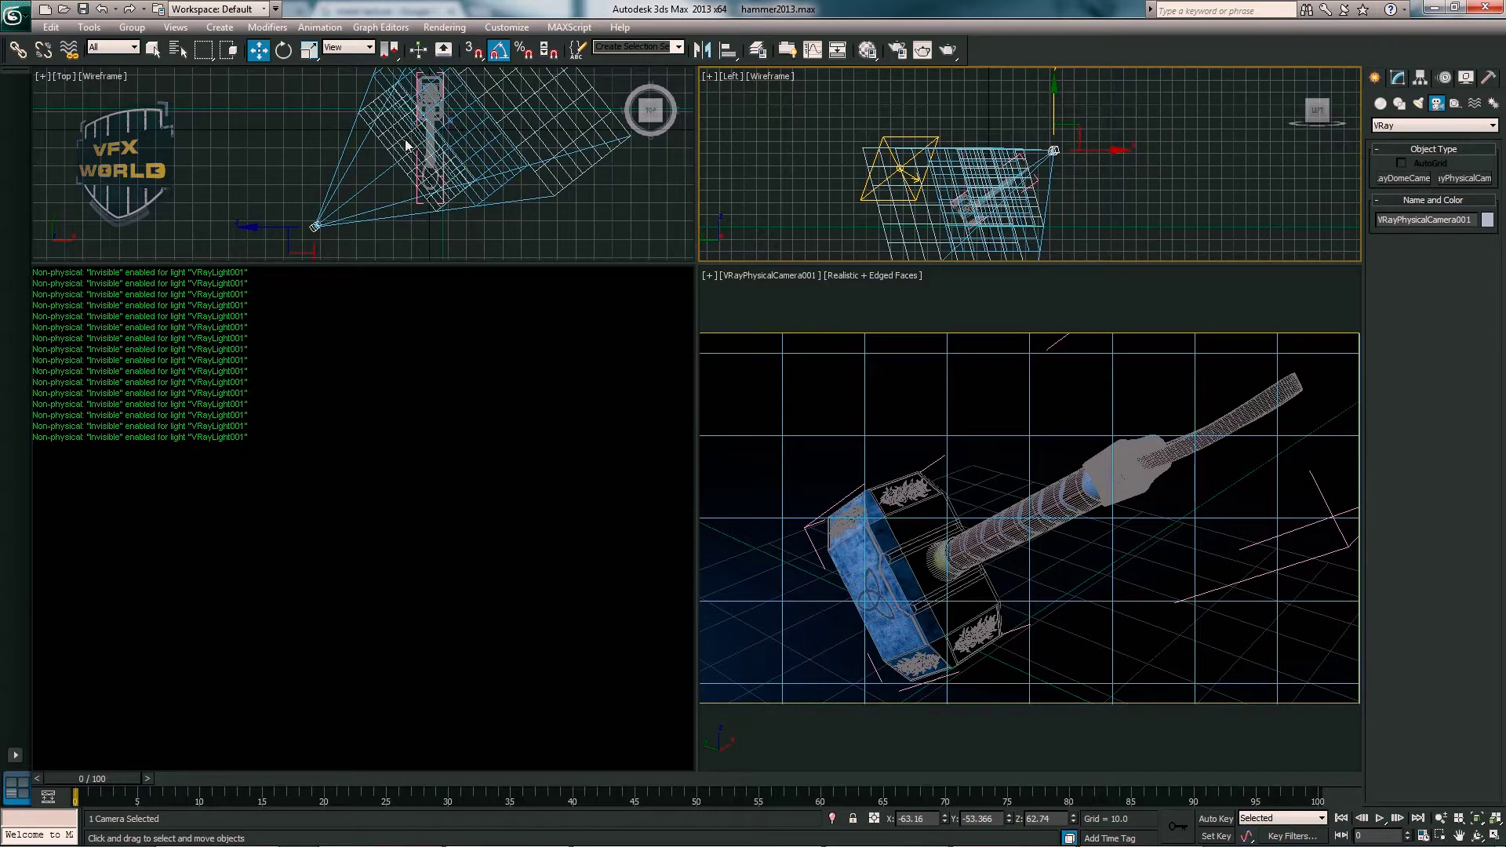
left_click_drag(353, 191, 337, 205)
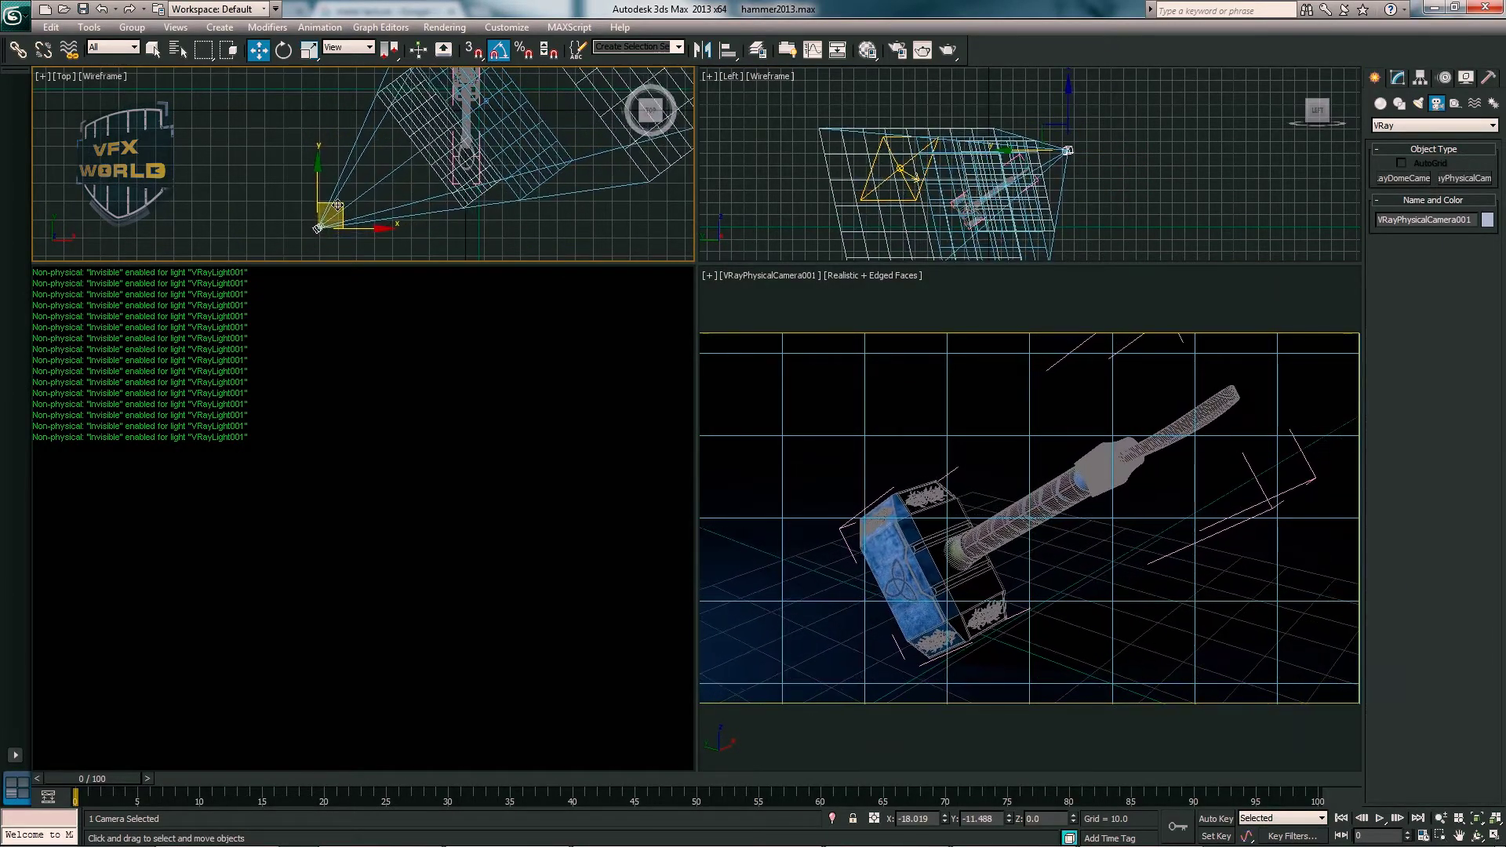
middle_click(823, 440)
left_click_drag(343, 208, 343, 207)
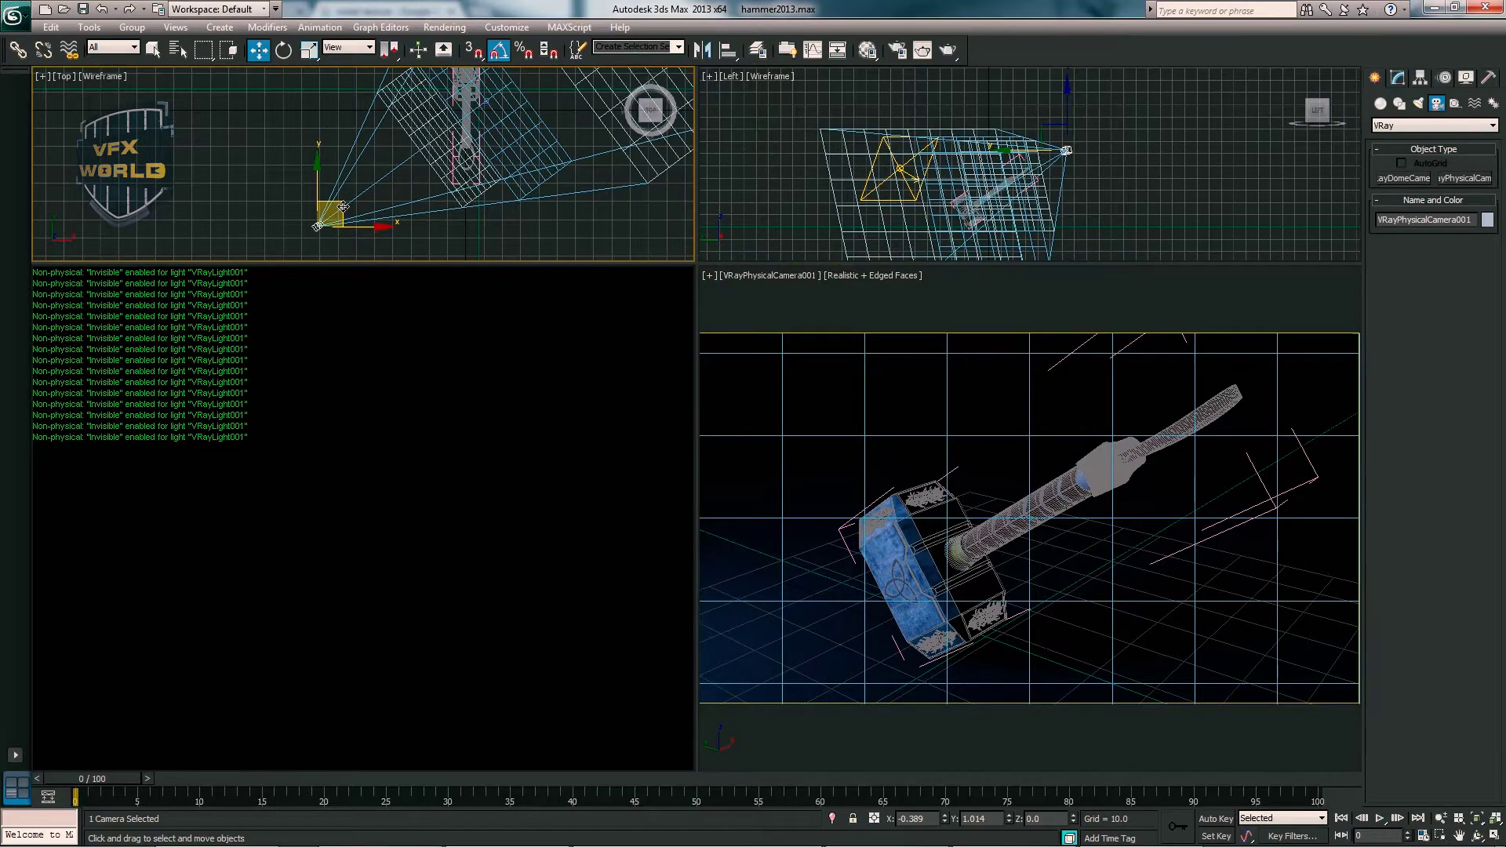
- Set the camera f-number to 1.8 and shift the camera view sideways
left_click(1398, 77)
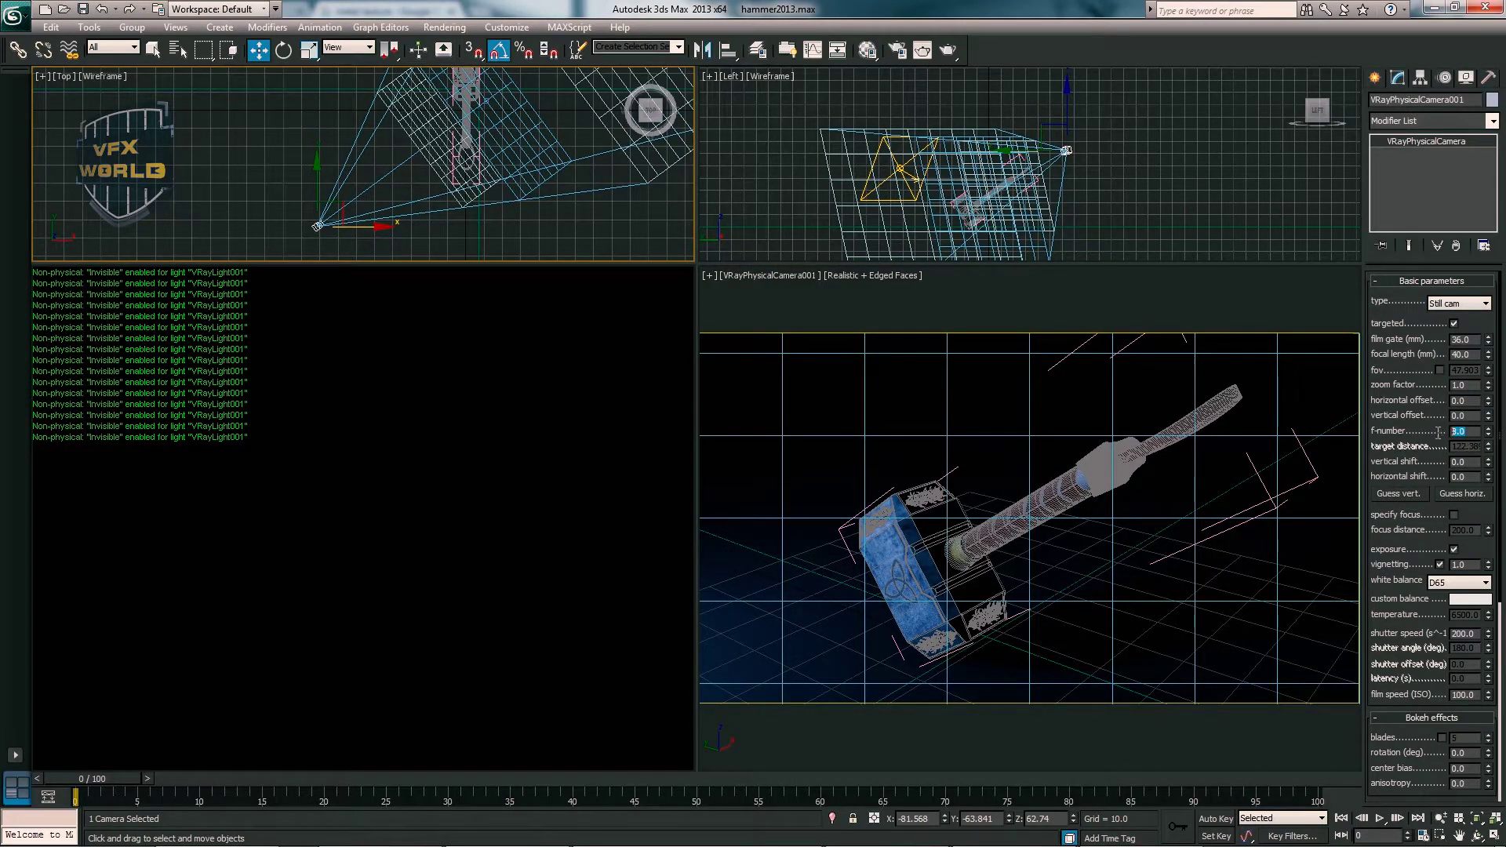
type("2")
key("Return")
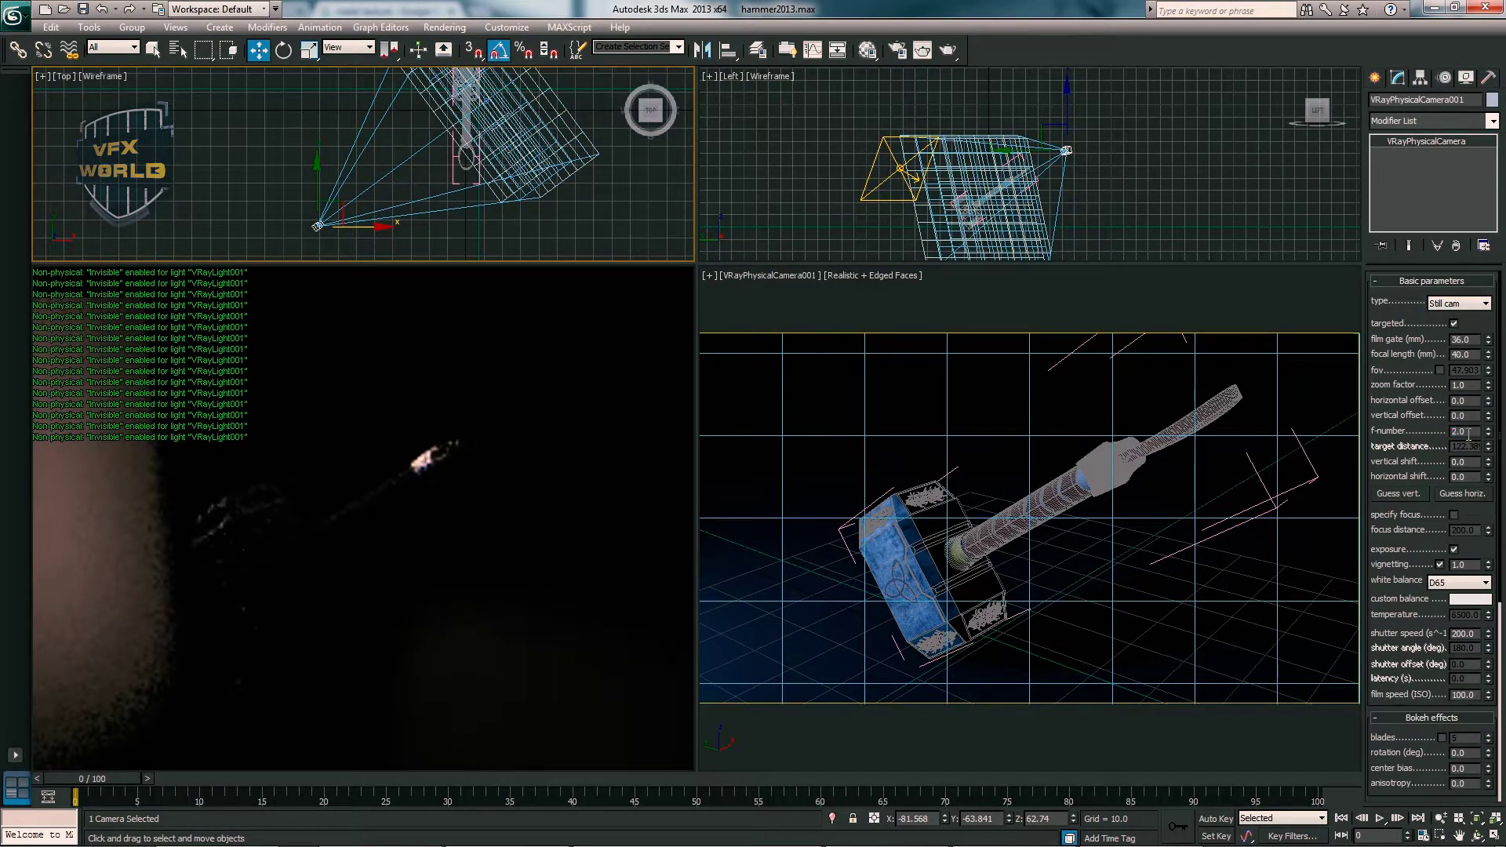
type("8")
key("Return")
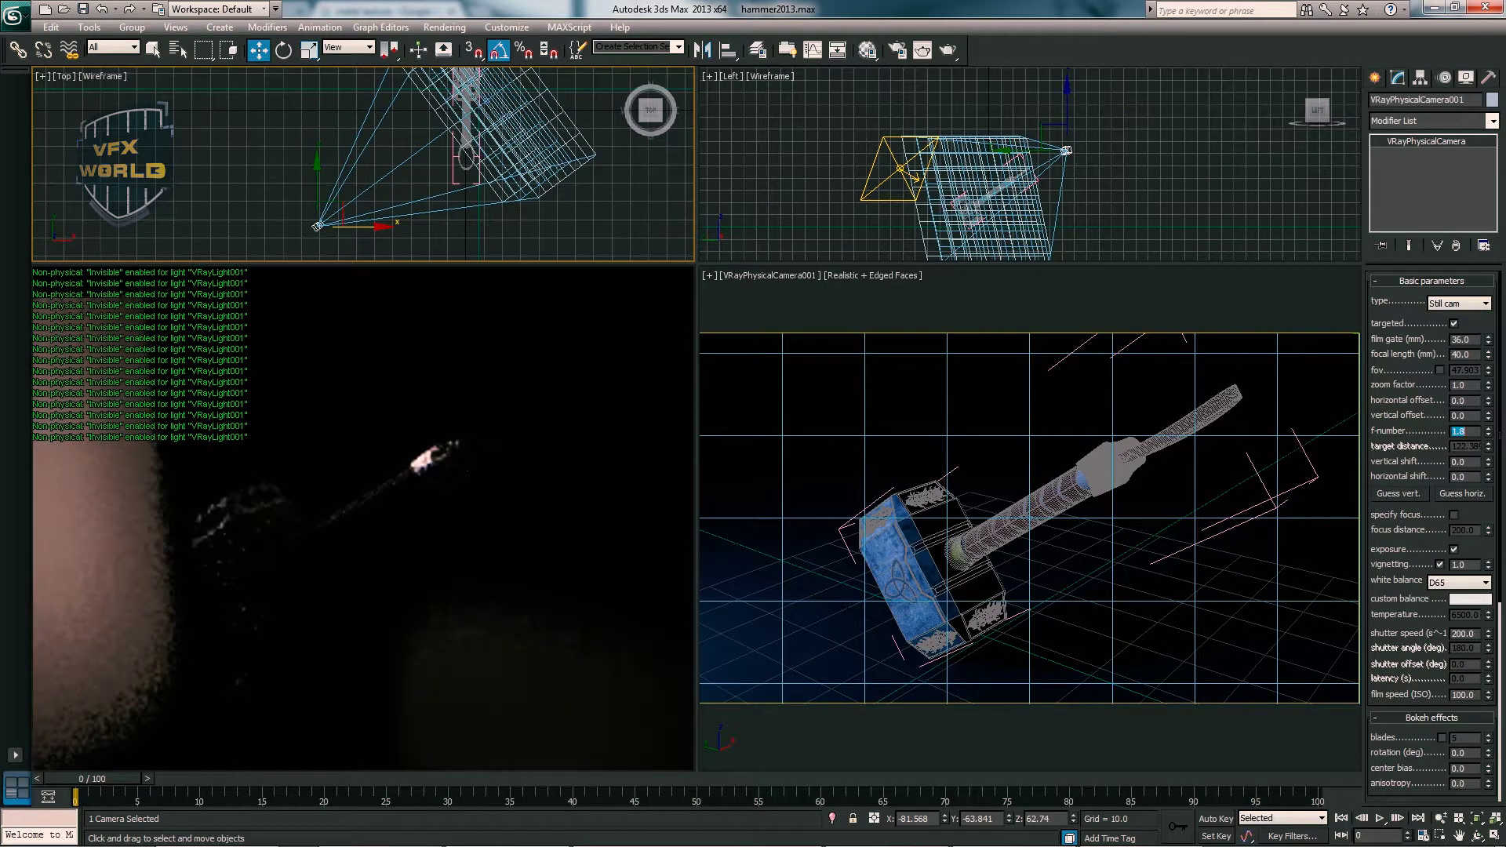
middle_click_drag(1169, 483, 1092, 492)
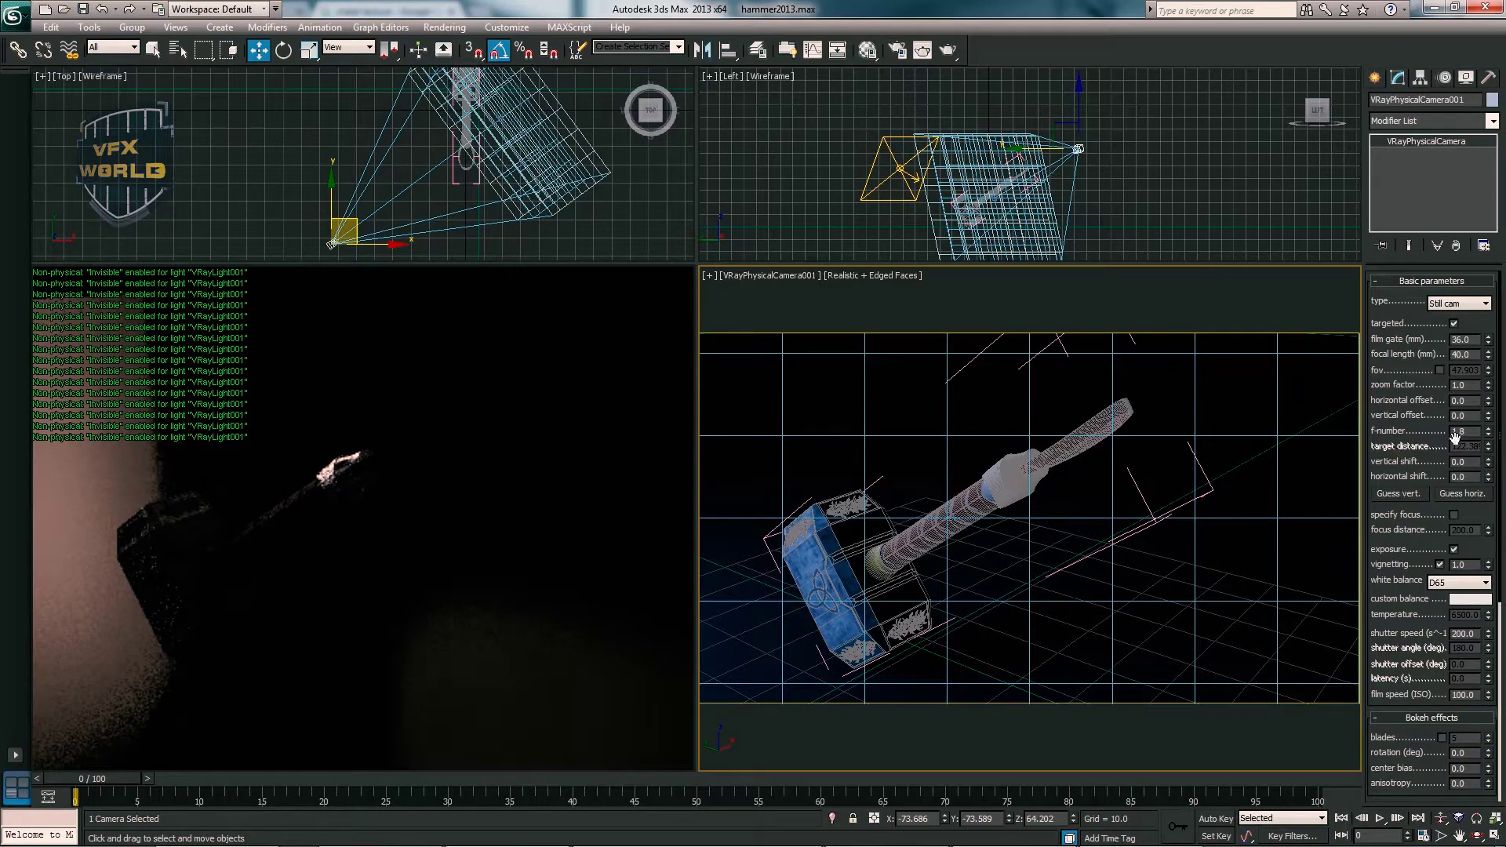
- Switch white balance to Custom and lower the shutter speed to about 94
scroll(1435, 495, "down", 2)
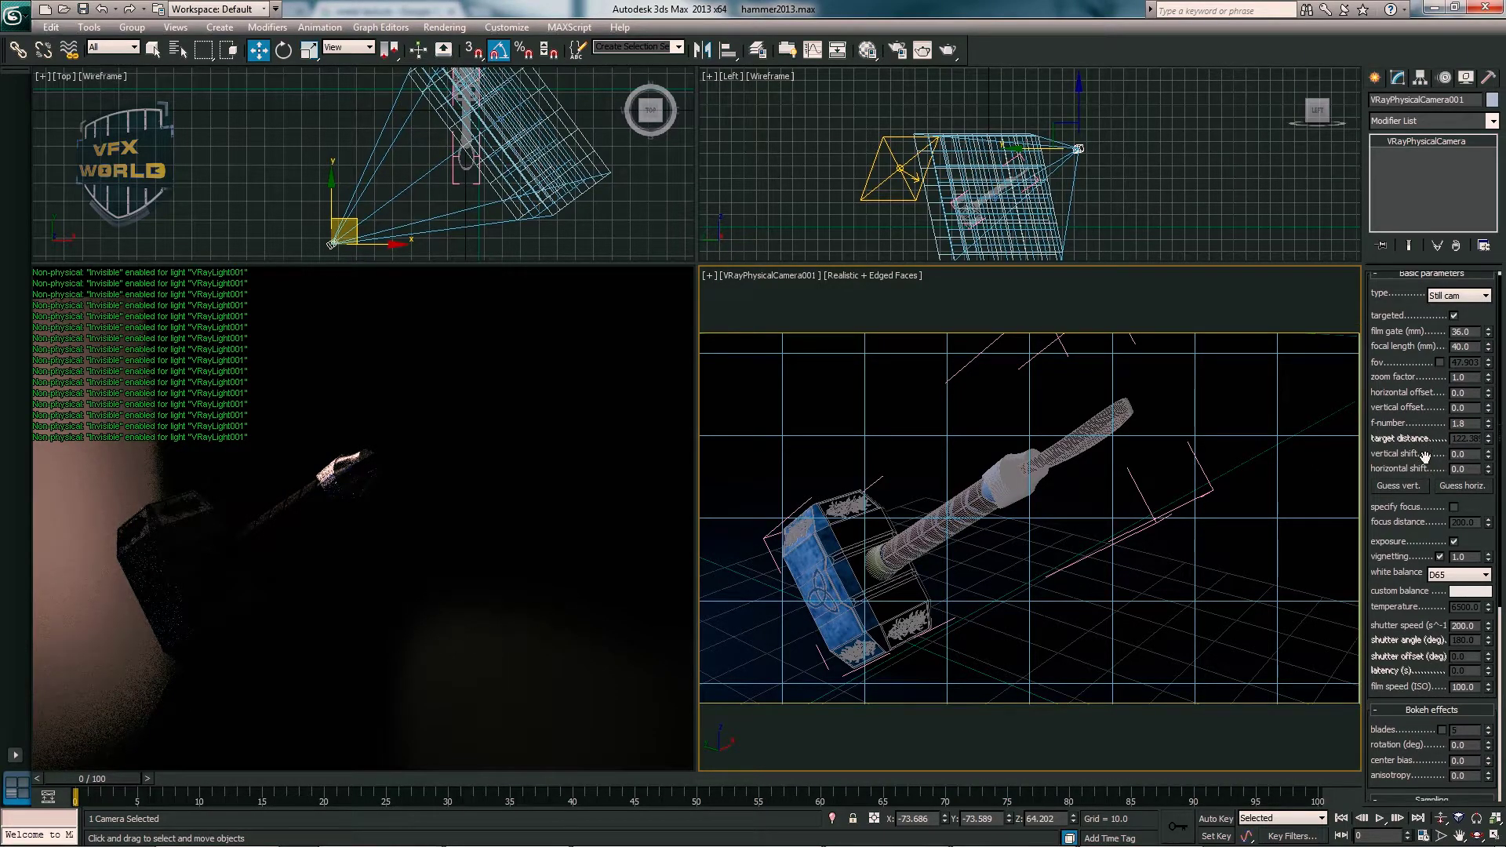
scroll(1445, 522, "down", 2)
scroll(1454, 549, "down", 1)
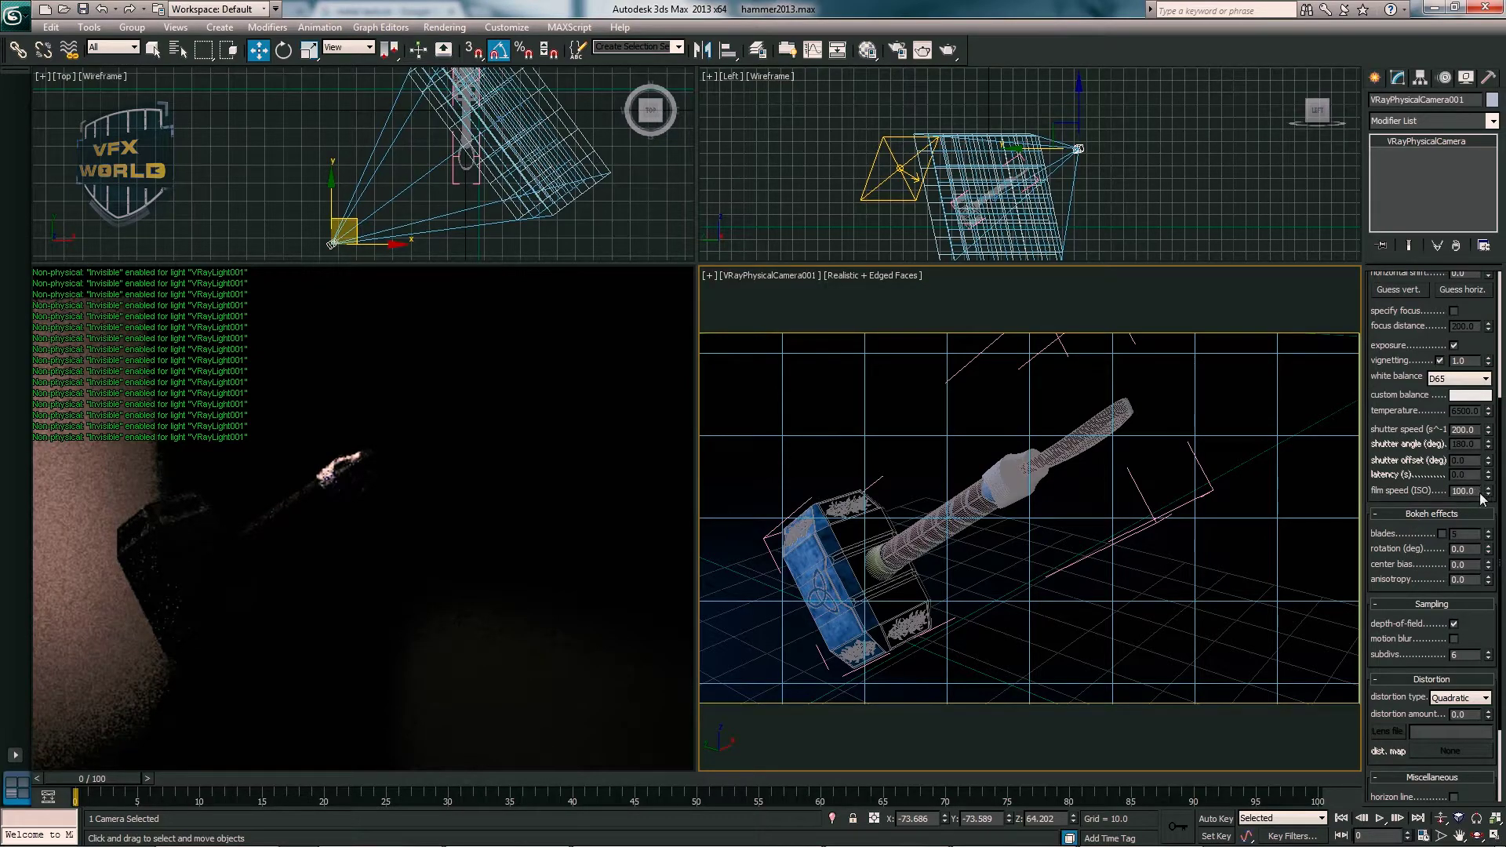
left_click_drag(1488, 443, 1490, 464)
left_click(1479, 396)
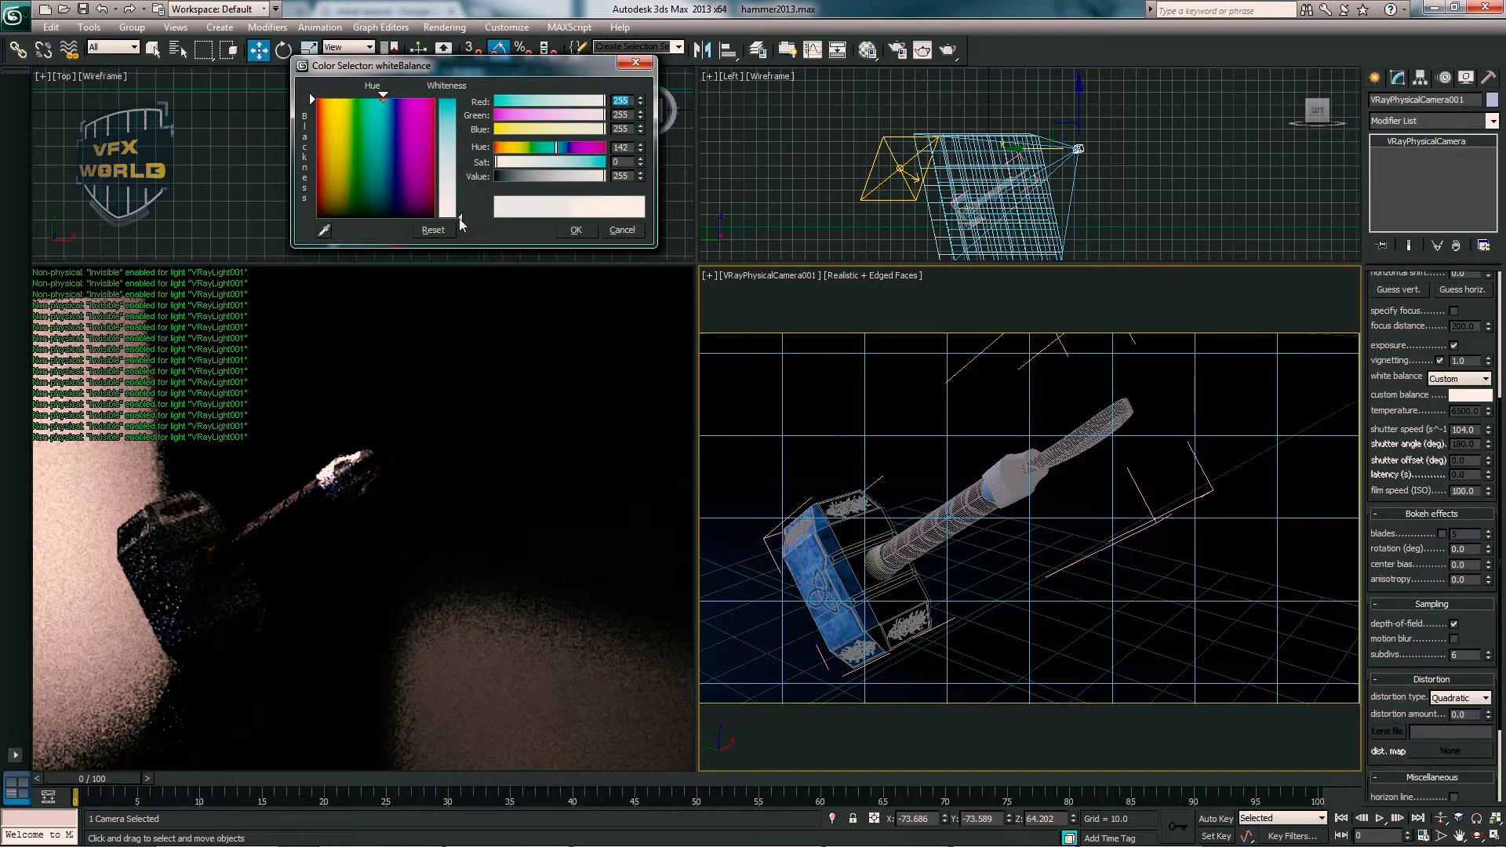
left_click(573, 235)
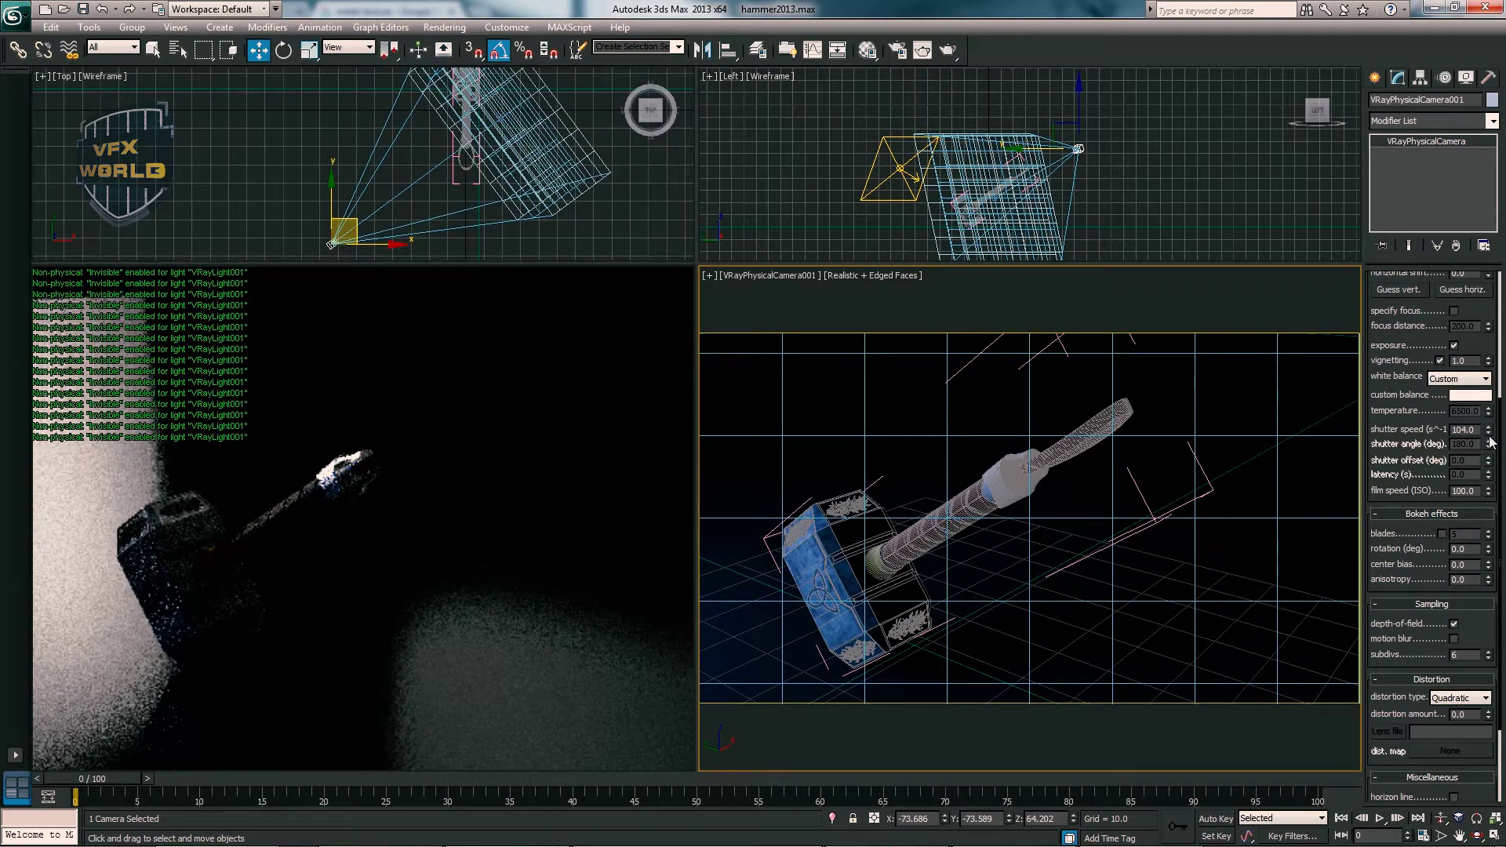
left_click_drag(1489, 431, 1492, 442)
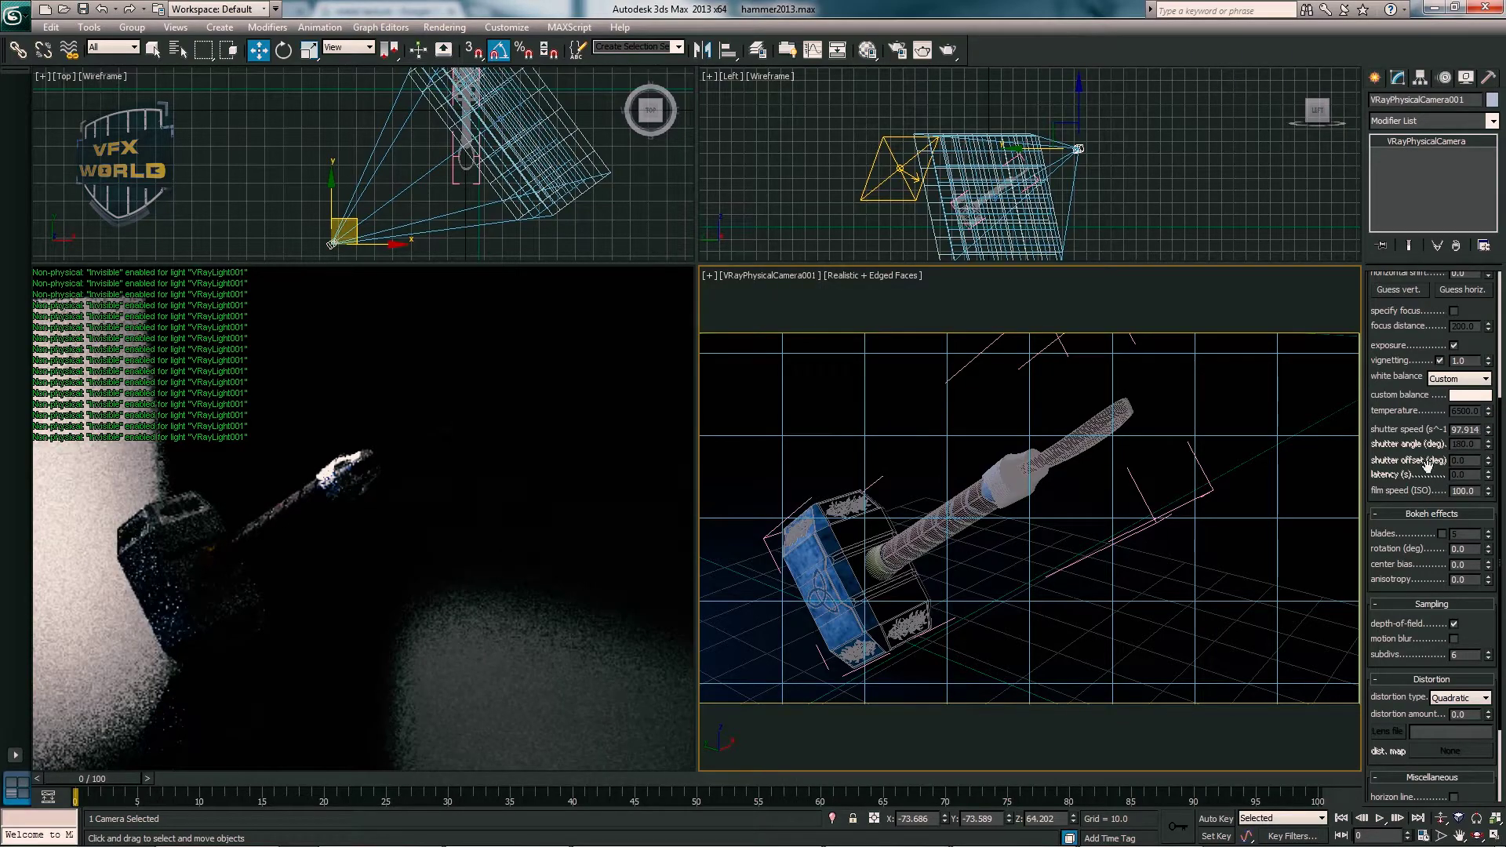
left_click_drag(1489, 438, 1490, 441)
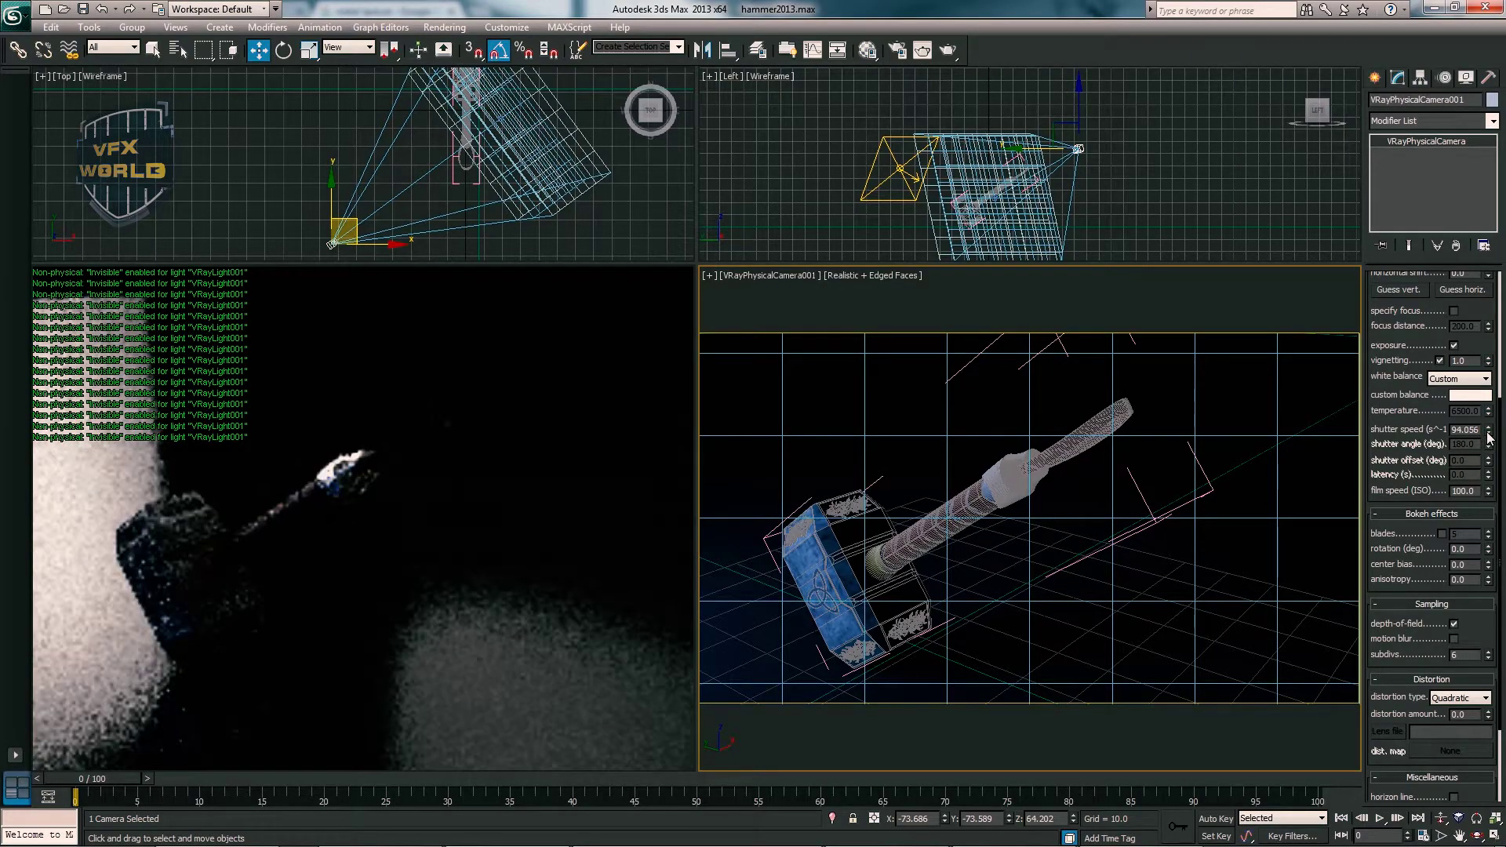
scroll(998, 182, "up", 3)
scroll(998, 182, "up", 3)
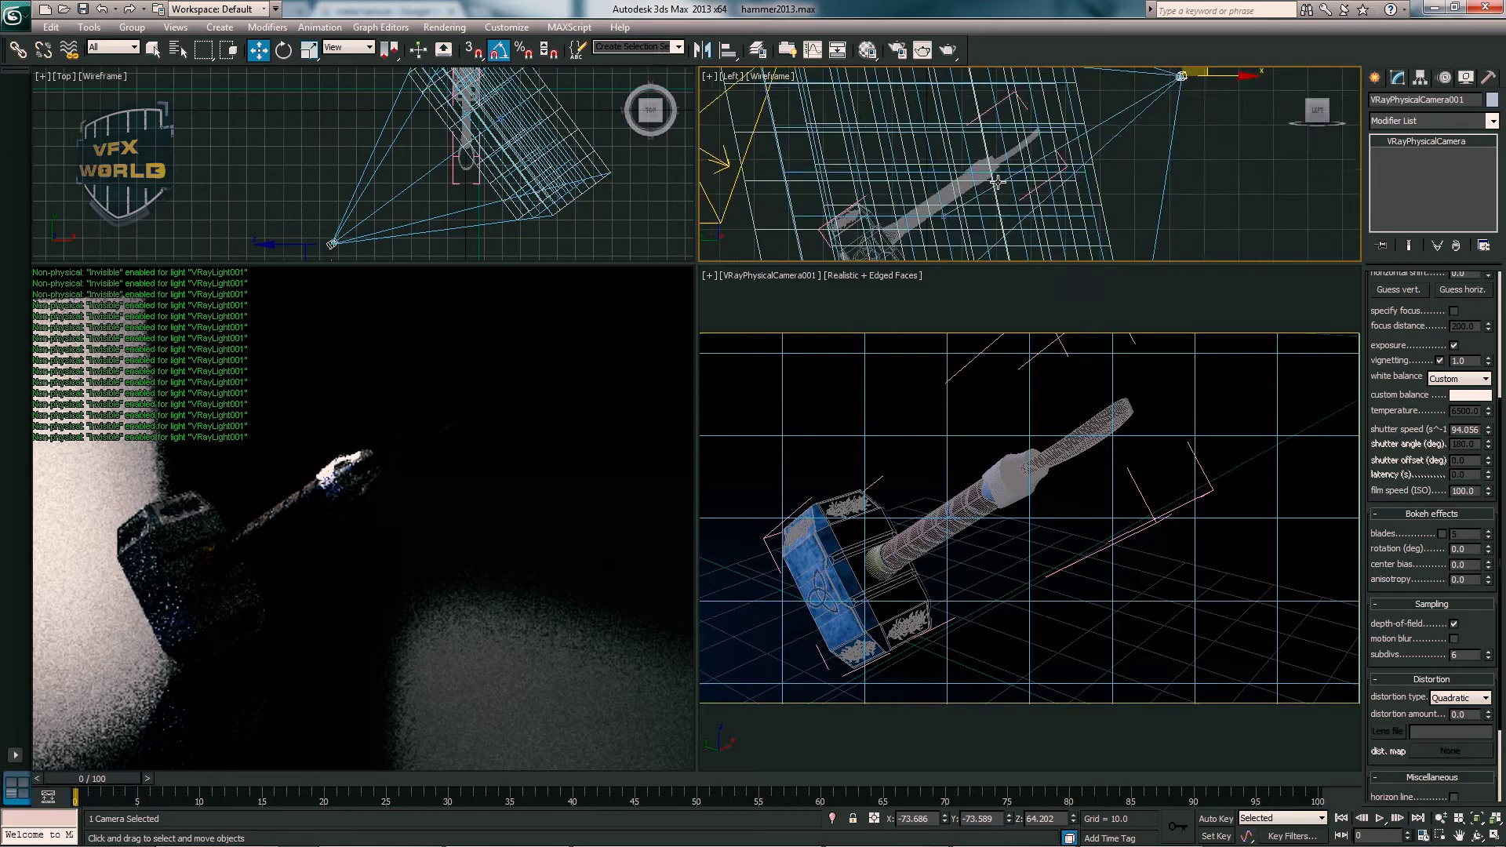
- Move the camera target and camera in the Left view to reframe the hammer
left_click_drag(941, 227, 951, 190)
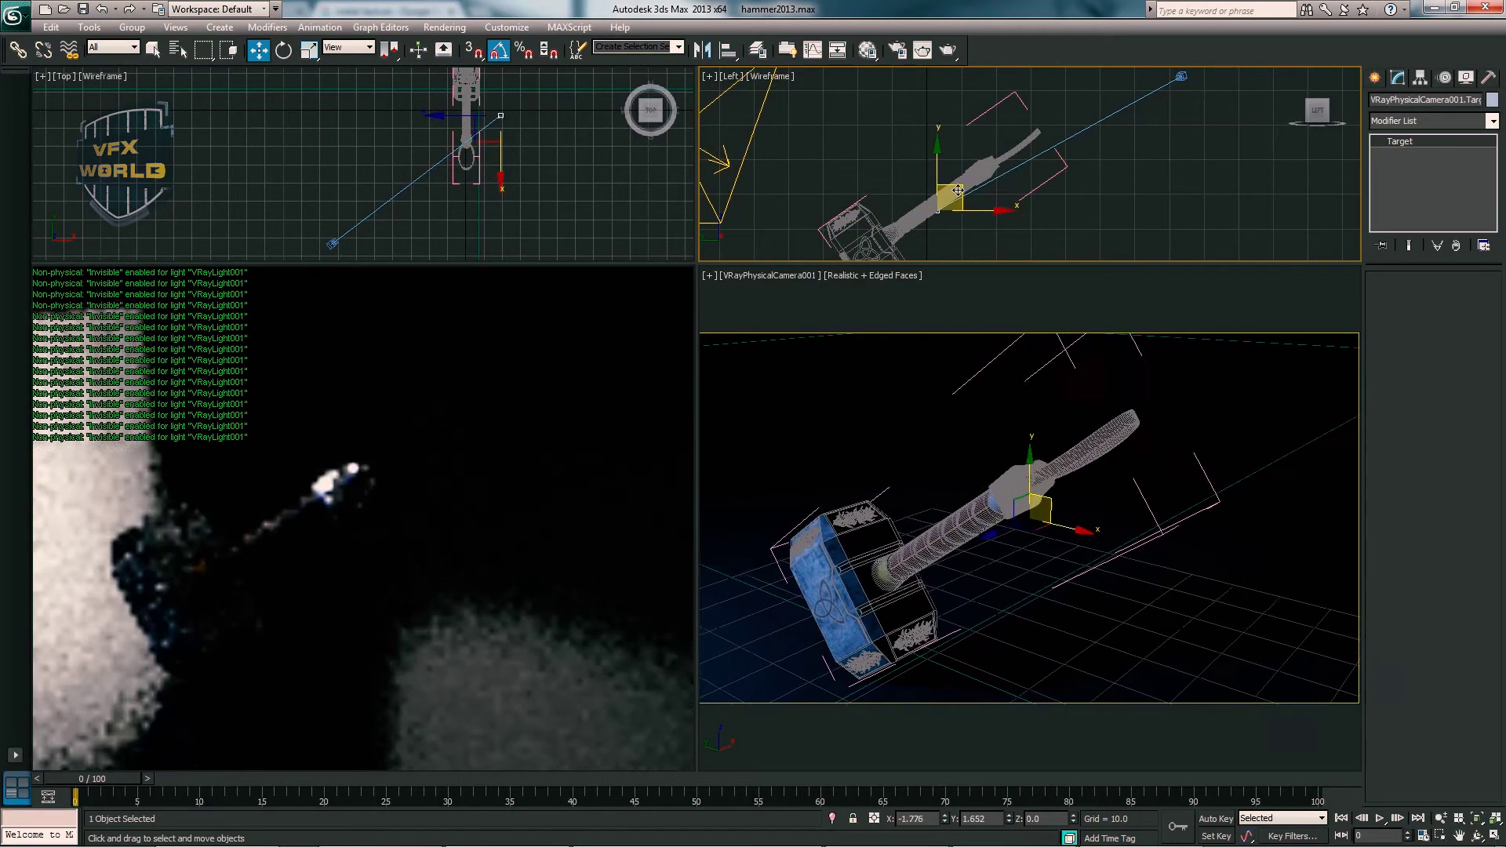
left_click_drag(951, 191, 952, 196)
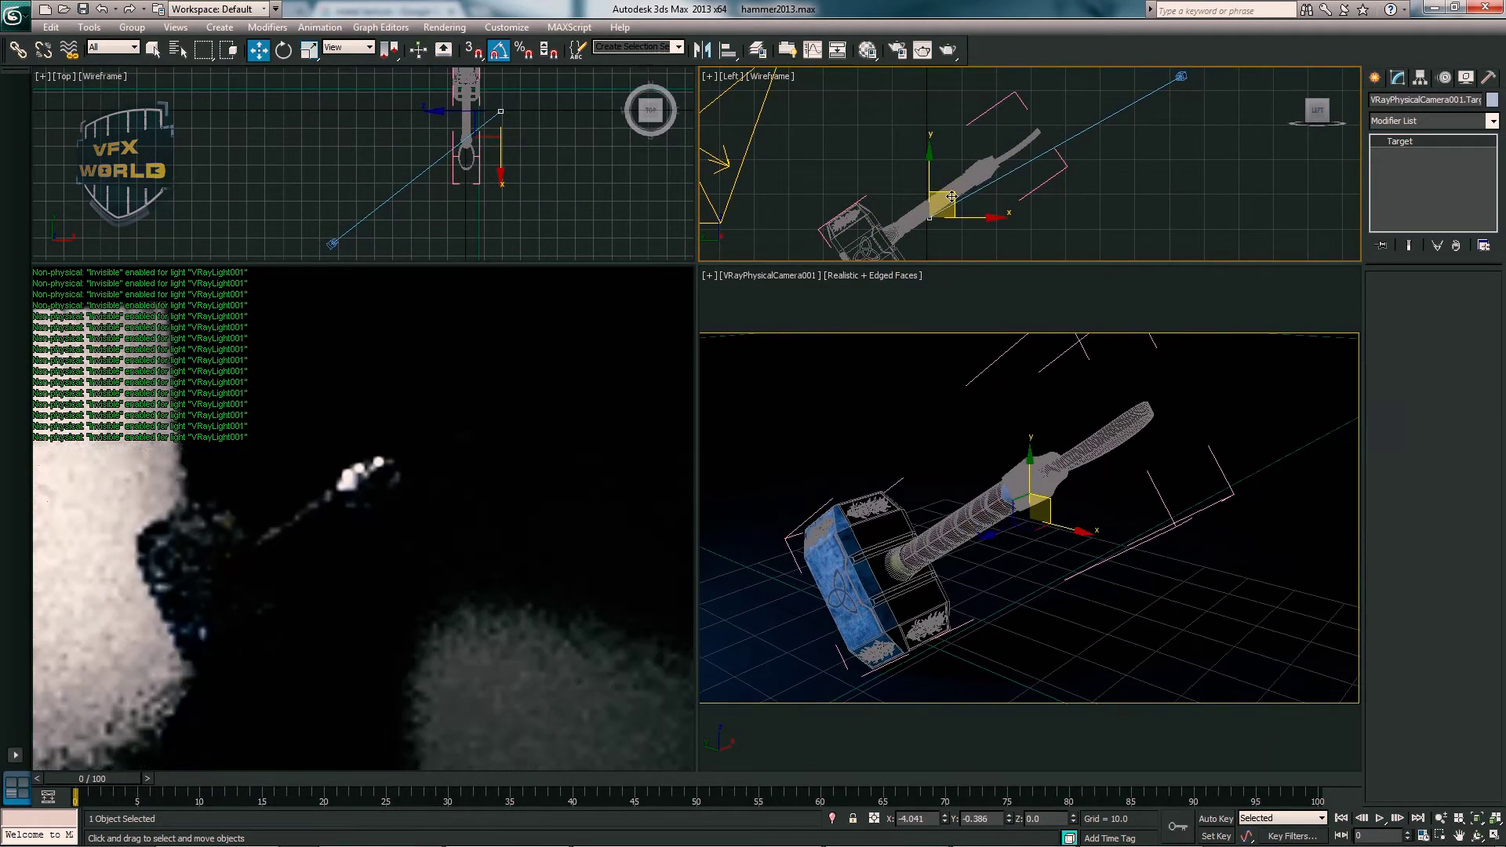
mouse_move(1180, 76)
left_mouse_down()
mouse_move(1131, 111)
mouse_move(1178, 138)
left_mouse_up()
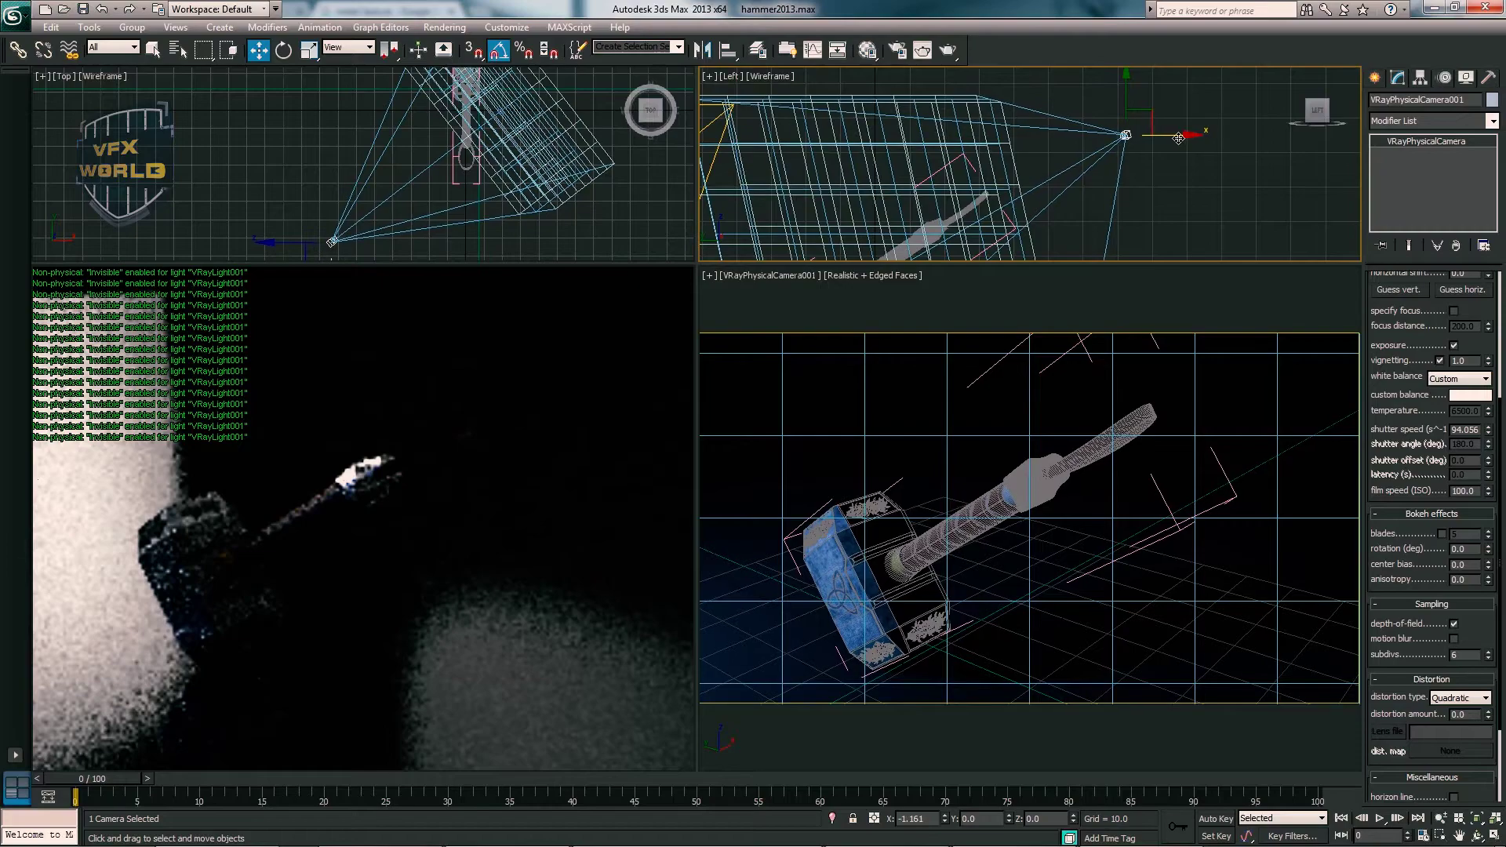
left_click(300, 507)
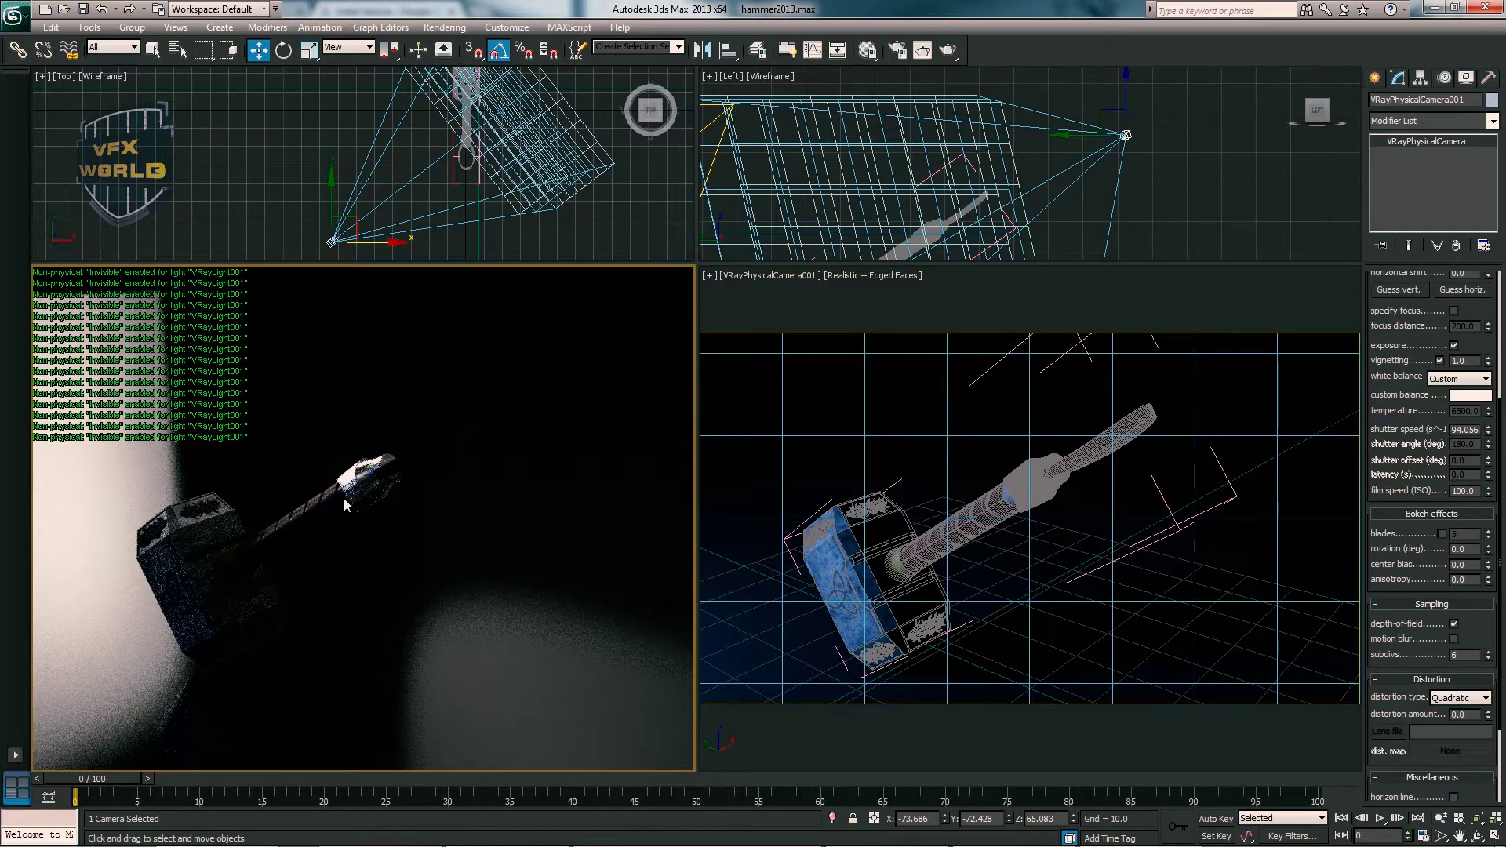
- Enable 5-blade bokeh for the camera's depth of field
scroll(1418, 590, "down", 2)
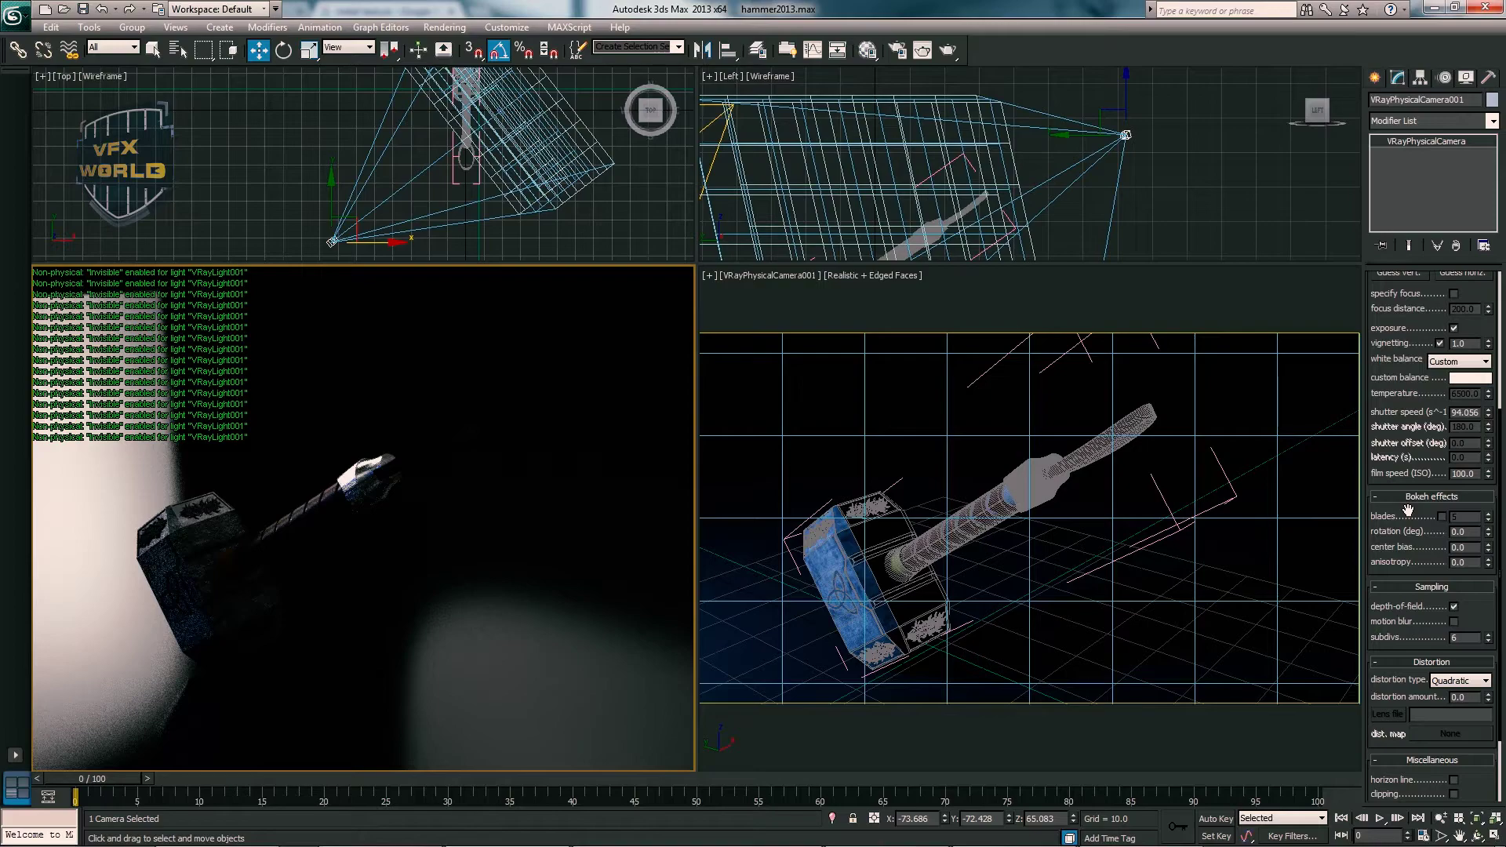
left_click(1441, 516)
scroll(1423, 527, "down", 5)
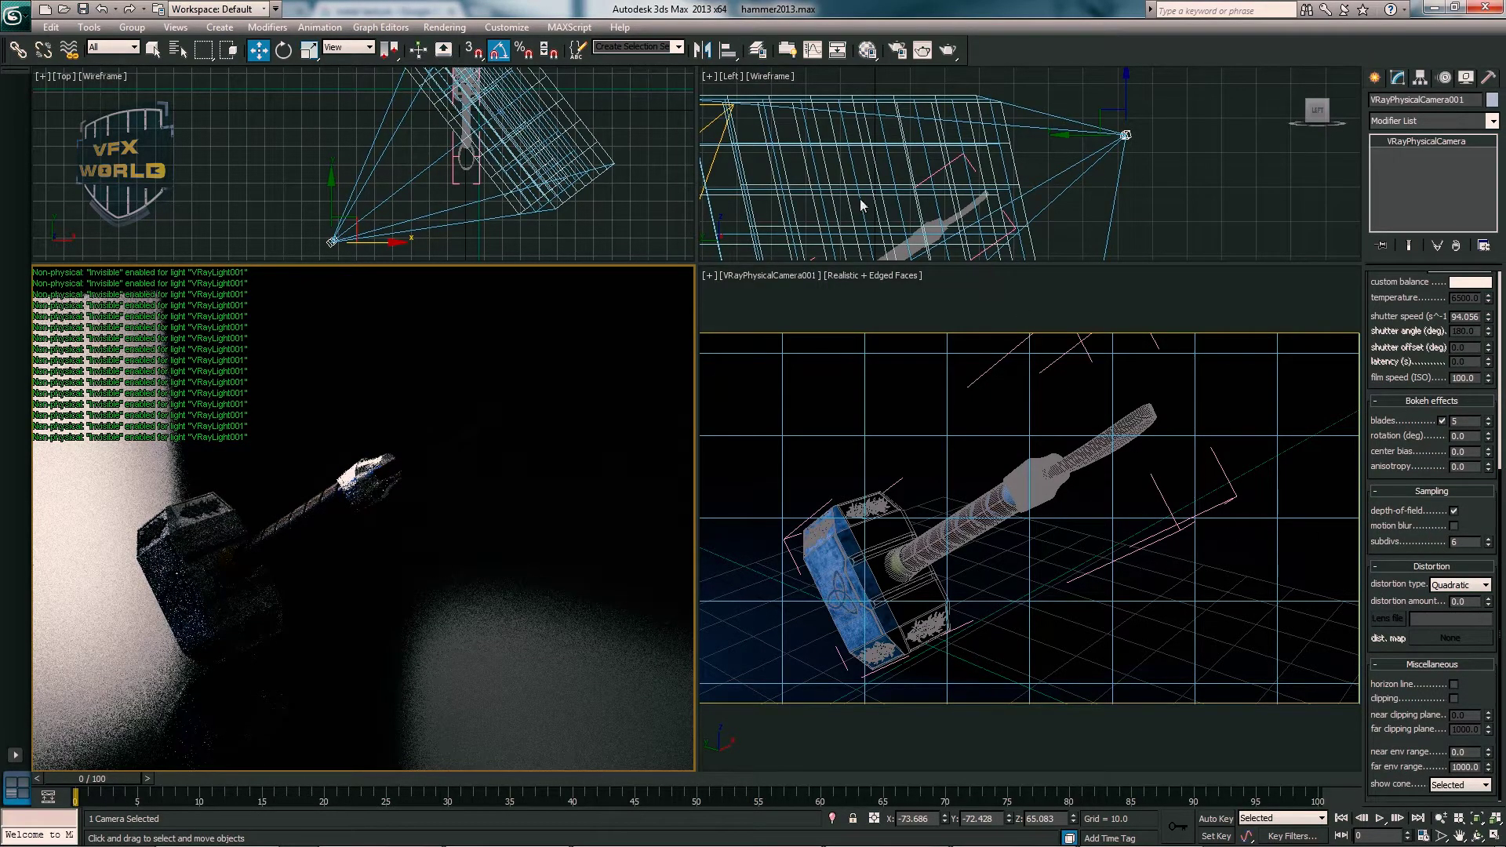
scroll(1382, 330, "up", 2)
scroll(1382, 330, "up", 3)
scroll(1383, 331, "up", 3)
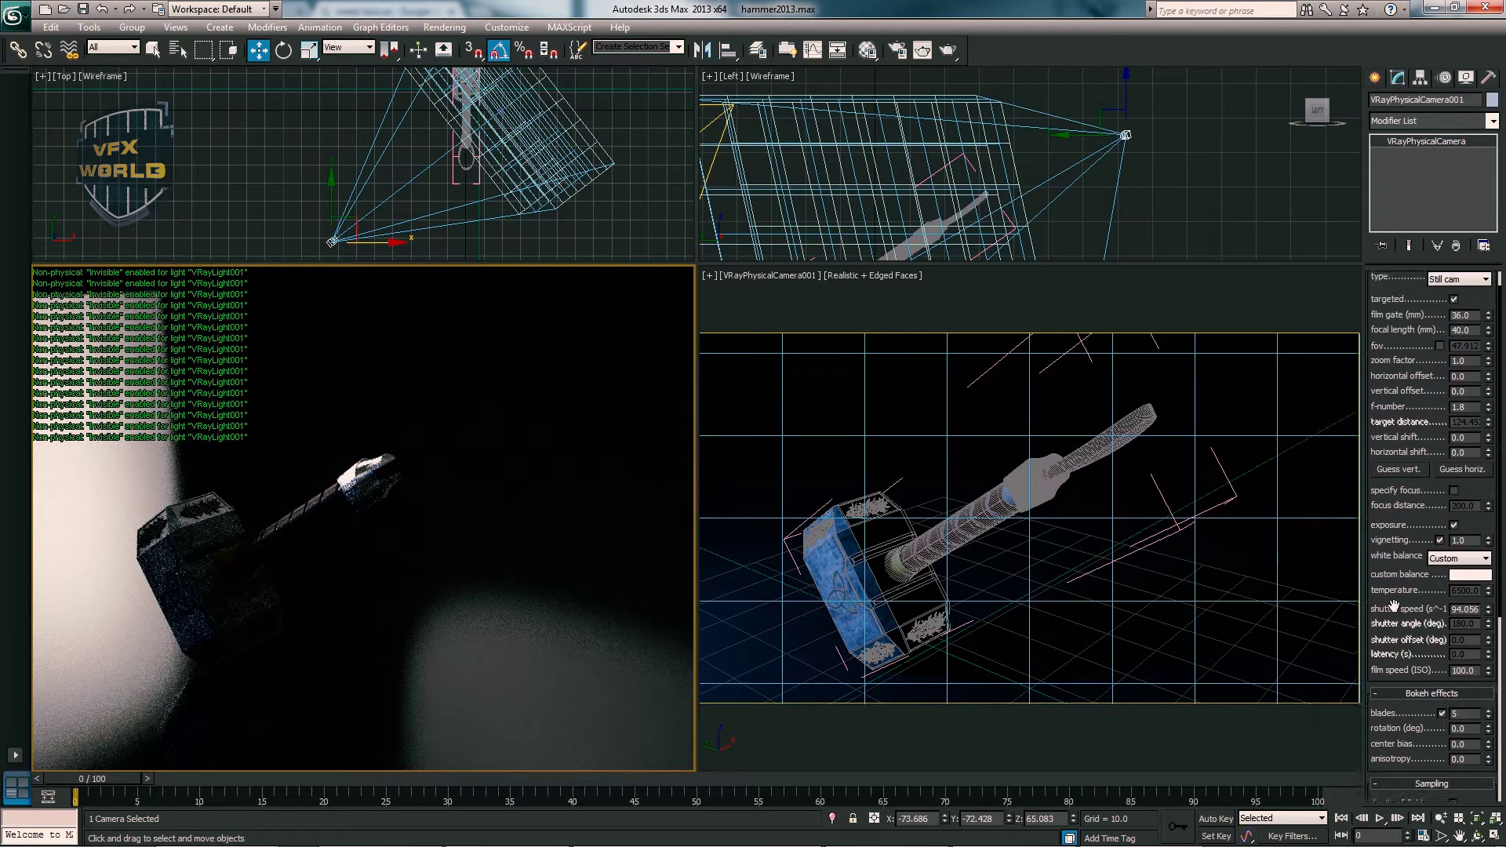
scroll(1382, 330, "up", 3)
- Maximize the camera viewport and start a V-Ray render into a full-screen frame buffer
left_click(880, 416)
key("alt+w")
left_click(949, 51)
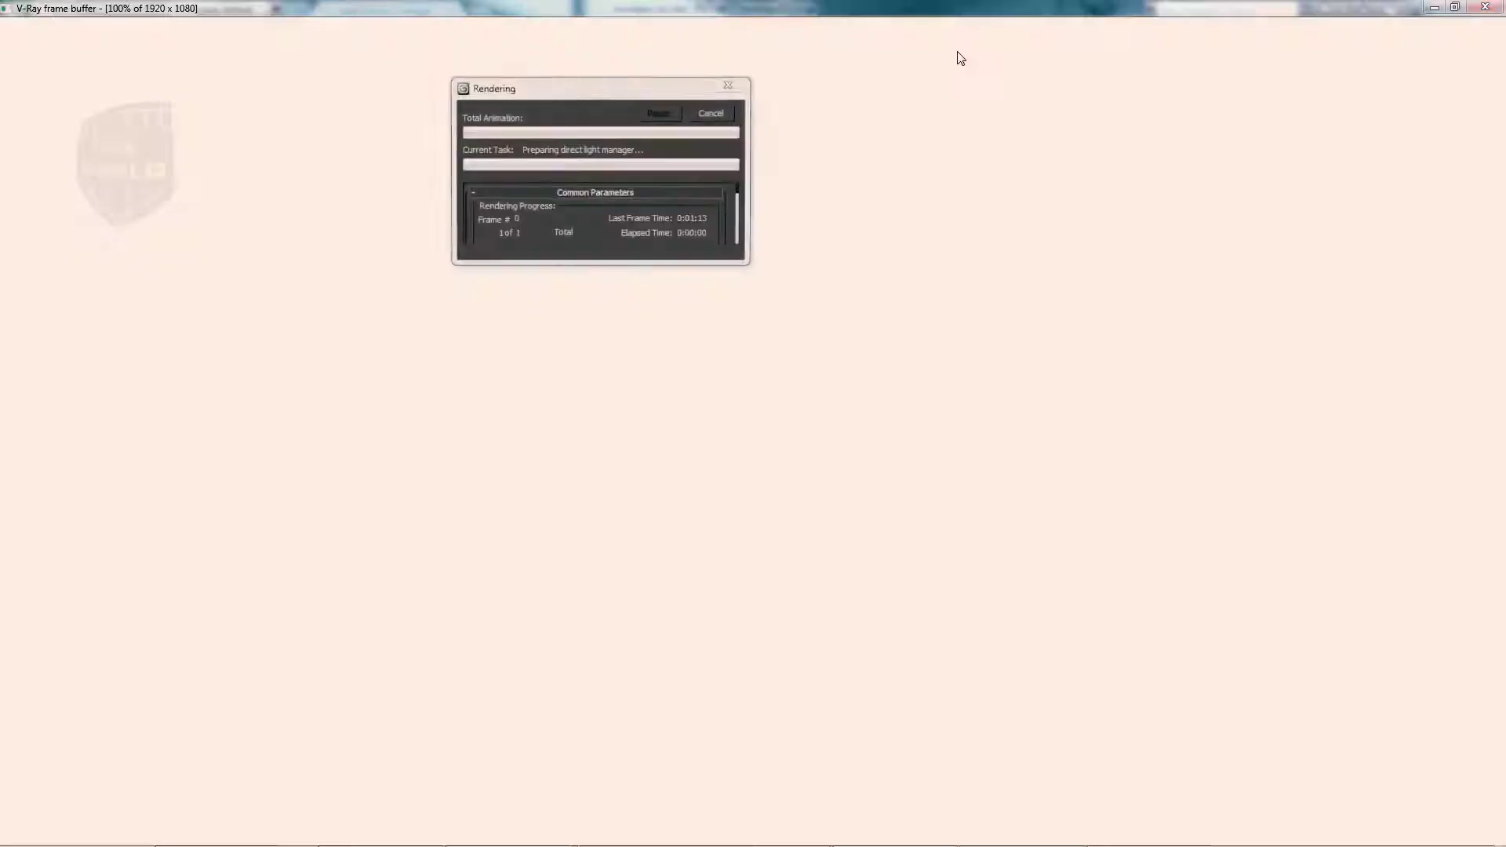
double_click(777, 18)
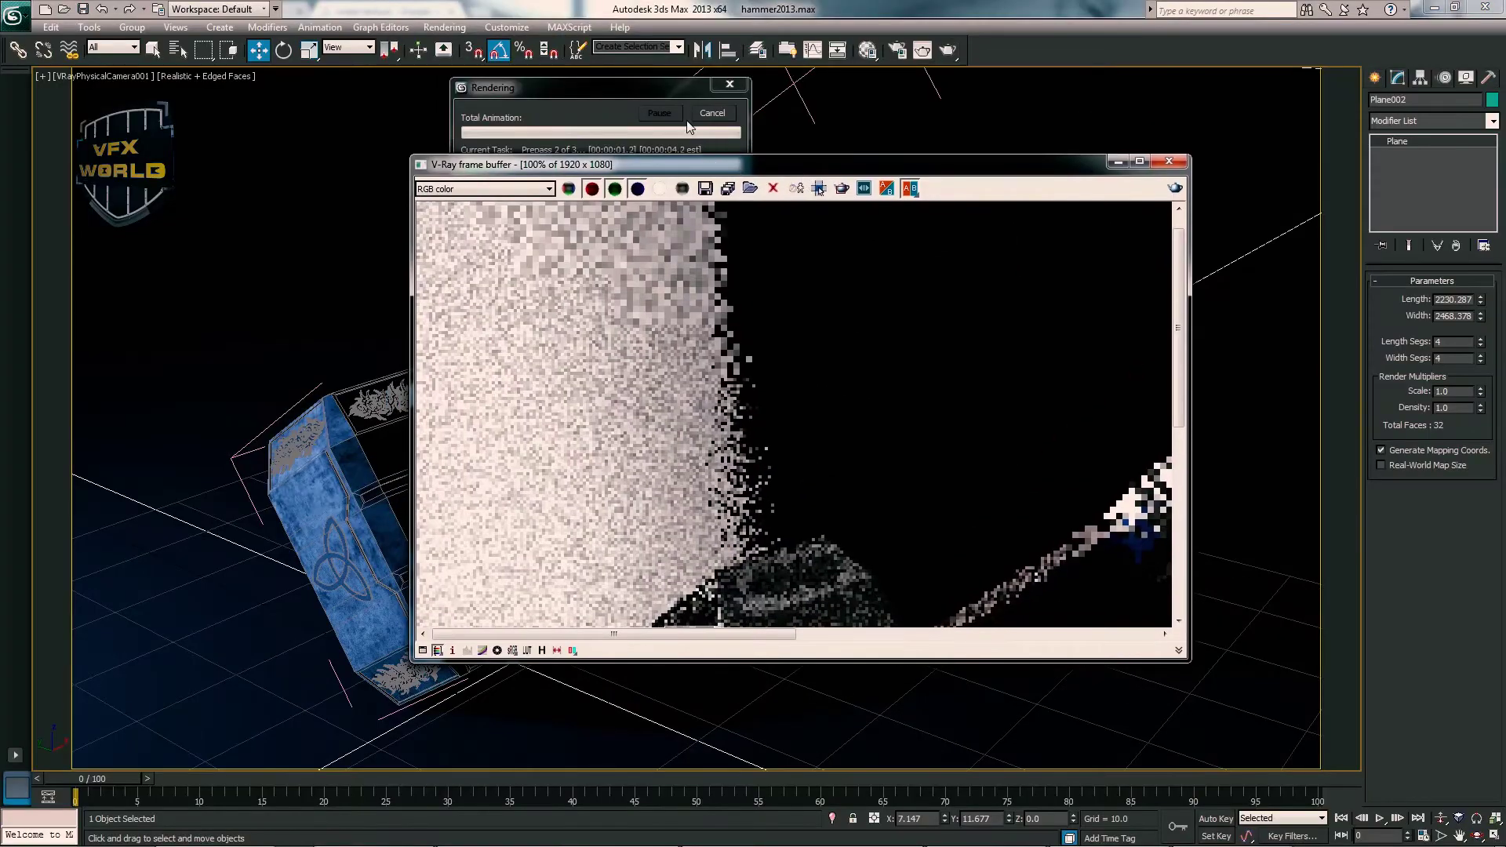
double_click(1093, 166)
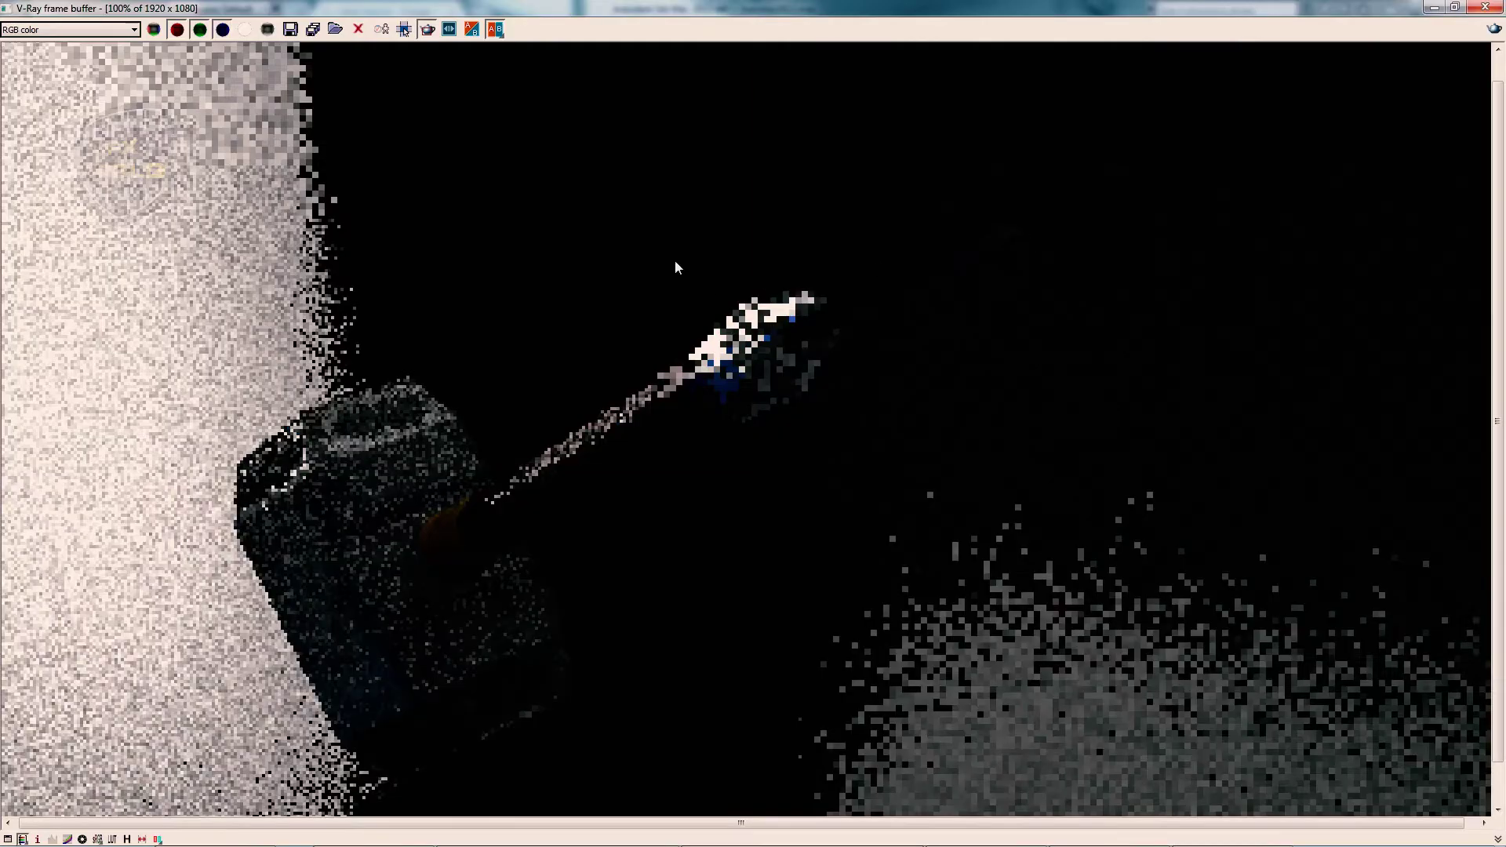
- Region-render the handle's end, then a new region over the middle of the handle
left_click_drag(1044, 446, 1091, 489)
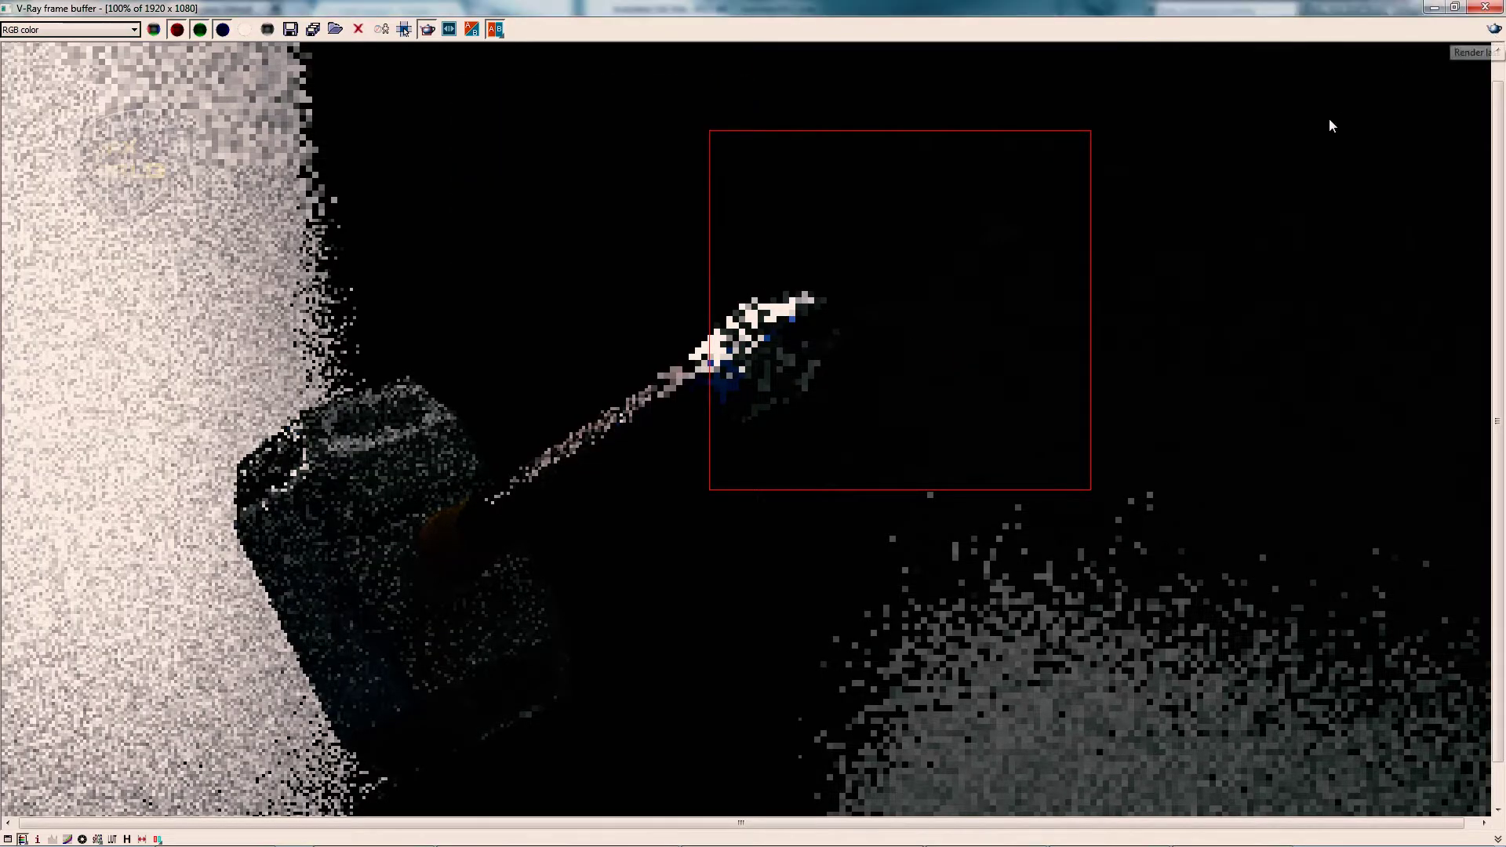
key("shift+q")
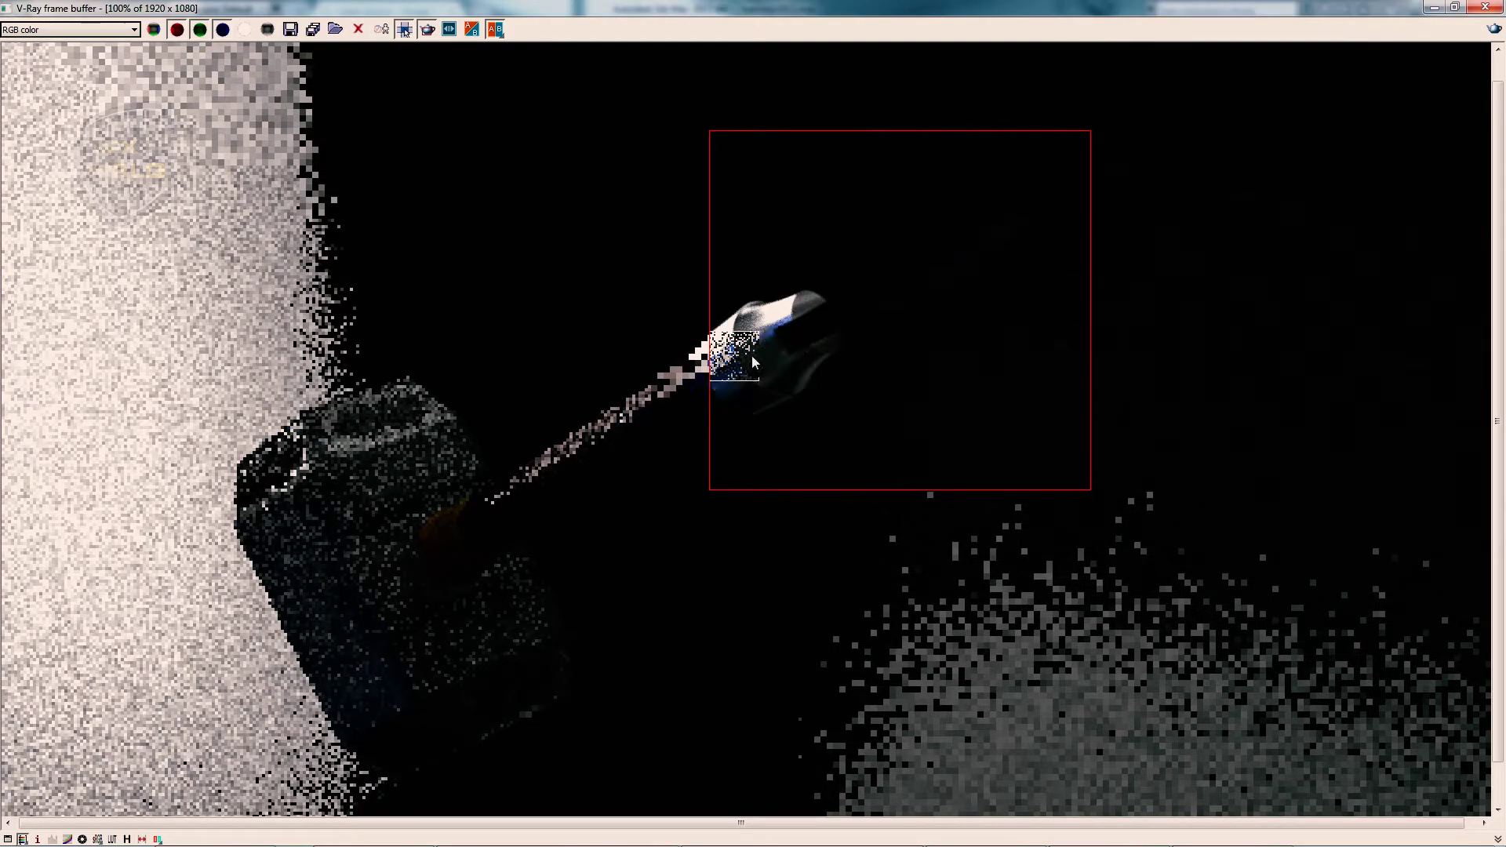
left_click(406, 30)
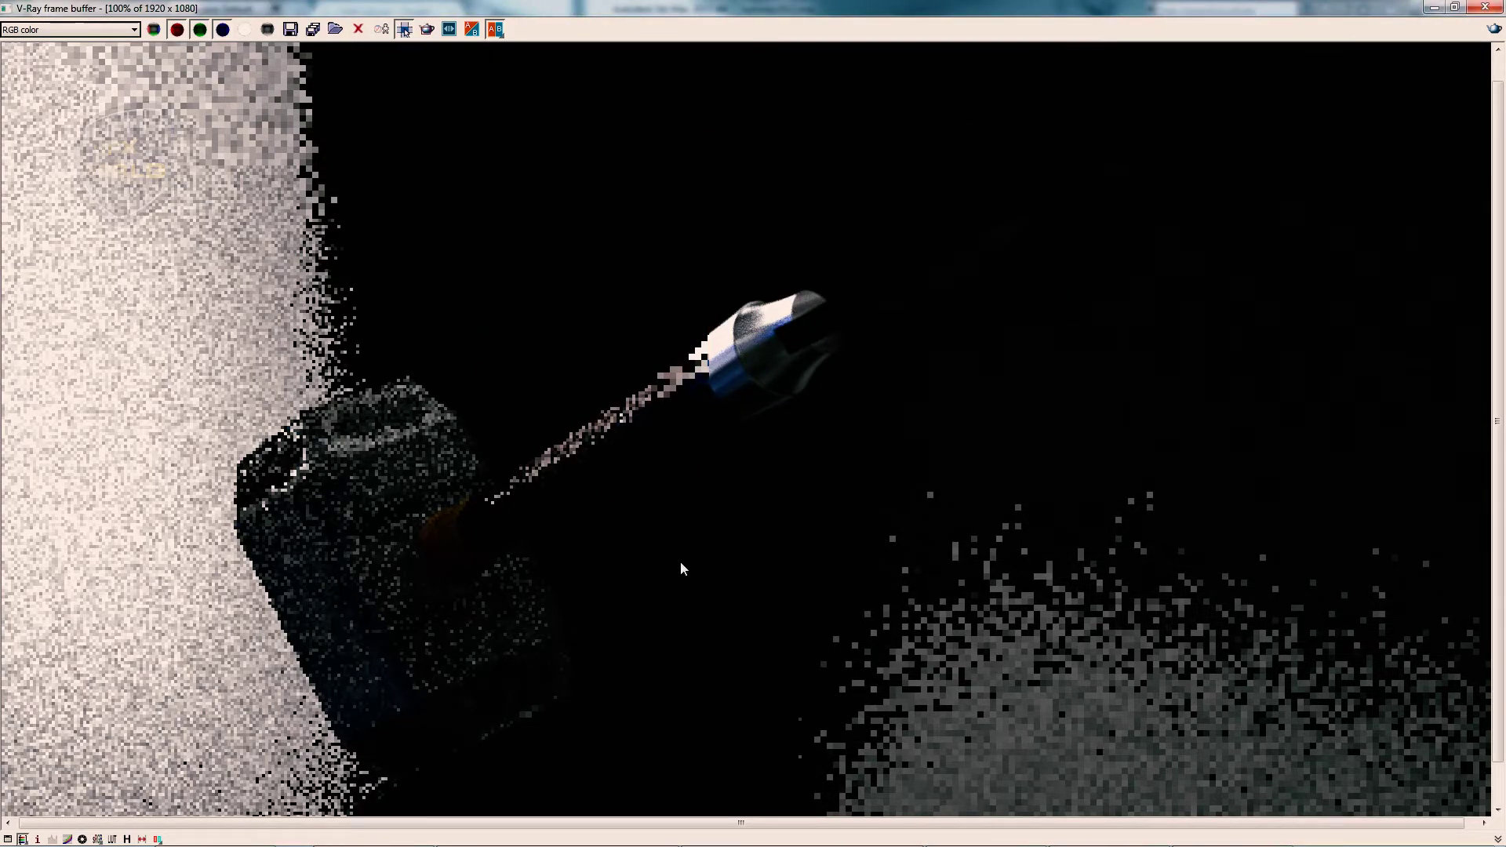
left_click_drag(439, 342, 720, 621)
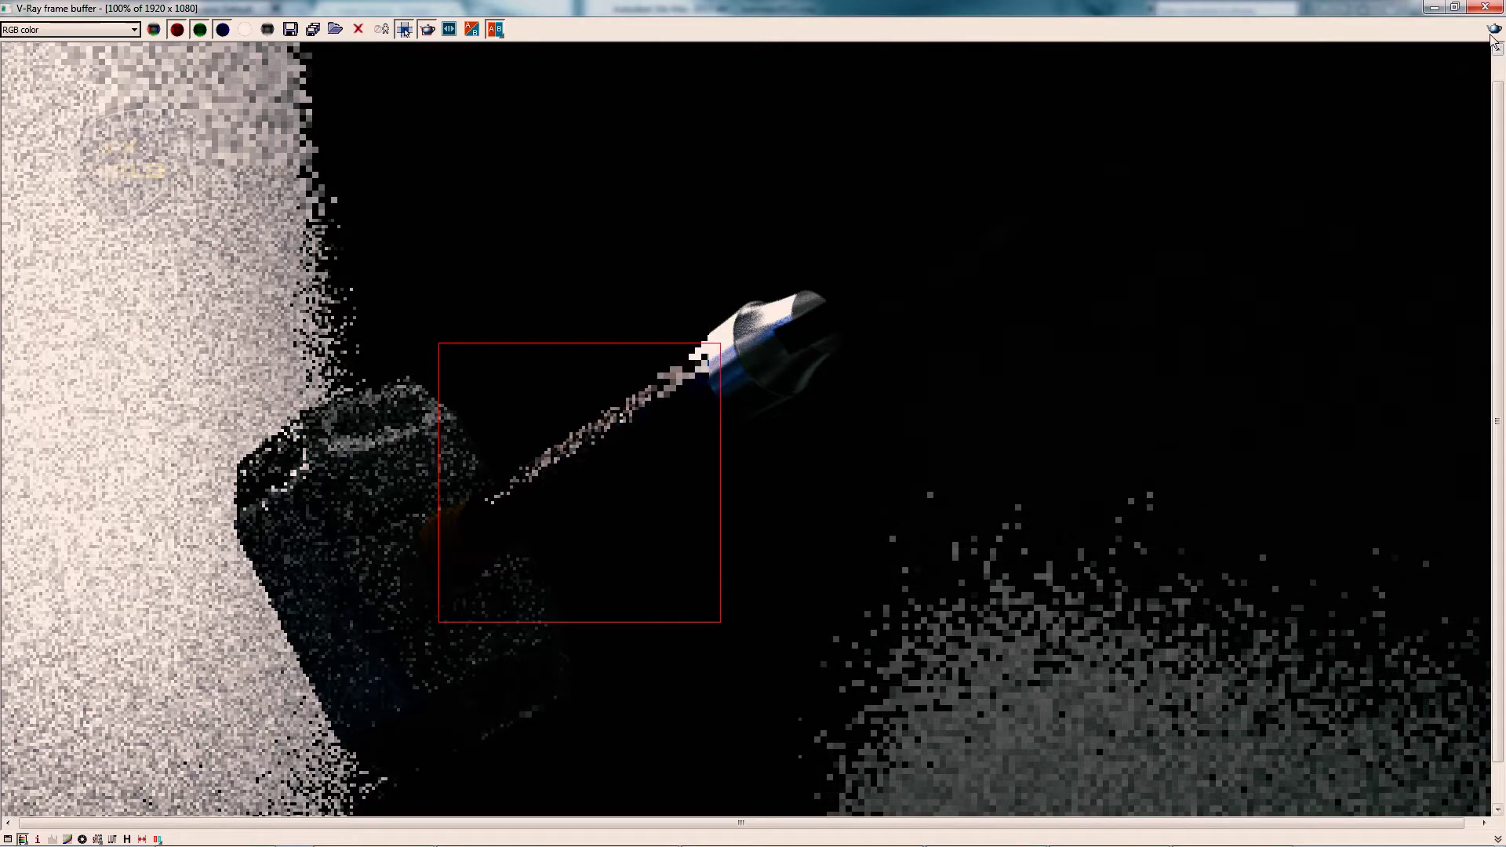
key("shift+q")
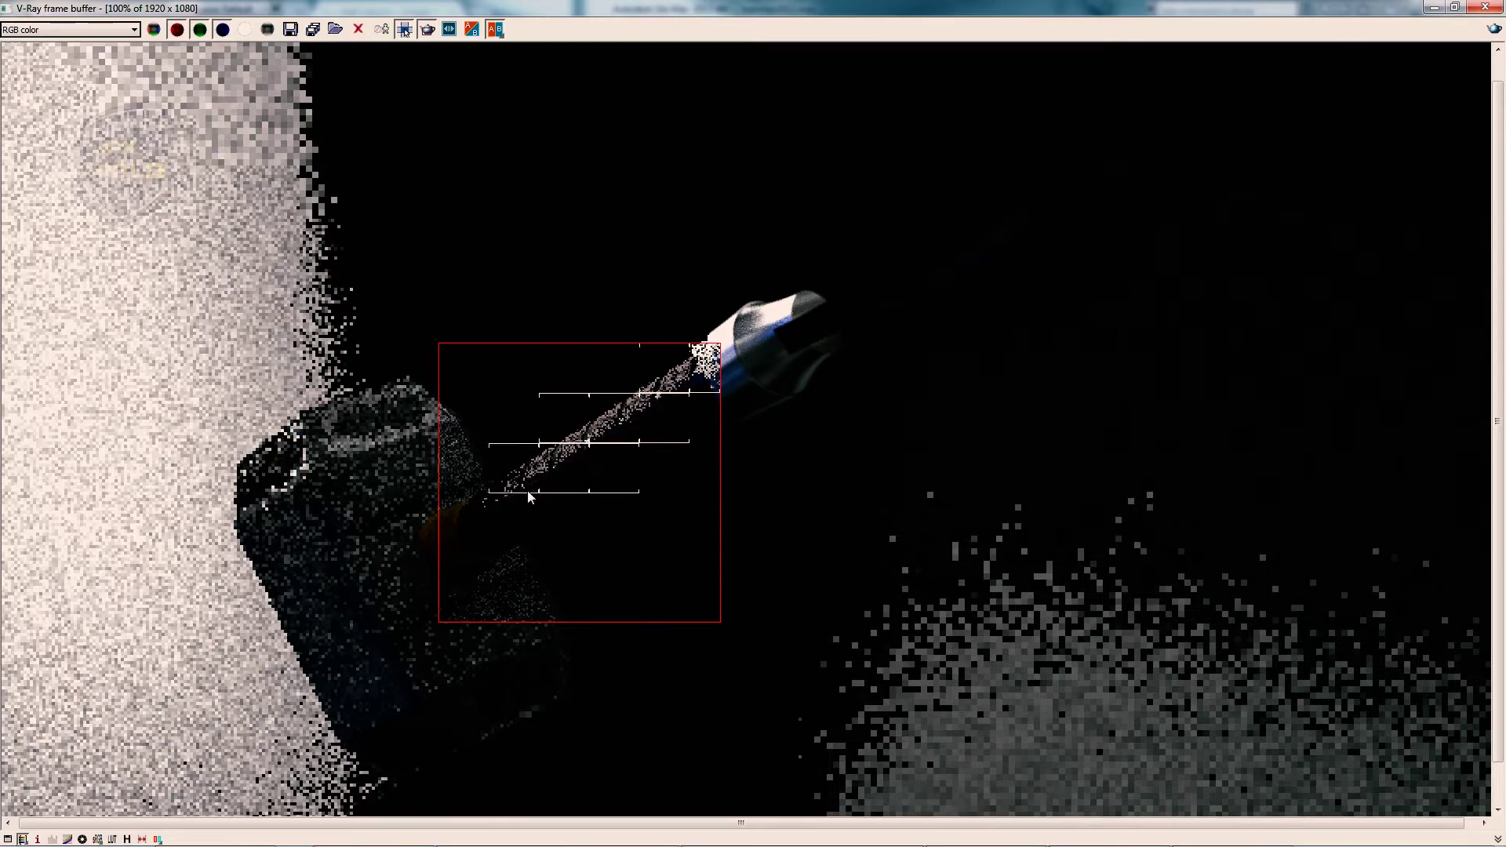
- Zoom around the region result, then clear the region and rerender the full 1920x1080 frame
scroll(528, 497, "up", 1)
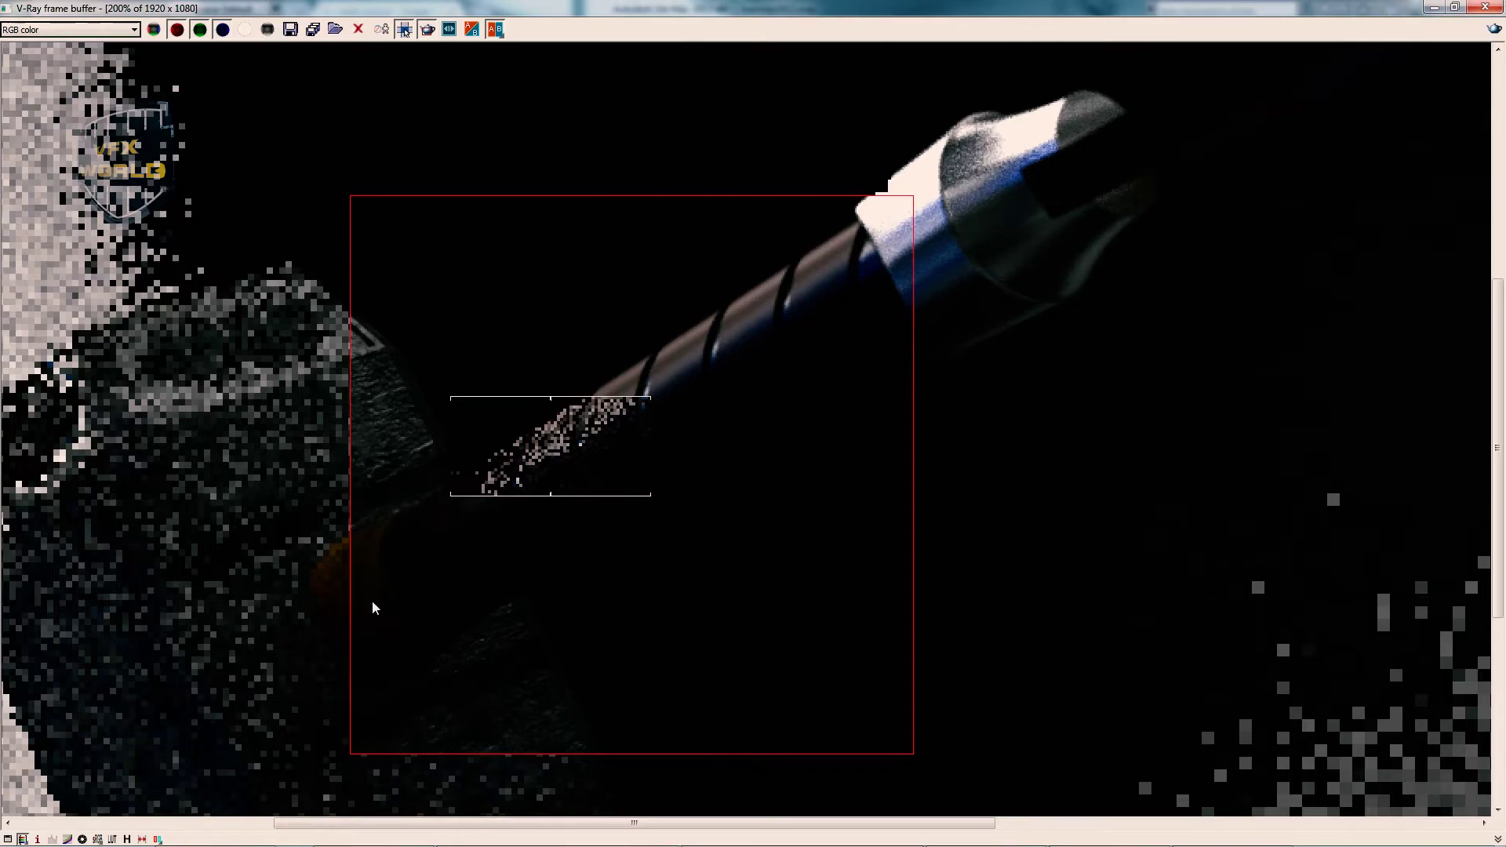
scroll(417, 532, "down", 1)
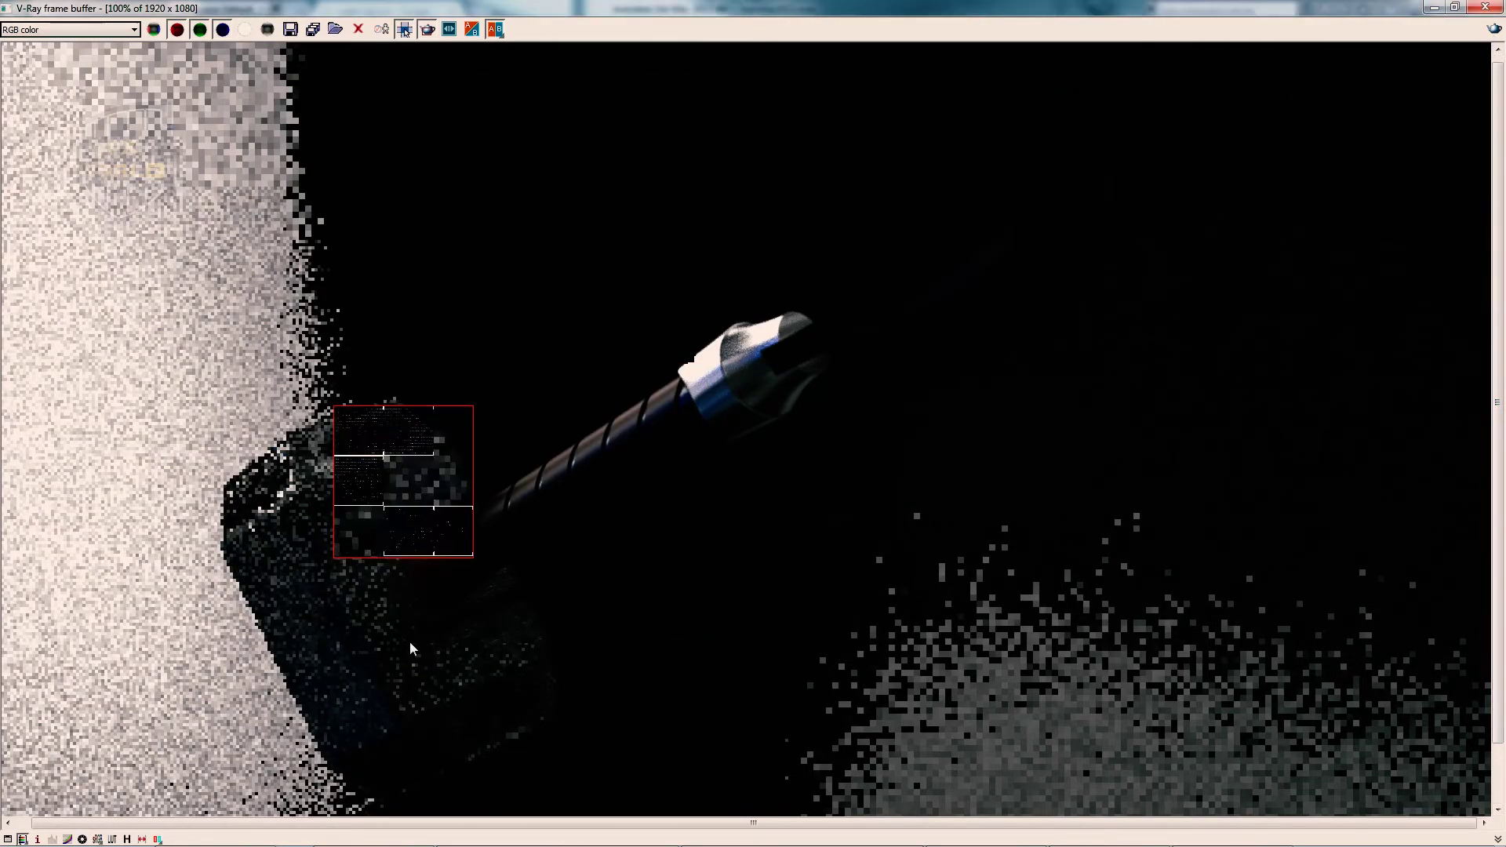
scroll(376, 525, "up", 1)
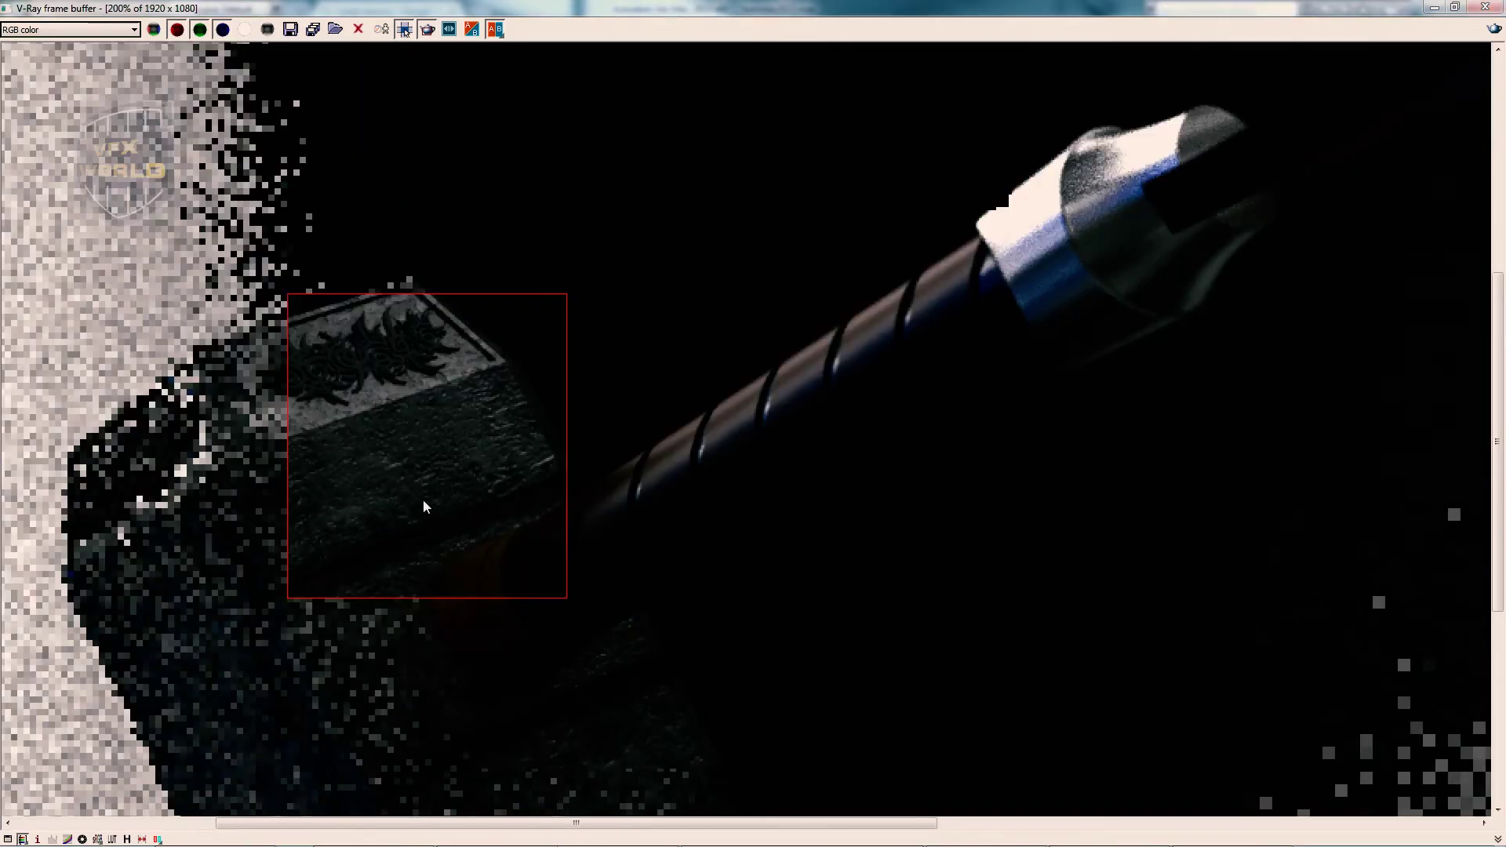
left_click(404, 29)
scroll(699, 258, "down", 1)
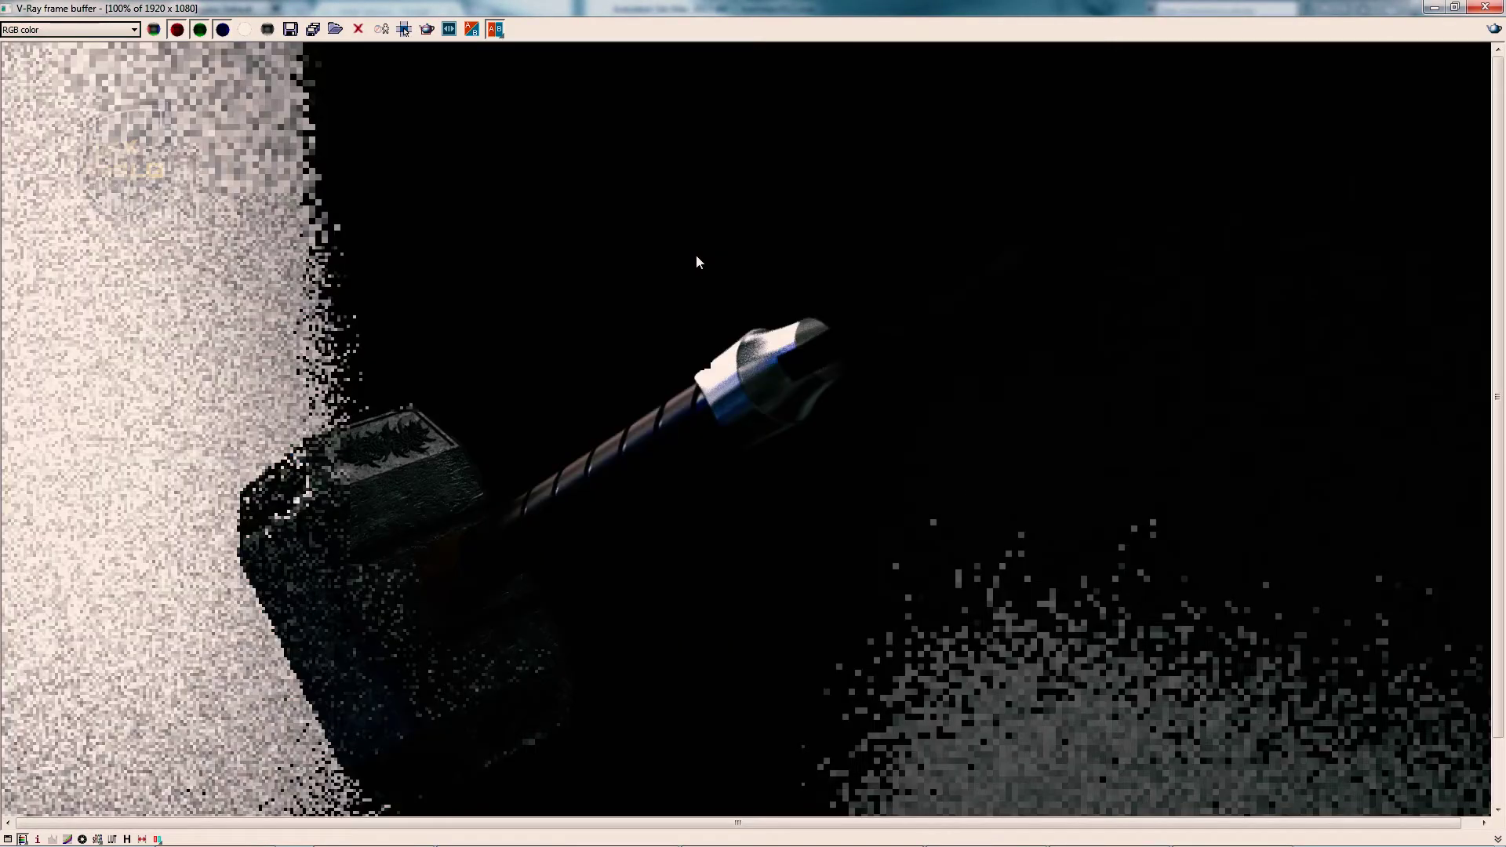